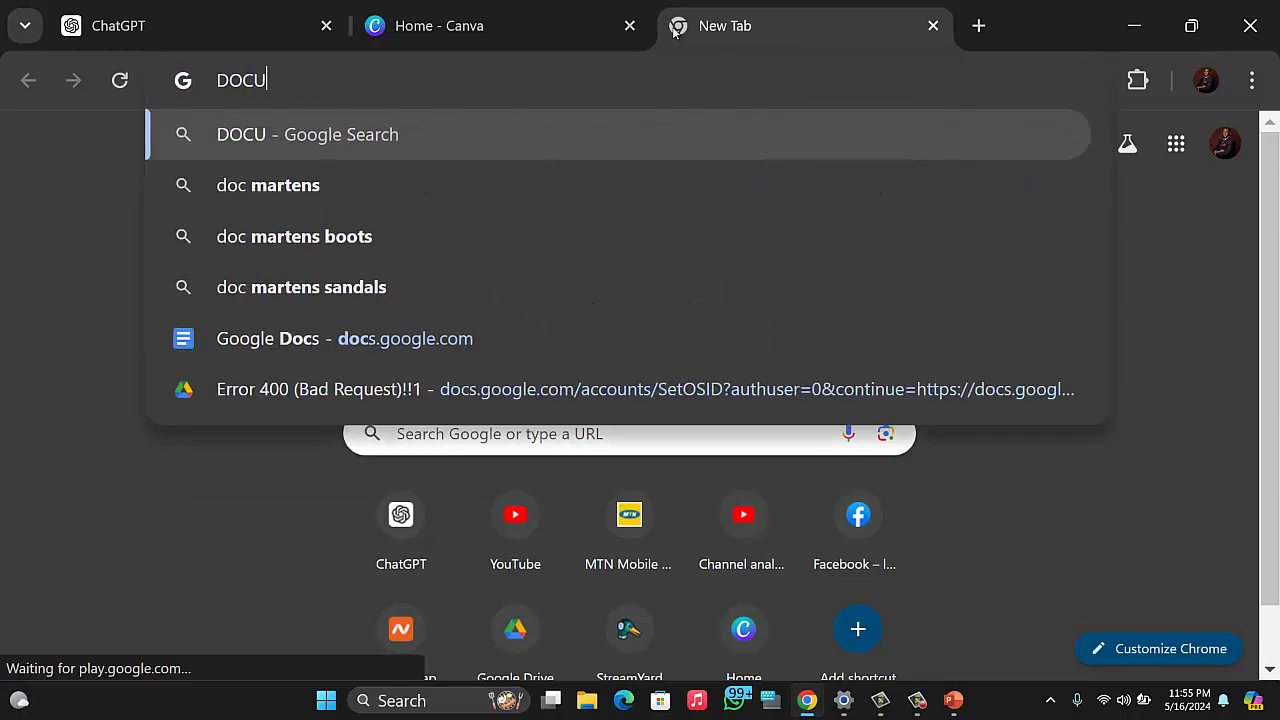
Step: Search Google for DOC, open Google Docs from the results, and go to its list of documents
{"action": "key", "text": "BackSpace"}
{"action": "key", "text": "Return"}
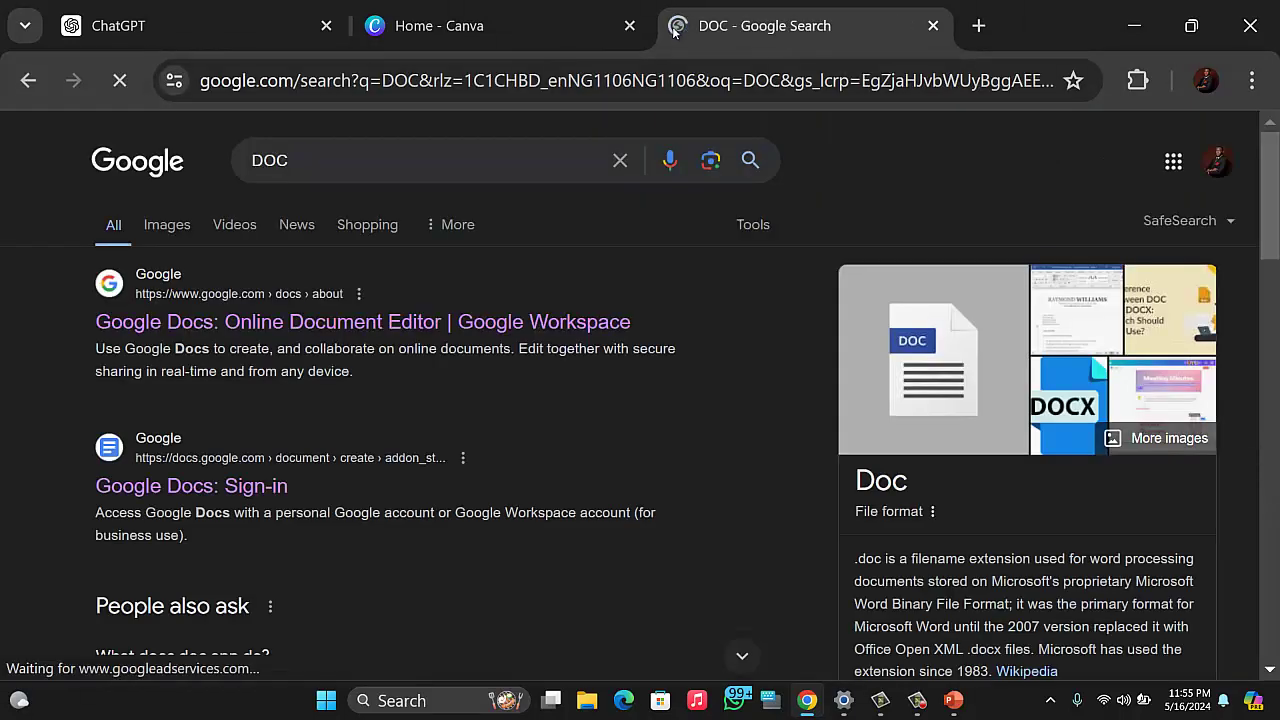
{"action": "left_click", "coordinate": [250, 488]}
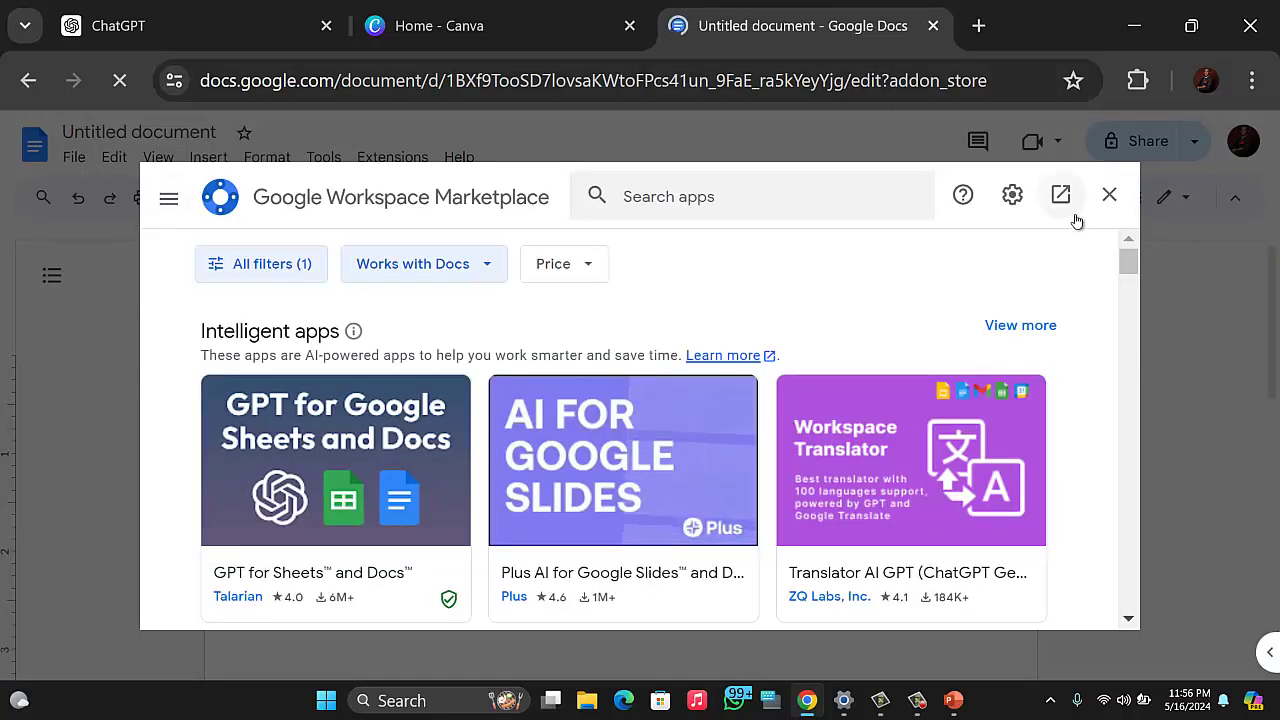
{"action": "left_click", "coordinate": [1109, 195]}
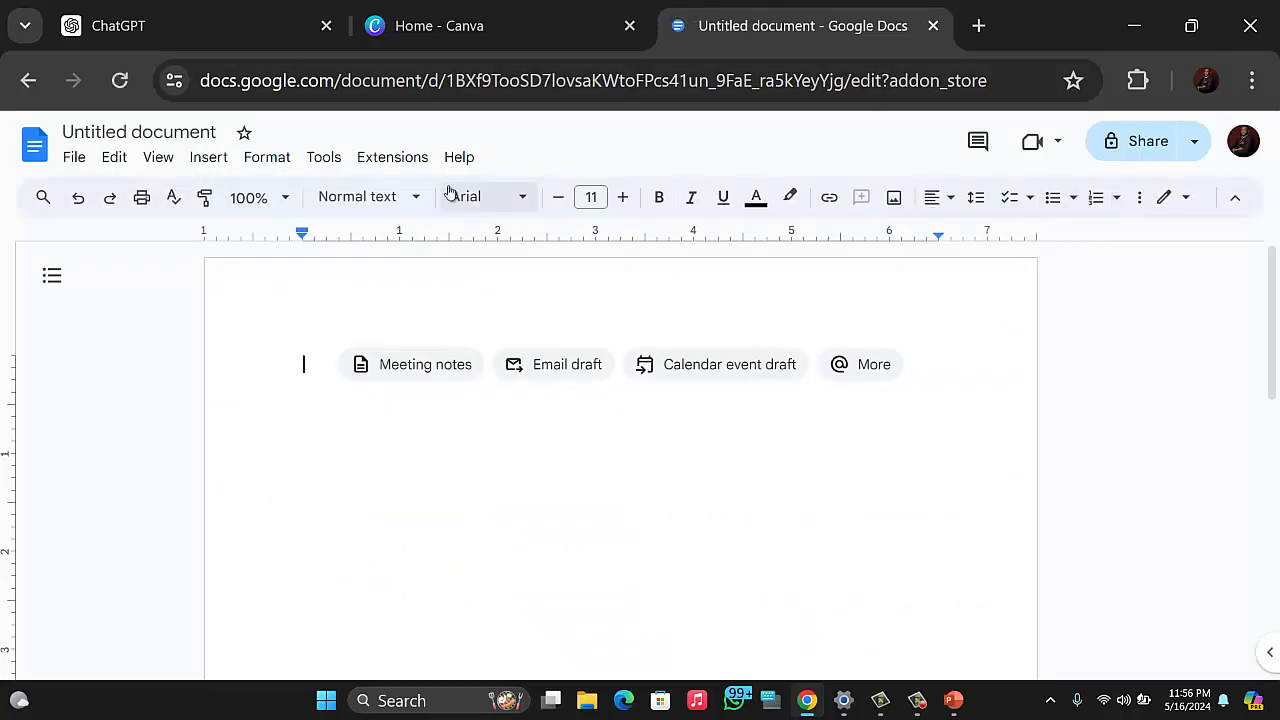
{"action": "left_click", "coordinate": [35, 146]}
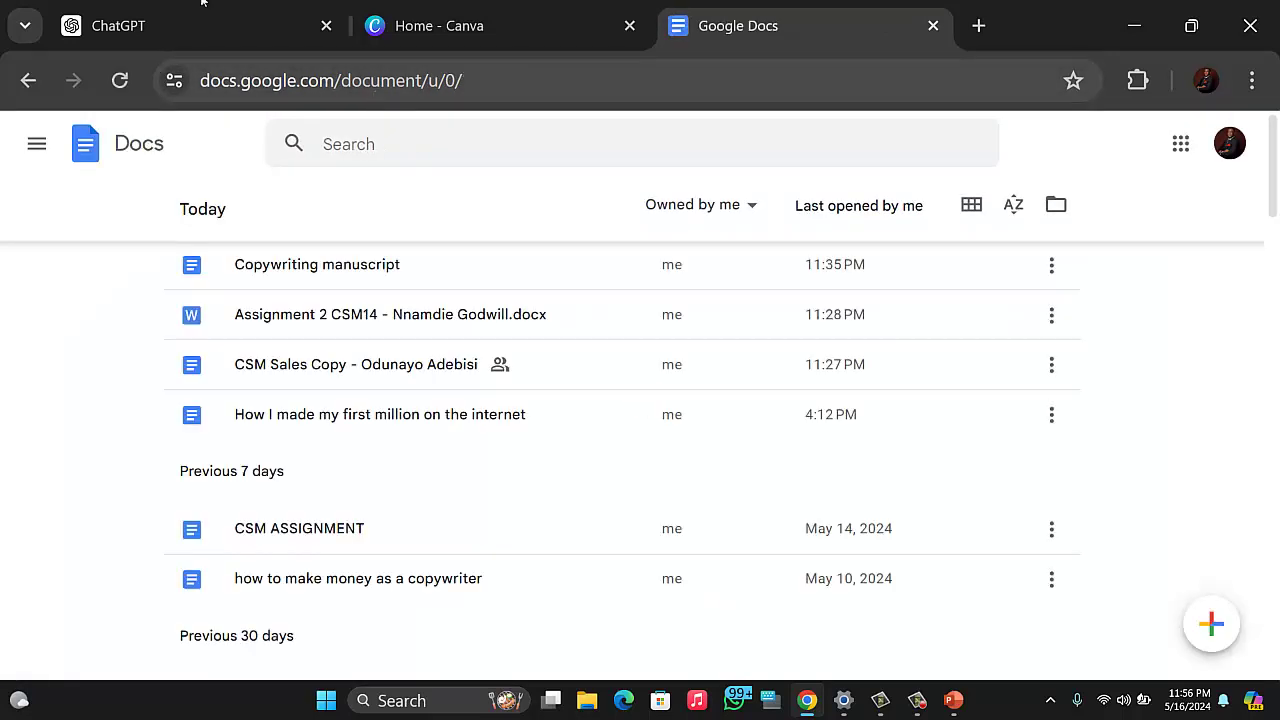
Step: Open a blank browser tab, switch to Canva, and open the Yellow Black Modern Business Book Cover design from Projects
{"action": "left_click", "coordinate": [978, 27]}
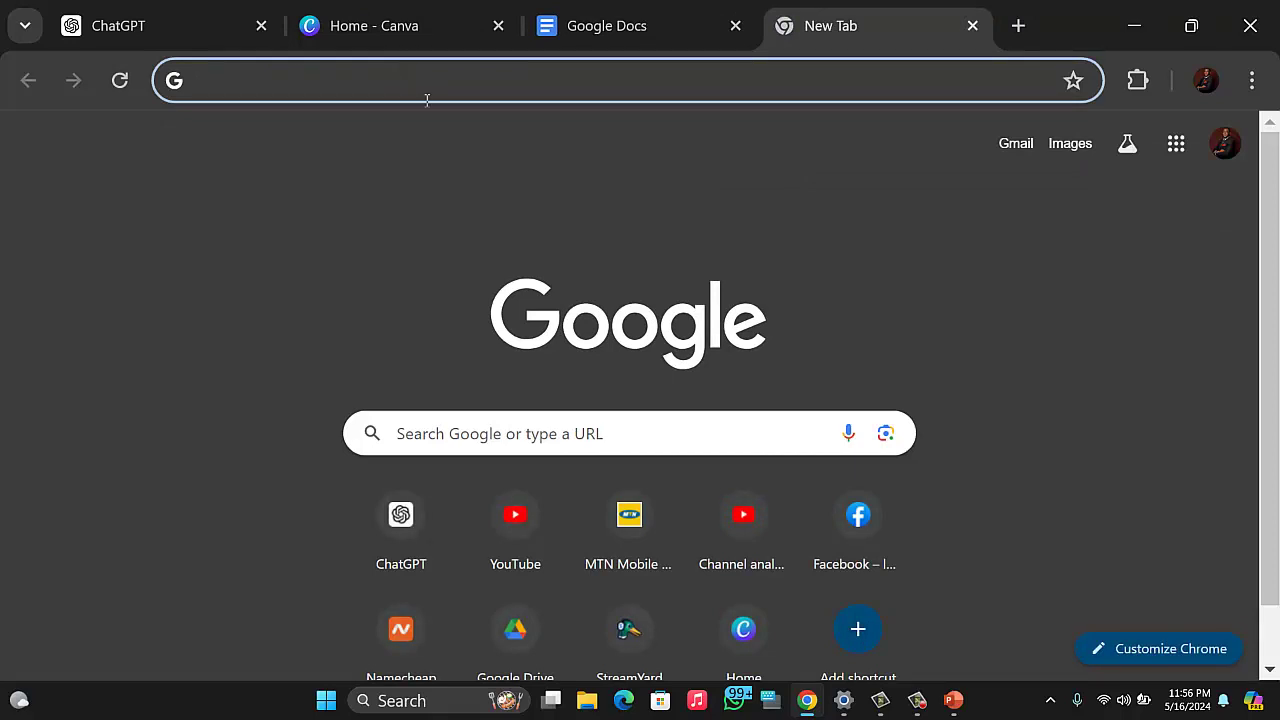
{"action": "left_click", "coordinate": [365, 40]}
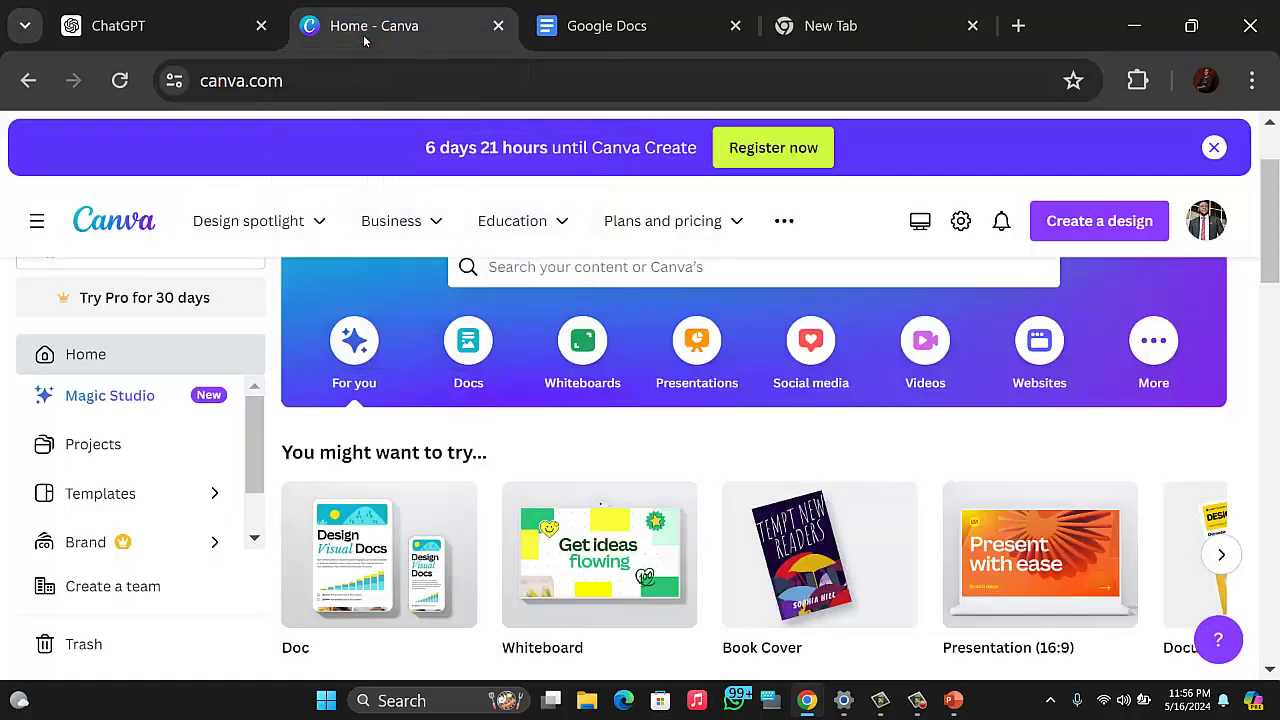
{"action": "scroll", "coordinate": [375, 290], "scroll_direction": "down", "scroll_amount": 1}
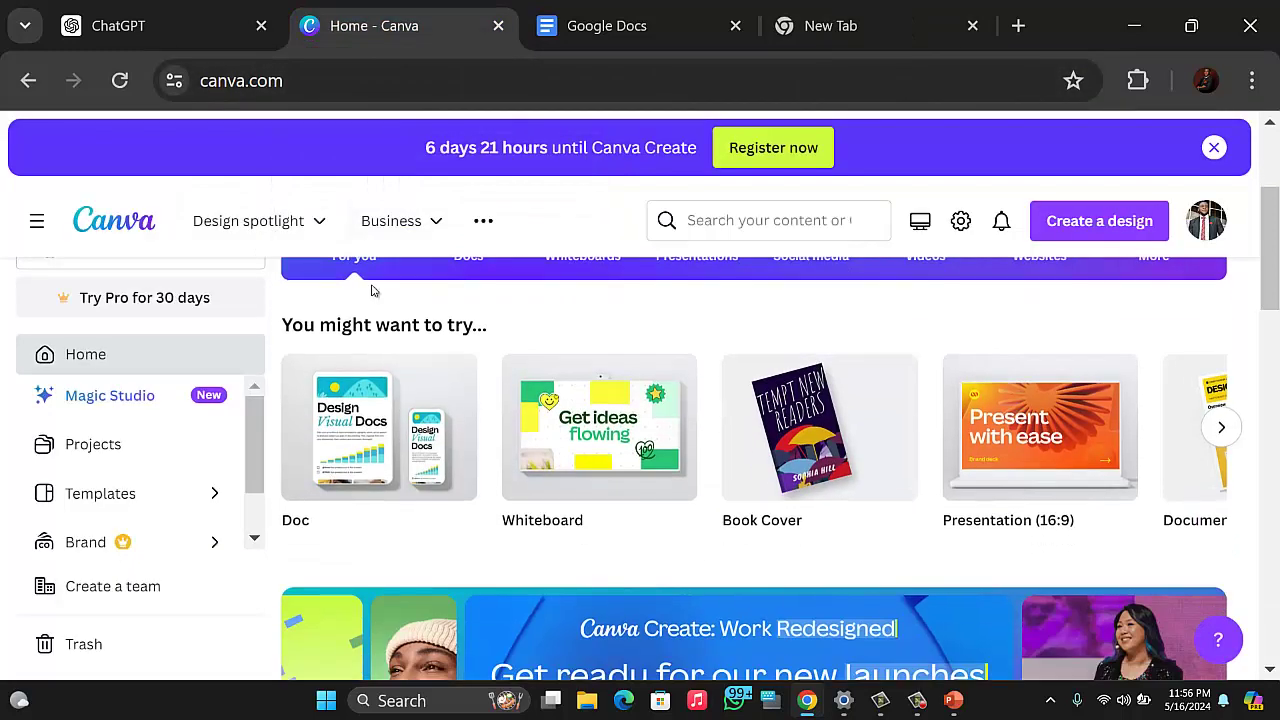
{"action": "left_click", "coordinate": [126, 459]}
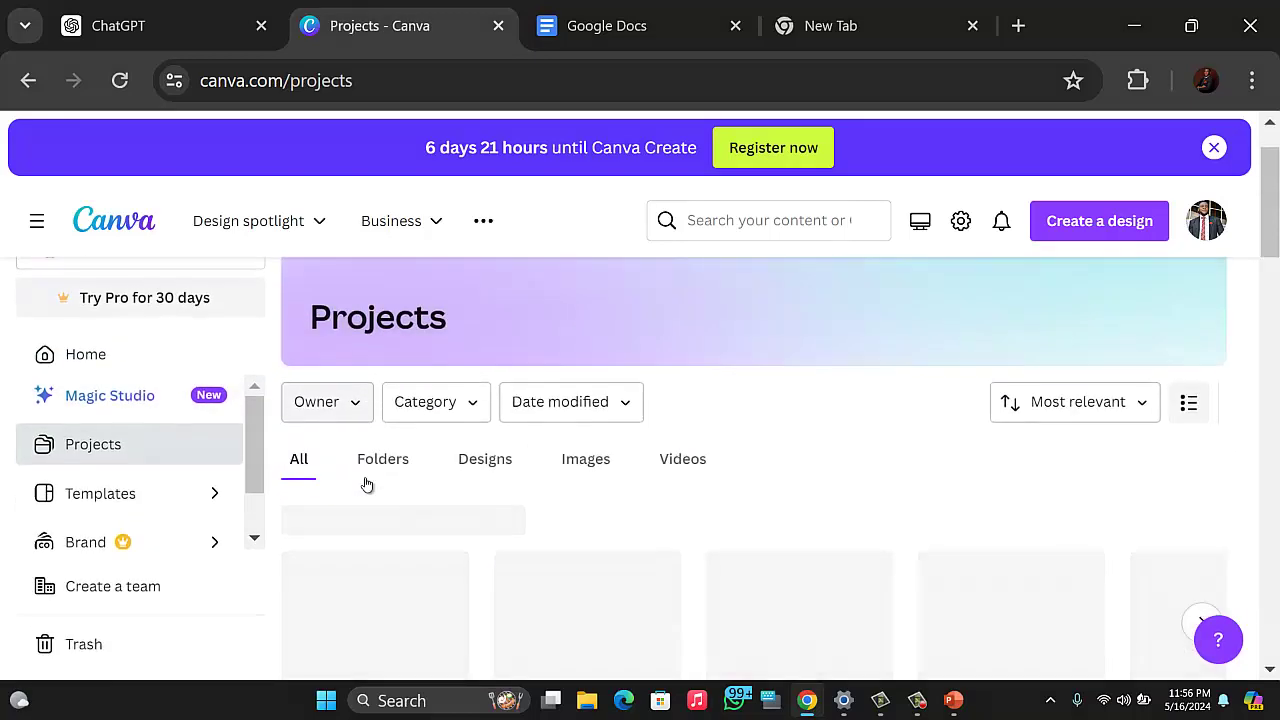
{"action": "scroll", "coordinate": [428, 526], "scroll_direction": "down", "scroll_amount": 2}
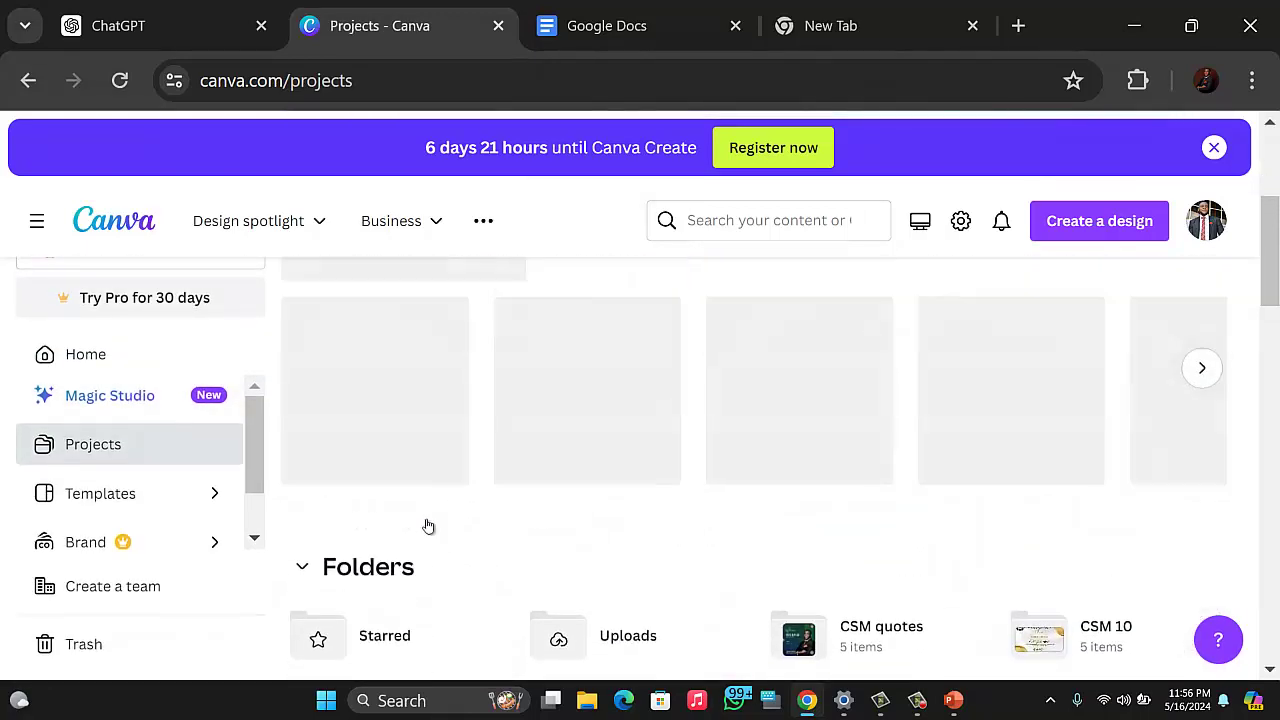
{"action": "left_click", "coordinate": [351, 543]}
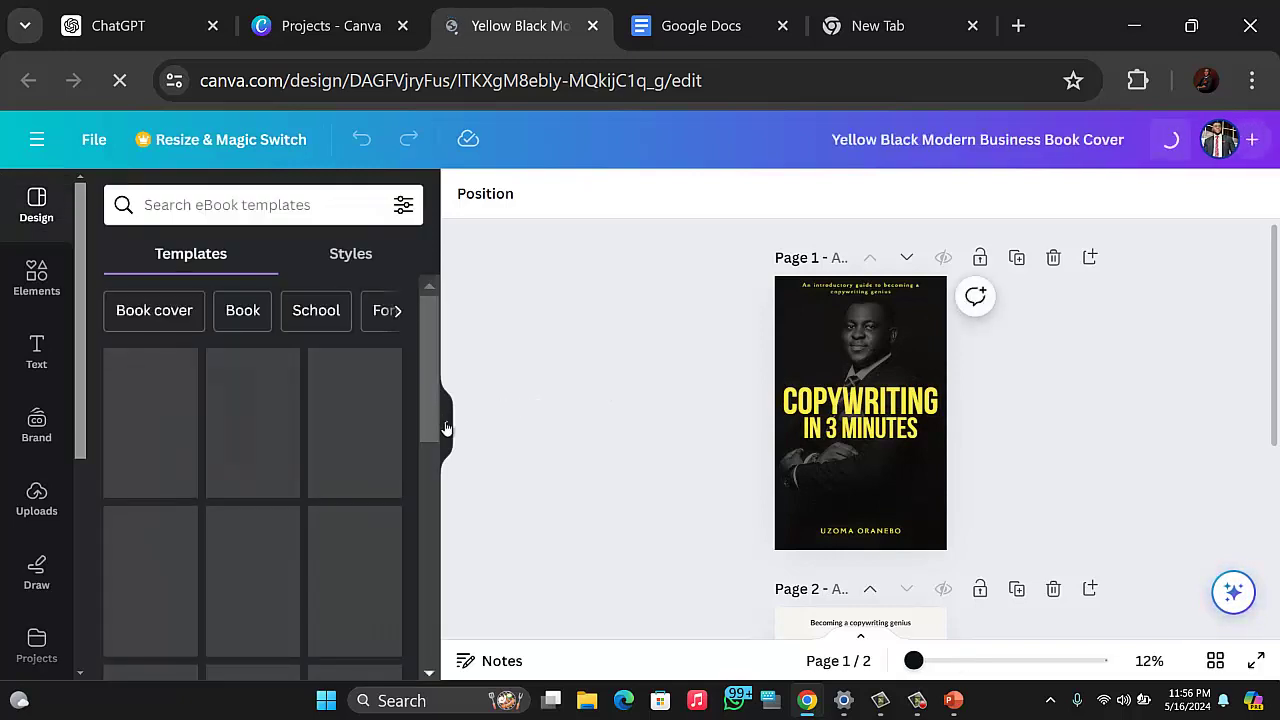
Step: Collapse the template panel and delete page 2 of the book cover design
{"action": "left_click", "coordinate": [446, 428]}
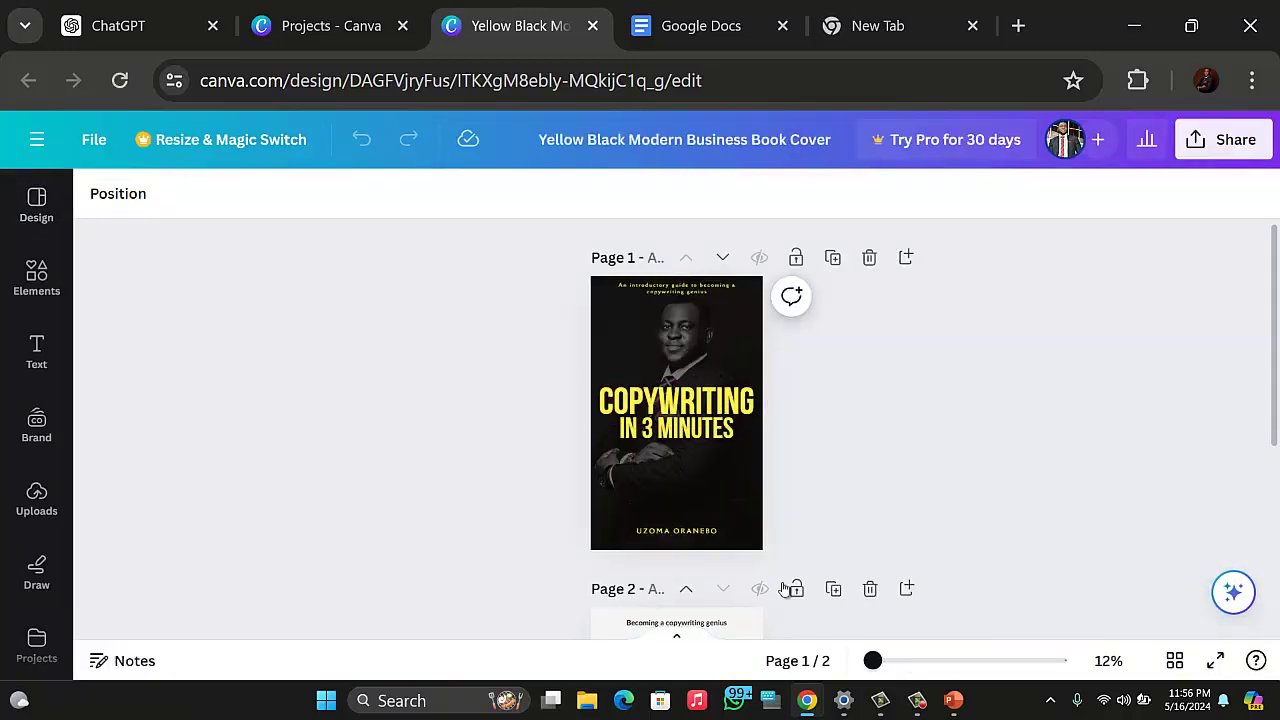
{"action": "left_click", "coordinate": [870, 590]}
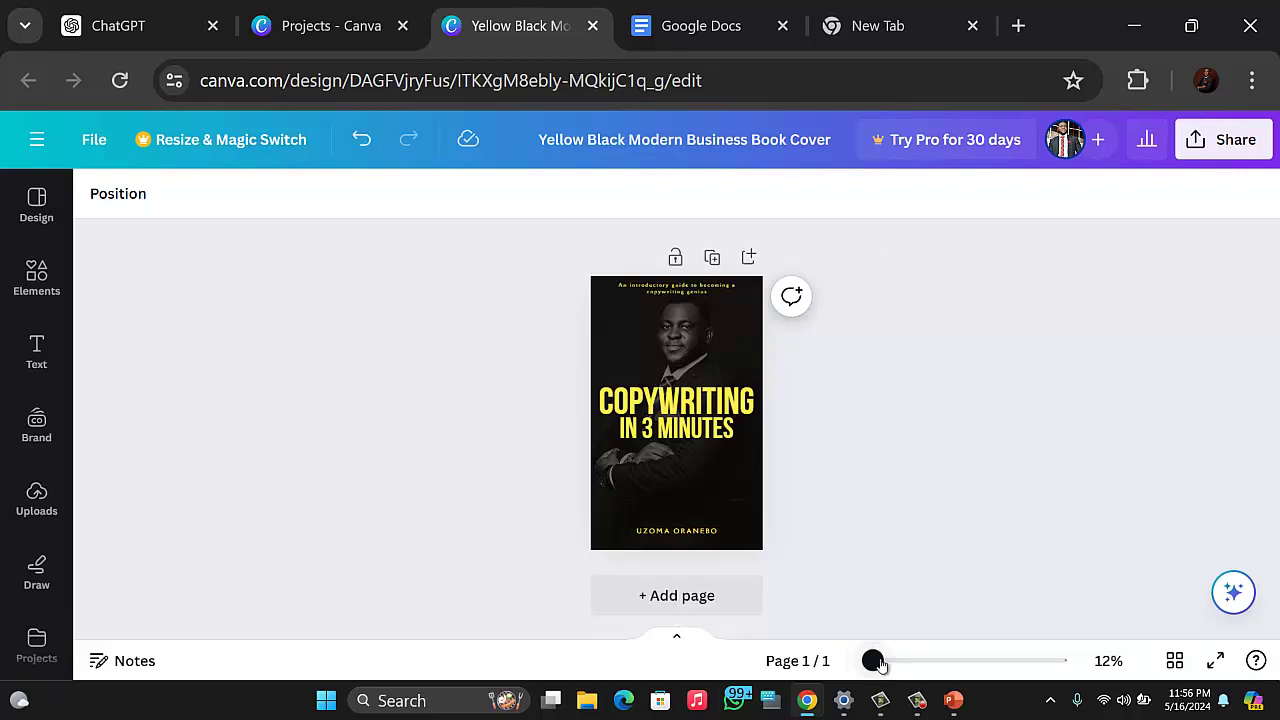
Step: Examine the cover page's subtitle, title, portrait and author line at 16% and 29% magnification
{"action": "mouse_move", "coordinate": [872, 661]}
{"action": "left_mouse_down"}
{"action": "mouse_move", "coordinate": [900, 661]}
{"action": "mouse_move", "coordinate": [887, 661]}
{"action": "left_mouse_up"}
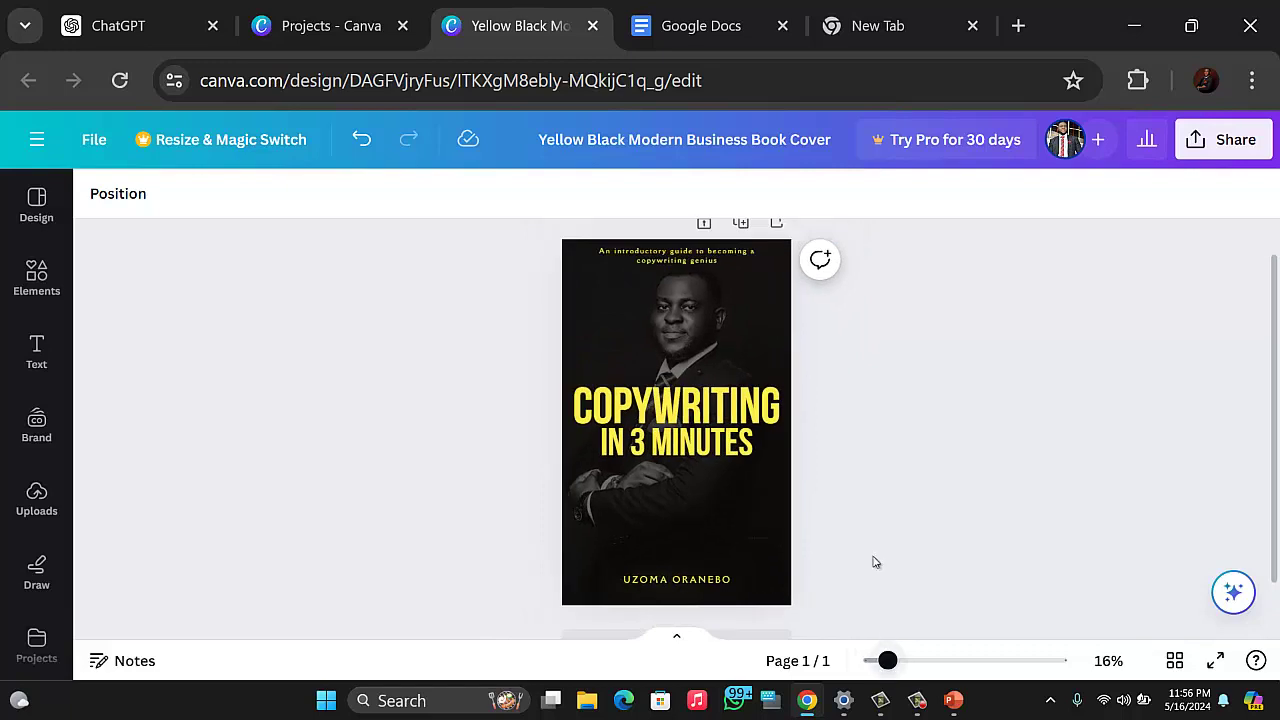
{"action": "scroll", "coordinate": [828, 538], "scroll_direction": "down", "scroll_amount": 2}
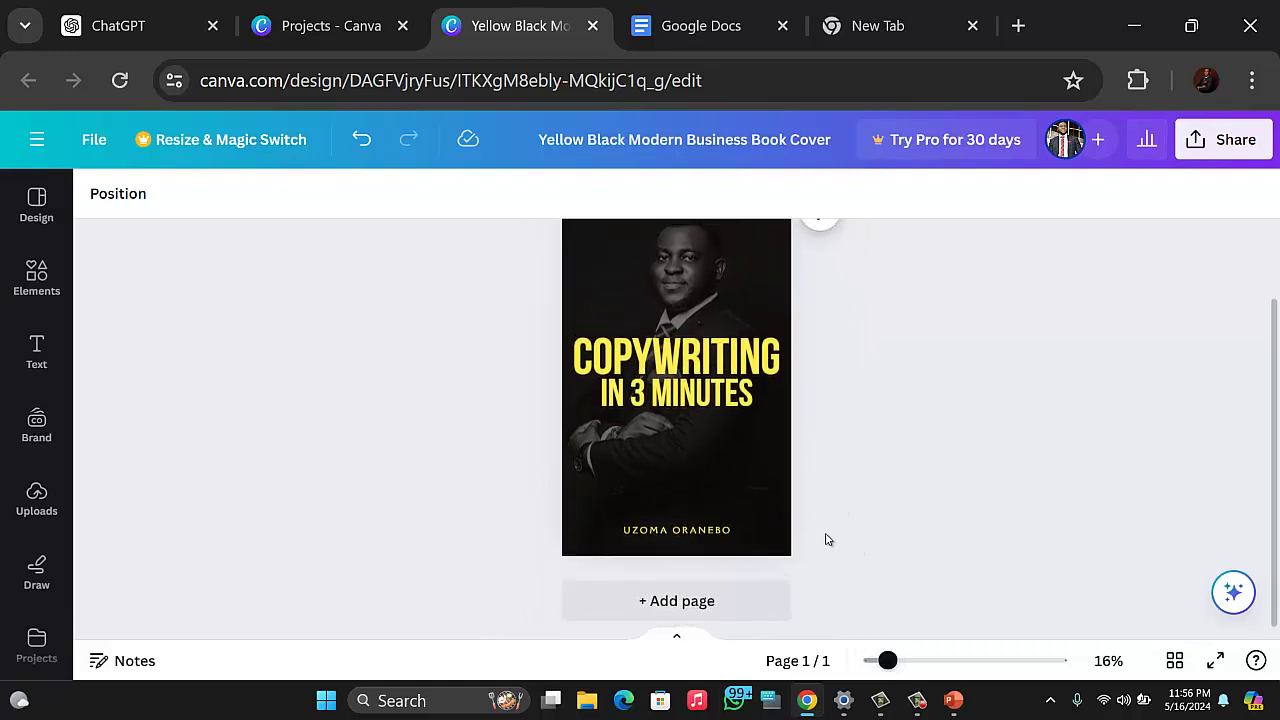
{"action": "scroll", "coordinate": [826, 537], "scroll_direction": "up", "scroll_amount": 2}
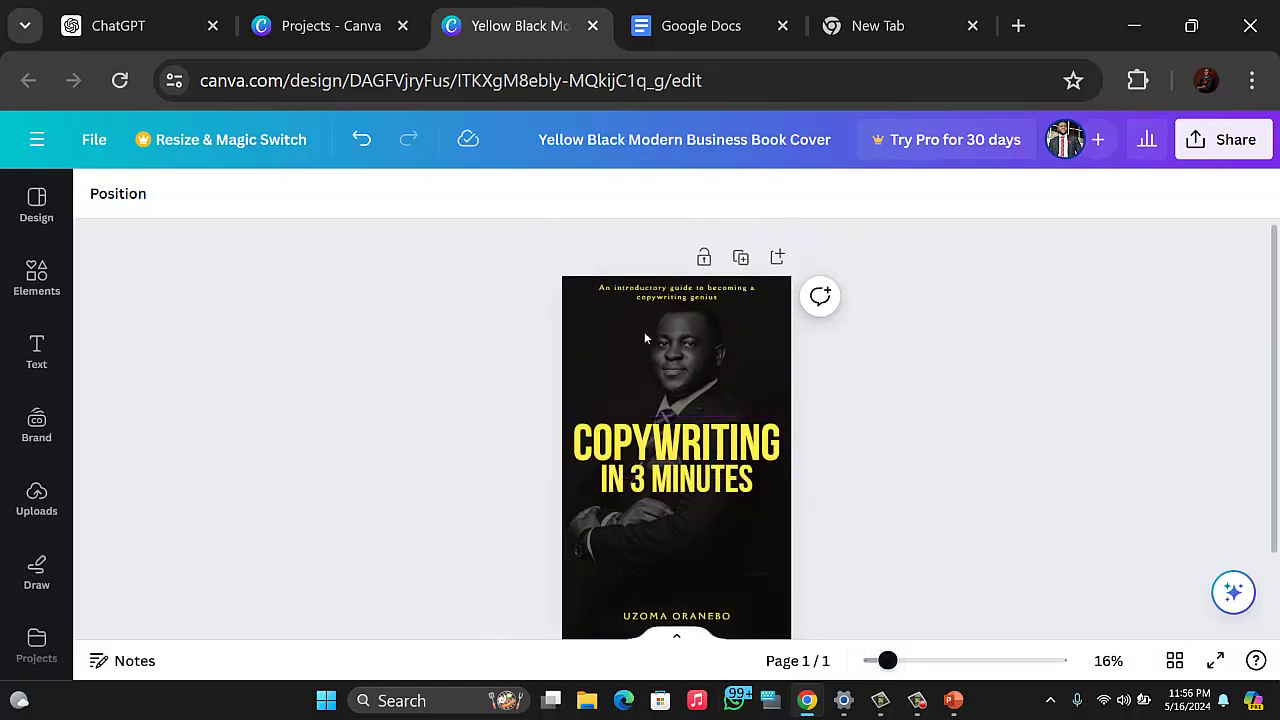
{"action": "scroll", "coordinate": [698, 444], "scroll_direction": "down", "scroll_amount": 2}
{"action": "scroll", "coordinate": [698, 446], "scroll_direction": "up", "scroll_amount": 2}
{"action": "left_click_drag", "start_coordinate": [906, 662], "coordinate": [918, 660]}
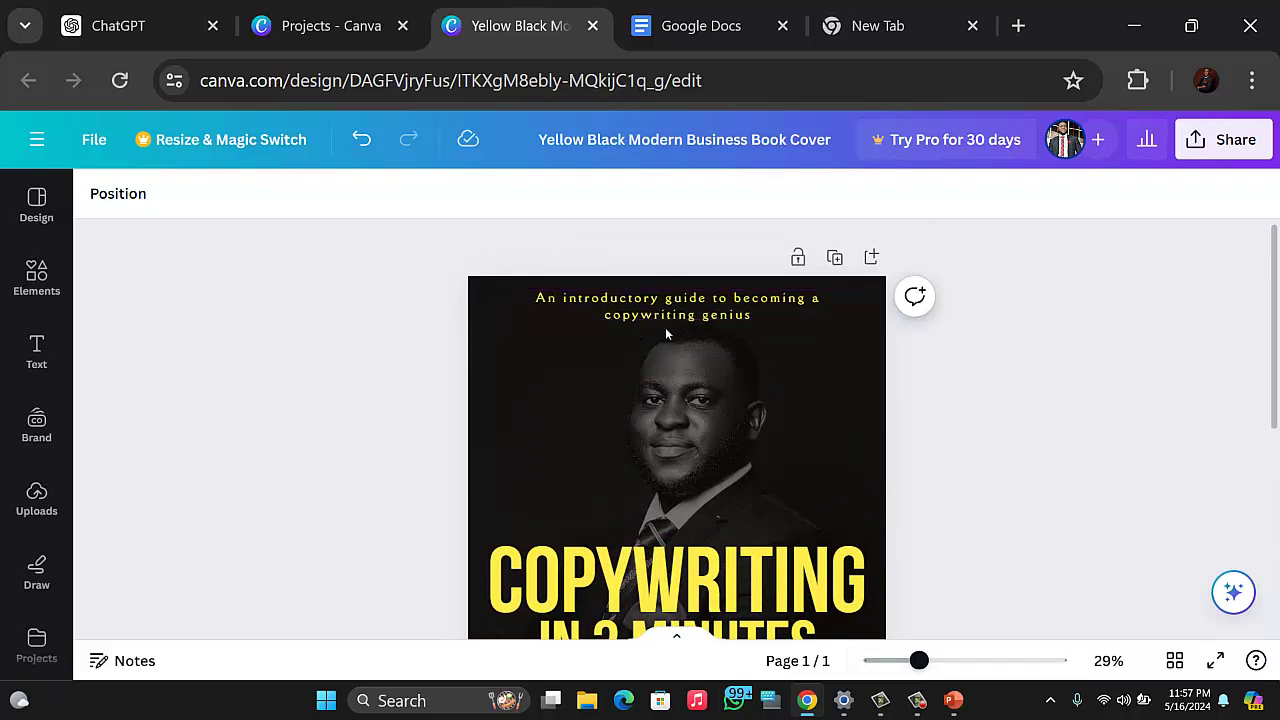
{"action": "scroll", "coordinate": [716, 375], "scroll_direction": "down", "scroll_amount": 4}
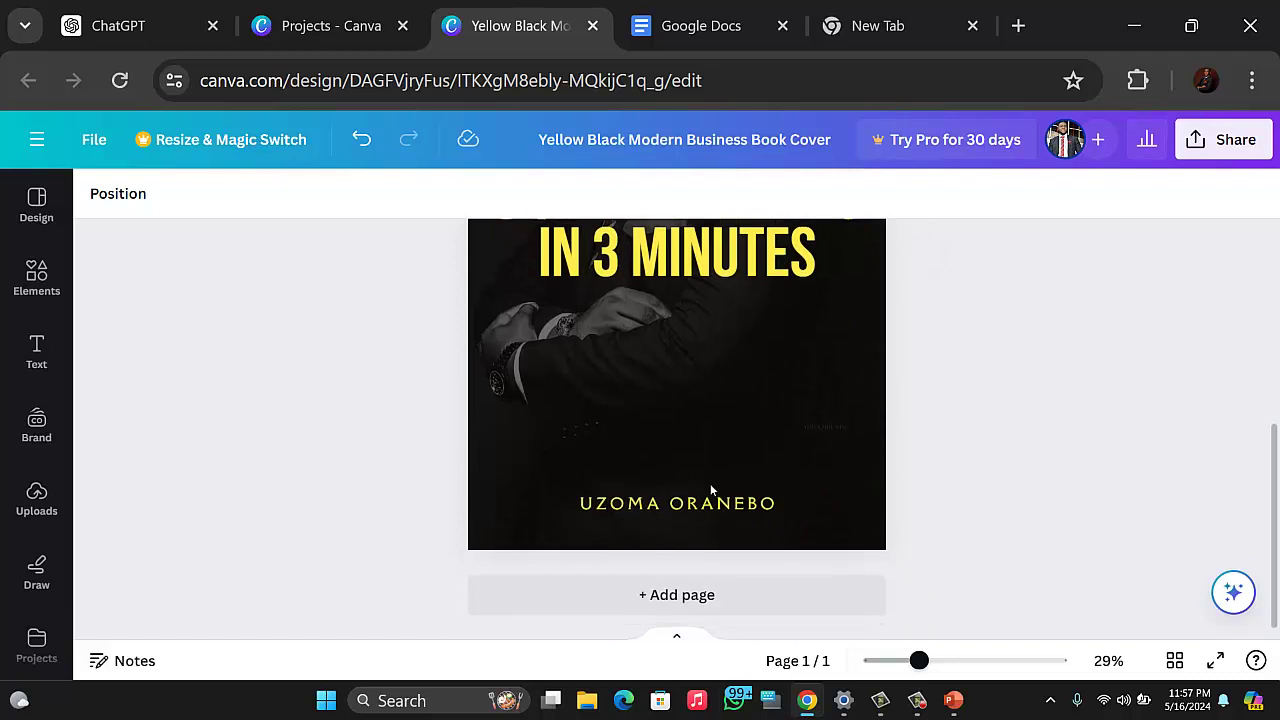
{"action": "scroll", "coordinate": [710, 483], "scroll_direction": "up", "scroll_amount": 4}
{"action": "scroll", "coordinate": [704, 463], "scroll_direction": "down", "scroll_amount": 2}
{"action": "scroll", "coordinate": [697, 463], "scroll_direction": "up", "scroll_amount": 2}
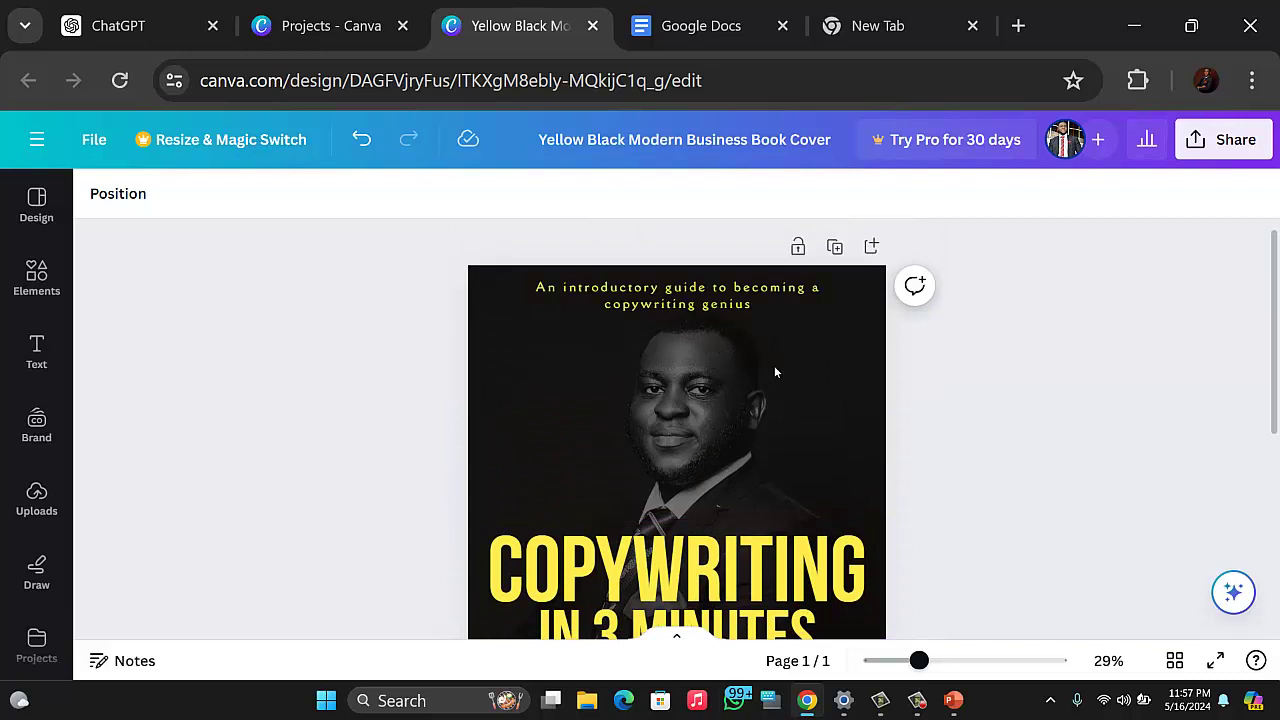
Step: Download the book cover design as a PDF Standard file
{"action": "left_click", "coordinate": [1223, 140]}
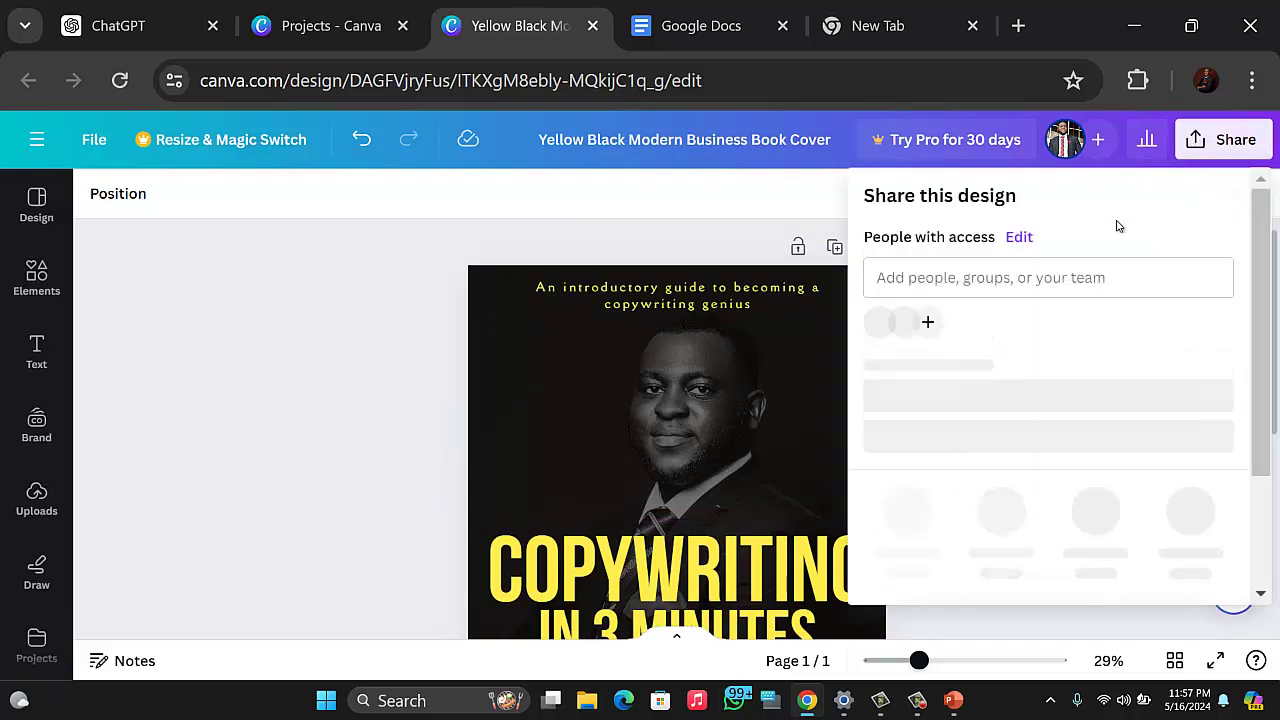
{"action": "scroll", "coordinate": [1070, 485], "scroll_direction": "down", "scroll_amount": 2}
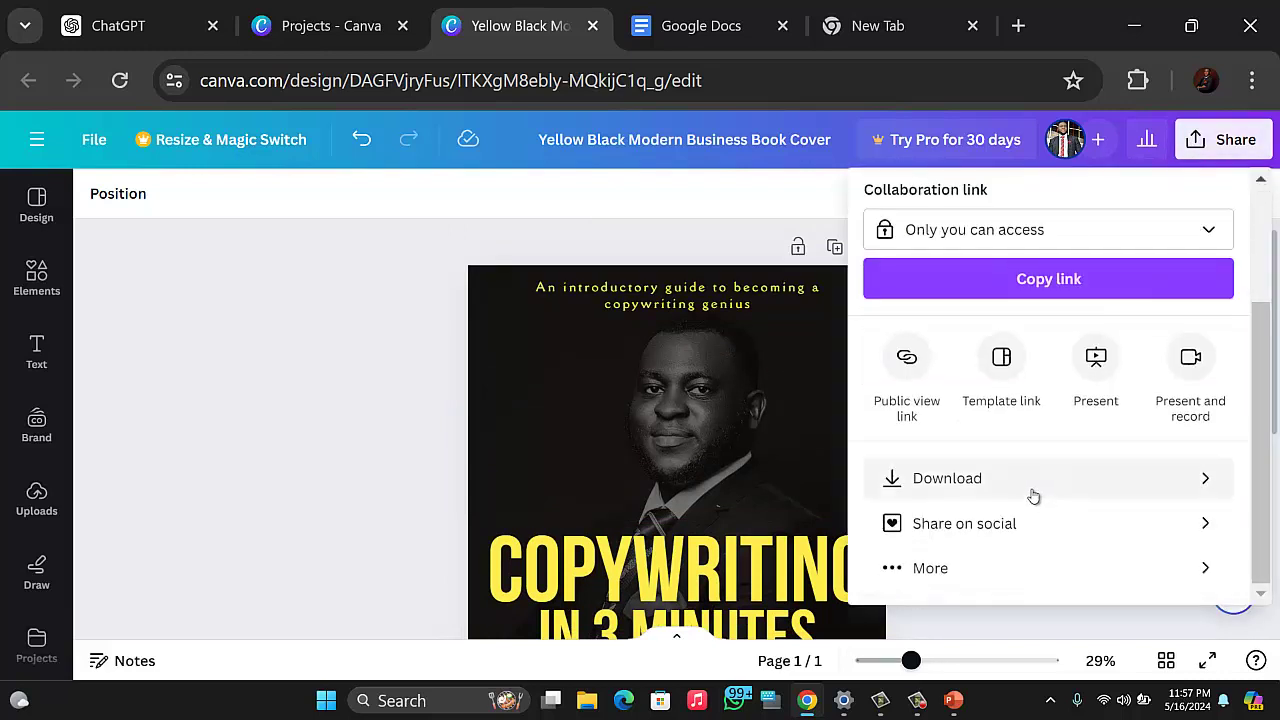
{"action": "left_click", "coordinate": [1031, 494]}
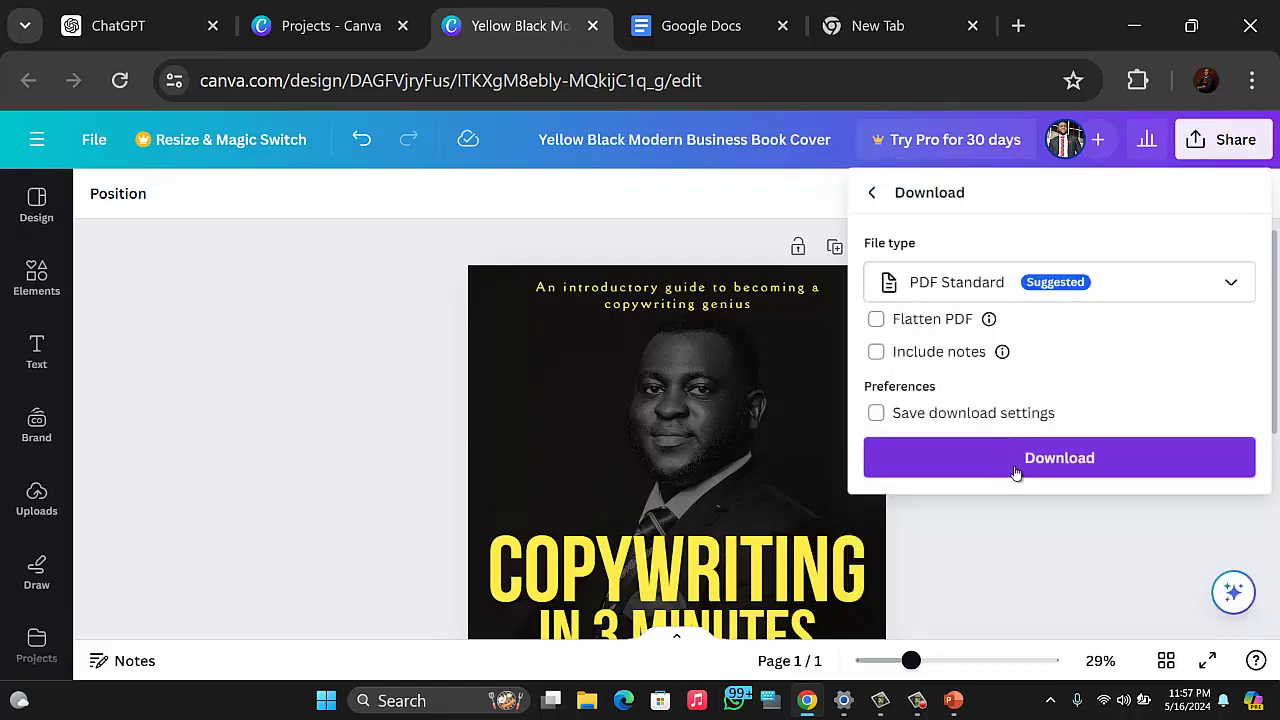
{"action": "left_click", "coordinate": [1015, 472]}
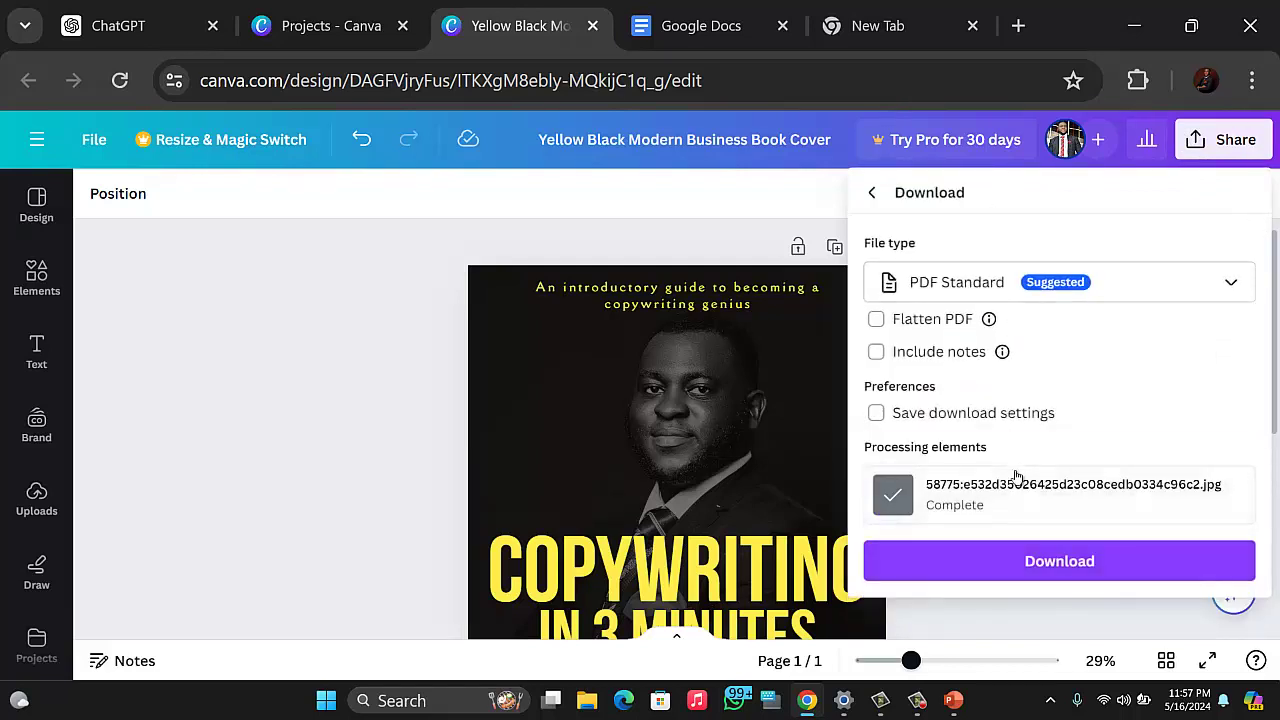
{"action": "left_click", "coordinate": [1027, 563]}
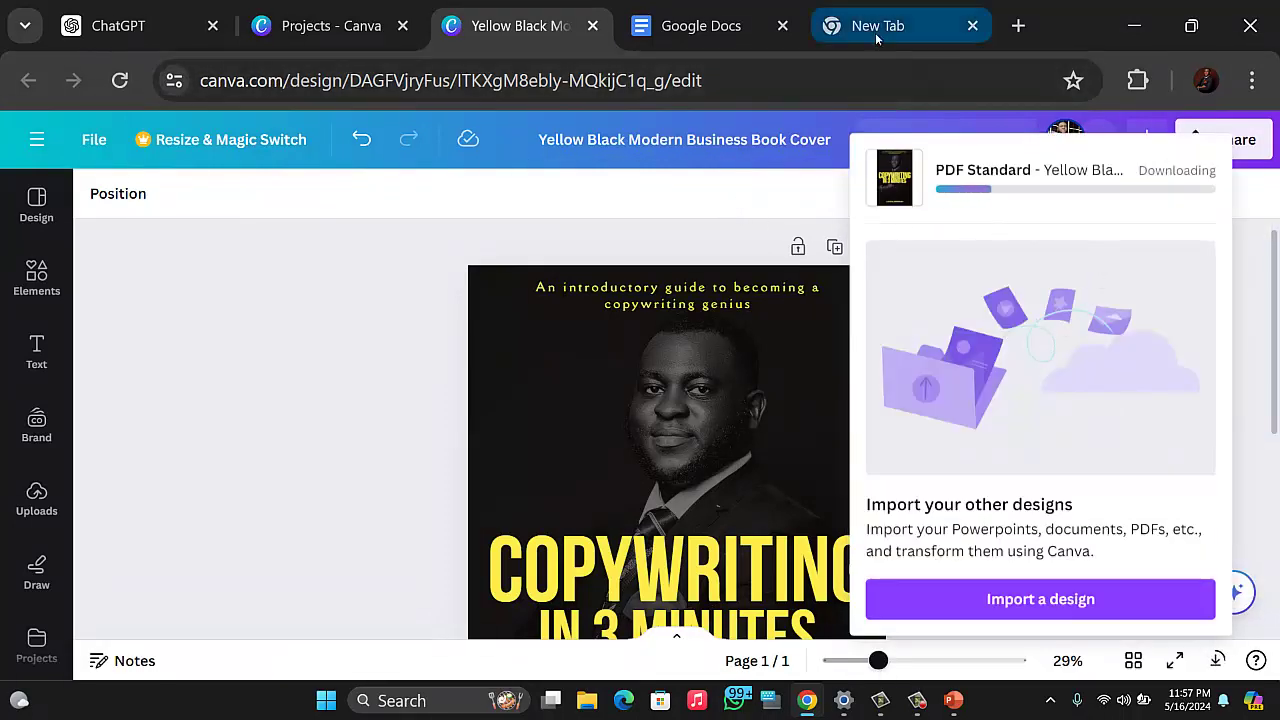
Step: Switch to Google Docs and open the Copywriting manuscript document
{"action": "left_click", "coordinate": [742, 38]}
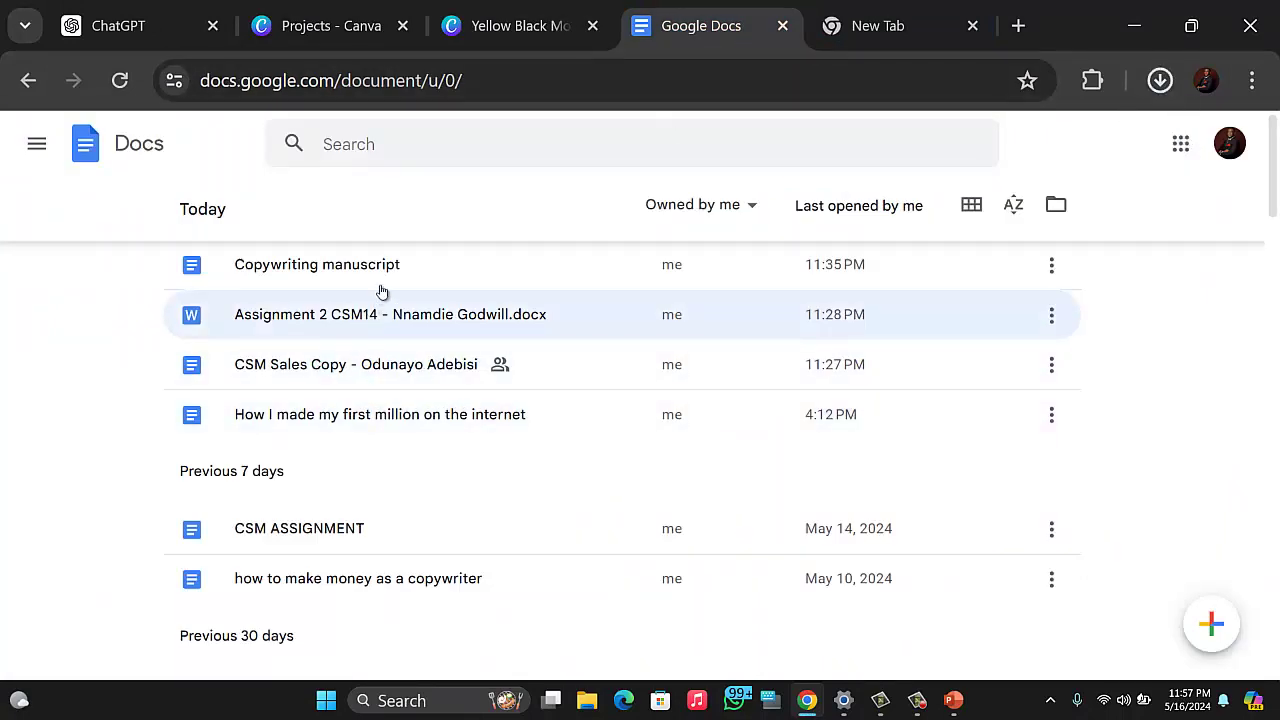
{"action": "left_click", "coordinate": [390, 270]}
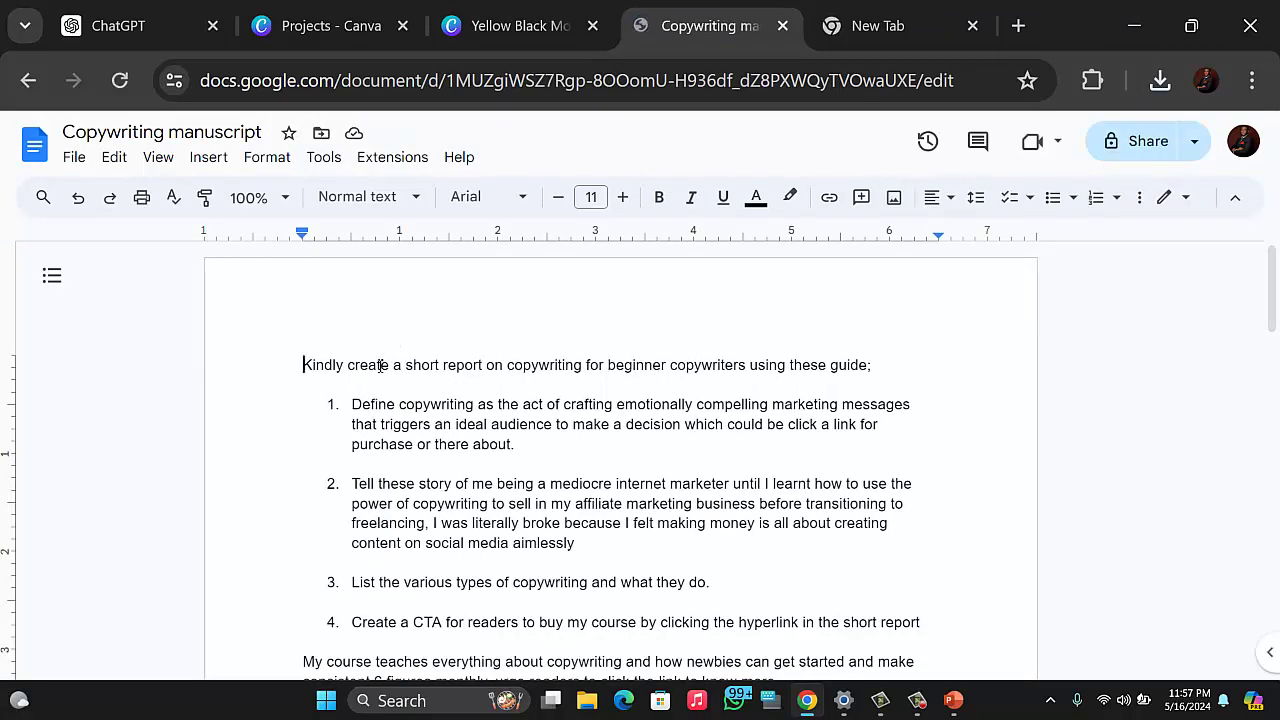
Step: Review the opening prompt and its numbered guide for the short copywriting report
{"action": "scroll", "coordinate": [387, 378], "scroll_direction": "down", "scroll_amount": 2}
{"action": "scroll", "coordinate": [387, 376], "scroll_direction": "up", "scroll_amount": 2}
{"action": "scroll", "coordinate": [387, 374], "scroll_direction": "down", "scroll_amount": 1}
{"action": "scroll", "coordinate": [387, 374], "scroll_direction": "up", "scroll_amount": 1}
{"action": "scroll", "coordinate": [491, 378], "scroll_direction": "down", "scroll_amount": 1}
{"action": "scroll", "coordinate": [305, 355], "scroll_direction": "up", "scroll_amount": 1}
{"action": "scroll", "coordinate": [474, 517], "scroll_direction": "down", "scroll_amount": 3}
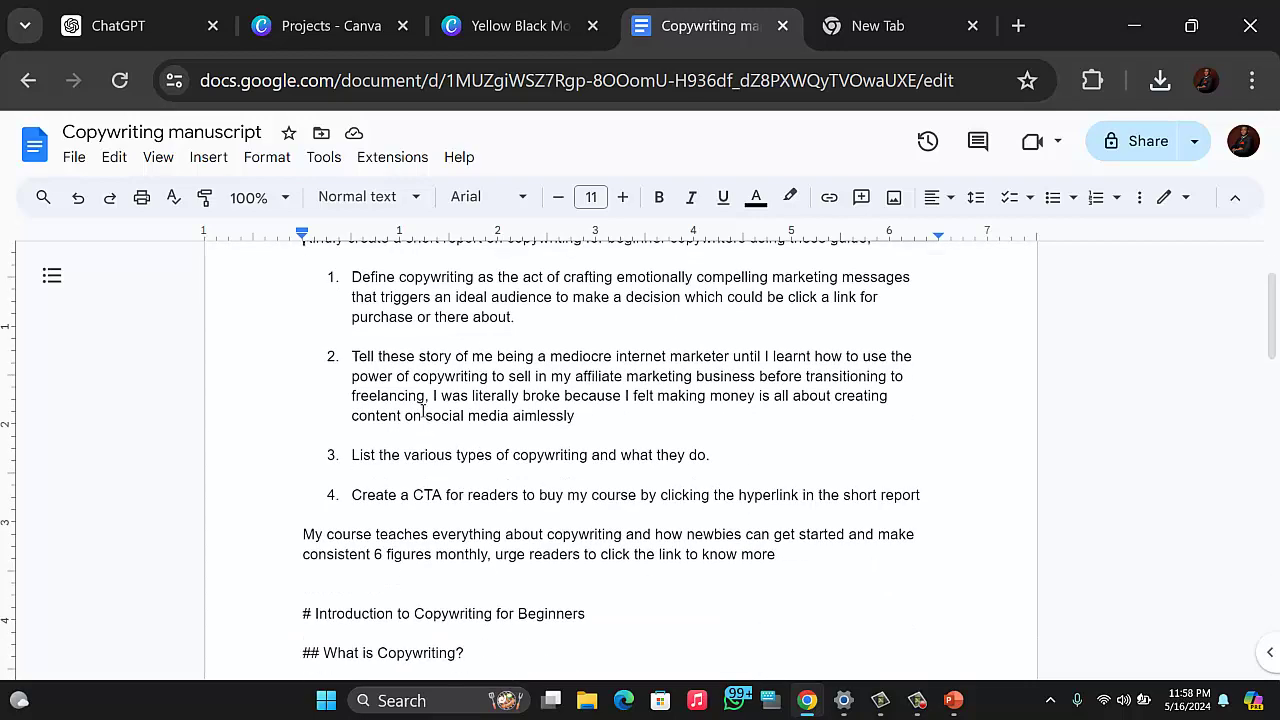
{"action": "scroll", "coordinate": [415, 392], "scroll_direction": "up", "scroll_amount": 3}
{"action": "scroll", "coordinate": [413, 405], "scroll_direction": "down", "scroll_amount": 3}
{"action": "scroll", "coordinate": [390, 348], "scroll_direction": "up", "scroll_amount": 3}
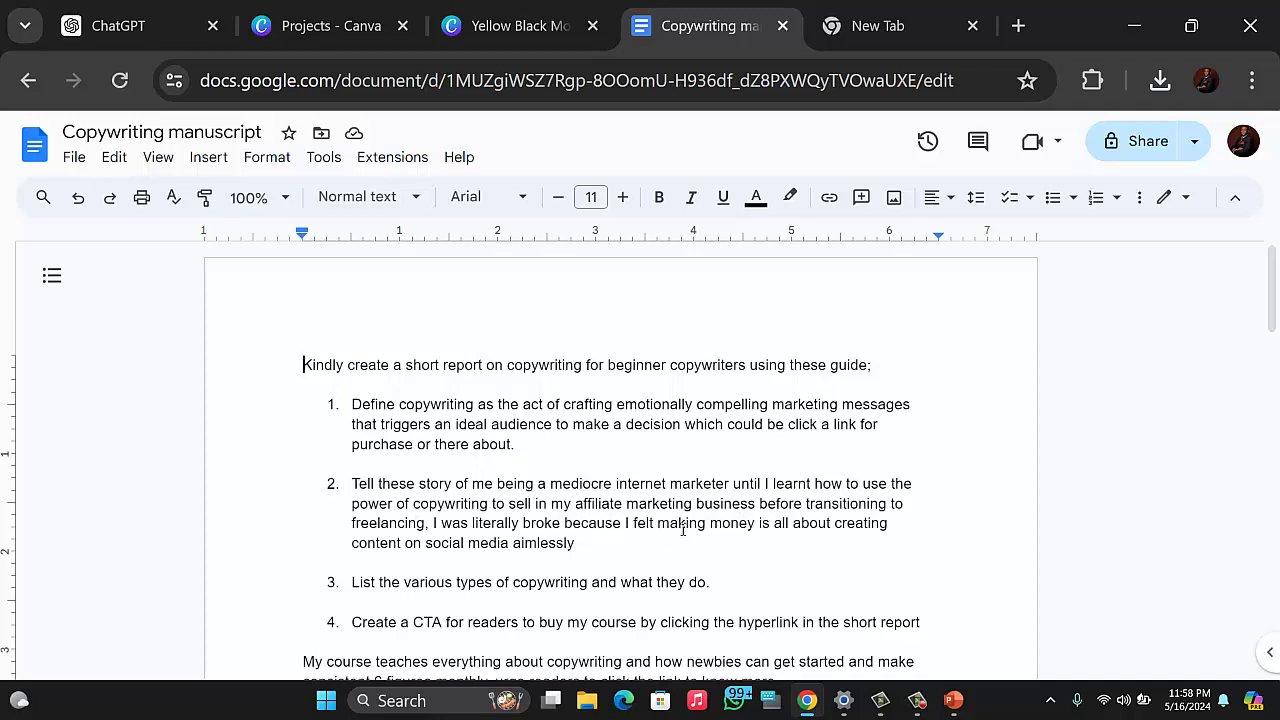
Step: Insert several blank lines between the closing prompt paragraph and the "# Introduction to Copywriting for Beginners" heading
{"action": "scroll", "coordinate": [588, 567], "scroll_direction": "down", "scroll_amount": 2}
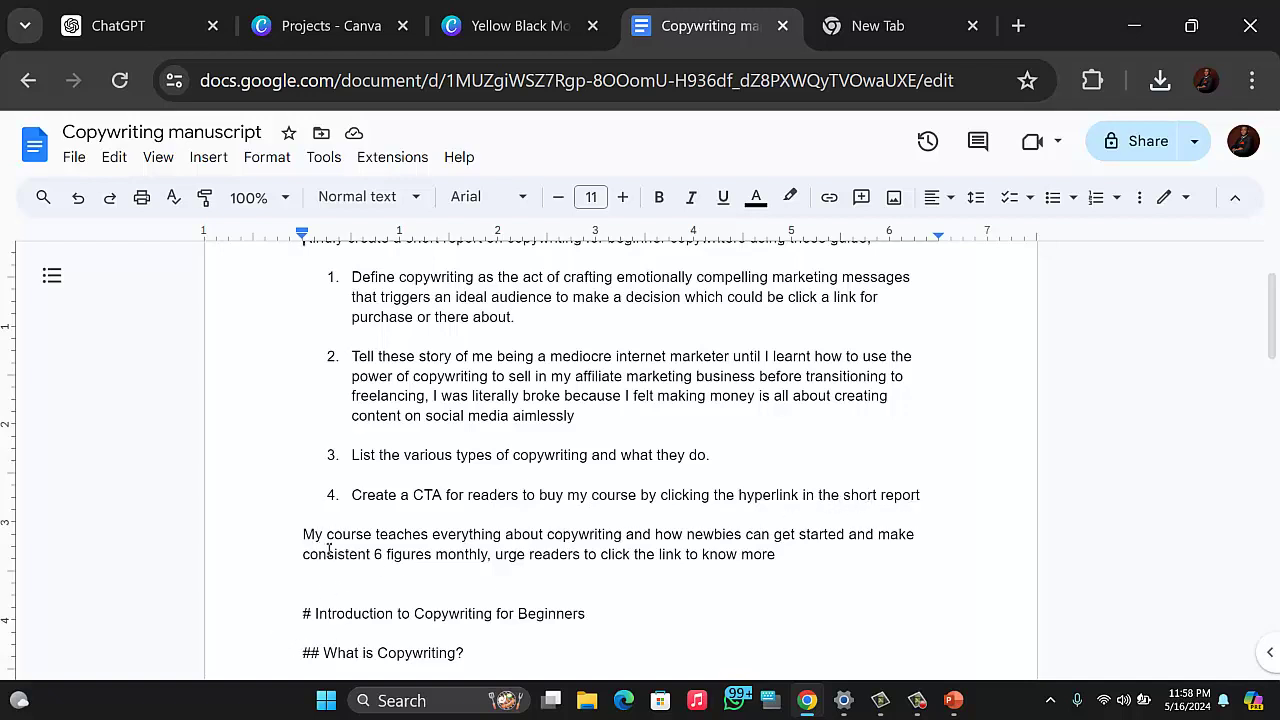
{"action": "left_click", "coordinate": [307, 598]}
{"action": "key", "text": "Return"}
{"action": "key", "text": "Return"}
{"action": "key", "text": "Return"}
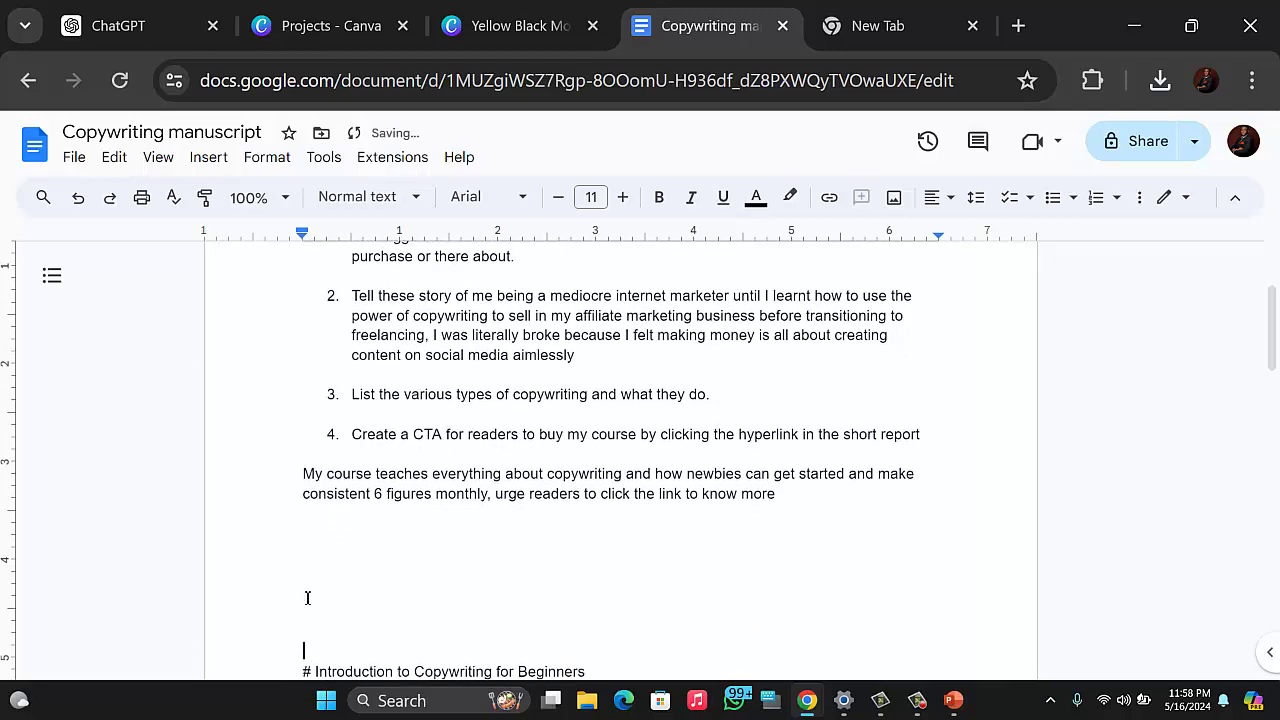
Step: Review the numbered guide points and the paragraph describing what the course teaches
{"action": "scroll", "coordinate": [314, 596], "scroll_direction": "up", "scroll_amount": 2}
{"action": "scroll", "coordinate": [320, 592], "scroll_direction": "down", "scroll_amount": 1}
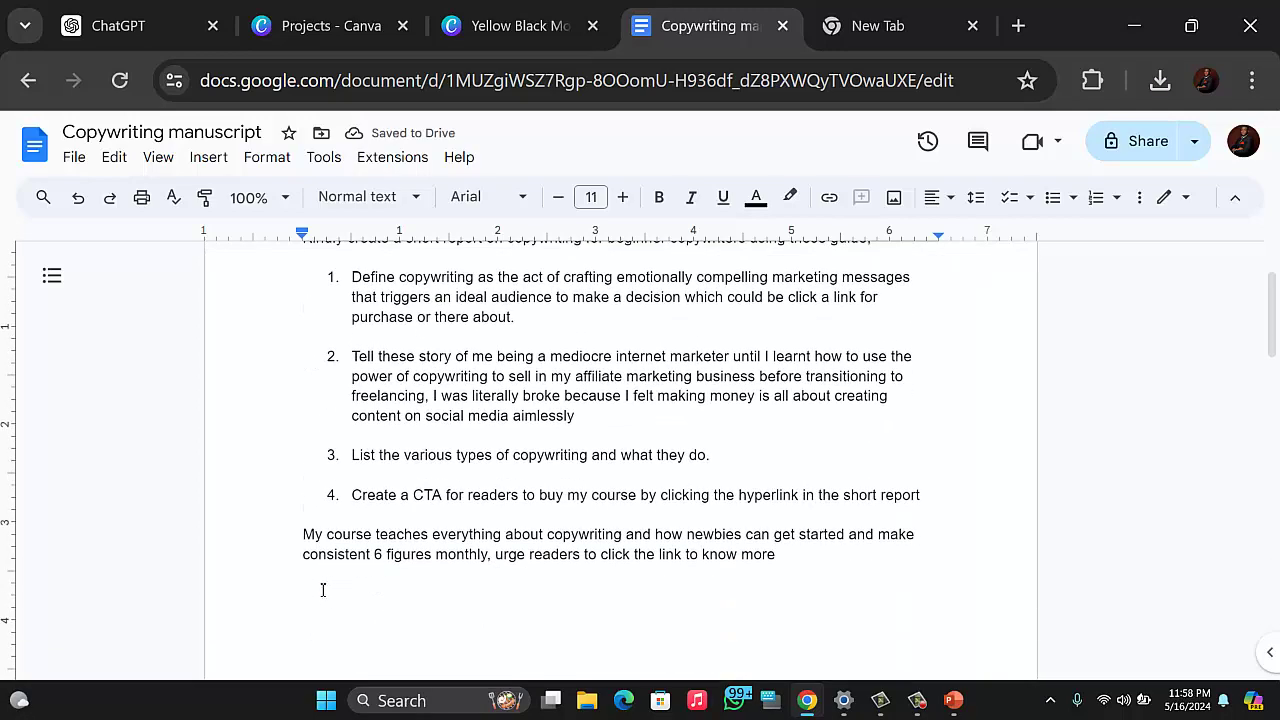
{"action": "left_click_drag", "start_coordinate": [290, 526], "coordinate": [720, 552]}
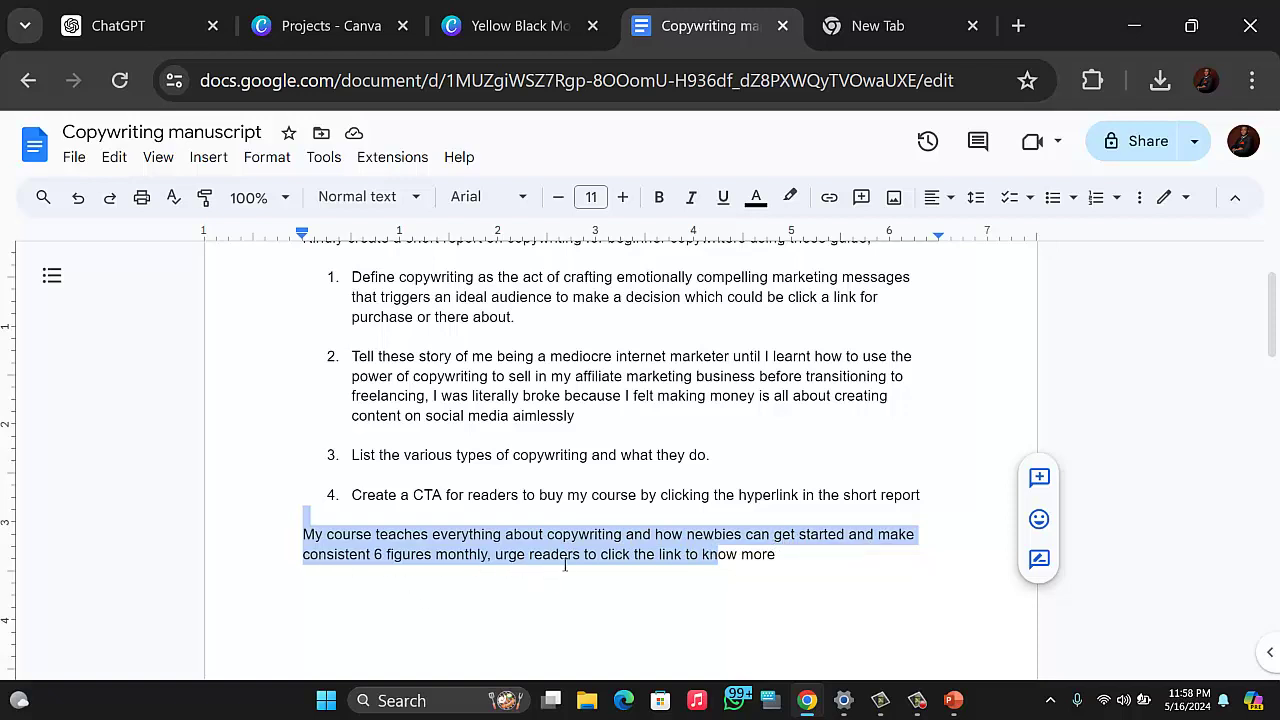
{"action": "left_click", "coordinate": [811, 644]}
{"action": "scroll", "coordinate": [657, 491], "scroll_direction": "up", "scroll_amount": 1}
{"action": "scroll", "coordinate": [783, 520], "scroll_direction": "down", "scroll_amount": 1}
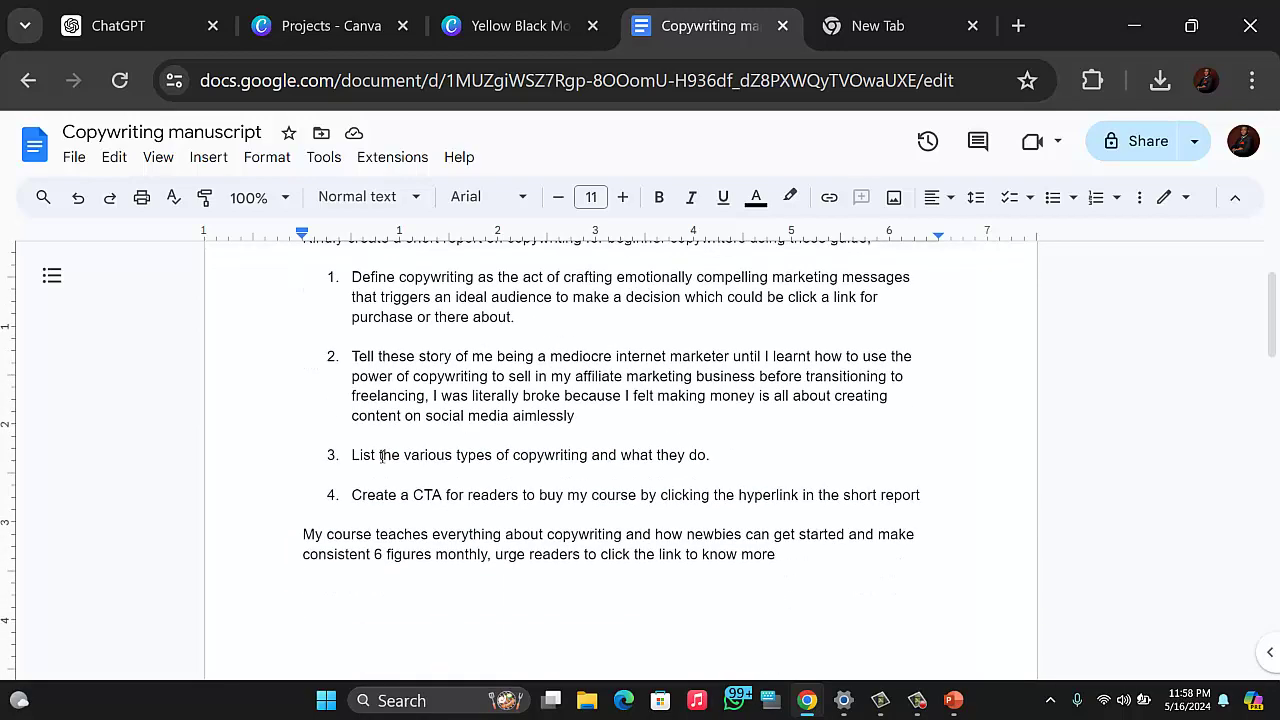
{"action": "scroll", "coordinate": [362, 455], "scroll_direction": "up", "scroll_amount": 2}
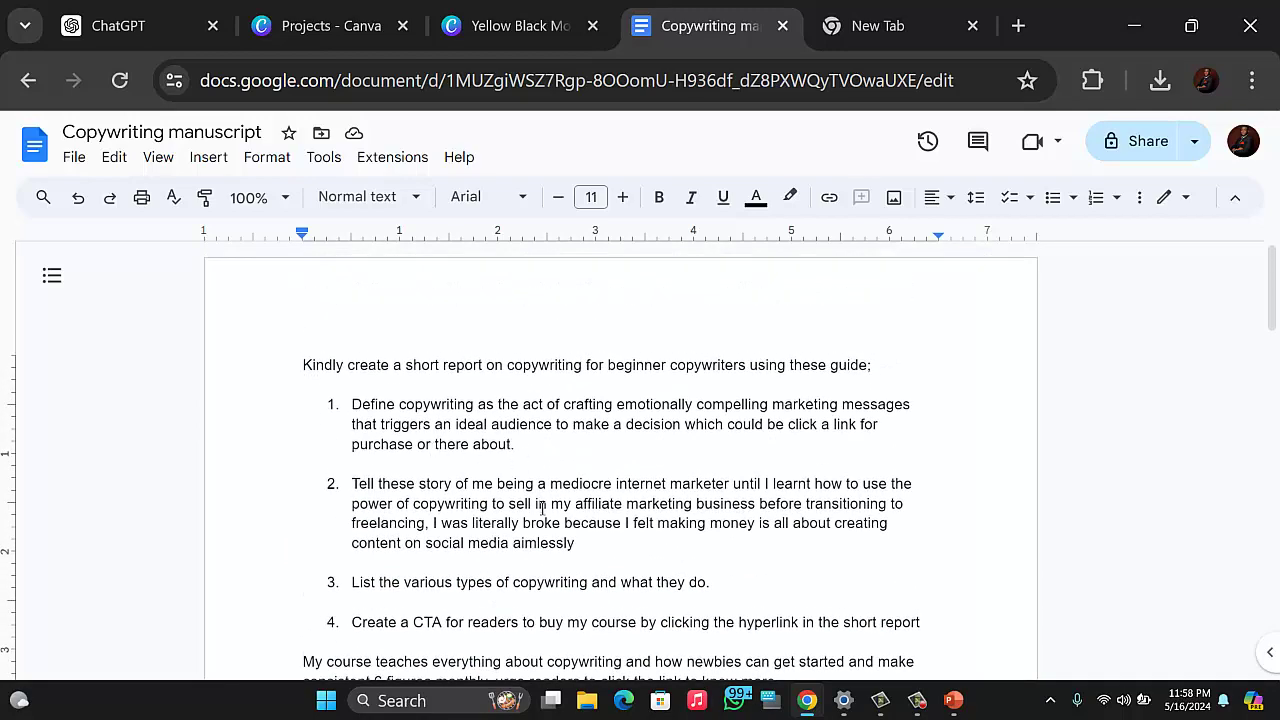
{"action": "scroll", "coordinate": [538, 523], "scroll_direction": "down", "scroll_amount": 2}
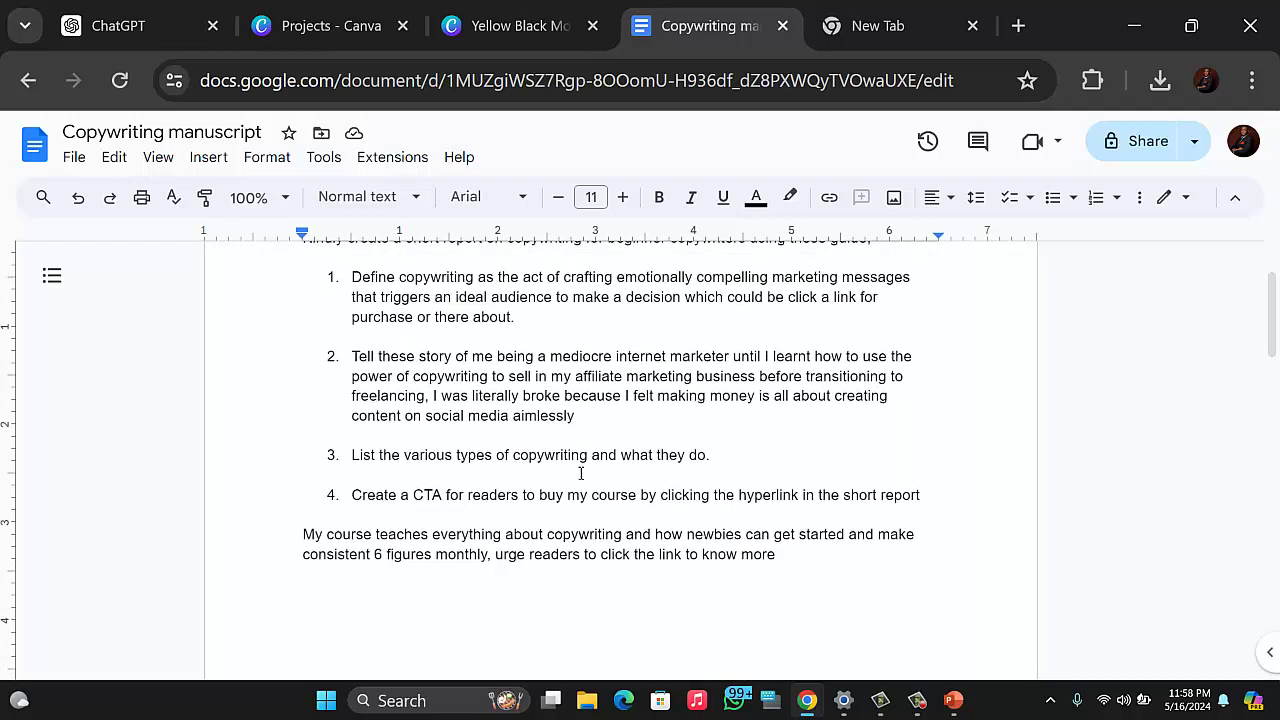
Step: Start a new third guide point after the internet marketer story, reading "Kindly talk about the"
{"action": "left_click", "coordinate": [591, 420]}
{"action": "key", "text": "Return"}
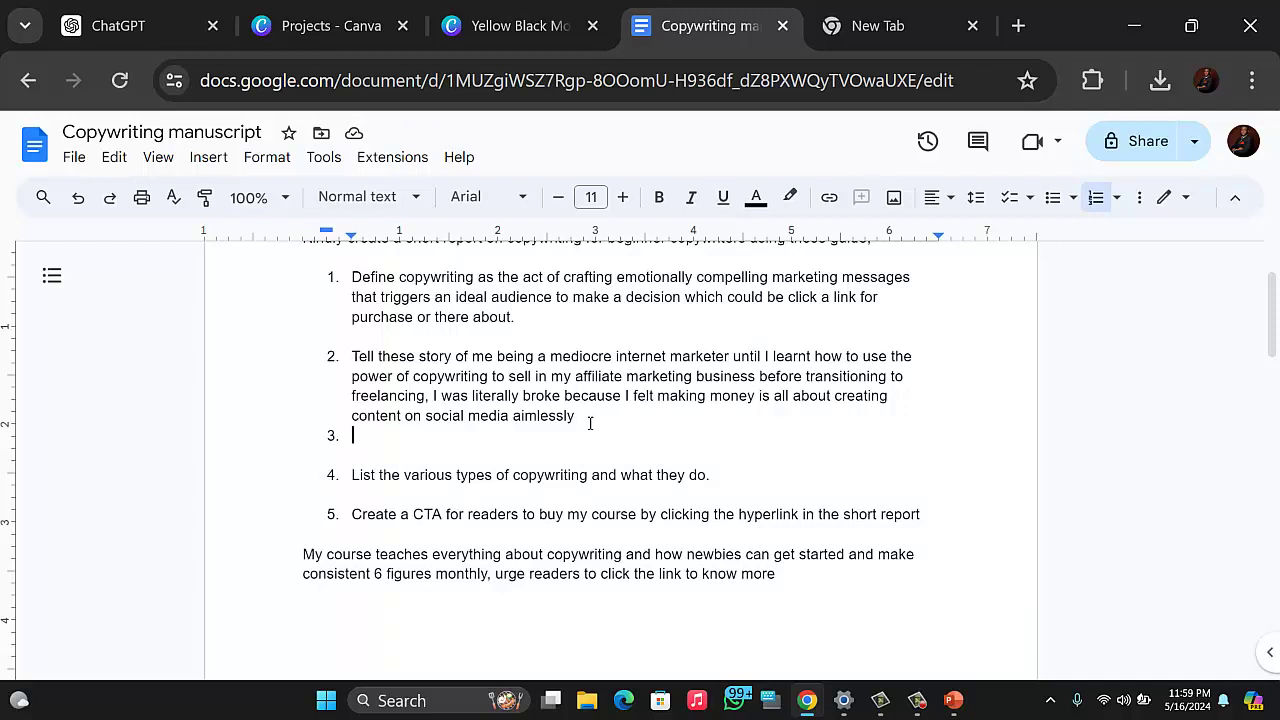
{"action": "type", "text": "KIND"}
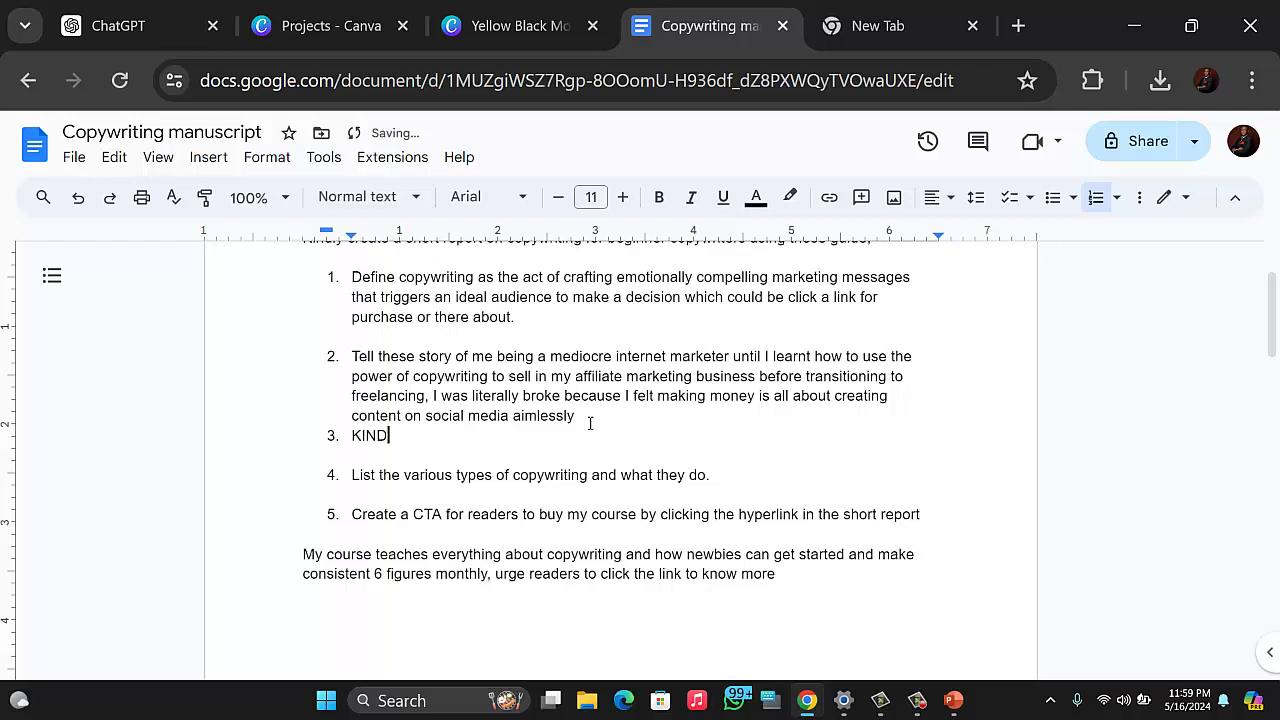
{"action": "key", "text": "BackSpace"}
{"action": "key", "text": "BackSpace"}
{"action": "key", "text": "BackSpace"}
{"action": "type", "text": "indly talk about the"}
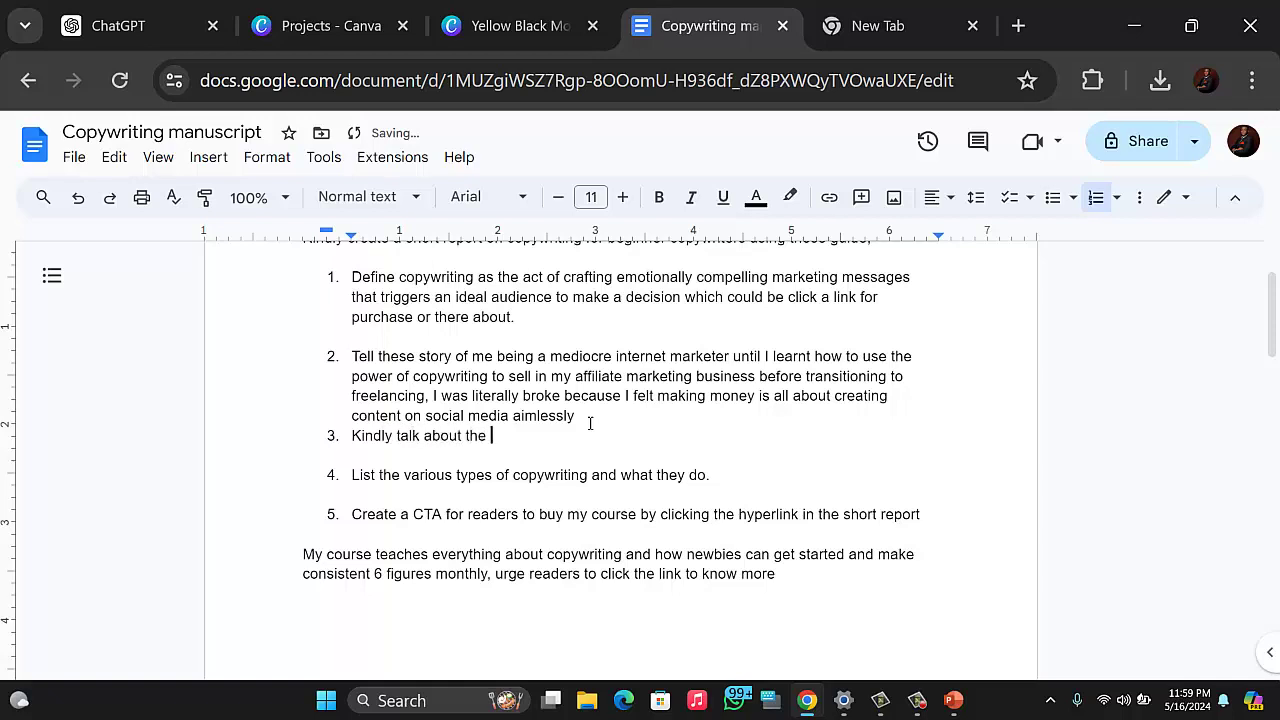
Step: Add a blank line above the third guide point and complete it with "benefit of learning copywriting in these times"
{"action": "left_click", "coordinate": [589, 420]}
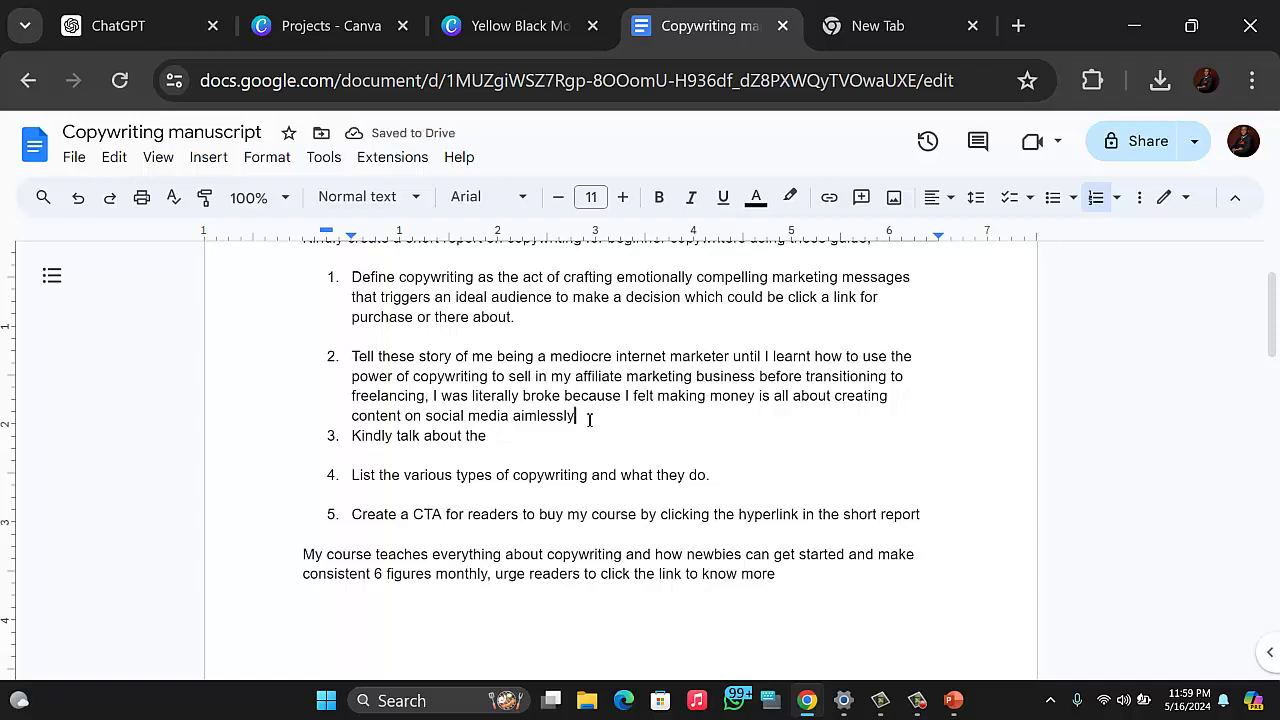
{"action": "key", "text": "Return"}
{"action": "key", "text": "BackSpace"}
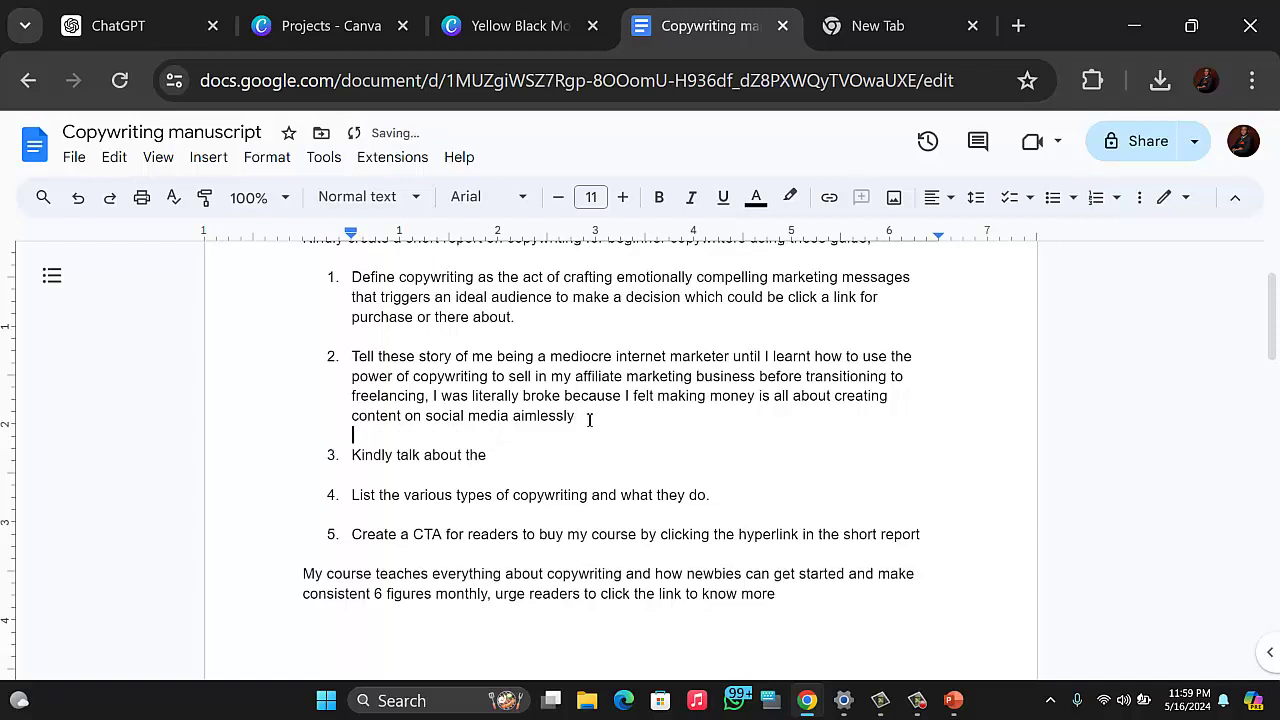
{"action": "left_click", "coordinate": [536, 452]}
{"action": "type", "text": "be"}
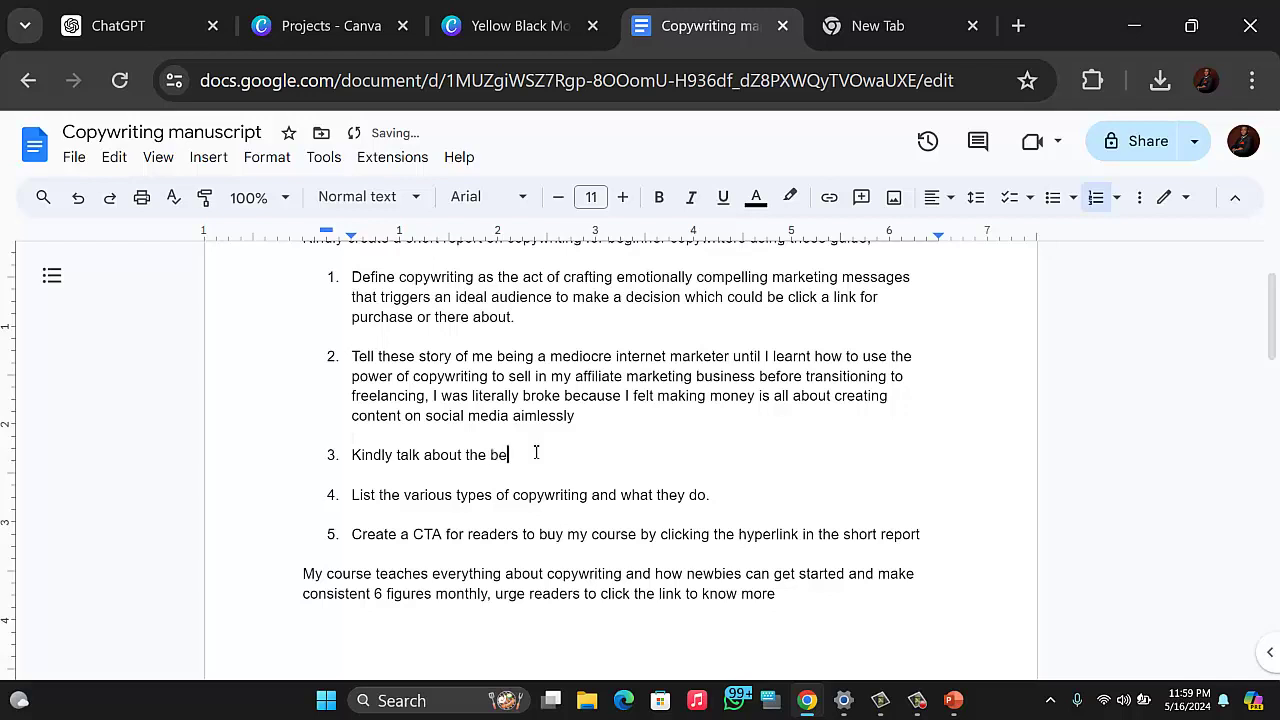
{"action": "type", "text": "nefit of learning copywriting in"}
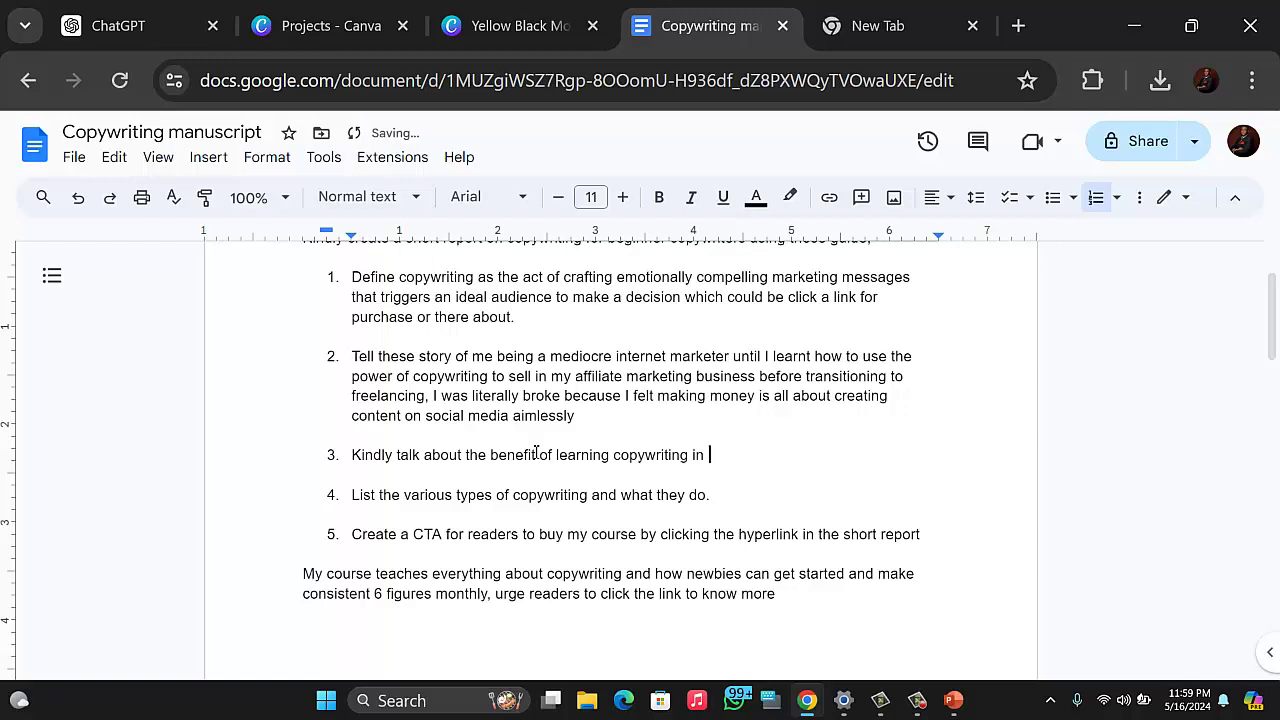
{"action": "type", "text": "these times"}
Step: Copy the whole report prompt, from "Kindly create a short report" through "click the link to know more"
{"action": "scroll", "coordinate": [362, 455], "scroll_direction": "up", "scroll_amount": 1}
{"action": "scroll", "coordinate": [450, 470], "scroll_direction": "down", "scroll_amount": 3}
{"action": "scroll", "coordinate": [575, 503], "scroll_direction": "up", "scroll_amount": 2}
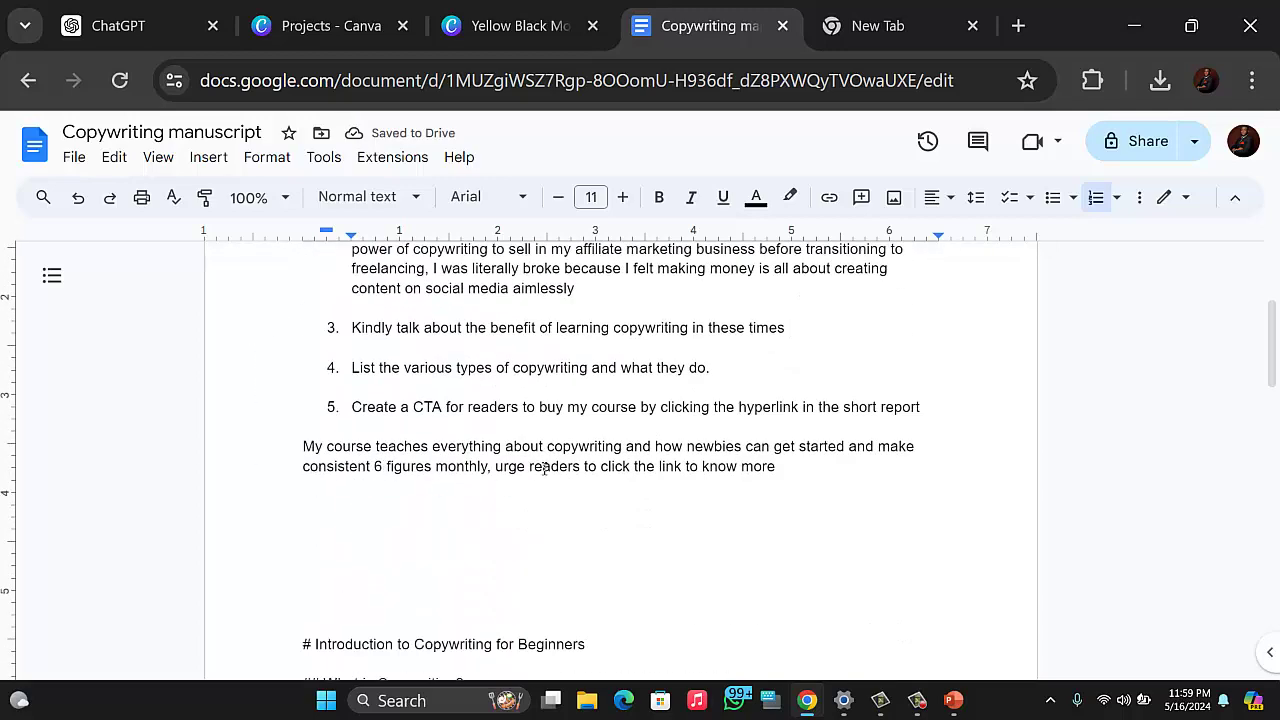
{"action": "left_click_drag", "start_coordinate": [801, 610], "coordinate": [312, 294]}
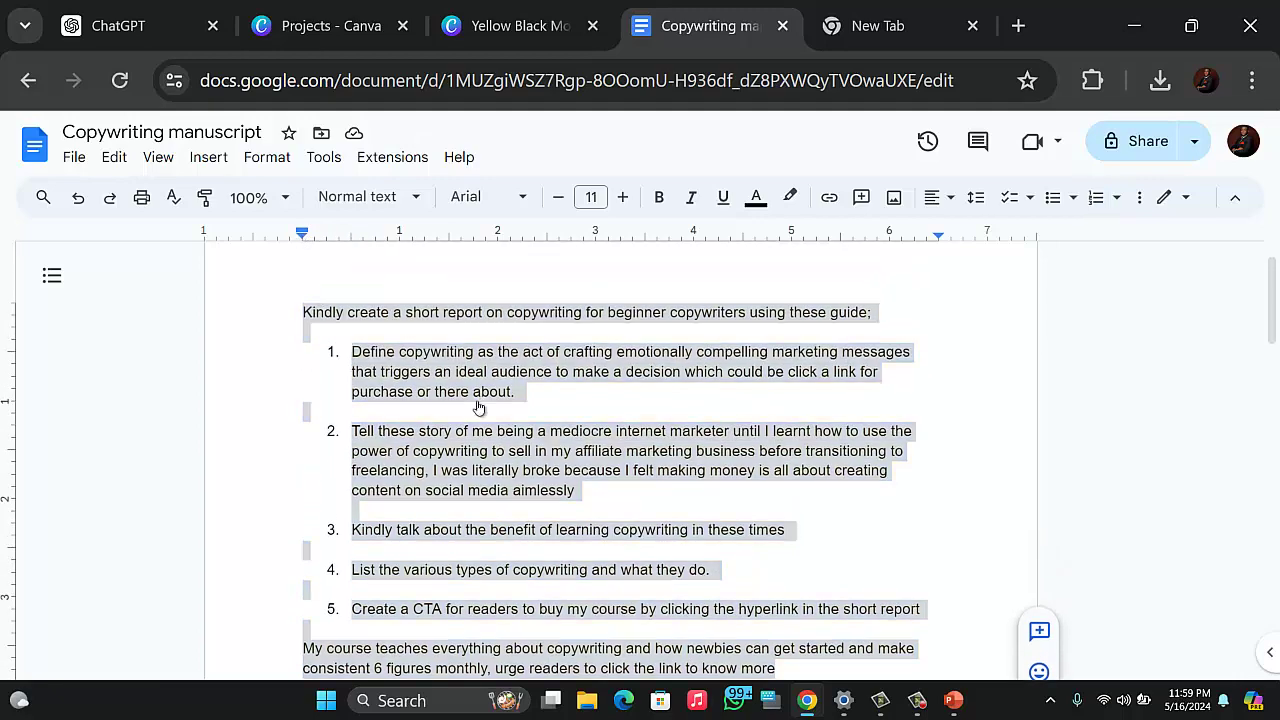
{"action": "right_click", "coordinate": [480, 405]}
{"action": "left_click", "coordinate": [531, 248]}
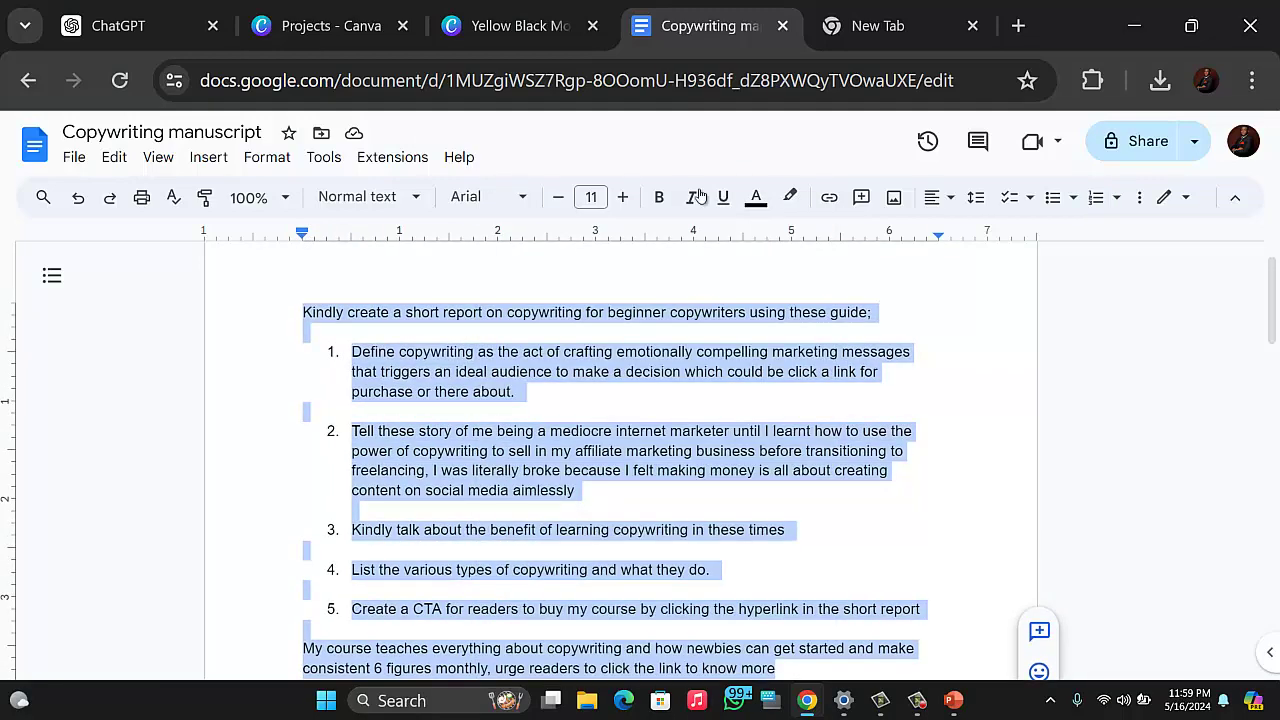
Step: Switch to ChatGPT and reload it at chat.openai.com with a fresh, empty chat
{"action": "left_click", "coordinate": [130, 25]}
{"action": "left_click", "coordinate": [227, 80]}
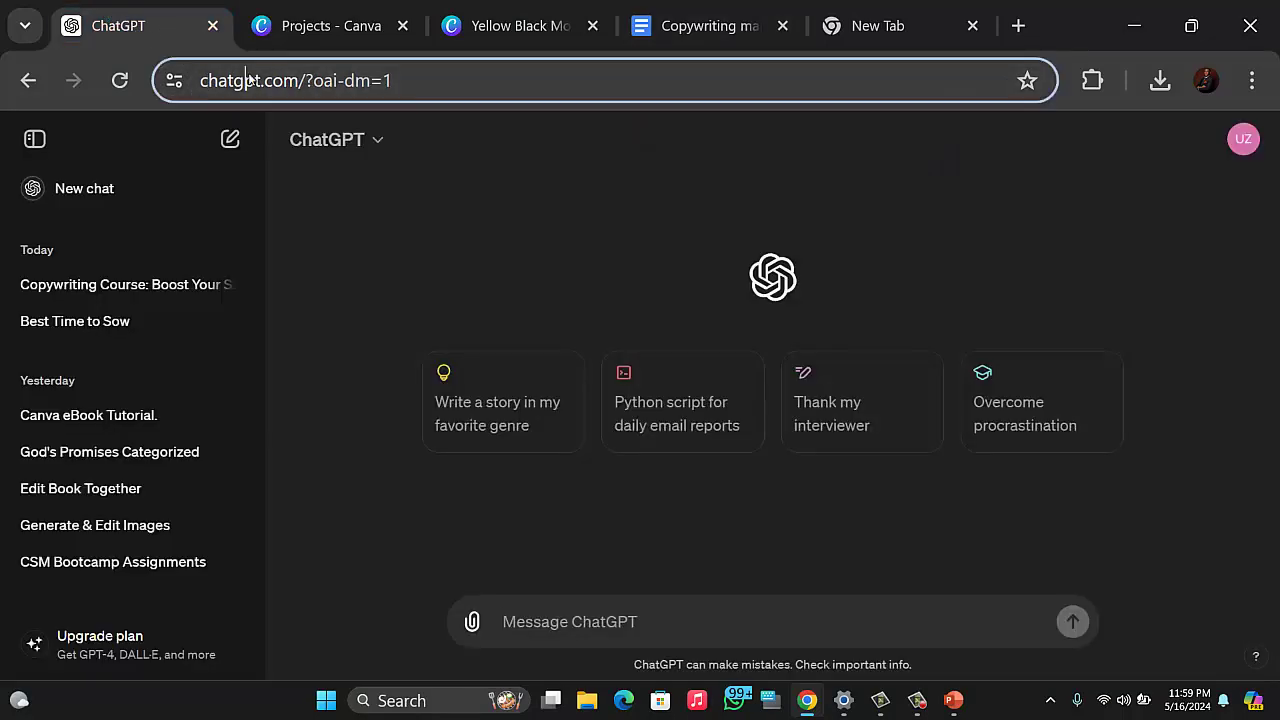
{"action": "type", "text": "chat"}
{"action": "key", "text": "Right"}
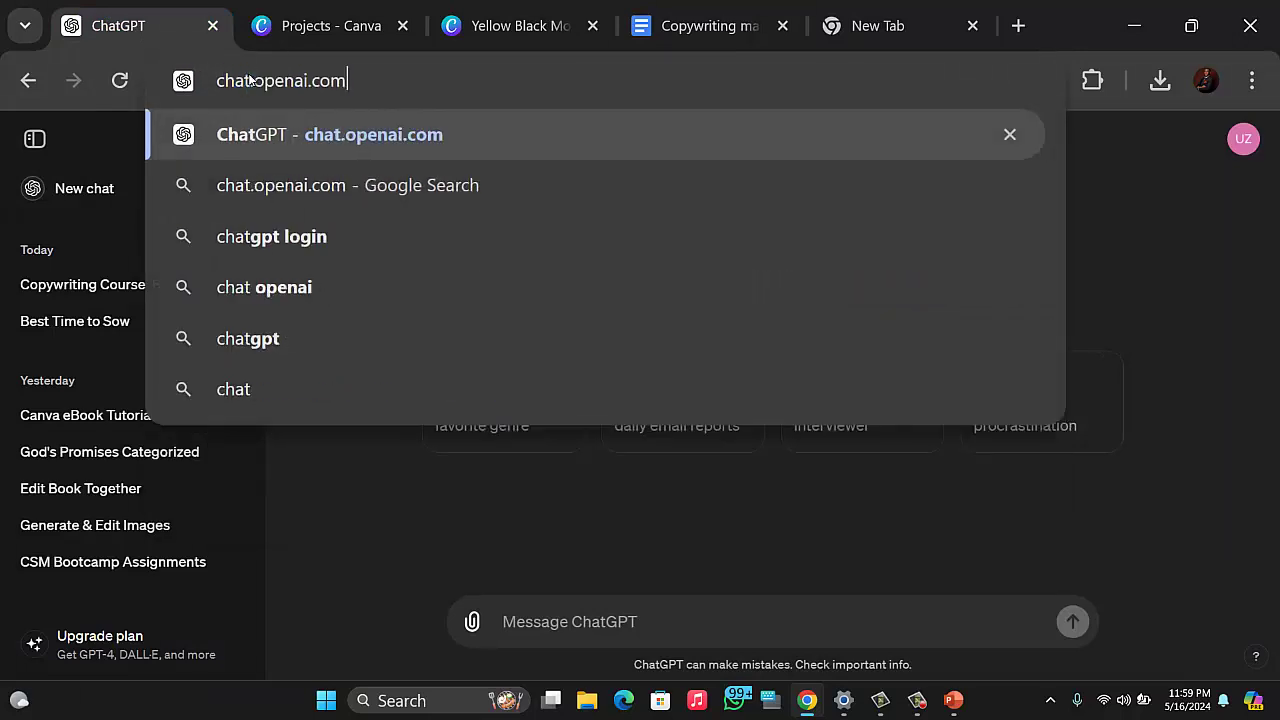
{"action": "key", "text": "Return"}
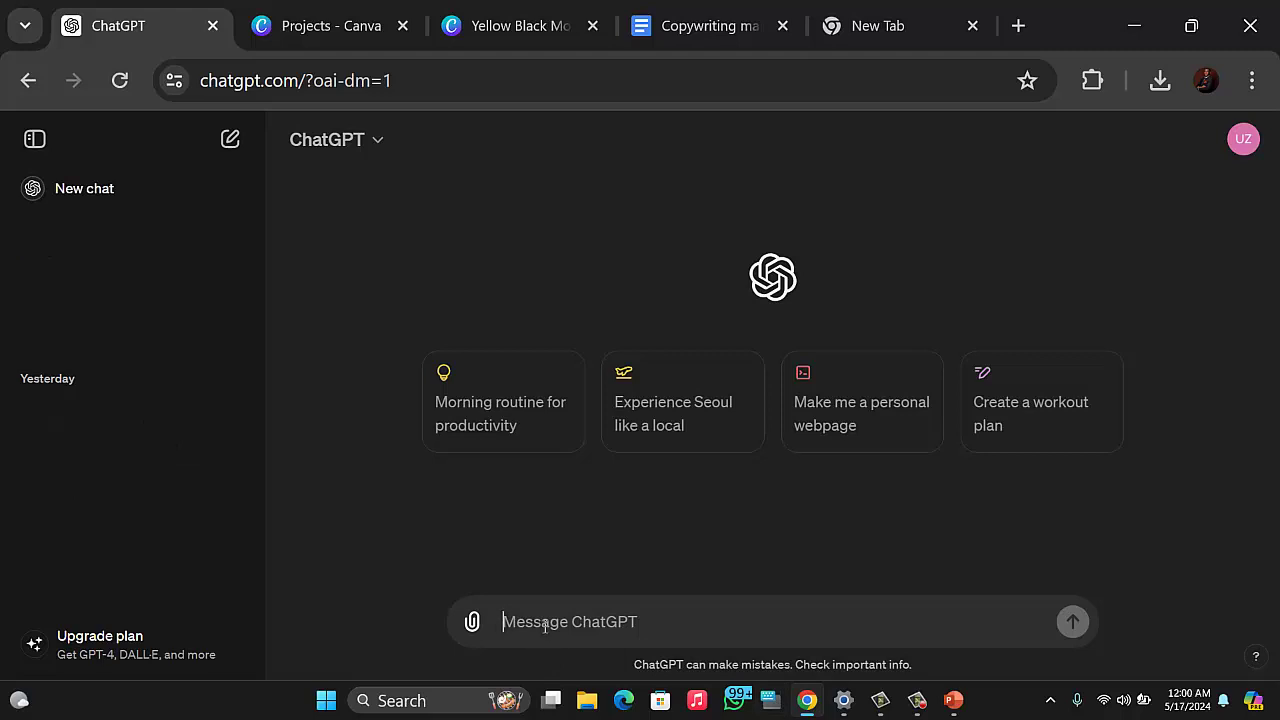
Step: Paste the copied report prompt into the ChatGPT message, check it from its beginning, and submit it
{"action": "key", "text": "ctrl+v"}
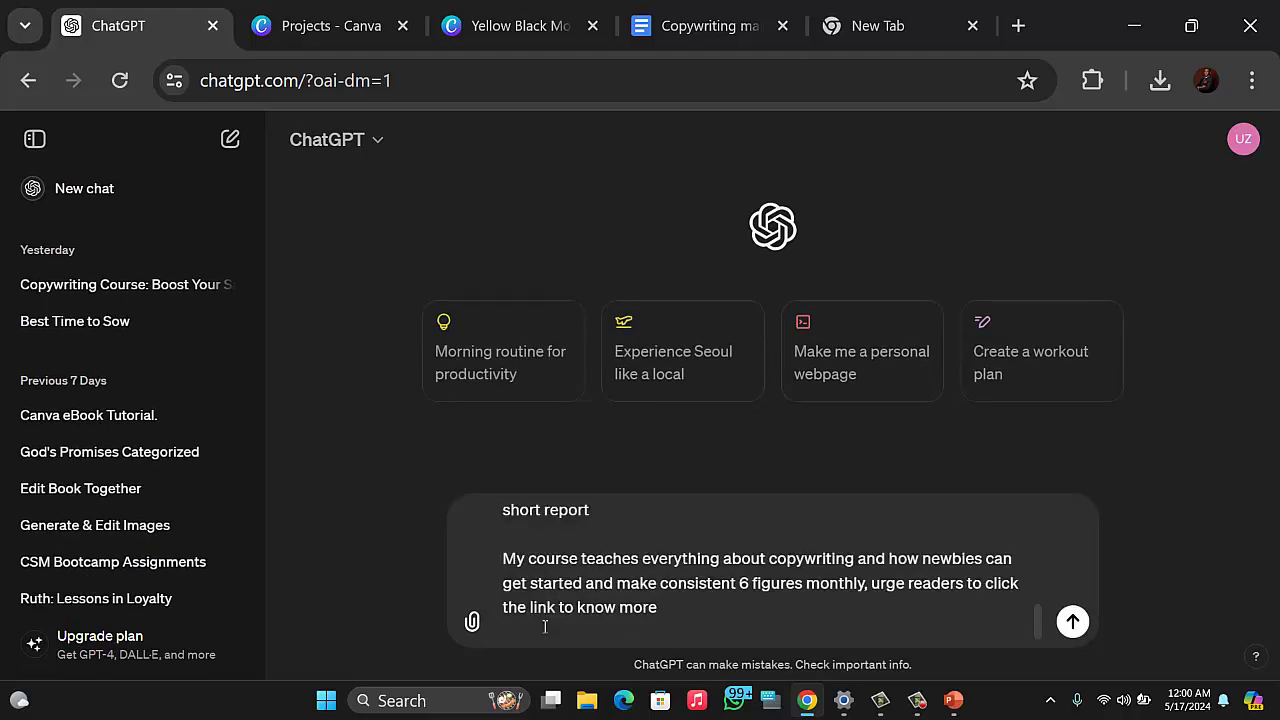
{"action": "key", "text": "Up"}
{"action": "key", "text": "Up"}
{"action": "key", "text": "Up"}
{"action": "key", "text": "Up"}
{"action": "key", "text": "Up"}
{"action": "key", "text": "Up"}
{"action": "key", "text": "Up"}
{"action": "key", "text": "Up"}
{"action": "key", "text": "Up"}
{"action": "key", "text": "Up"}
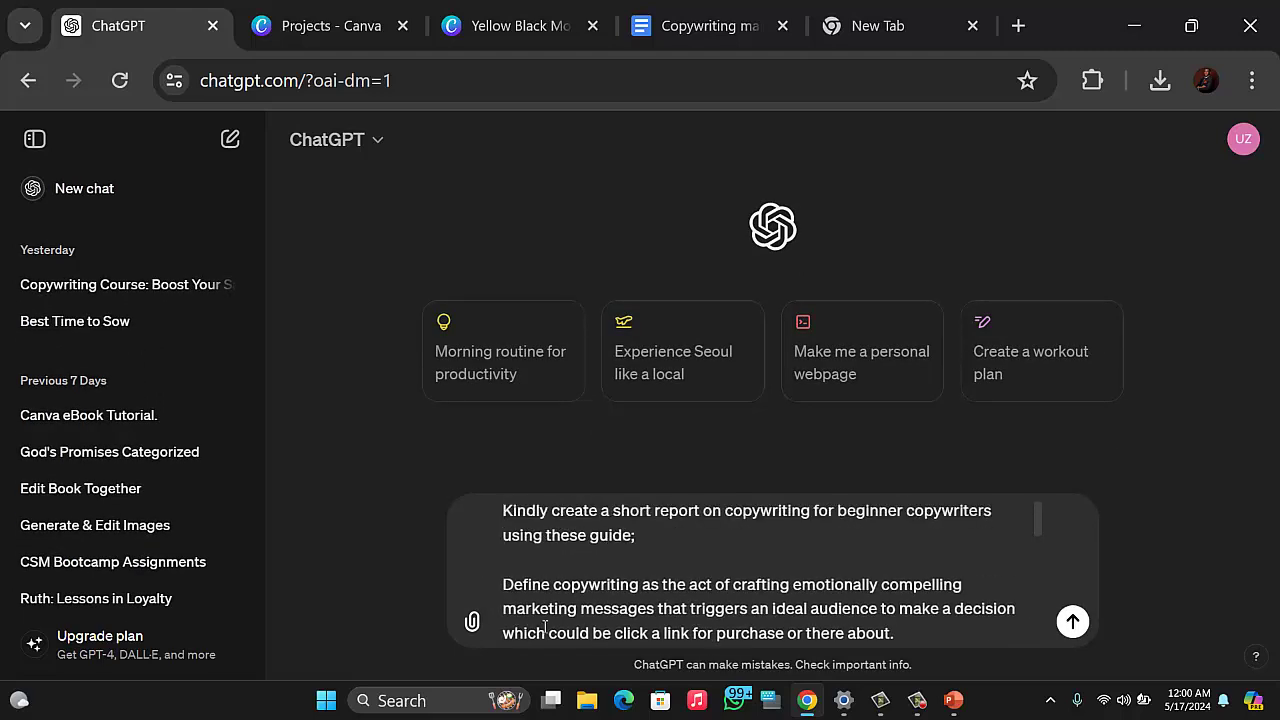
{"action": "key", "text": "Return"}
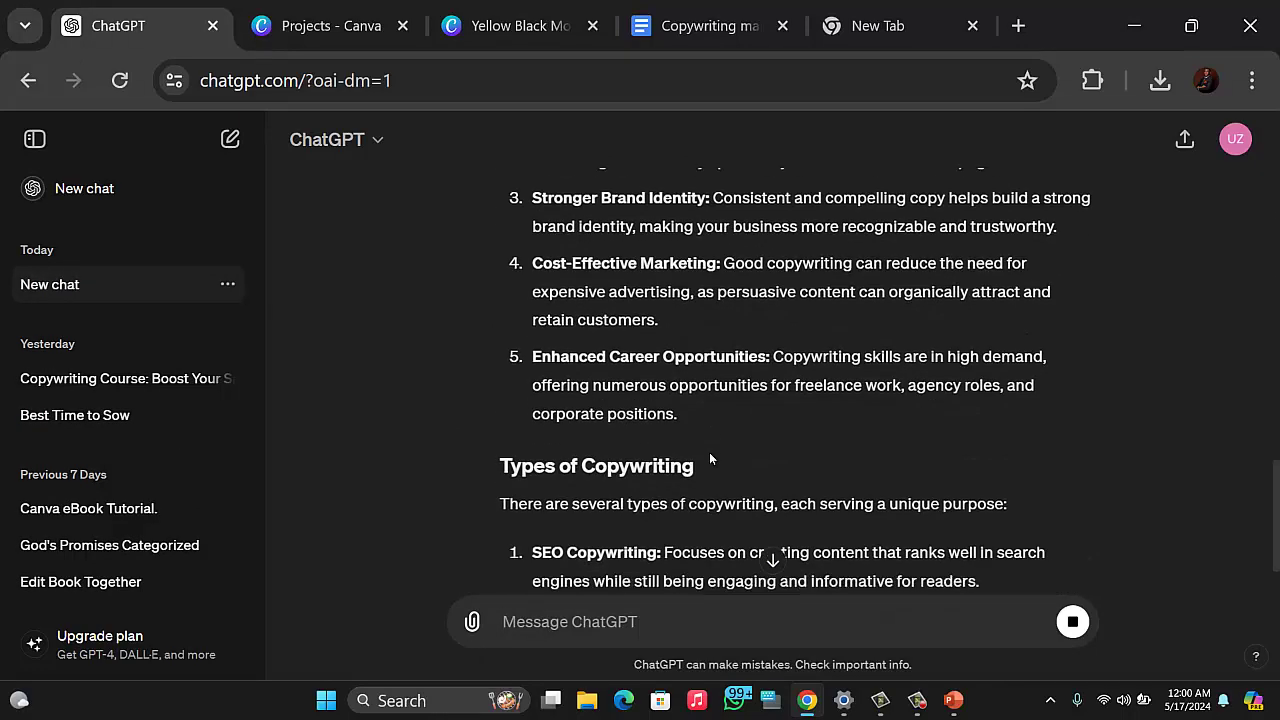
Step: Examine the generated report's sections on the copywriting definition, personal story, benefits, types of copywriting and closing call to action
{"action": "scroll", "coordinate": [712, 455], "scroll_direction": "up", "scroll_amount": 10}
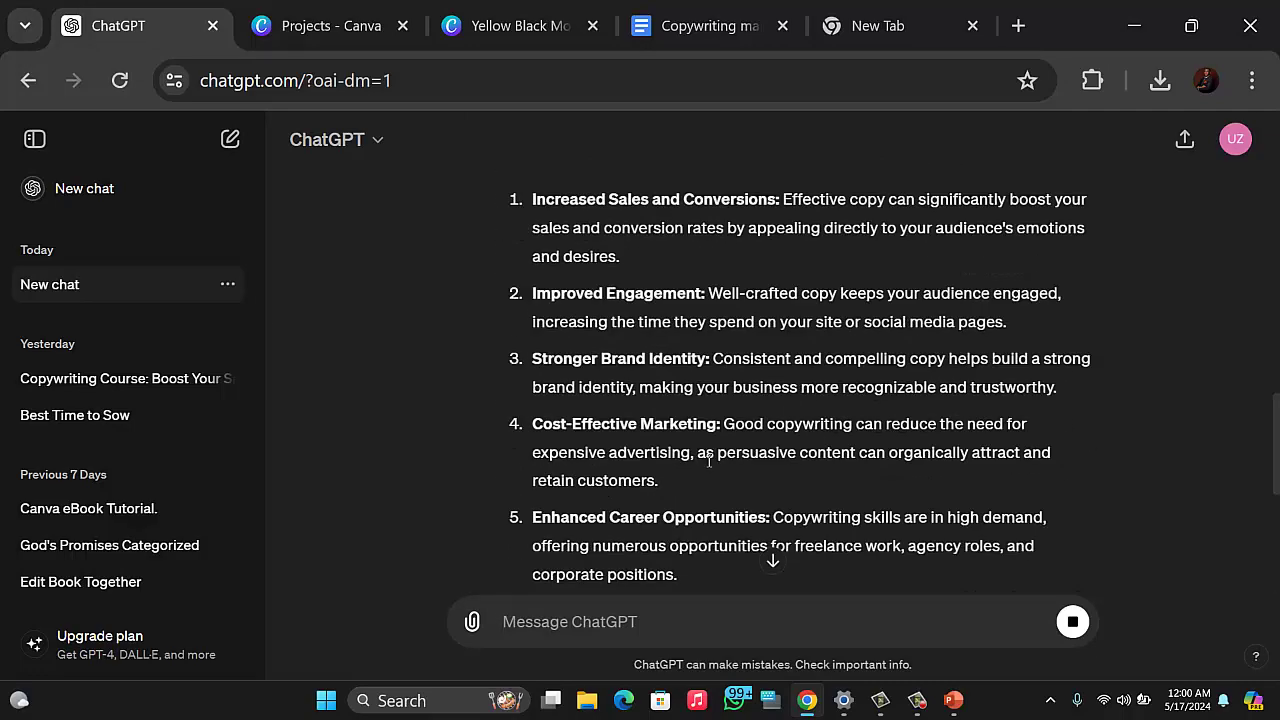
{"action": "scroll", "coordinate": [698, 458], "scroll_direction": "up", "scroll_amount": 1}
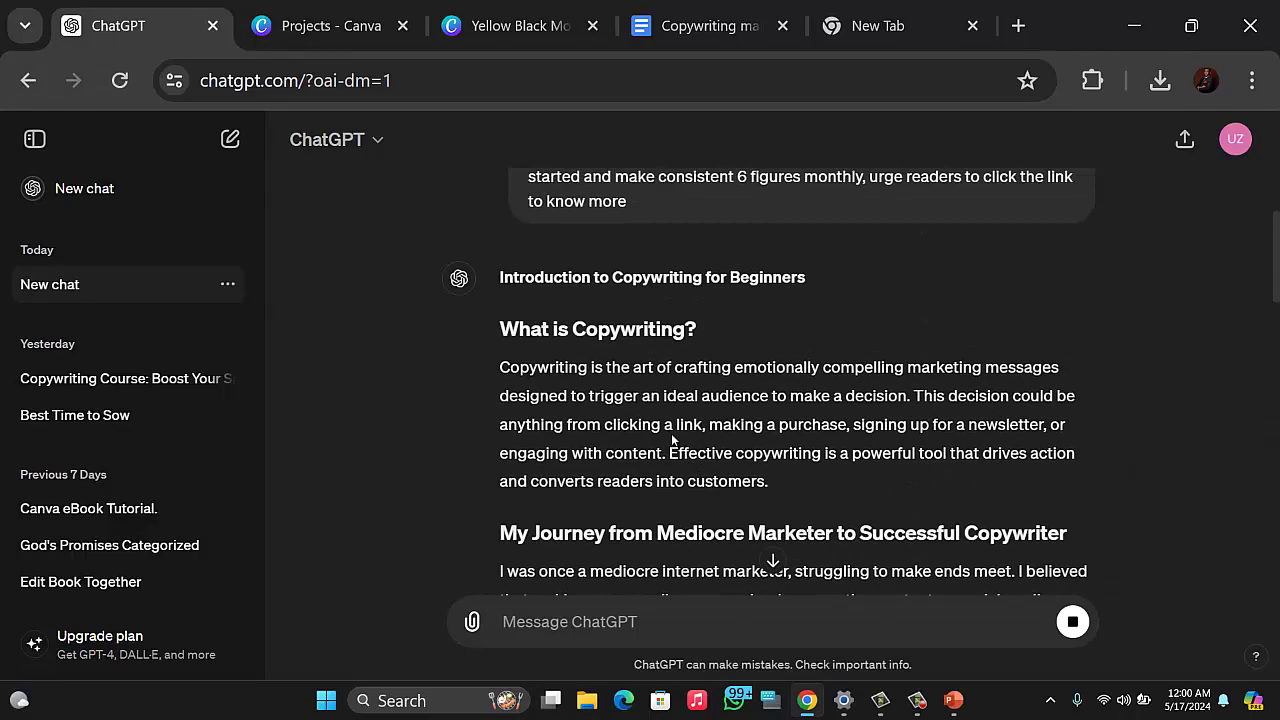
{"action": "scroll", "coordinate": [600, 392], "scroll_direction": "down", "scroll_amount": 1}
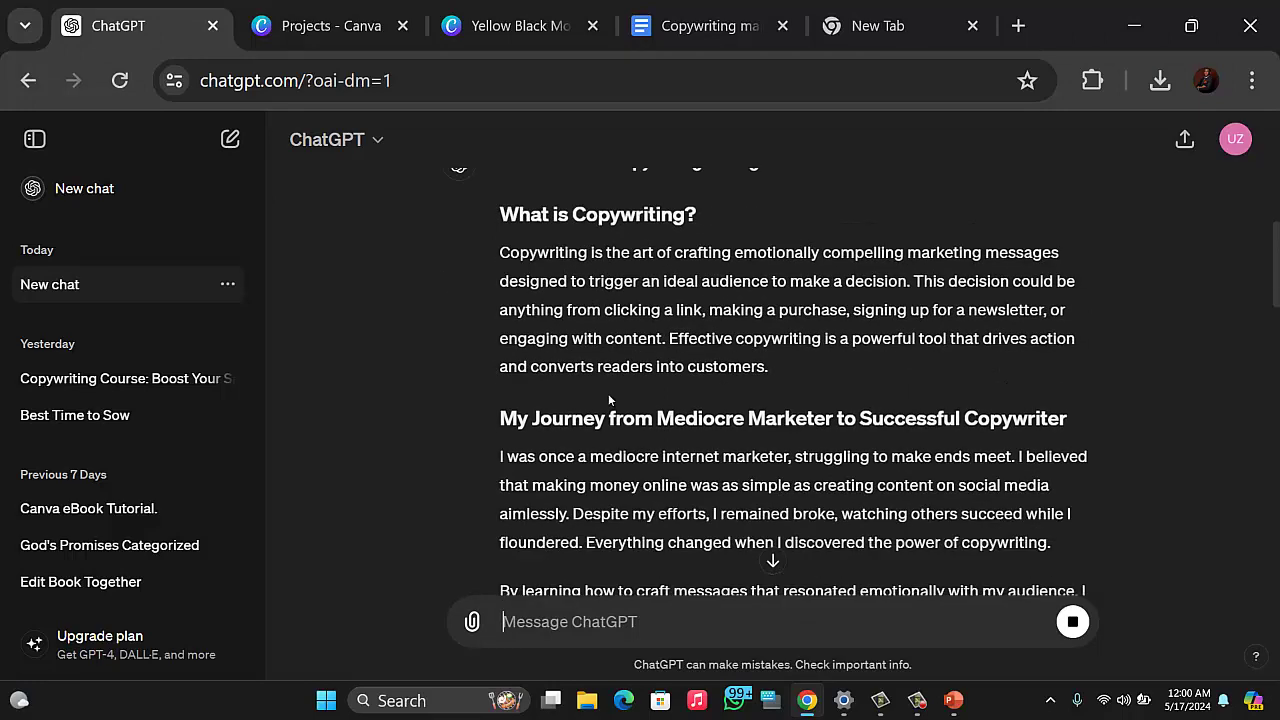
{"action": "scroll", "coordinate": [610, 395], "scroll_direction": "up", "scroll_amount": 1}
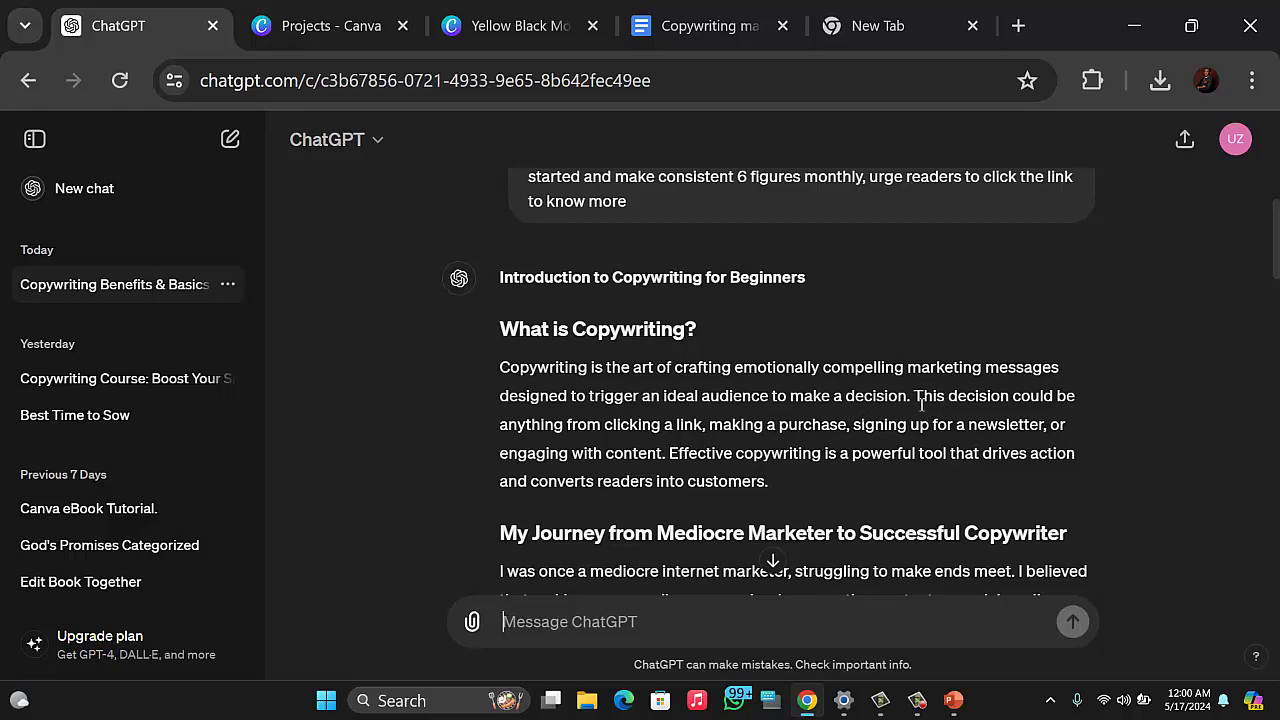
{"action": "scroll", "coordinate": [735, 432], "scroll_direction": "down", "scroll_amount": 4}
{"action": "scroll", "coordinate": [626, 362], "scroll_direction": "up", "scroll_amount": 1}
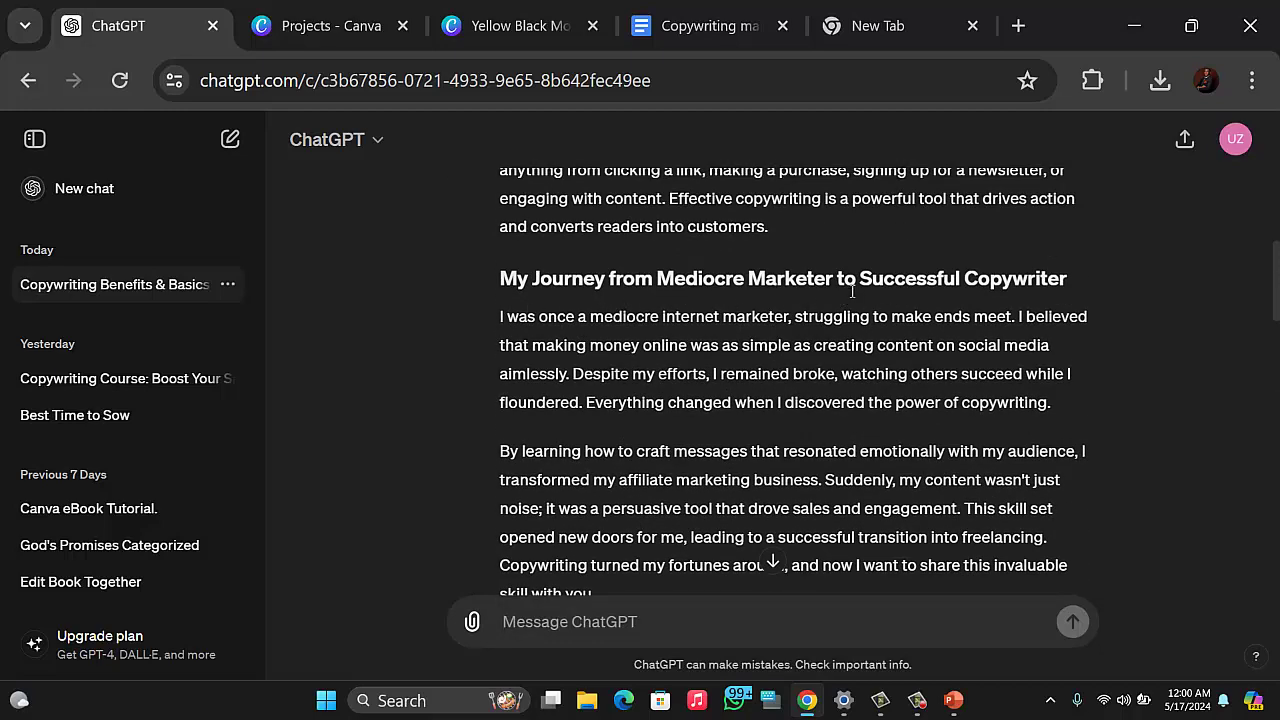
{"action": "scroll", "coordinate": [831, 326], "scroll_direction": "down", "scroll_amount": 5}
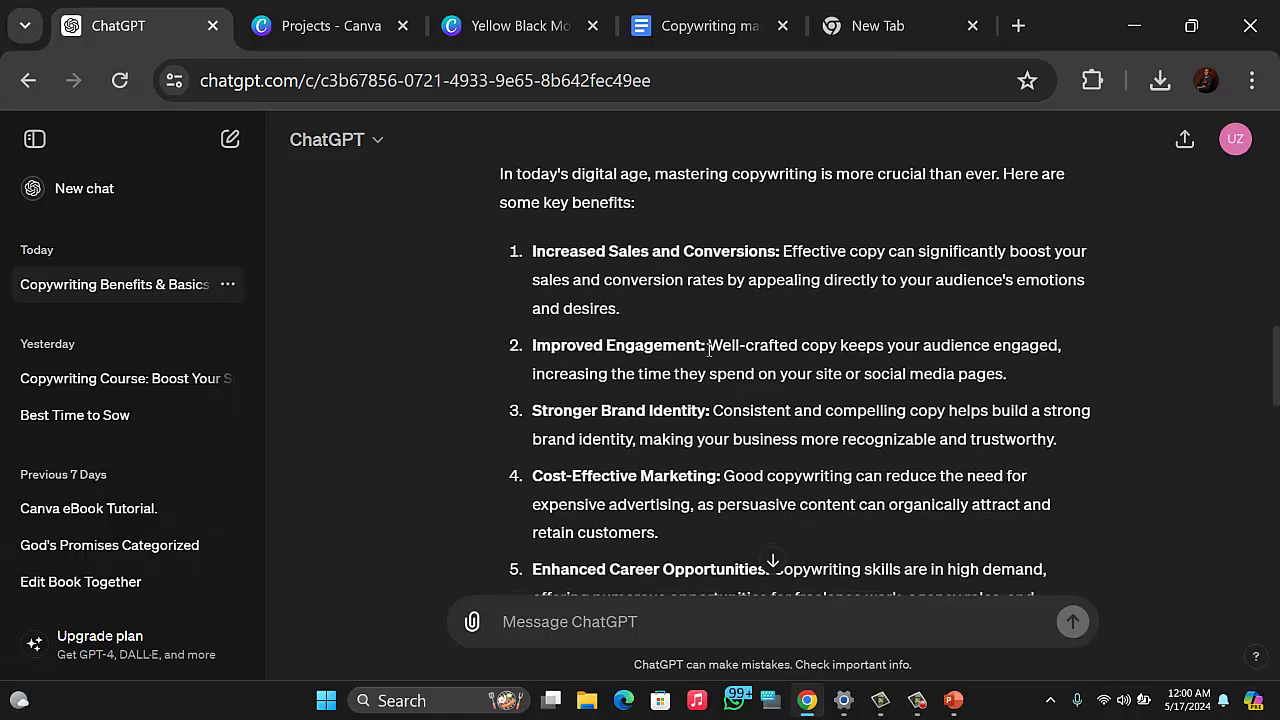
{"action": "scroll", "coordinate": [634, 350], "scroll_direction": "up", "scroll_amount": 3}
{"action": "scroll", "coordinate": [633, 358], "scroll_direction": "down", "scroll_amount": 7}
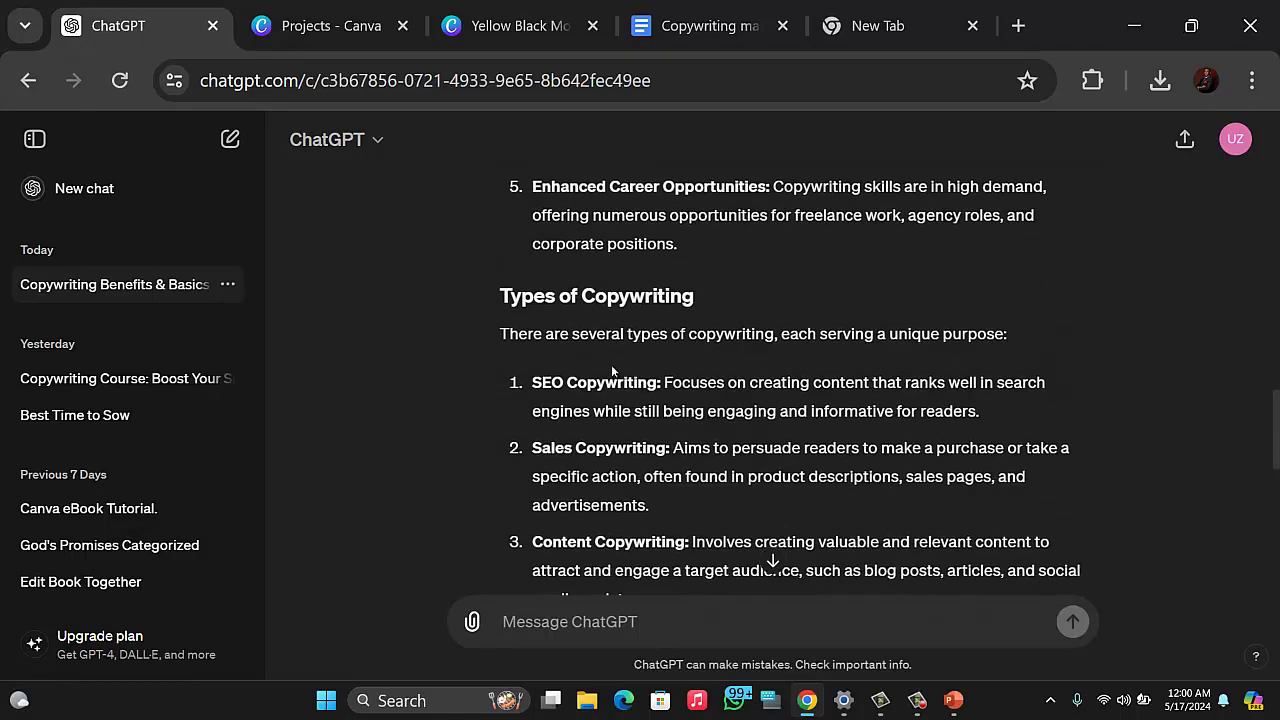
{"action": "scroll", "coordinate": [568, 313], "scroll_direction": "down", "scroll_amount": 4}
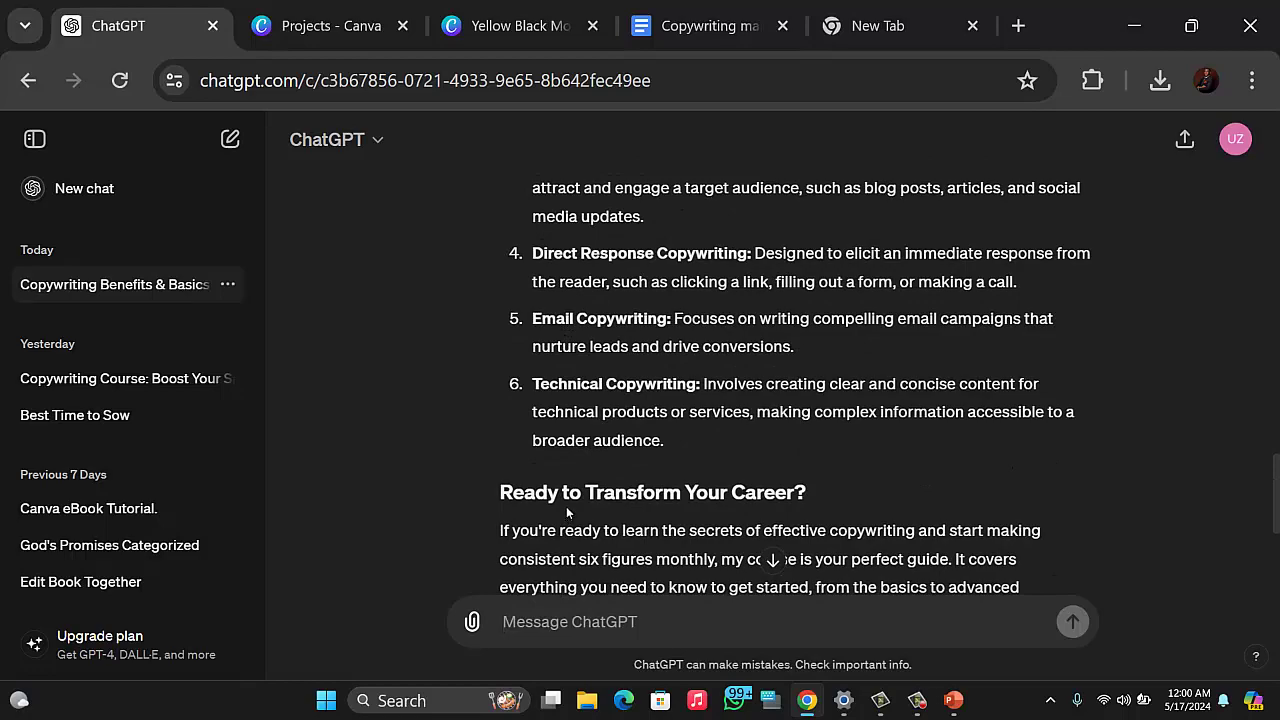
{"action": "scroll", "coordinate": [563, 500], "scroll_direction": "down", "scroll_amount": 4}
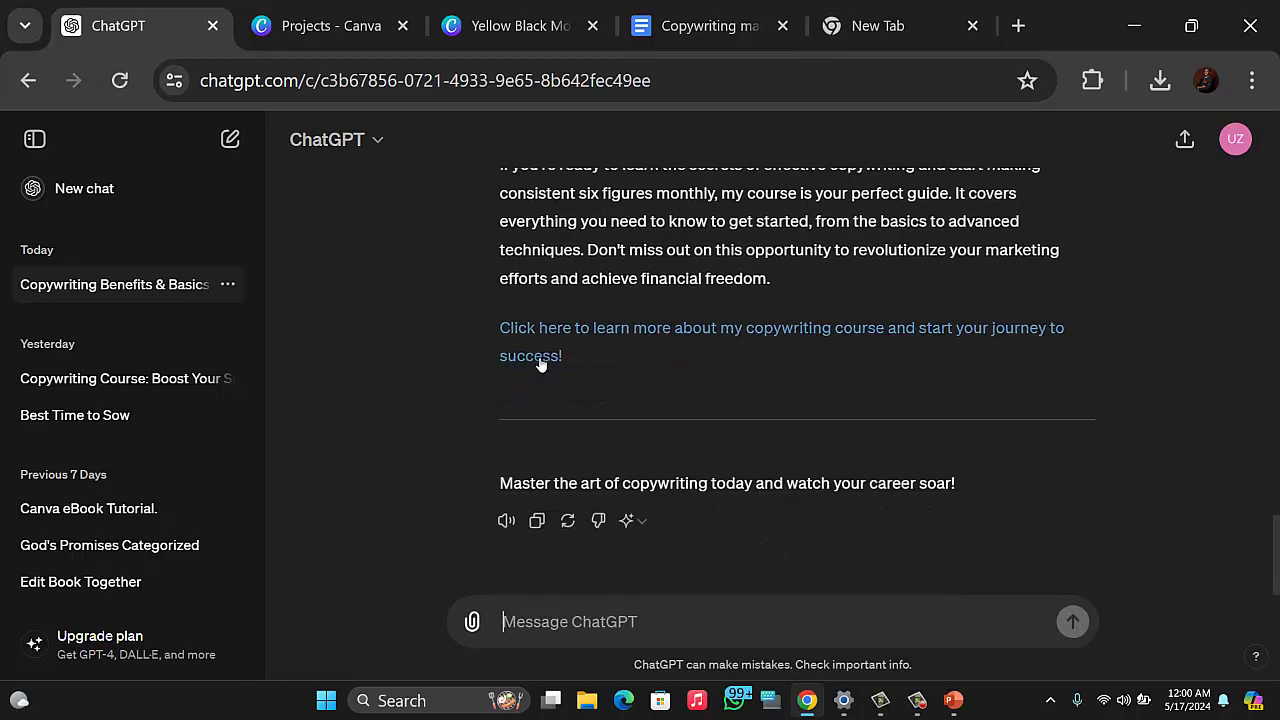
{"action": "scroll", "coordinate": [540, 364], "scroll_direction": "up", "scroll_amount": 7}
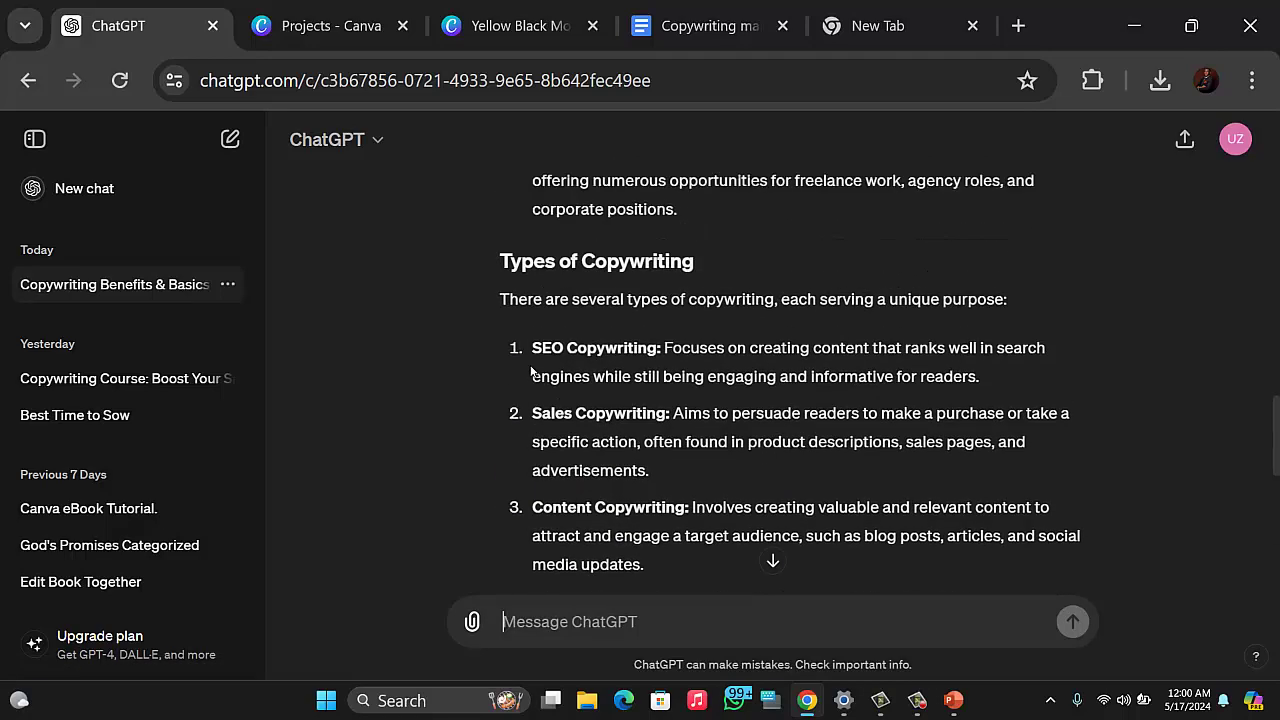
{"action": "scroll", "coordinate": [532, 372], "scroll_direction": "up", "scroll_amount": 2}
{"action": "scroll", "coordinate": [528, 369], "scroll_direction": "up", "scroll_amount": 1}
{"action": "scroll", "coordinate": [528, 368], "scroll_direction": "down", "scroll_amount": 1}
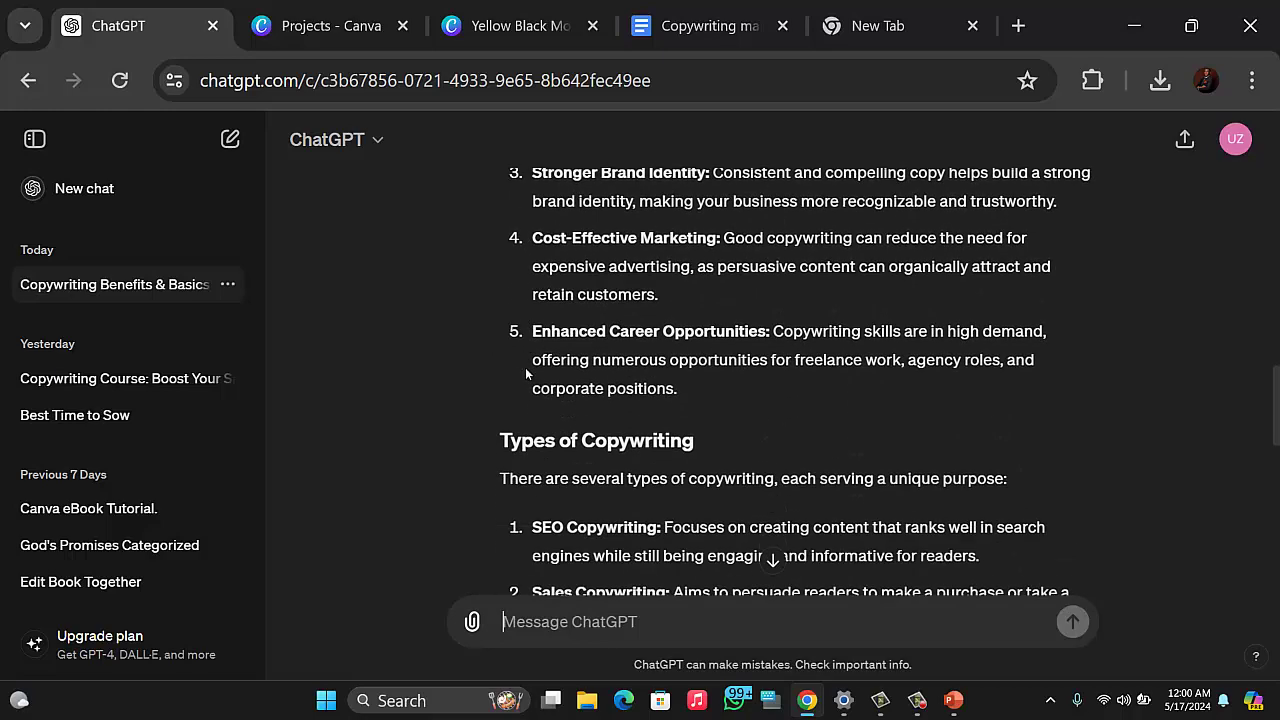
{"action": "scroll", "coordinate": [530, 370], "scroll_direction": "down", "scroll_amount": 3}
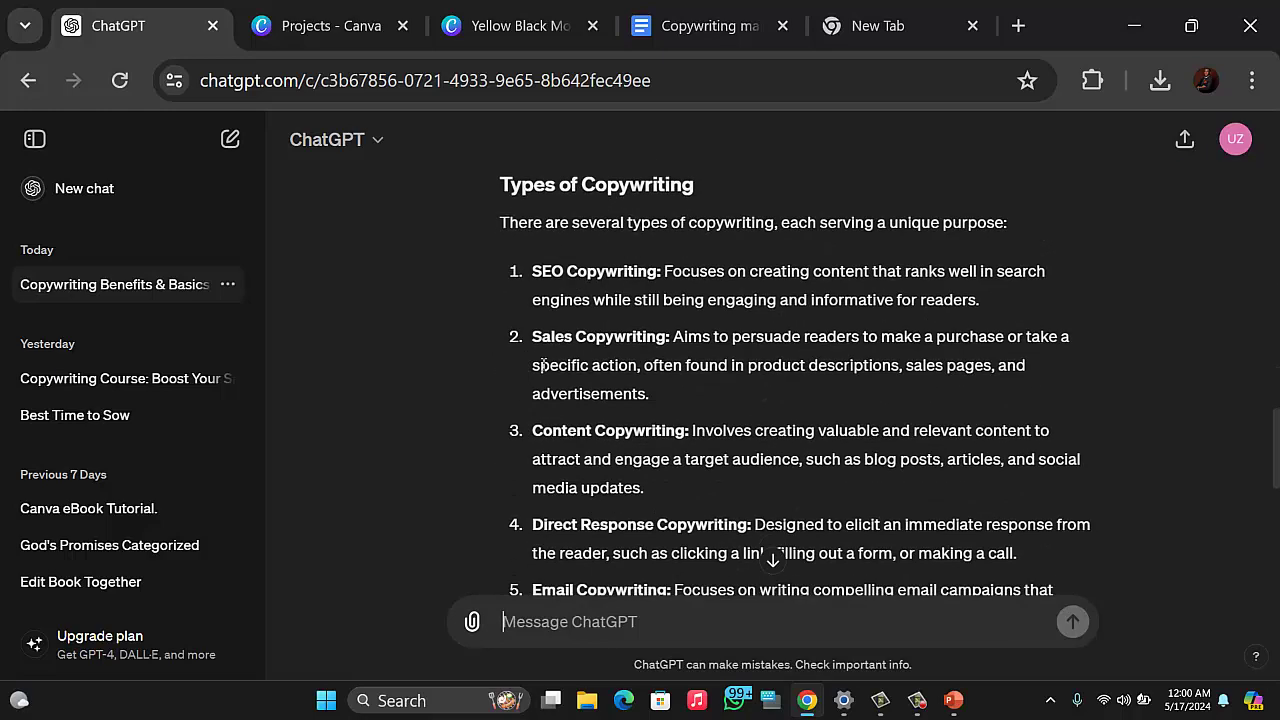
{"action": "left_click", "coordinate": [323, 33]}
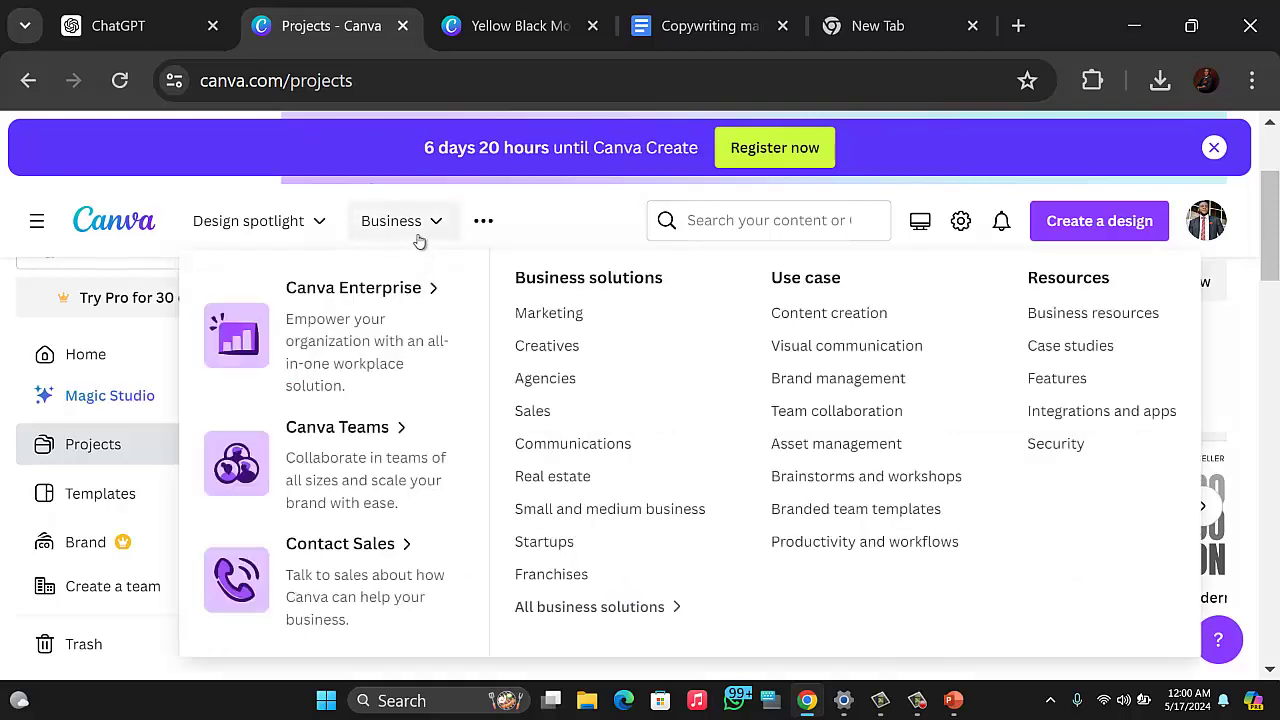
{"action": "left_click", "coordinate": [115, 25]}
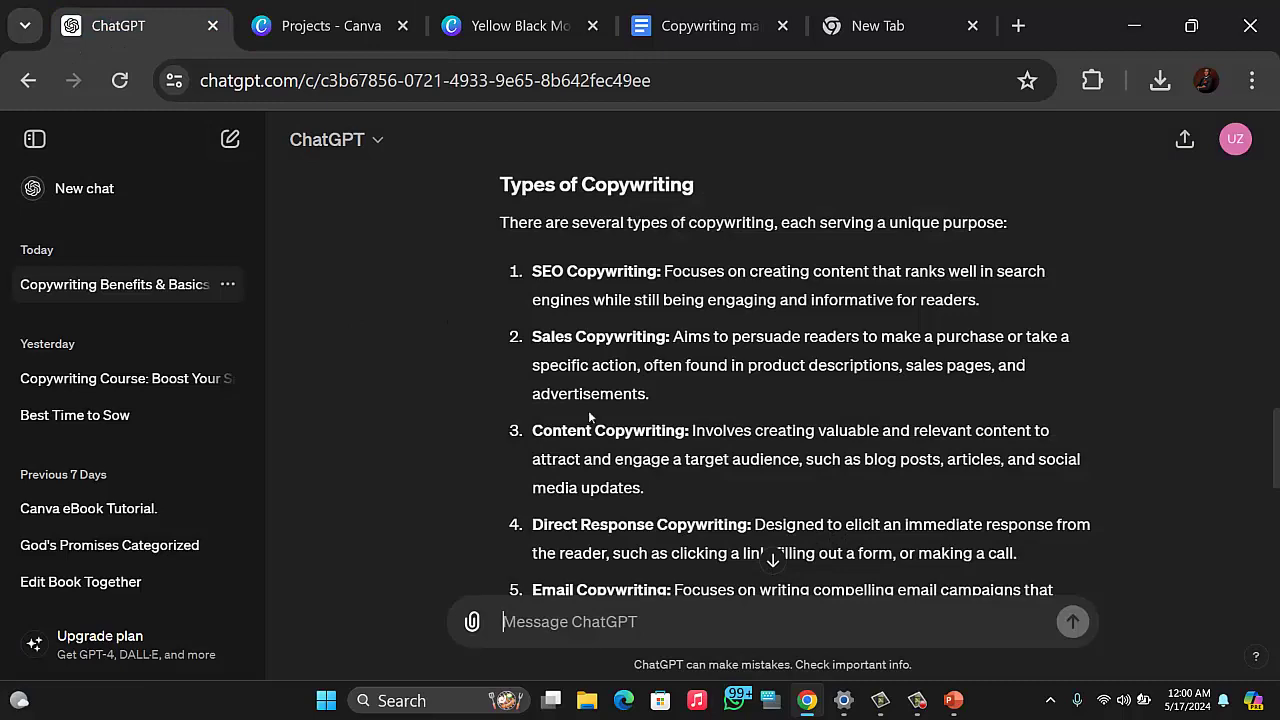
Step: Copy the complete generated copywriting report from the end of the ChatGPT response
{"action": "scroll", "coordinate": [583, 422], "scroll_direction": "down", "scroll_amount": 10}
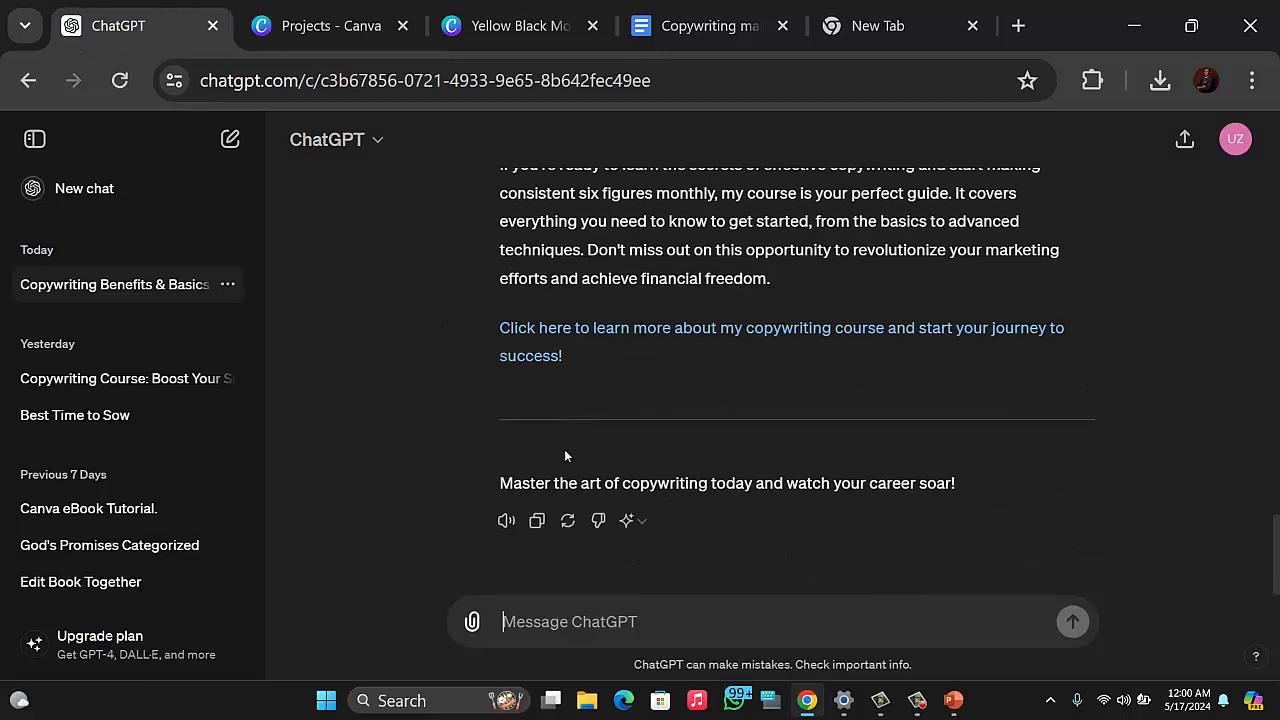
{"action": "left_click", "coordinate": [536, 521]}
Step: Look back over the generated report from its closing call to action to the introduction and benefits list
{"action": "scroll", "coordinate": [507, 493], "scroll_direction": "up", "scroll_amount": 2}
{"action": "scroll", "coordinate": [507, 494], "scroll_direction": "down", "scroll_amount": 3}
{"action": "scroll", "coordinate": [619, 508], "scroll_direction": "up", "scroll_amount": 1}
{"action": "scroll", "coordinate": [619, 508], "scroll_direction": "up", "scroll_amount": 15}
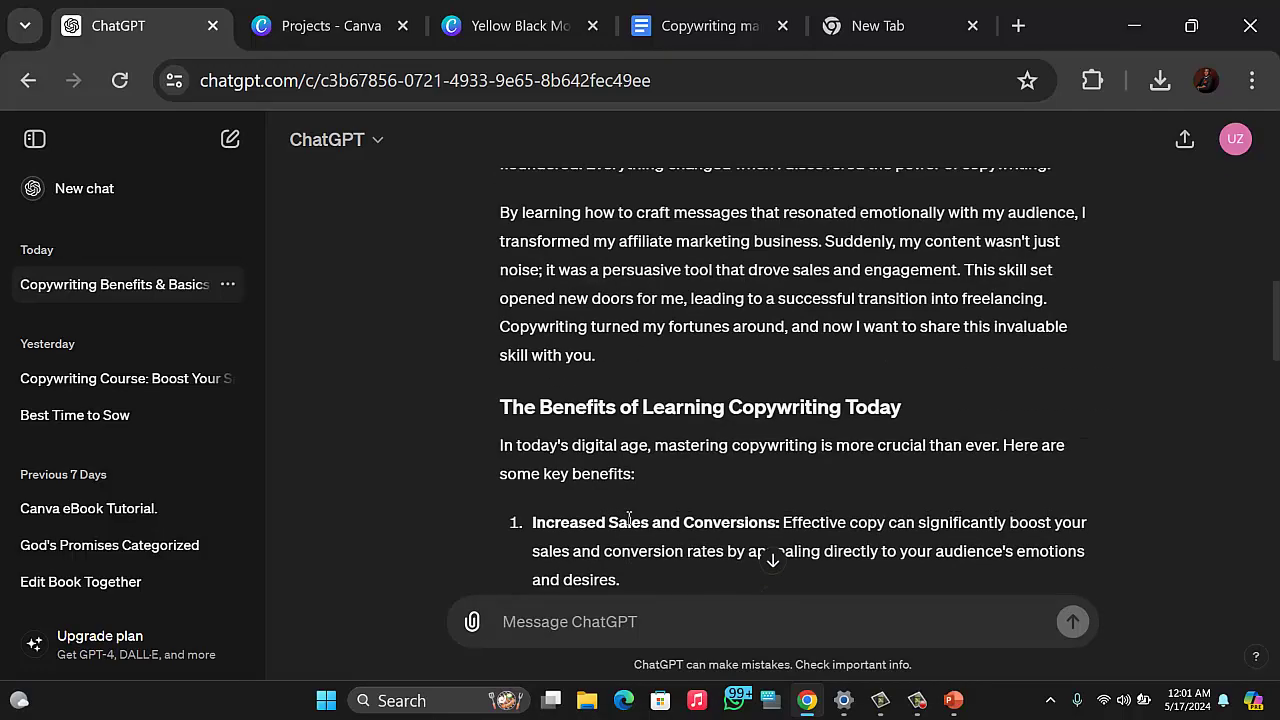
{"action": "scroll", "coordinate": [628, 517], "scroll_direction": "up", "scroll_amount": 3}
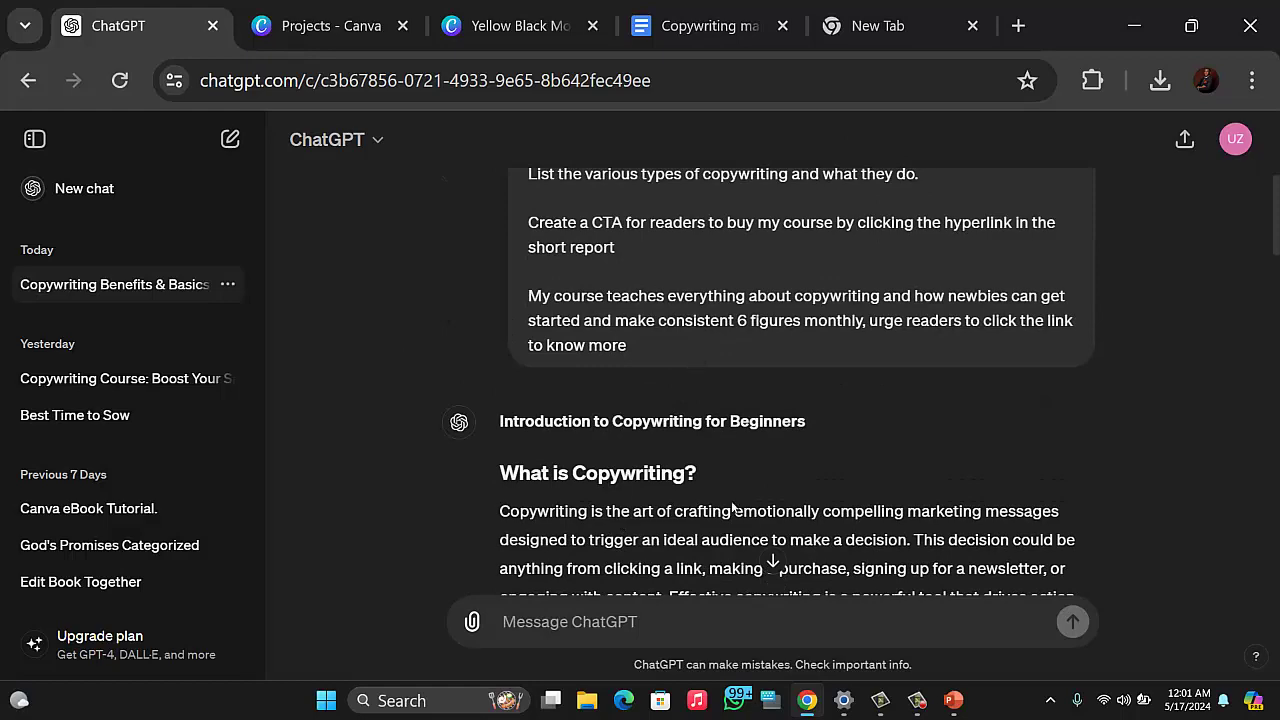
{"action": "scroll", "coordinate": [732, 508], "scroll_direction": "down", "scroll_amount": 10}
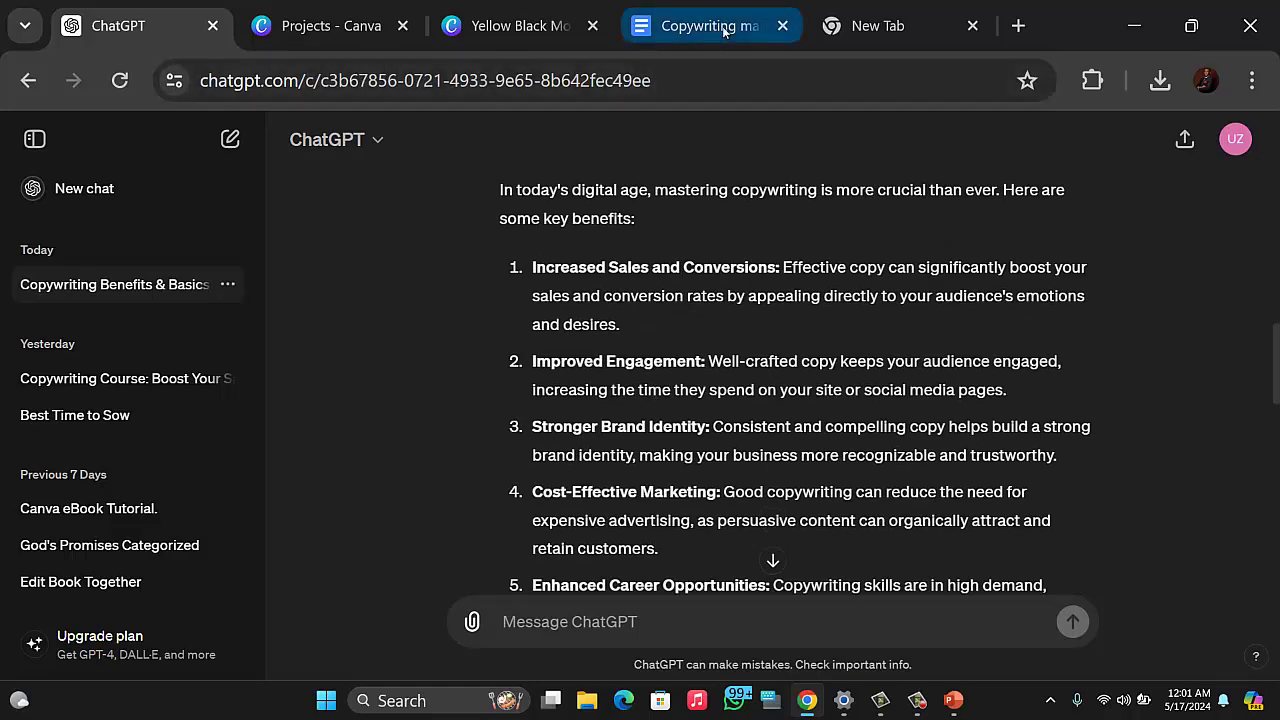
Step: Open the Meta AI home page at meta.ai in the empty browser tab
{"action": "left_click", "coordinate": [870, 26]}
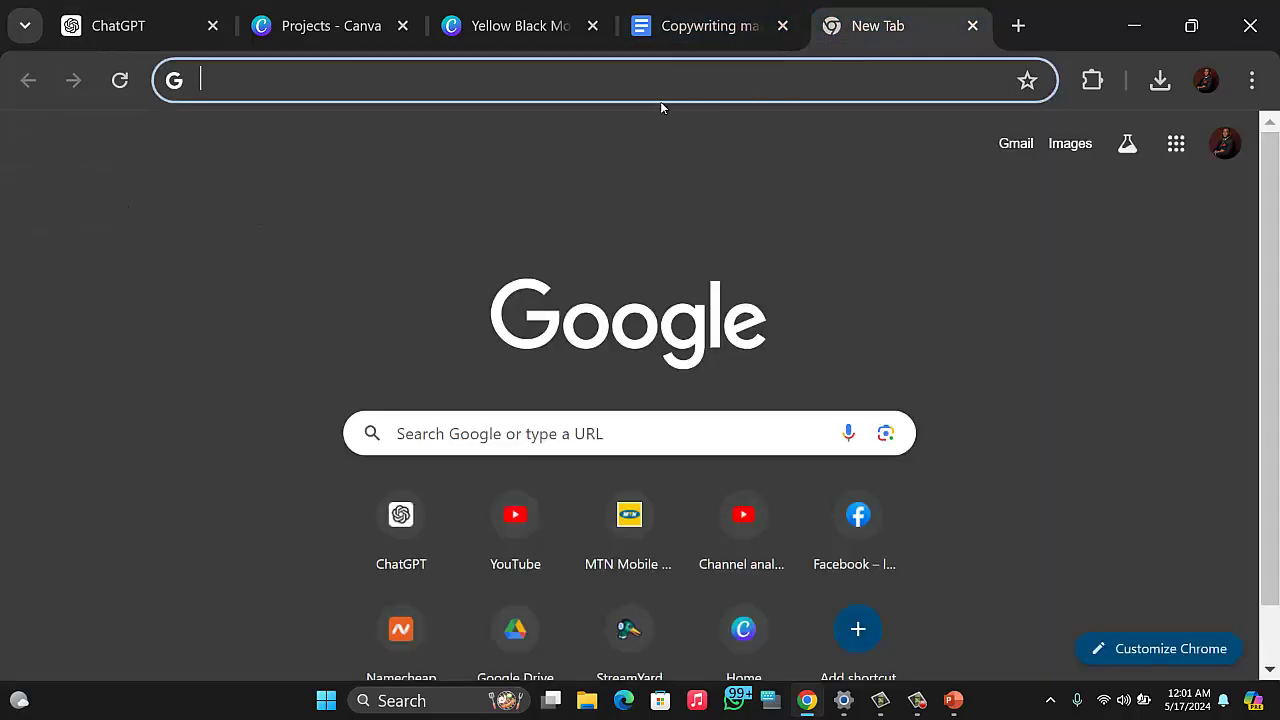
{"action": "type", "text": "meta.a"}
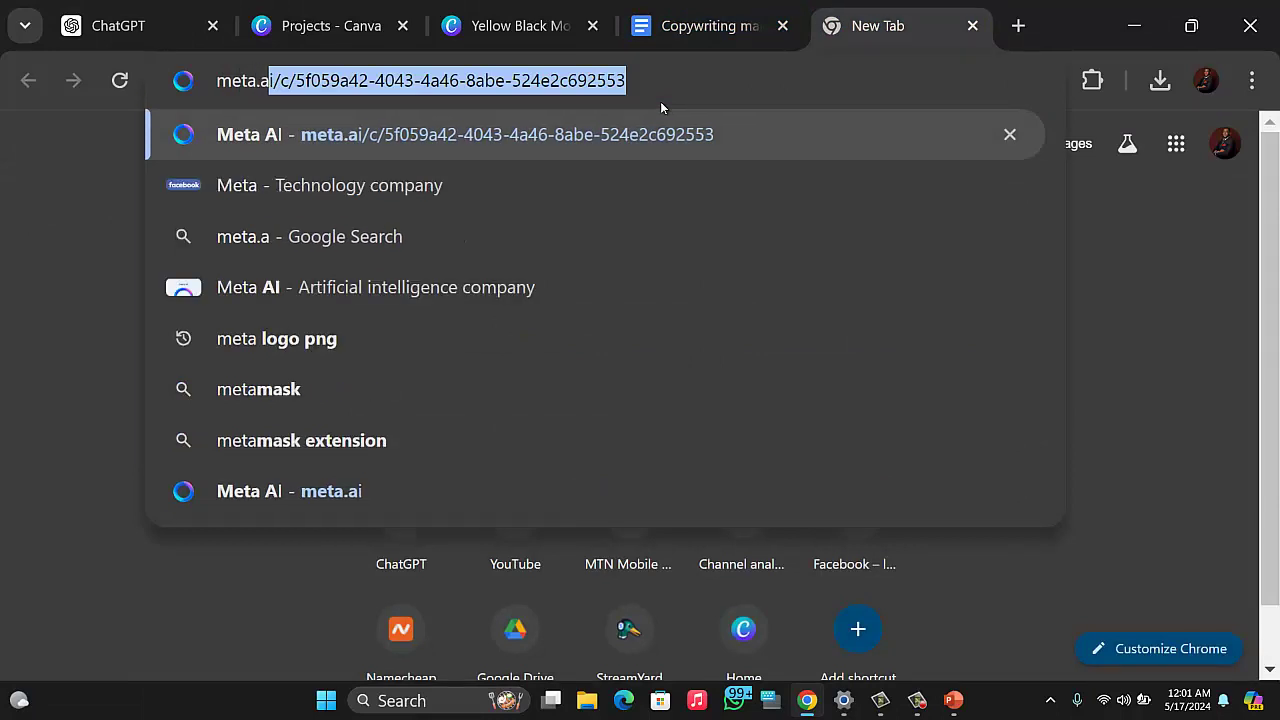
{"action": "type", "text": "i"}
{"action": "key", "text": "Delete"}
{"action": "key", "text": "Return"}
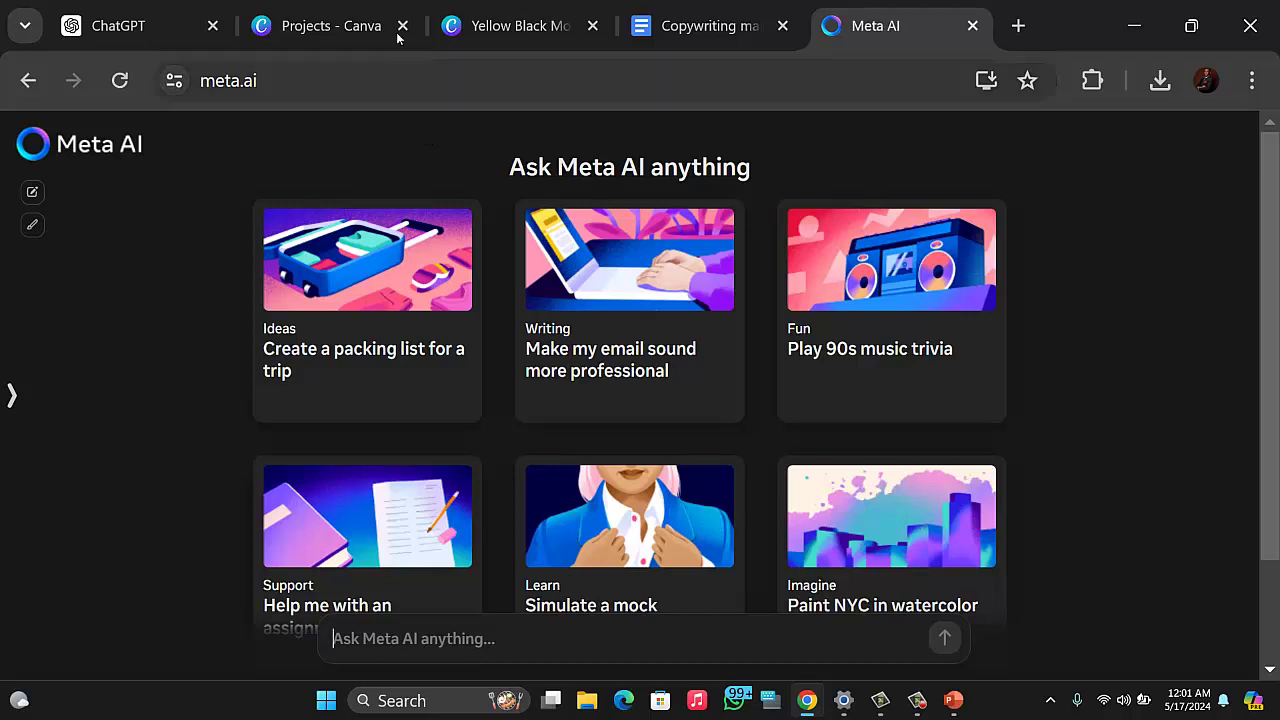
{"action": "mouse_move", "coordinate": [397, 29]}
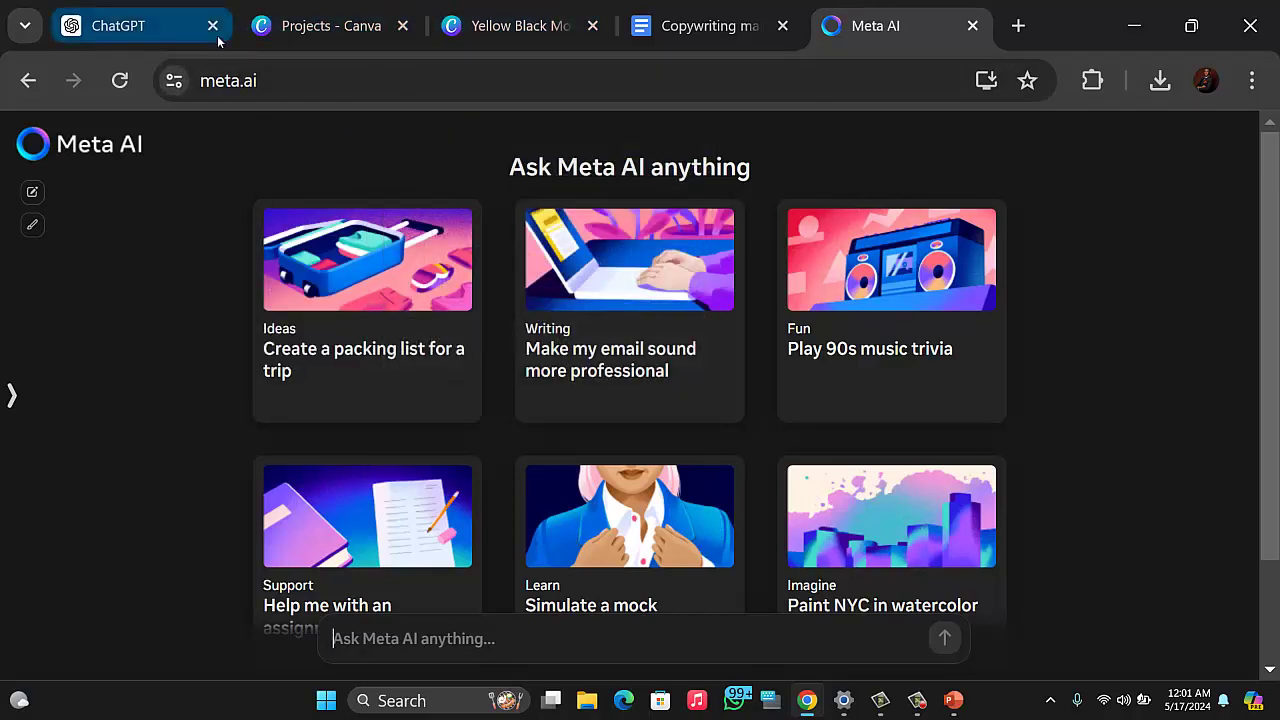
Step: Return to Google Docs, leave the prompt manuscript and create a new blank document
{"action": "left_click", "coordinate": [699, 38]}
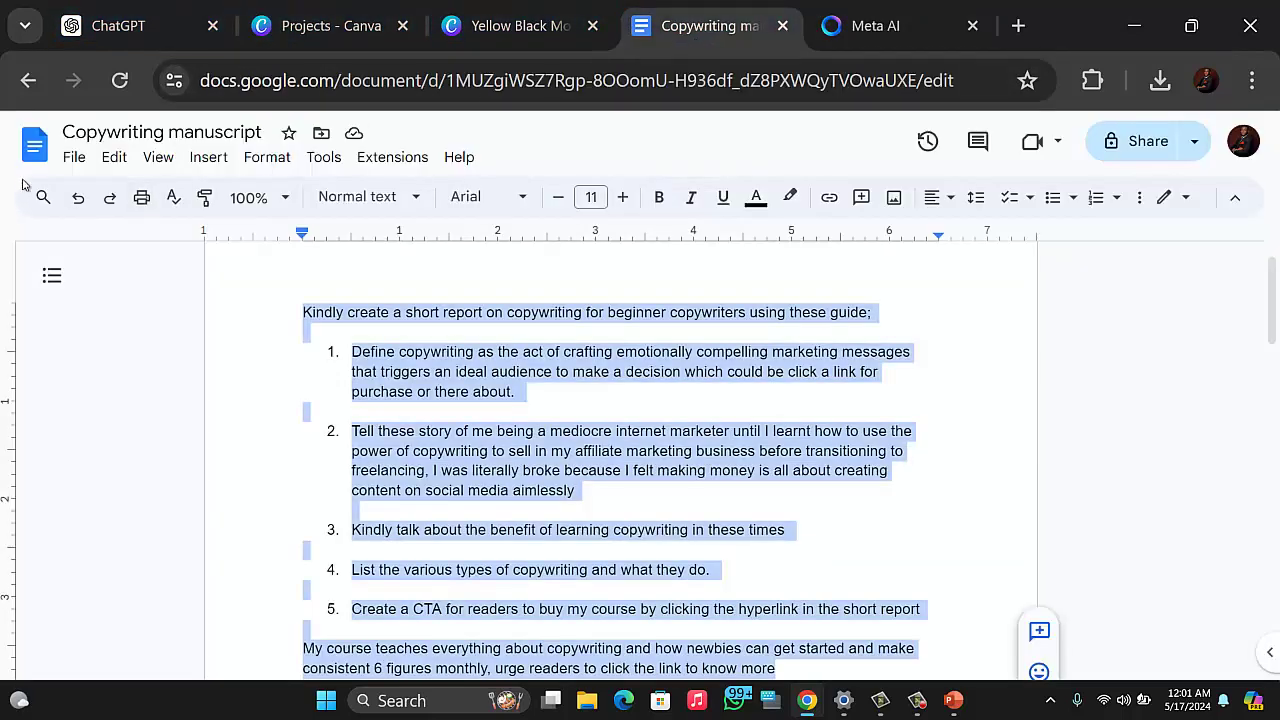
{"action": "left_click", "coordinate": [35, 150]}
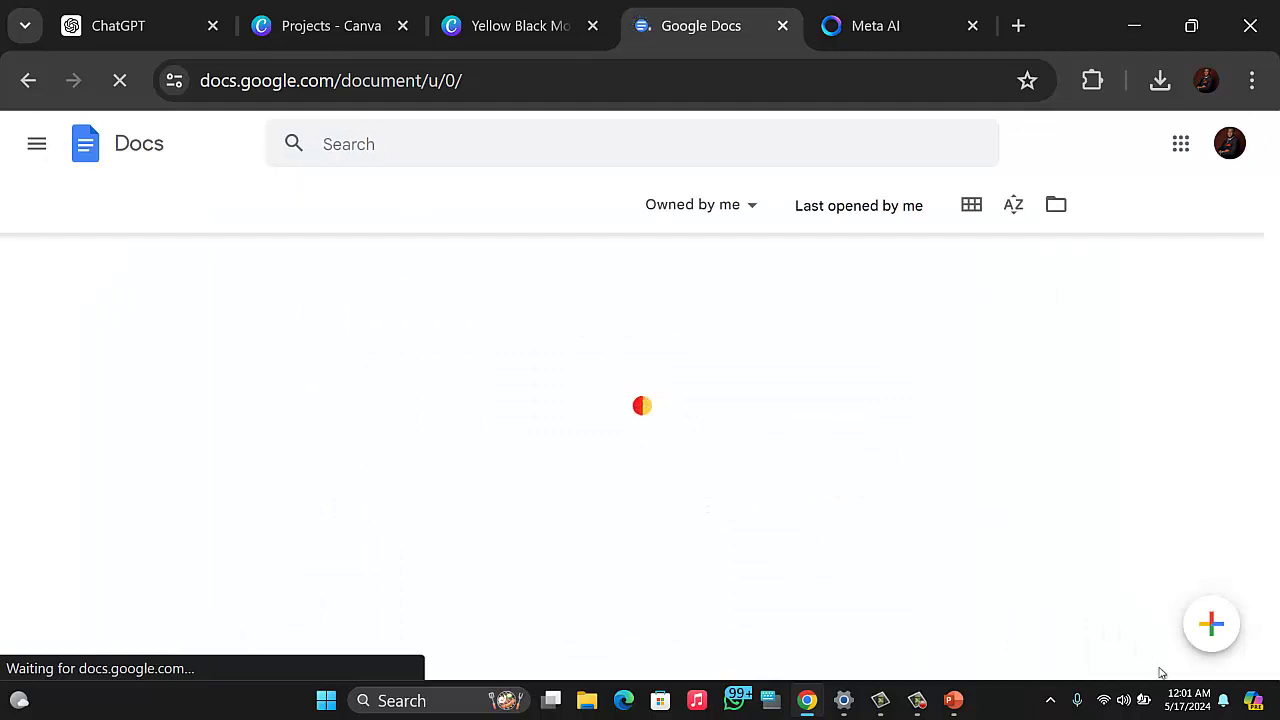
{"action": "left_click", "coordinate": [1200, 630]}
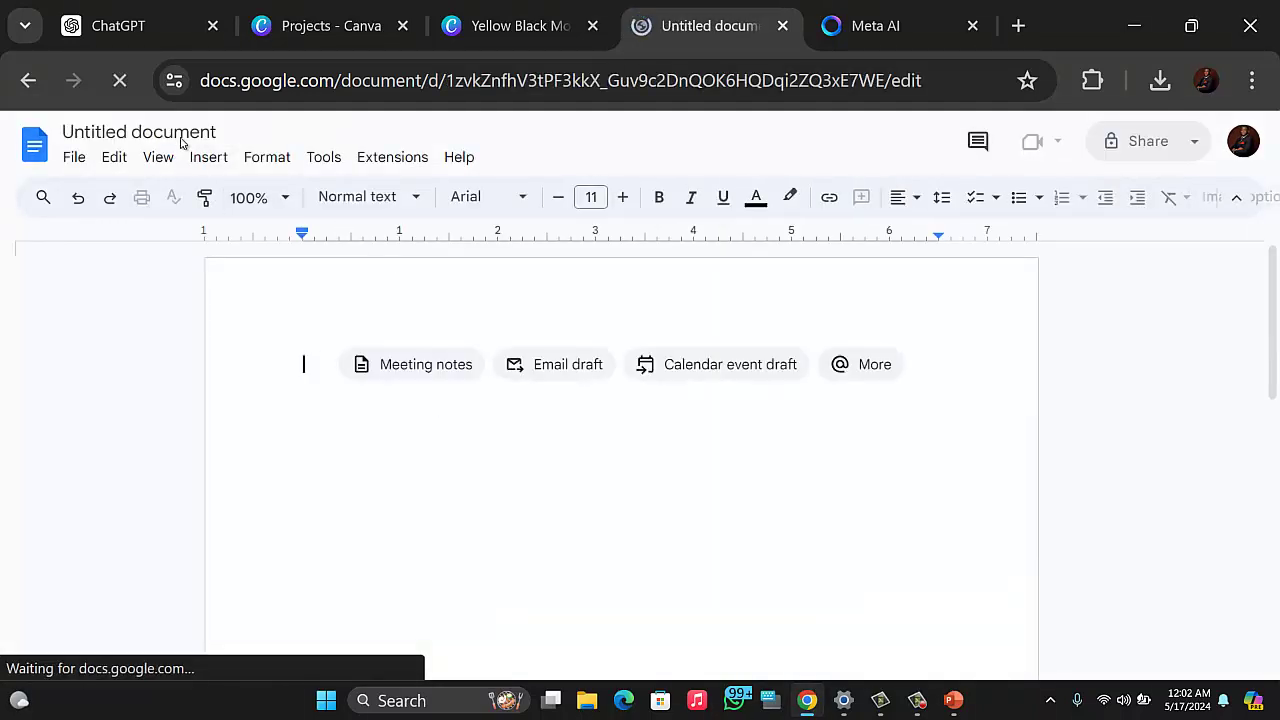
Step: Try to title the new document "COPYWRITING IN 3 MINTUES"
{"action": "left_click", "coordinate": [185, 134]}
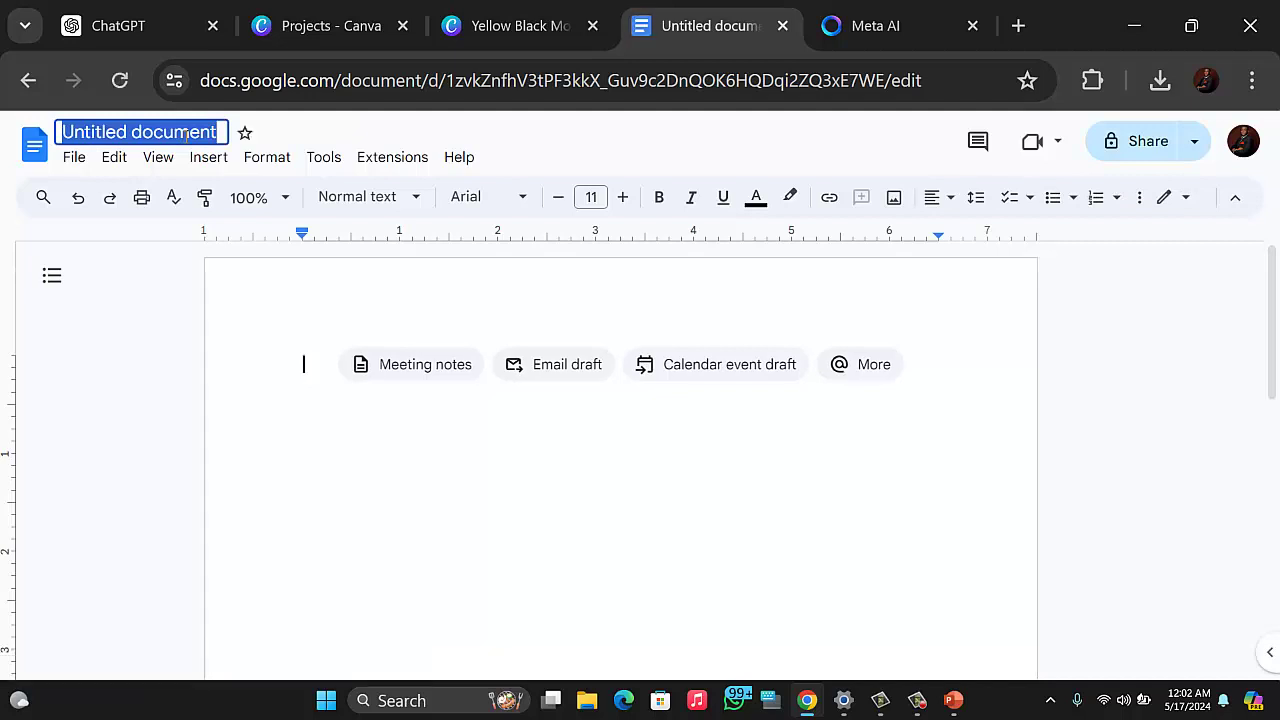
{"action": "type", "text": "COO"}
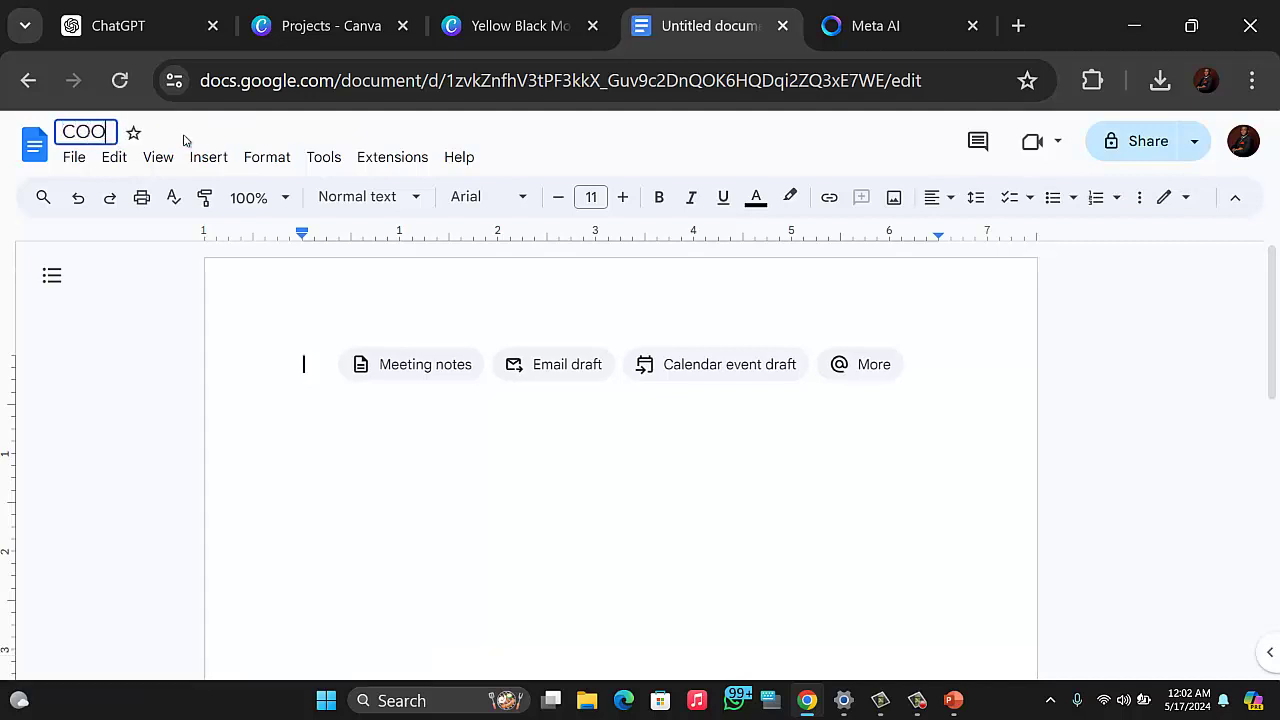
{"action": "key", "text": "BackSpace"}
{"action": "type", "text": "PYWRITING"}
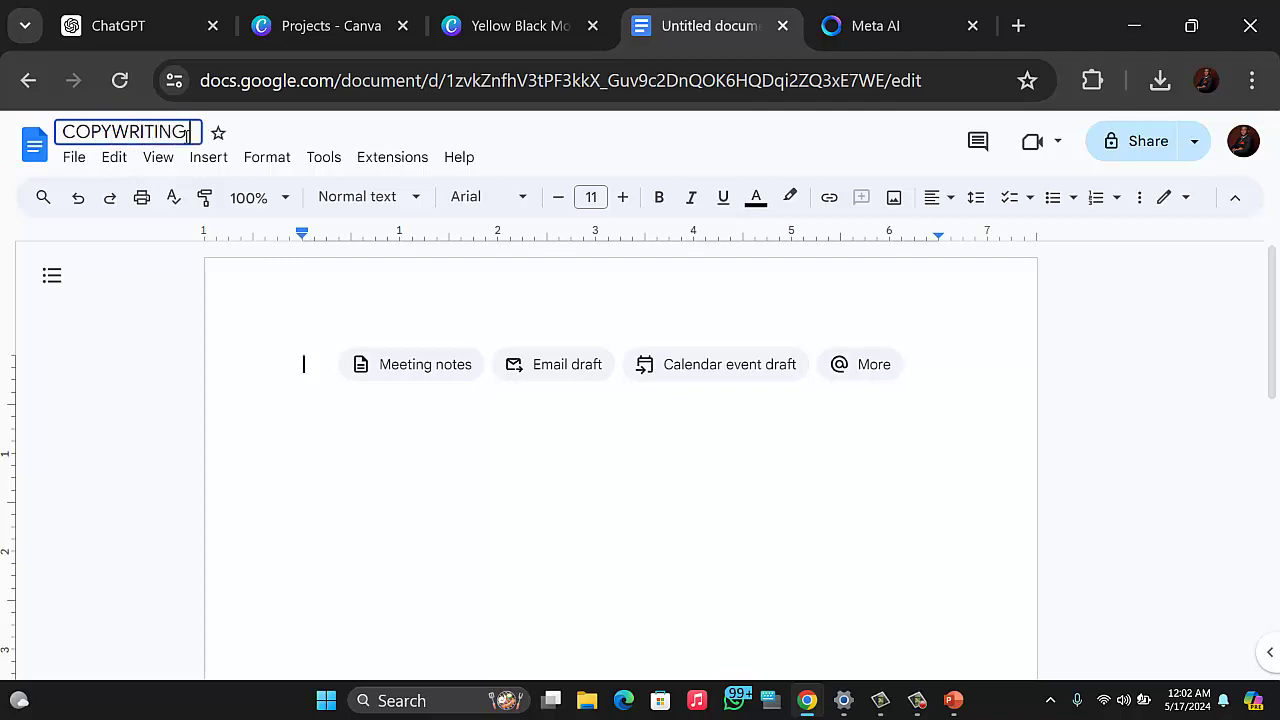
{"action": "type", "text": " IN 3 MI"}
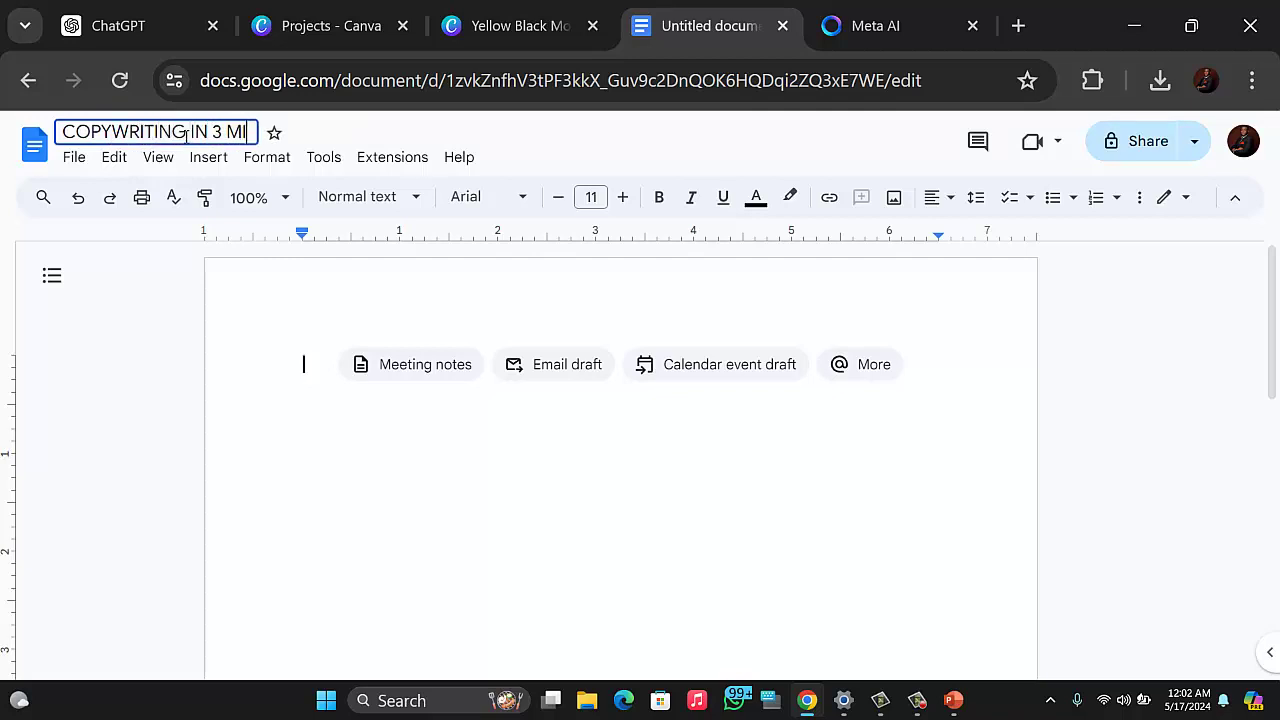
{"action": "type", "text": "NTU"}
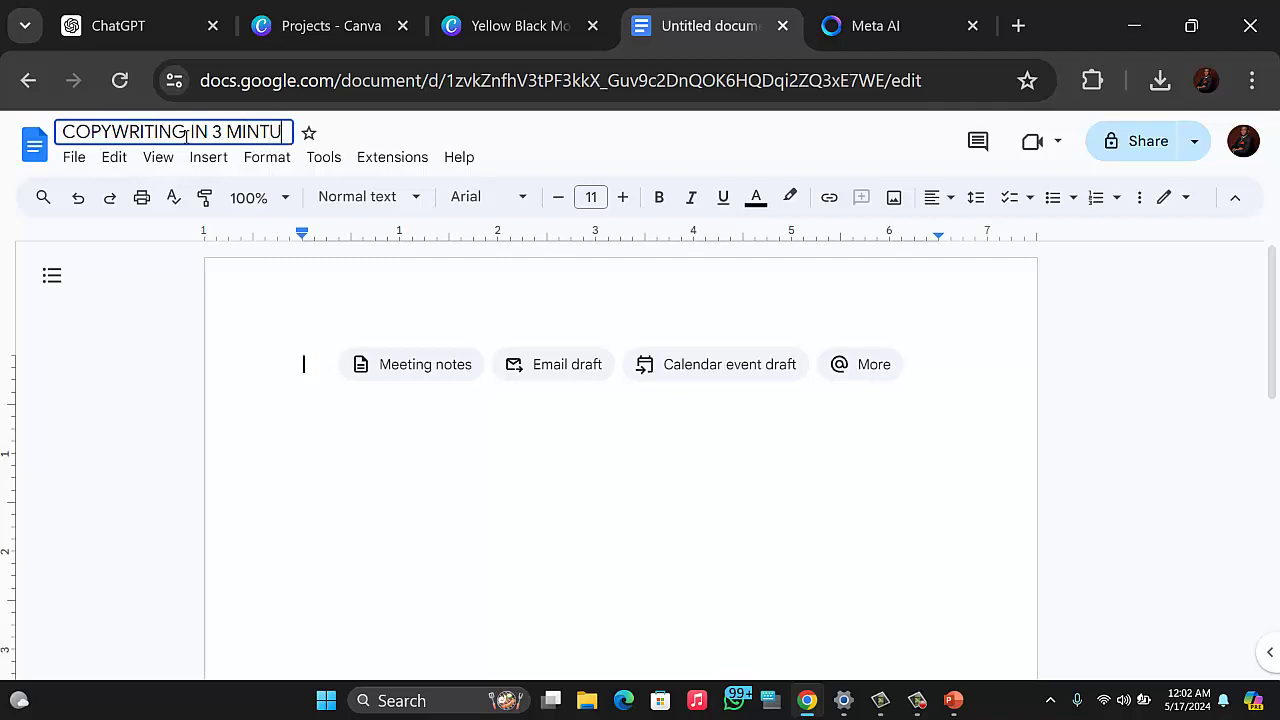
{"action": "type", "text": "ES"}
{"action": "key", "text": "BackSpace"}
{"action": "key", "text": "BackSpace"}
{"action": "key", "text": "BackSpace"}
{"action": "type", "text": "I"}
{"action": "key", "text": "BackSpace"}
{"action": "type", "text": "UES"}
{"action": "left_click", "coordinate": [267, 324]}
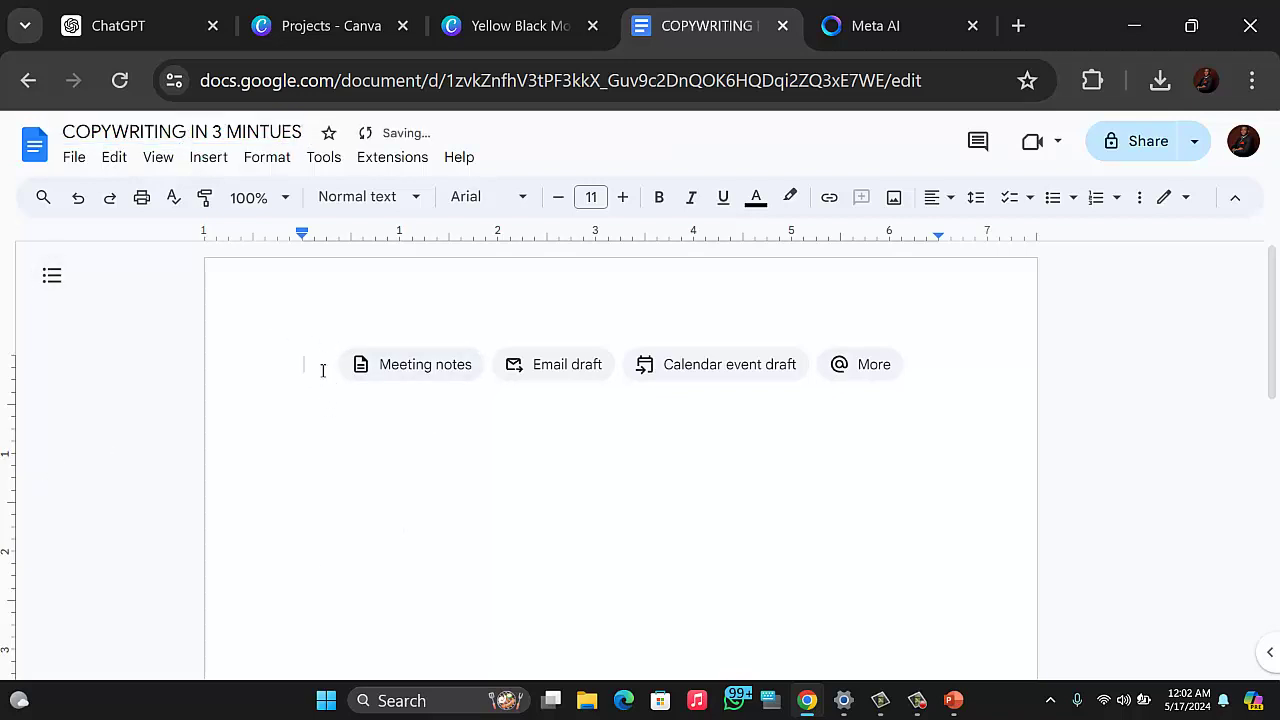
Step: Paste the copied ChatGPT report into the blank document and check its introduction and benefits section
{"action": "key", "text": "ctrl+v"}
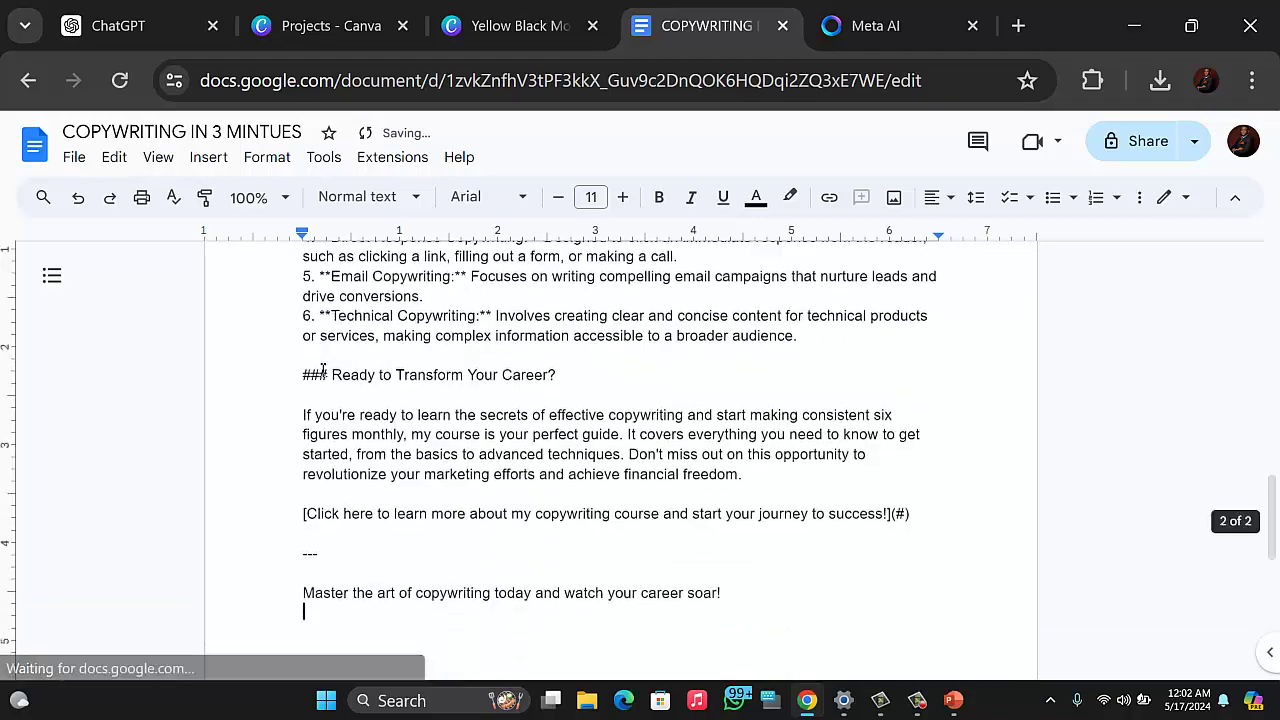
{"action": "scroll", "coordinate": [400, 410], "scroll_direction": "up", "scroll_amount": 1}
{"action": "scroll", "coordinate": [400, 410], "scroll_direction": "up", "scroll_amount": 15}
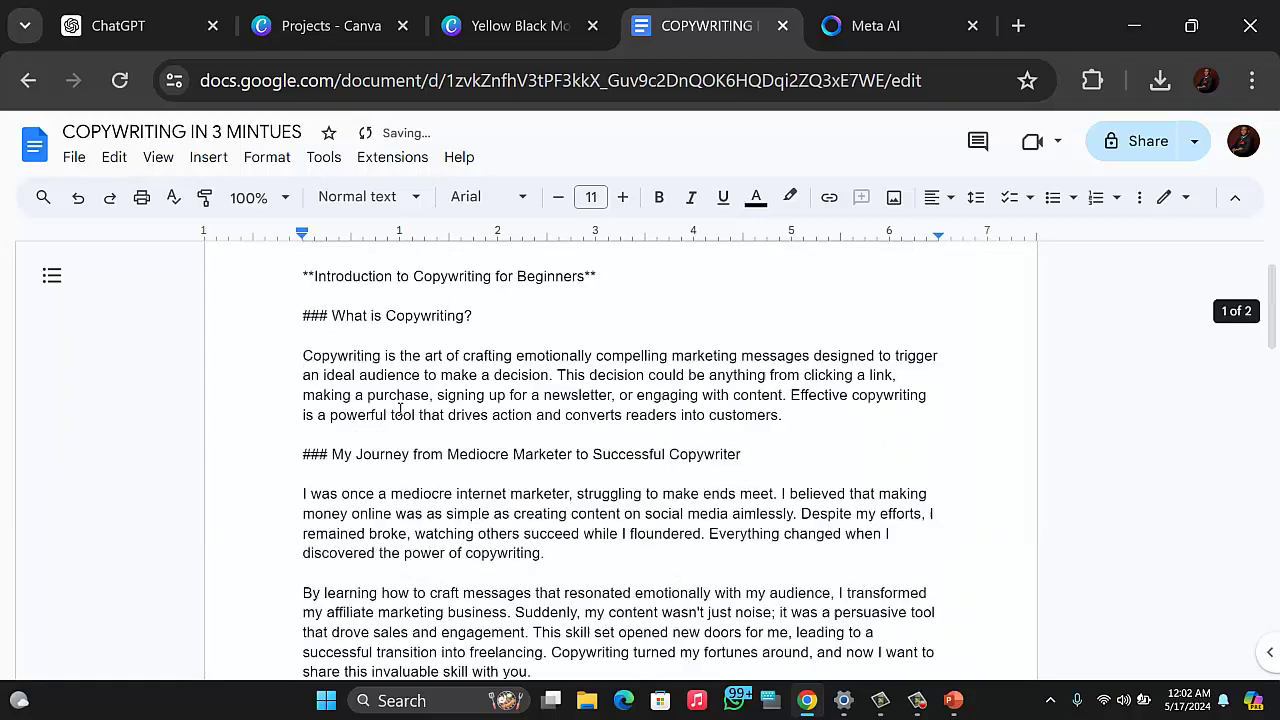
{"action": "scroll", "coordinate": [400, 410], "scroll_direction": "up", "scroll_amount": 1}
{"action": "scroll", "coordinate": [393, 398], "scroll_direction": "down", "scroll_amount": 5}
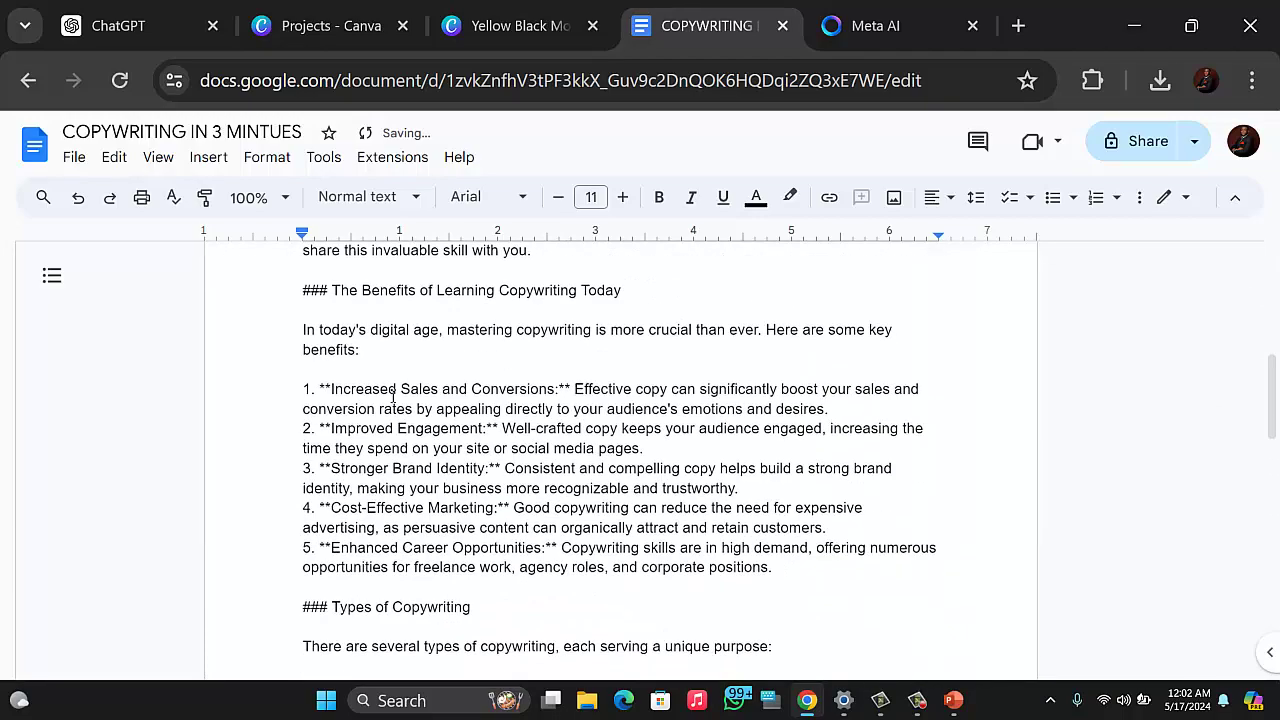
{"action": "scroll", "coordinate": [393, 398], "scroll_direction": "up", "scroll_amount": 3}
{"action": "scroll", "coordinate": [388, 402], "scroll_direction": "up", "scroll_amount": 3}
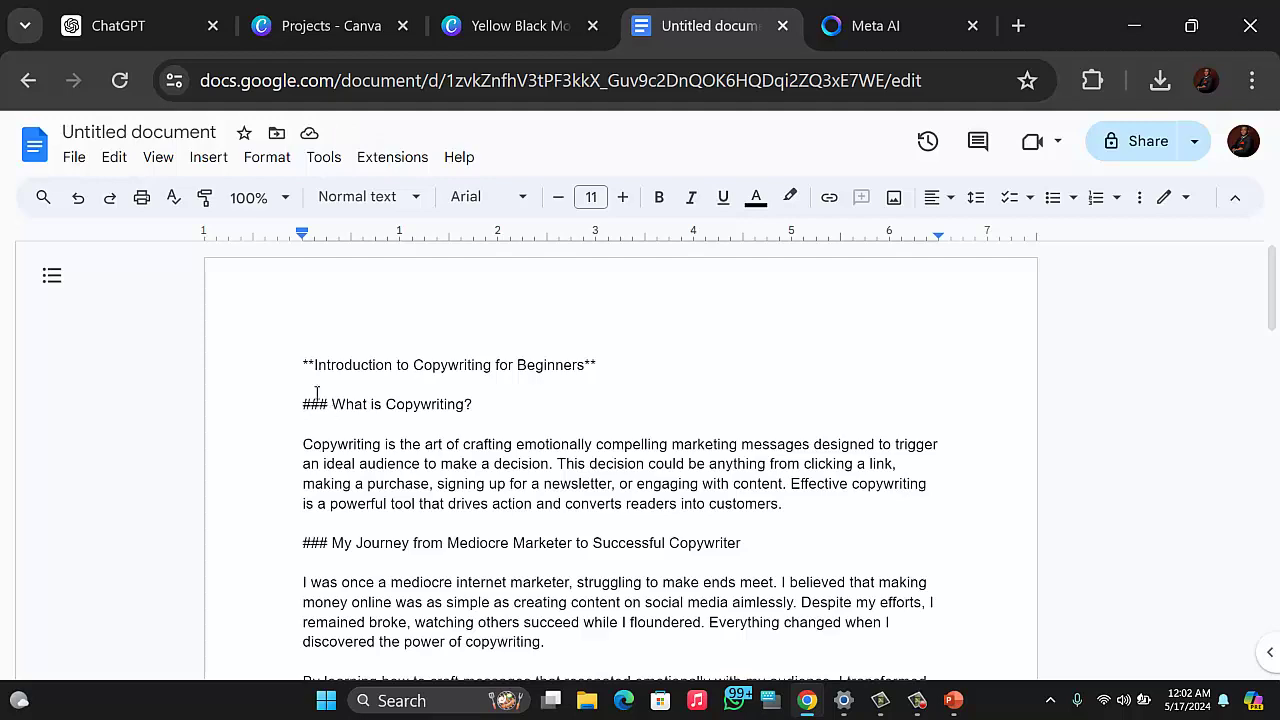
Step: Insert blank lines above the "Types of Copywriting" heading so that the section starts on the second page
{"action": "scroll", "coordinate": [369, 371], "scroll_direction": "down", "scroll_amount": 10}
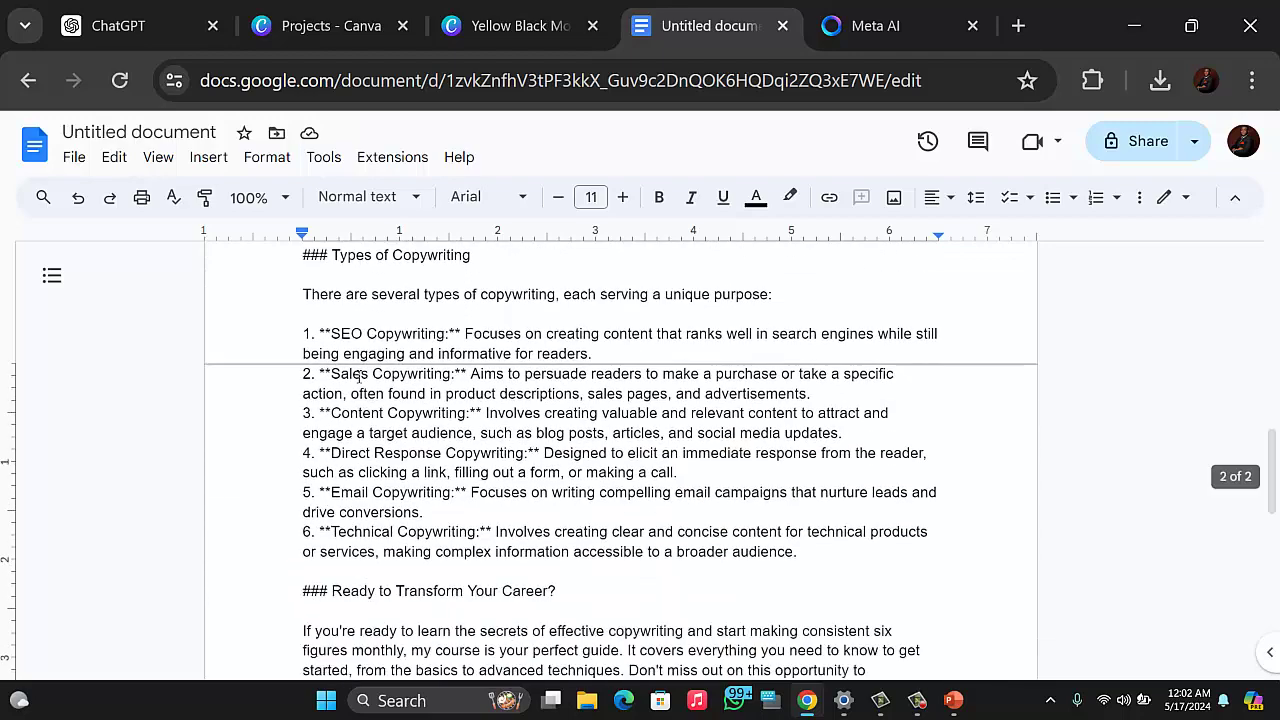
{"action": "scroll", "coordinate": [356, 378], "scroll_direction": "down", "scroll_amount": 1}
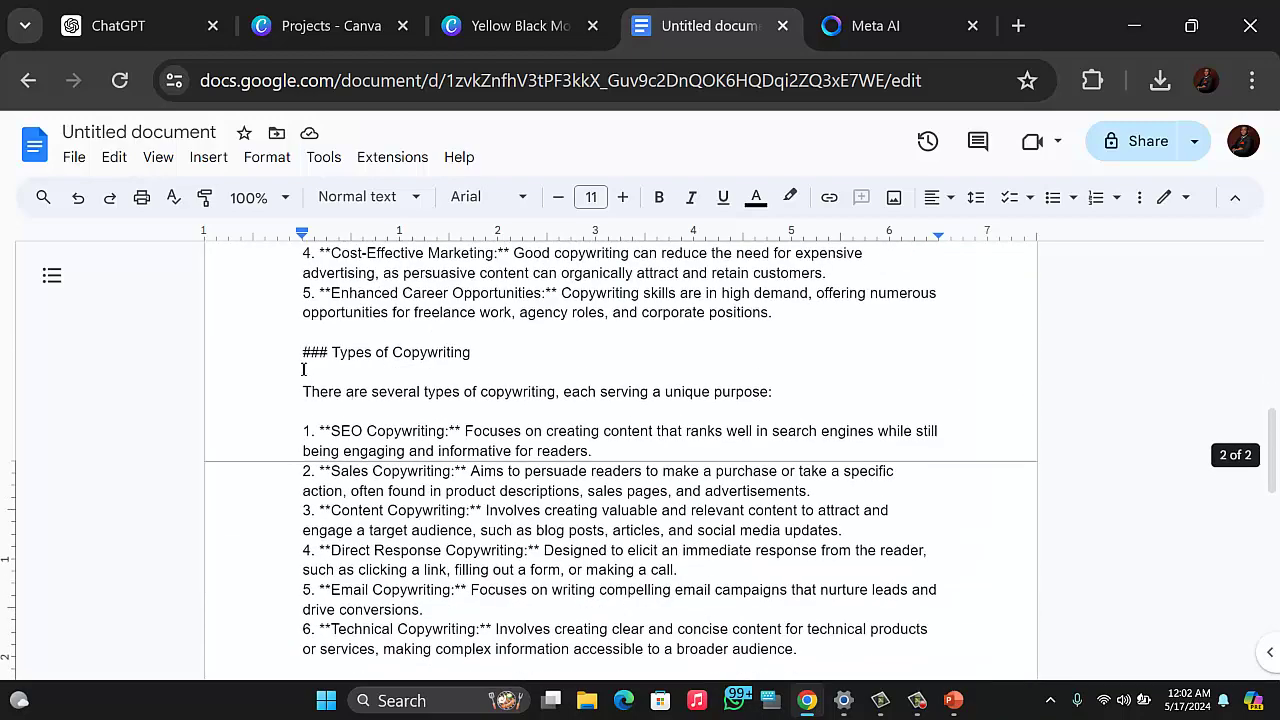
{"action": "left_click", "coordinate": [301, 361]}
{"action": "key", "text": "Return"}
{"action": "key", "text": "Return"}
{"action": "key", "text": "Return"}
{"action": "key", "text": "Return"}
{"action": "key", "text": "Return"}
{"action": "key", "text": "Return"}
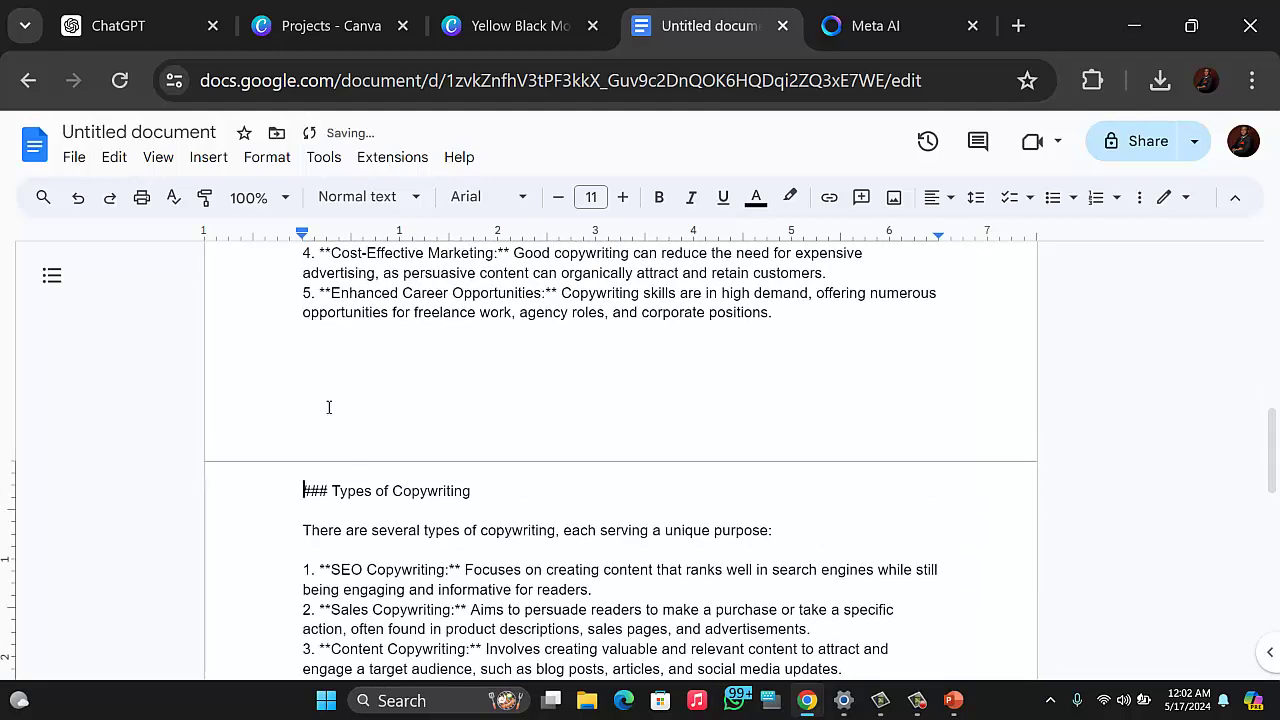
{"action": "scroll", "coordinate": [559, 439], "scroll_direction": "up", "scroll_amount": 10}
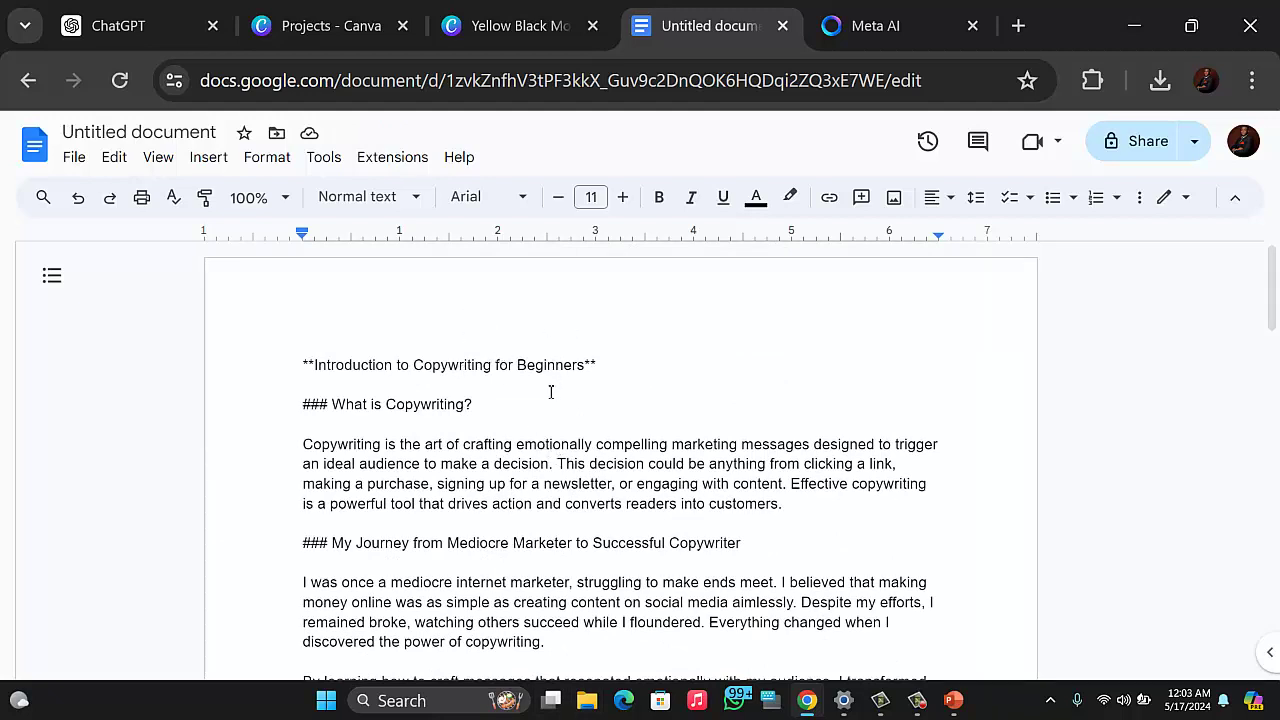
{"action": "mouse_move", "coordinate": [907, 704]}
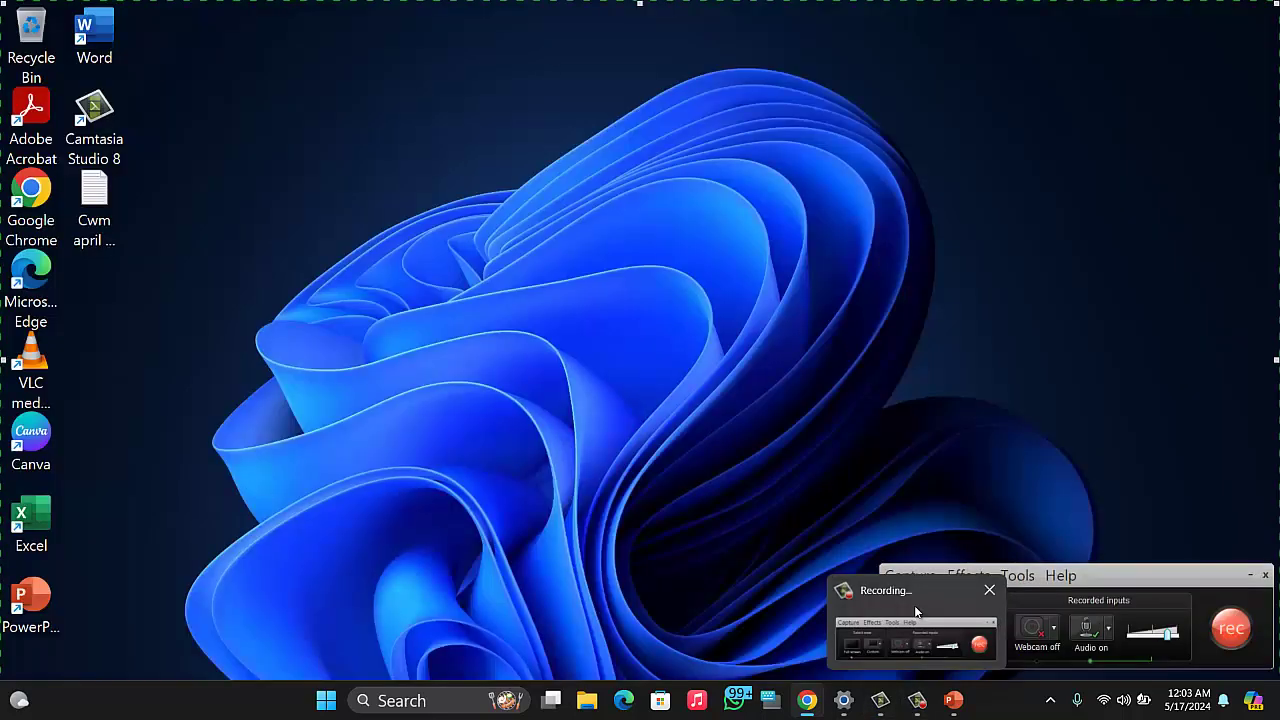
{"action": "left_click", "coordinate": [918, 638]}
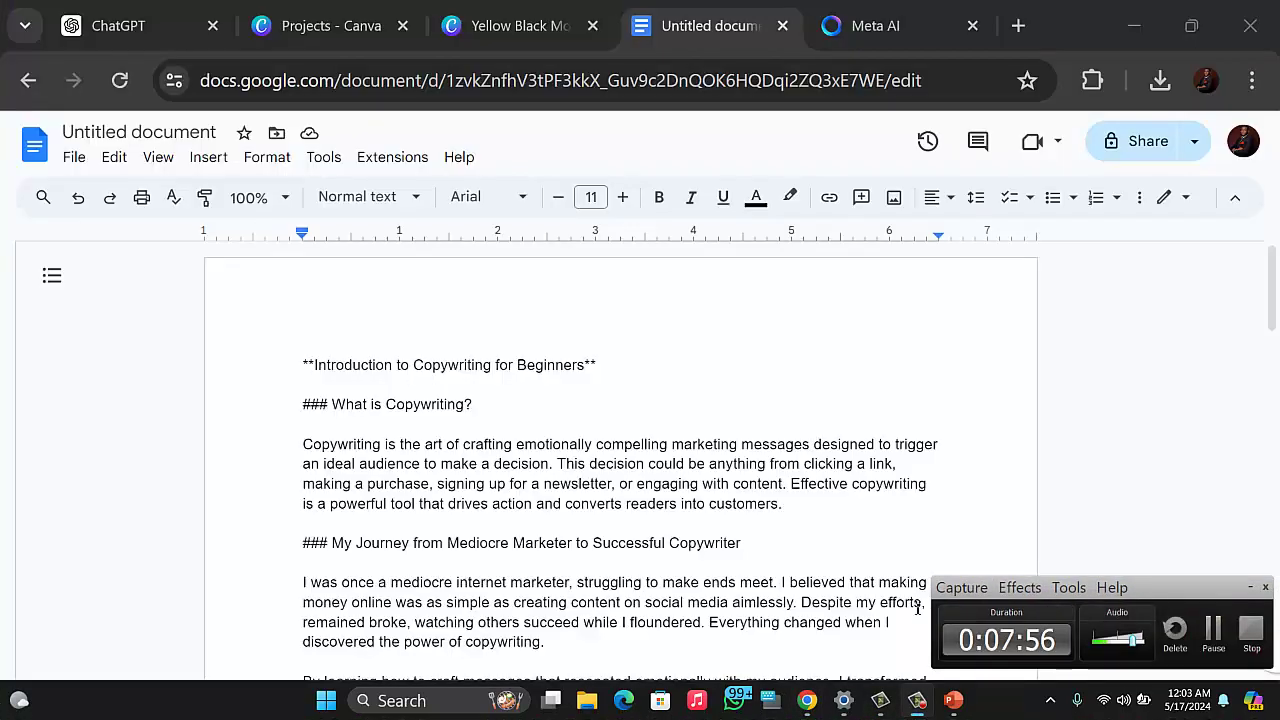
{"action": "left_click", "coordinate": [913, 705]}
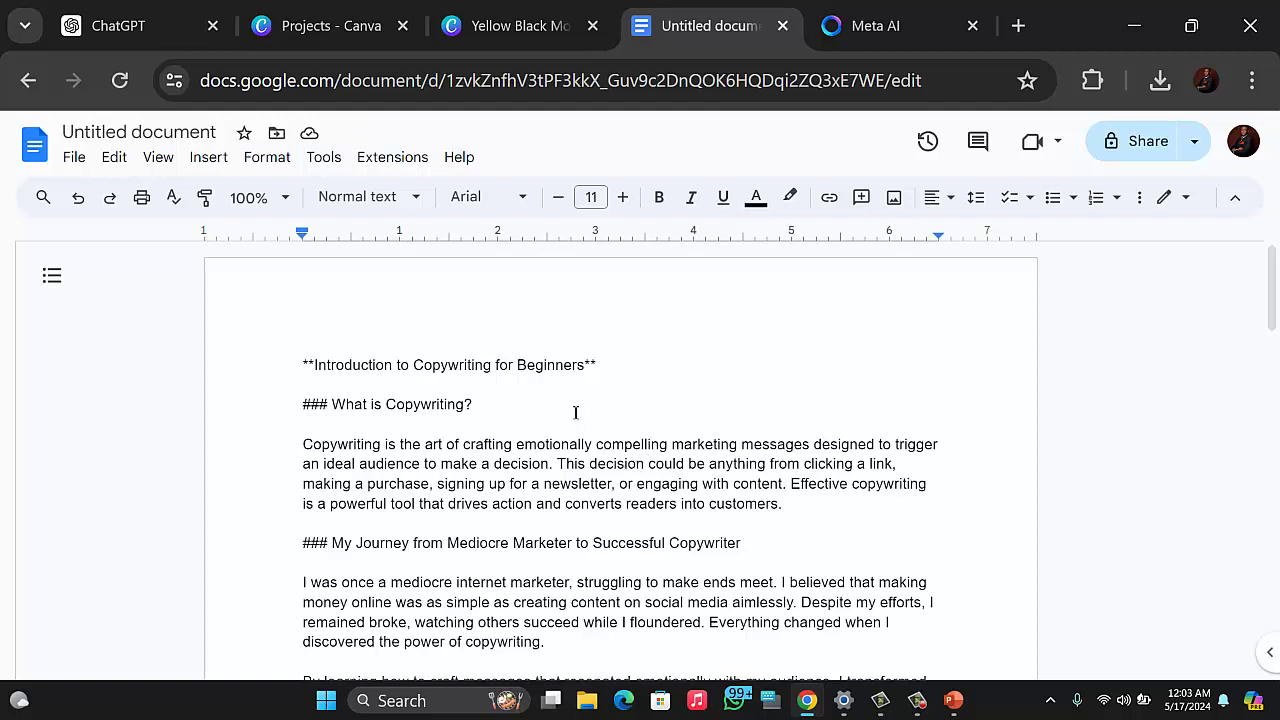
Step: Switch to the Canva projects and open the "Copywriting in 3 Minutes" cover design
{"action": "left_click", "coordinate": [322, 24]}
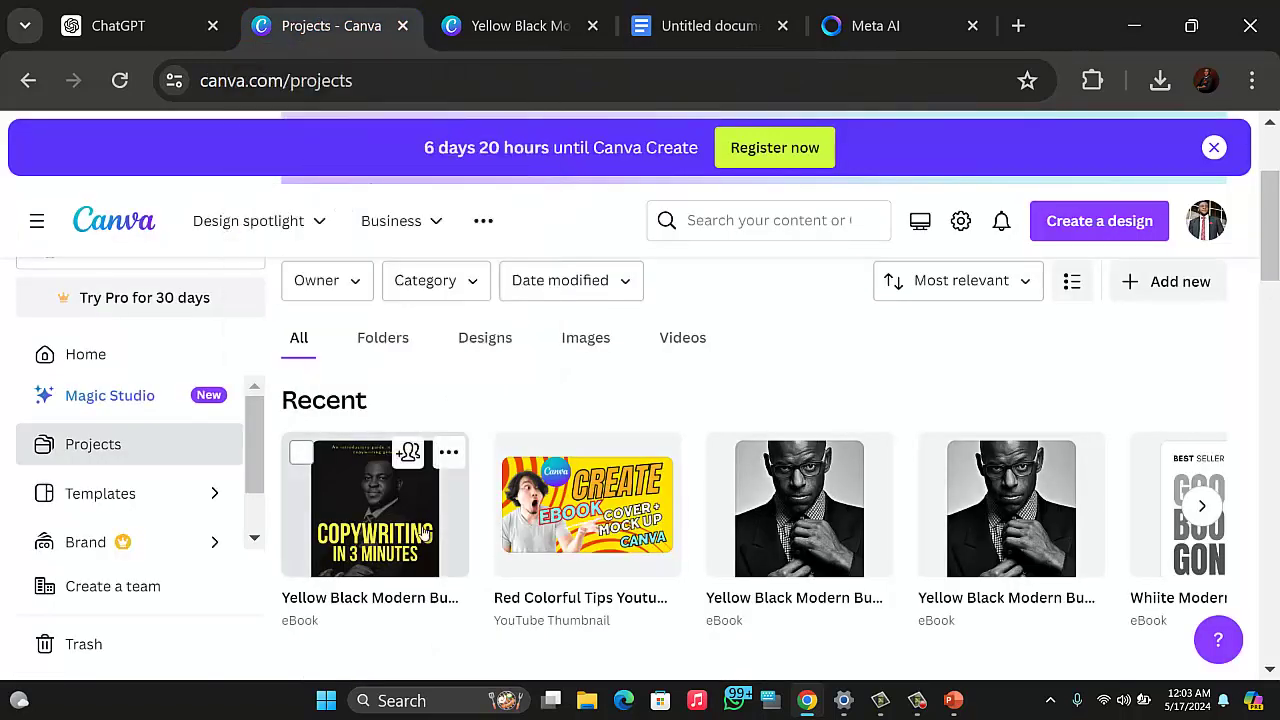
{"action": "left_click", "coordinate": [420, 534]}
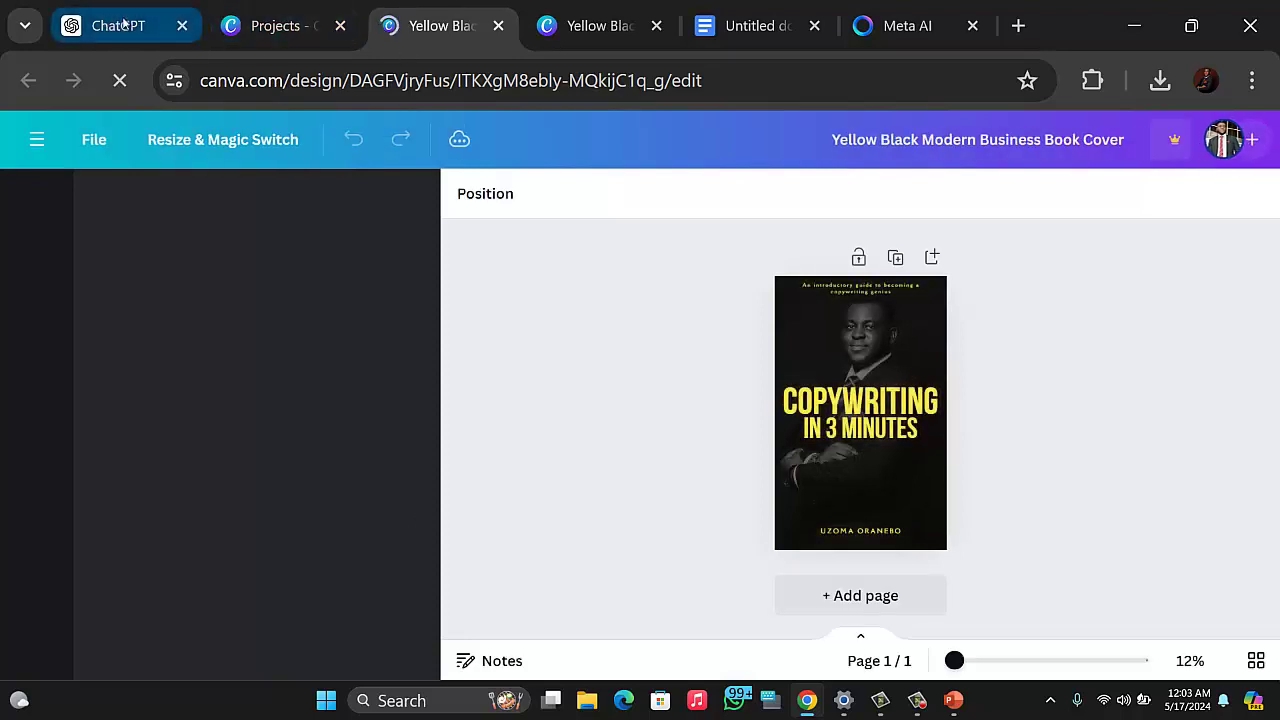
Step: Return to the Google Docs report and review it from the introduction to the types of copywriting on the second page
{"action": "left_click", "coordinate": [760, 32]}
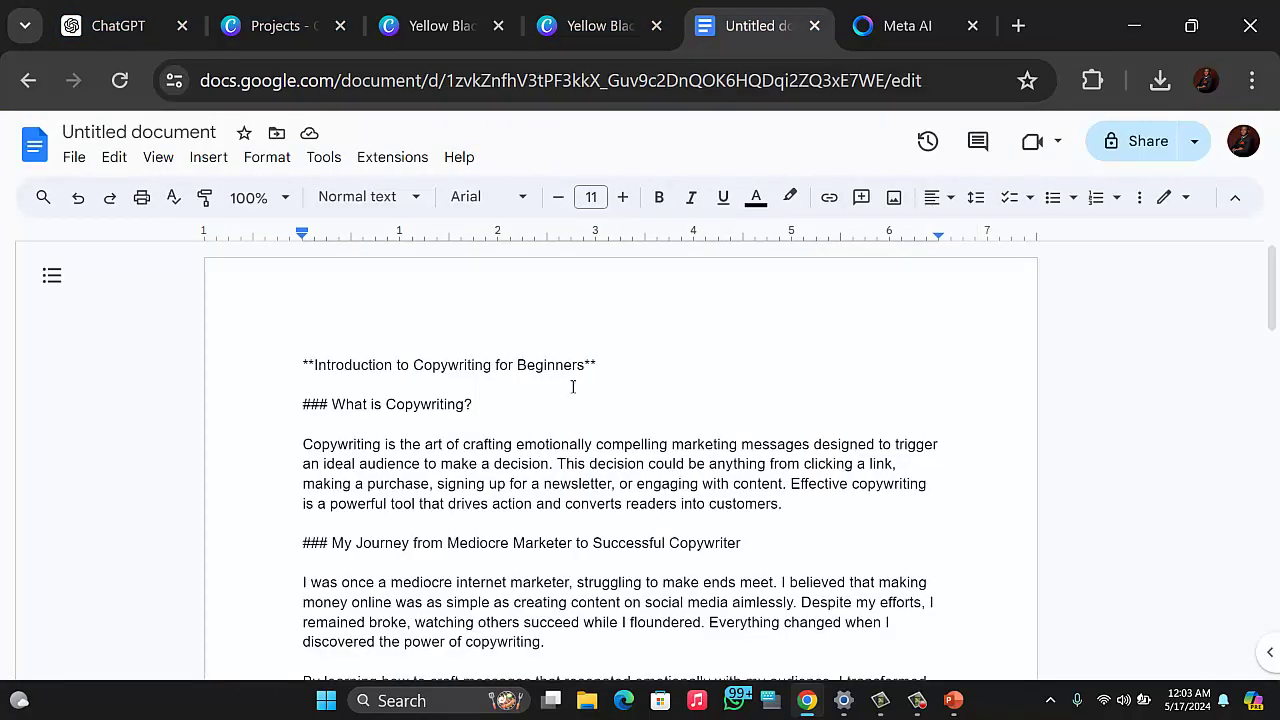
{"action": "scroll", "coordinate": [573, 387], "scroll_direction": "down", "scroll_amount": 2}
{"action": "scroll", "coordinate": [474, 414], "scroll_direction": "up", "scroll_amount": 2}
{"action": "scroll", "coordinate": [700, 530], "scroll_direction": "down", "scroll_amount": 5}
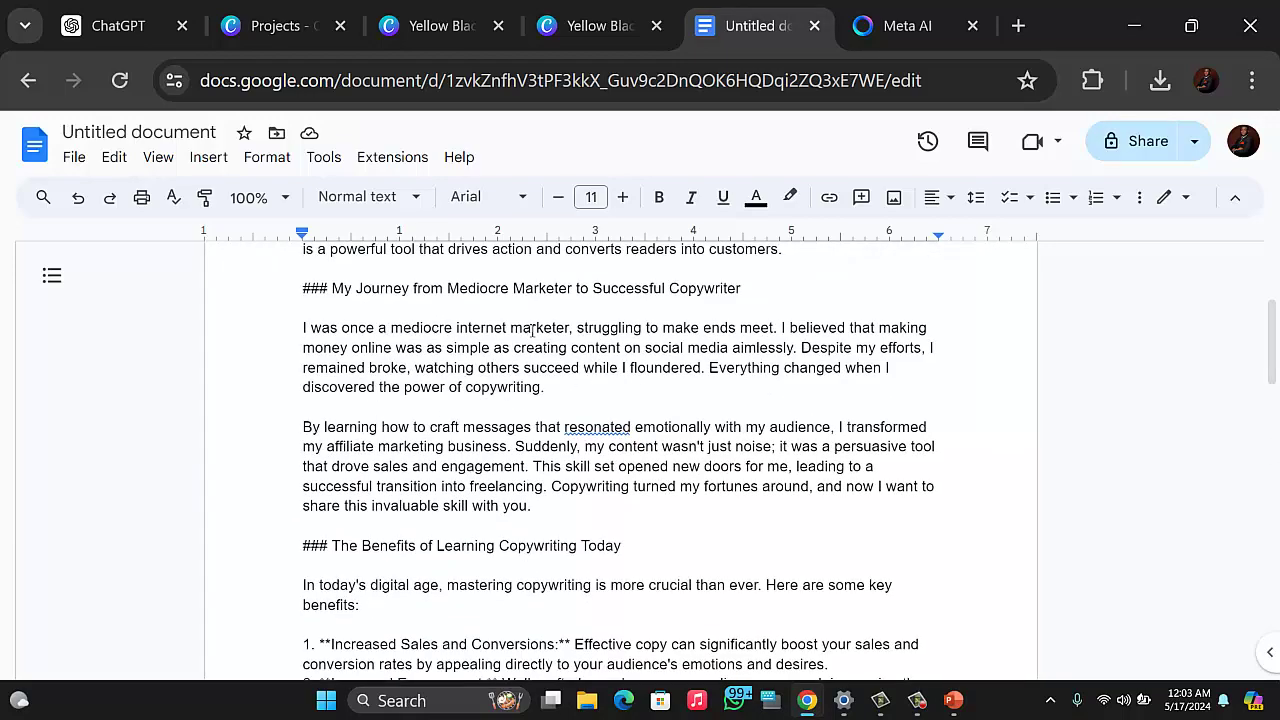
{"action": "scroll", "coordinate": [580, 410], "scroll_direction": "down", "scroll_amount": 3}
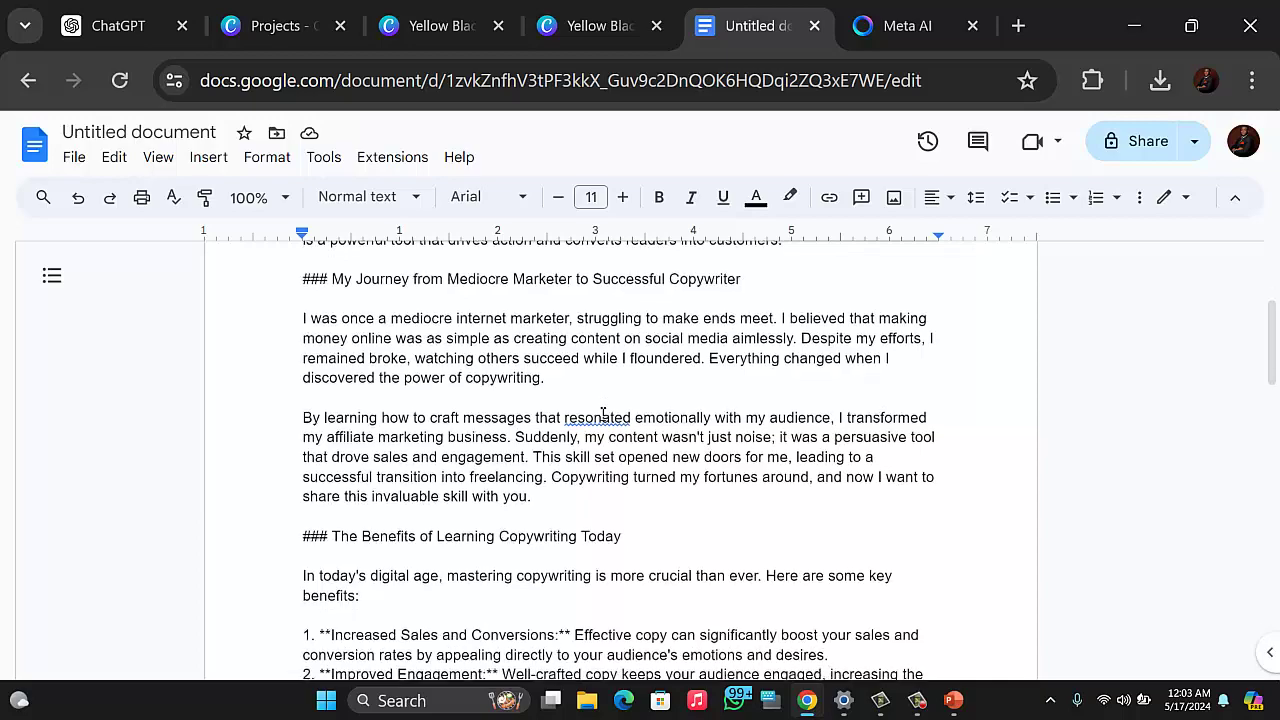
{"action": "scroll", "coordinate": [325, 427], "scroll_direction": "down", "scroll_amount": 8}
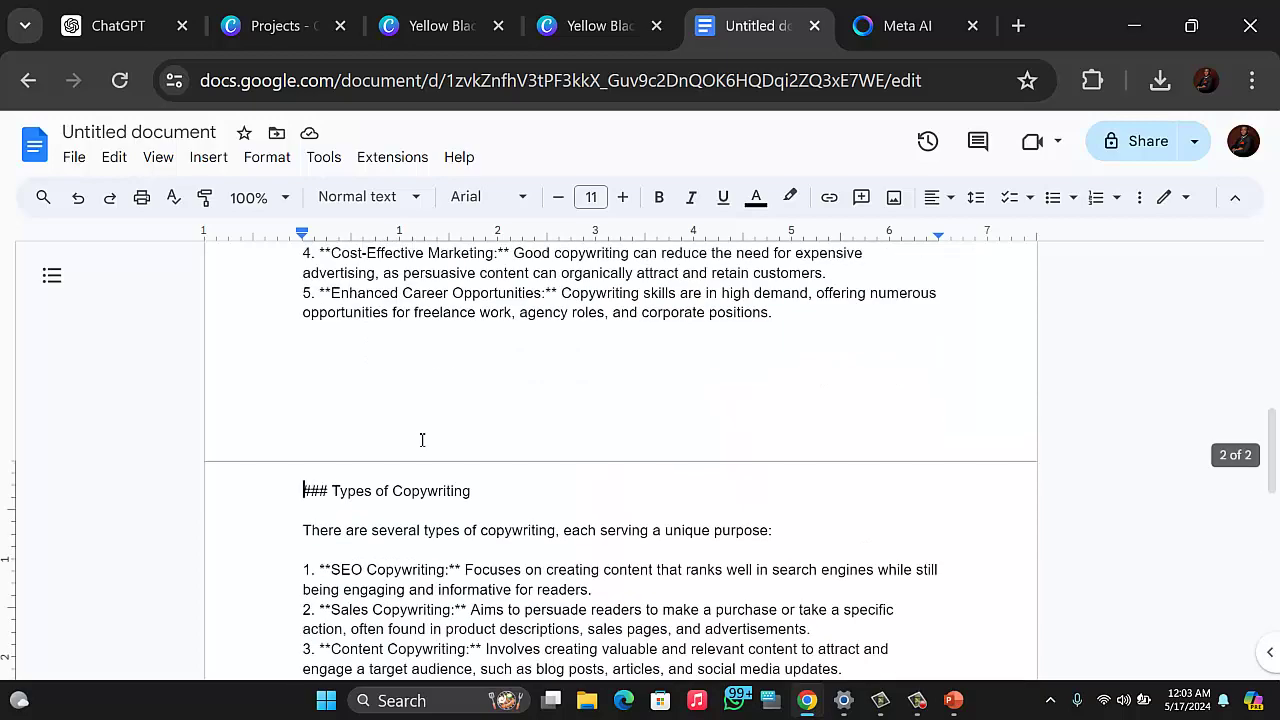
{"action": "scroll", "coordinate": [423, 437], "scroll_direction": "up", "scroll_amount": 15}
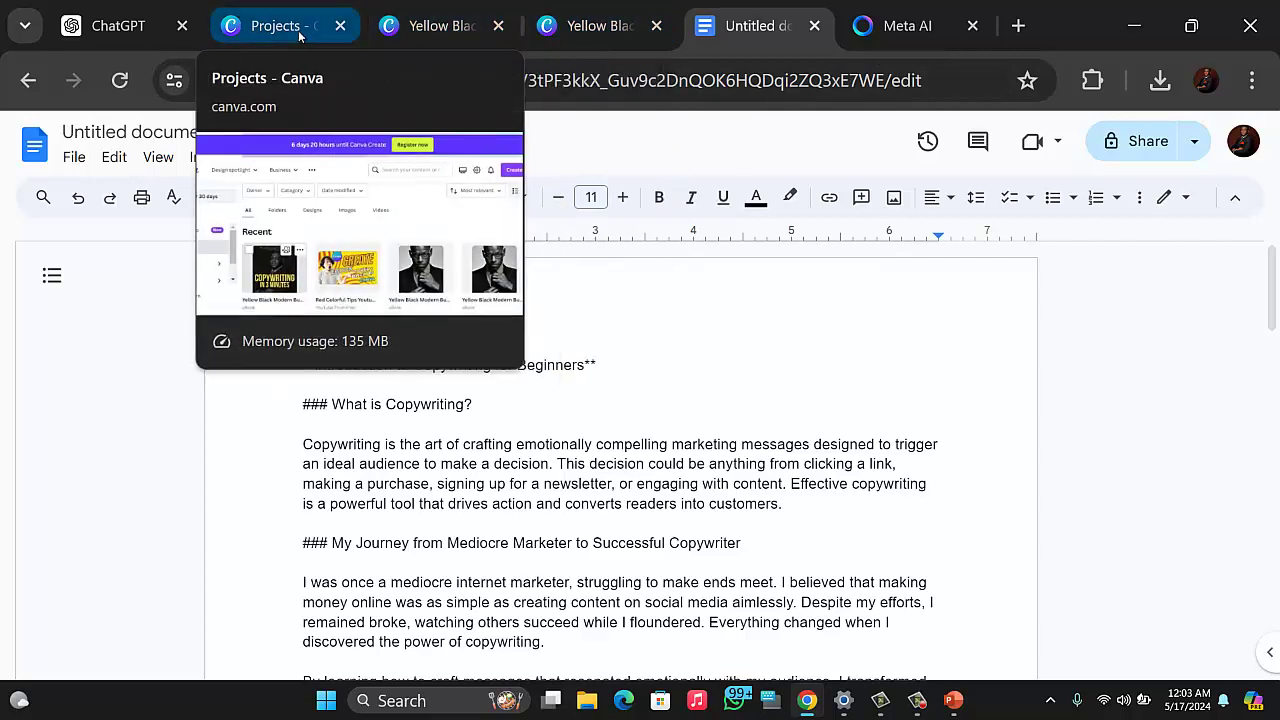
Step: Switch to the original Canva cover design, dismiss its download notice, and close the duplicate design and Projects tabs
{"action": "left_click", "coordinate": [280, 25]}
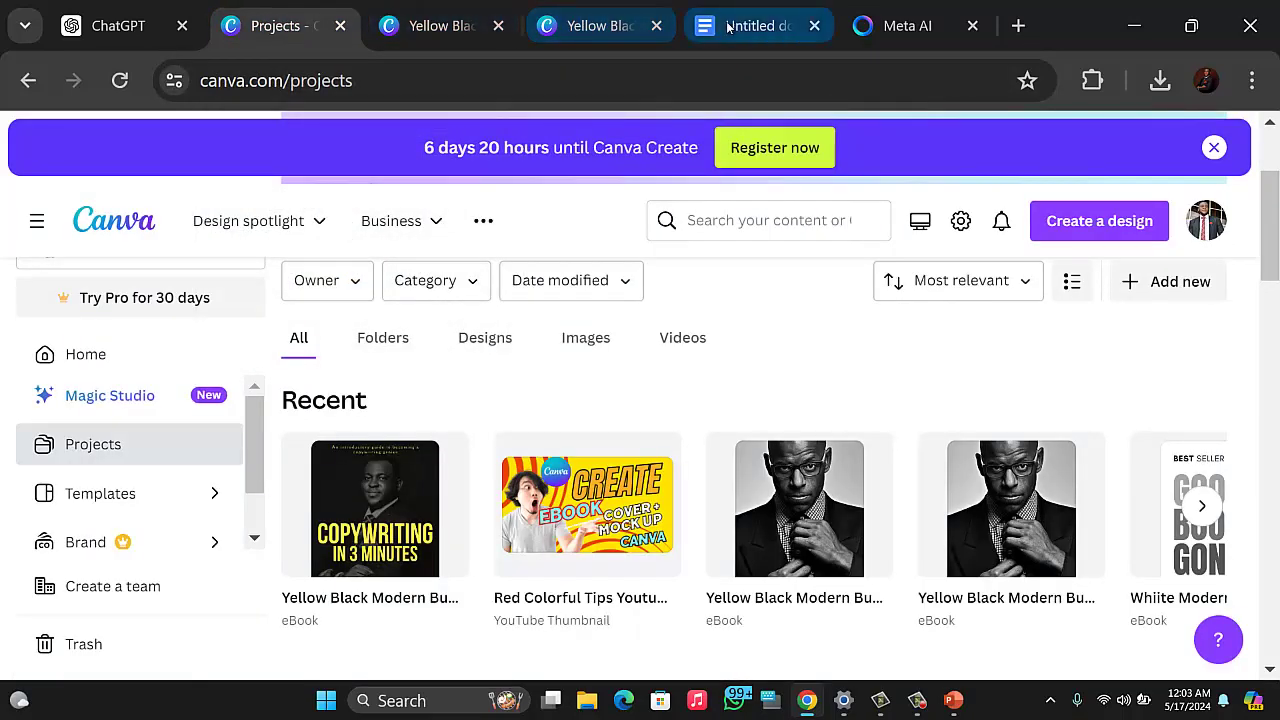
{"action": "left_click", "coordinate": [595, 25]}
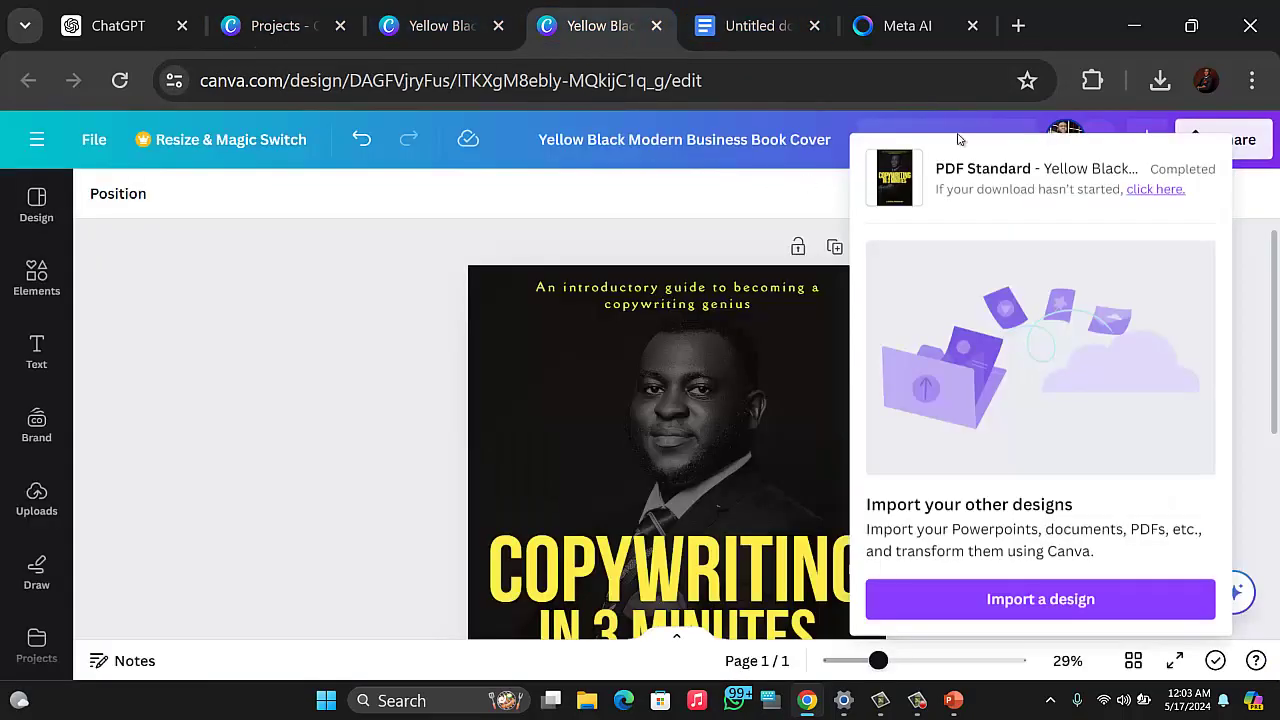
{"action": "left_click", "coordinate": [180, 277]}
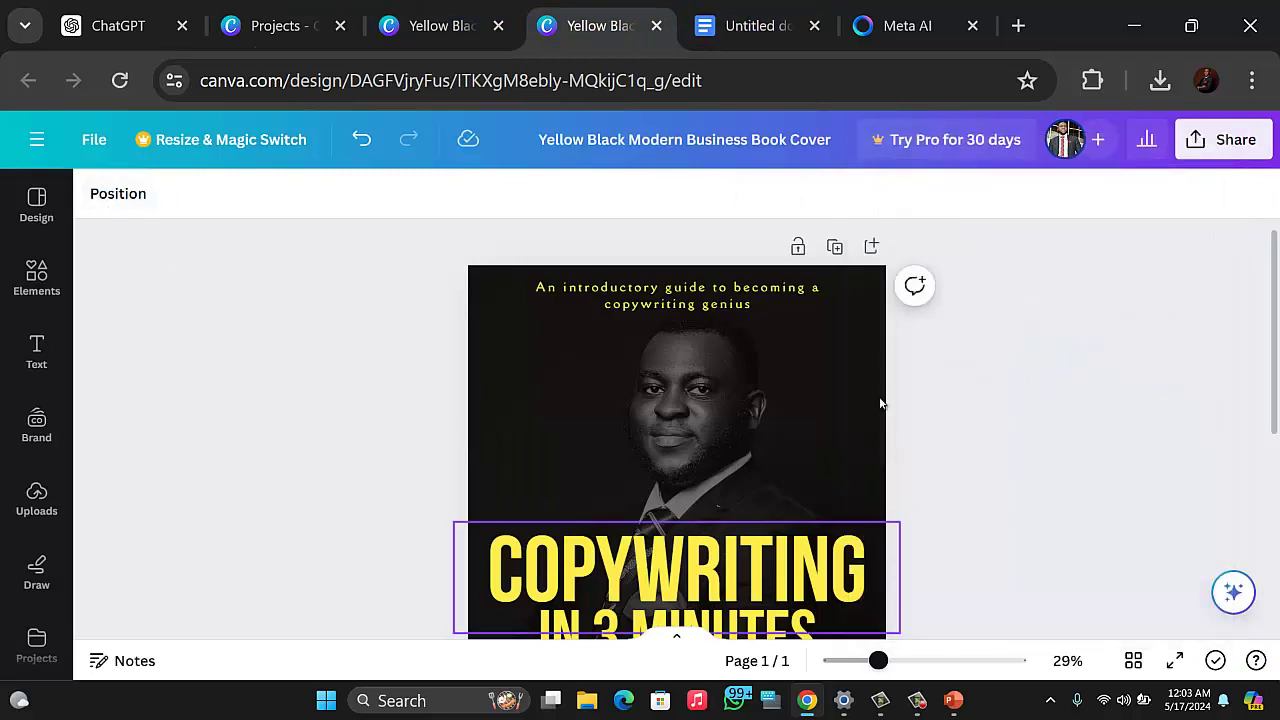
{"action": "left_click", "coordinate": [498, 25]}
{"action": "left_click", "coordinate": [340, 25]}
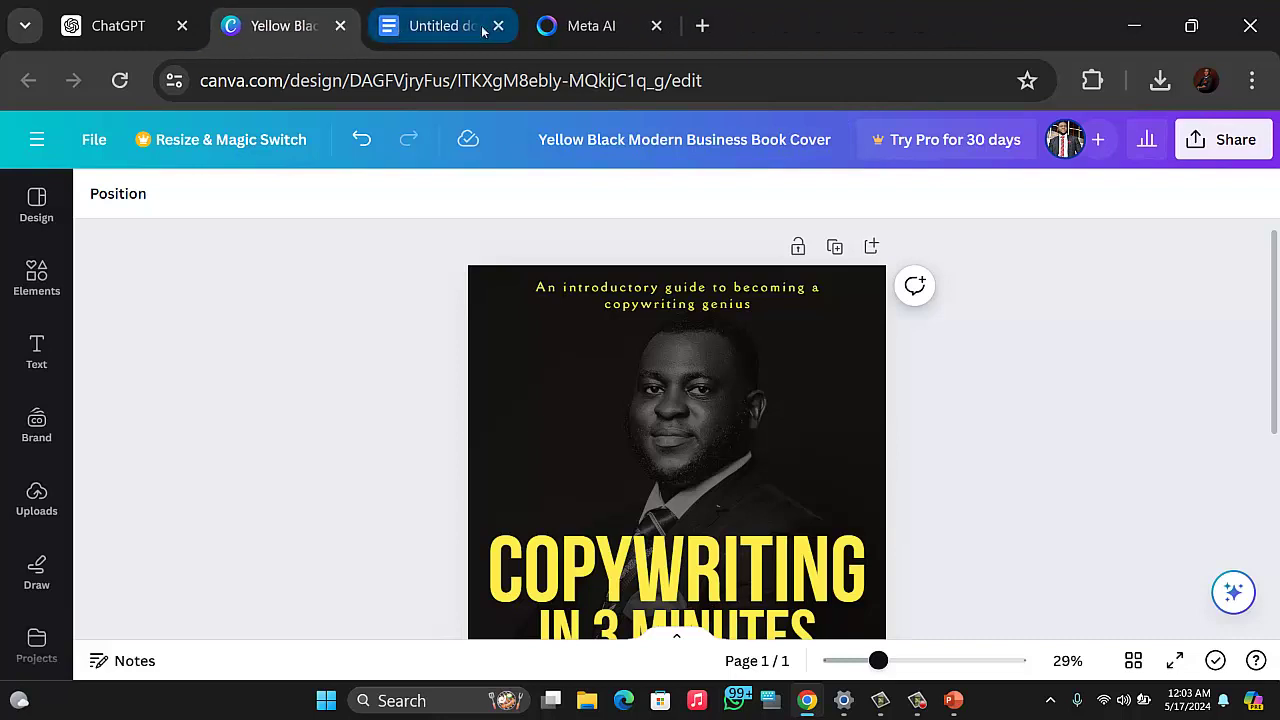
Step: Add a new page below the "Copywriting in 3 Minutes" cover page
{"action": "scroll", "coordinate": [730, 518], "scroll_direction": "down", "scroll_amount": 3}
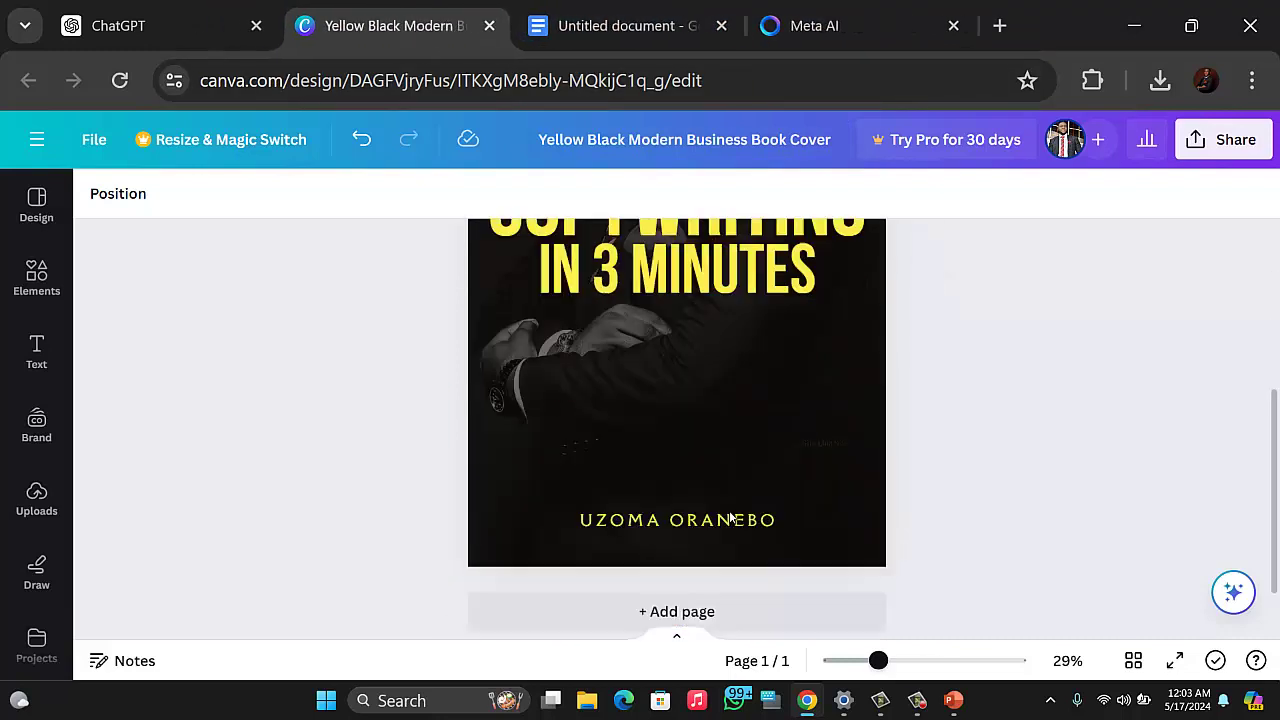
{"action": "left_click", "coordinate": [702, 604]}
{"action": "scroll", "coordinate": [654, 483], "scroll_direction": "up", "scroll_amount": 1}
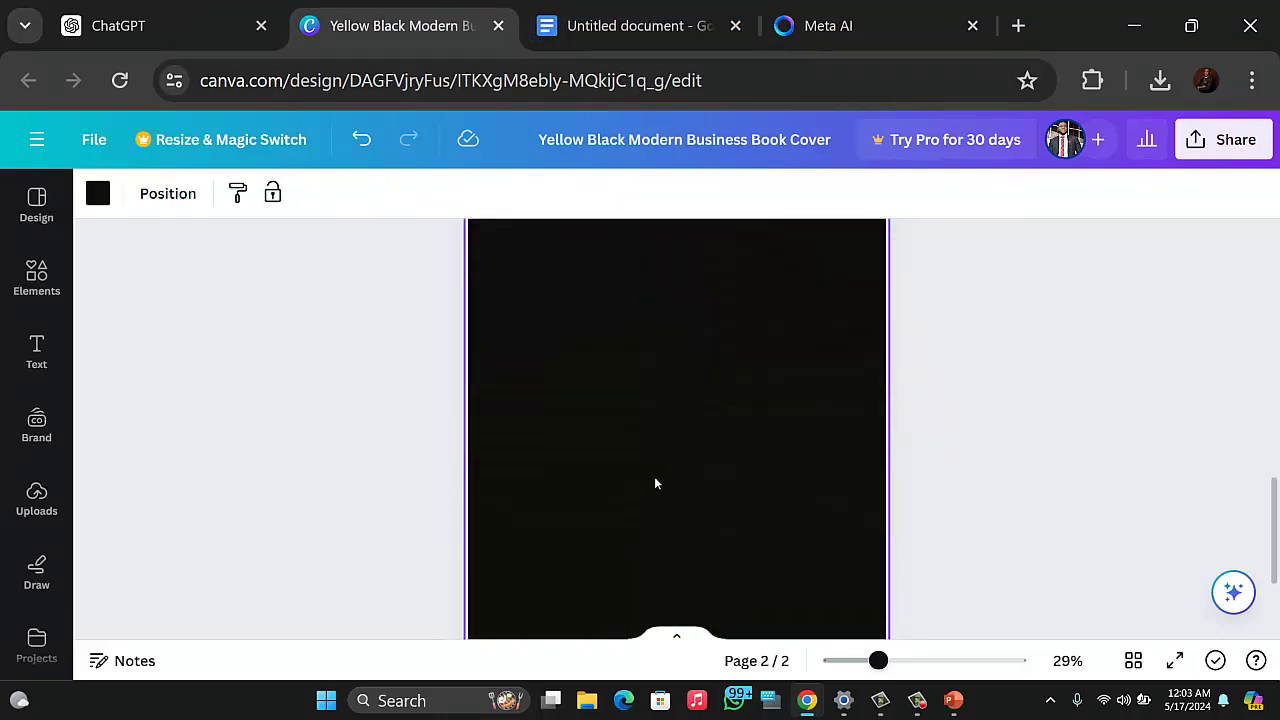
{"action": "scroll", "coordinate": [655, 484], "scroll_direction": "up", "scroll_amount": 3}
{"action": "scroll", "coordinate": [655, 480], "scroll_direction": "down", "scroll_amount": 1}
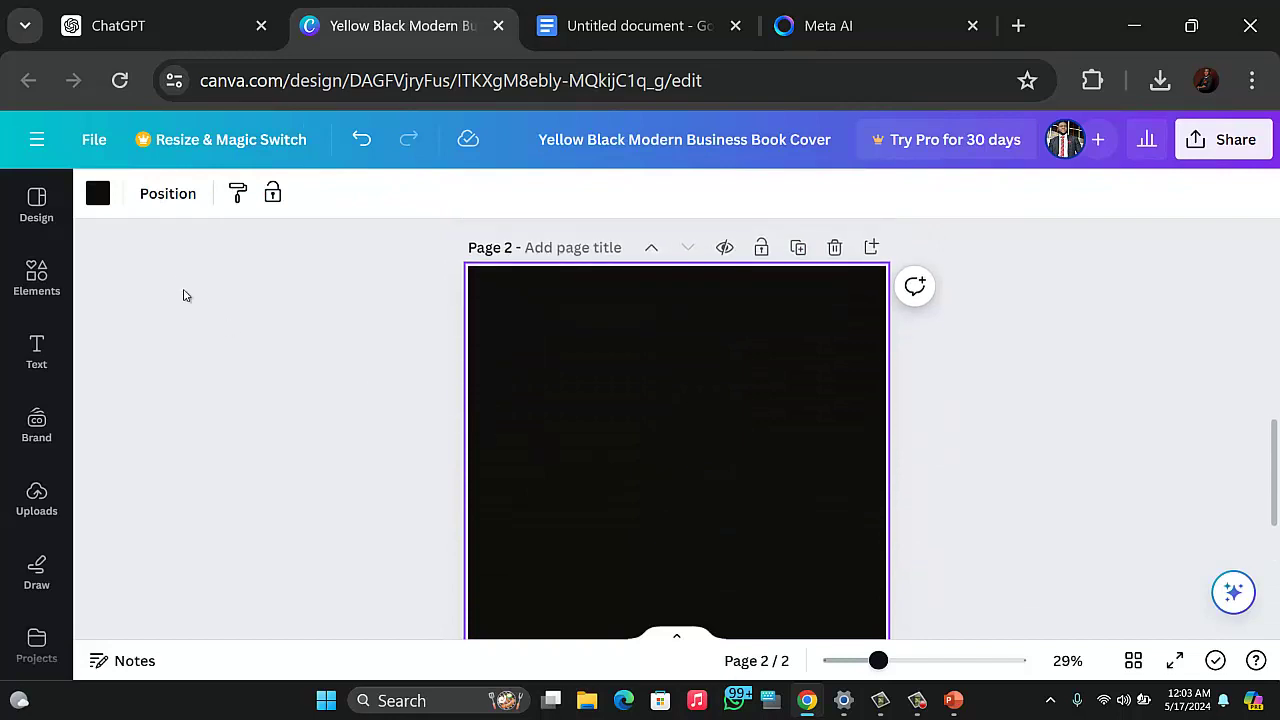
Step: Change the background of page 2 to the solid cream colour #FAEFD8
{"action": "left_click", "coordinate": [99, 196]}
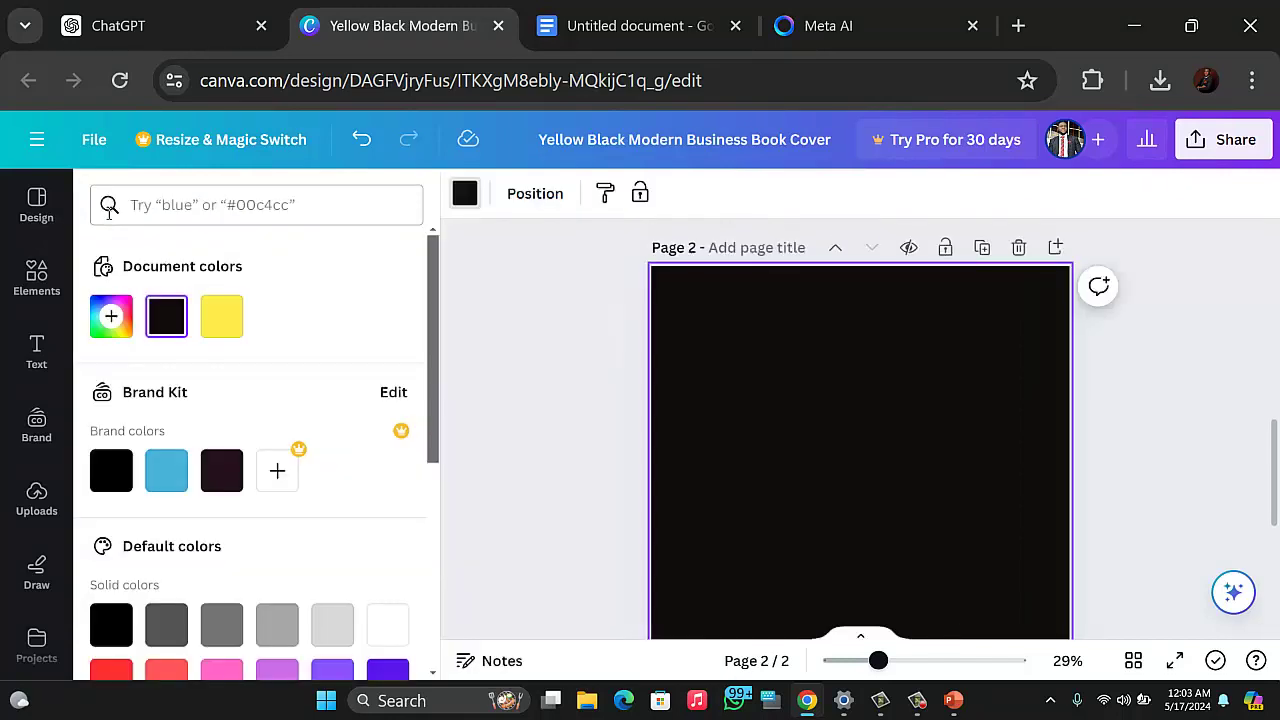
{"action": "left_click", "coordinate": [110, 315]}
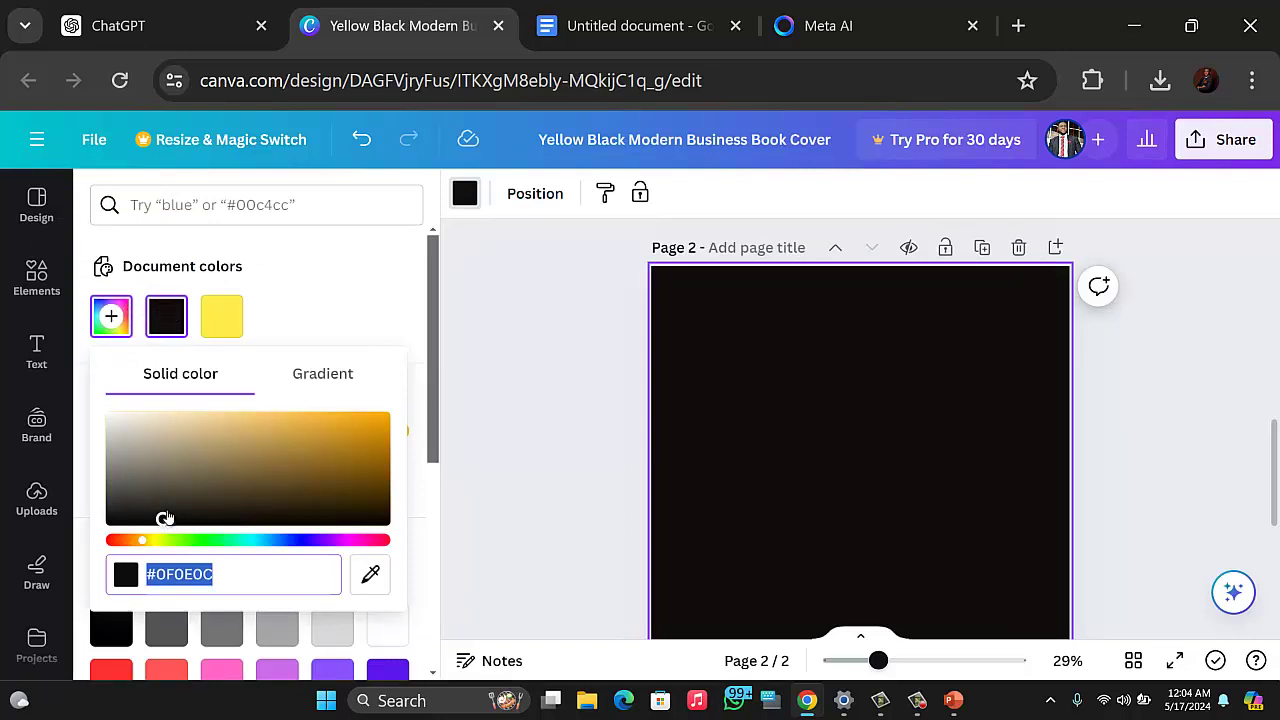
{"action": "left_click_drag", "start_coordinate": [164, 518], "coordinate": [100, 401]}
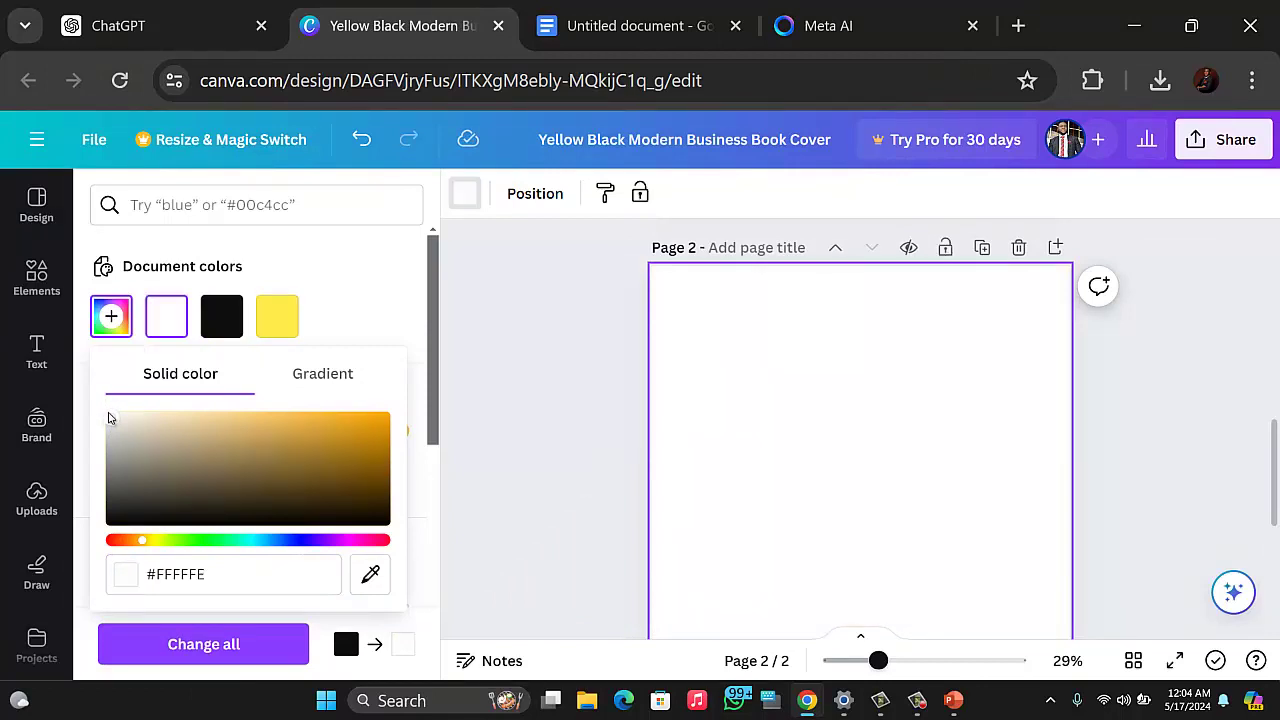
{"action": "left_click_drag", "start_coordinate": [109, 420], "coordinate": [144, 418]}
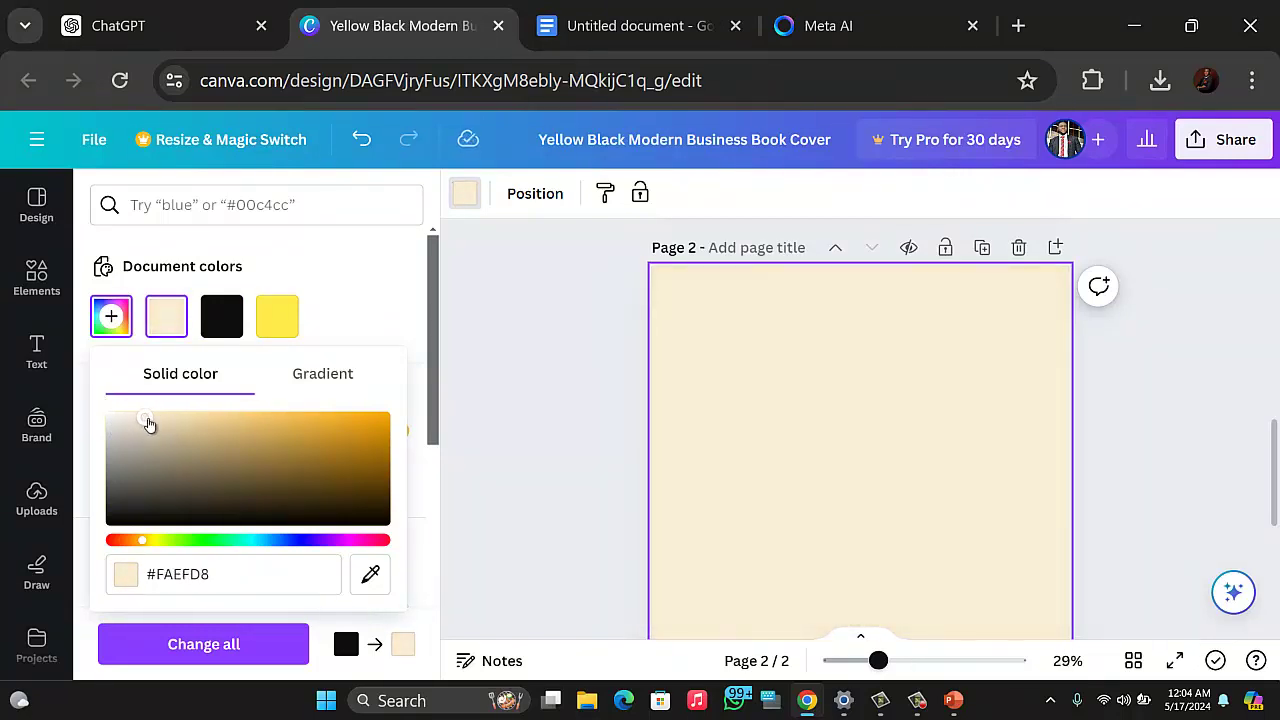
Step: Zoom out to 16% and look through the available text styles, including the full list of recently used ones
{"action": "scroll", "coordinate": [650, 560], "scroll_direction": "down", "scroll_amount": 1}
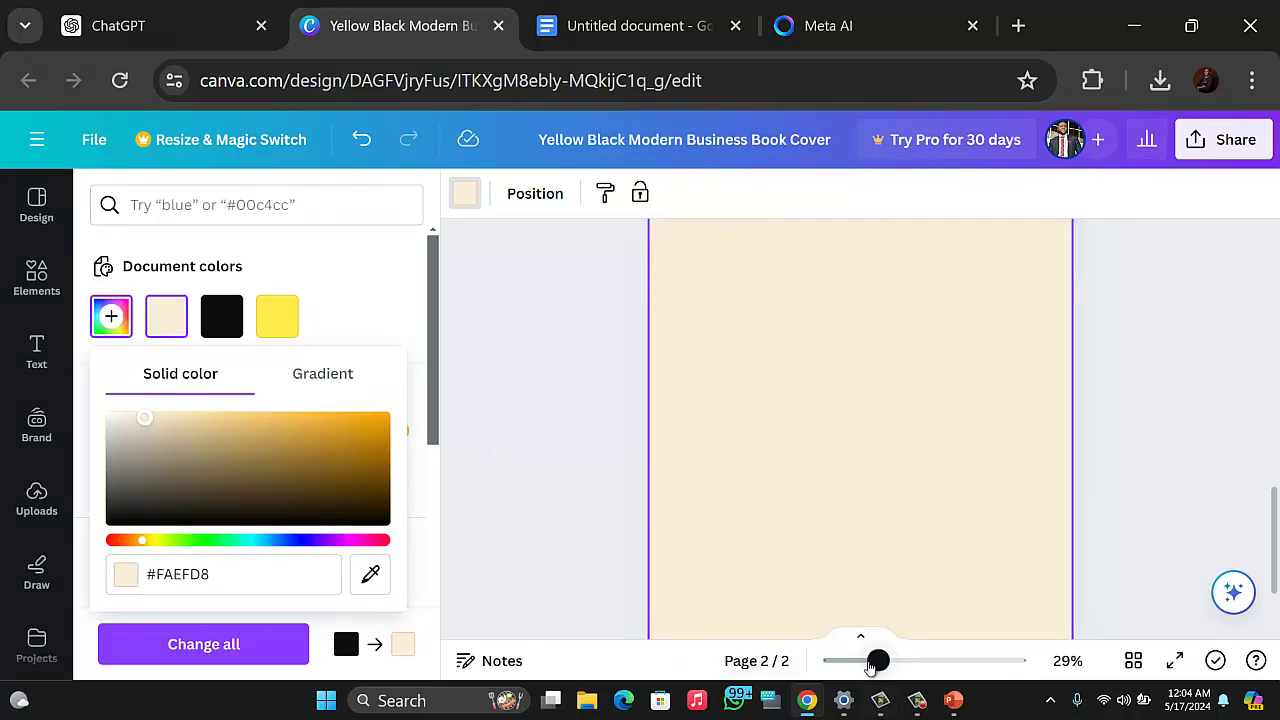
{"action": "left_click_drag", "start_coordinate": [878, 660], "coordinate": [848, 660]}
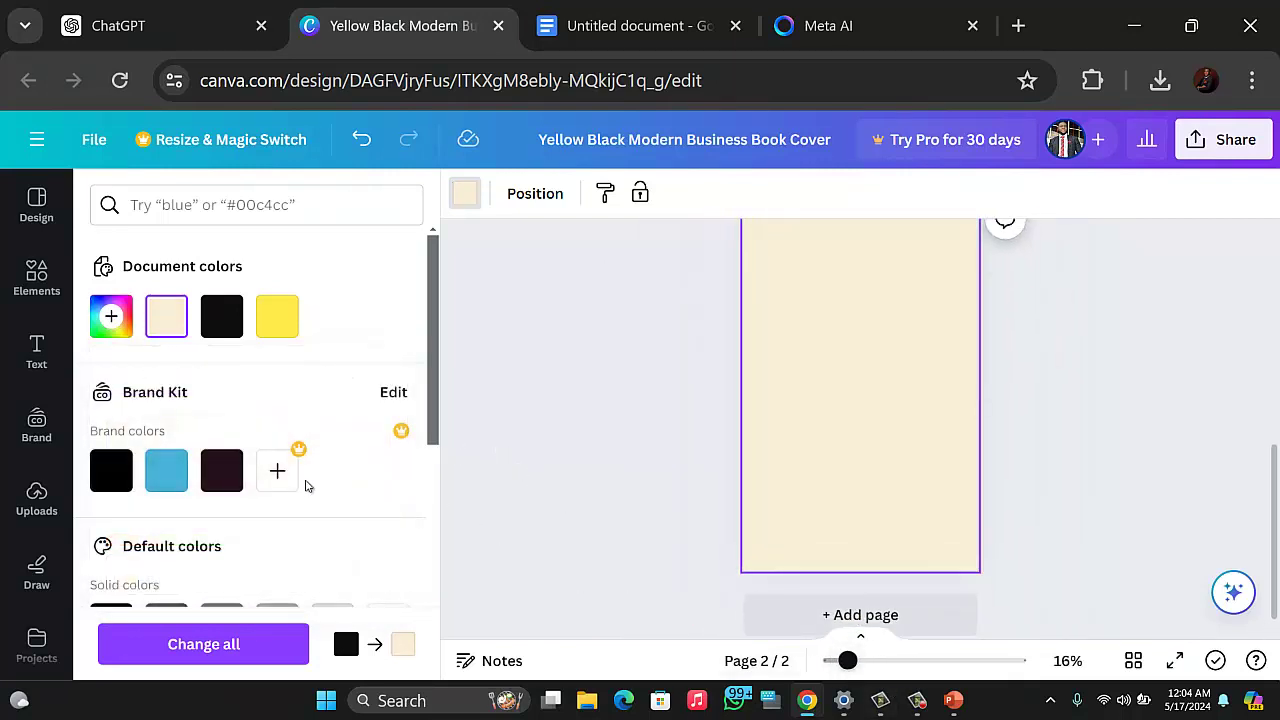
{"action": "scroll", "coordinate": [666, 411], "scroll_direction": "up", "scroll_amount": 3}
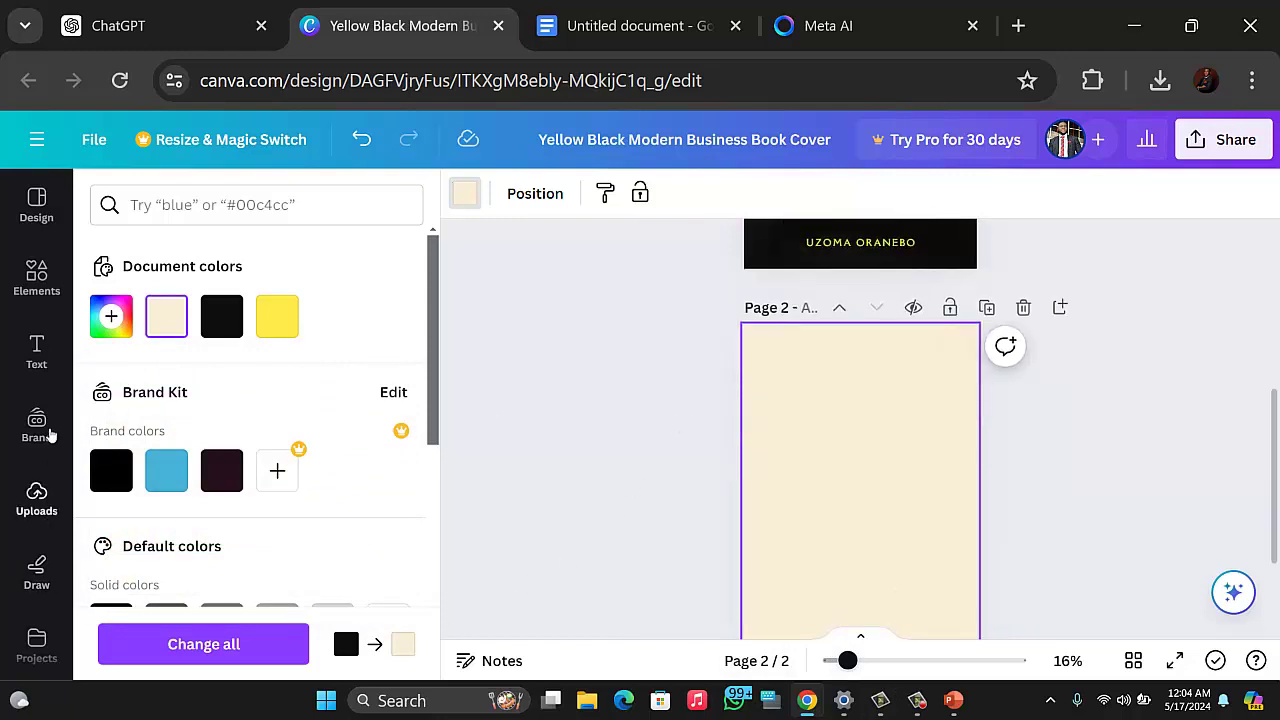
{"action": "left_click", "coordinate": [40, 365]}
{"action": "left_click", "coordinate": [40, 365]}
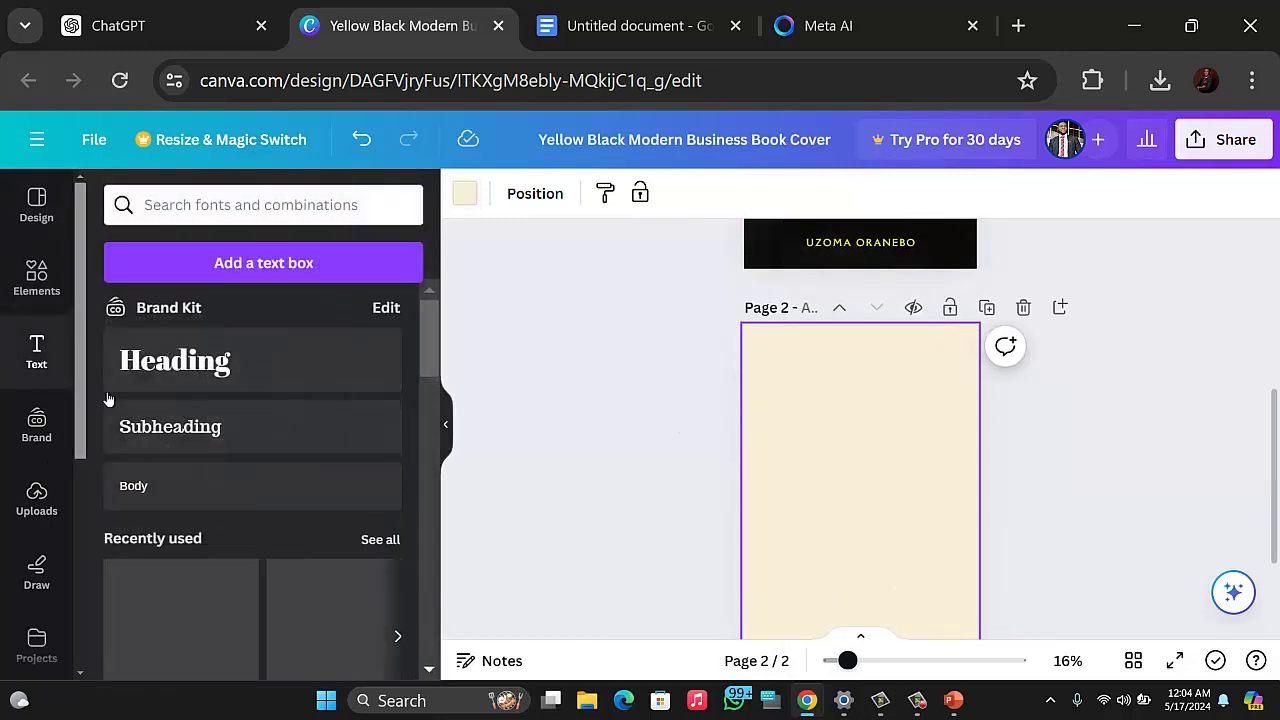
{"action": "scroll", "coordinate": [195, 435], "scroll_direction": "down", "scroll_amount": 3}
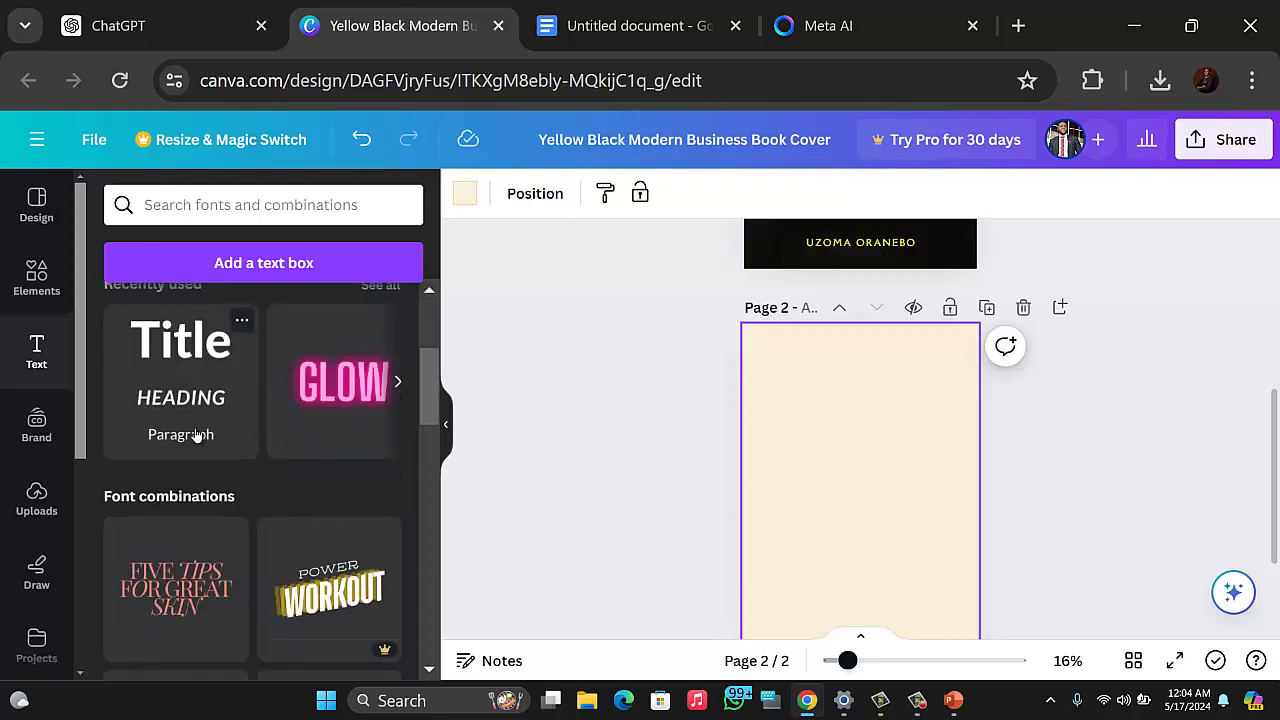
{"action": "scroll", "coordinate": [190, 450], "scroll_direction": "up", "scroll_amount": 2}
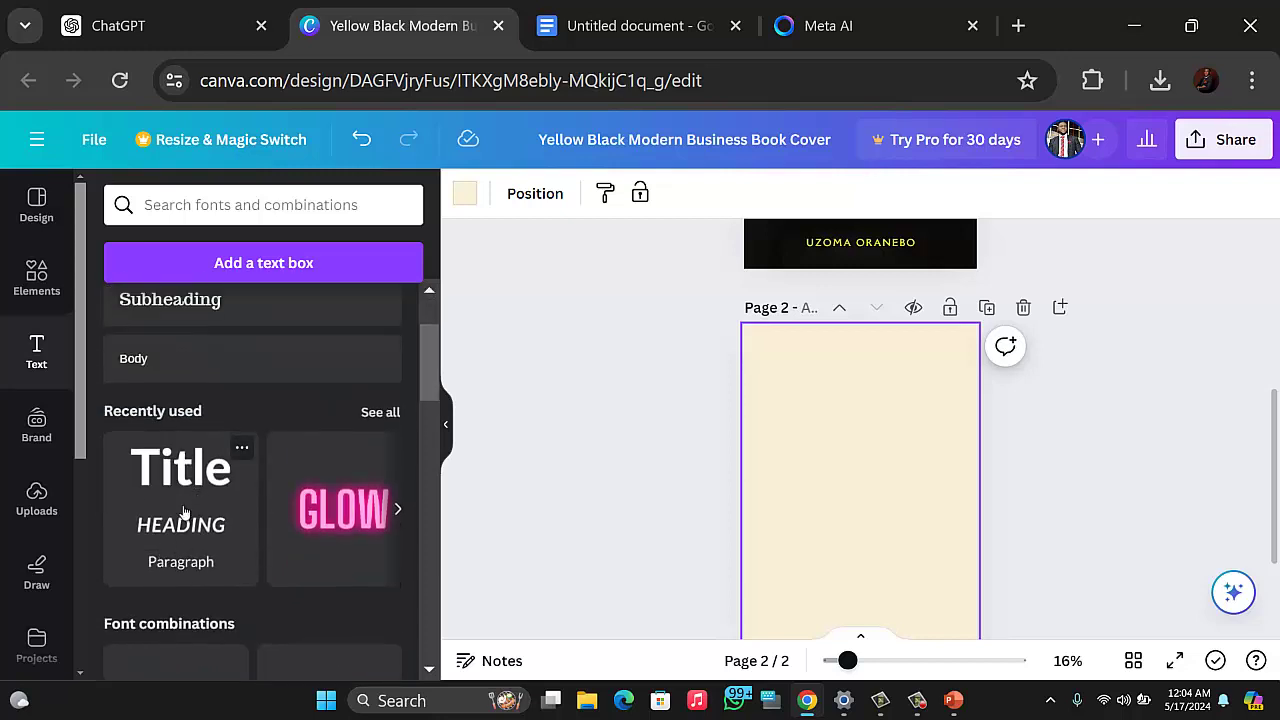
{"action": "scroll", "coordinate": [200, 512], "scroll_direction": "down", "scroll_amount": 2}
{"action": "scroll", "coordinate": [196, 507], "scroll_direction": "down", "scroll_amount": 3}
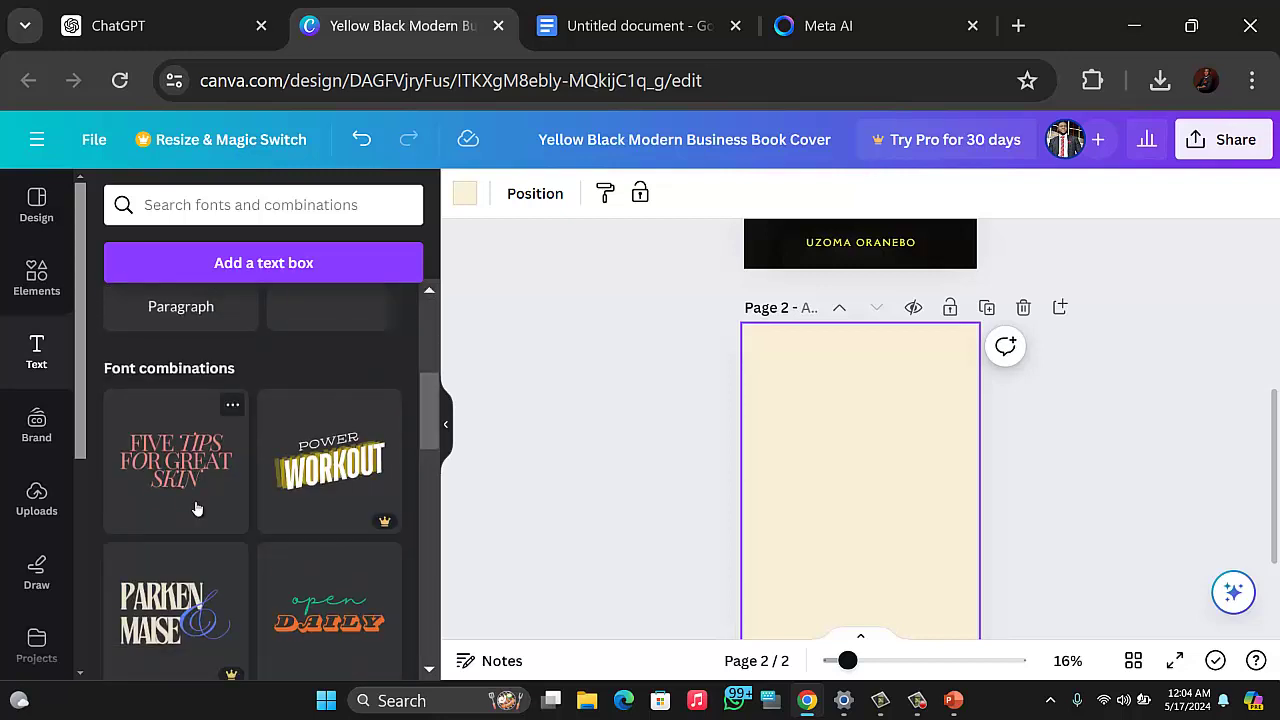
{"action": "scroll", "coordinate": [193, 496], "scroll_direction": "up", "scroll_amount": 4}
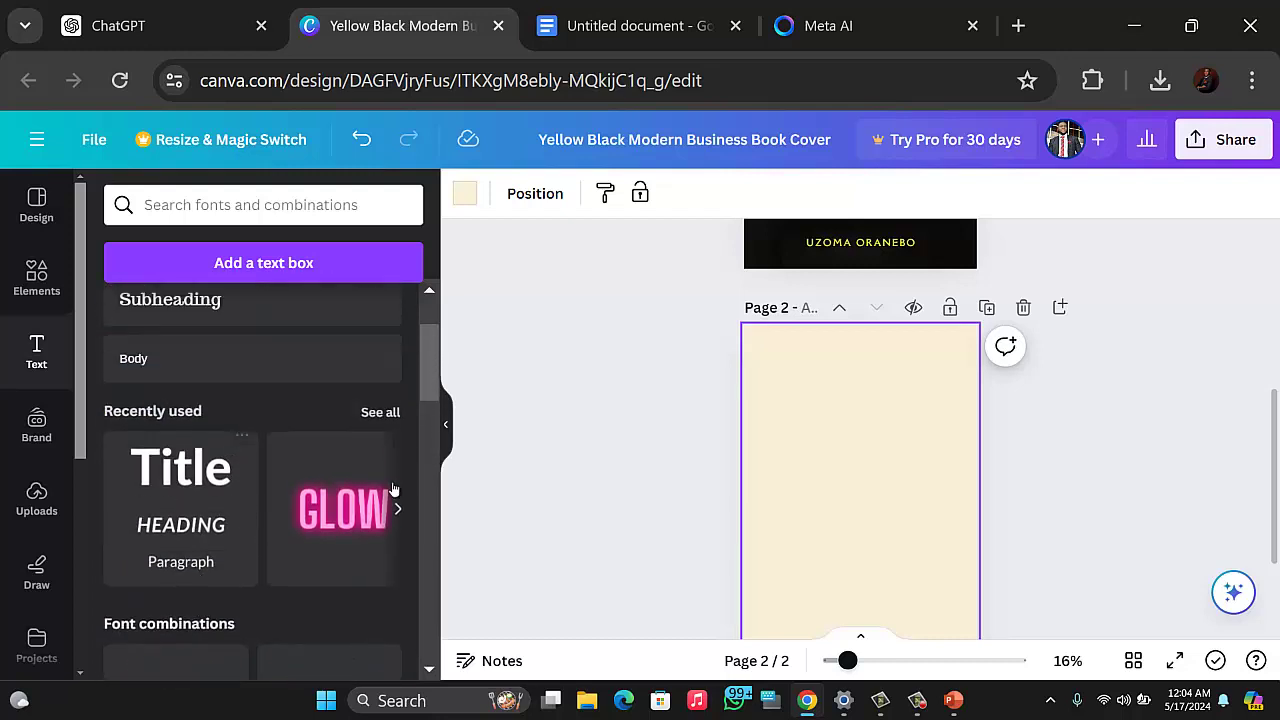
{"action": "left_click", "coordinate": [385, 421]}
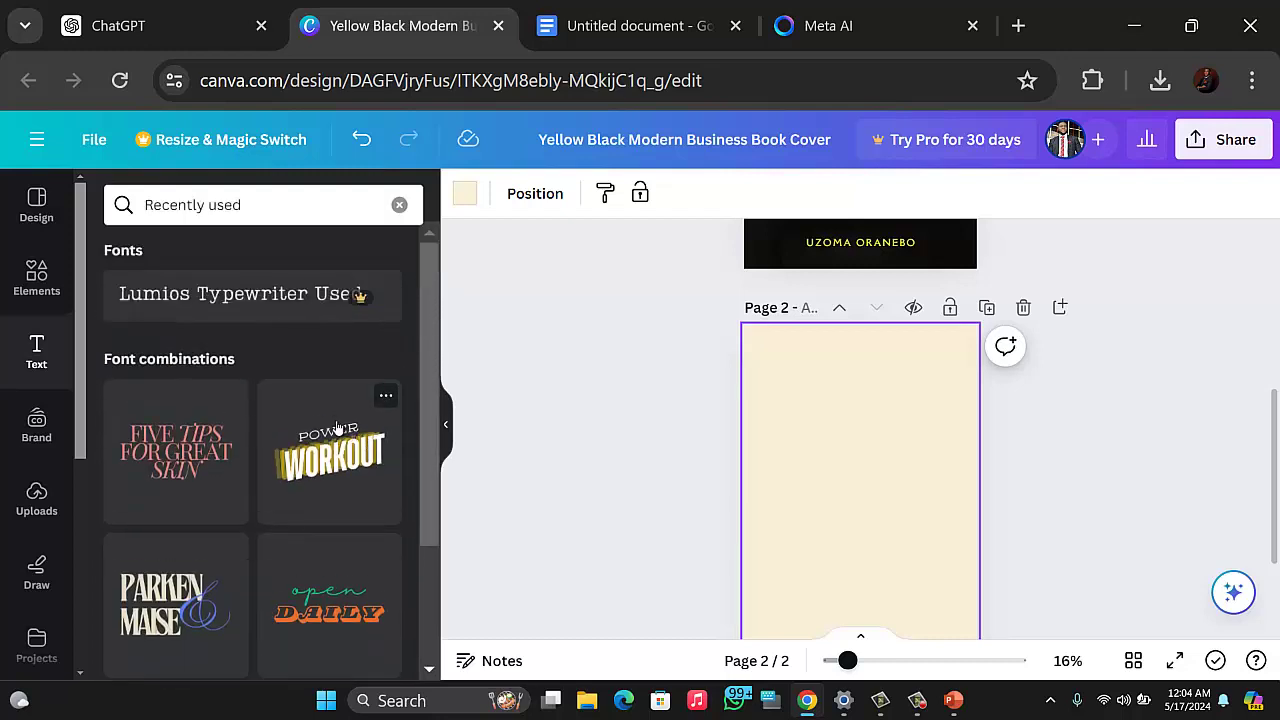
{"action": "scroll", "coordinate": [312, 440], "scroll_direction": "down", "scroll_amount": 3}
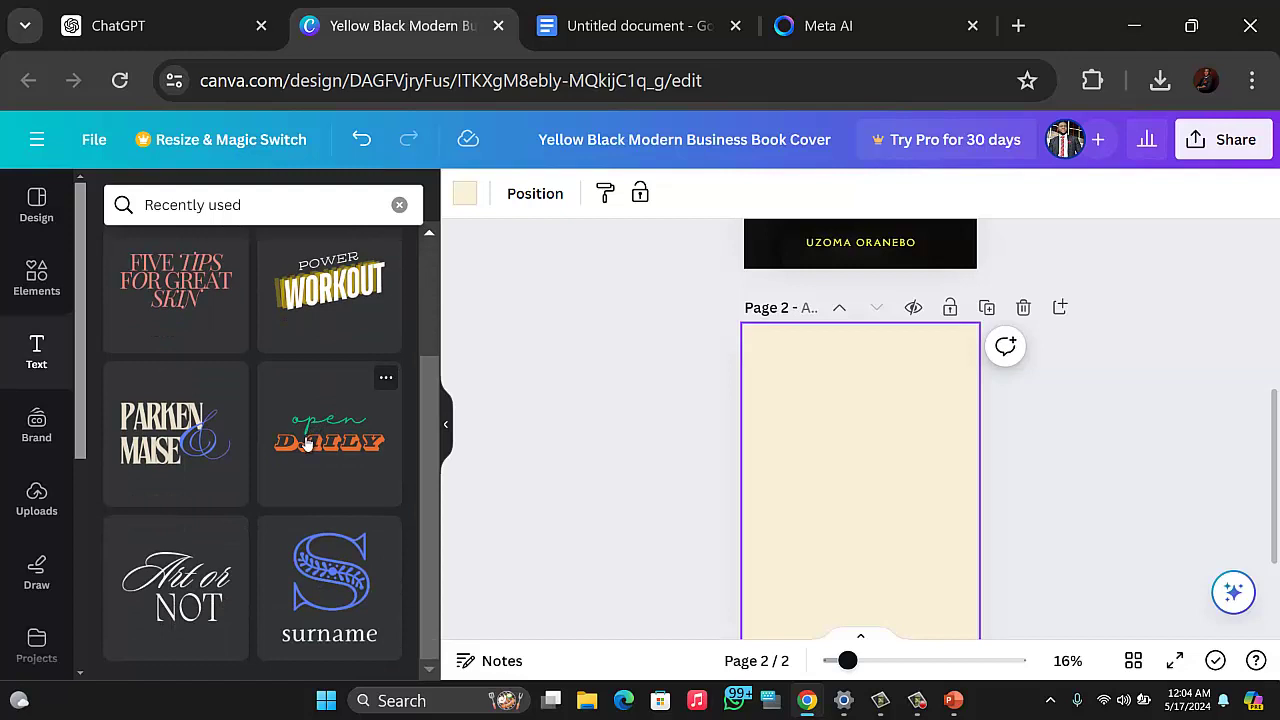
{"action": "scroll", "coordinate": [320, 518], "scroll_direction": "up", "scroll_amount": 3}
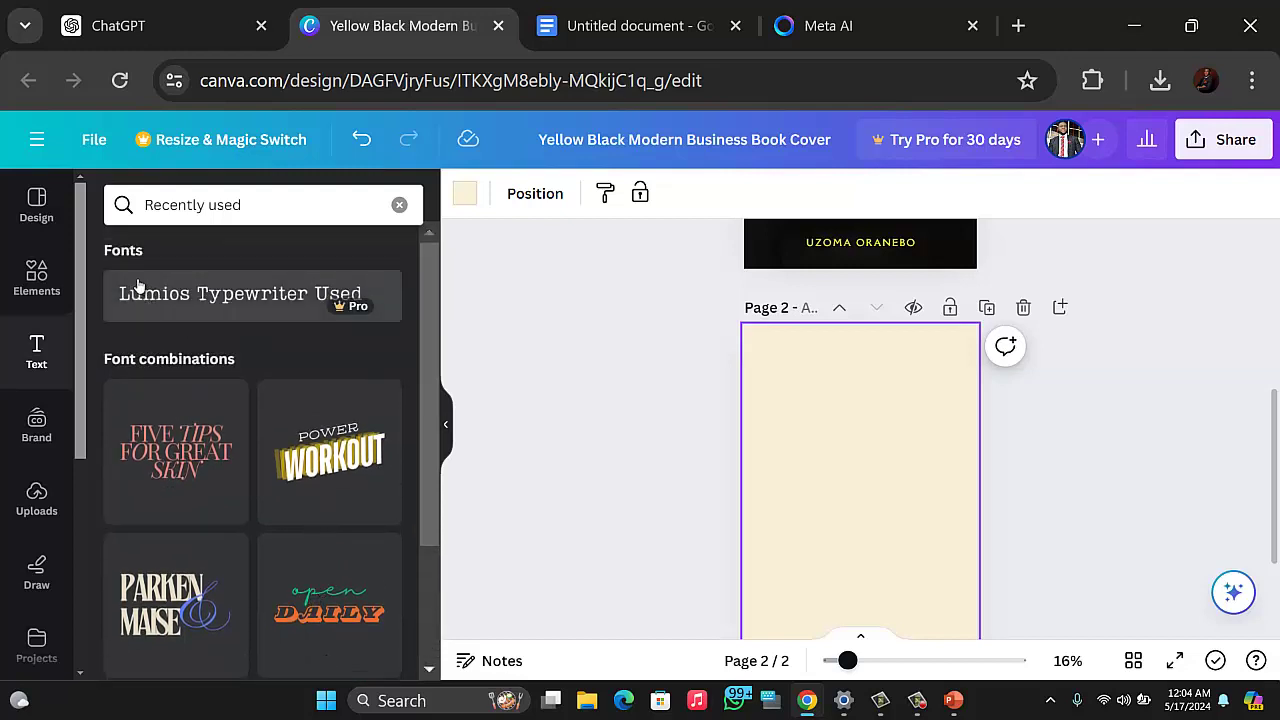
Step: Browse the font combinations and add the recently used Title, Heading and Paragraph combination to page 2
{"action": "left_click", "coordinate": [38, 345]}
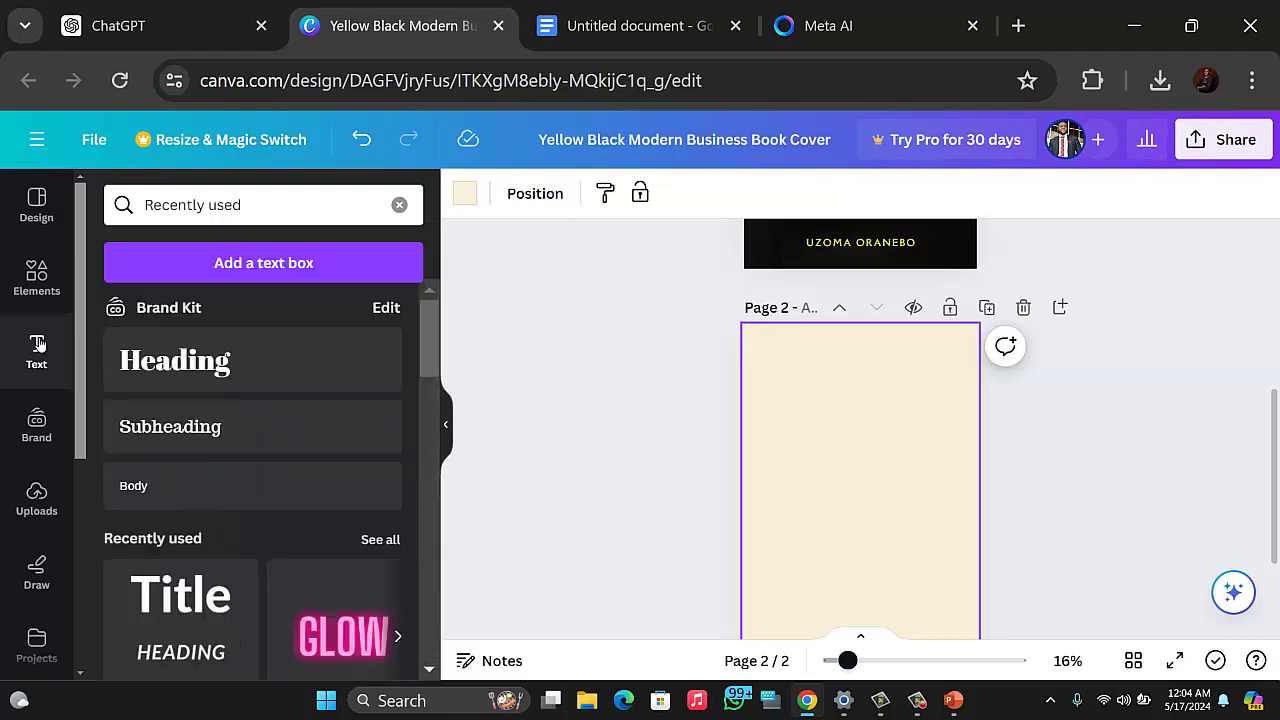
{"action": "scroll", "coordinate": [236, 494], "scroll_direction": "down", "scroll_amount": 3}
{"action": "scroll", "coordinate": [236, 494], "scroll_direction": "down", "scroll_amount": 10}
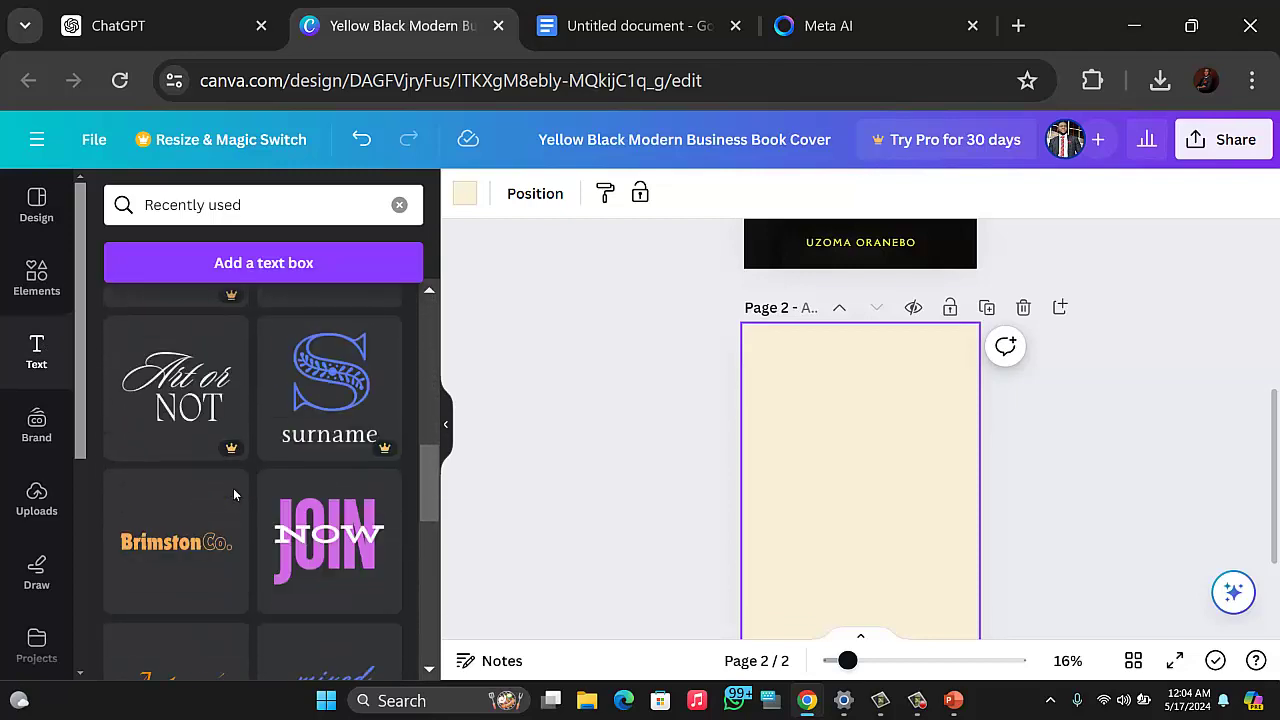
{"action": "scroll", "coordinate": [231, 494], "scroll_direction": "down", "scroll_amount": 10}
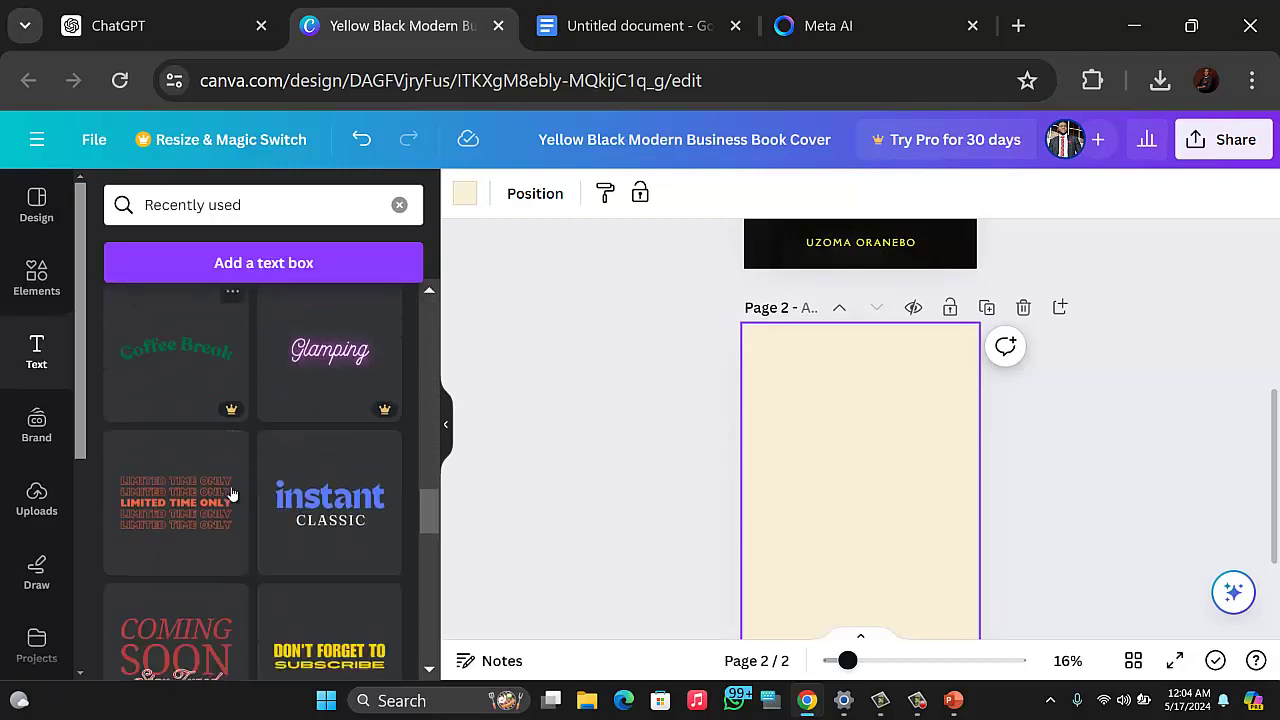
{"action": "scroll", "coordinate": [231, 494], "scroll_direction": "down", "scroll_amount": 10}
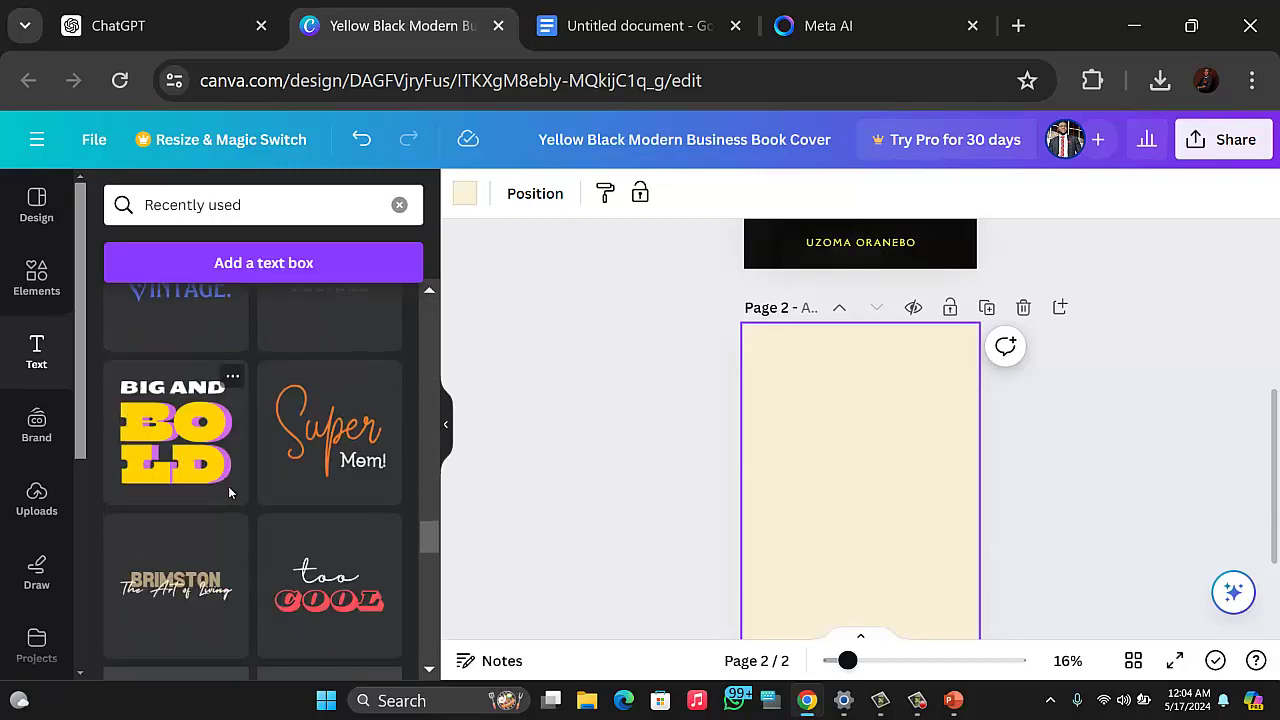
{"action": "scroll", "coordinate": [229, 494], "scroll_direction": "down", "scroll_amount": 10}
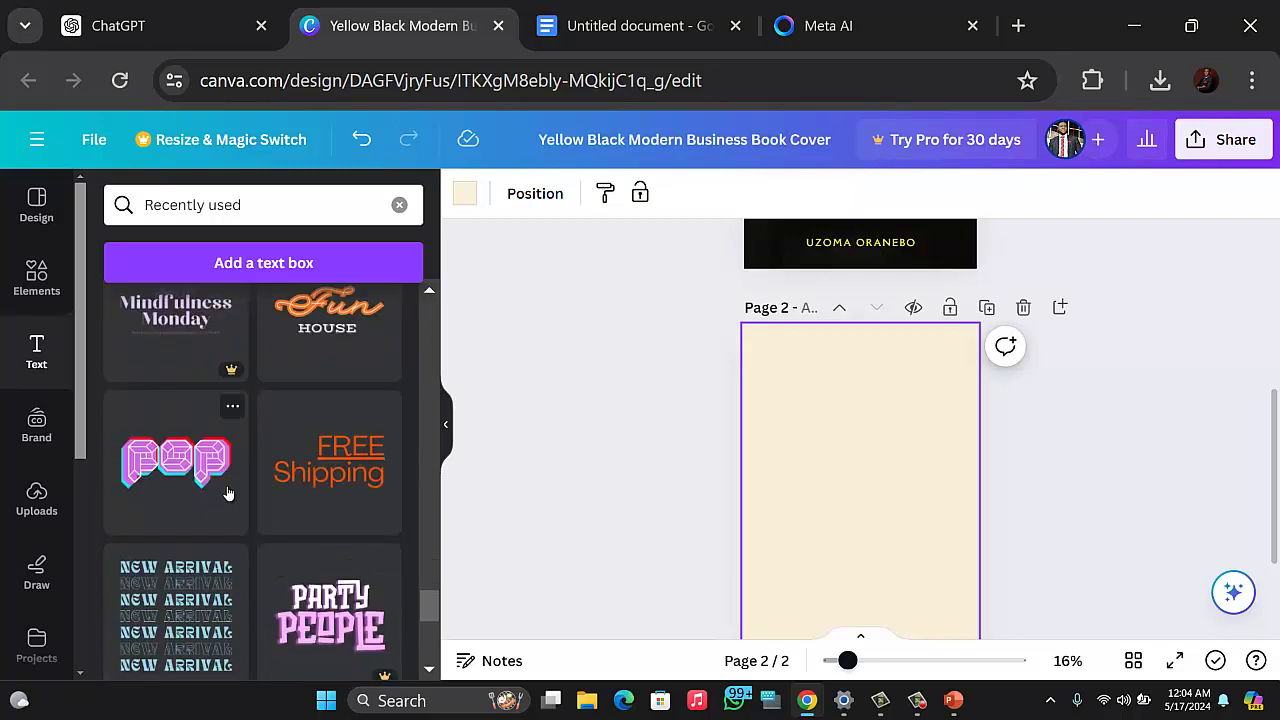
{"action": "scroll", "coordinate": [229, 494], "scroll_direction": "up", "scroll_amount": 10}
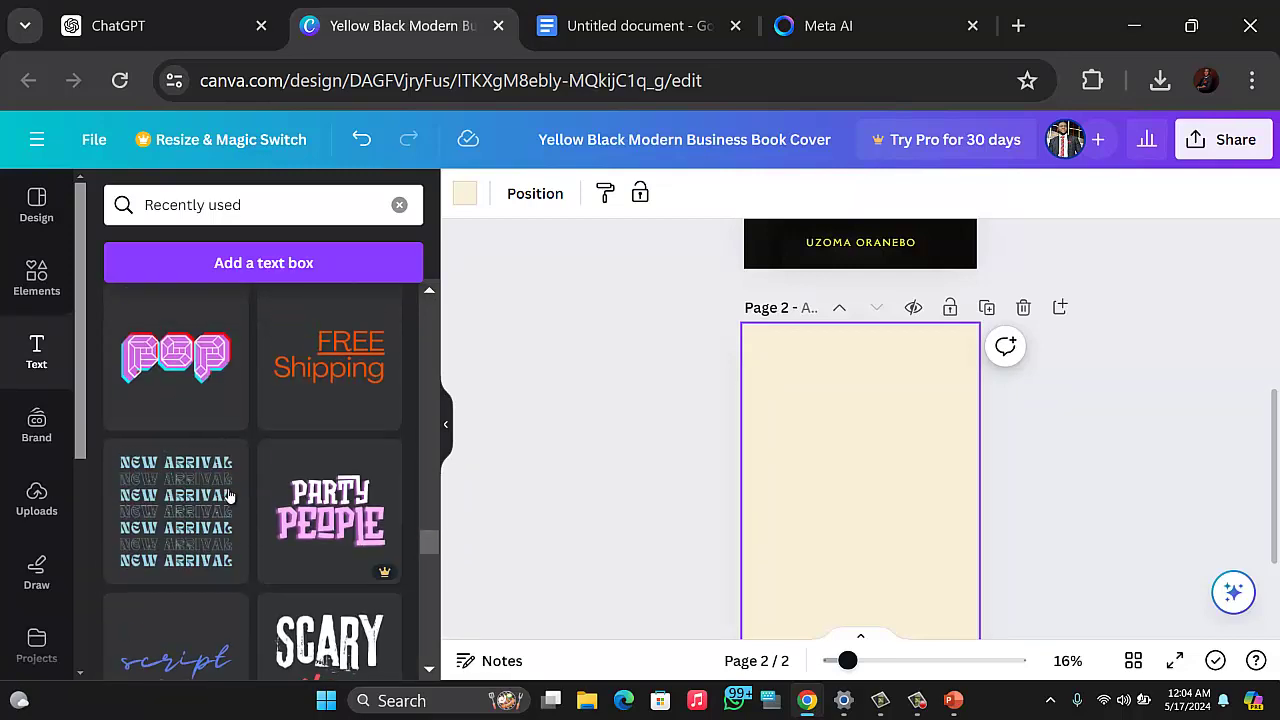
{"action": "scroll", "coordinate": [228, 496], "scroll_direction": "up", "scroll_amount": 10}
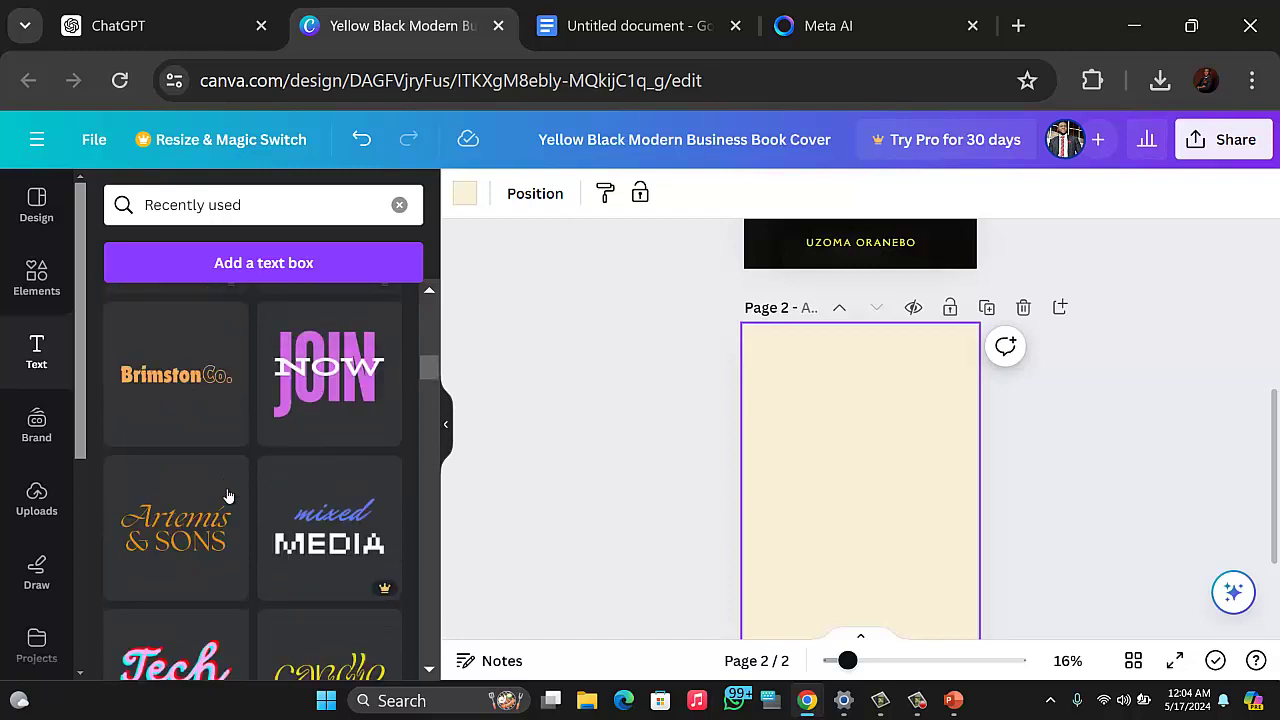
{"action": "scroll", "coordinate": [228, 496], "scroll_direction": "down", "scroll_amount": 2}
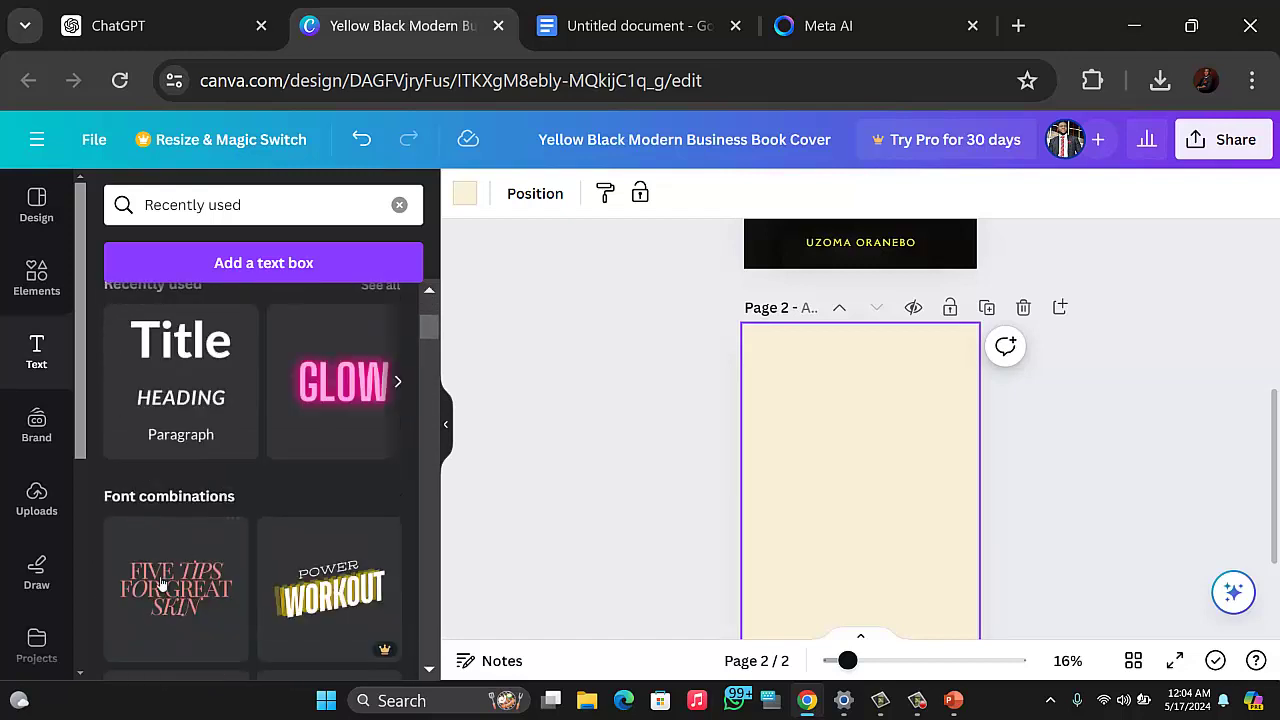
{"action": "left_click", "coordinate": [176, 398]}
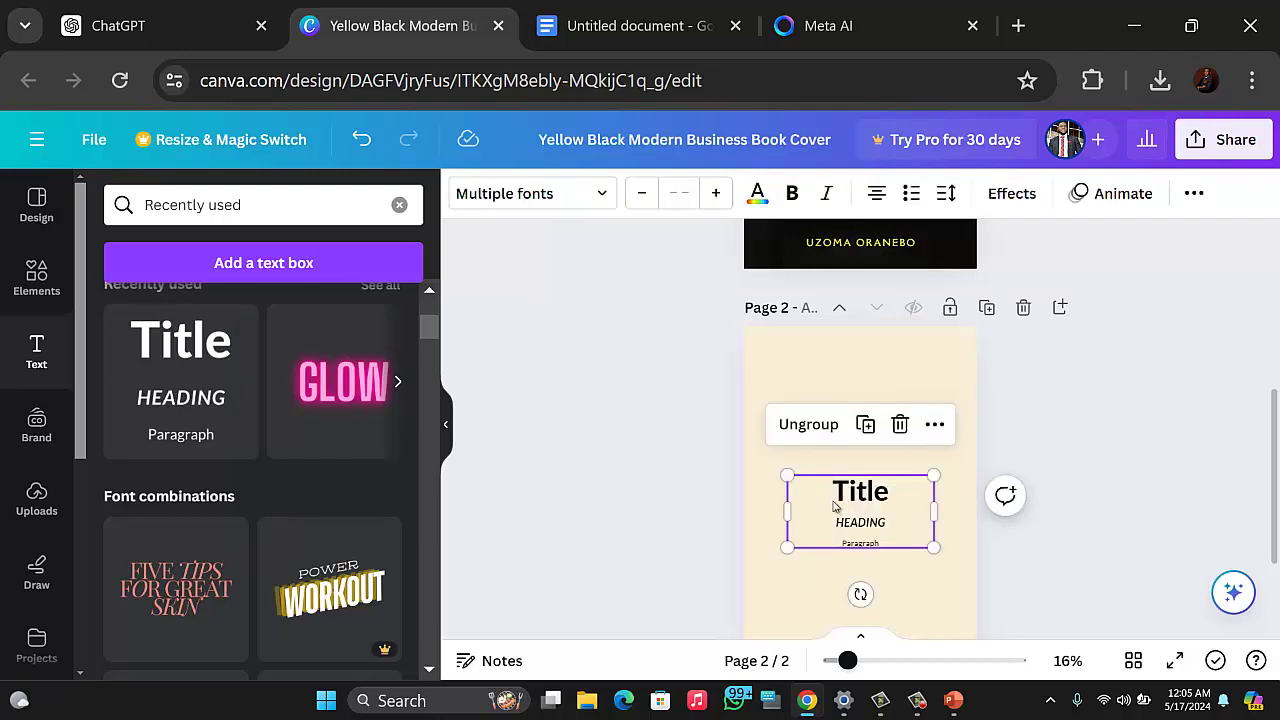
Step: Examine the fonts and sizes of the title, heading and paragraph lines and their placement on page 2
{"action": "left_click", "coordinate": [877, 498]}
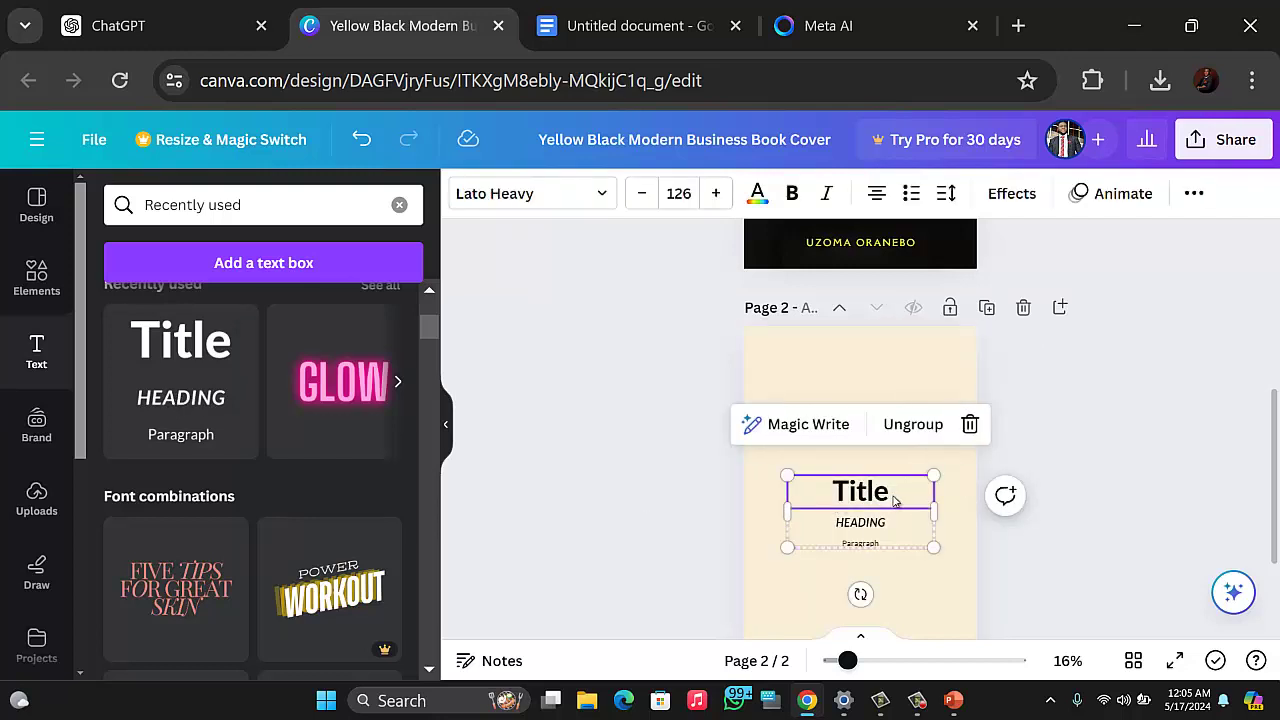
{"action": "left_click", "coordinate": [893, 524]}
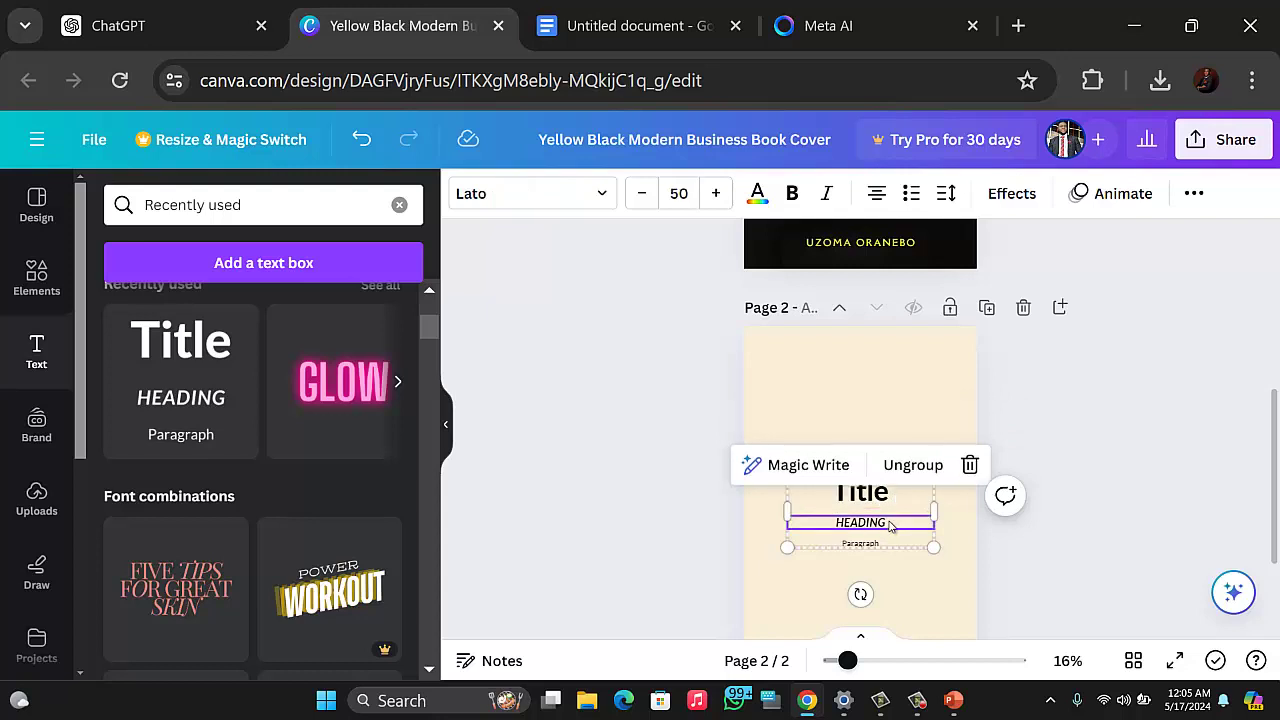
{"action": "left_click", "coordinate": [876, 549]}
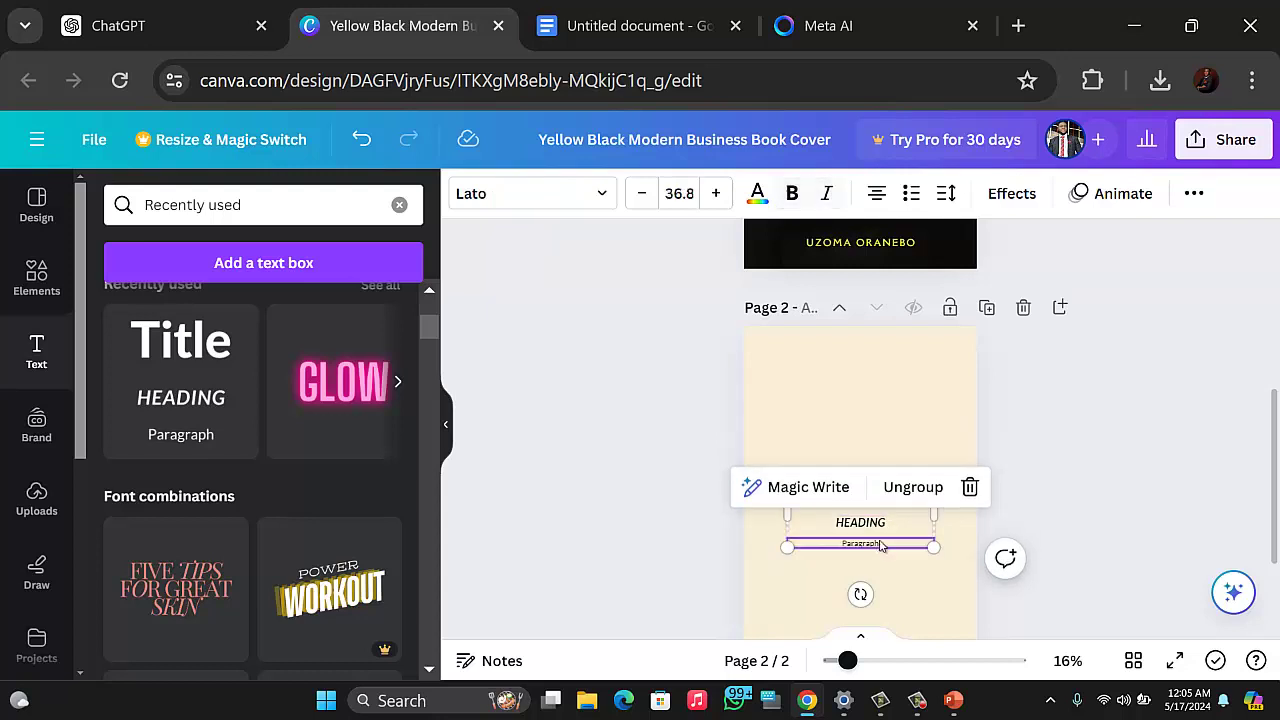
{"action": "scroll", "coordinate": [1045, 548], "scroll_direction": "up", "scroll_amount": 2}
{"action": "scroll", "coordinate": [1047, 548], "scroll_direction": "down", "scroll_amount": 4}
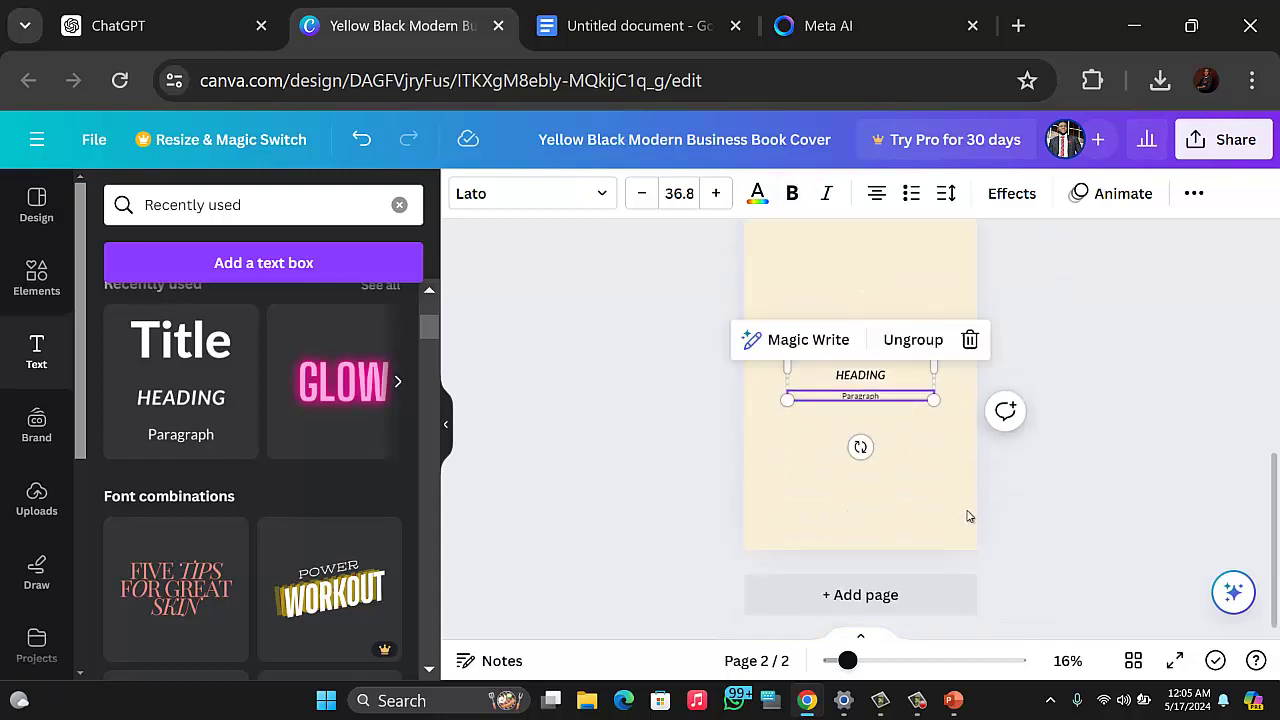
{"action": "scroll", "coordinate": [930, 460], "scroll_direction": "up", "scroll_amount": 3}
{"action": "scroll", "coordinate": [890, 450], "scroll_direction": "down", "scroll_amount": 3}
{"action": "scroll", "coordinate": [877, 390], "scroll_direction": "up", "scroll_amount": 2}
{"action": "scroll", "coordinate": [878, 388], "scroll_direction": "down", "scroll_amount": 2}
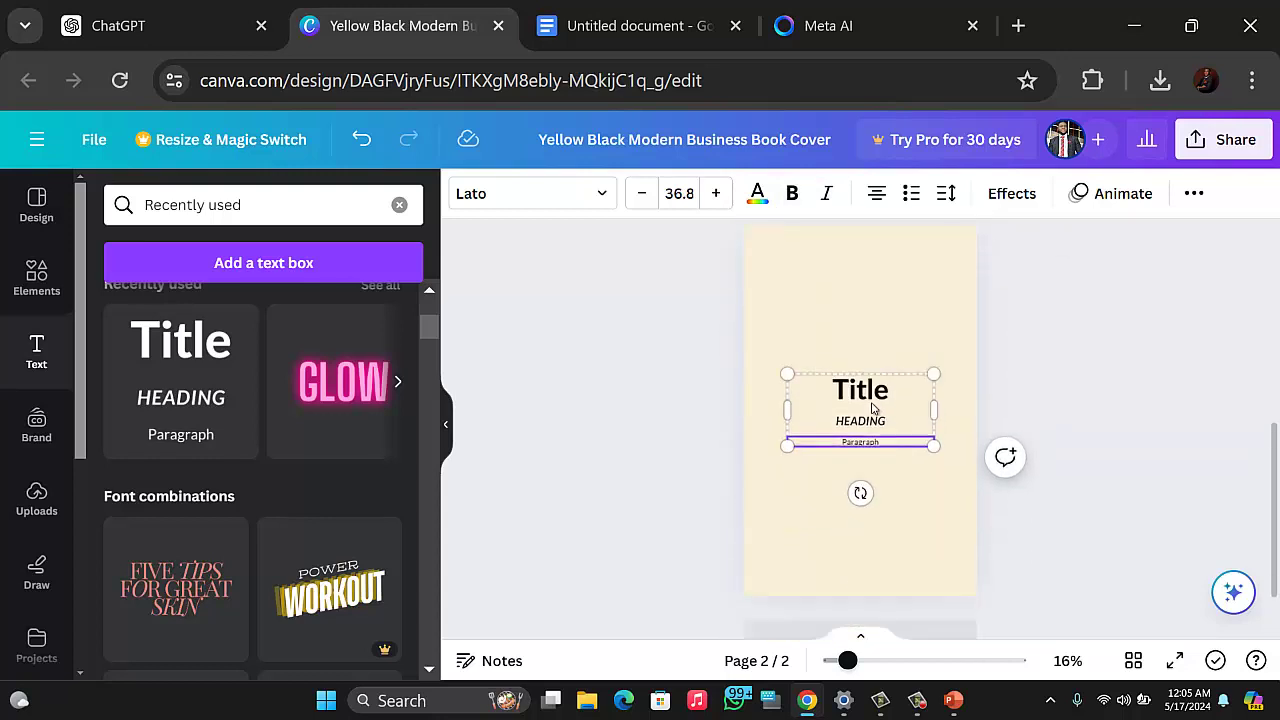
Step: Ungroup the text combination and move its title, heading and paragraph together slightly higher on page 2
{"action": "left_click", "coordinate": [880, 349], "text": "shift"}
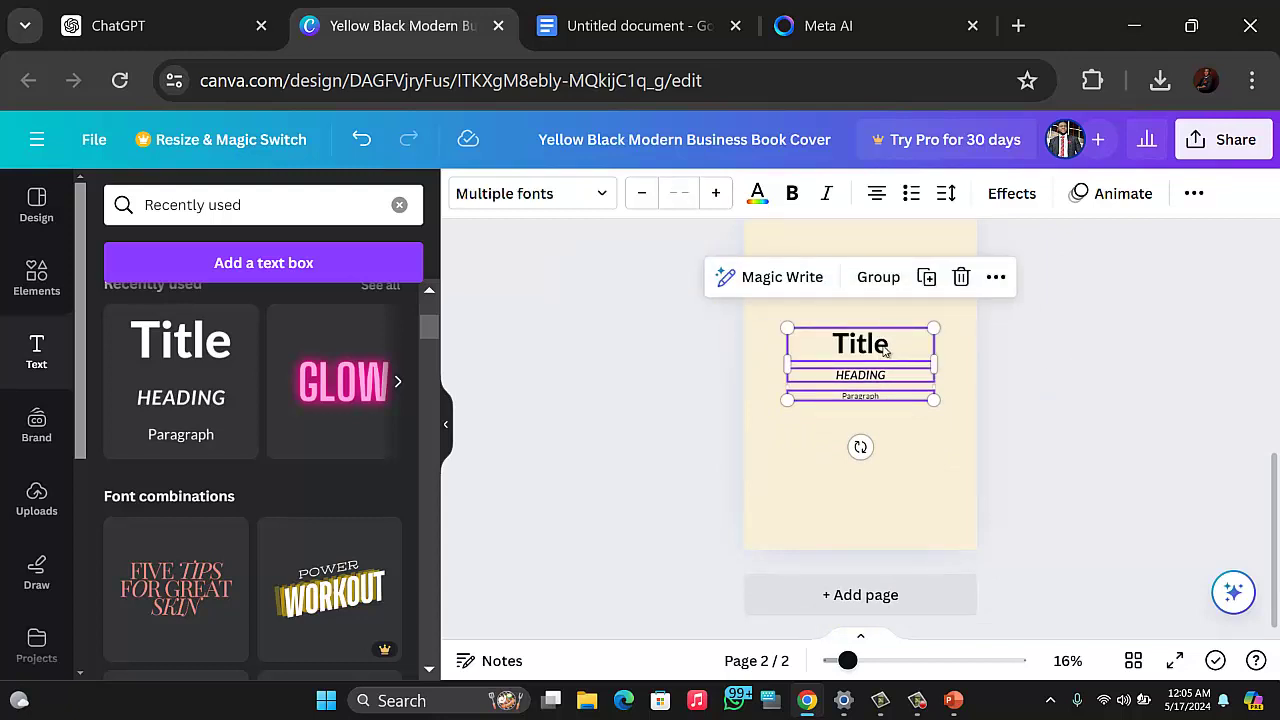
{"action": "left_click_drag", "start_coordinate": [845, 368], "coordinate": [858, 340]}
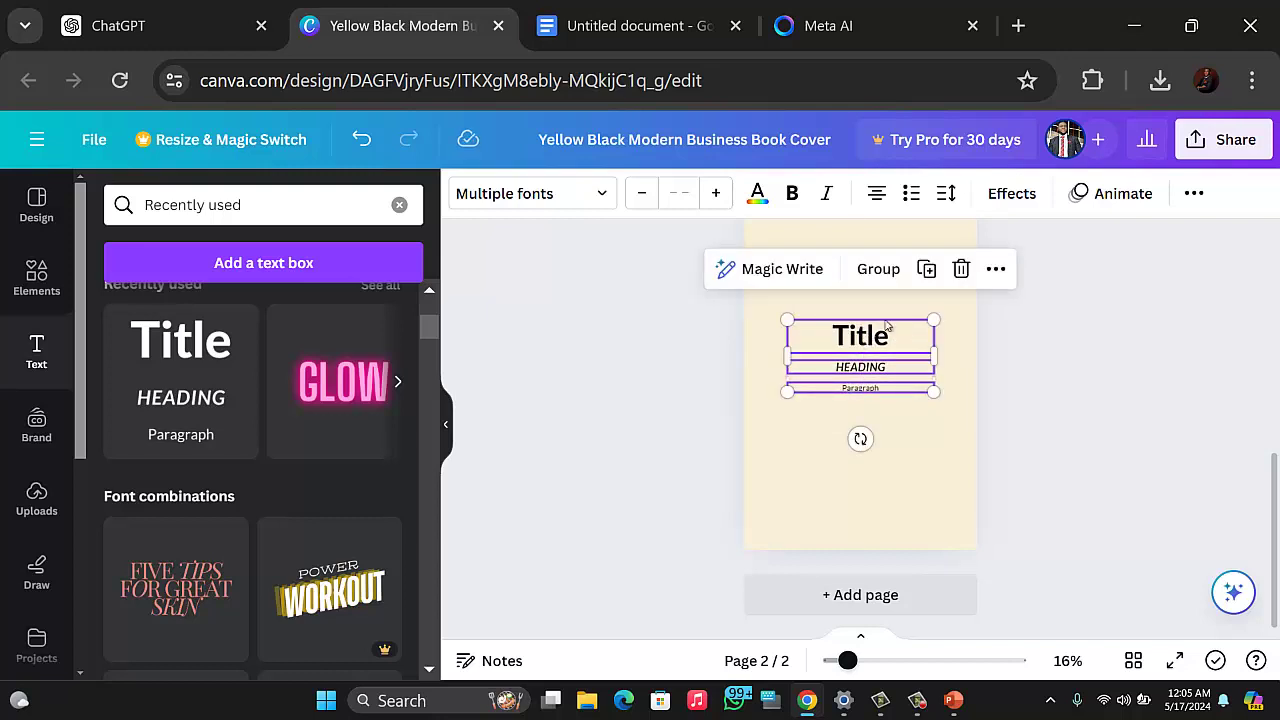
{"action": "left_click", "coordinate": [890, 385]}
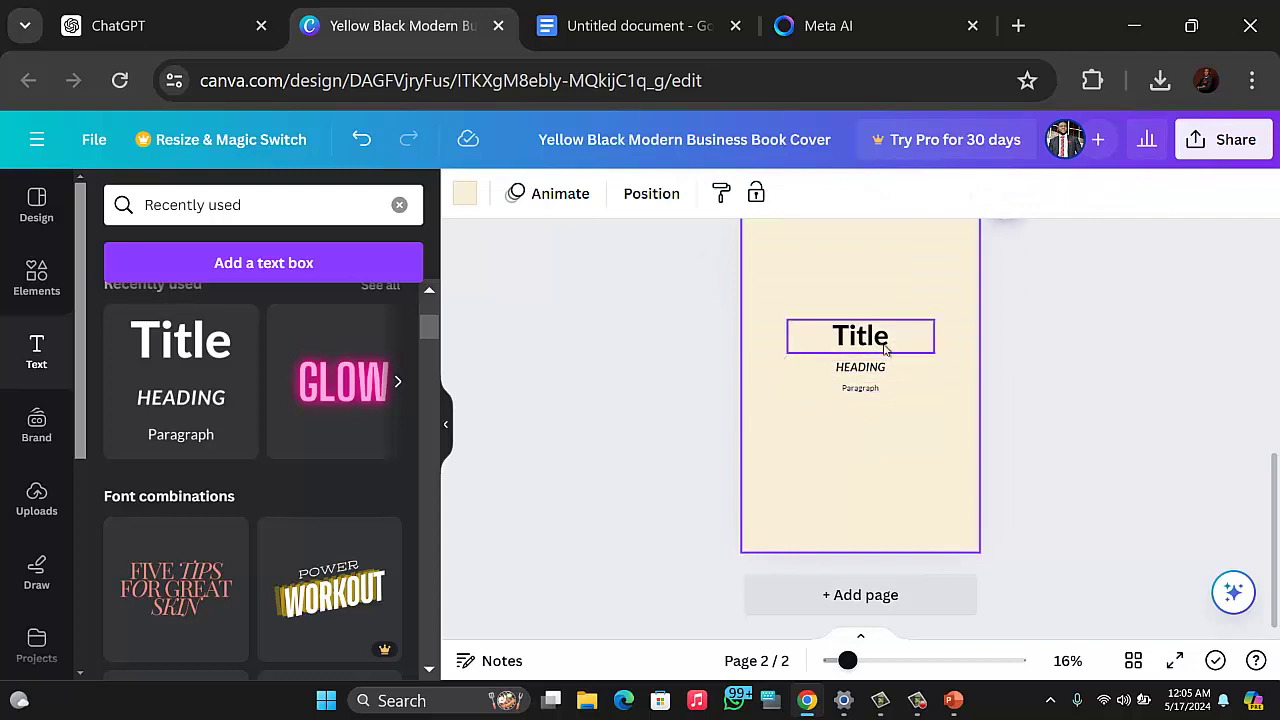
Step: Copy the title "Introduction to Copywriting for Beginners" without its asterisks from the Google Docs document for the Title line on page 2
{"action": "left_click", "coordinate": [884, 343]}
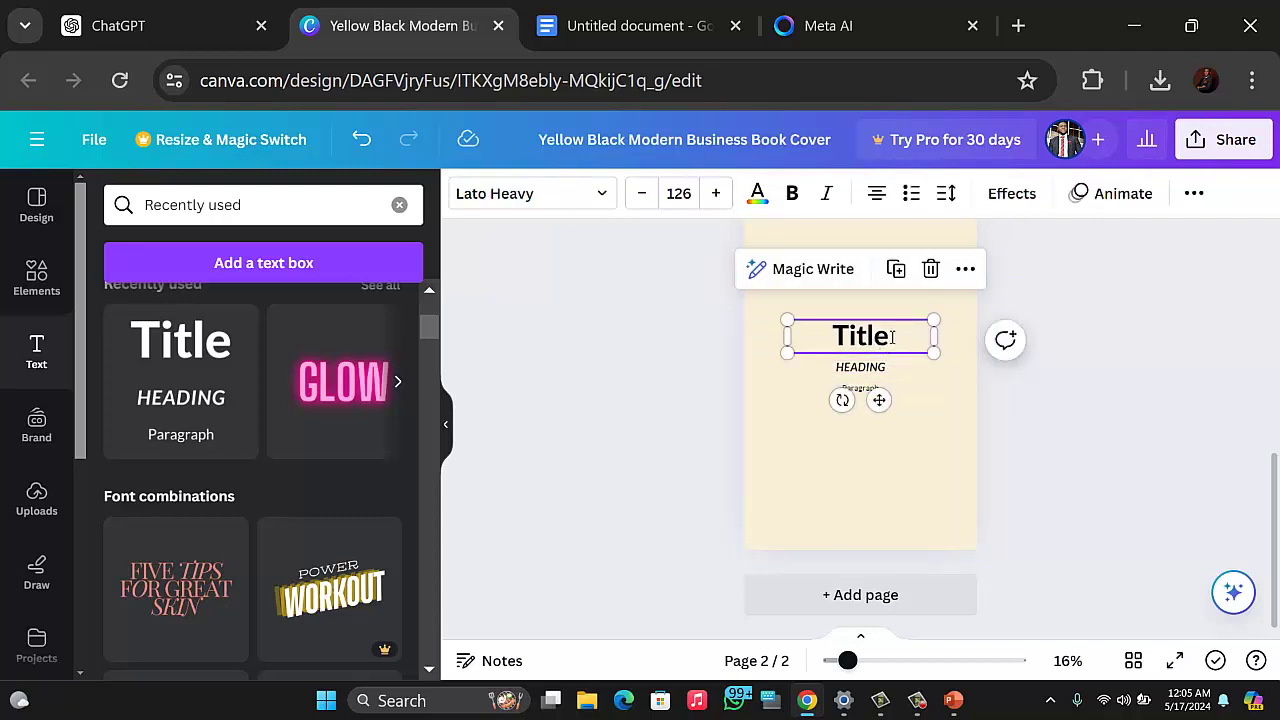
{"action": "double_click", "coordinate": [893, 337]}
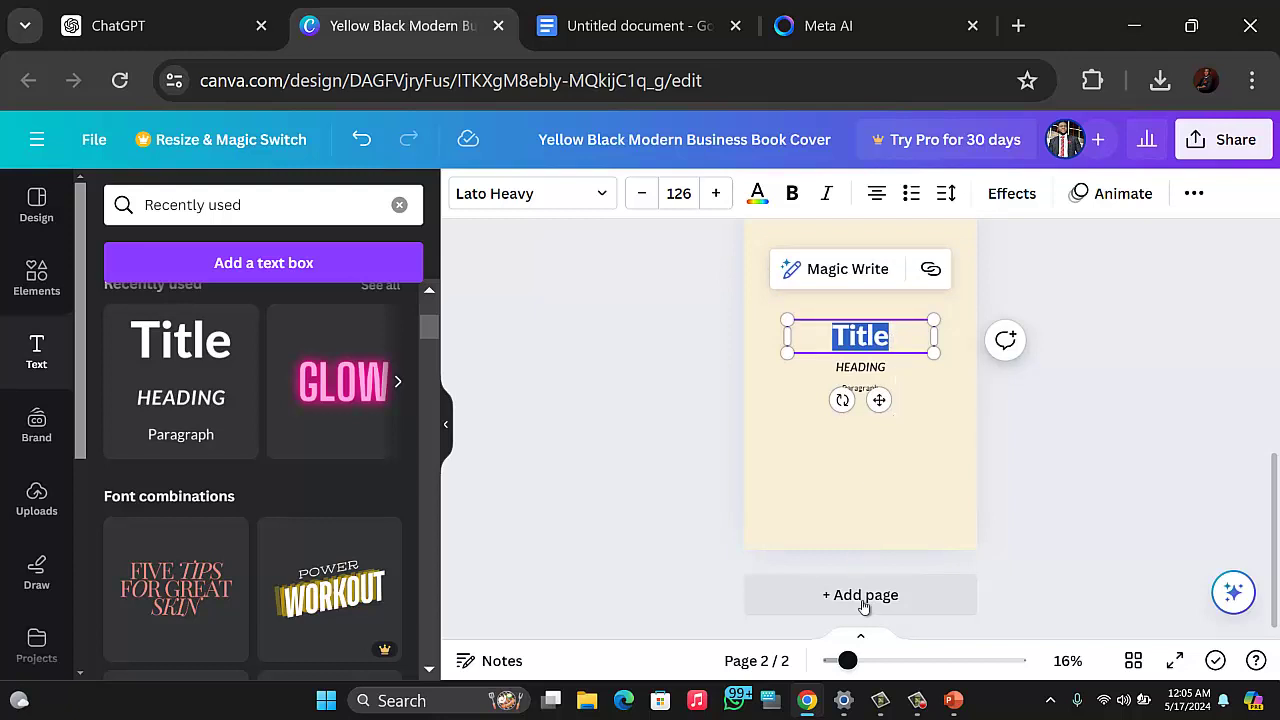
{"action": "left_click", "coordinate": [656, 30]}
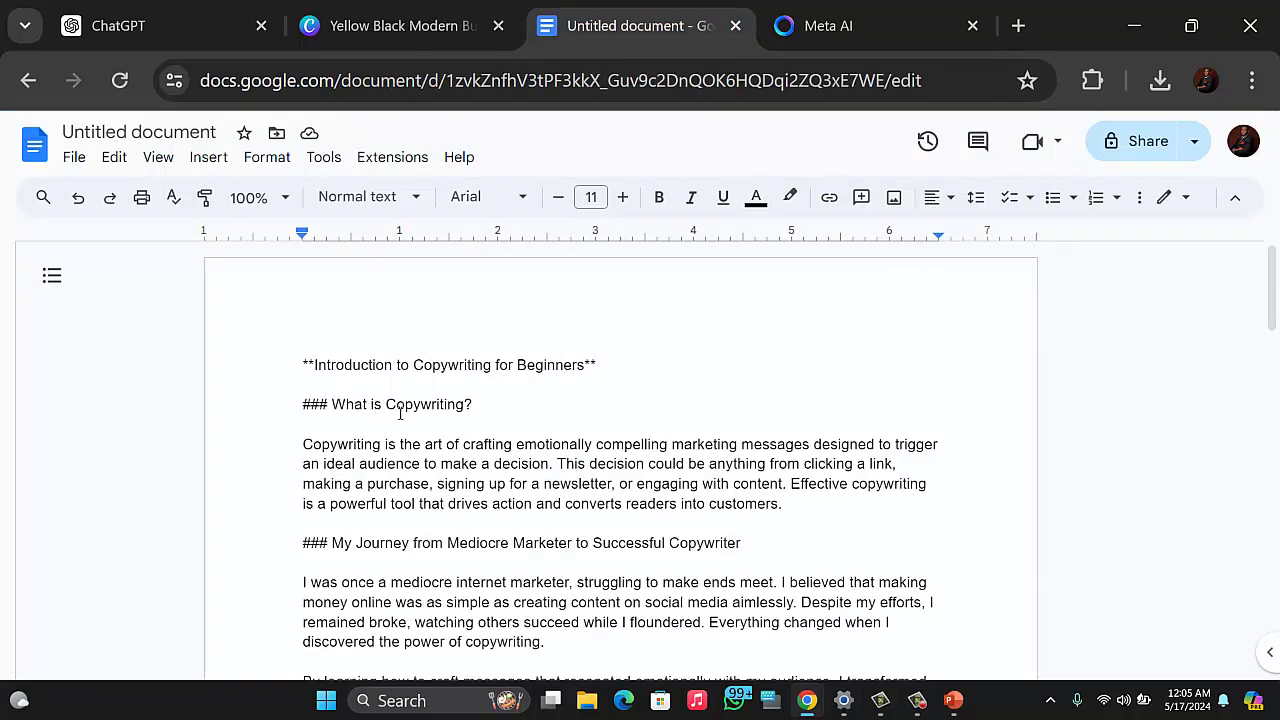
{"action": "left_click_drag", "start_coordinate": [603, 364], "coordinate": [486, 370]}
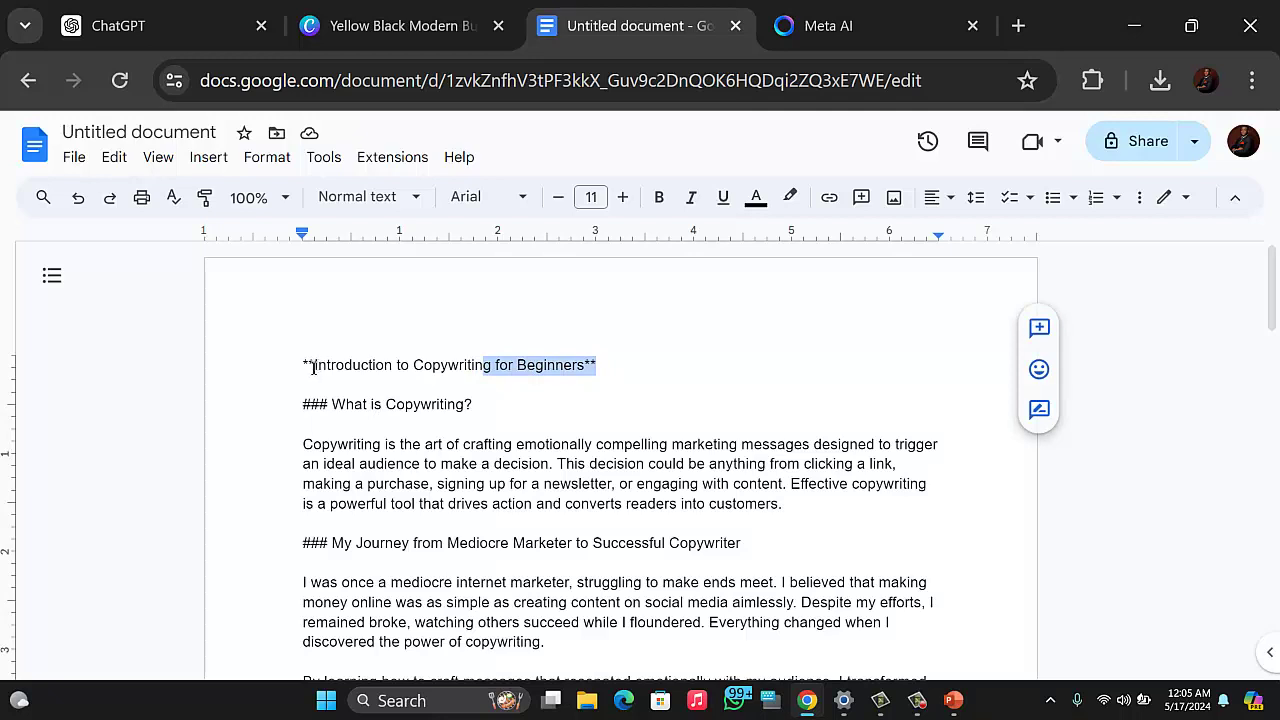
{"action": "left_click_drag", "start_coordinate": [313, 368], "coordinate": [496, 382]}
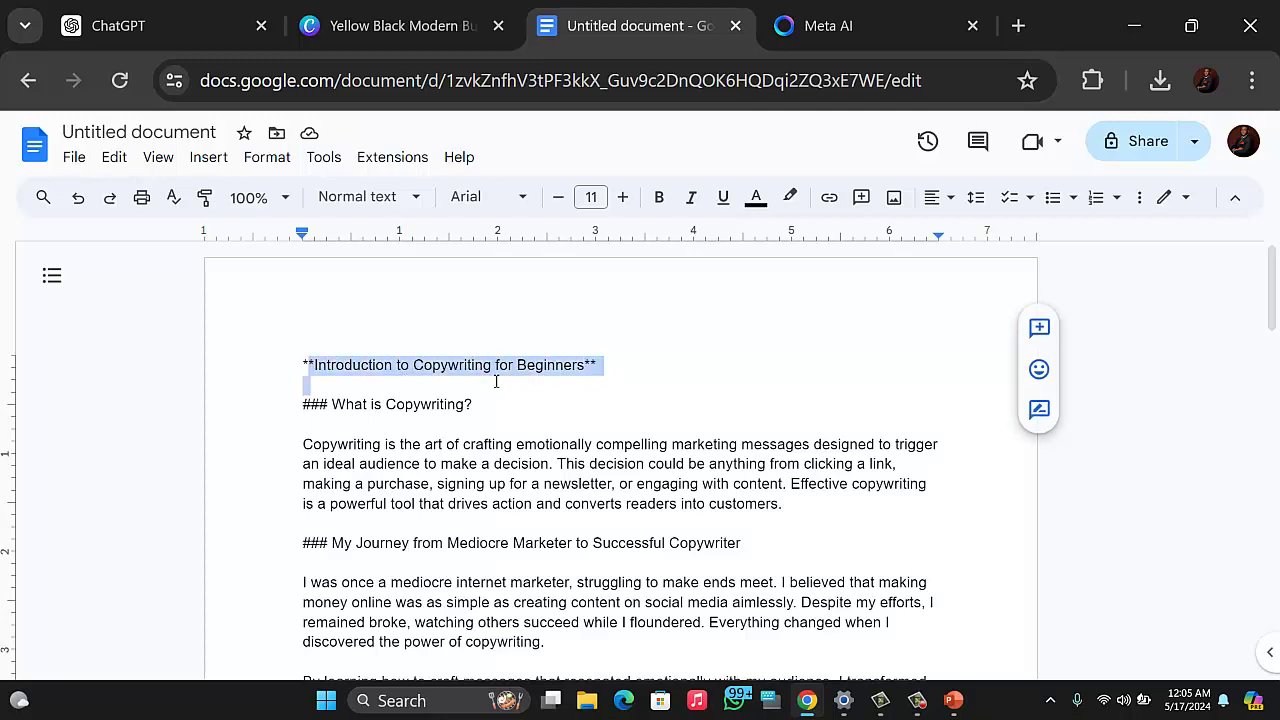
{"action": "left_click", "coordinate": [583, 366]}
{"action": "left_click_drag", "start_coordinate": [583, 366], "coordinate": [317, 369]}
{"action": "right_click", "coordinate": [323, 367]}
{"action": "left_click", "coordinate": [376, 249]}
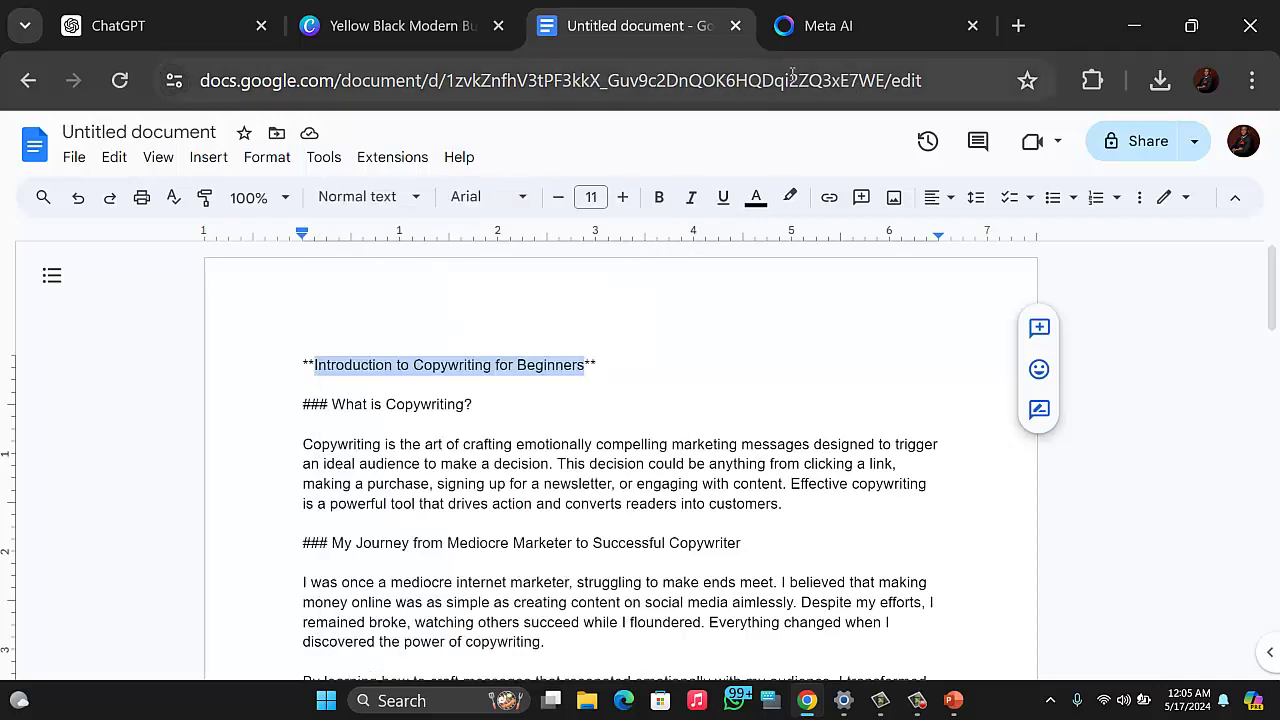
Step: Switch to the Canva design and replace the Title placeholder on page 2 with the copied "Introduction to Copywriting for Beginners"
{"action": "left_click", "coordinate": [405, 30]}
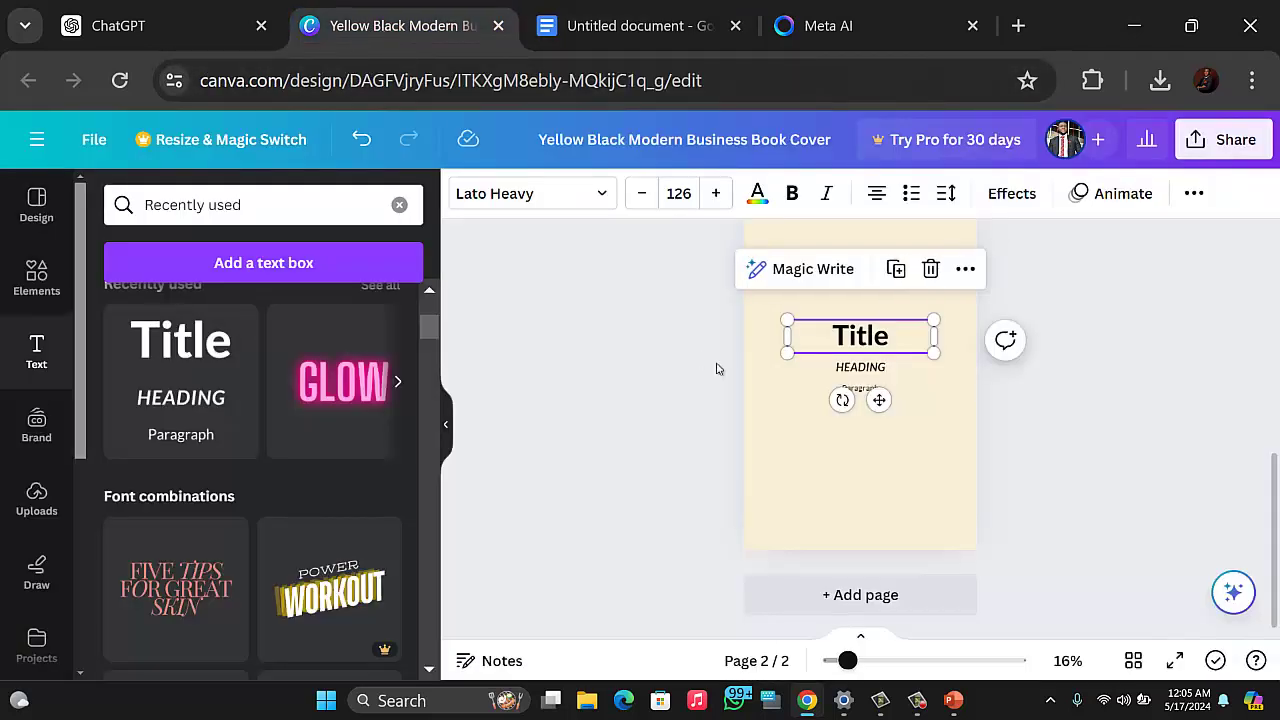
{"action": "double_click", "coordinate": [862, 338]}
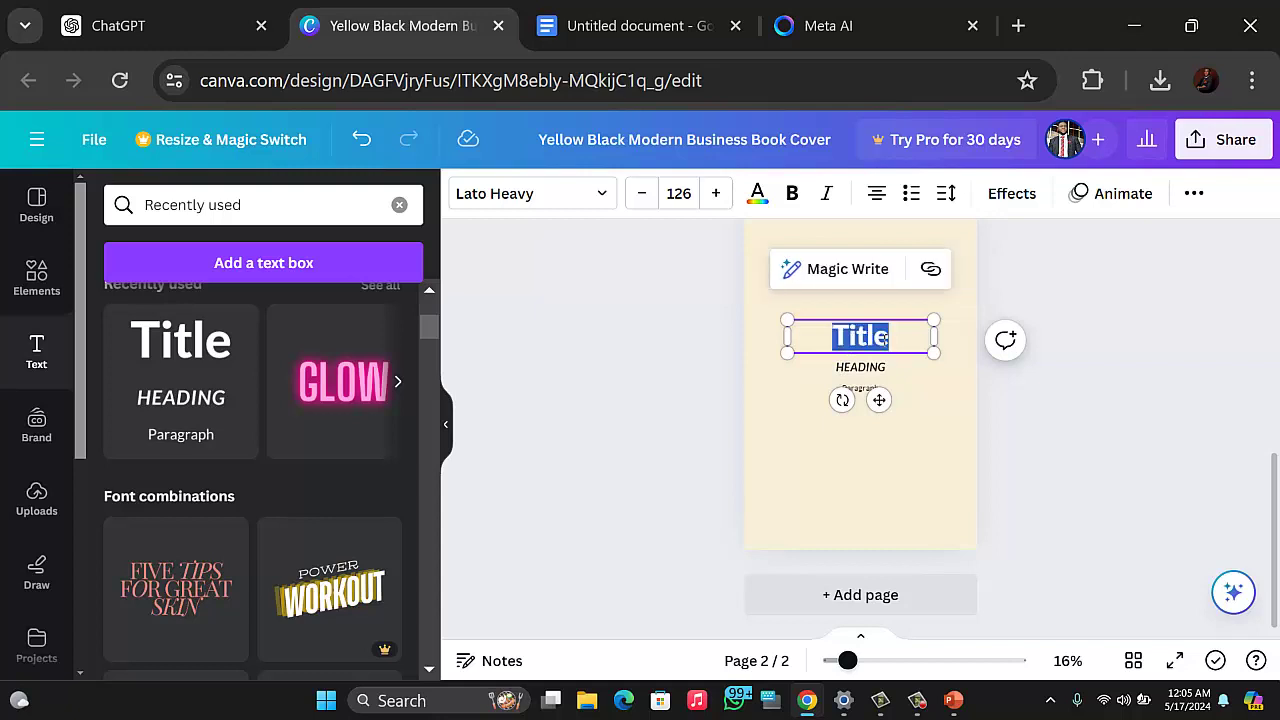
{"action": "key", "text": "ctrl+v"}
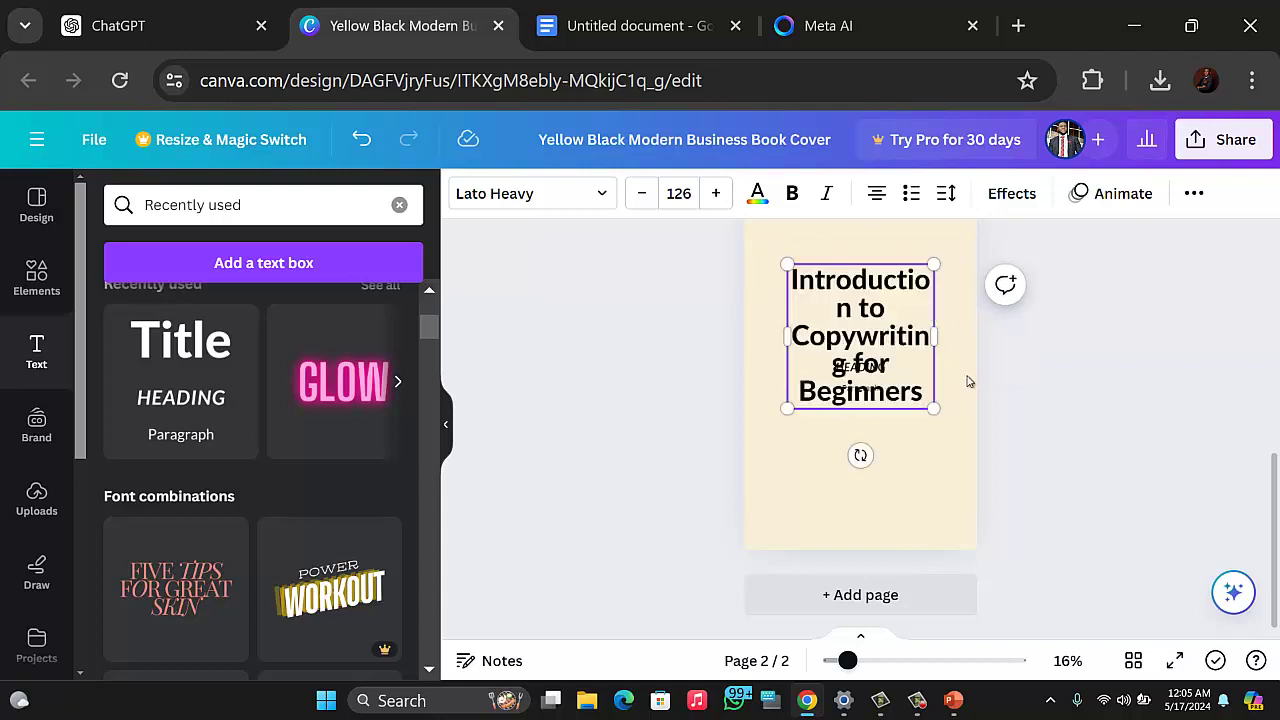
Step: Set the font size of the "Introduction to Copywriting for Beginners" title on page 2 to 50
{"action": "left_click", "coordinate": [652, 200]}
{"action": "left_click", "coordinate": [648, 198]}
{"action": "left_click", "coordinate": [645, 195]}
{"action": "left_click", "coordinate": [642, 193]}
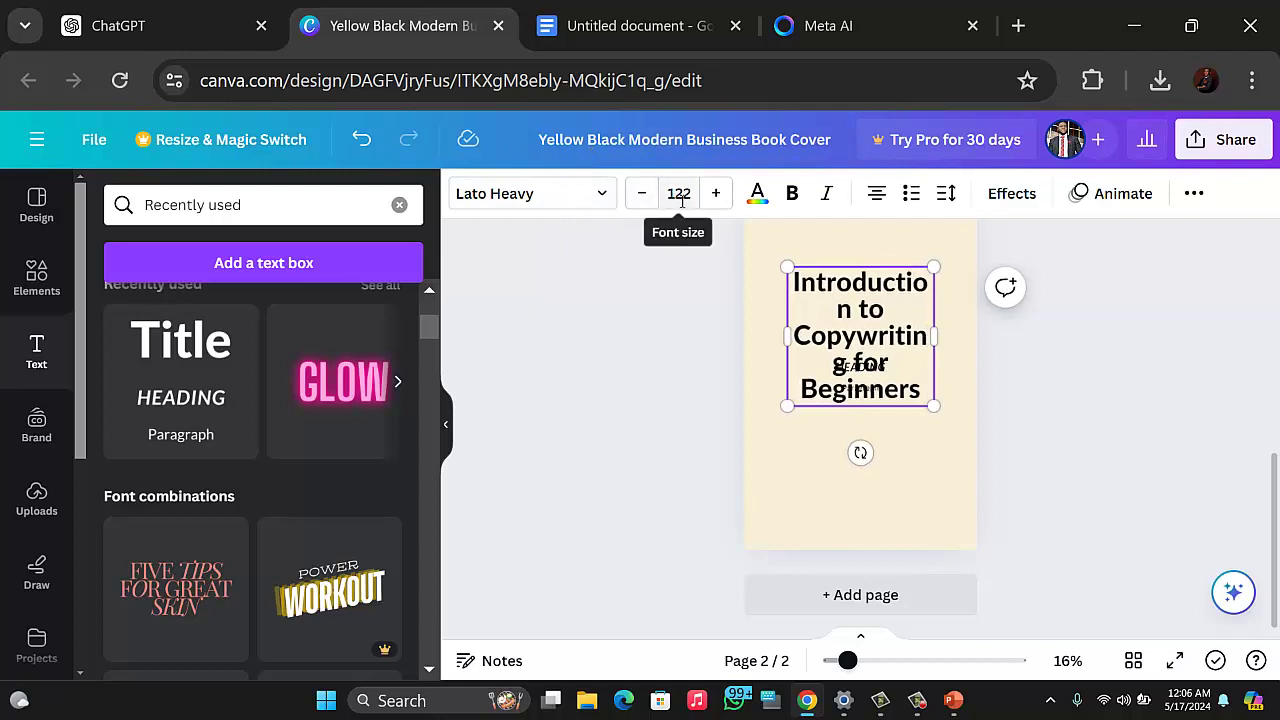
{"action": "left_click", "coordinate": [690, 197]}
{"action": "key", "text": "BackSpace"}
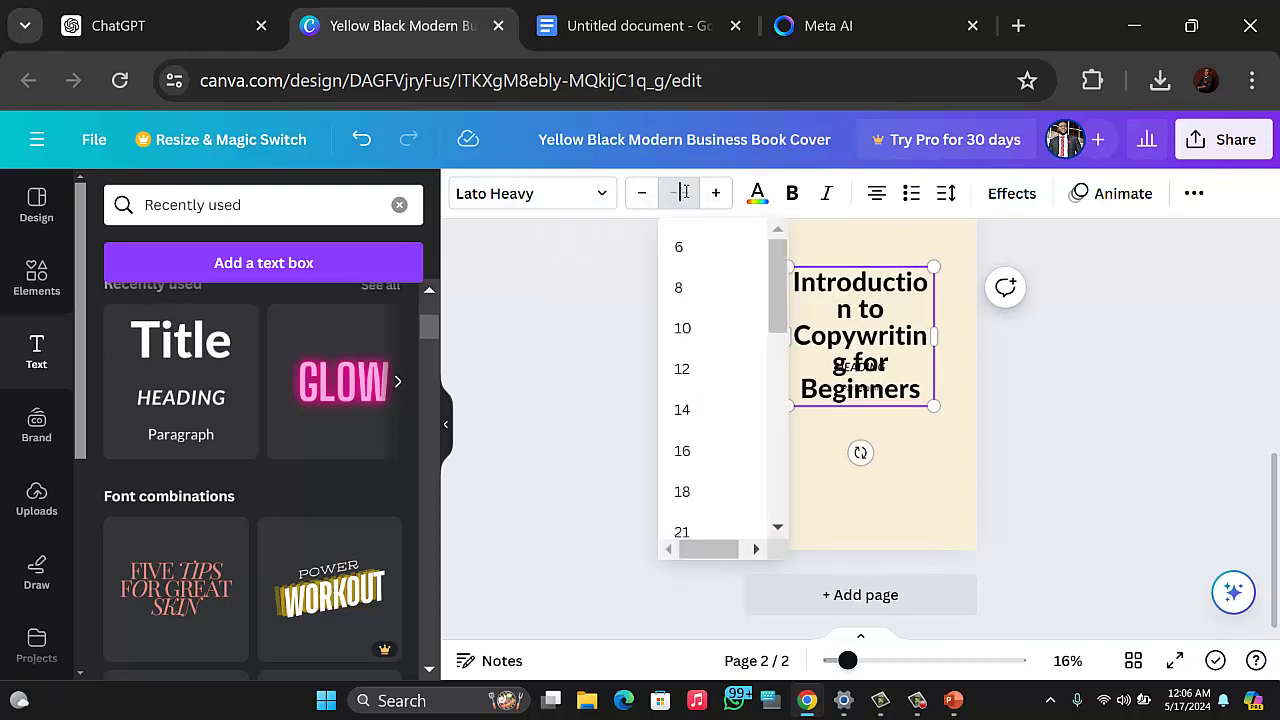
{"action": "type", "text": "50"}
{"action": "key", "text": "Return"}
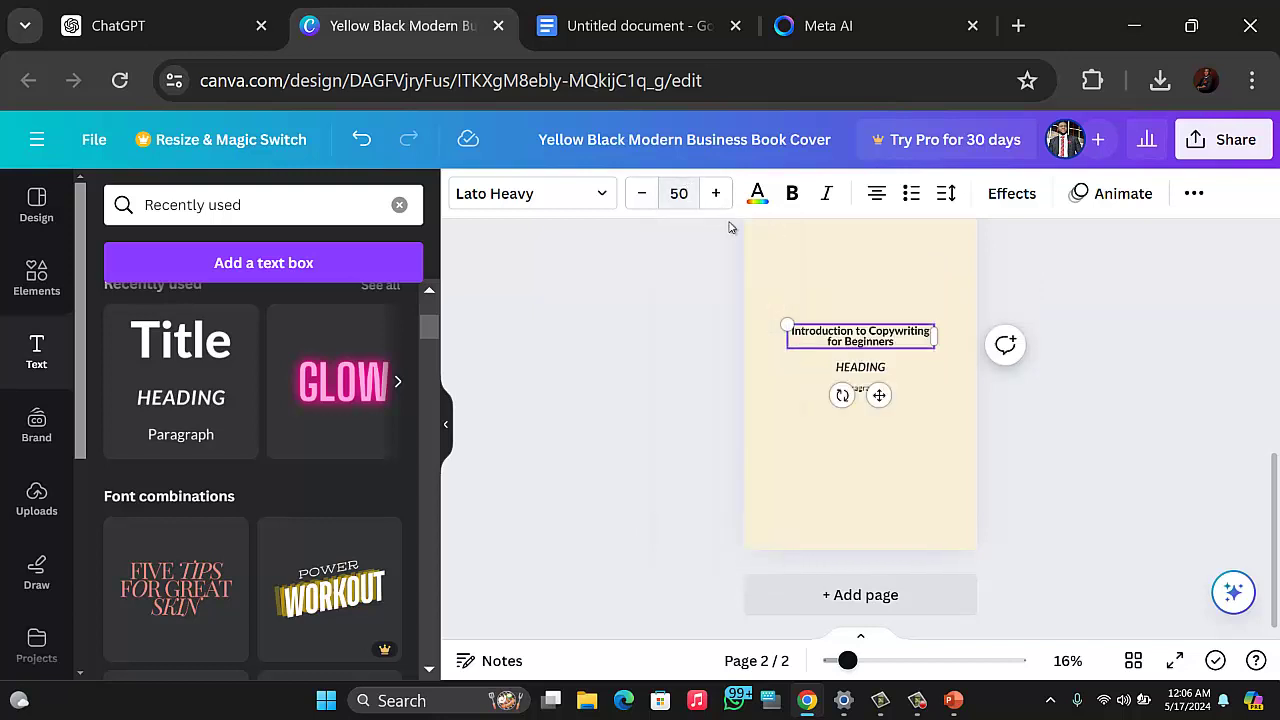
Step: Replace the HEADING placeholder on Canva page 2 with "What is Copywriting?" copied from the Google Docs document
{"action": "left_click", "coordinate": [877, 369]}
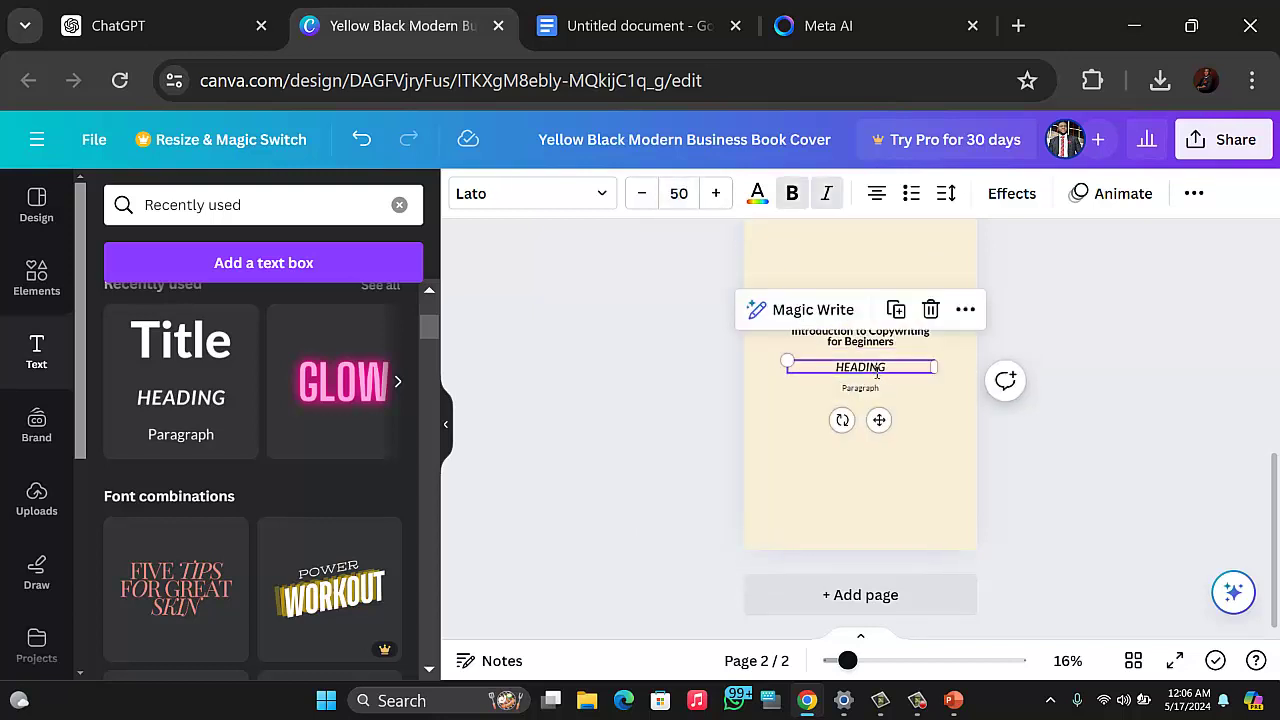
{"action": "double_click", "coordinate": [877, 369]}
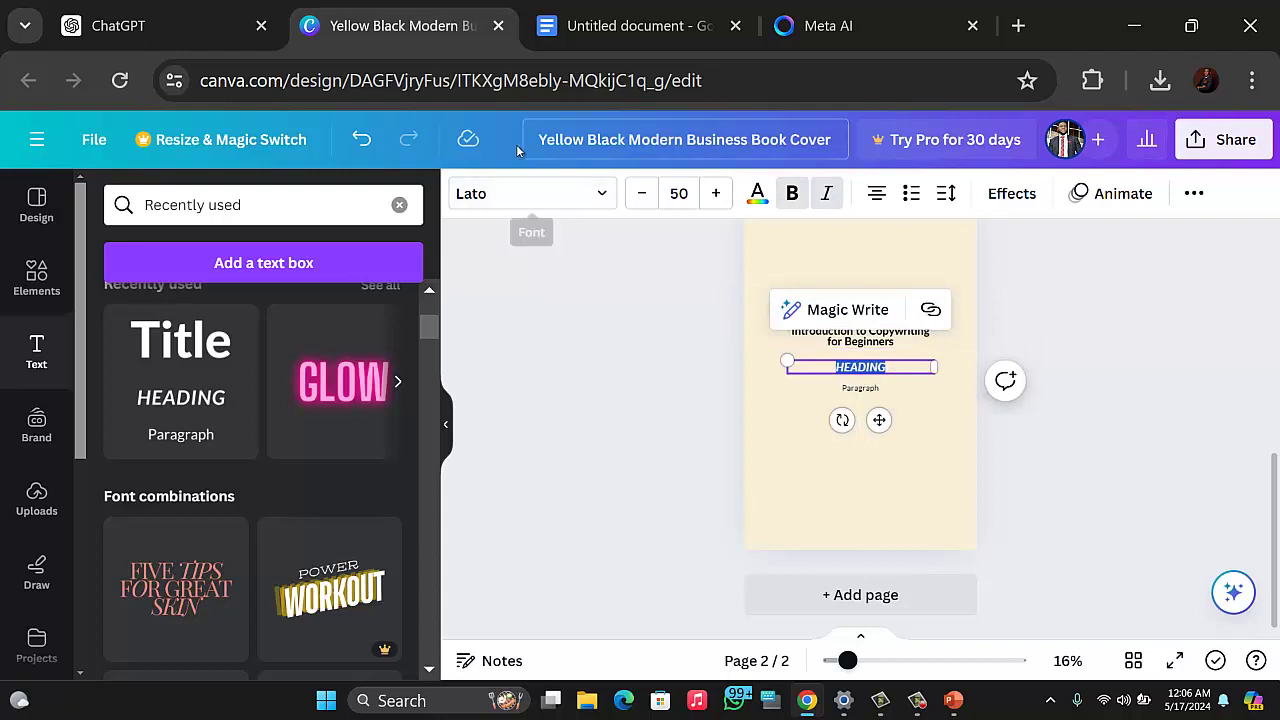
{"action": "left_click", "coordinate": [648, 28]}
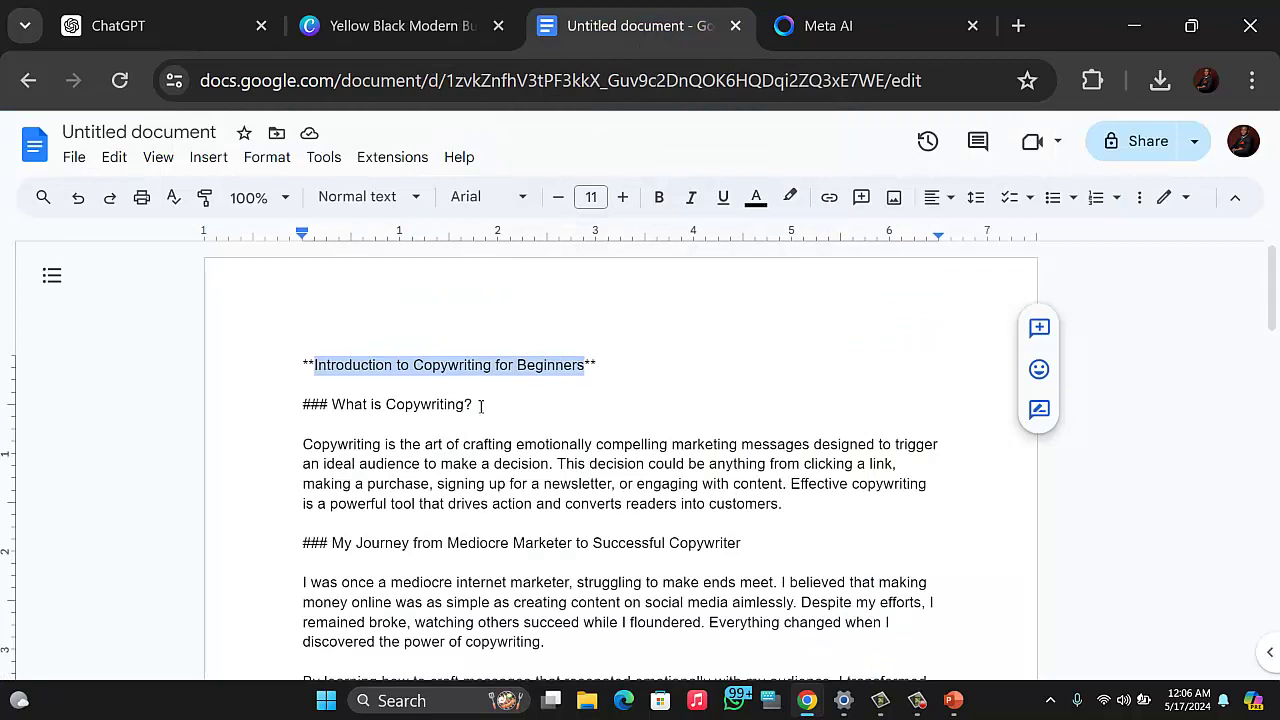
{"action": "left_click_drag", "start_coordinate": [477, 410], "coordinate": [341, 415]}
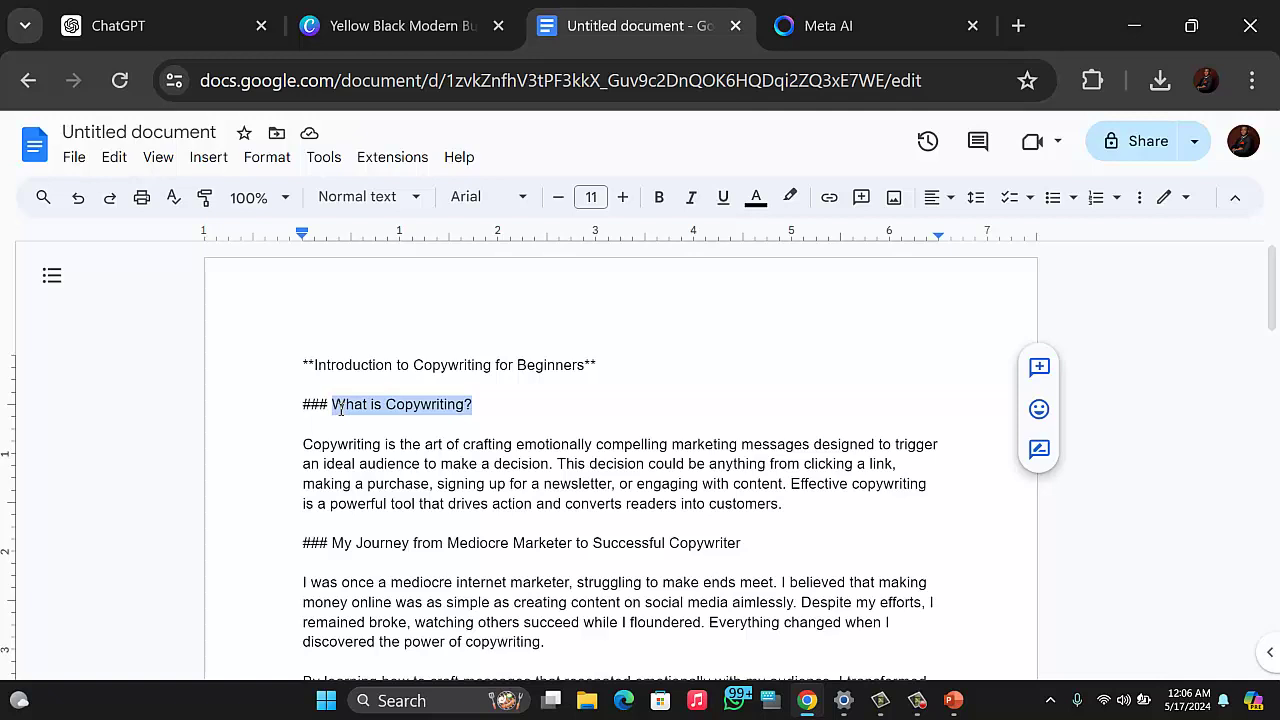
{"action": "right_click", "coordinate": [348, 410]}
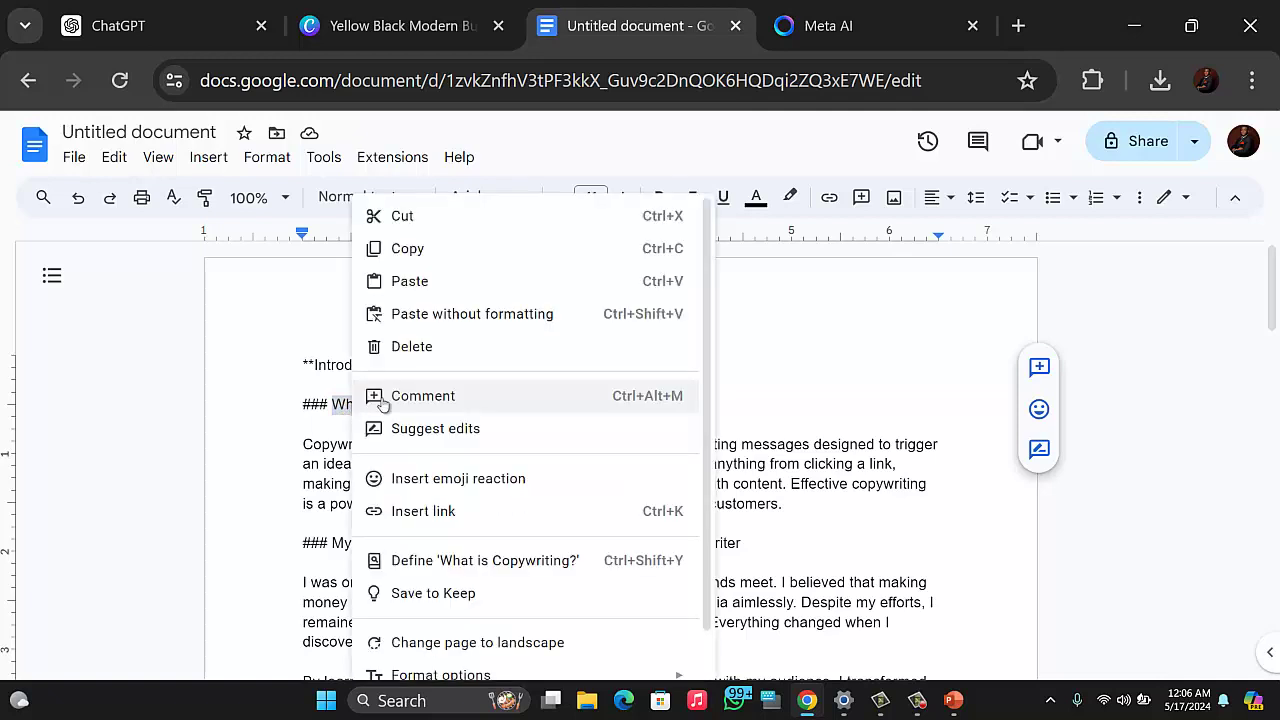
{"action": "left_click", "coordinate": [428, 250]}
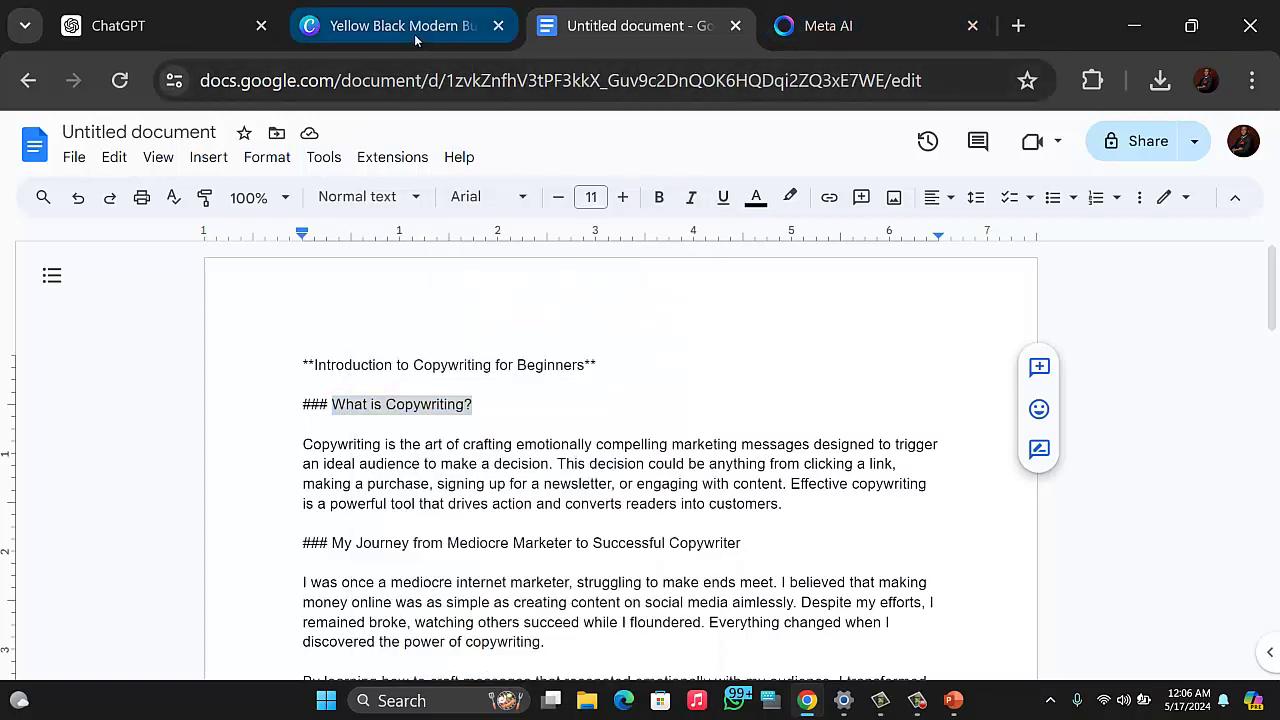
{"action": "left_click", "coordinate": [400, 25]}
{"action": "double_click", "coordinate": [845, 366]}
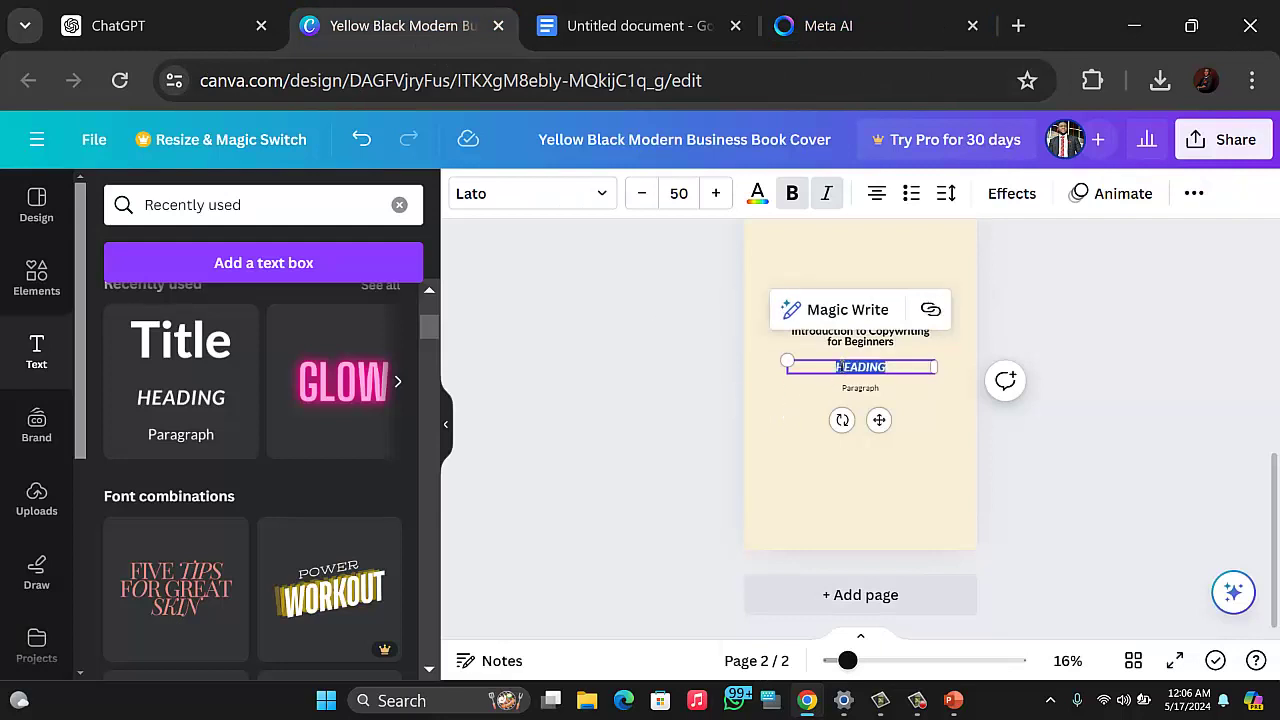
{"action": "key", "text": "ctrl+v"}
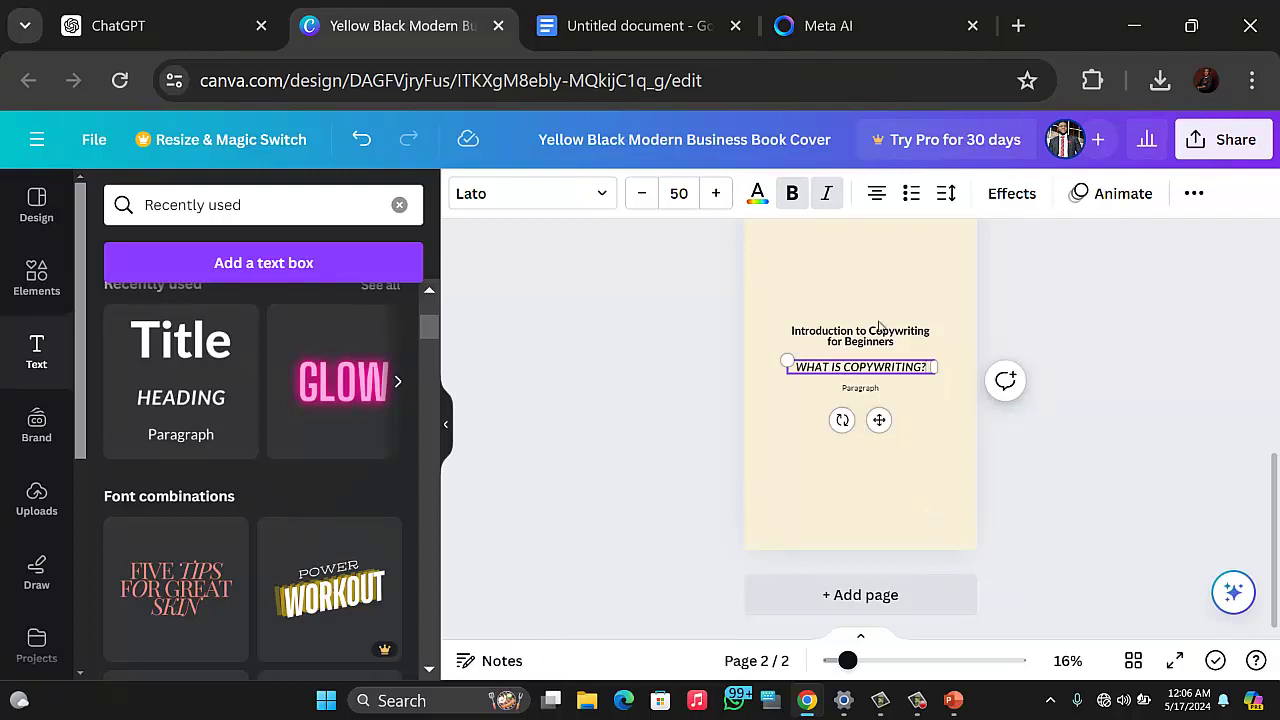
Step: Copy the paragraph under "What is Copywriting?" from the Google Docs document for the Paragraph line on page 2
{"action": "left_click", "coordinate": [870, 390]}
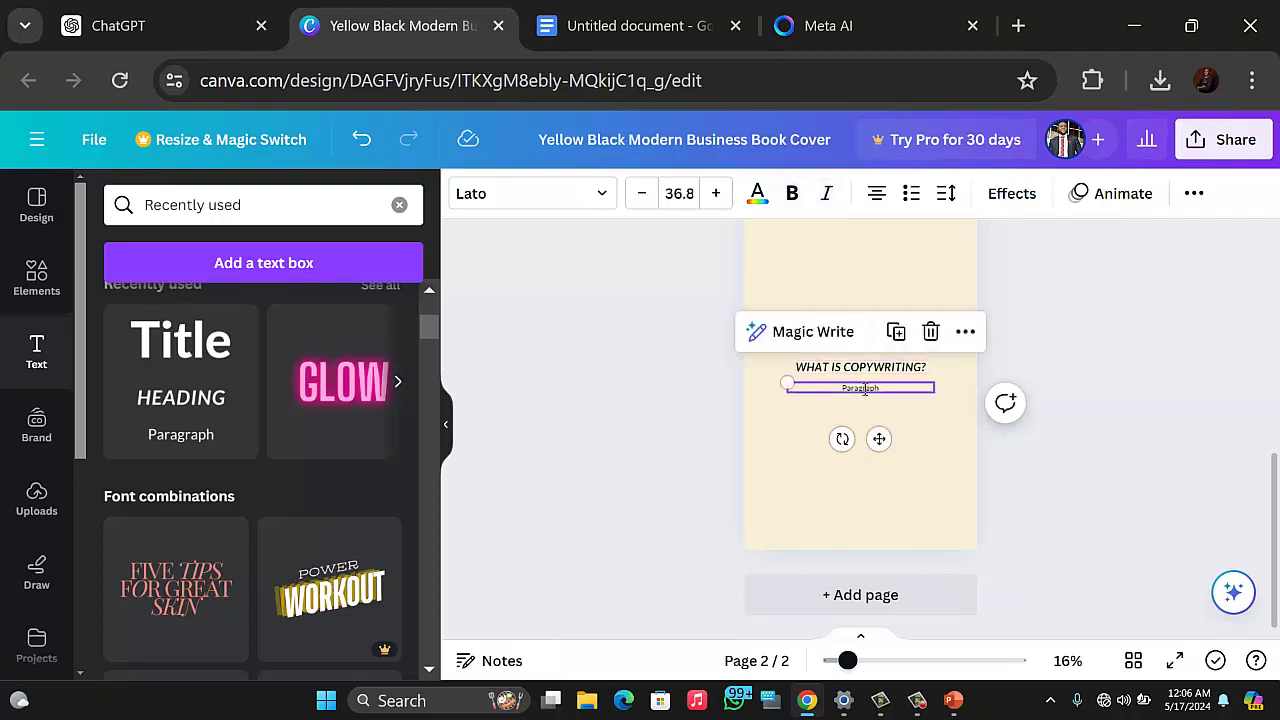
{"action": "double_click", "coordinate": [864, 388]}
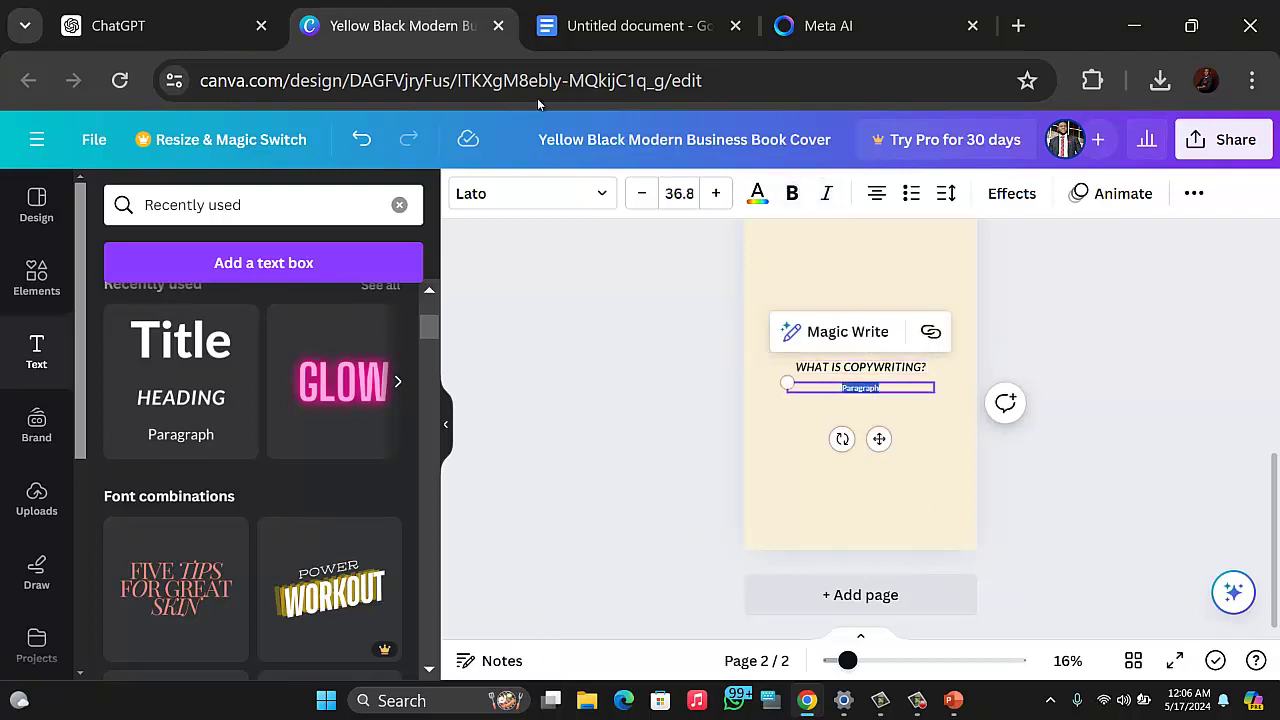
{"action": "left_click", "coordinate": [573, 35]}
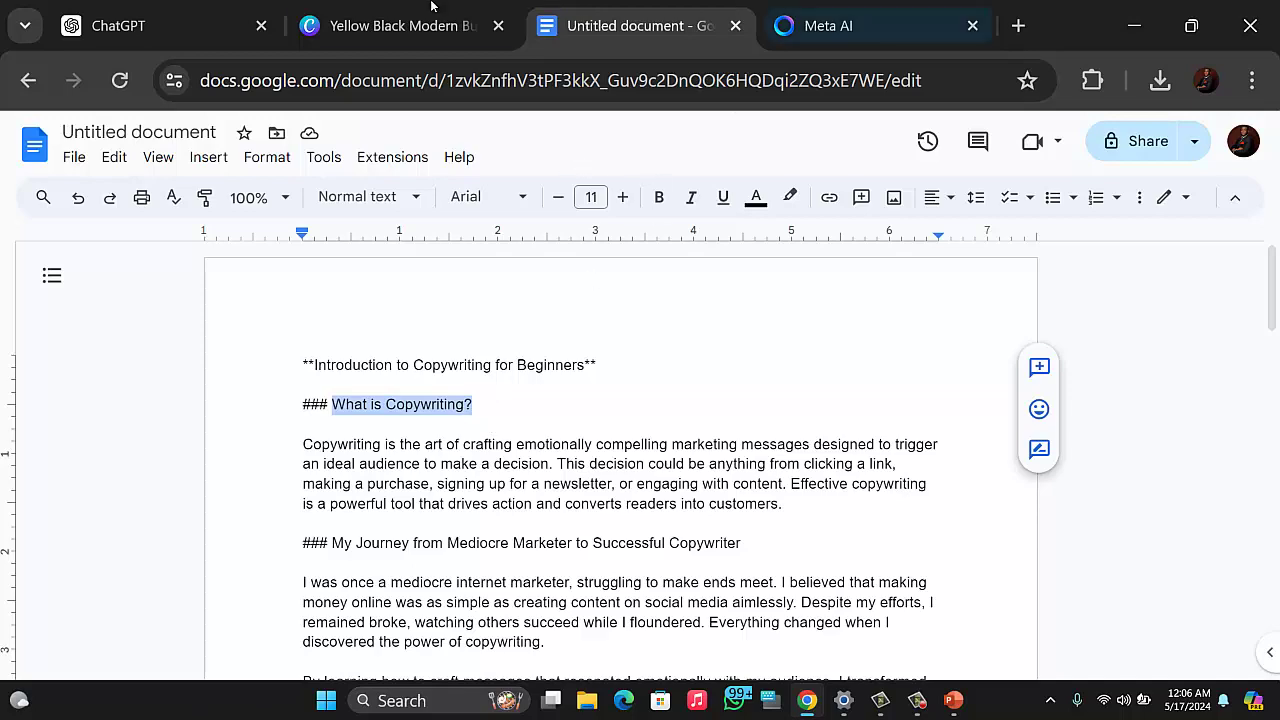
{"action": "left_click", "coordinate": [405, 36]}
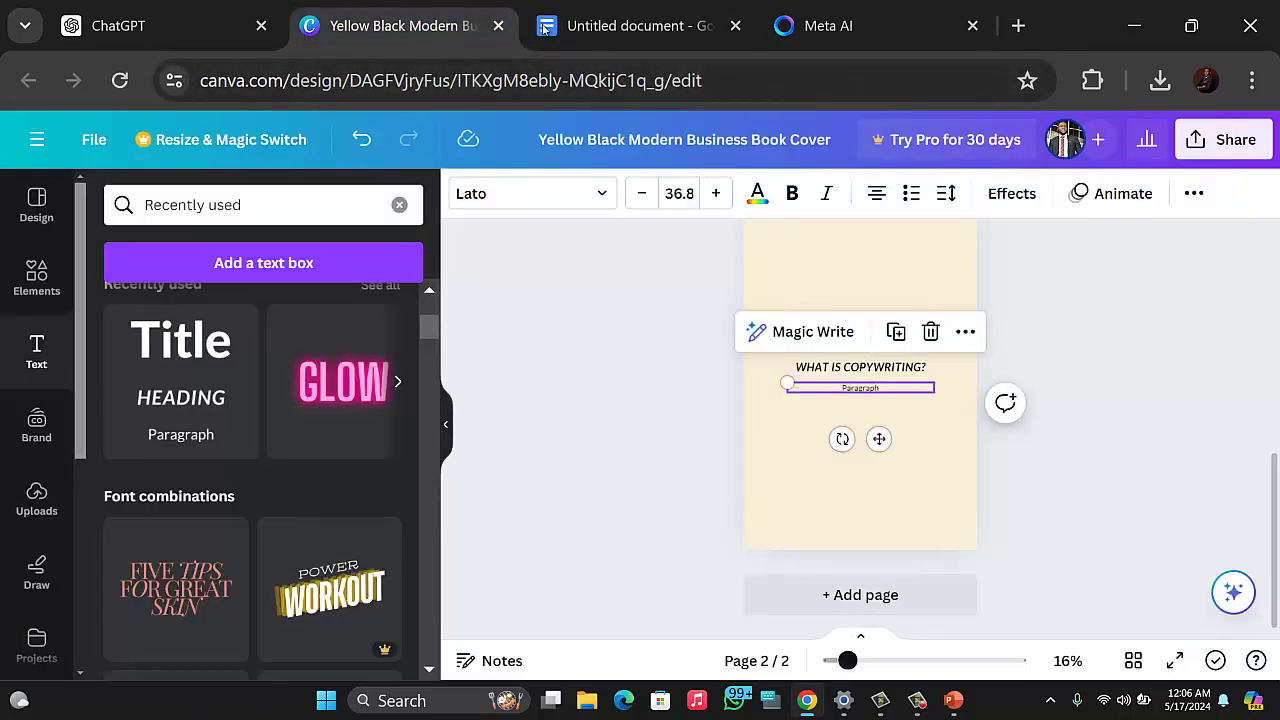
{"action": "left_click", "coordinate": [583, 30]}
{"action": "scroll", "coordinate": [380, 510], "scroll_direction": "down", "scroll_amount": 3}
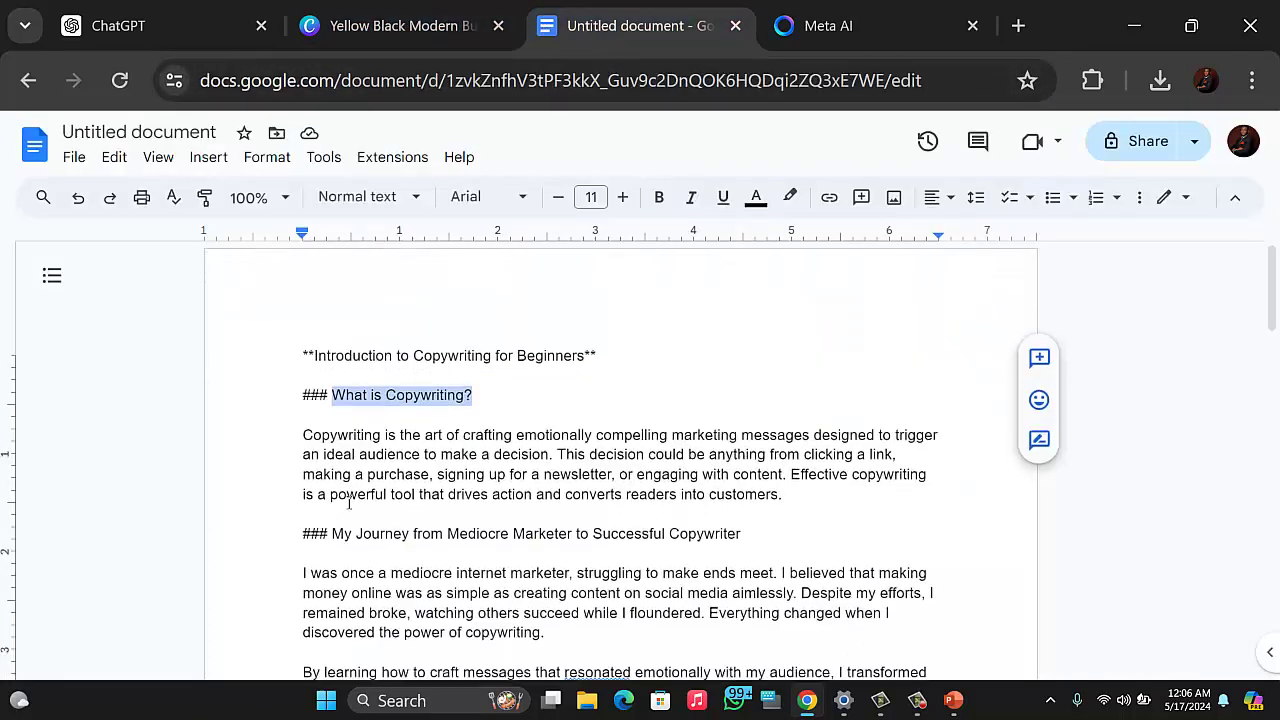
{"action": "scroll", "coordinate": [607, 452], "scroll_direction": "up", "scroll_amount": 1}
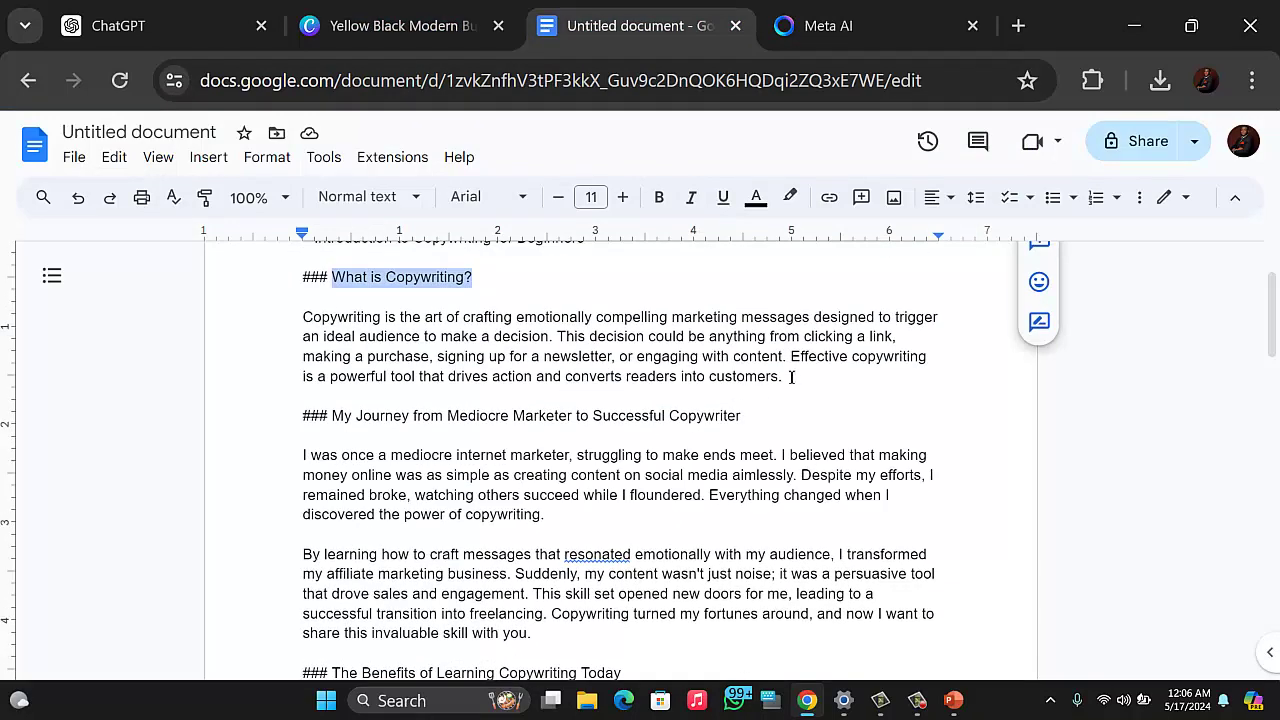
{"action": "left_click_drag", "start_coordinate": [787, 382], "coordinate": [303, 318]}
{"action": "right_click", "coordinate": [328, 334]}
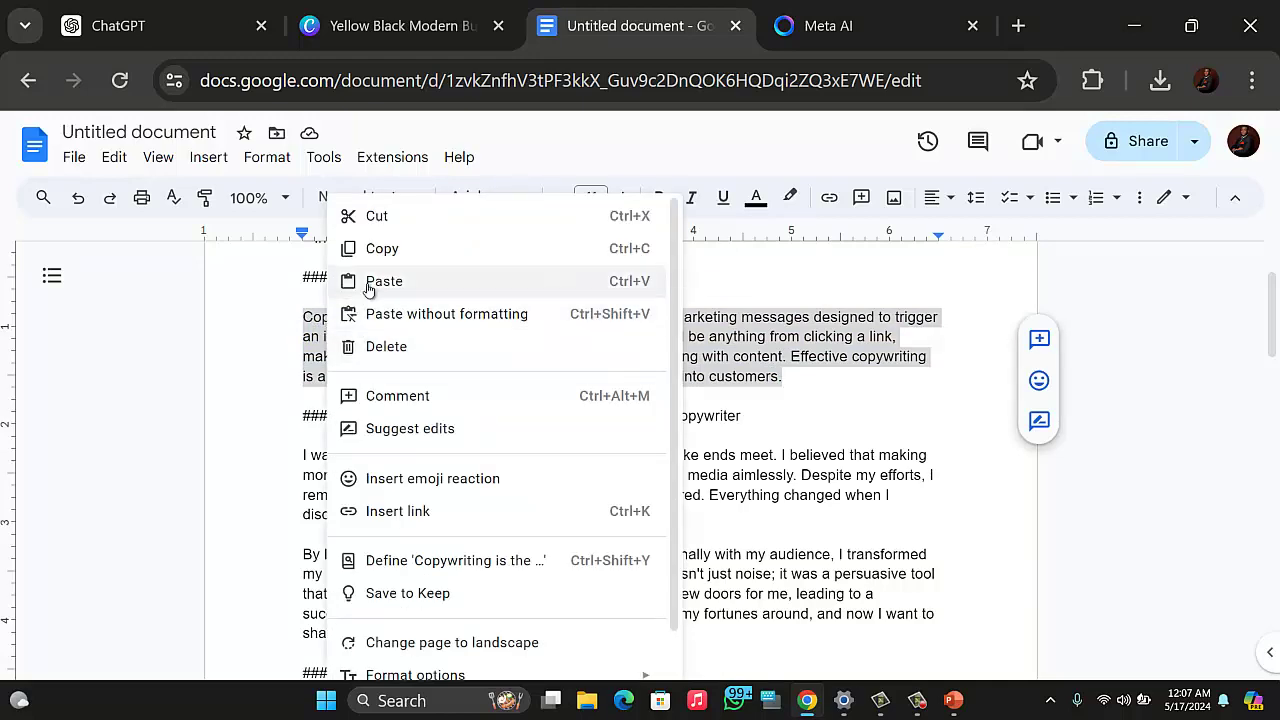
{"action": "left_click", "coordinate": [378, 246]}
Step: Switch to the Canva design and replace the Paragraph placeholder on page 2 with the copied copywriting definition
{"action": "left_click", "coordinate": [388, 30]}
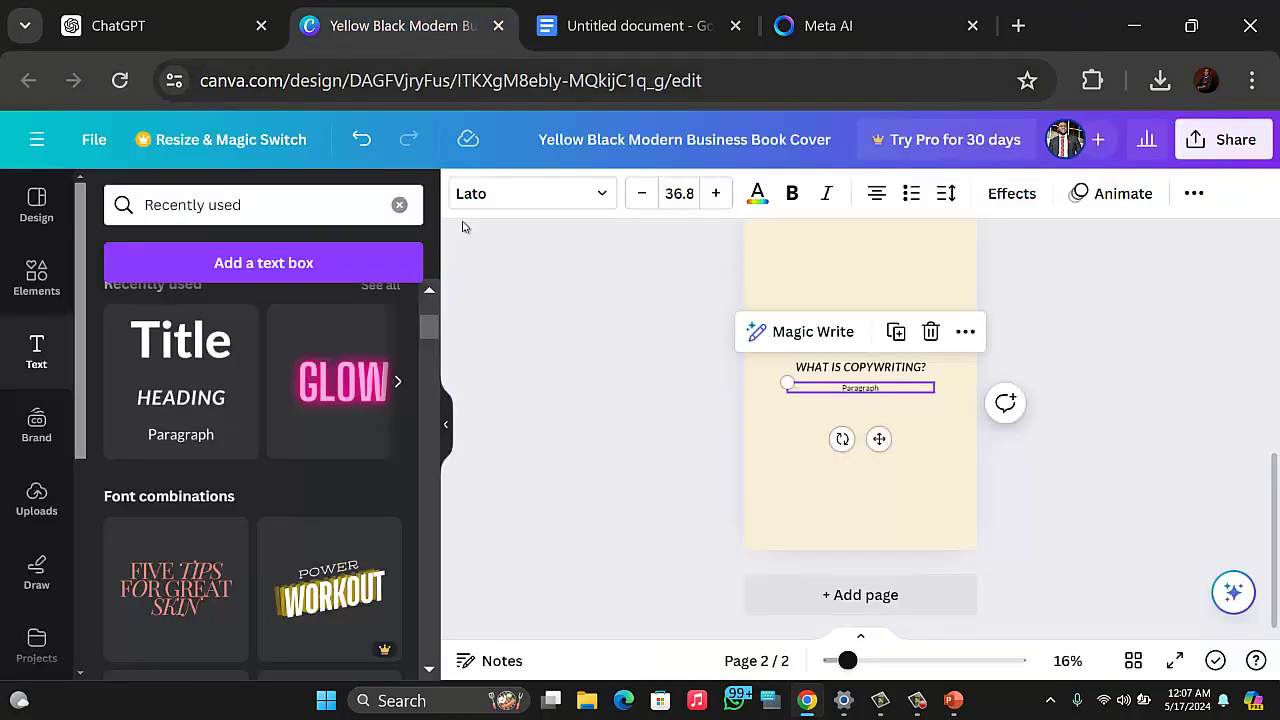
{"action": "double_click", "coordinate": [860, 389]}
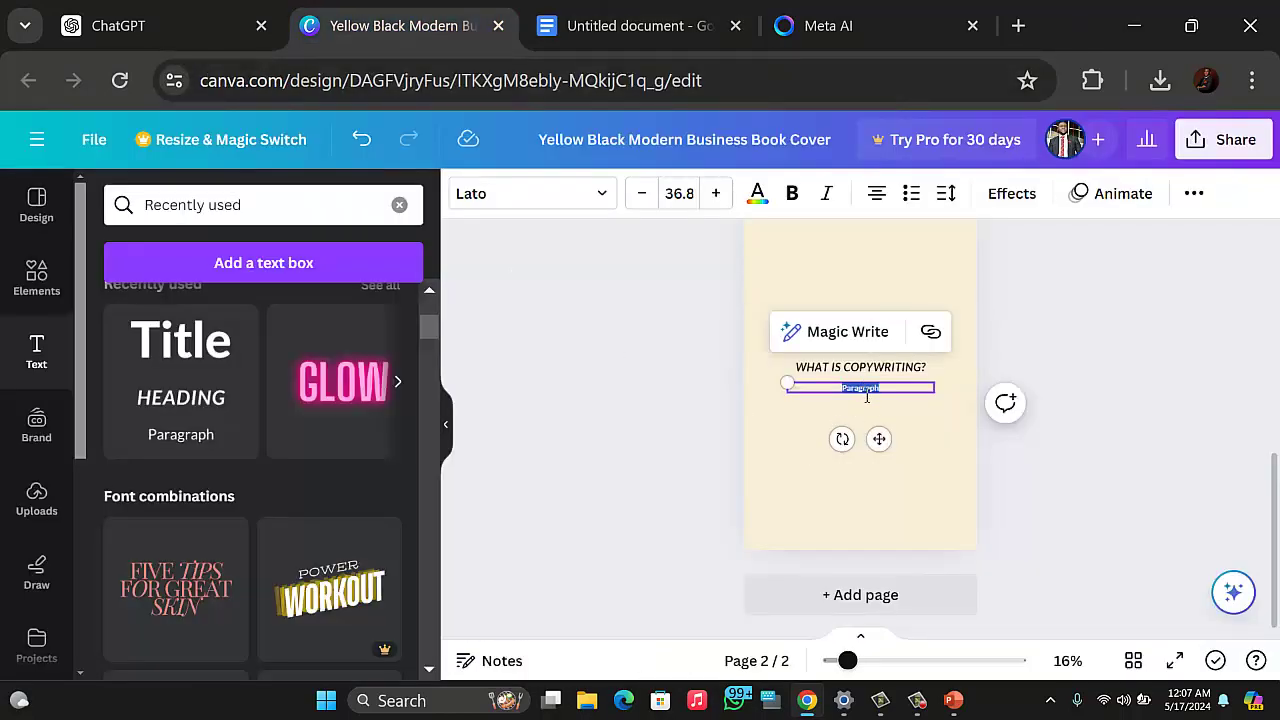
{"action": "key", "text": "ctrl+v"}
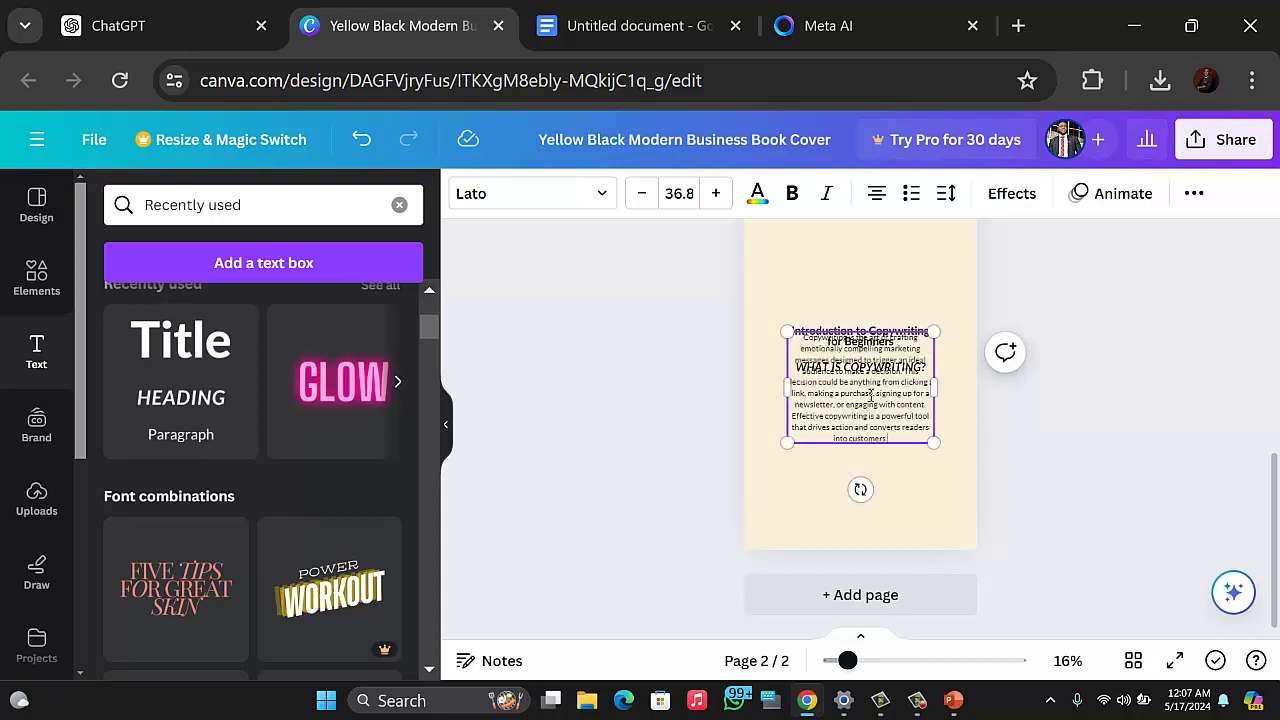
Step: Reduce the pasted paragraph's font size to 15.8 and widen its text box towards the page's right edge
{"action": "left_click", "coordinate": [641, 193]}
{"action": "left_click", "coordinate": [641, 193]}
{"action": "left_click", "coordinate": [641, 193]}
{"action": "left_click", "coordinate": [641, 193]}
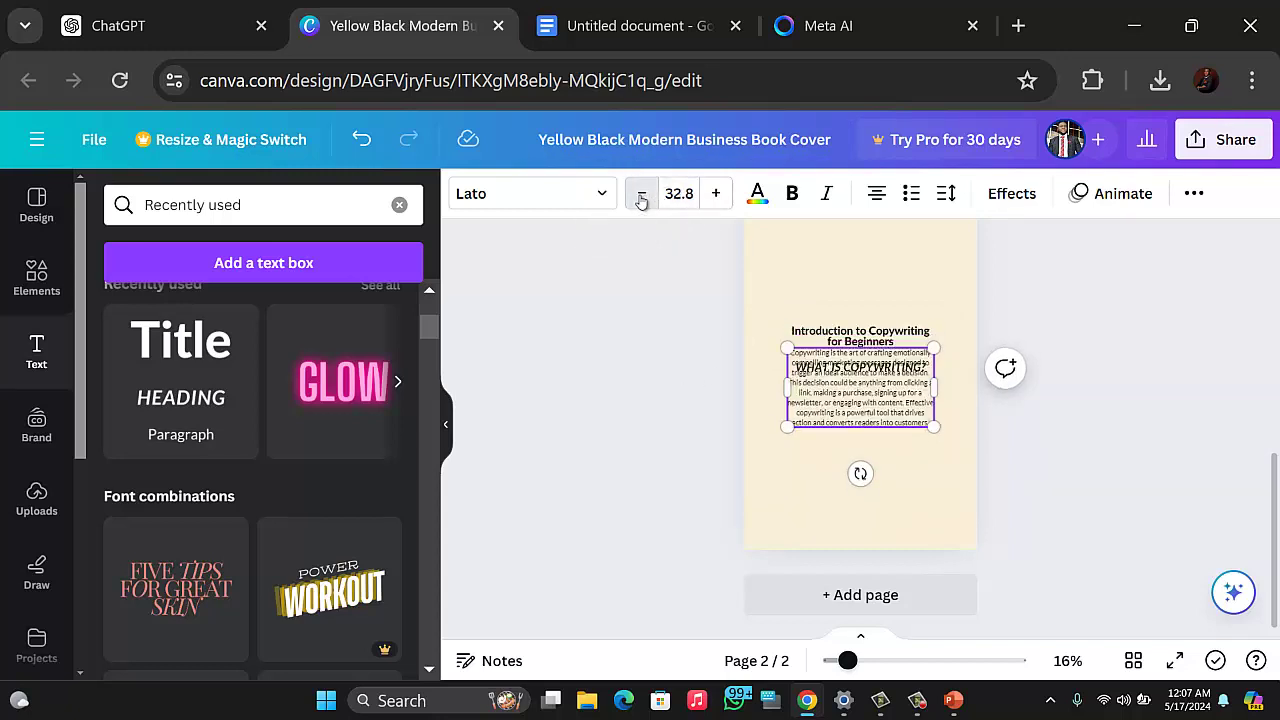
{"action": "left_click", "coordinate": [641, 193]}
{"action": "left_click", "coordinate": [641, 193]}
{"action": "left_click", "coordinate": [641, 193]}
{"action": "left_click", "coordinate": [641, 193]}
{"action": "left_click", "coordinate": [641, 193]}
{"action": "left_click", "coordinate": [641, 193]}
{"action": "left_click", "coordinate": [641, 193]}
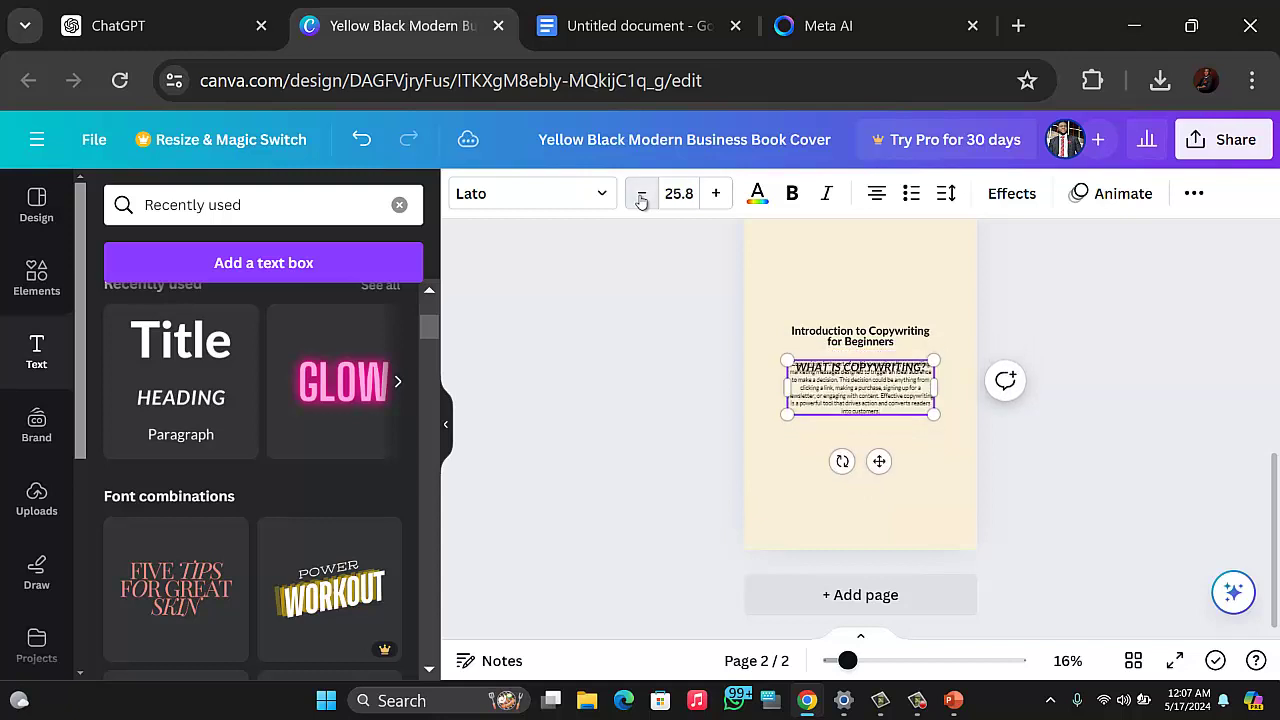
{"action": "left_click", "coordinate": [641, 193]}
{"action": "left_click", "coordinate": [641, 193]}
{"action": "left_click", "coordinate": [641, 193]}
{"action": "left_click", "coordinate": [641, 193]}
{"action": "left_click", "coordinate": [641, 193]}
{"action": "left_click", "coordinate": [641, 193]}
{"action": "left_click", "coordinate": [641, 193]}
{"action": "left_click", "coordinate": [641, 193]}
{"action": "left_click", "coordinate": [641, 193]}
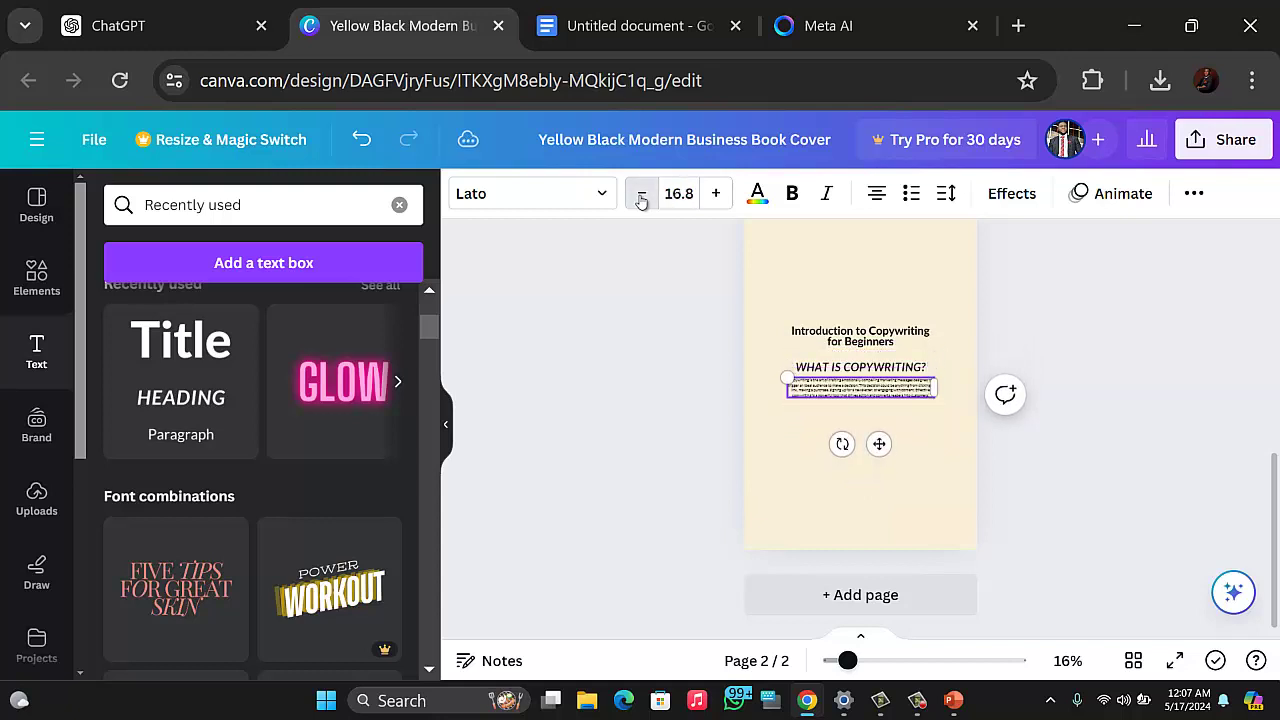
{"action": "left_click", "coordinate": [641, 193]}
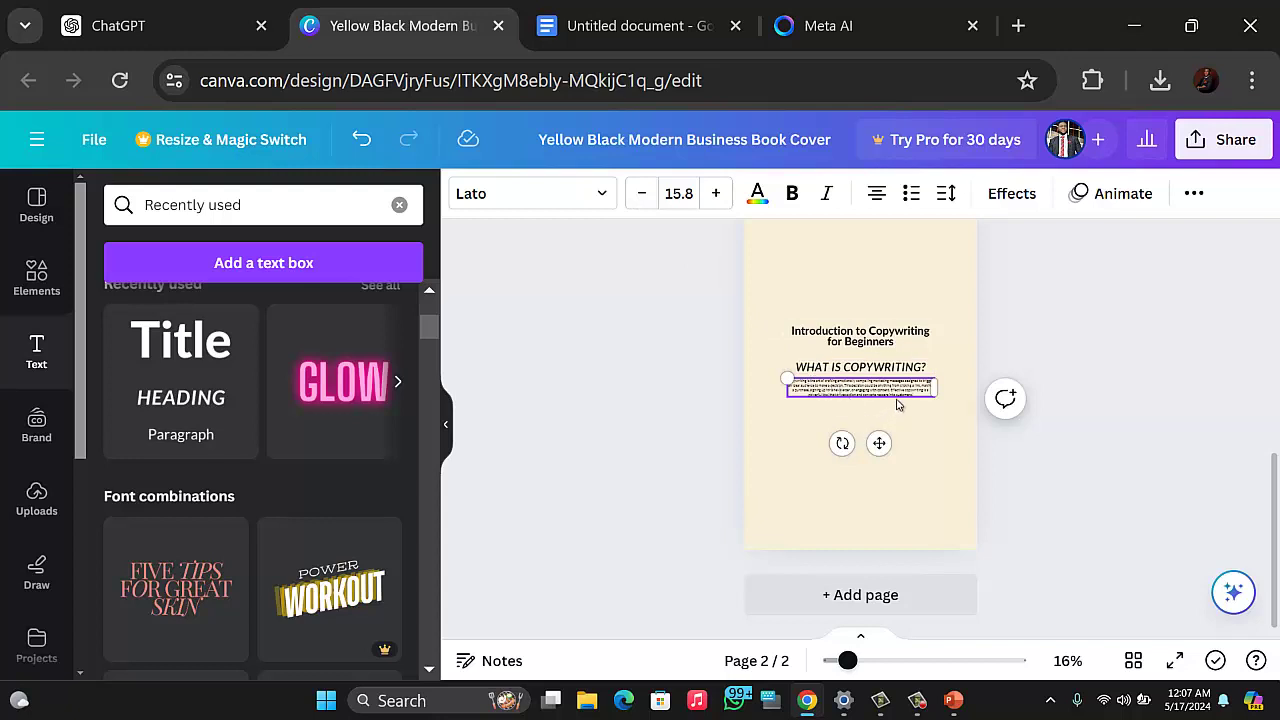
{"action": "left_click_drag", "start_coordinate": [936, 385], "coordinate": [964, 386]}
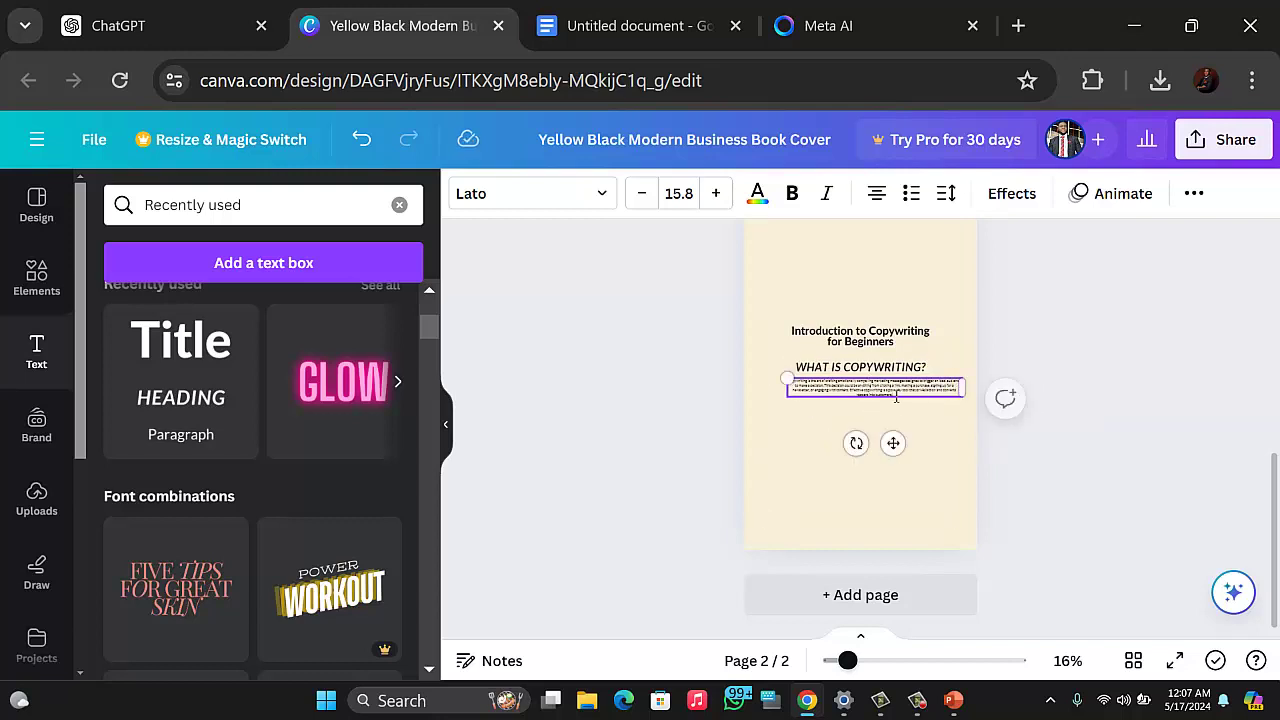
Step: Move the title and the "What is Copywriting?" heading up page 2 and reposition the paragraph below them with a gap
{"action": "left_click_drag", "start_coordinate": [893, 443], "coordinate": [886, 480]}
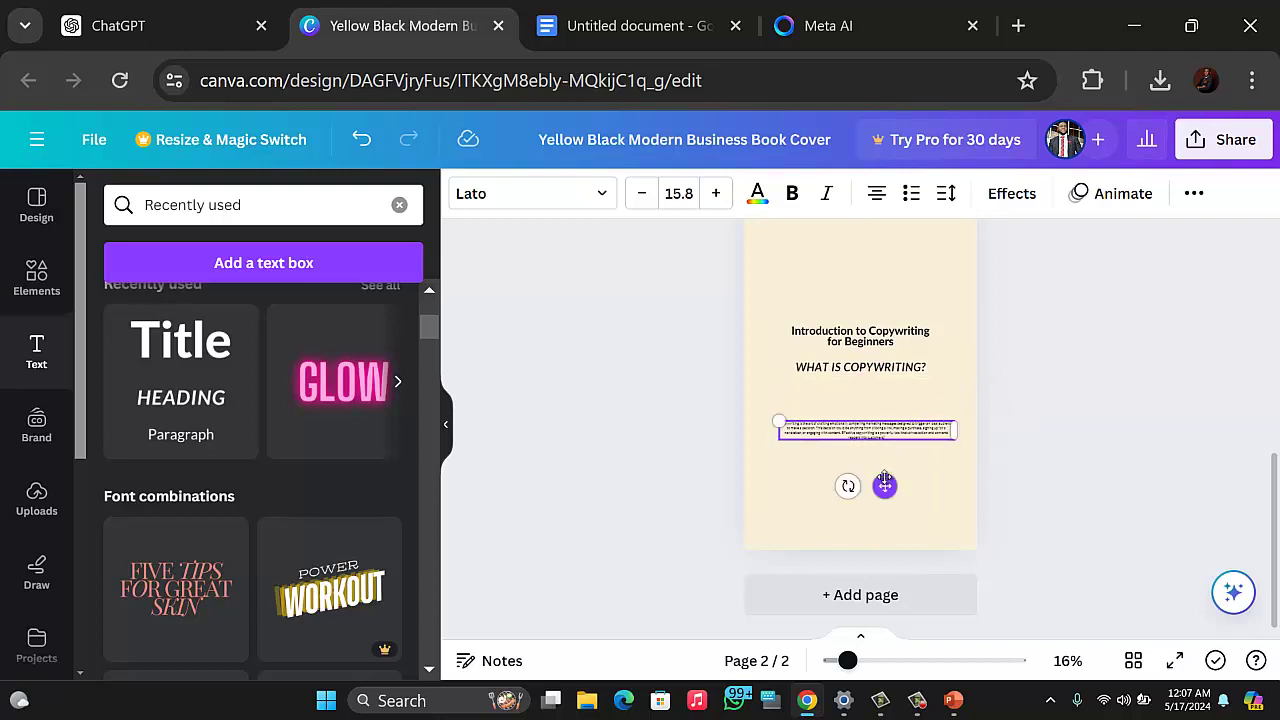
{"action": "left_click", "coordinate": [882, 335]}
{"action": "left_click_drag", "start_coordinate": [882, 335], "coordinate": [885, 241]}
{"action": "left_click_drag", "start_coordinate": [888, 372], "coordinate": [896, 280]}
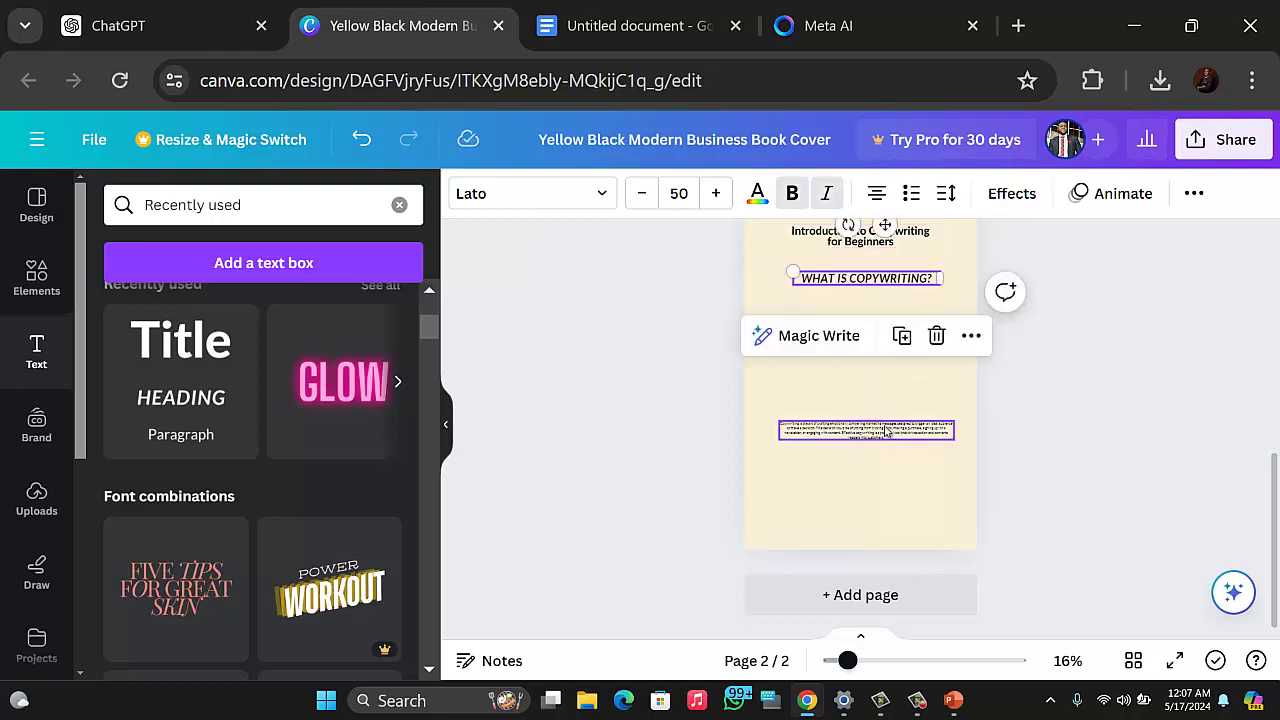
{"action": "left_click_drag", "start_coordinate": [890, 434], "coordinate": [880, 363]}
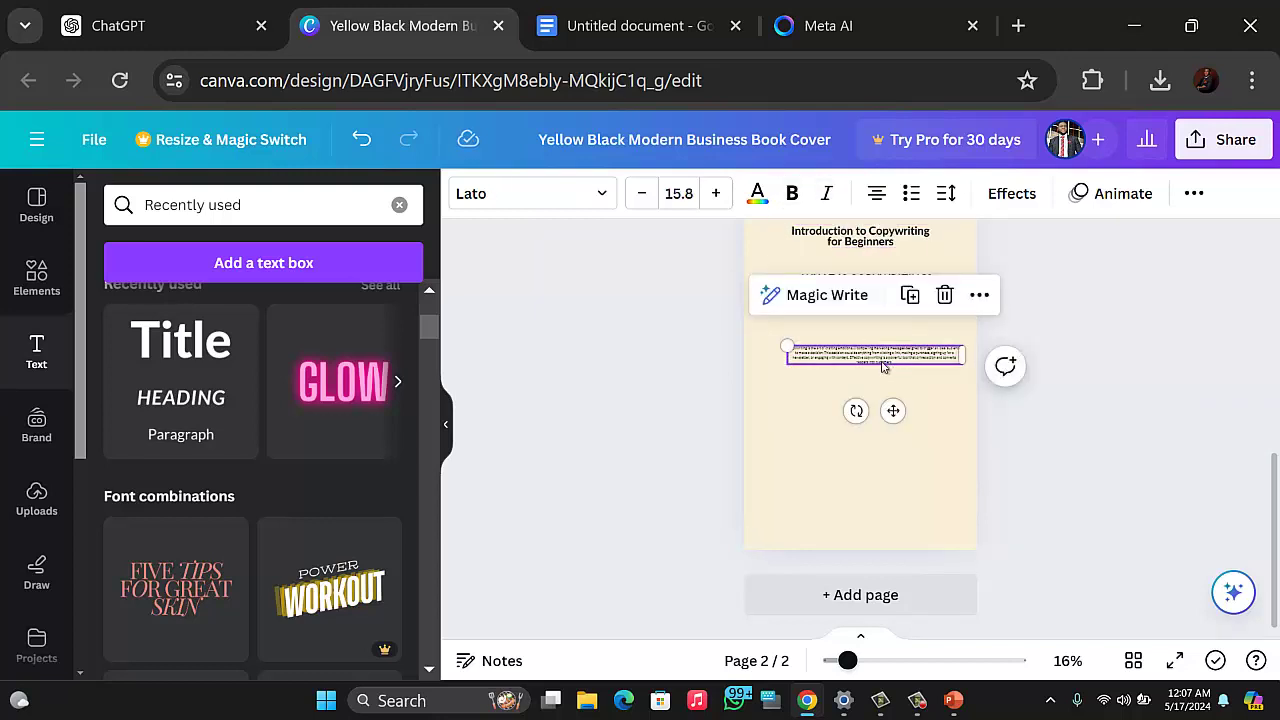
Step: Increase the font size of the definition paragraph on page 2 to 48.8
{"action": "left_click", "coordinate": [715, 194]}
{"action": "left_click", "coordinate": [715, 194]}
{"action": "left_click", "coordinate": [715, 194]}
{"action": "left_click", "coordinate": [715, 194]}
{"action": "left_click", "coordinate": [715, 194]}
{"action": "left_click", "coordinate": [715, 194]}
{"action": "left_click", "coordinate": [715, 194]}
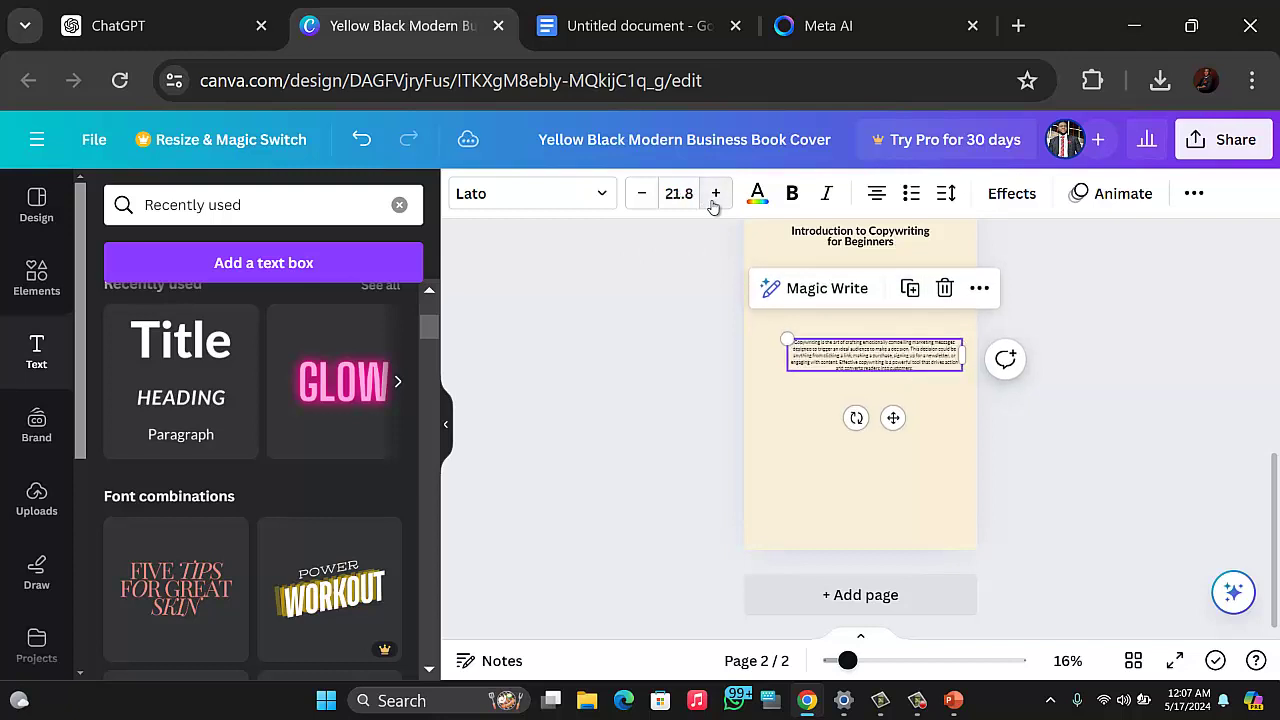
{"action": "left_click", "coordinate": [715, 194]}
{"action": "left_click", "coordinate": [715, 194]}
{"action": "left_click", "coordinate": [715, 200]}
{"action": "left_click", "coordinate": [715, 200]}
{"action": "left_click", "coordinate": [715, 200]}
{"action": "left_click", "coordinate": [715, 200]}
{"action": "left_click", "coordinate": [715, 200]}
{"action": "left_click", "coordinate": [715, 200]}
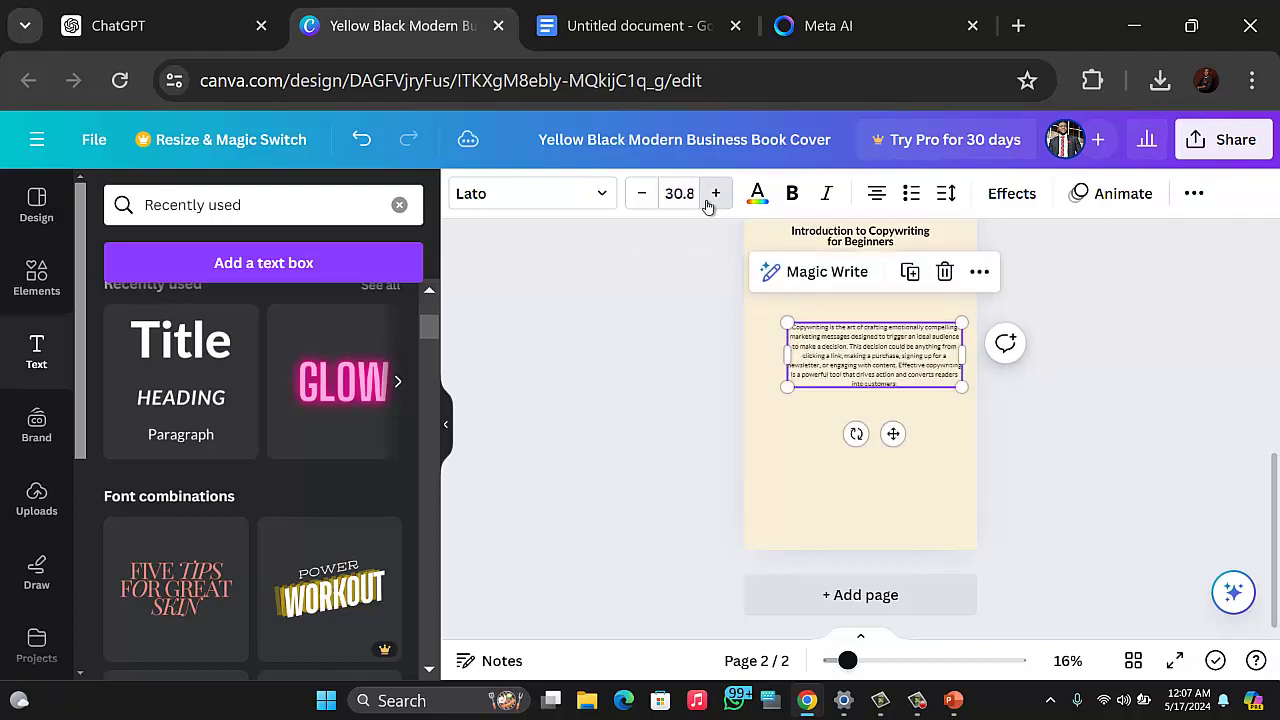
{"action": "left_click", "coordinate": [714, 200]}
{"action": "left_click", "coordinate": [712, 200]}
{"action": "left_click", "coordinate": [707, 205]}
{"action": "left_click", "coordinate": [707, 205]}
{"action": "left_click", "coordinate": [707, 205]}
{"action": "left_click", "coordinate": [707, 205]}
{"action": "left_click", "coordinate": [707, 205]}
{"action": "left_click", "coordinate": [707, 205]}
{"action": "left_click", "coordinate": [706, 205]}
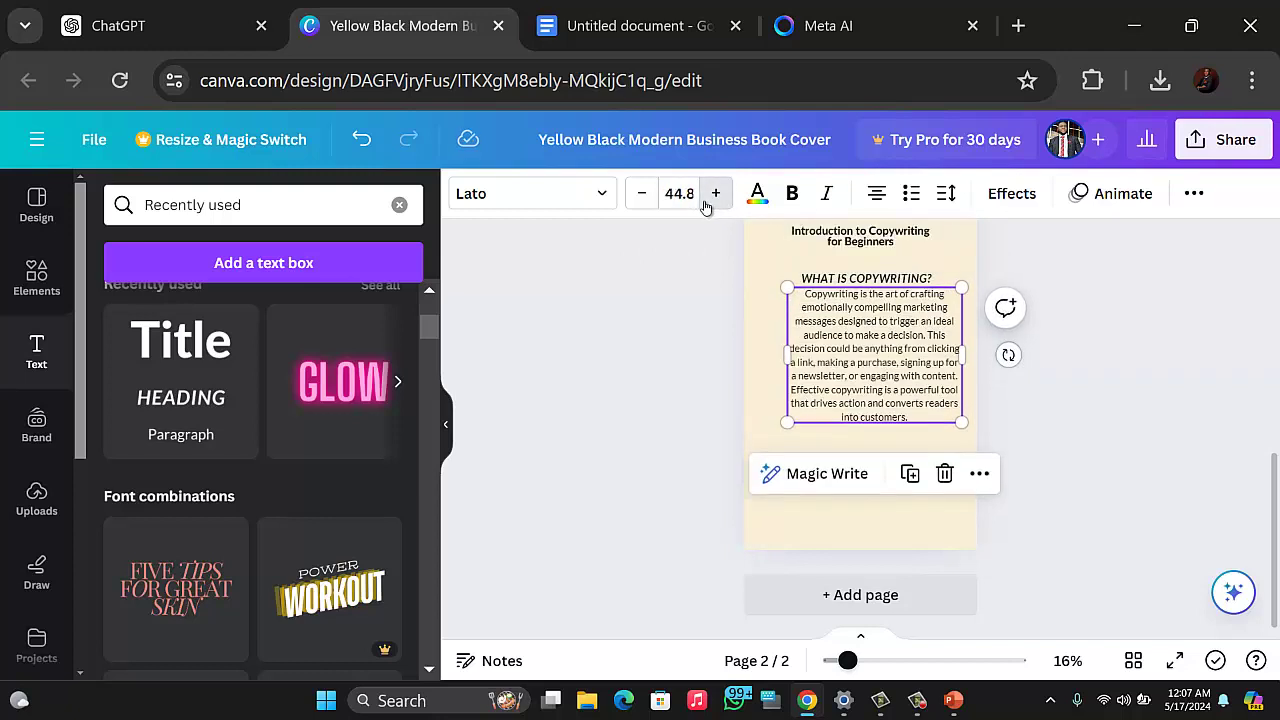
{"action": "left_click", "coordinate": [704, 206]}
{"action": "left_click", "coordinate": [704, 206]}
{"action": "left_click", "coordinate": [704, 206]}
{"action": "left_click", "coordinate": [704, 206]}
Step: Move the enlarged paragraph down so it clears the heading, and collapse the text side panel
{"action": "left_click_drag", "start_coordinate": [846, 368], "coordinate": [841, 407]}
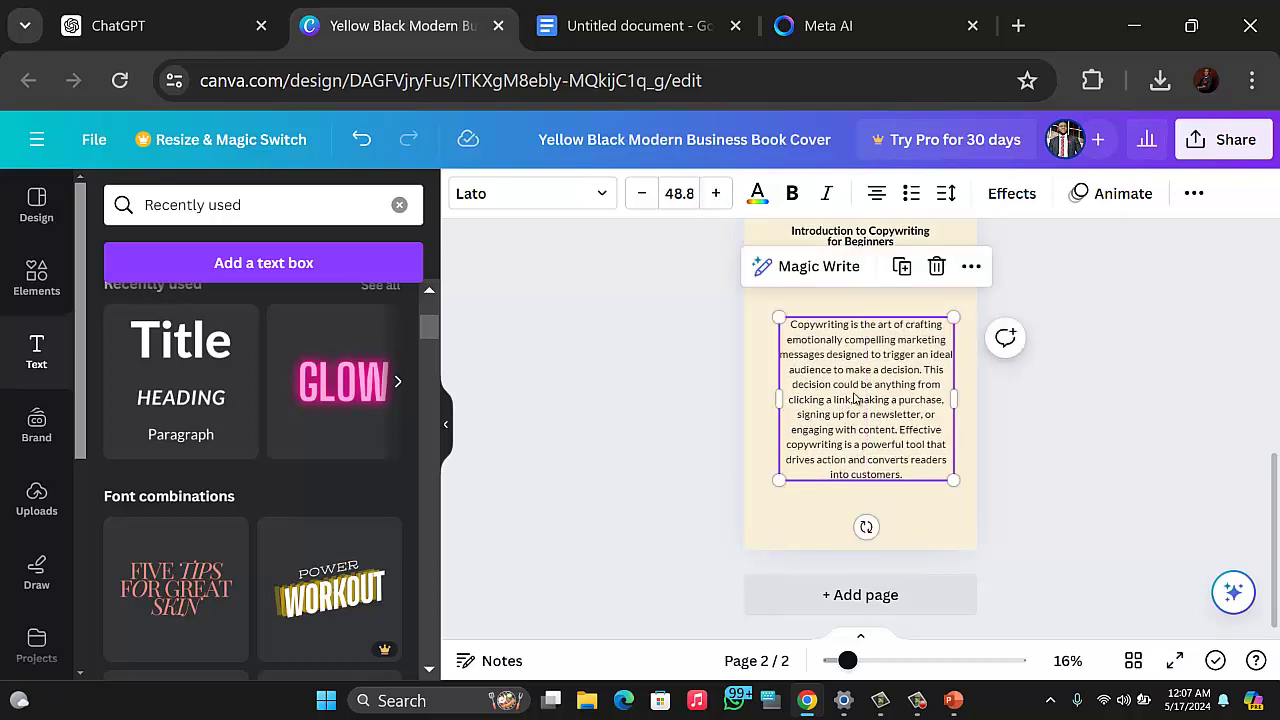
{"action": "scroll", "coordinate": [997, 412], "scroll_direction": "up", "scroll_amount": 2}
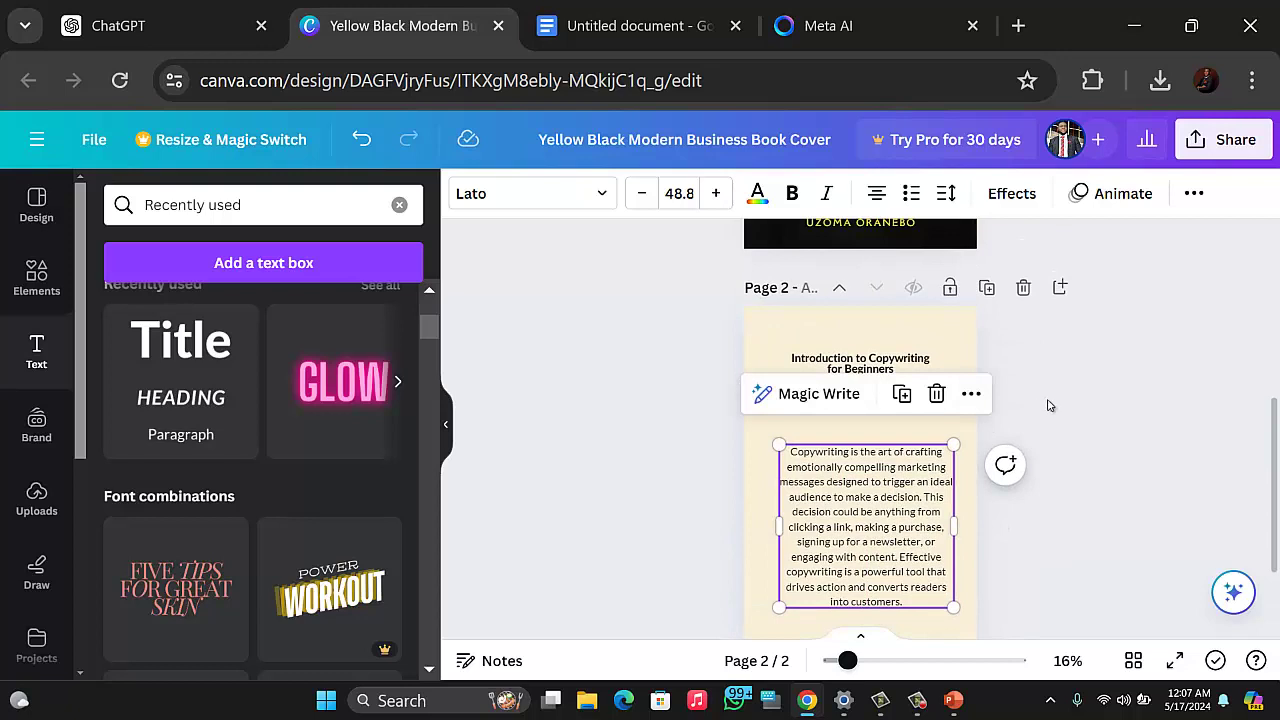
{"action": "left_click", "coordinate": [1092, 480]}
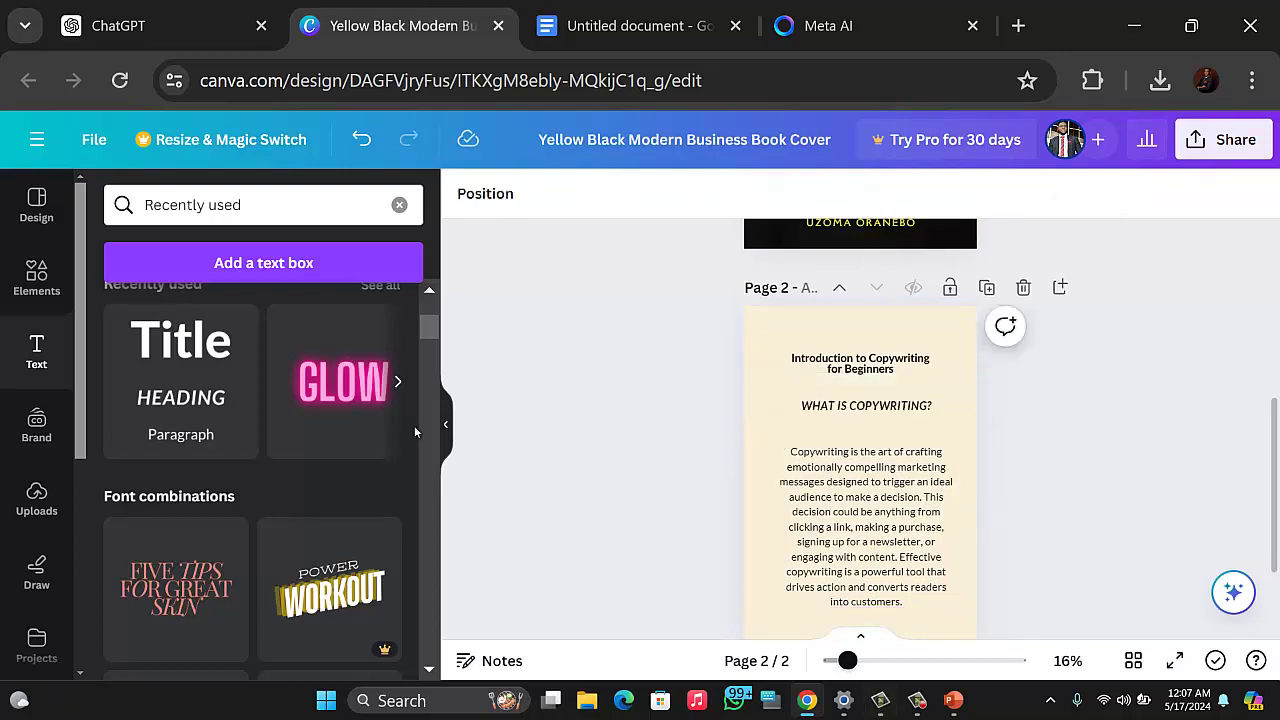
{"action": "left_click", "coordinate": [450, 427]}
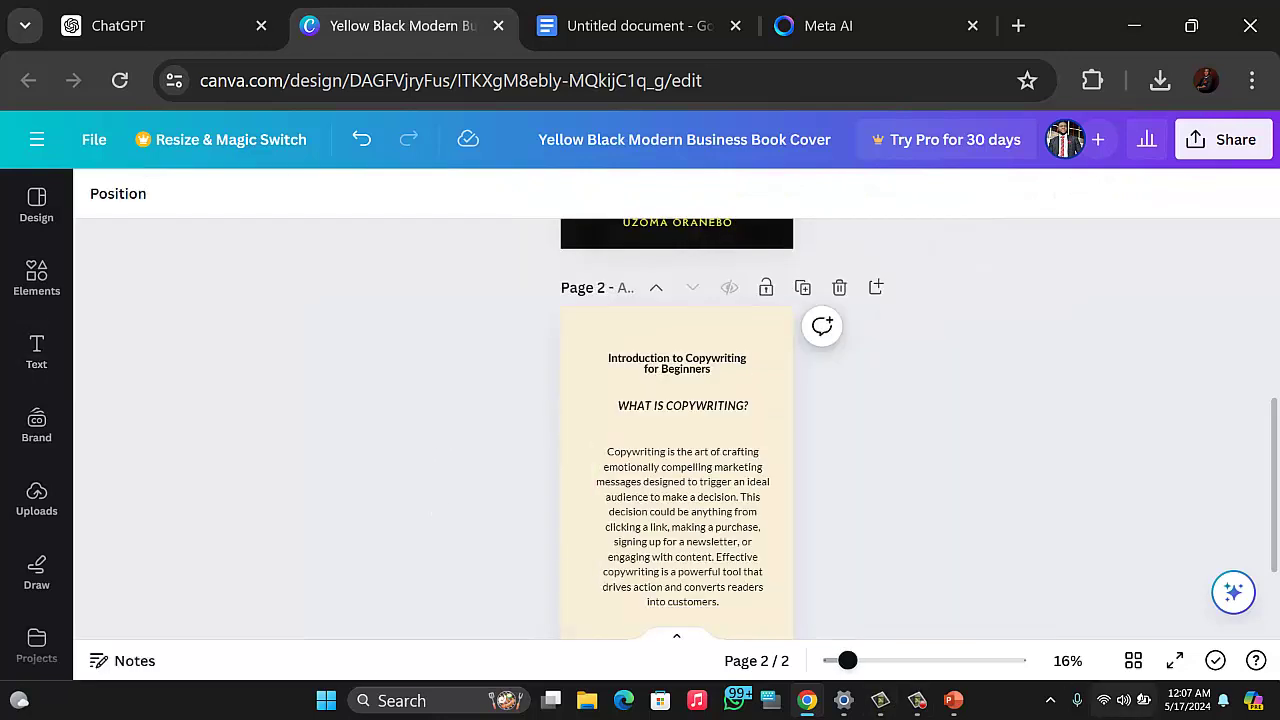
{"action": "scroll", "coordinate": [820, 514], "scroll_direction": "down", "scroll_amount": 2}
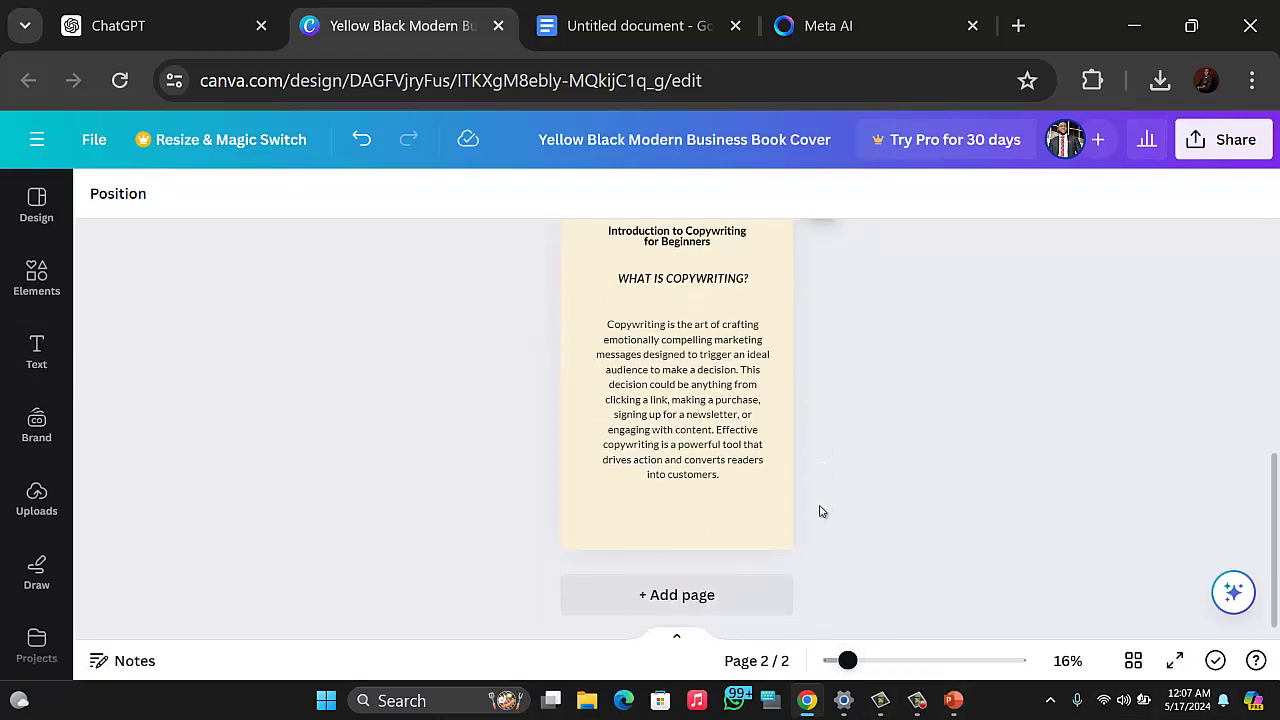
{"action": "scroll", "coordinate": [820, 511], "scroll_direction": "up", "scroll_amount": 2}
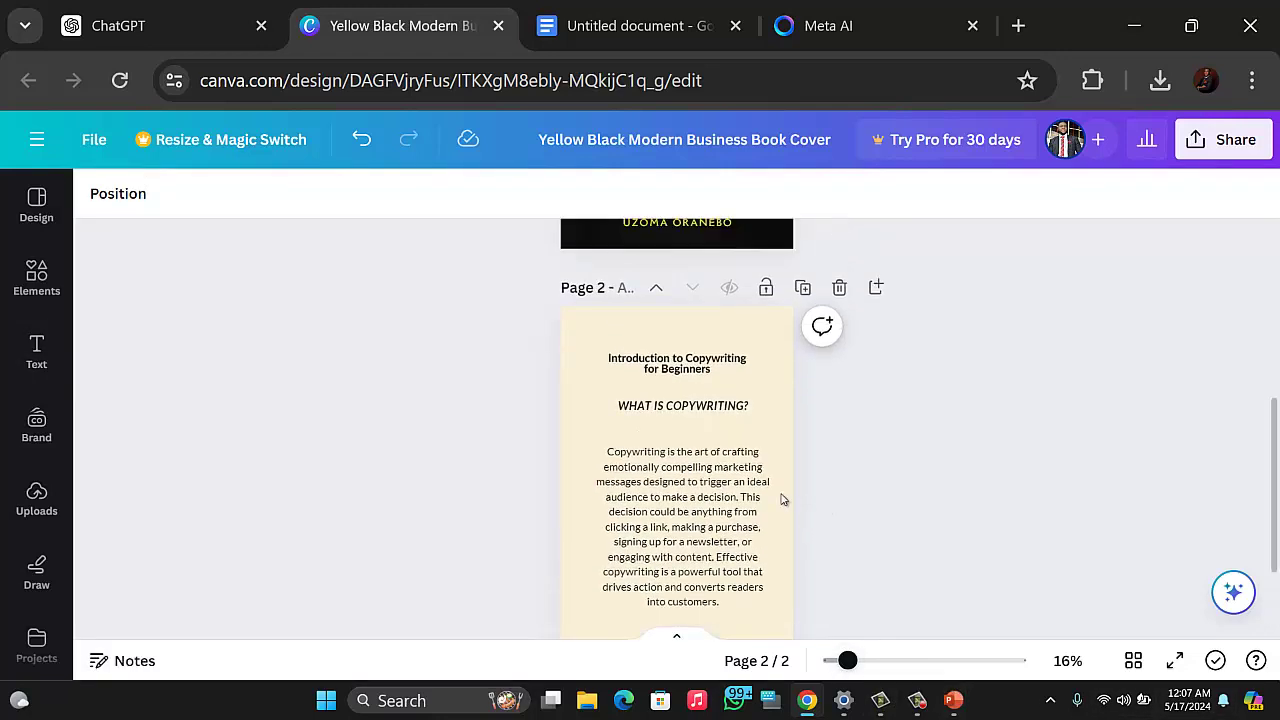
Step: Delete the "Introduction to Copywriting for Beginners" title from page 2
{"action": "left_click", "coordinate": [701, 372]}
{"action": "left_click_drag", "start_coordinate": [701, 372], "coordinate": [700, 351]}
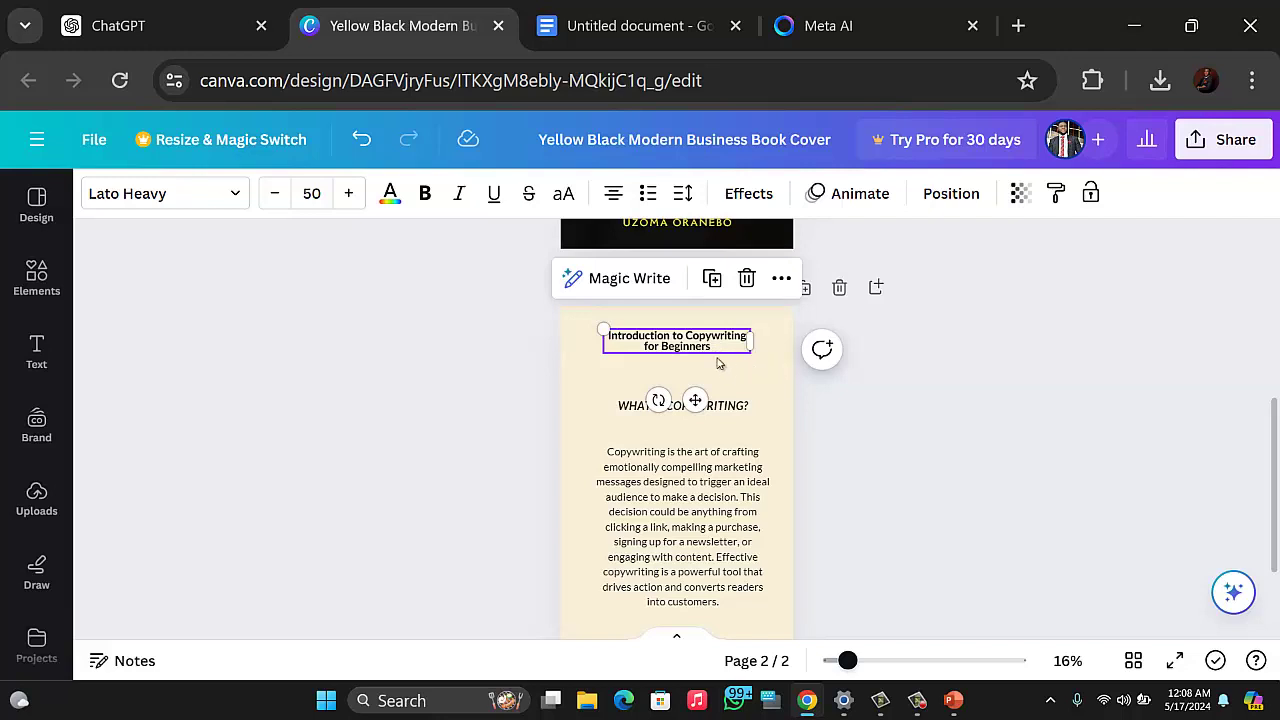
{"action": "key", "text": "Delete"}
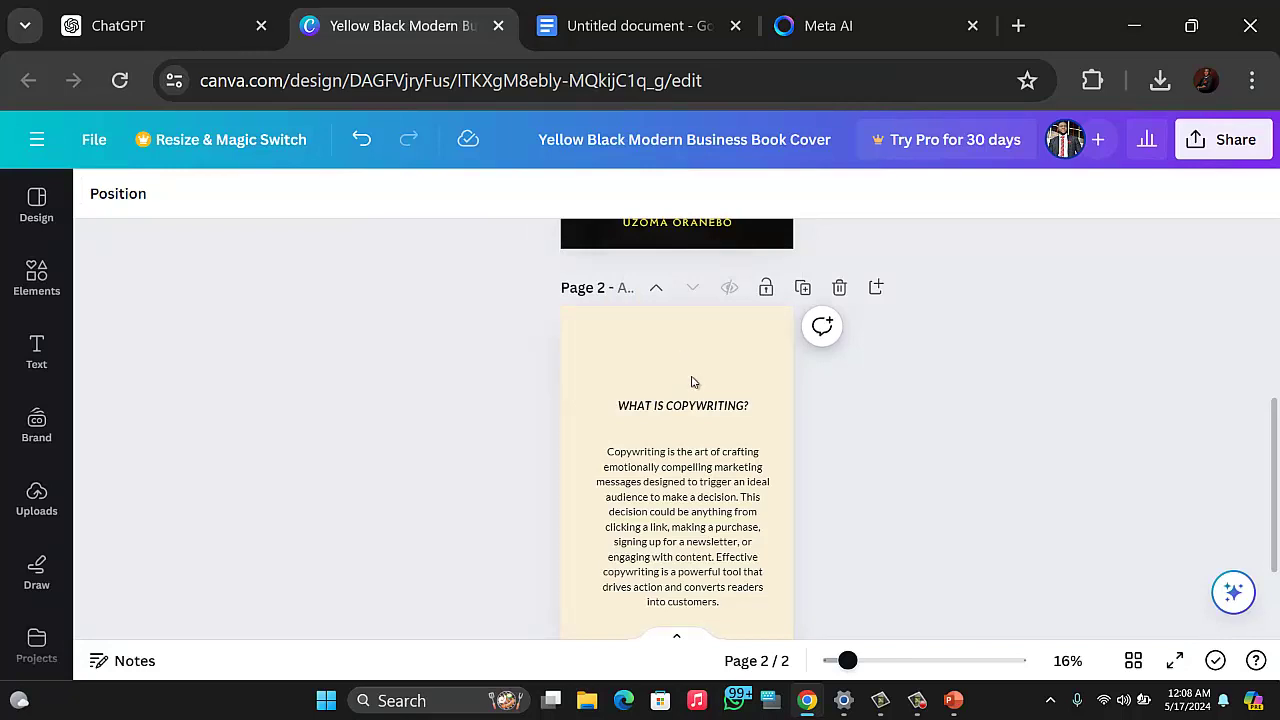
Step: Move the "What is Copywriting?" heading up to the top of page 2, roughly centred
{"action": "left_click_drag", "start_coordinate": [692, 405], "coordinate": [687, 343]}
{"action": "scroll", "coordinate": [720, 400], "scroll_direction": "down", "scroll_amount": 1}
{"action": "scroll", "coordinate": [731, 420], "scroll_direction": "up", "scroll_amount": 2}
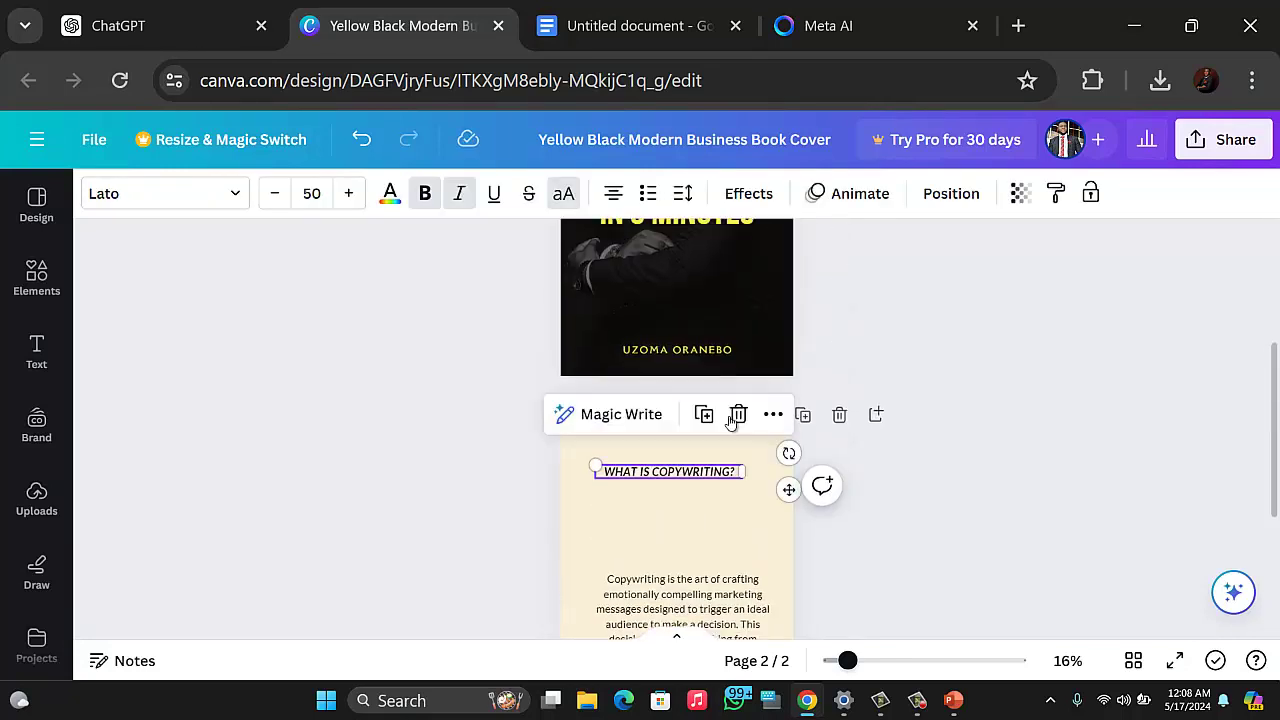
{"action": "scroll", "coordinate": [731, 420], "scroll_direction": "down", "scroll_amount": 1}
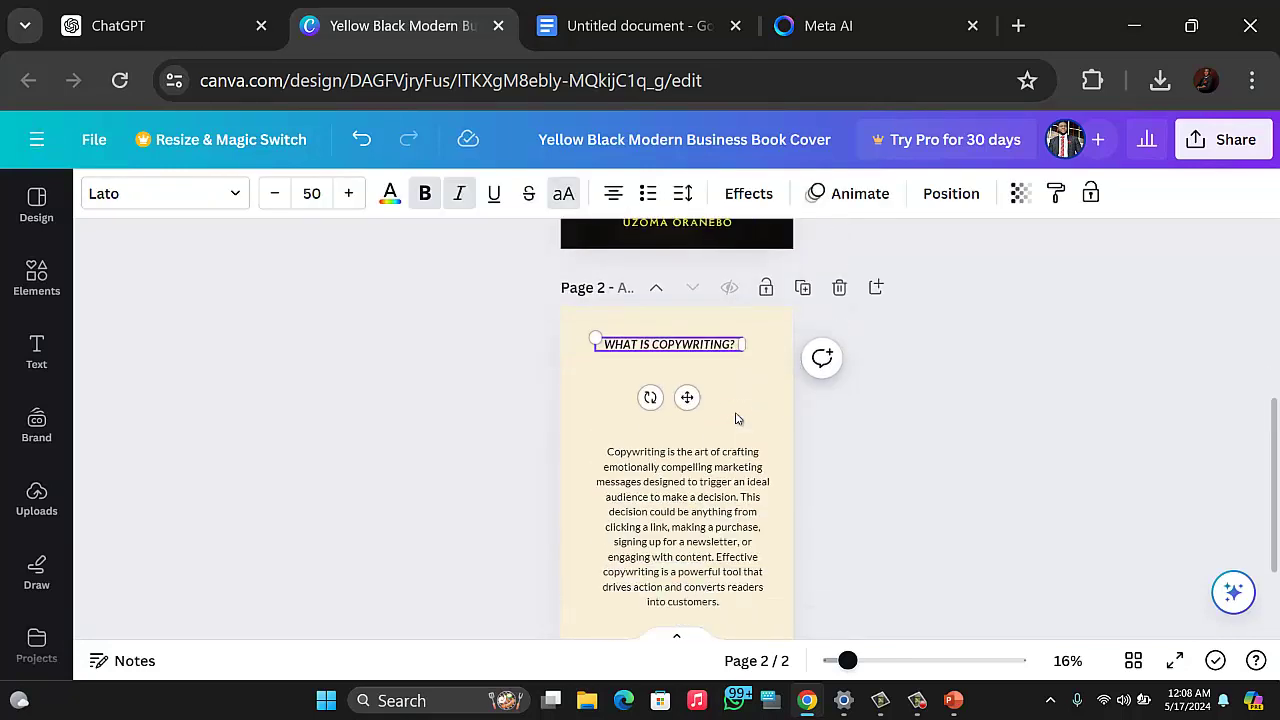
{"action": "left_click_drag", "start_coordinate": [714, 341], "coordinate": [727, 339]}
Step: Remove the italic style from the entire "What is Copywriting?" heading
{"action": "double_click", "coordinate": [722, 338]}
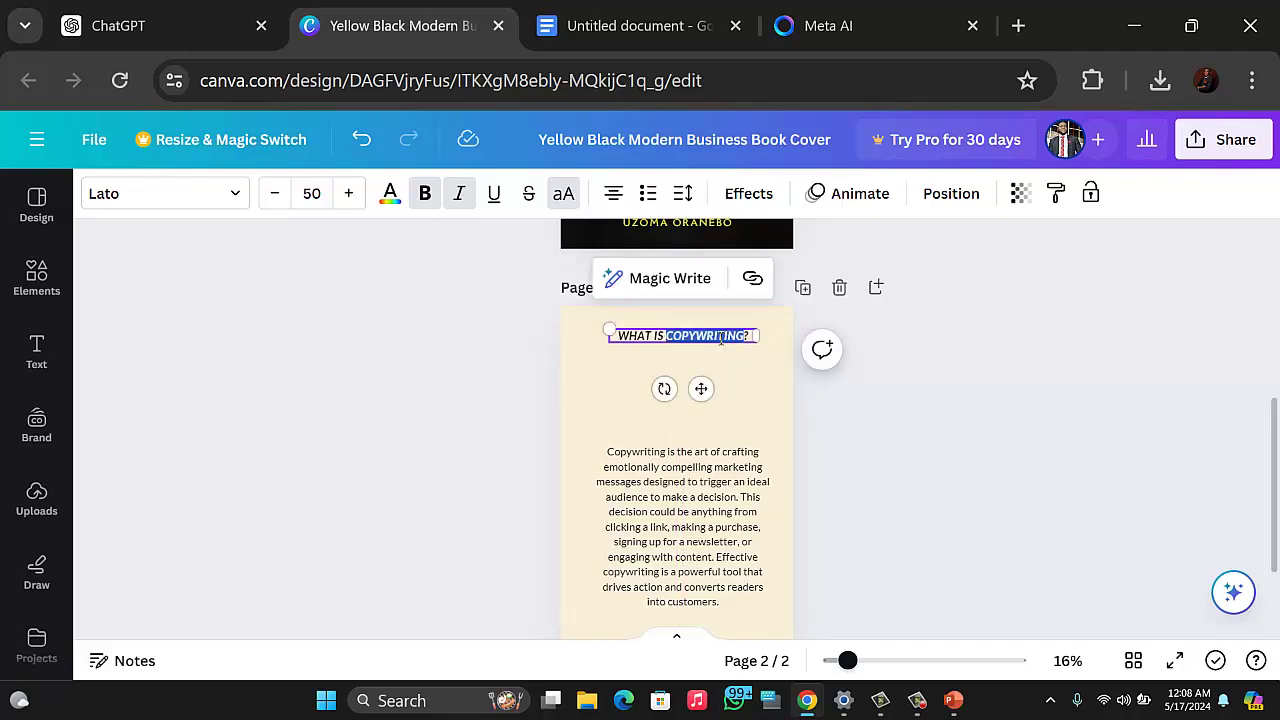
{"action": "triple_click", "coordinate": [707, 339]}
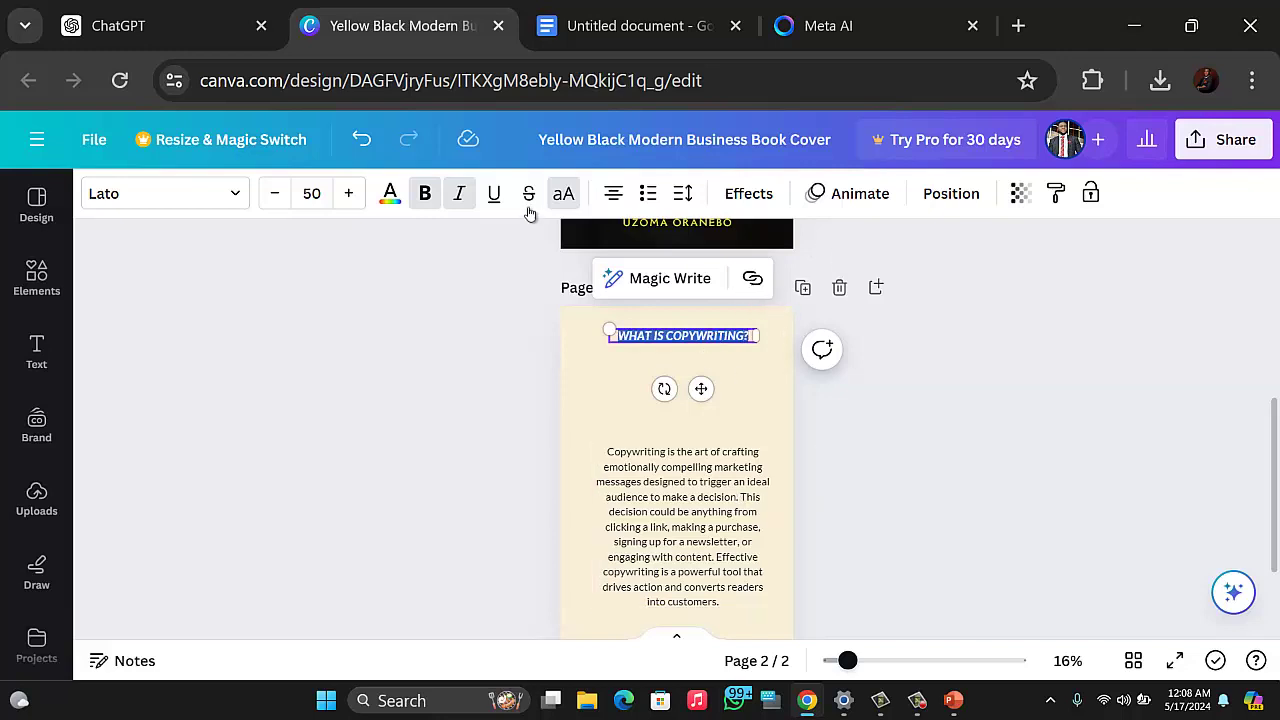
{"action": "left_click", "coordinate": [461, 193]}
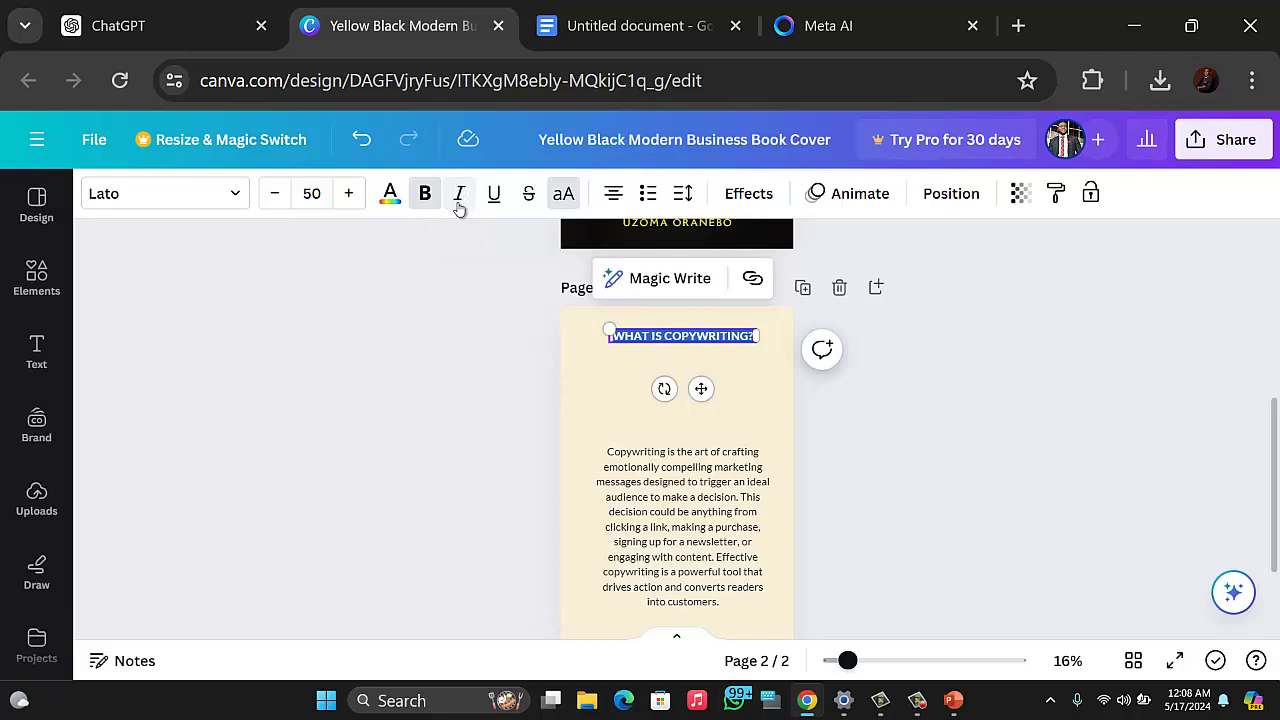
{"action": "left_click", "coordinate": [925, 477]}
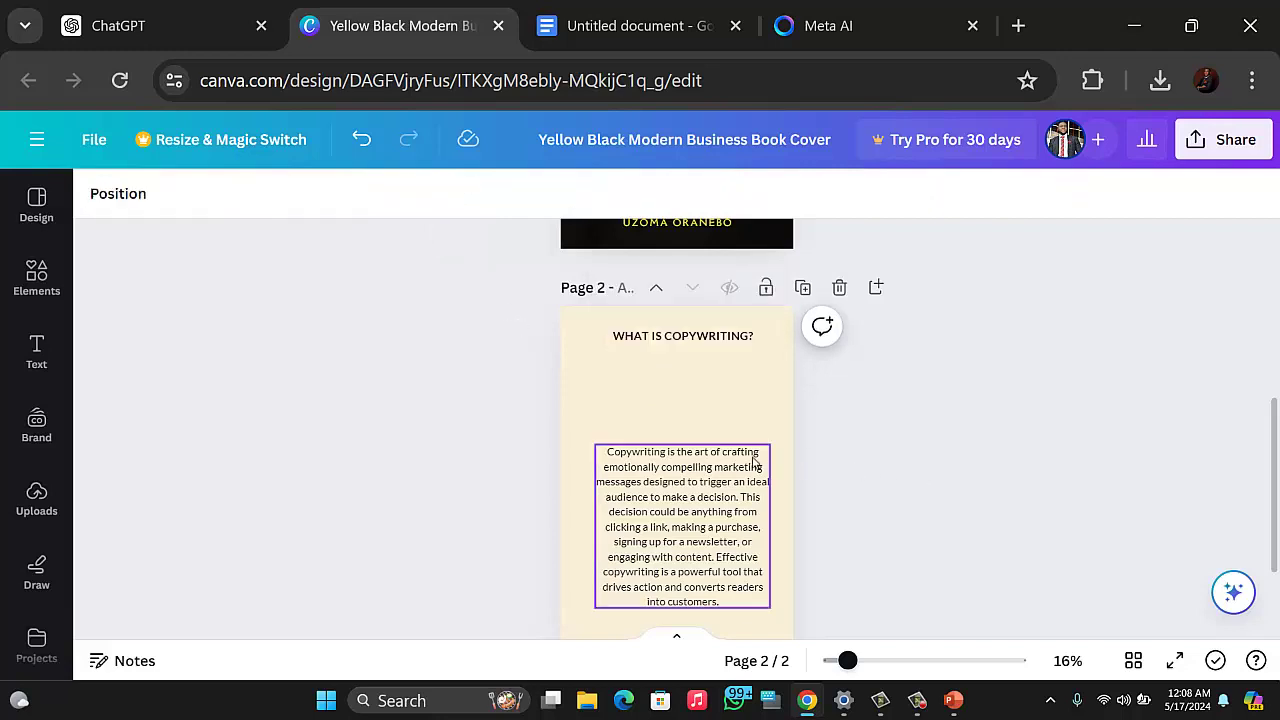
Step: Move the definition paragraph up page 2, closer to the heading
{"action": "left_click", "coordinate": [693, 472]}
{"action": "left_click_drag", "start_coordinate": [693, 472], "coordinate": [694, 397]}
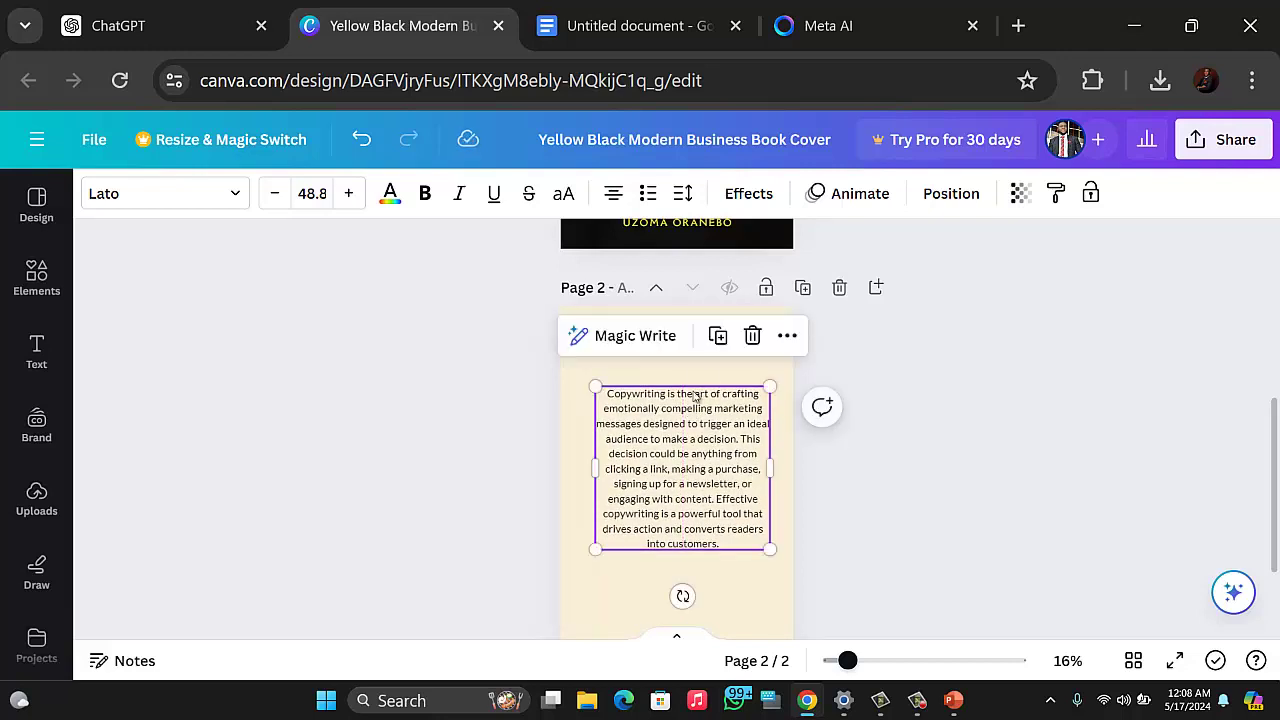
{"action": "left_click", "coordinate": [952, 411]}
Step: Select all the text of the definition paragraph and set its alignment to justified
{"action": "left_click", "coordinate": [707, 410]}
{"action": "double_click", "coordinate": [707, 410]}
{"action": "key", "text": "ctrl+a"}
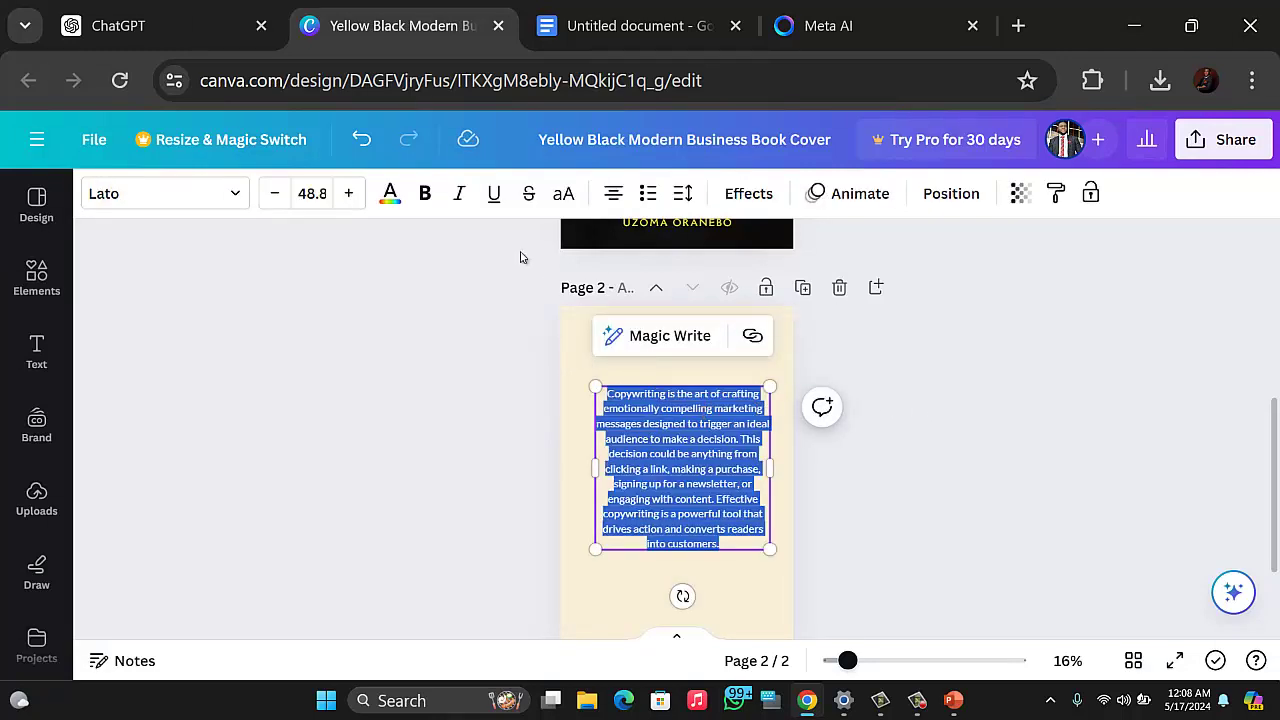
{"action": "left_click", "coordinate": [613, 196]}
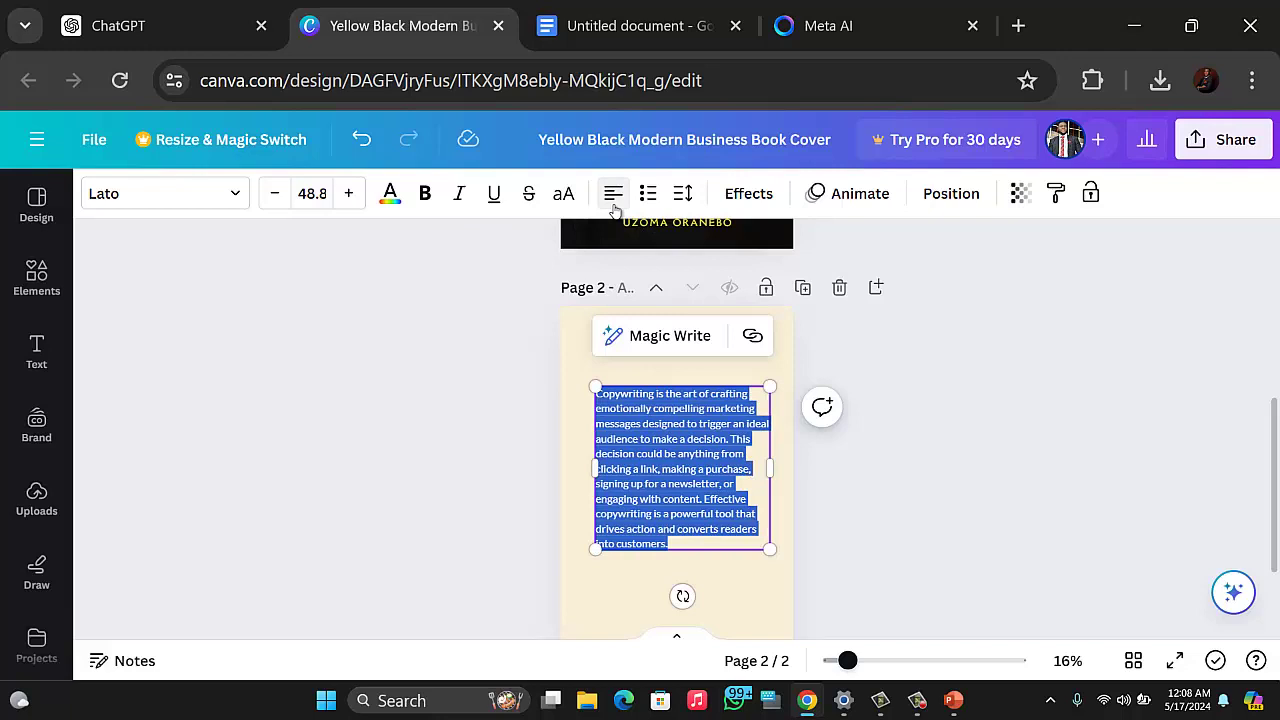
{"action": "left_click", "coordinate": [614, 196]}
{"action": "left_click", "coordinate": [614, 196]}
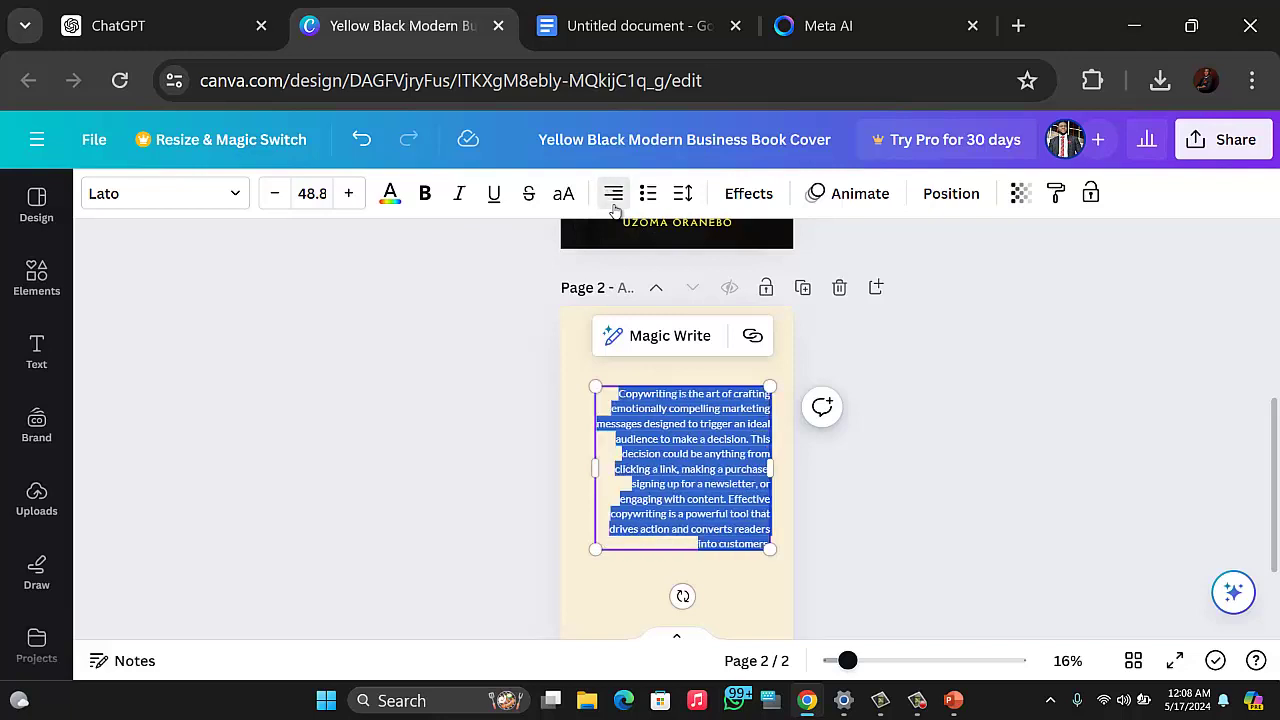
{"action": "left_click", "coordinate": [614, 200]}
{"action": "left_click", "coordinate": [614, 200]}
{"action": "left_click", "coordinate": [614, 200]}
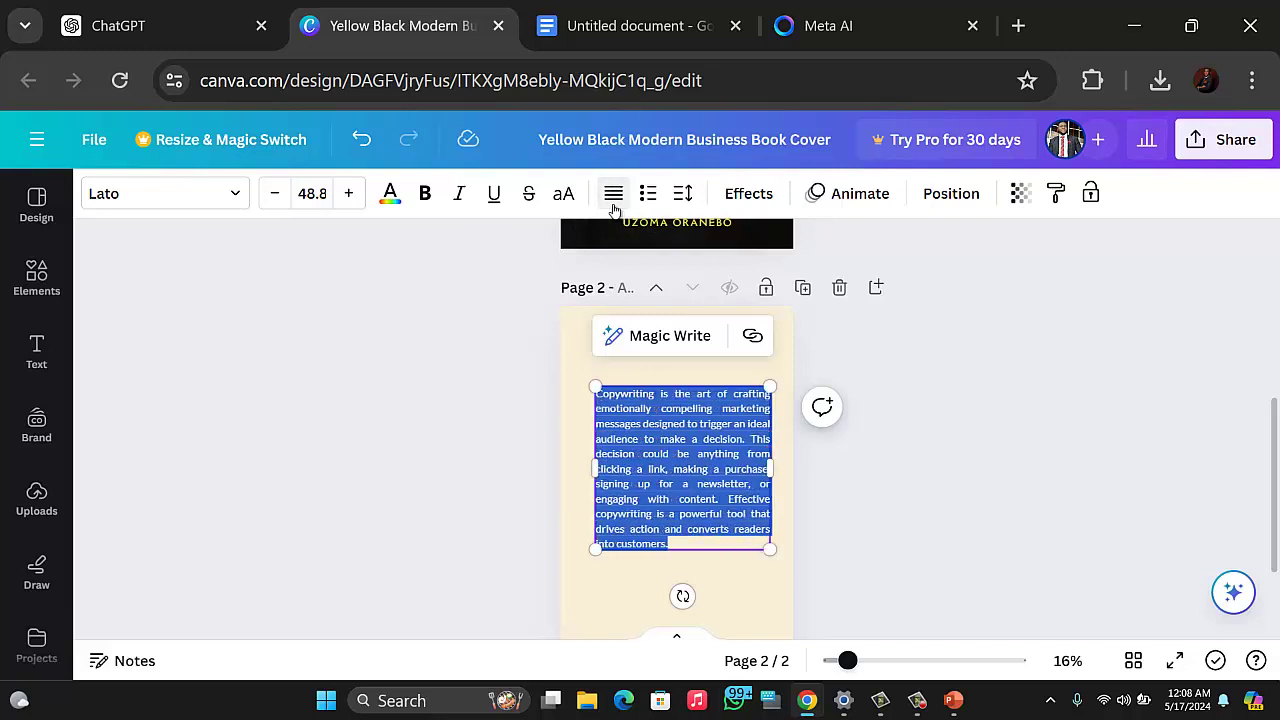
{"action": "left_click", "coordinate": [955, 457]}
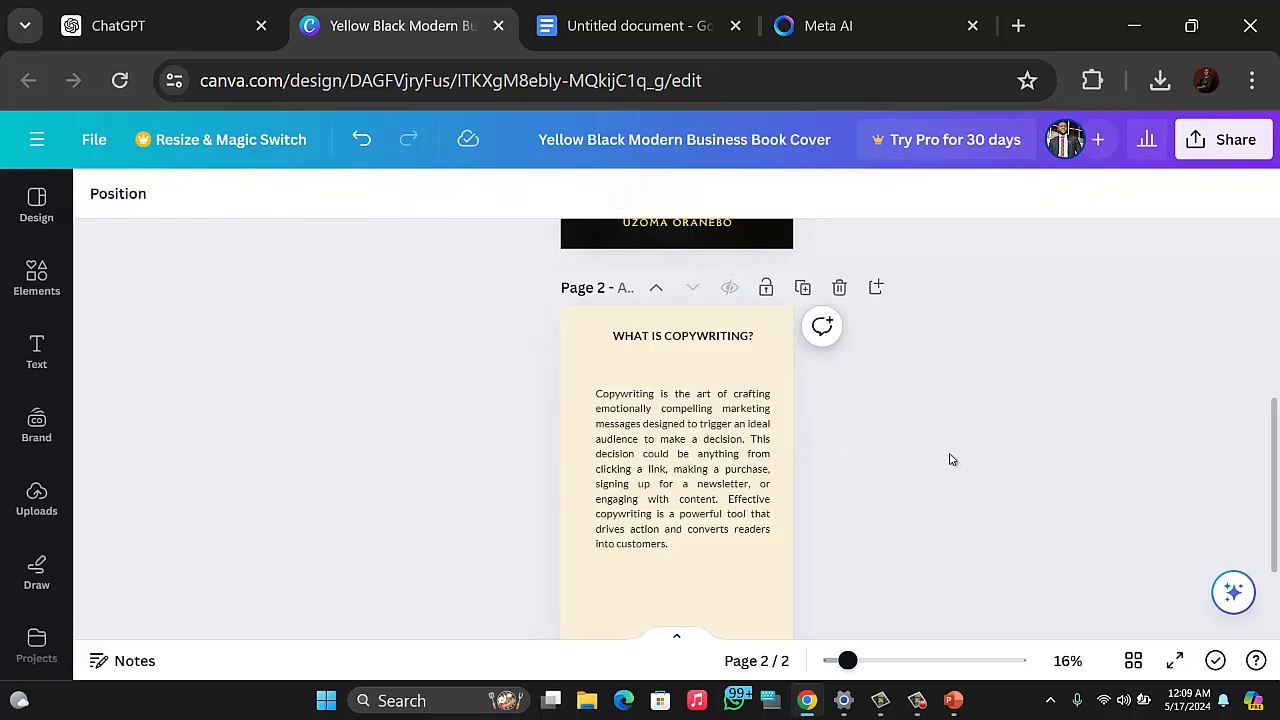
Step: Zoom in to 38% and review the heading and the justified paragraph on page 2
{"action": "scroll", "coordinate": [913, 445], "scroll_direction": "down", "scroll_amount": 1}
{"action": "scroll", "coordinate": [911, 429], "scroll_direction": "up", "scroll_amount": 1}
{"action": "left_click_drag", "start_coordinate": [847, 661], "coordinate": [892, 661]}
{"action": "left_click", "coordinate": [874, 531]}
{"action": "scroll", "coordinate": [871, 508], "scroll_direction": "down", "scroll_amount": 3}
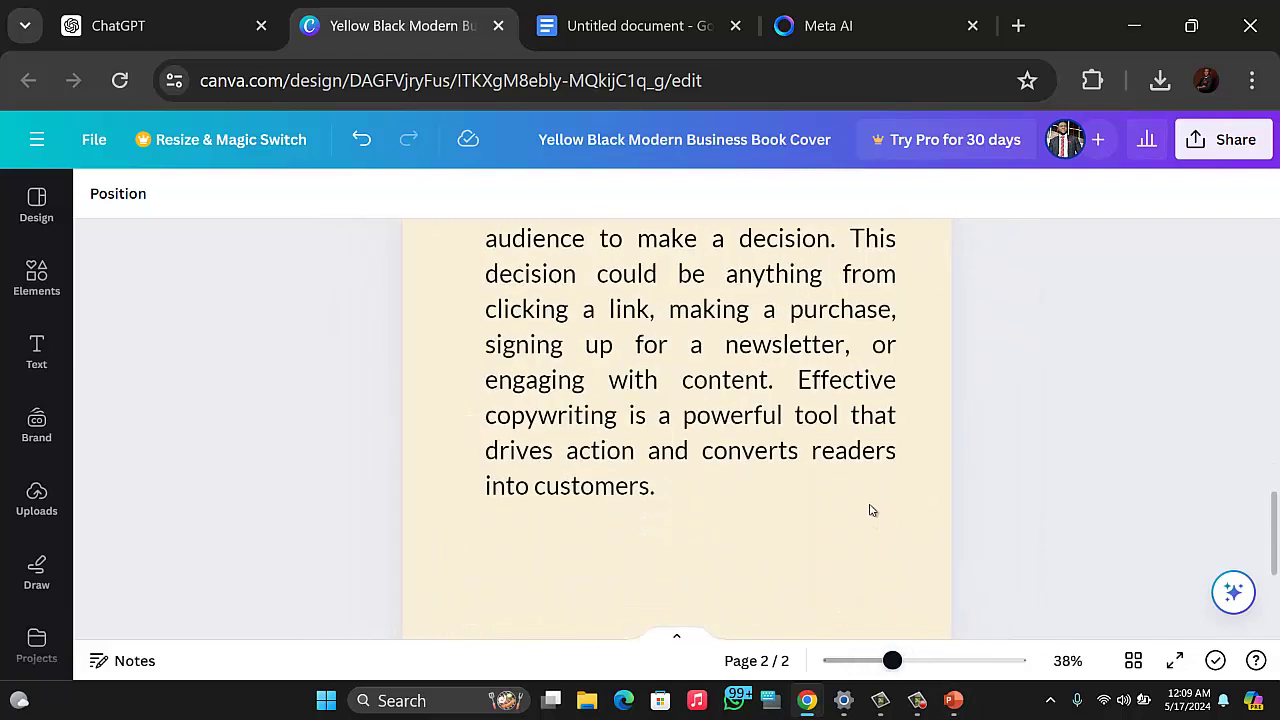
{"action": "scroll", "coordinate": [871, 510], "scroll_direction": "up", "scroll_amount": 3}
{"action": "scroll", "coordinate": [871, 510], "scroll_direction": "up", "scroll_amount": 2}
Step: Enlarge the text of the "What is Copywriting?" heading, trying font size 80 before setting it to 100
{"action": "left_click", "coordinate": [726, 379]}
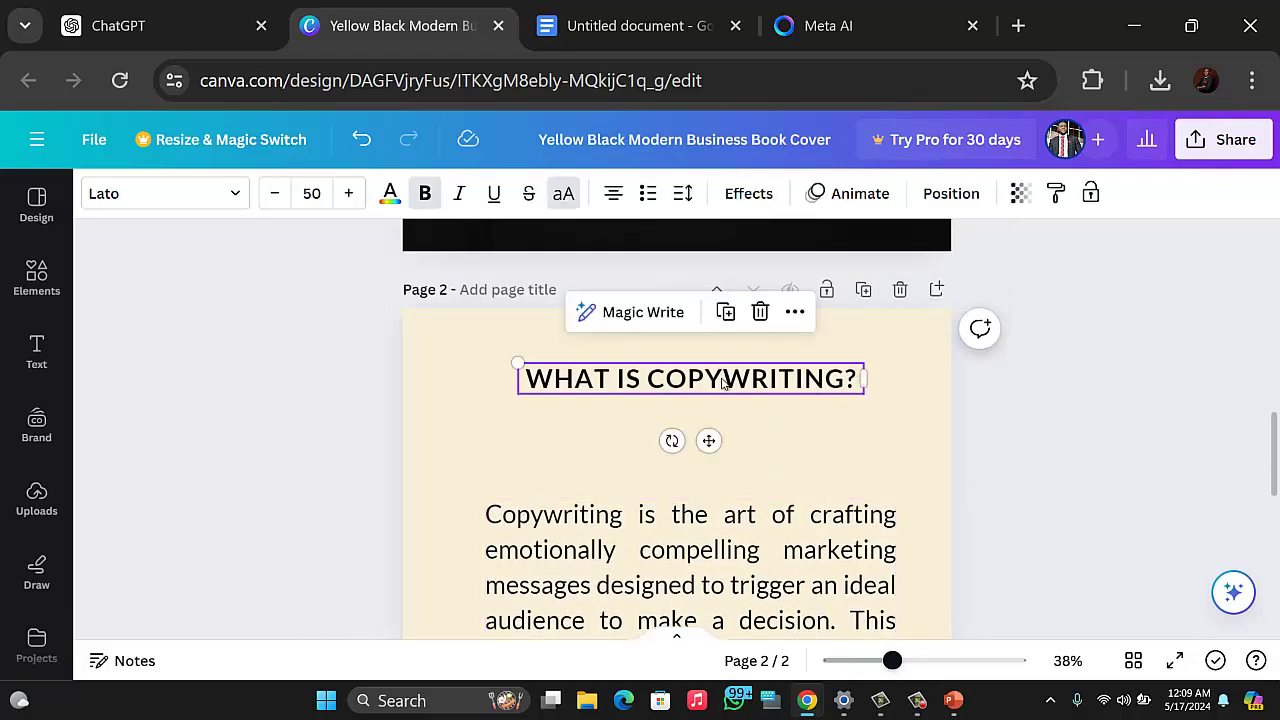
{"action": "double_click", "coordinate": [726, 379]}
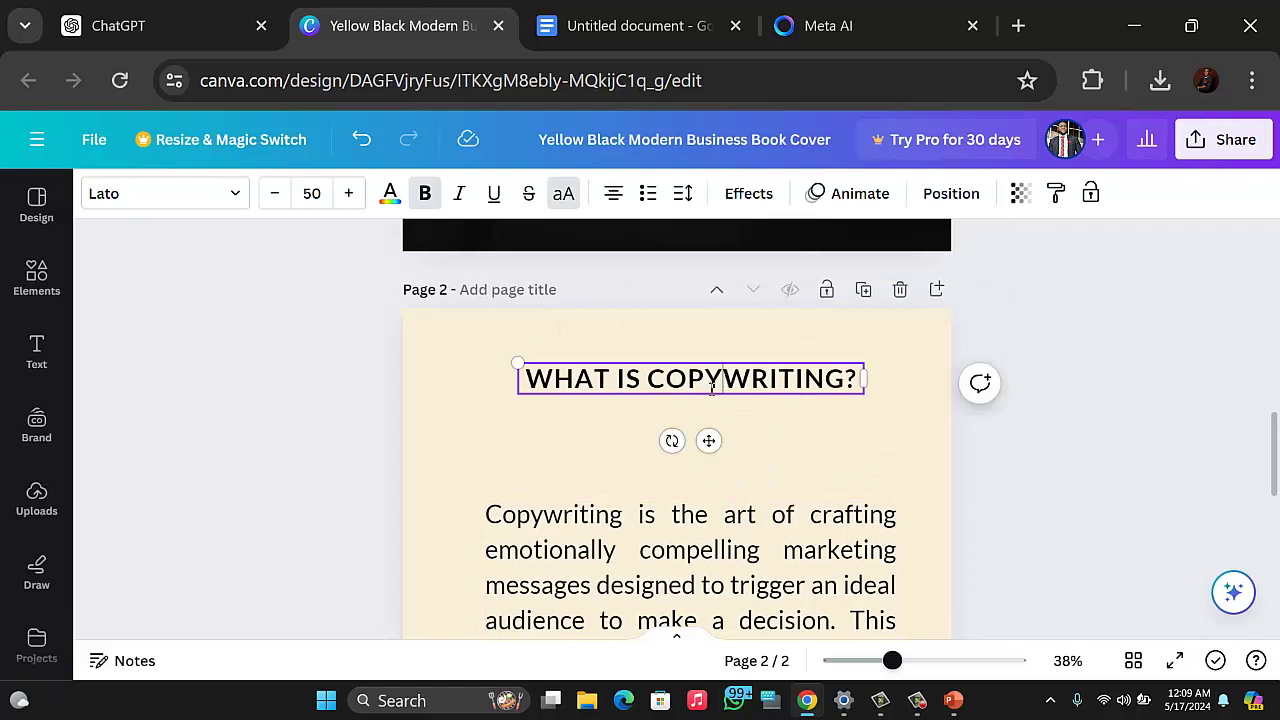
{"action": "triple_click", "coordinate": [716, 386]}
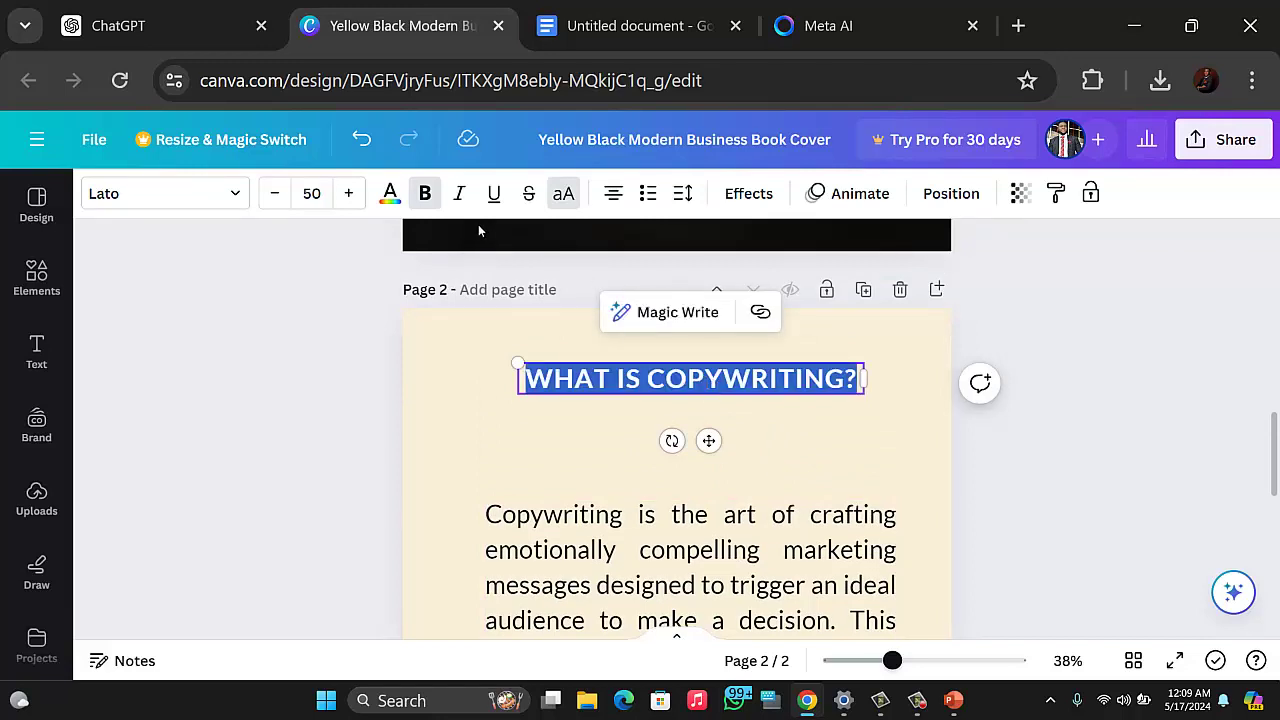
{"action": "left_click", "coordinate": [348, 193]}
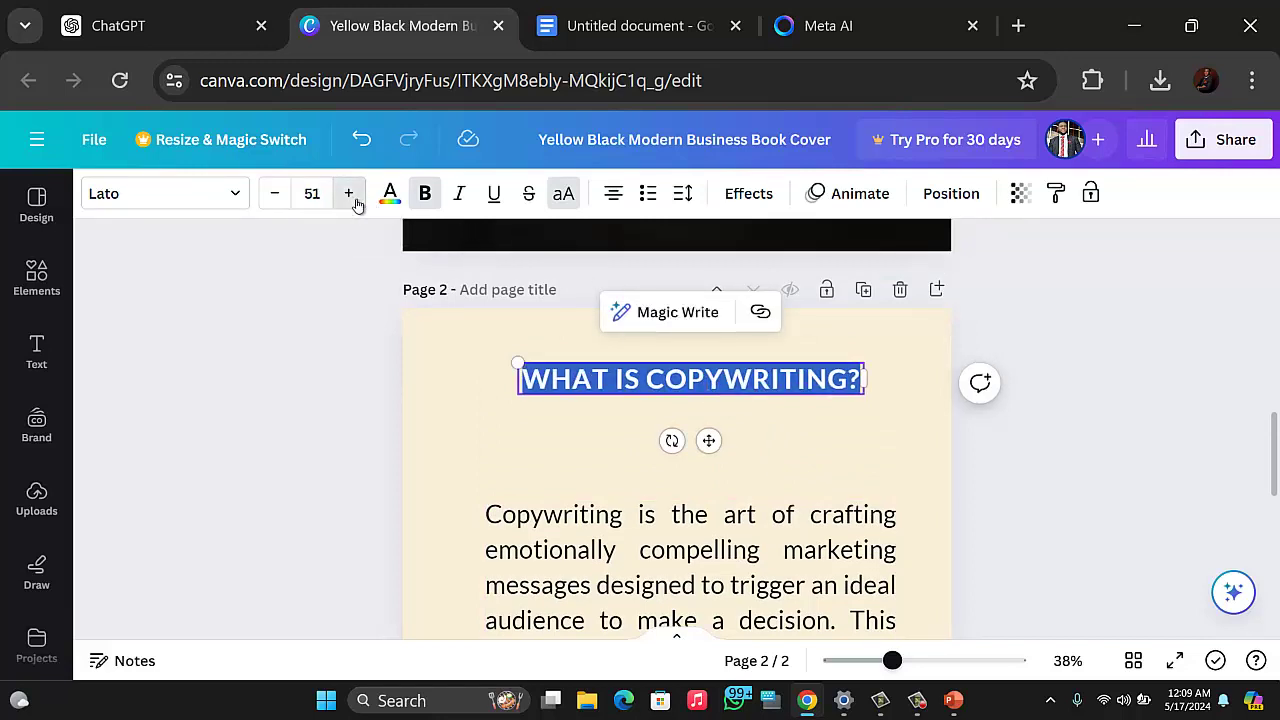
{"action": "left_click", "coordinate": [348, 193]}
{"action": "left_click", "coordinate": [348, 193]}
{"action": "left_click", "coordinate": [312, 193]}
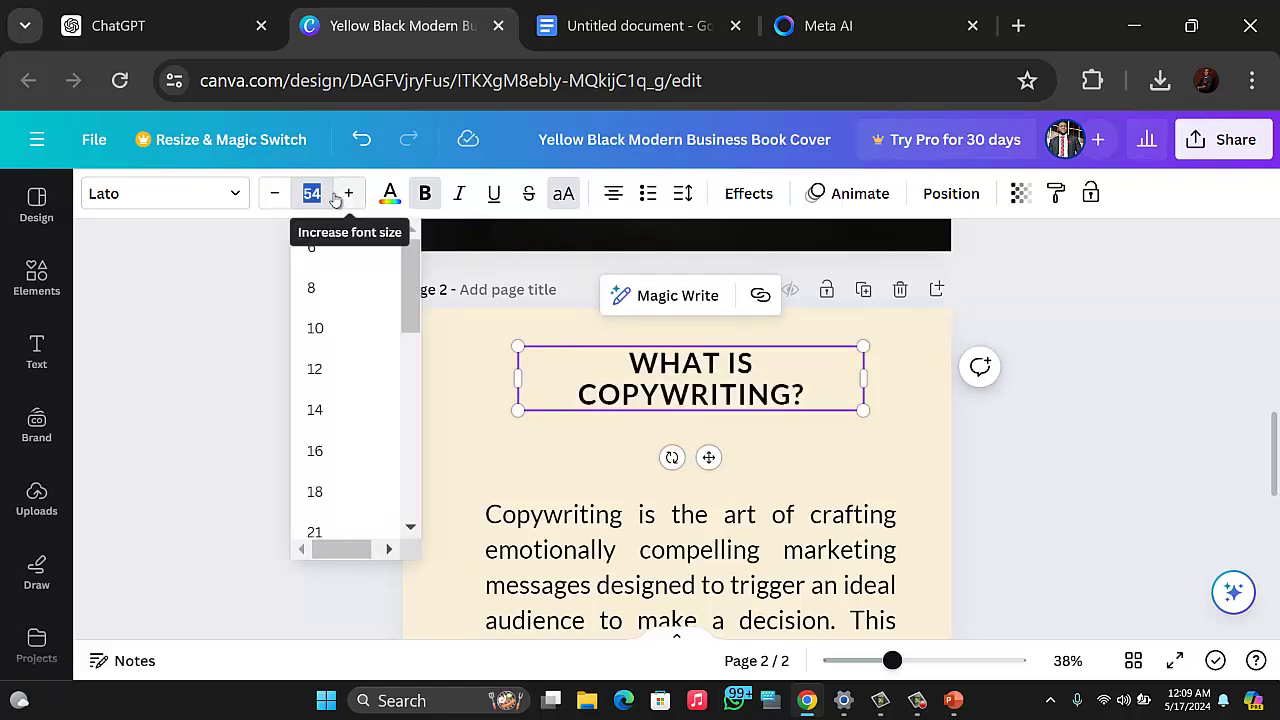
{"action": "type", "text": "80"}
{"action": "key", "text": "Return"}
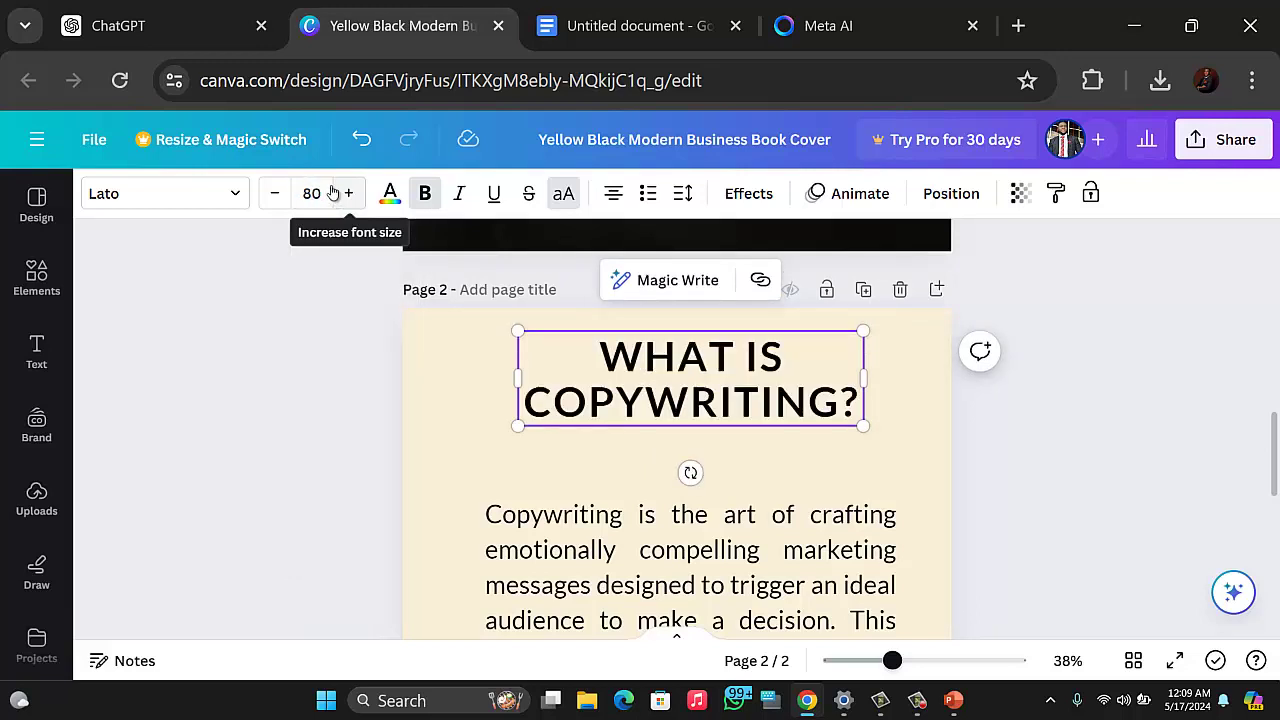
{"action": "left_click", "coordinate": [320, 193]}
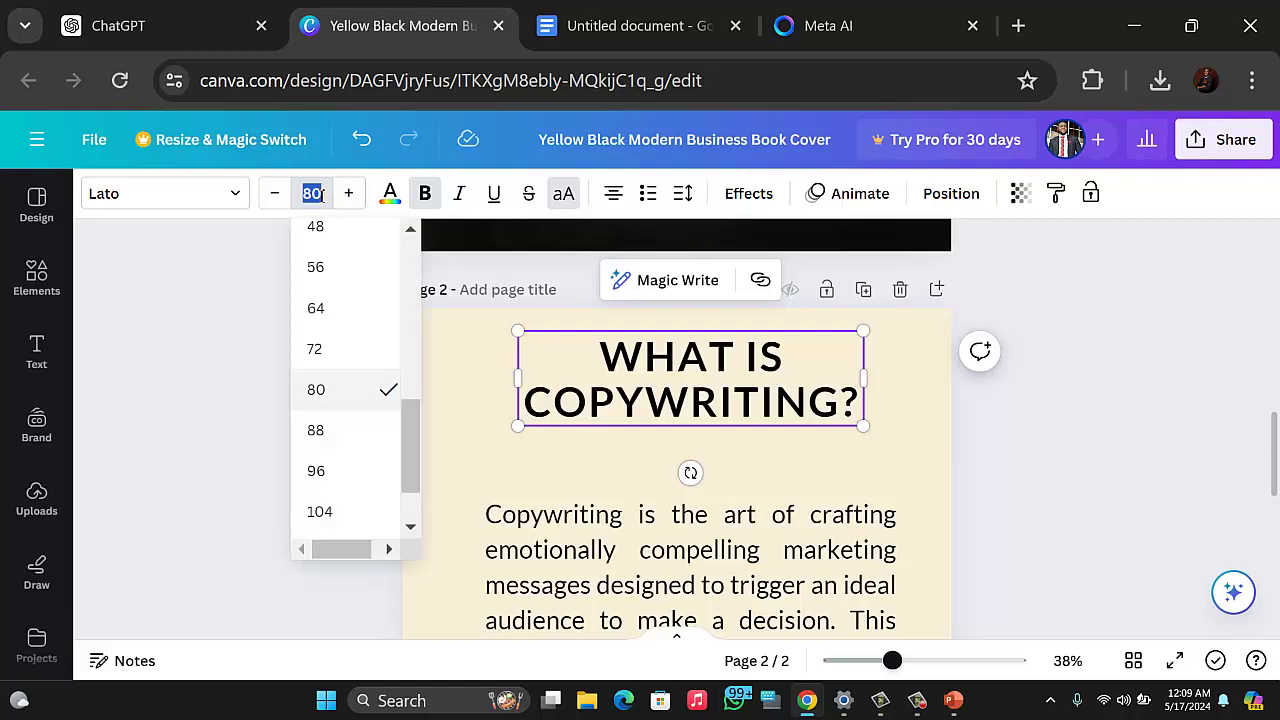
{"action": "key", "text": "BackSpace"}
{"action": "type", "text": "100"}
{"action": "key", "text": "Return"}
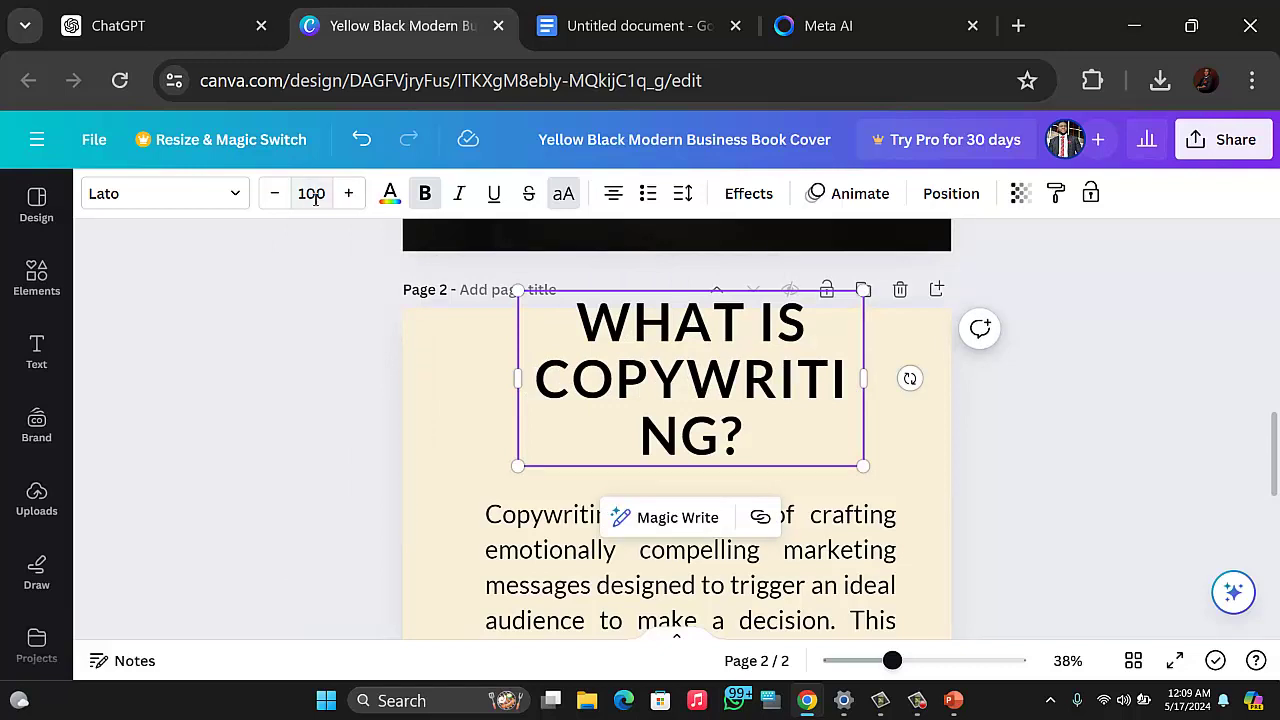
Step: Reduce the font size of the "What is Copywriting?" heading, trying 90 before setting it to 80
{"action": "left_click", "coordinate": [315, 197]}
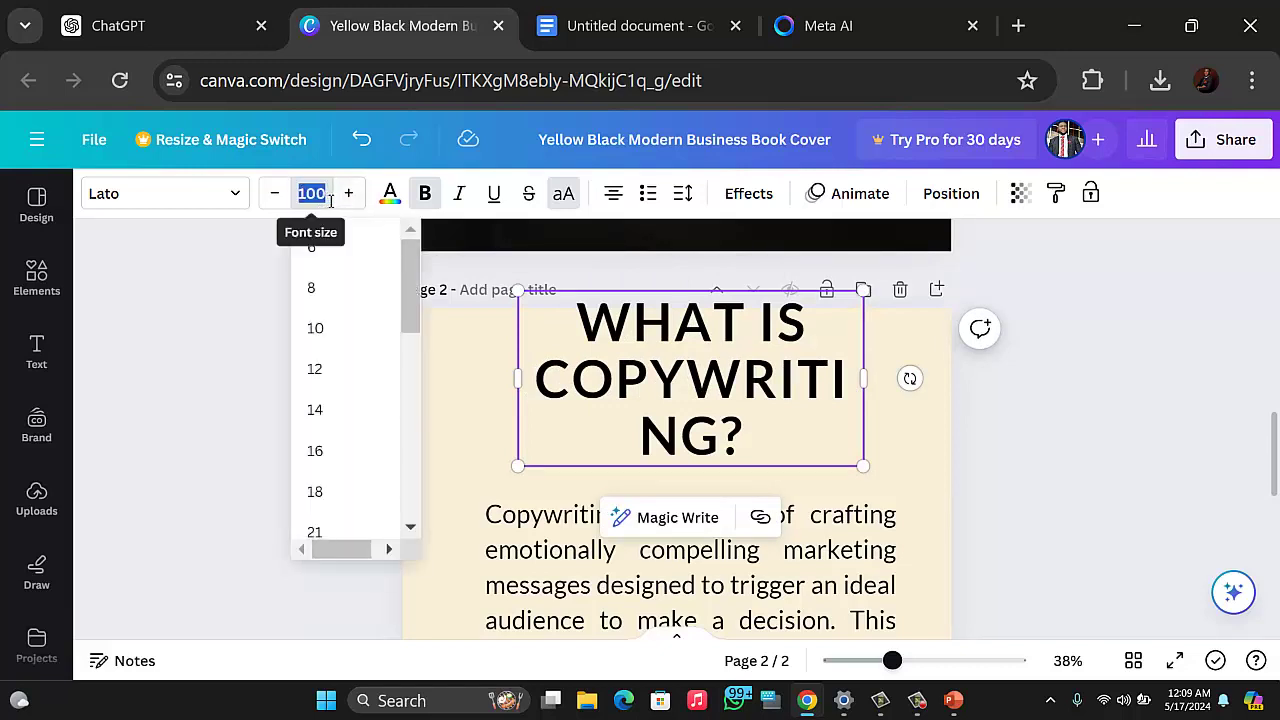
{"action": "type", "text": "90"}
{"action": "key", "text": "Return"}
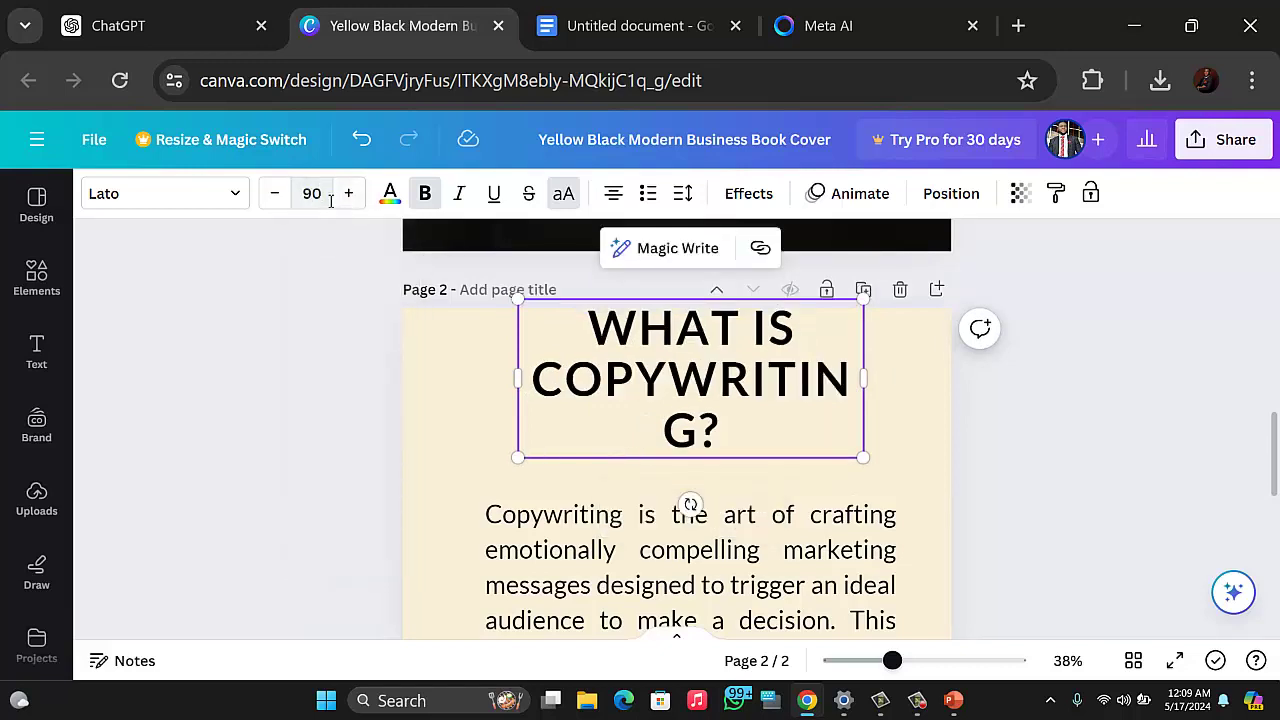
{"action": "left_click", "coordinate": [323, 190]}
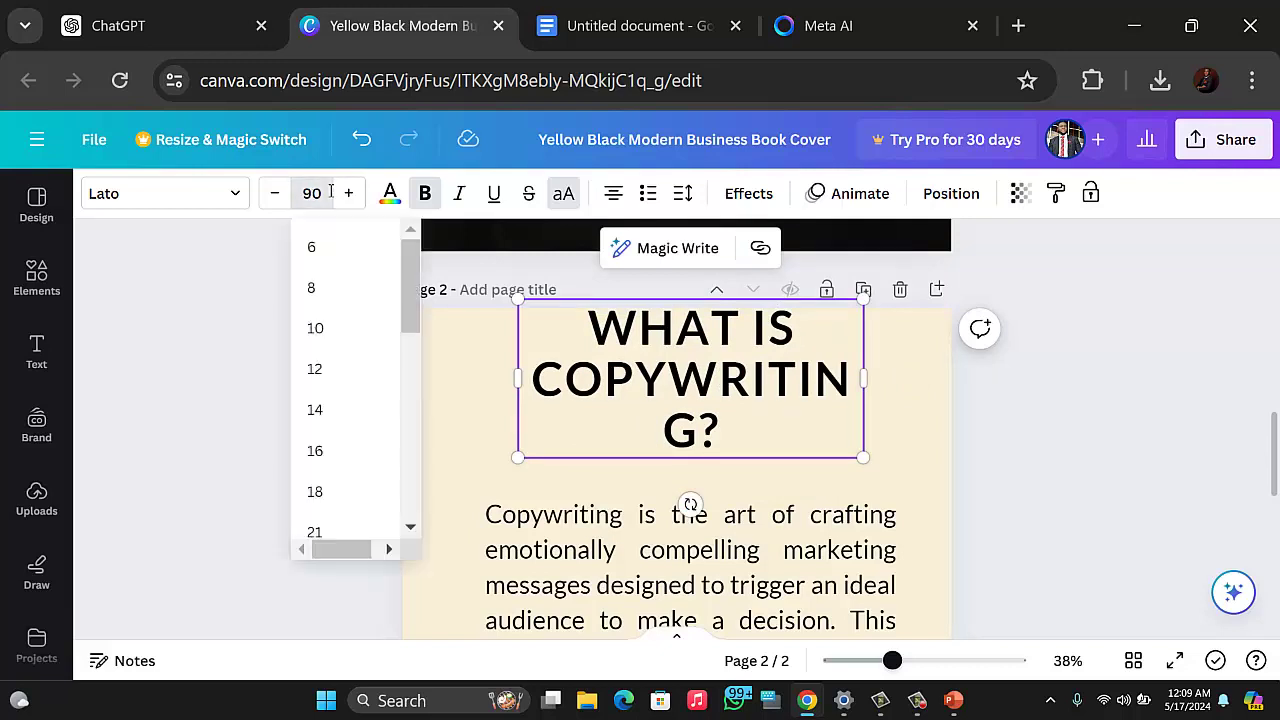
{"action": "type", "text": "80"}
{"action": "key", "text": "Return"}
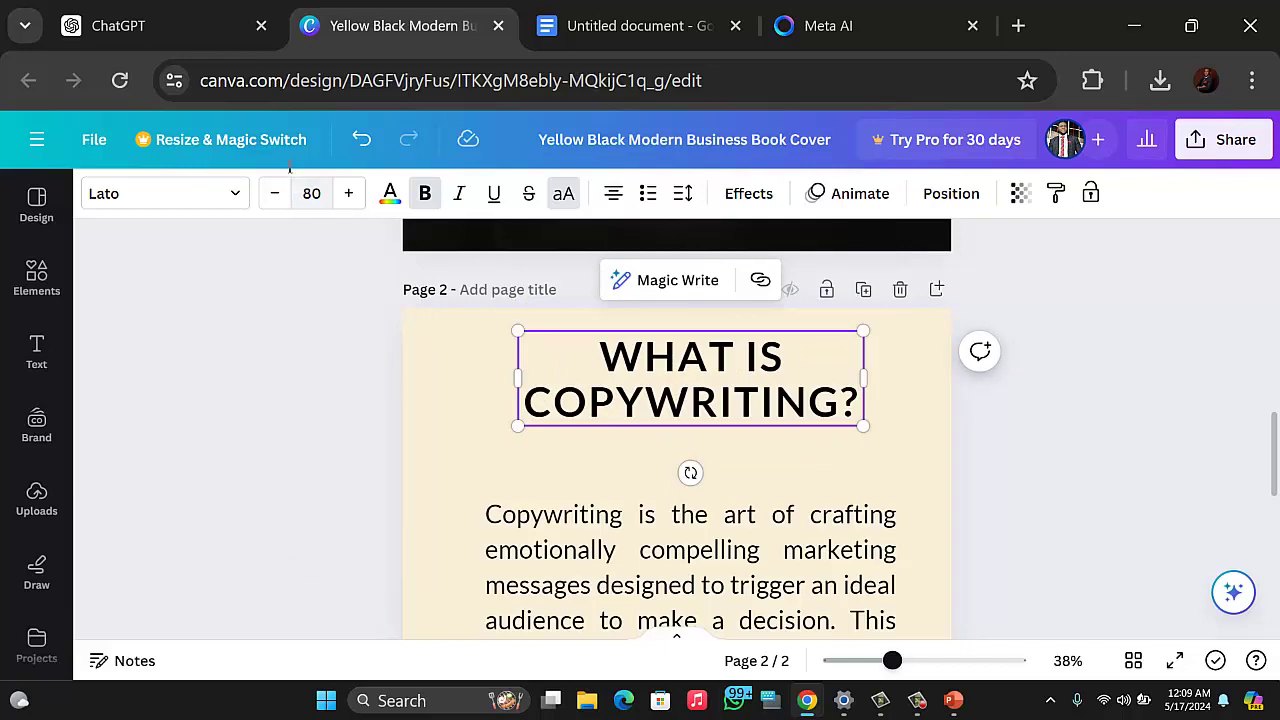
Step: Review the layout of page 2, checking the heading against the full definition paragraph and the empty space below it
{"action": "left_click", "coordinate": [870, 585]}
{"action": "scroll", "coordinate": [870, 560], "scroll_direction": "down", "scroll_amount": 5}
{"action": "scroll", "coordinate": [870, 518], "scroll_direction": "up", "scroll_amount": 3}
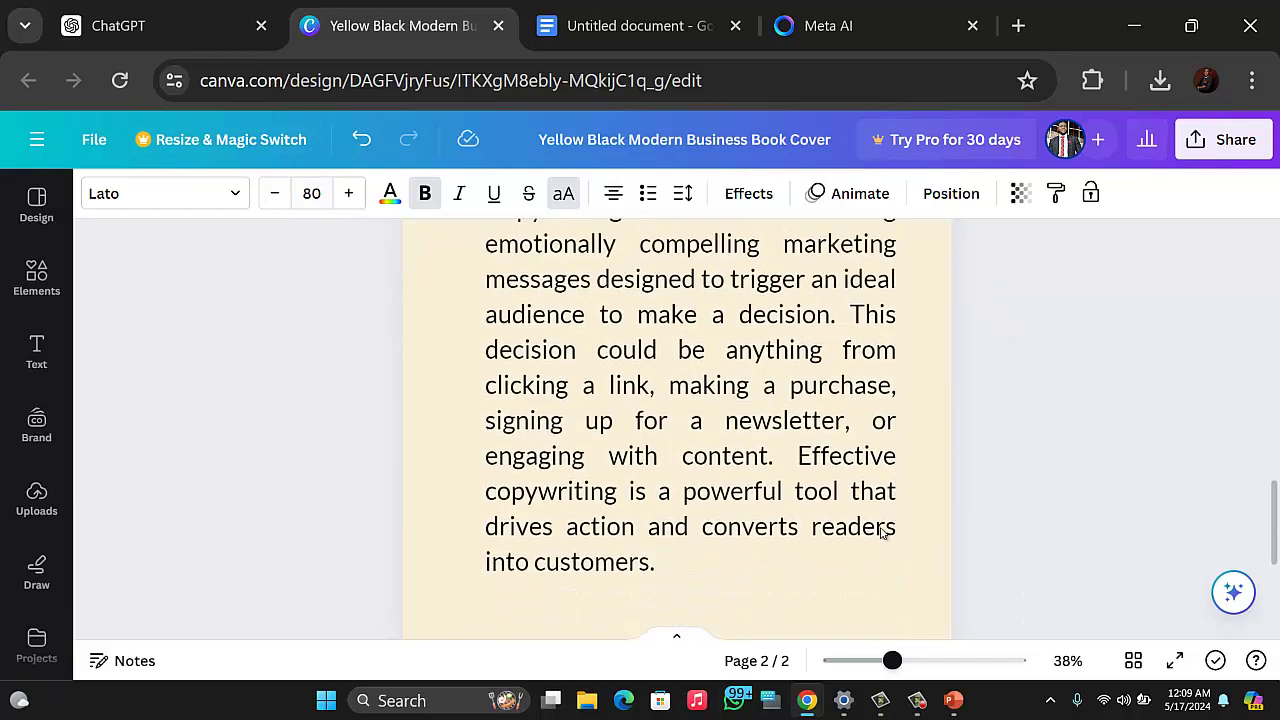
{"action": "scroll", "coordinate": [830, 390], "scroll_direction": "up", "scroll_amount": 3}
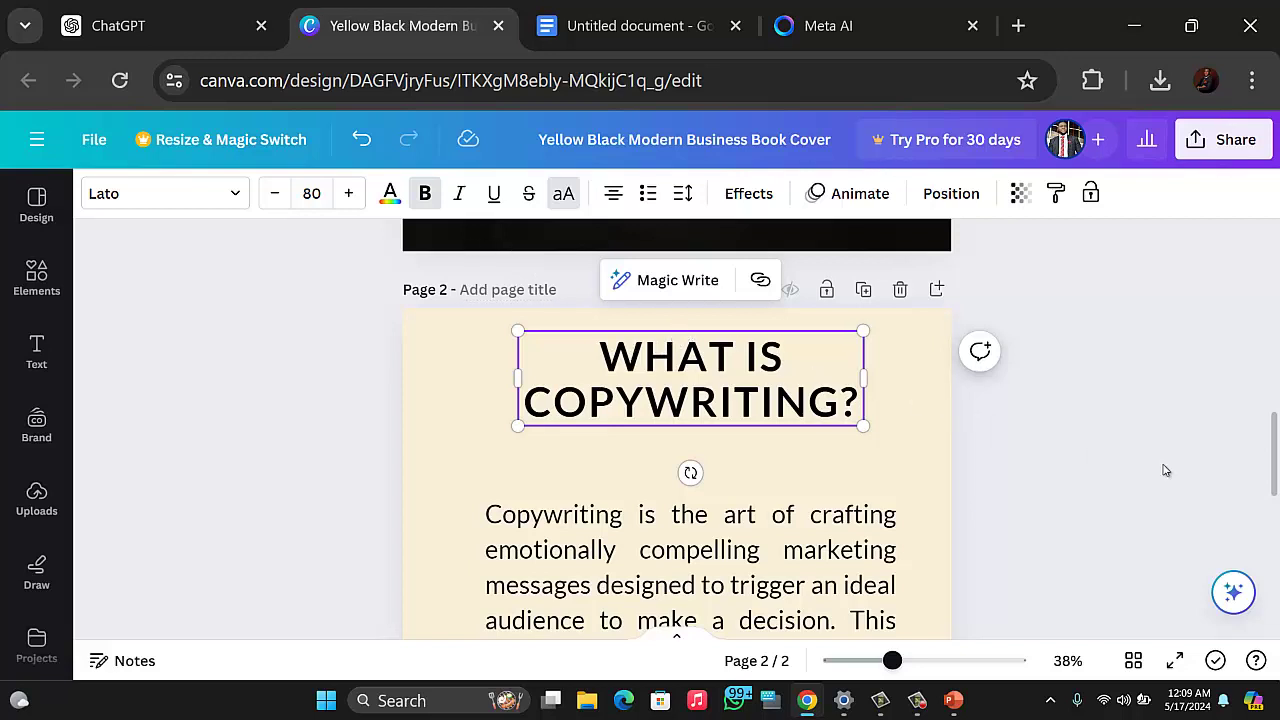
{"action": "left_click", "coordinate": [1142, 497]}
{"action": "scroll", "coordinate": [840, 497], "scroll_direction": "down", "scroll_amount": 6}
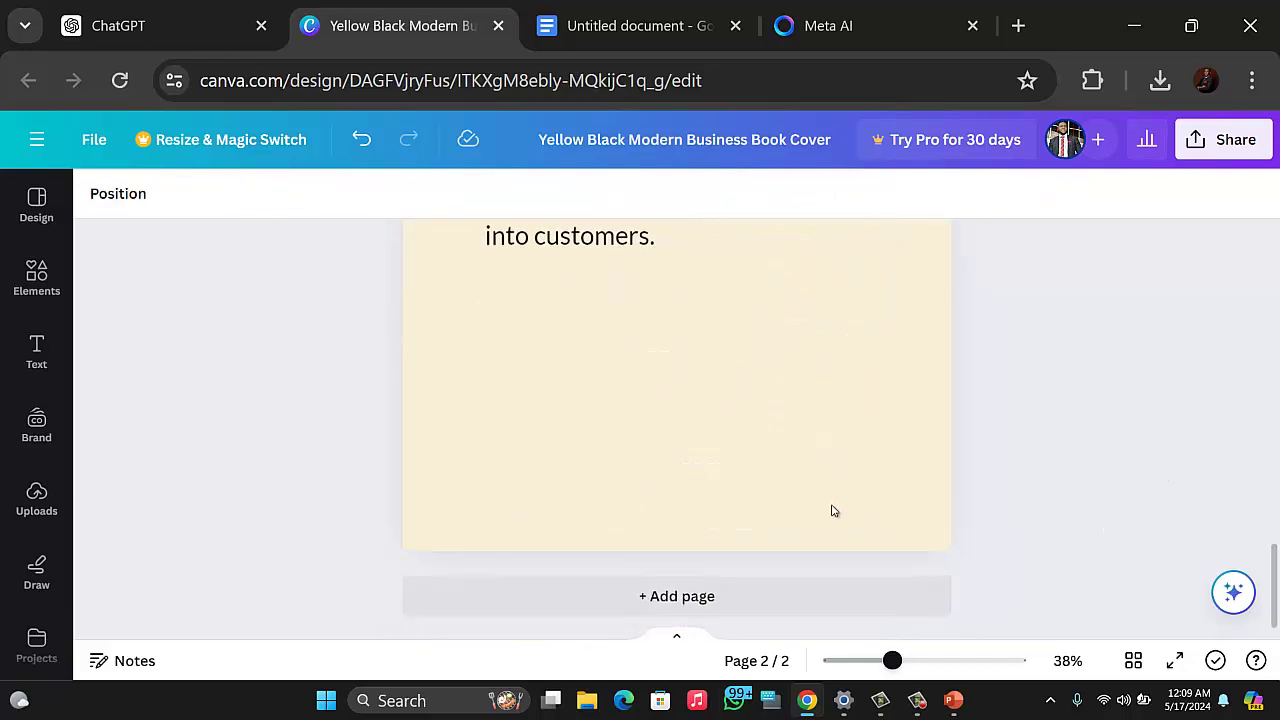
{"action": "scroll", "coordinate": [831, 500], "scroll_direction": "up", "scroll_amount": 7}
{"action": "scroll", "coordinate": [836, 512], "scroll_direction": "down", "scroll_amount": 4}
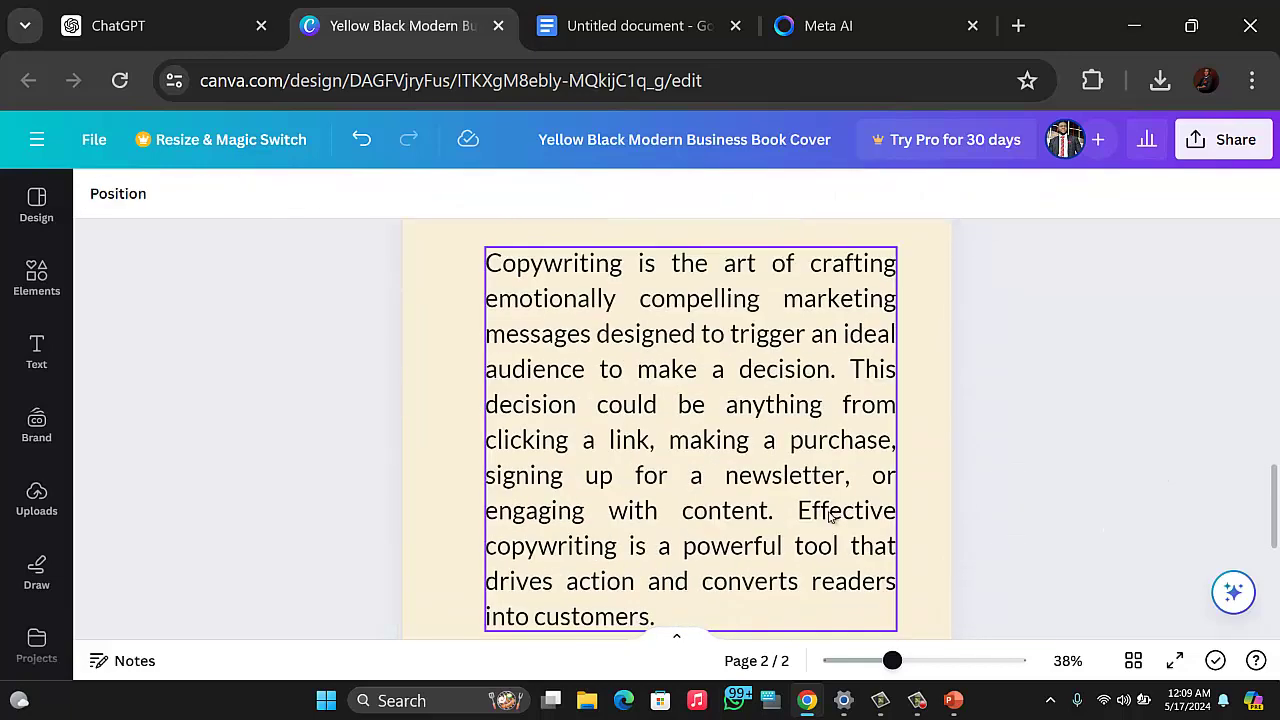
{"action": "scroll", "coordinate": [830, 515], "scroll_direction": "up", "scroll_amount": 3}
{"action": "scroll", "coordinate": [830, 515], "scroll_direction": "down", "scroll_amount": 2}
{"action": "scroll", "coordinate": [838, 515], "scroll_direction": "up", "scroll_amount": 3}
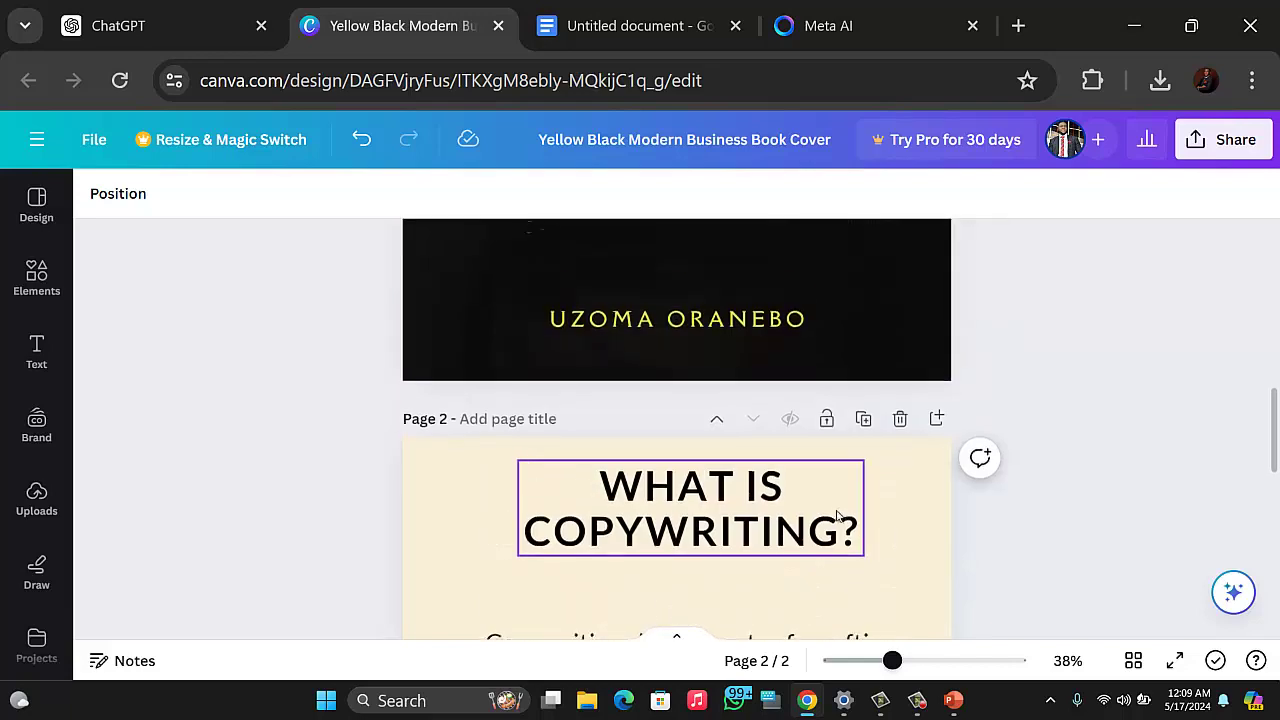
{"action": "scroll", "coordinate": [834, 515], "scroll_direction": "down", "scroll_amount": 2}
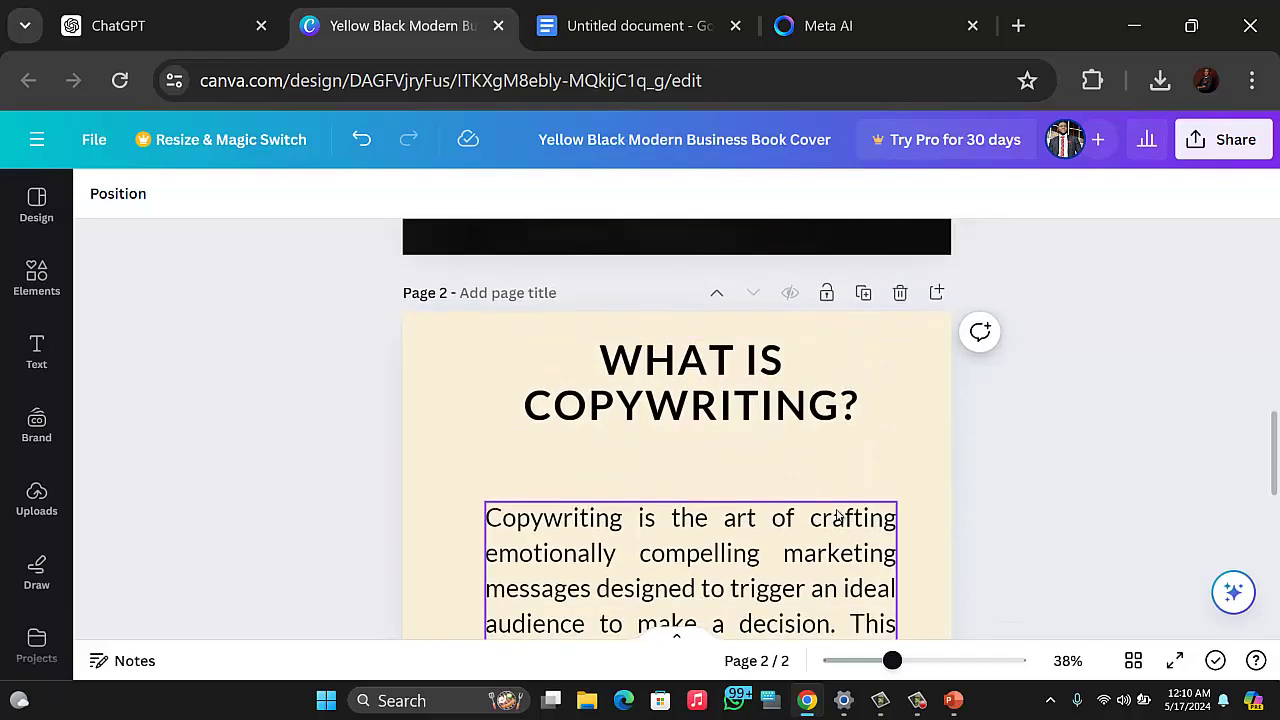
{"action": "scroll", "coordinate": [894, 466], "scroll_direction": "down", "scroll_amount": 5}
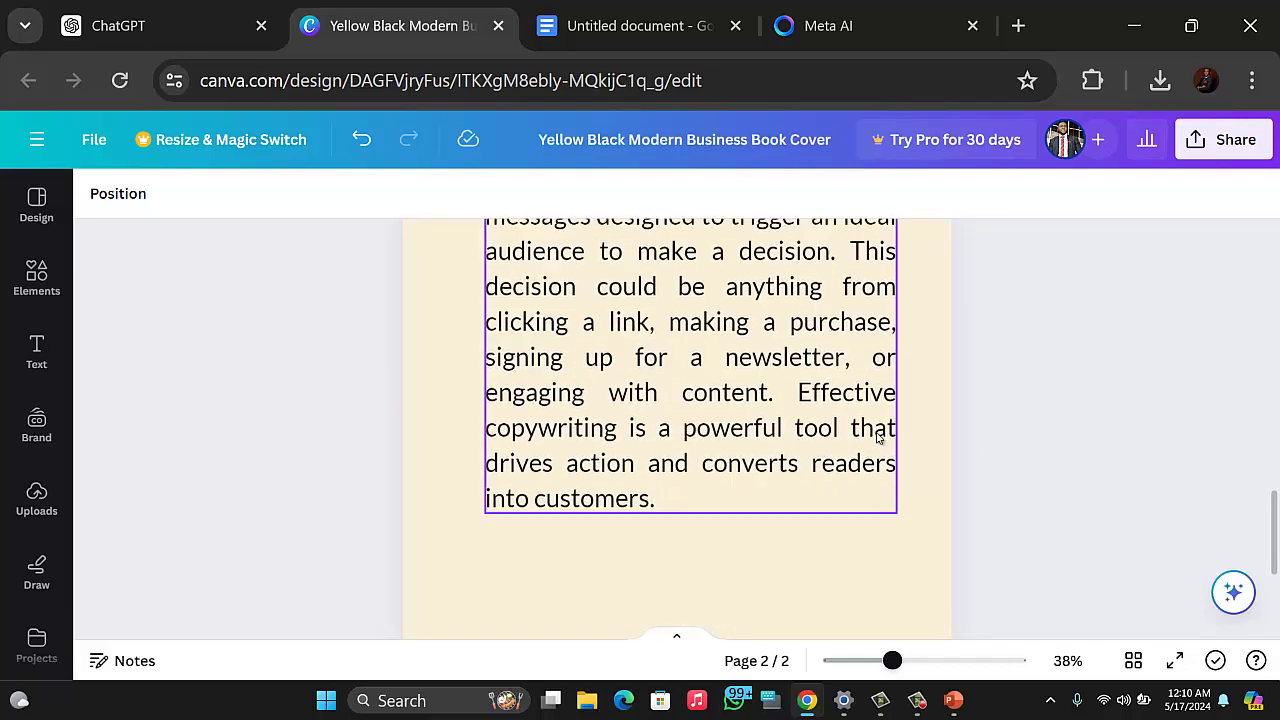
Step: Move the "What is Copywriting?" heading slightly down towards the paragraph and centre it horizontally on page 2
{"action": "scroll", "coordinate": [851, 437], "scroll_direction": "up", "scroll_amount": 5}
{"action": "left_click_drag", "start_coordinate": [730, 398], "coordinate": [722, 431]}
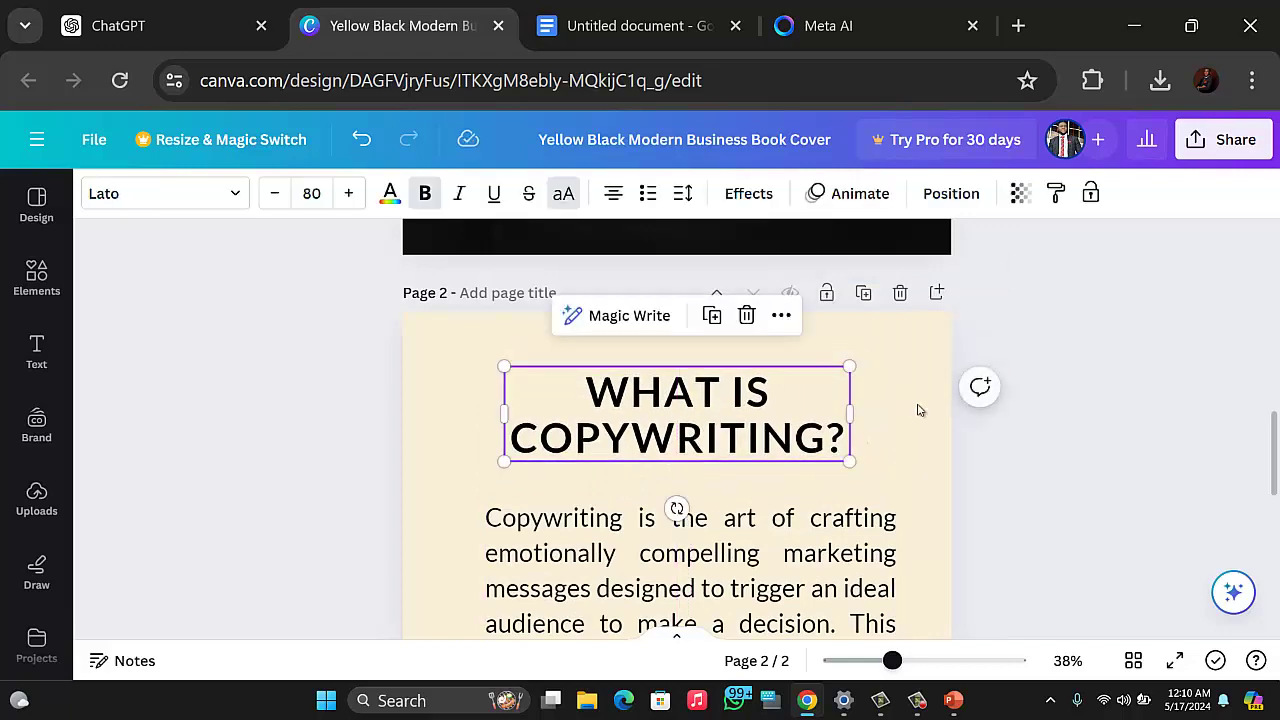
{"action": "scroll", "coordinate": [966, 434], "scroll_direction": "down", "scroll_amount": 4}
{"action": "scroll", "coordinate": [905, 451], "scroll_direction": "up", "scroll_amount": 4}
{"action": "left_click", "coordinate": [590, 595]}
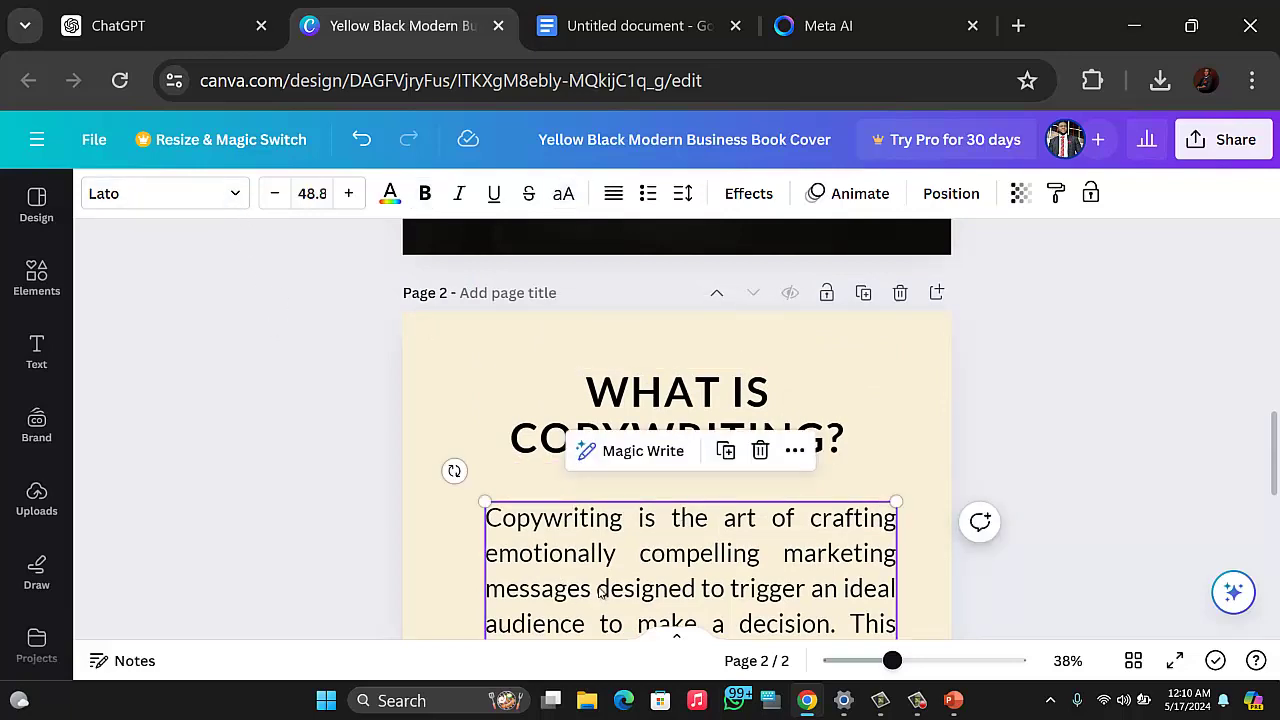
{"action": "scroll", "coordinate": [600, 592], "scroll_direction": "down", "scroll_amount": 6}
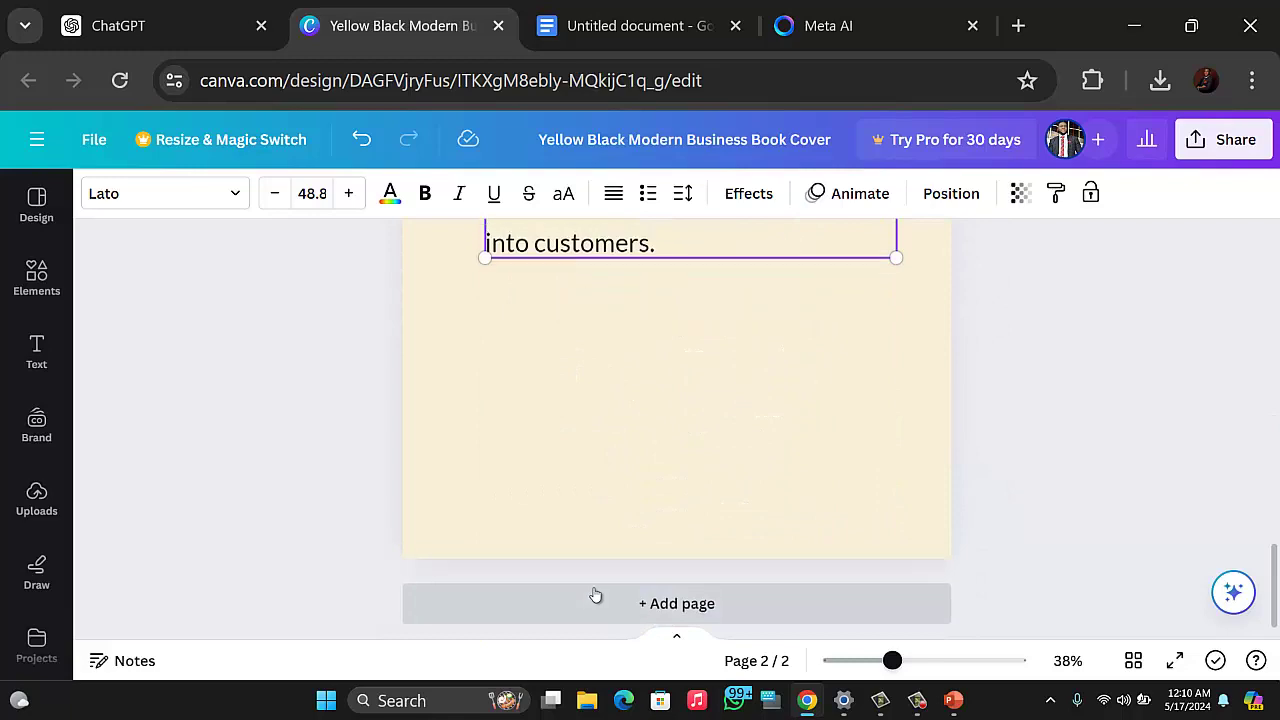
{"action": "scroll", "coordinate": [595, 590], "scroll_direction": "up", "scroll_amount": 8}
{"action": "scroll", "coordinate": [598, 570], "scroll_direction": "down", "scroll_amount": 3}
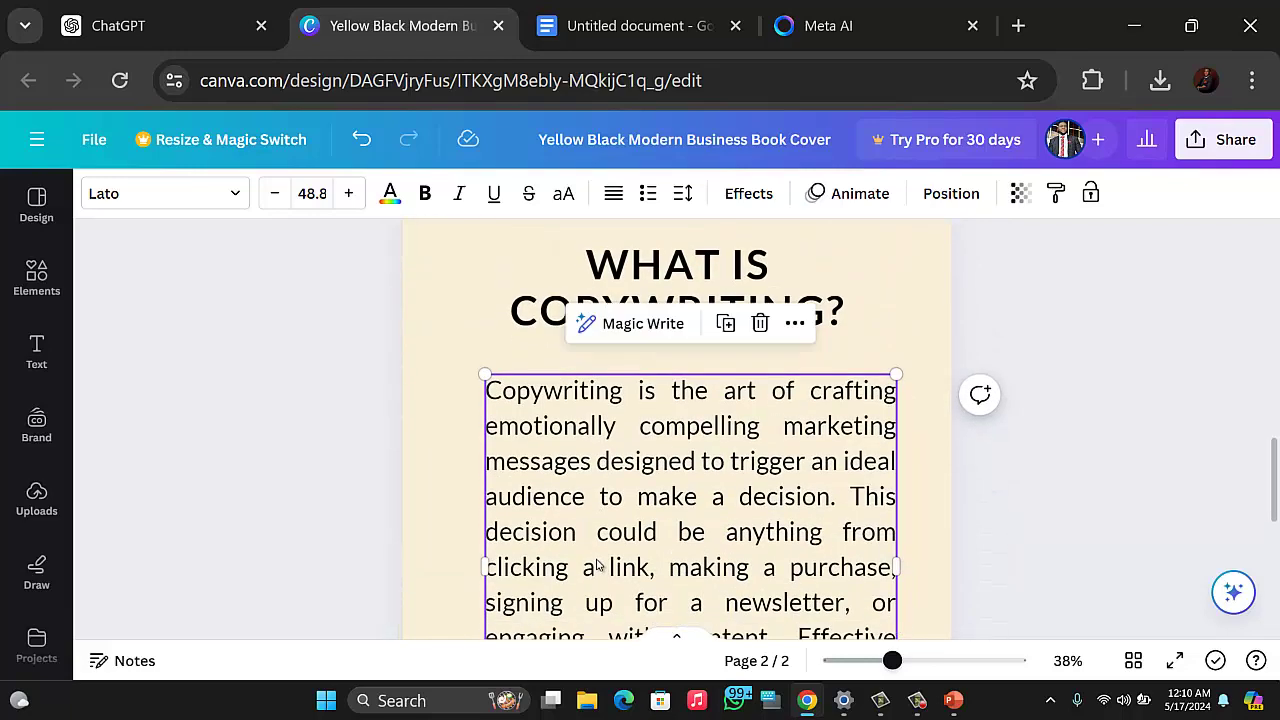
{"action": "scroll", "coordinate": [597, 566], "scroll_direction": "up", "scroll_amount": 2}
Step: Select all the text of the "What is Copywriting?" heading and change its font to Della Respira
{"action": "left_click", "coordinate": [688, 423]}
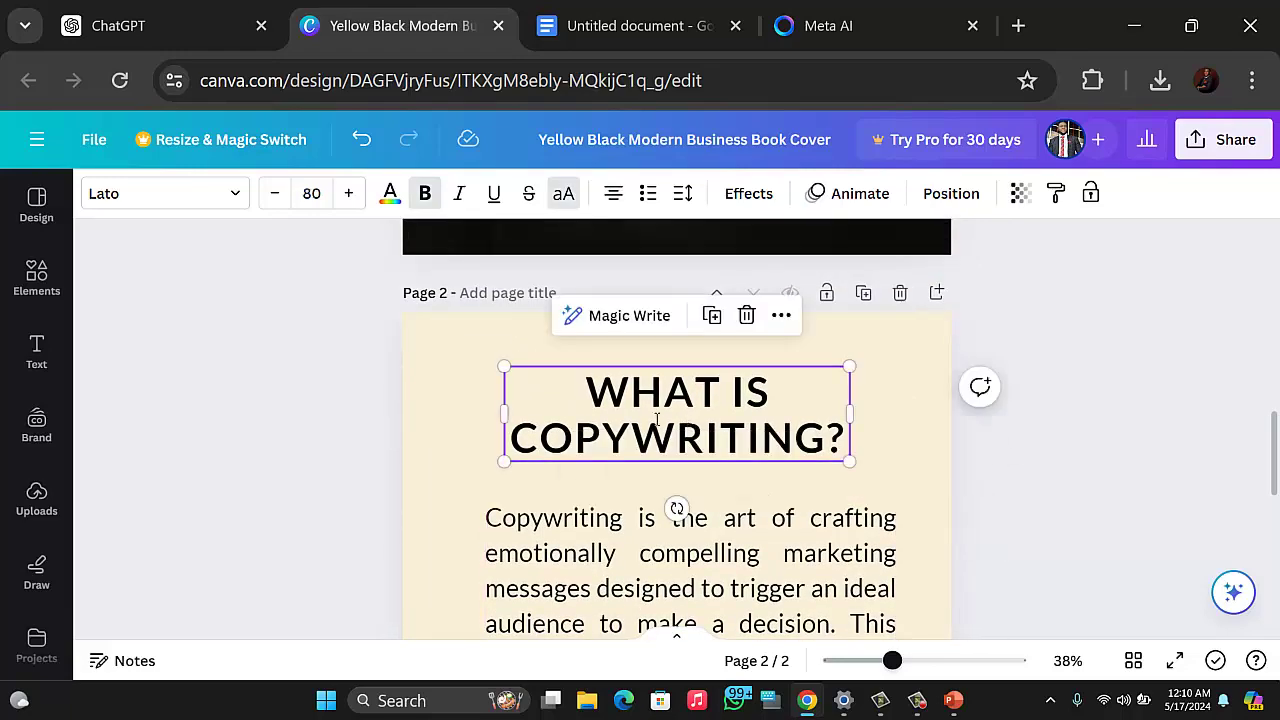
{"action": "left_click", "coordinate": [657, 420]}
{"action": "key", "text": "ctrl+a"}
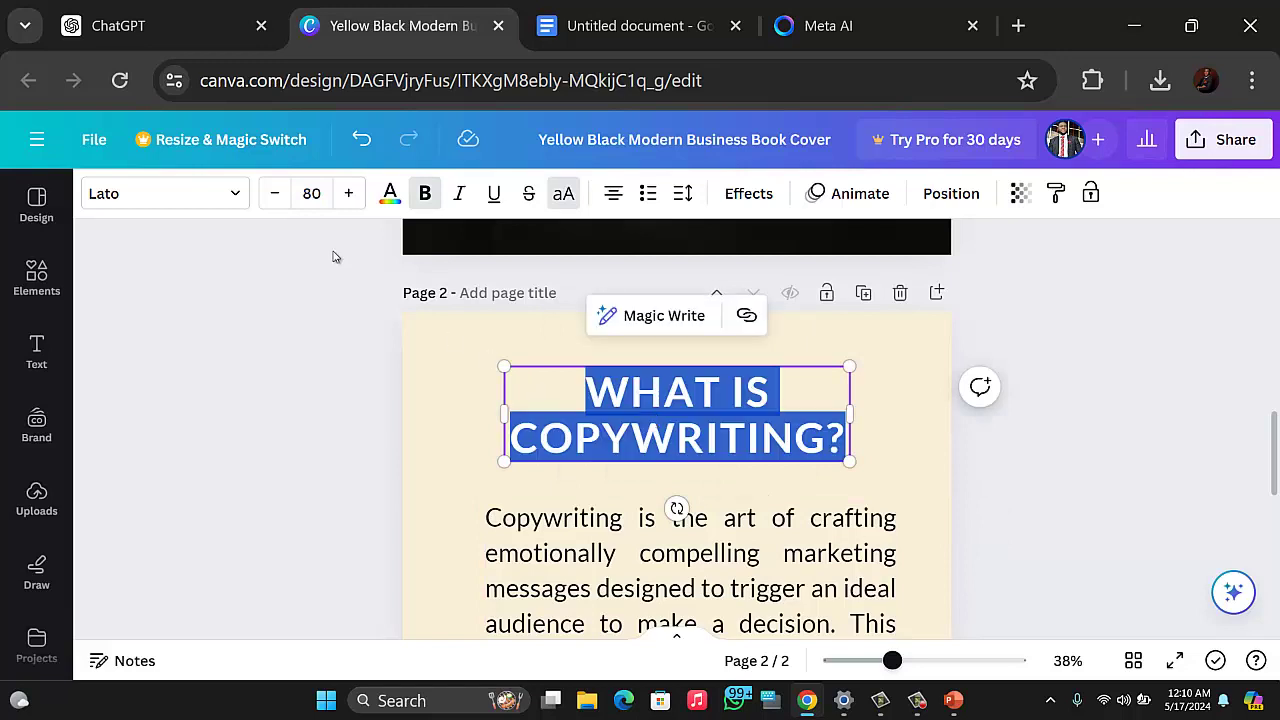
{"action": "left_click", "coordinate": [236, 193]}
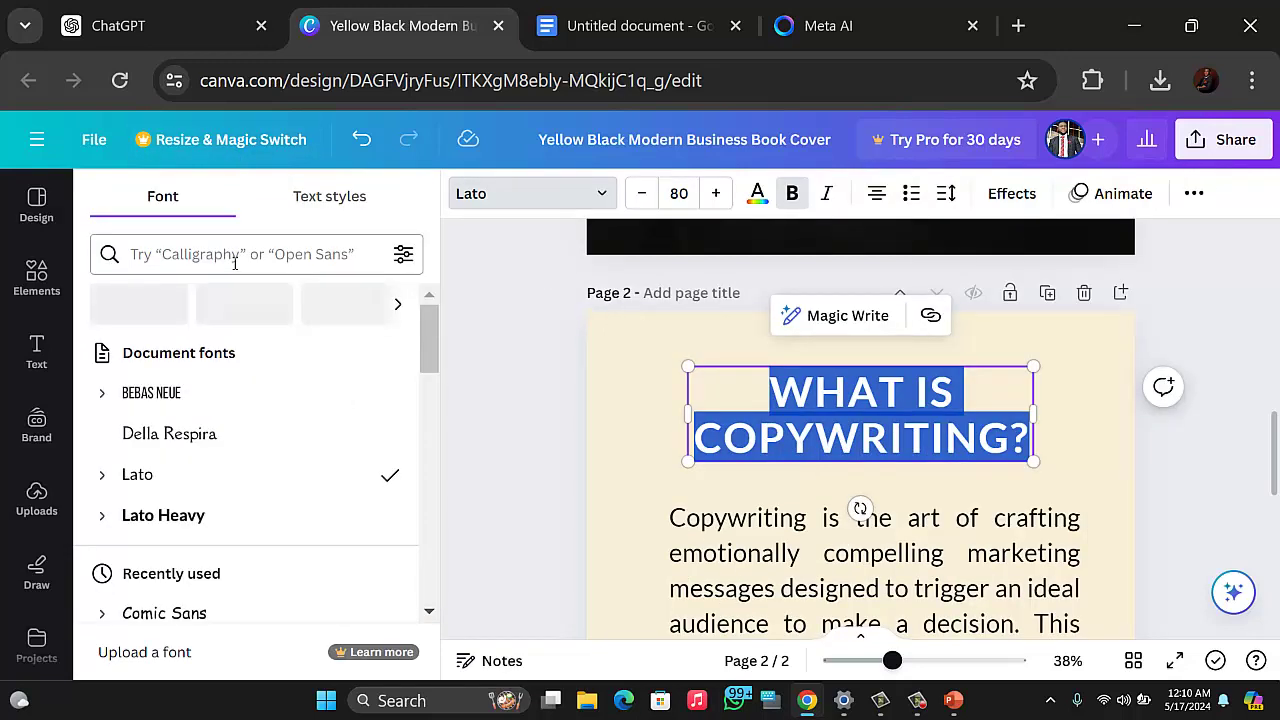
{"action": "left_click", "coordinate": [210, 437]}
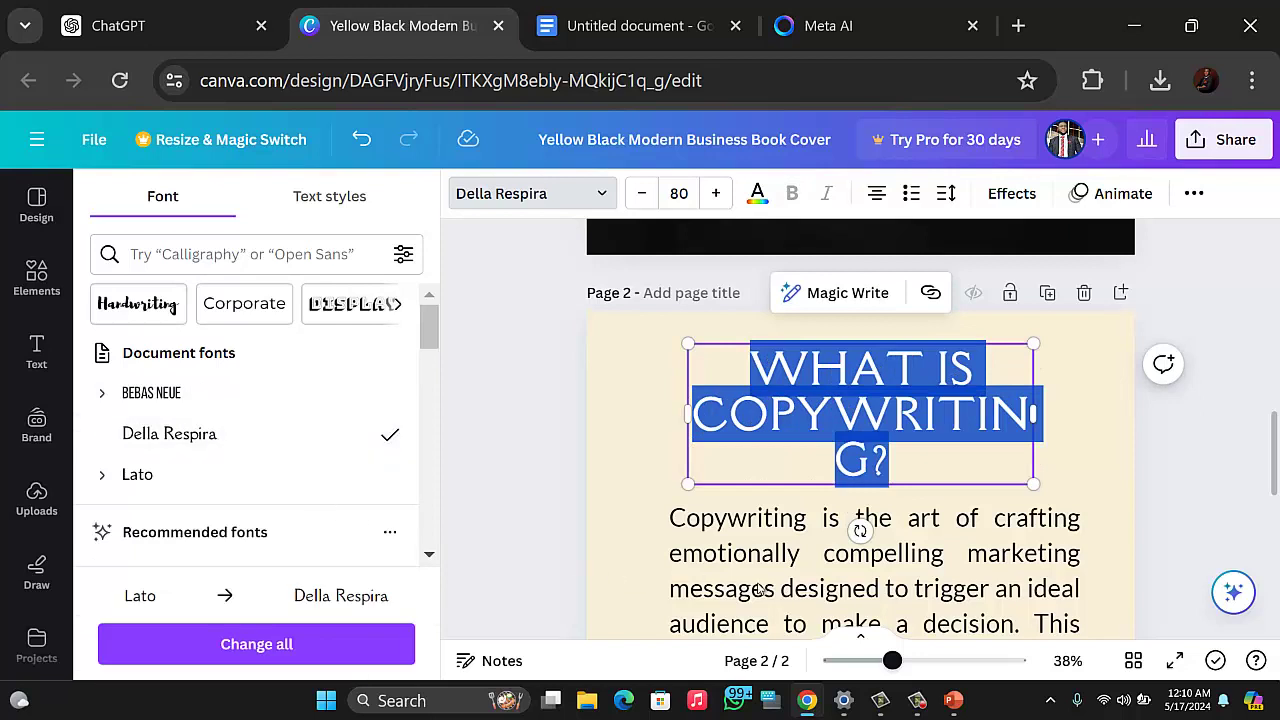
Step: Widen the heading's text box so "Copywriting?" fits on one line, and move the heading to centre it over the paragraph
{"action": "left_click_drag", "start_coordinate": [1034, 417], "coordinate": [1128, 418]}
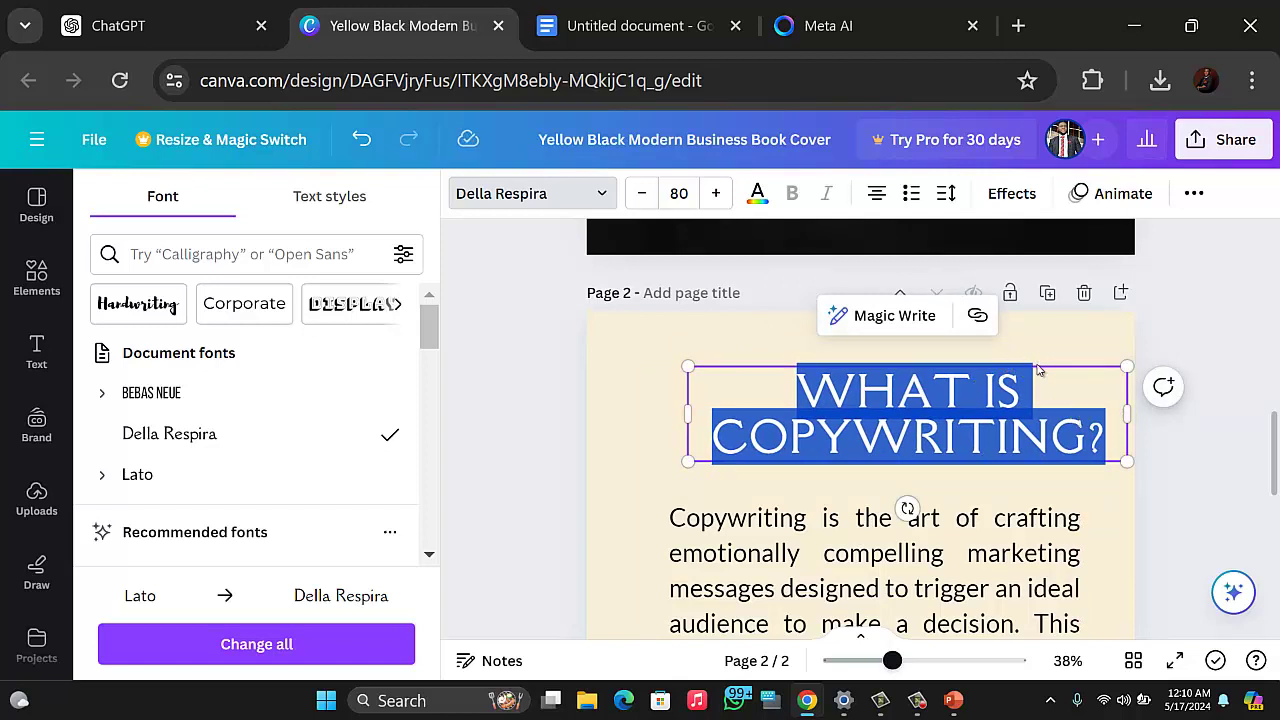
{"action": "key", "text": "Escape"}
{"action": "key", "text": "Escape"}
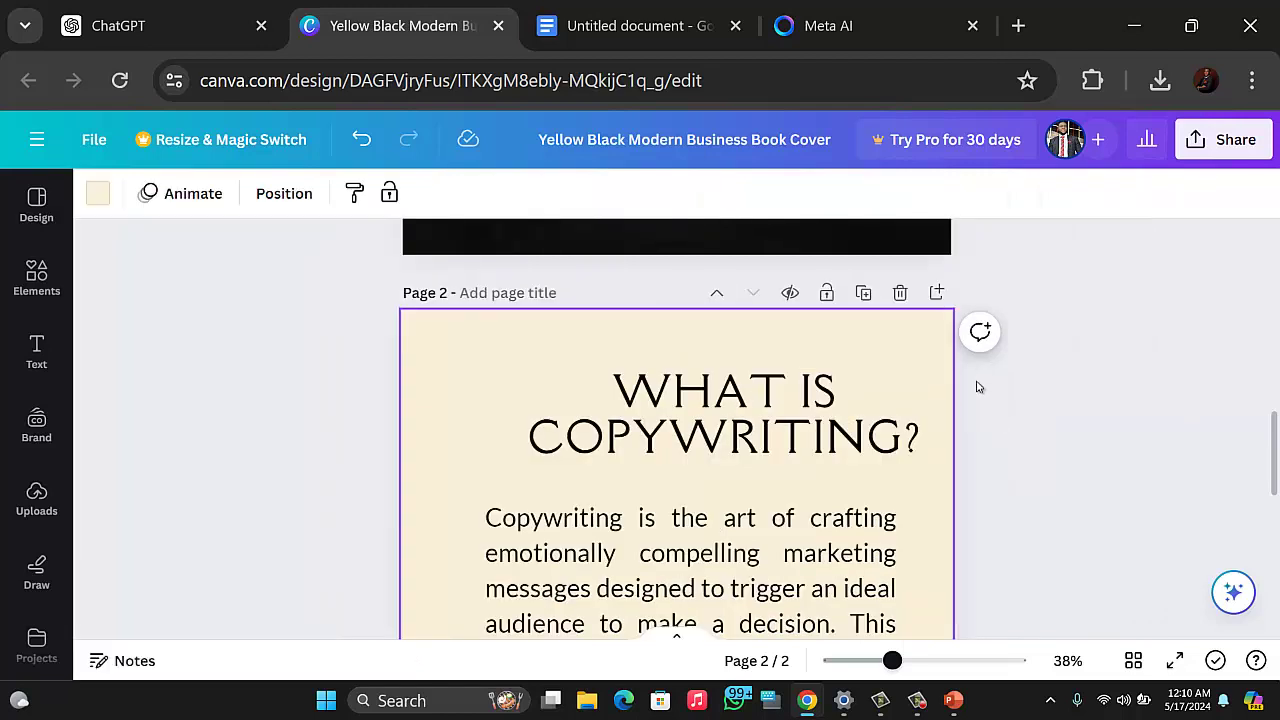
{"action": "left_click_drag", "start_coordinate": [747, 416], "coordinate": [714, 412]}
{"action": "left_click", "coordinate": [751, 413]}
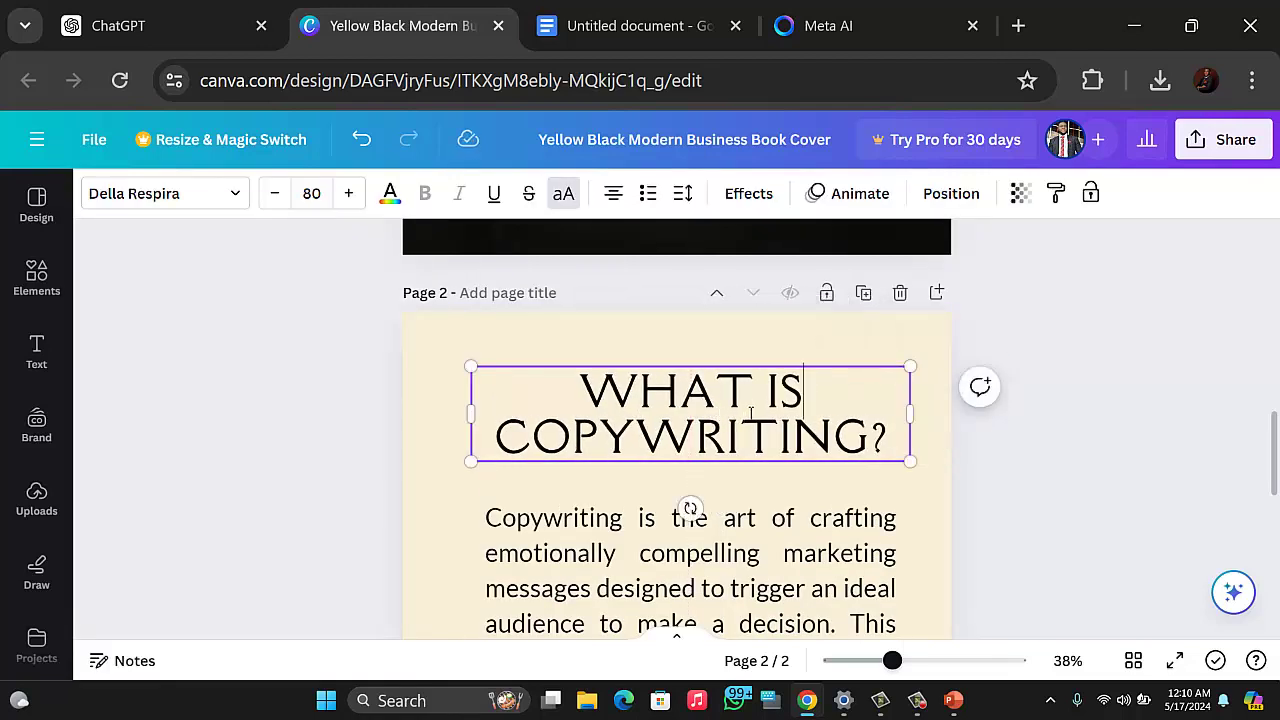
{"action": "scroll", "coordinate": [886, 683], "scroll_direction": "down", "scroll_amount": 3}
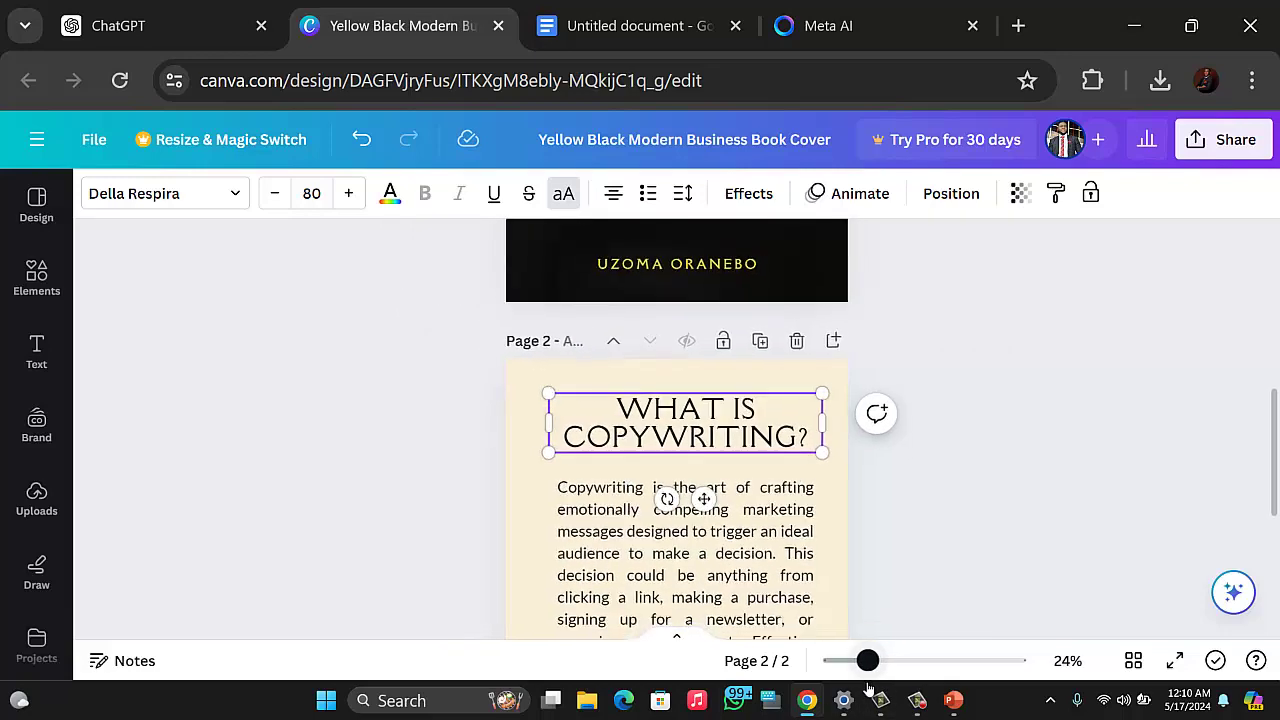
{"action": "scroll", "coordinate": [898, 688], "scroll_direction": "up", "scroll_amount": 4}
{"action": "scroll", "coordinate": [898, 688], "scroll_direction": "up", "scroll_amount": 1}
Step: Select all the heading text, search the fonts for "MONT" and apply Montserrat to it
{"action": "left_click", "coordinate": [838, 440]}
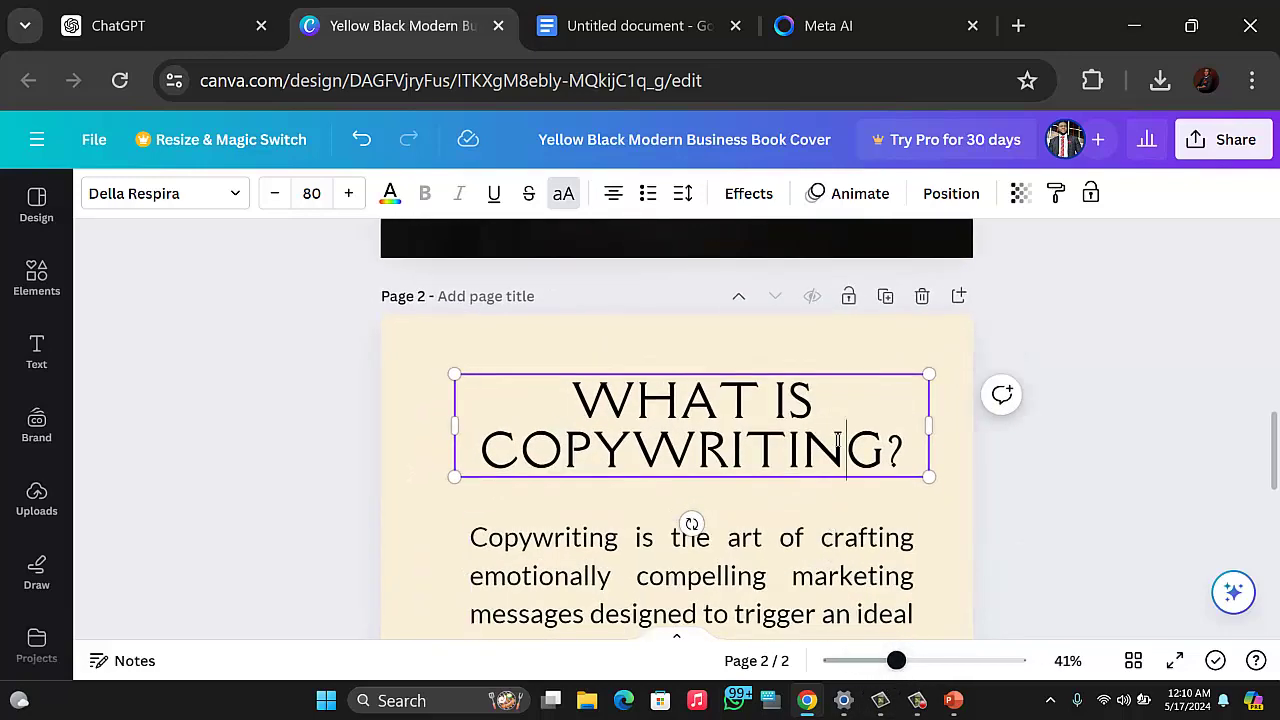
{"action": "key", "text": "ctrl+a"}
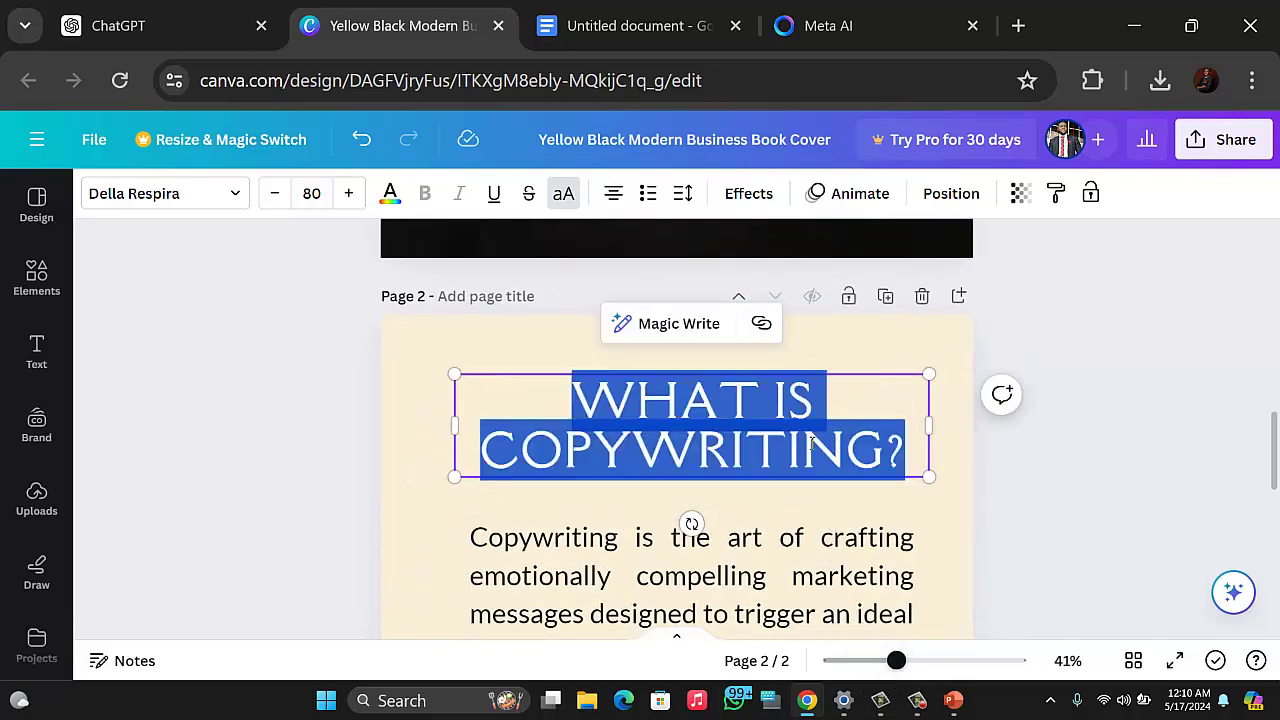
{"action": "left_click", "coordinate": [190, 193]}
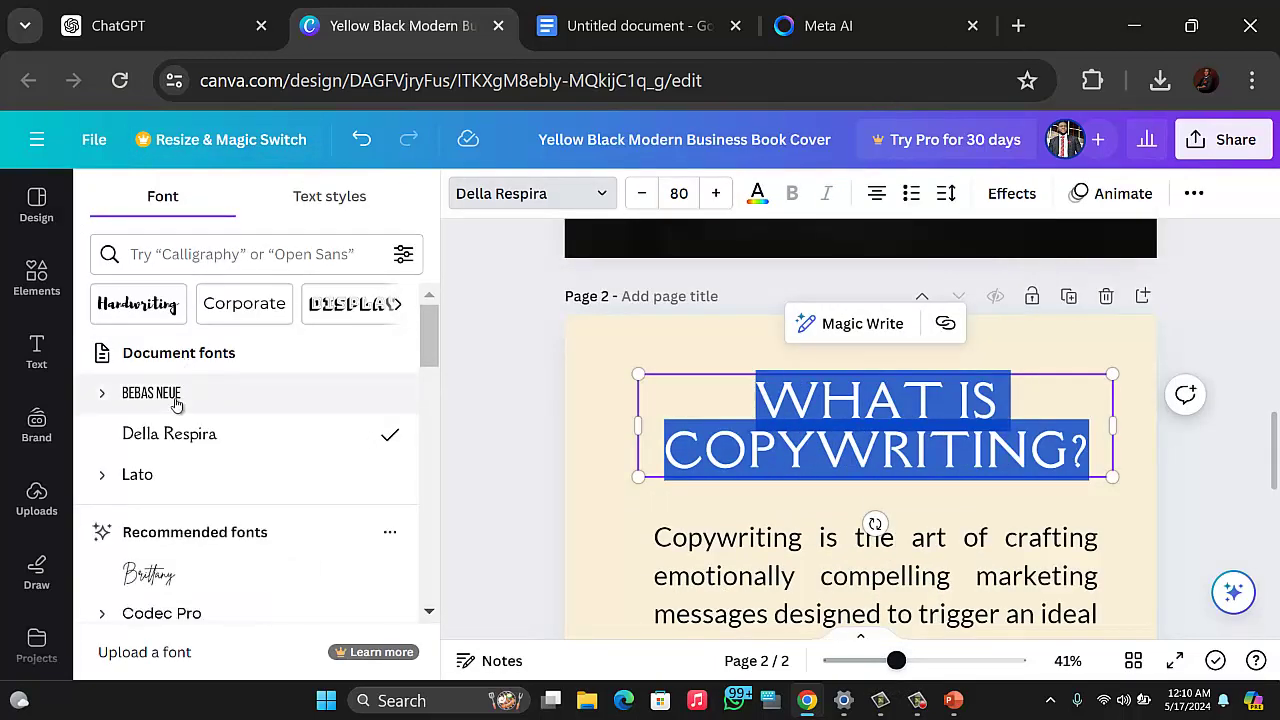
{"action": "left_click", "coordinate": [244, 259]}
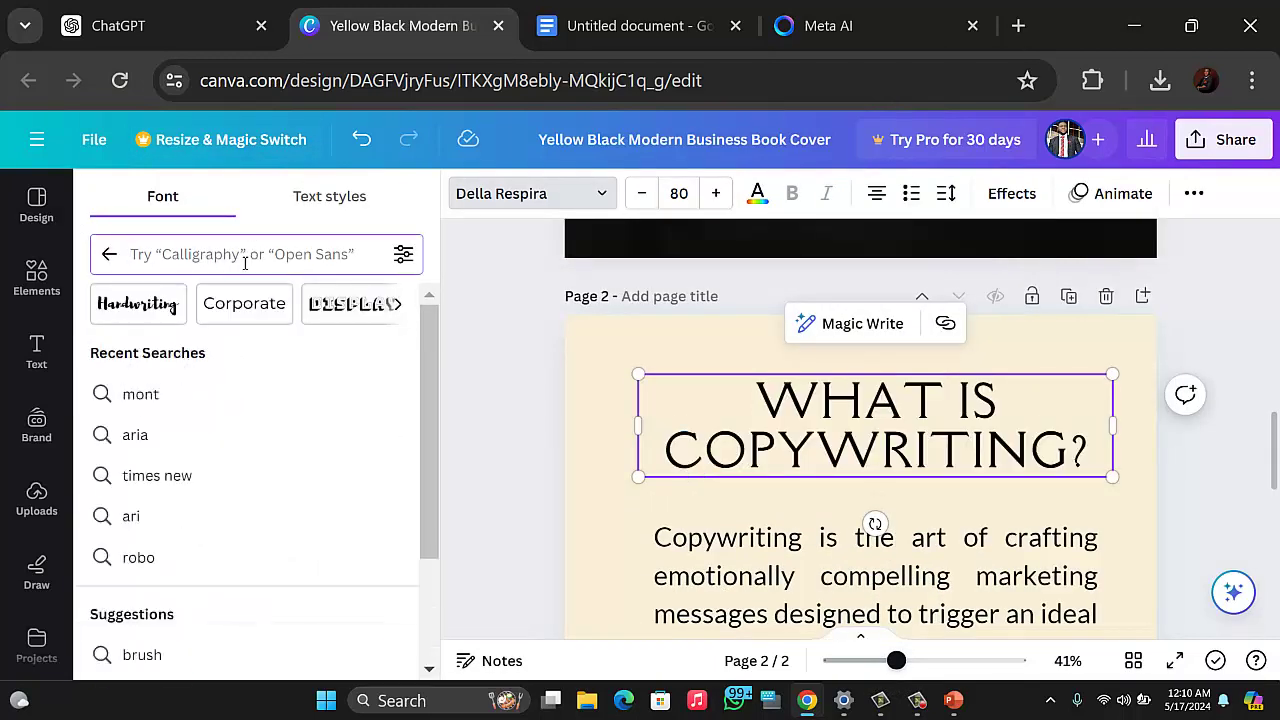
{"action": "type", "text": "MON"}
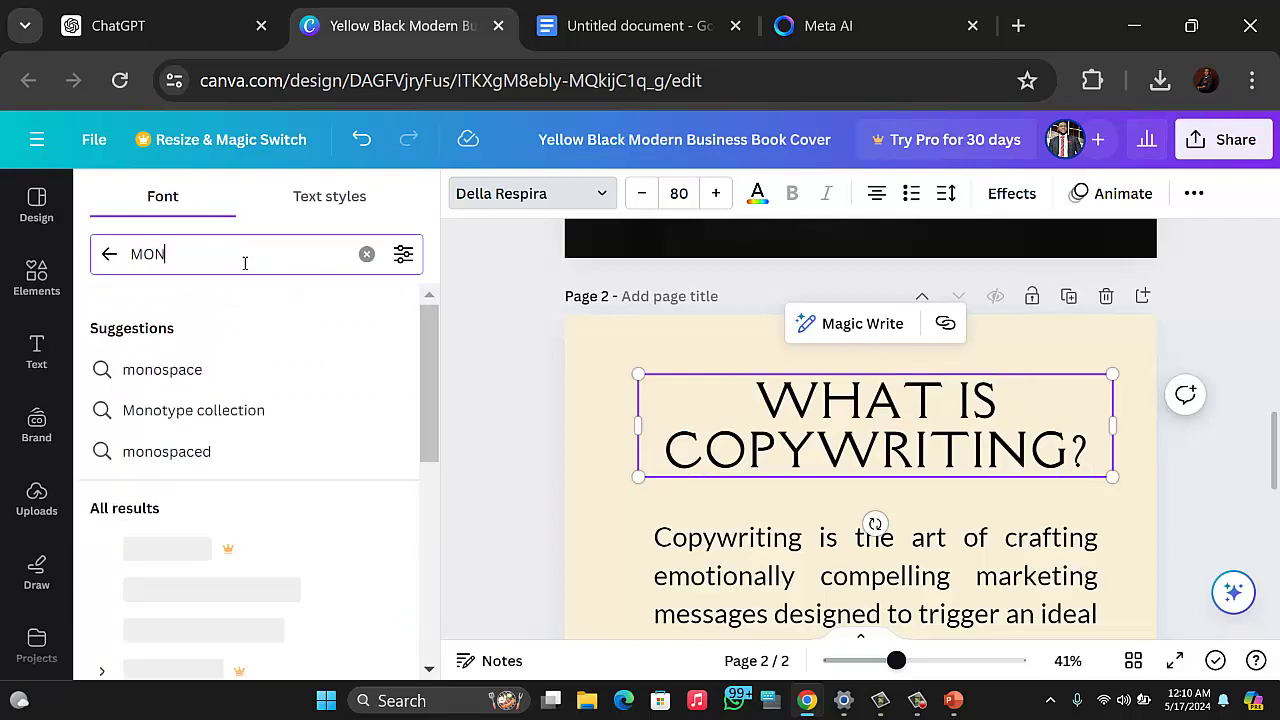
{"action": "type", "text": "T"}
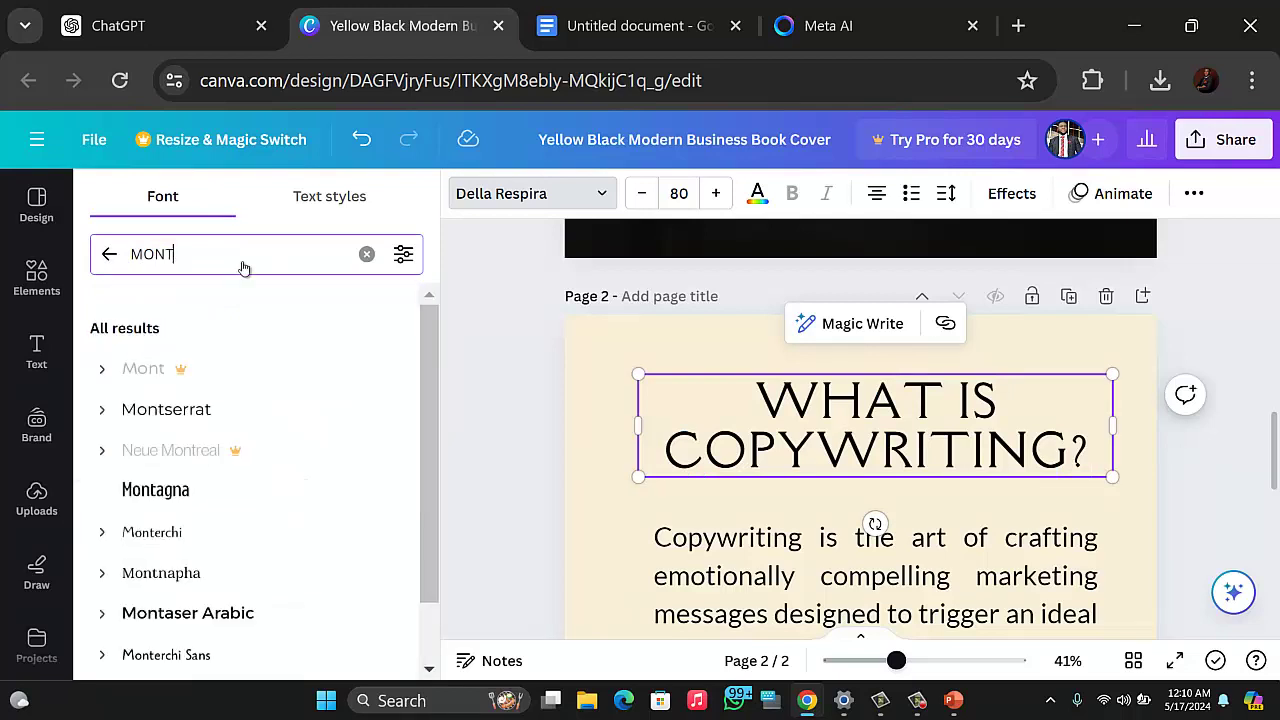
{"action": "left_click", "coordinate": [170, 413]}
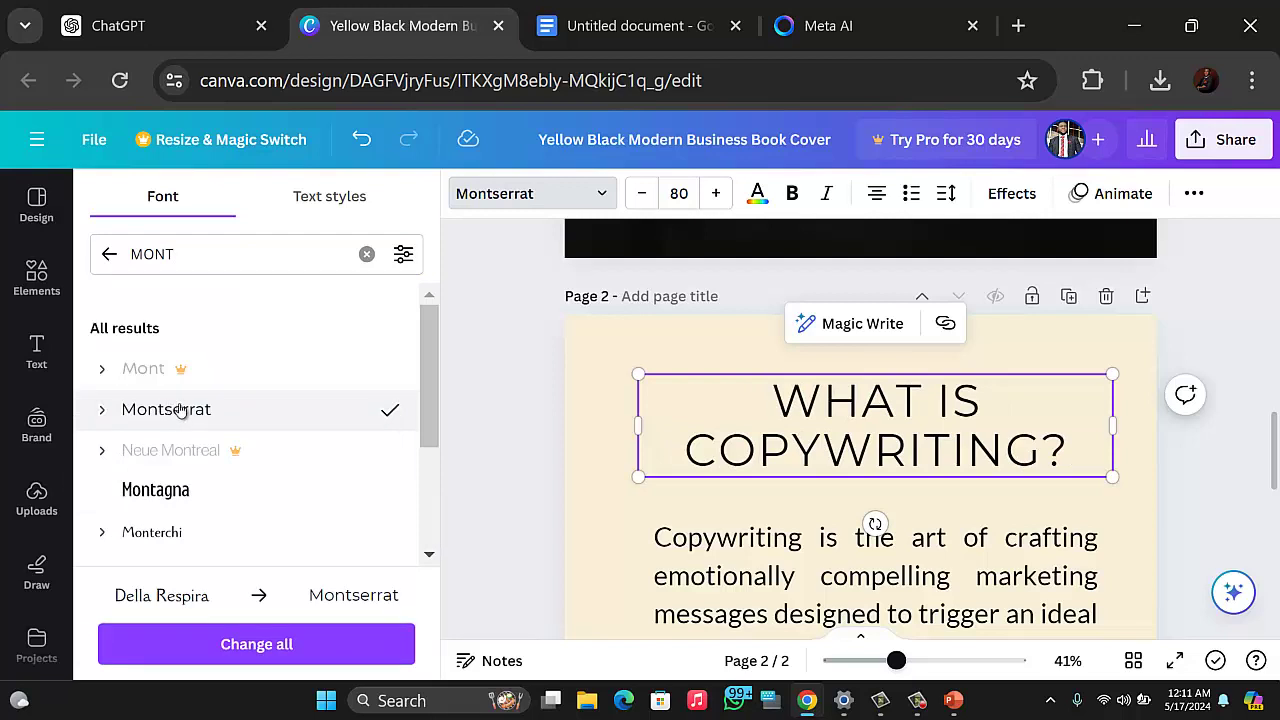
Step: Set the heading's Montserrat weight to Bold, trying ExtraBold first
{"action": "left_click", "coordinate": [102, 412]}
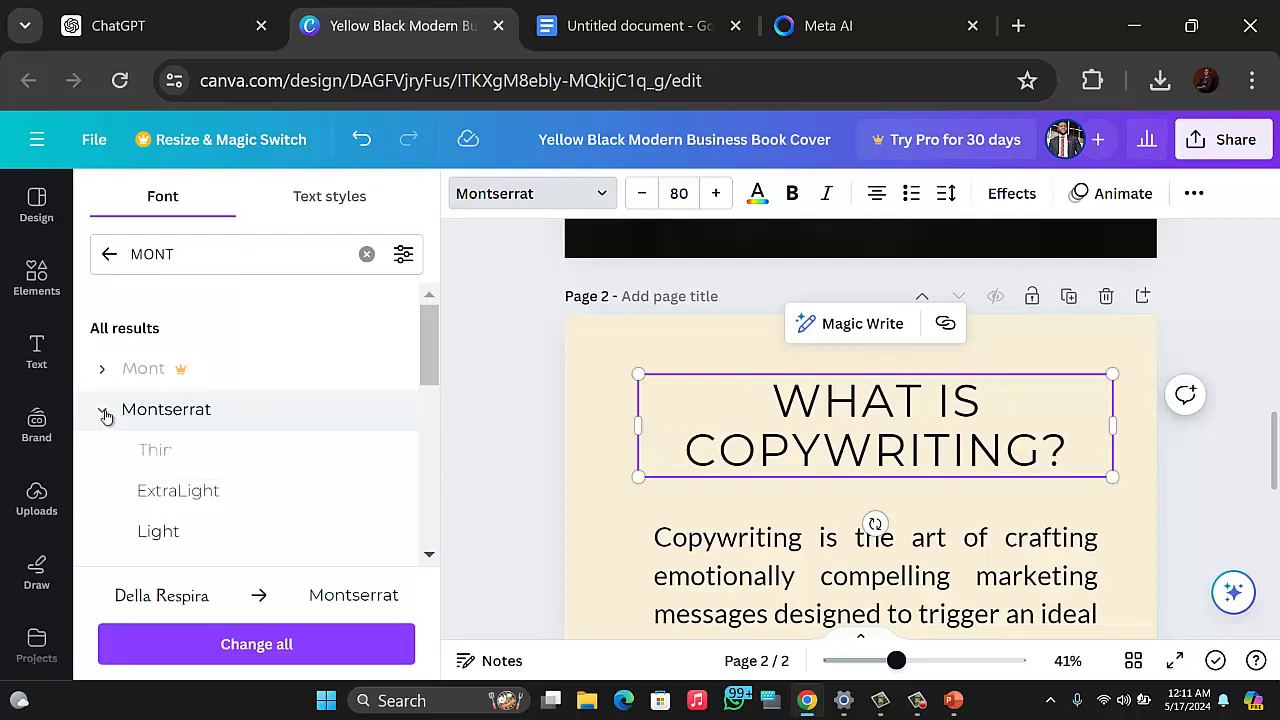
{"action": "scroll", "coordinate": [139, 423], "scroll_direction": "down", "scroll_amount": 1}
{"action": "scroll", "coordinate": [139, 423], "scroll_direction": "down", "scroll_amount": 2}
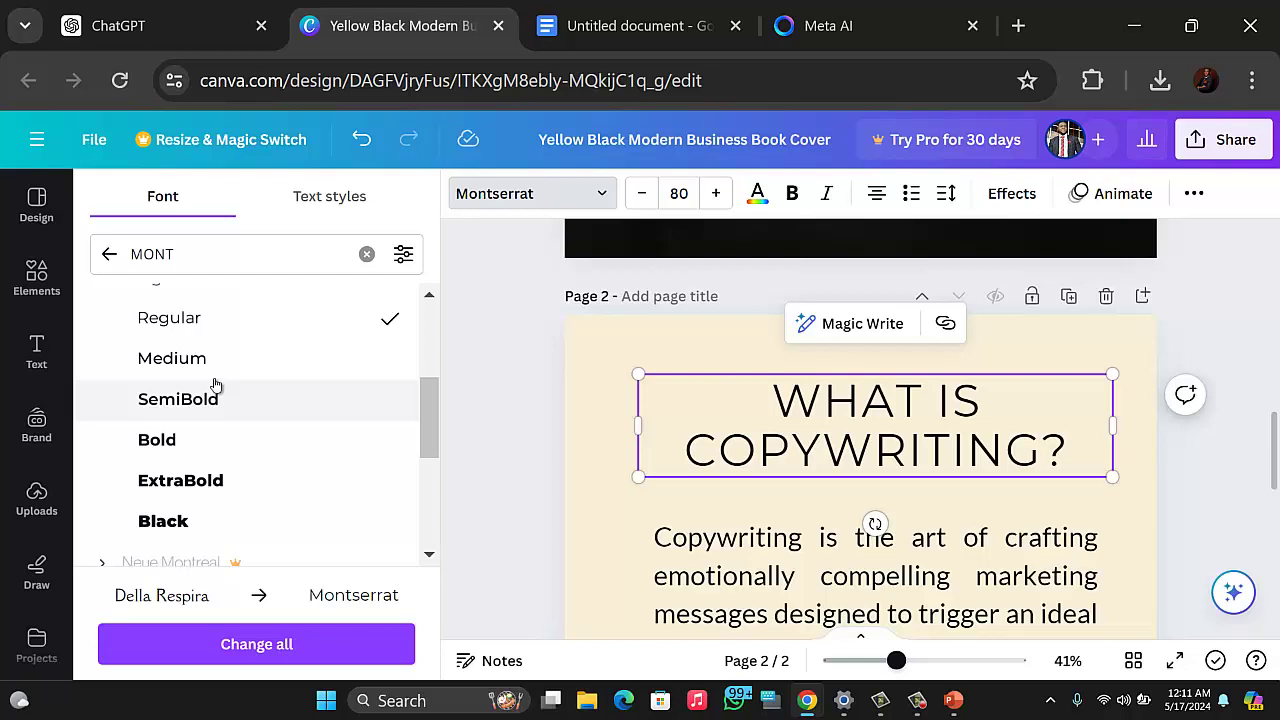
{"action": "left_click", "coordinate": [197, 480]}
{"action": "left_click", "coordinate": [202, 449]}
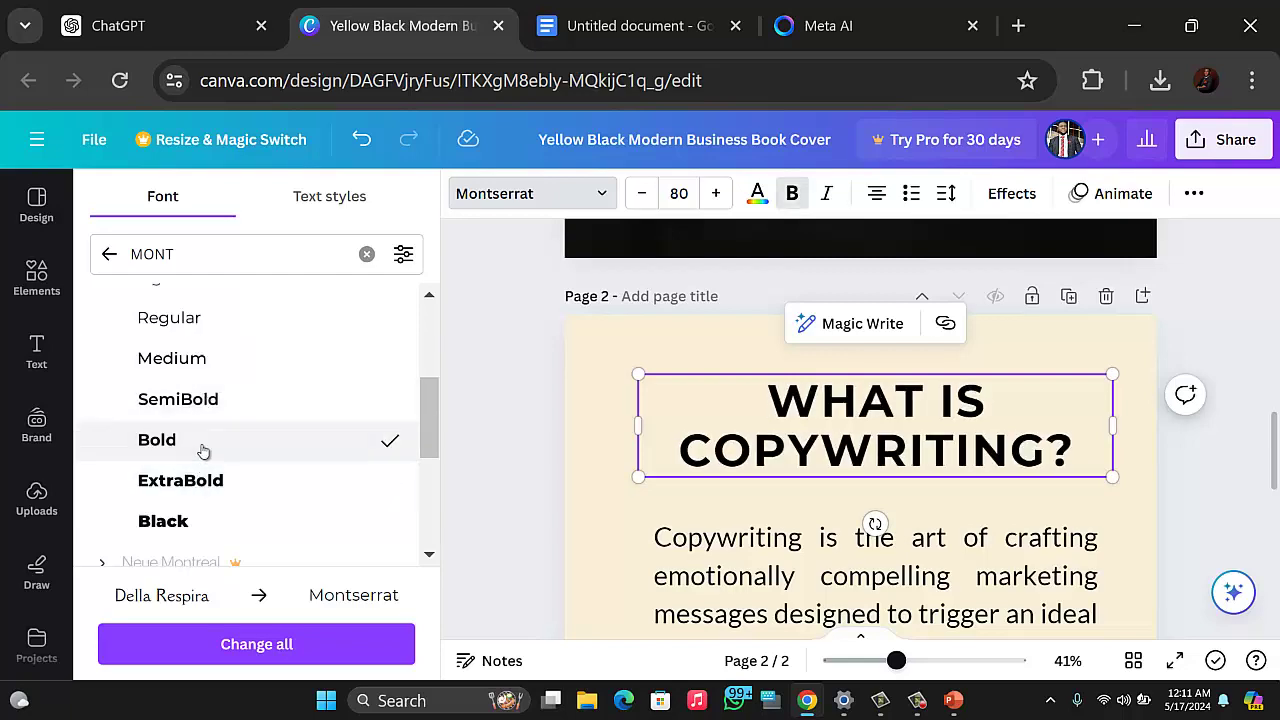
Step: Select all the text of the paragraph below the heading and change its font to Montserrat Light, trying Regular first
{"action": "scroll", "coordinate": [743, 491], "scroll_direction": "down", "scroll_amount": 3}
{"action": "left_click", "coordinate": [766, 480]}
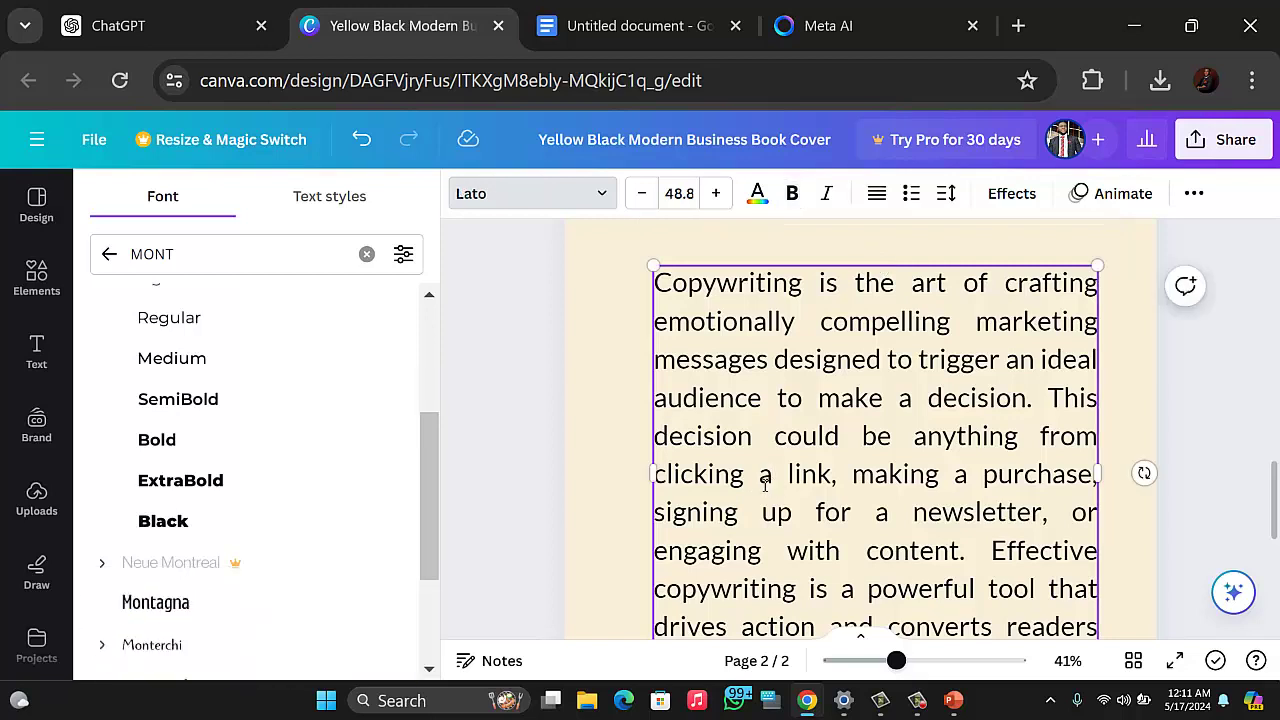
{"action": "left_click", "coordinate": [765, 484]}
{"action": "key", "text": "ctrl+a"}
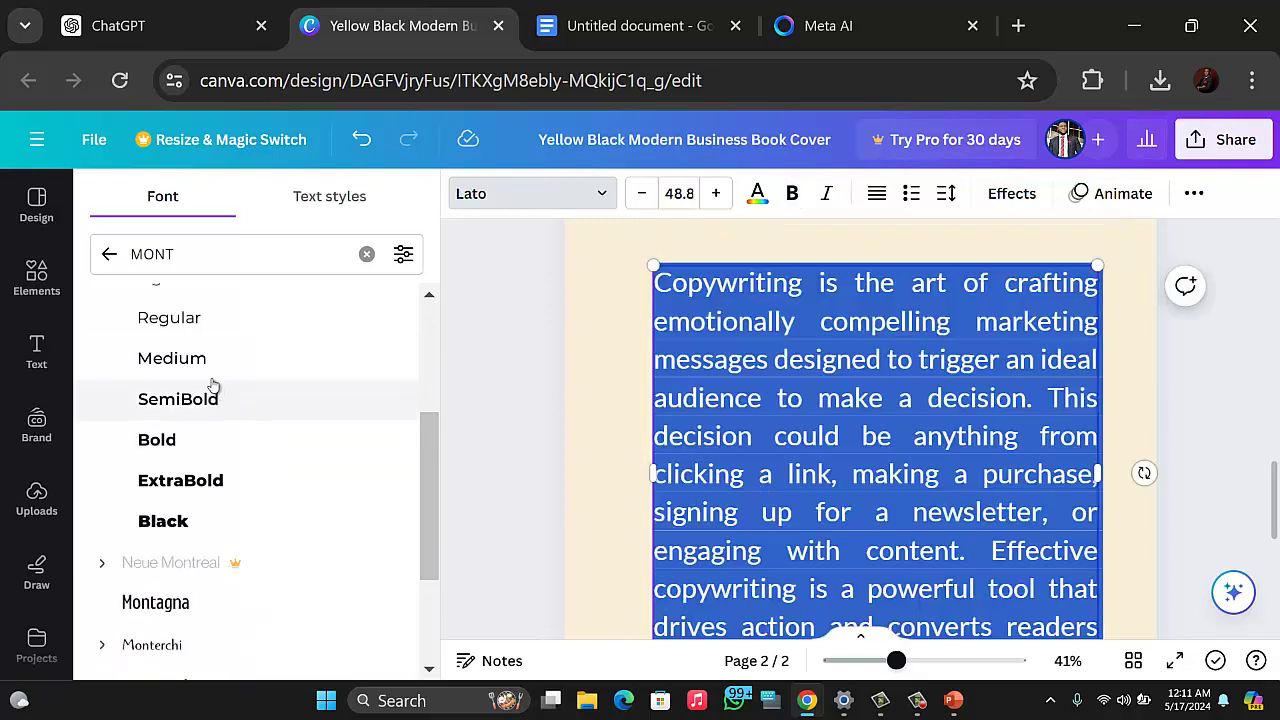
{"action": "scroll", "coordinate": [198, 390], "scroll_direction": "up", "scroll_amount": 1}
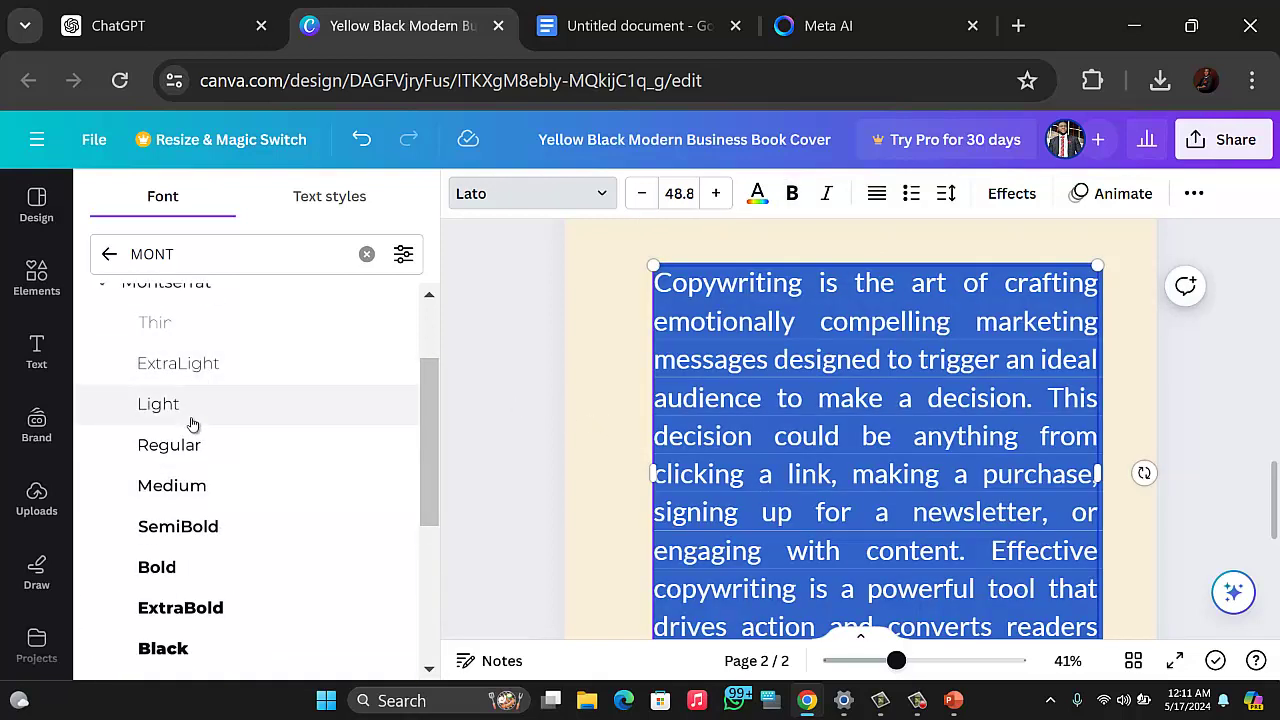
{"action": "left_click", "coordinate": [188, 481]}
{"action": "left_click", "coordinate": [194, 448]}
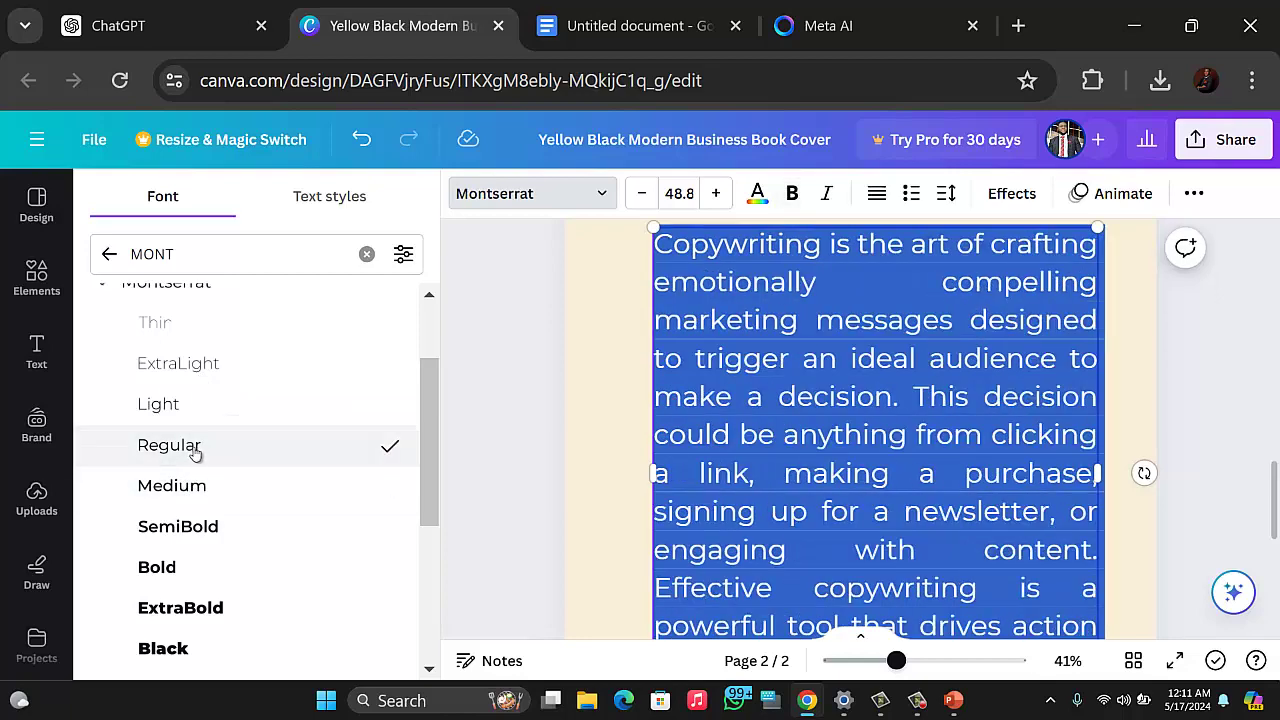
{"action": "left_click", "coordinate": [200, 420]}
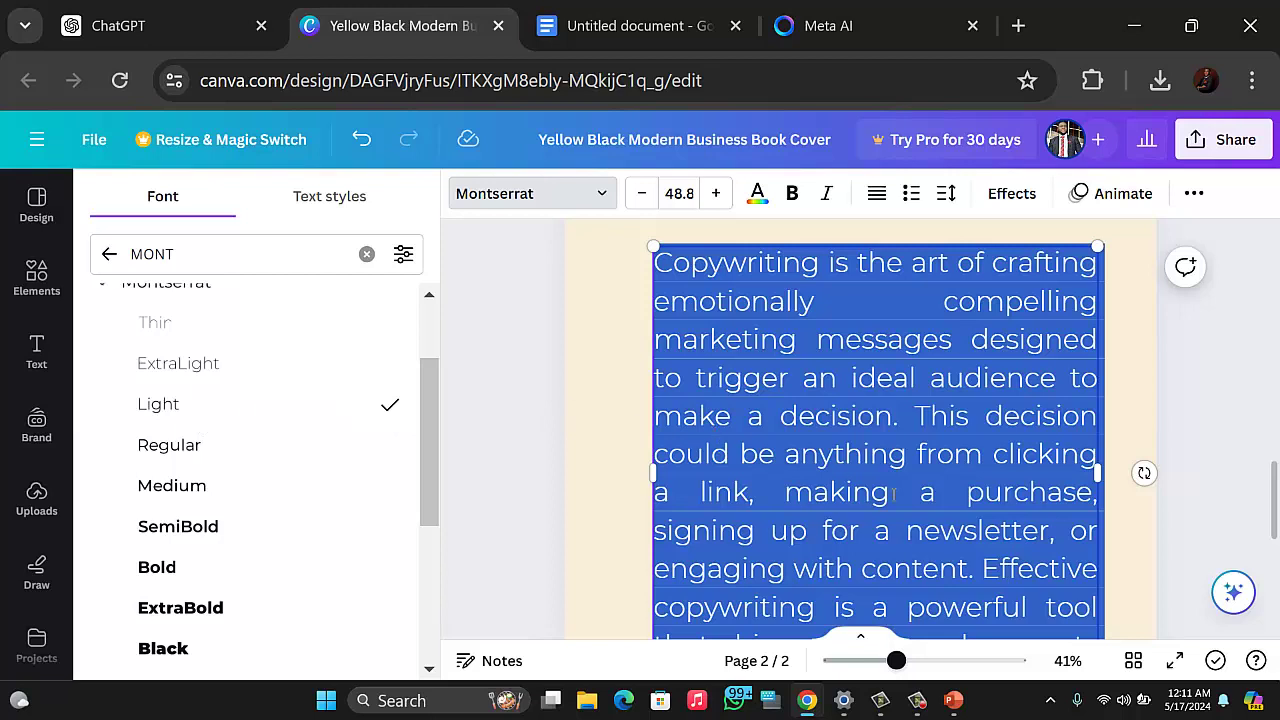
{"action": "left_click", "coordinate": [1197, 466]}
{"action": "left_click", "coordinate": [1140, 486]}
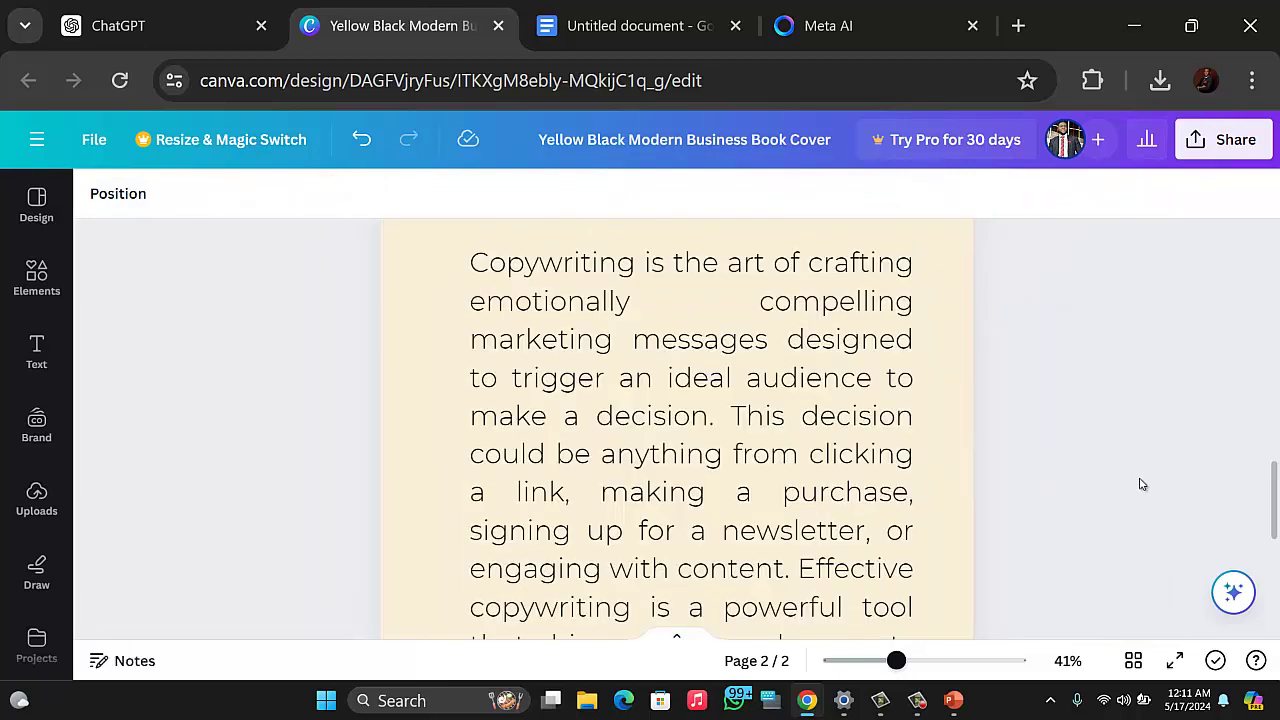
Step: Select all the paragraph text again and set its Montserrat weight to Regular
{"action": "left_click", "coordinate": [513, 357]}
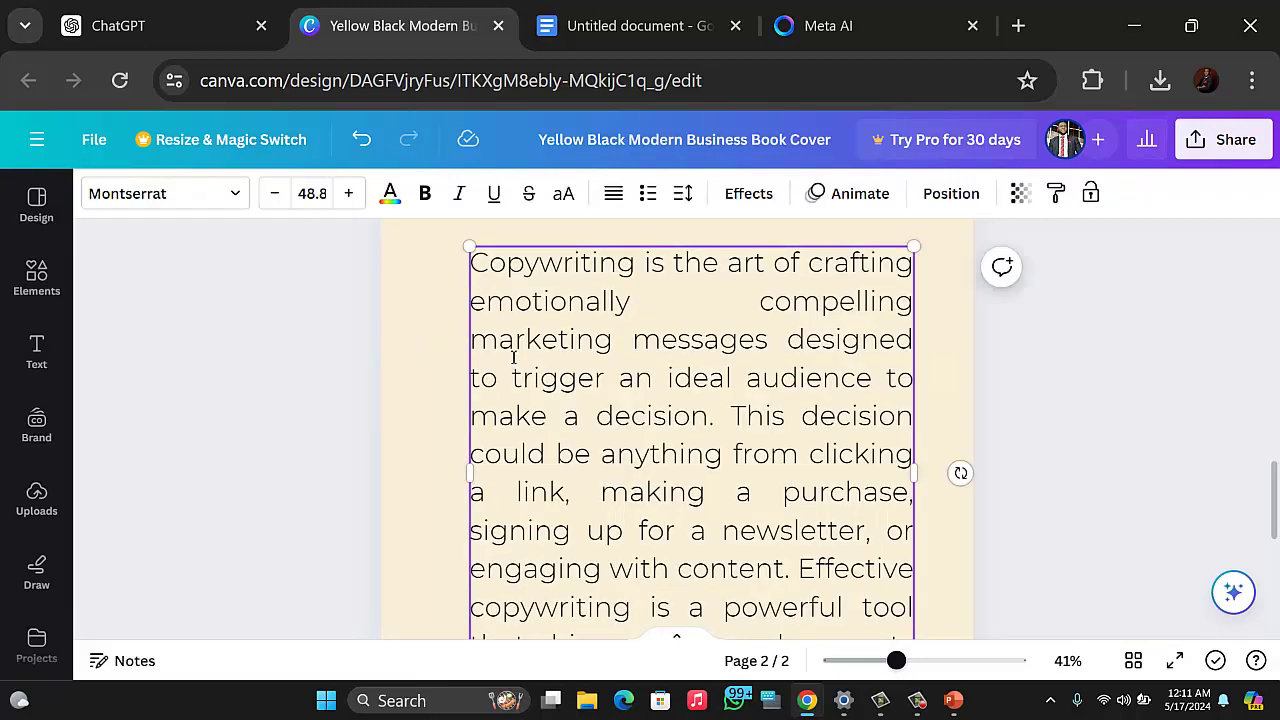
{"action": "double_click", "coordinate": [510, 357]}
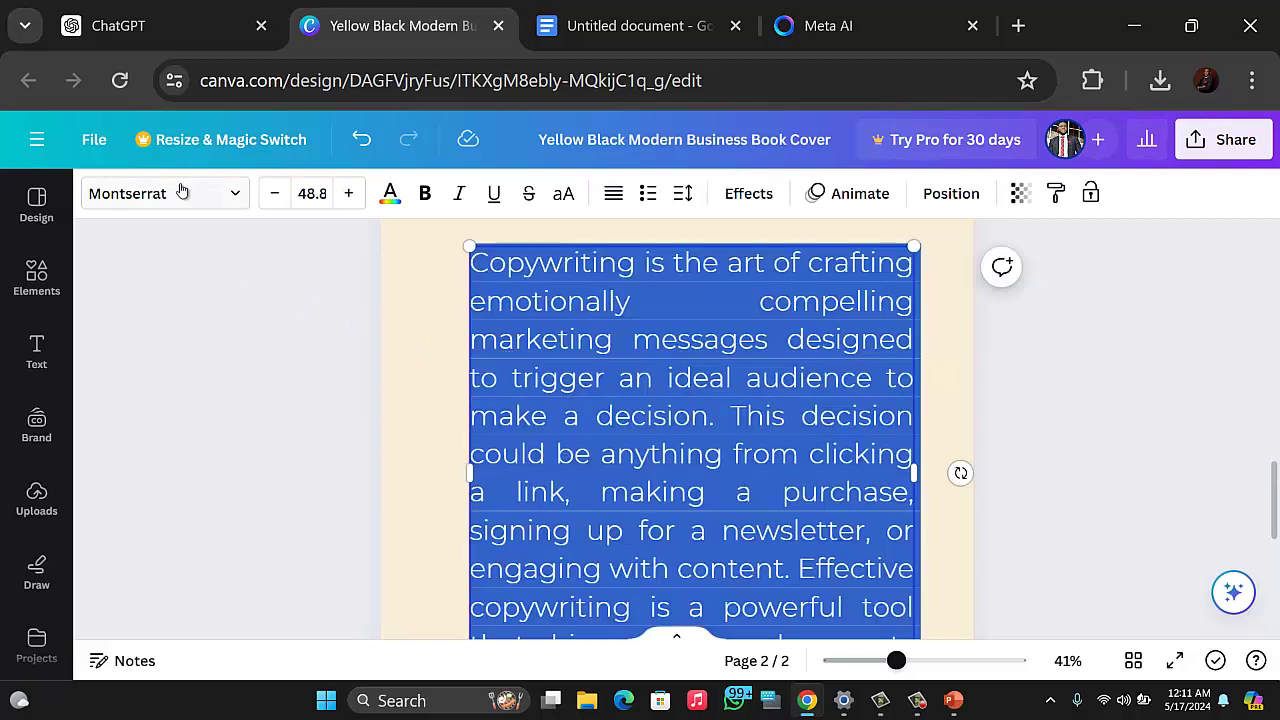
{"action": "left_click", "coordinate": [228, 194]}
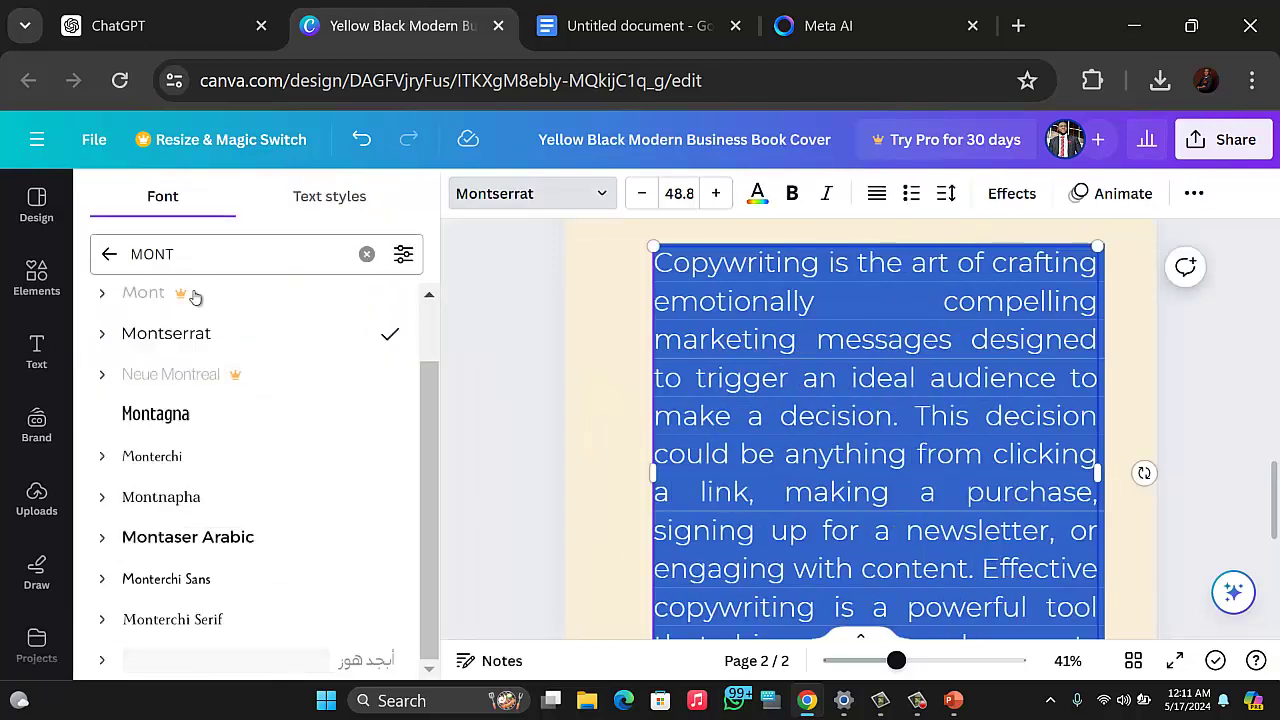
{"action": "left_click", "coordinate": [106, 336]}
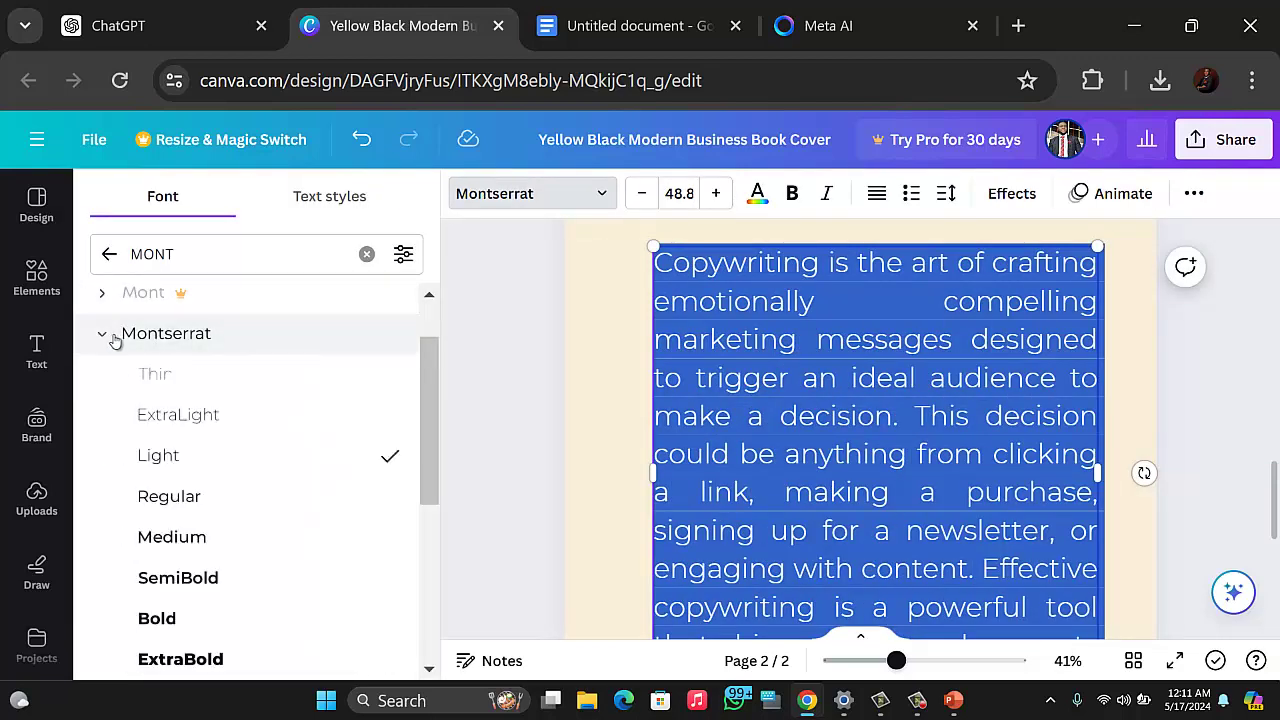
{"action": "left_click", "coordinate": [205, 506]}
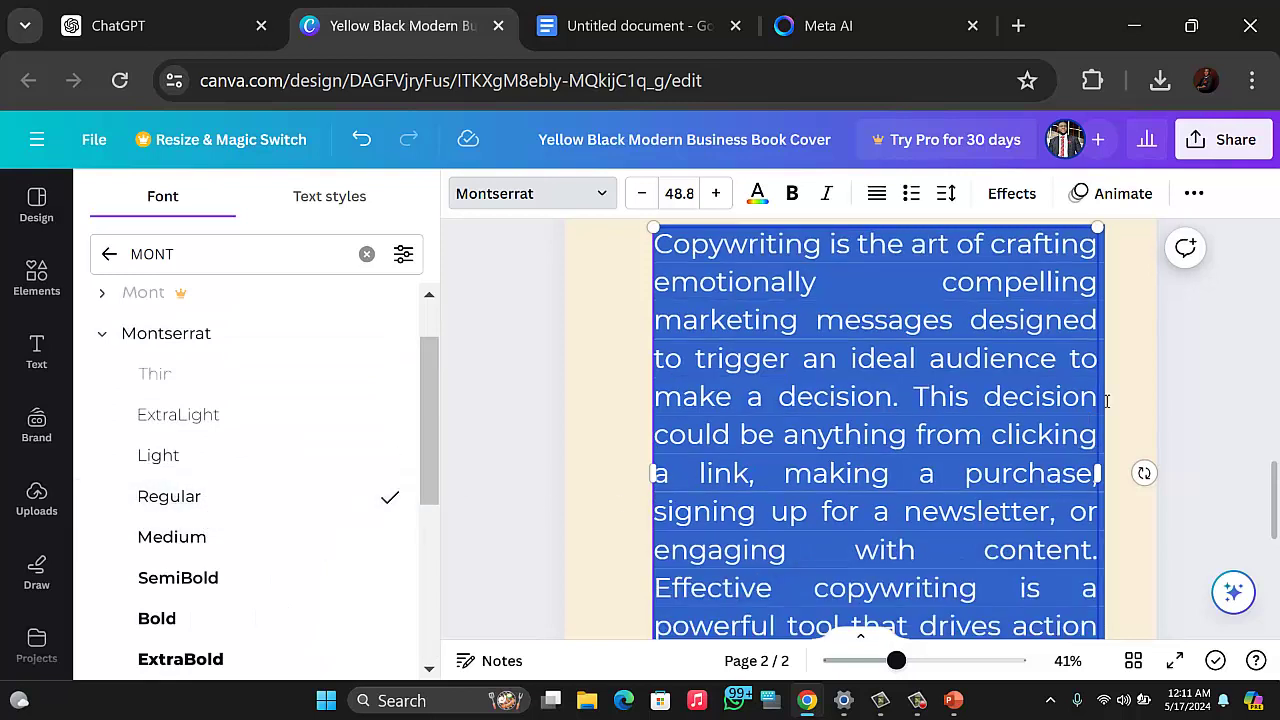
{"action": "left_click", "coordinate": [1180, 390]}
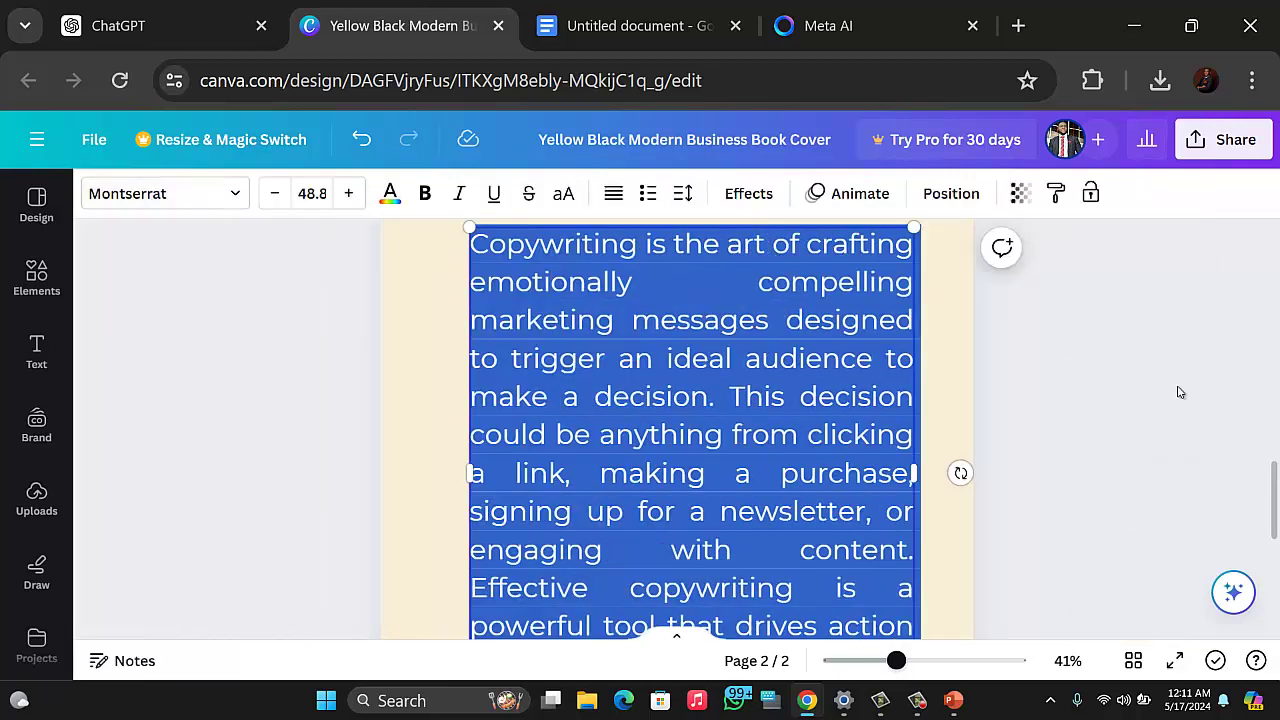
Step: Change the paragraph's alignment from justified to left-aligned
{"action": "left_click", "coordinate": [833, 566]}
{"action": "left_click_drag", "start_coordinate": [896, 662], "coordinate": [868, 665]}
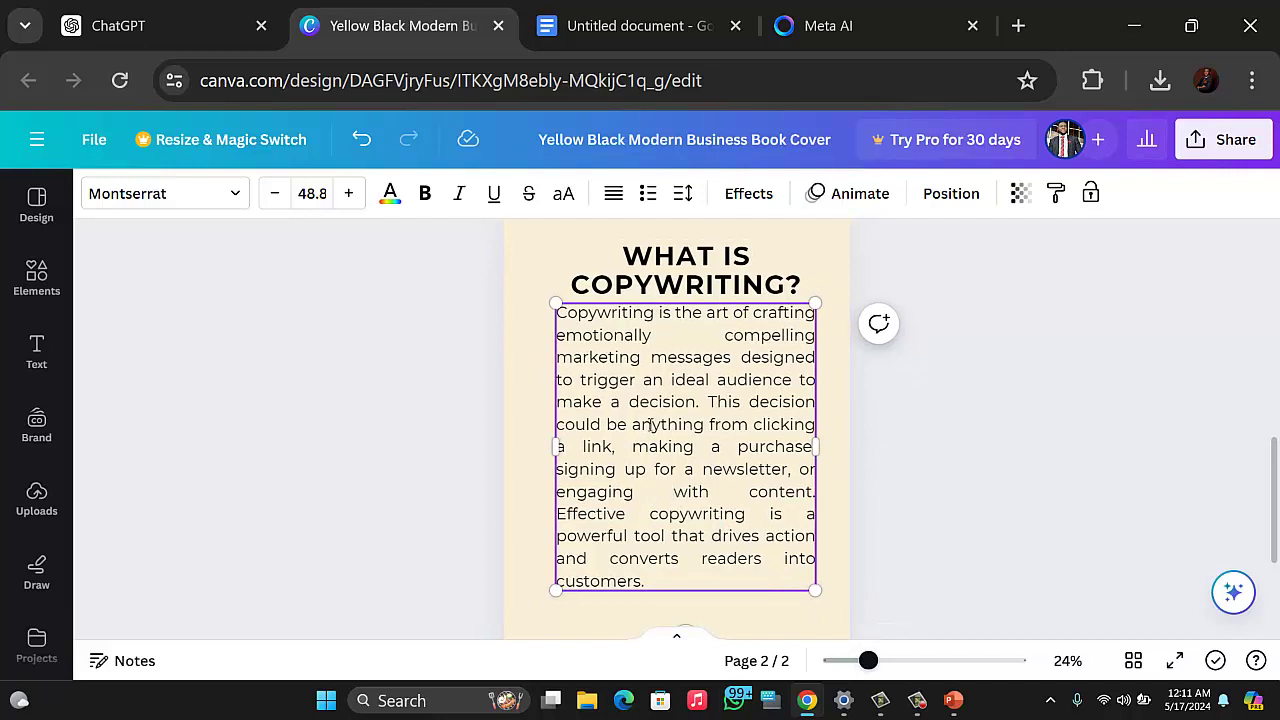
{"action": "left_click", "coordinate": [612, 197]}
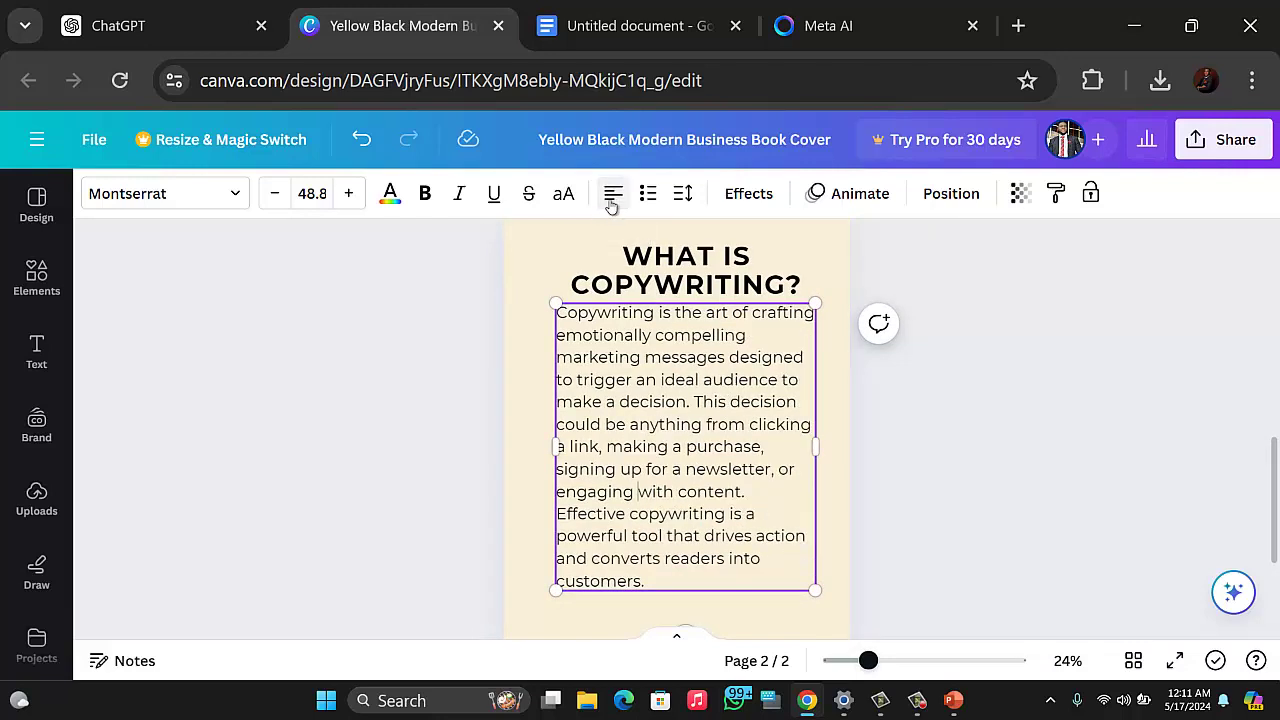
{"action": "left_click", "coordinate": [1104, 383]}
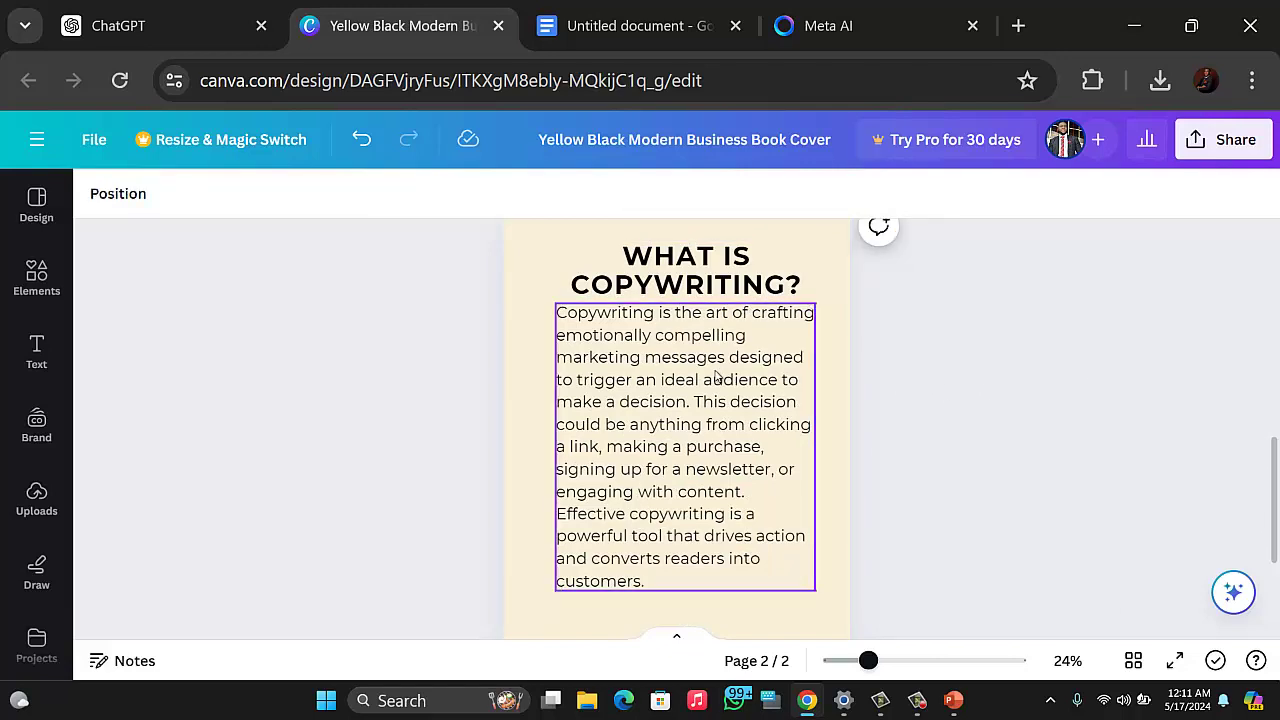
Step: Move the paragraph down the page to leave a clear gap below the "What is Copywriting?" heading
{"action": "left_click_drag", "start_coordinate": [716, 372], "coordinate": [706, 392]}
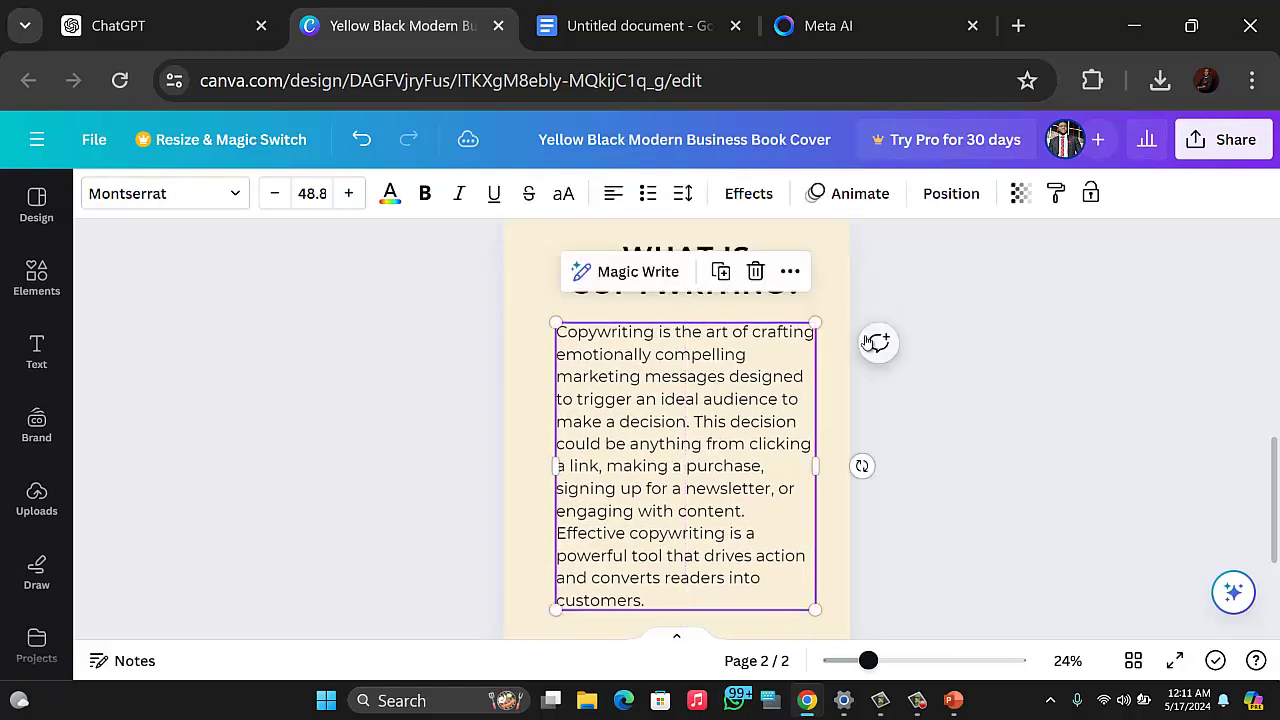
{"action": "scroll", "coordinate": [891, 356], "scroll_direction": "down", "scroll_amount": 2}
{"action": "scroll", "coordinate": [950, 438], "scroll_direction": "up", "scroll_amount": 2}
{"action": "scroll", "coordinate": [951, 430], "scroll_direction": "down", "scroll_amount": 2}
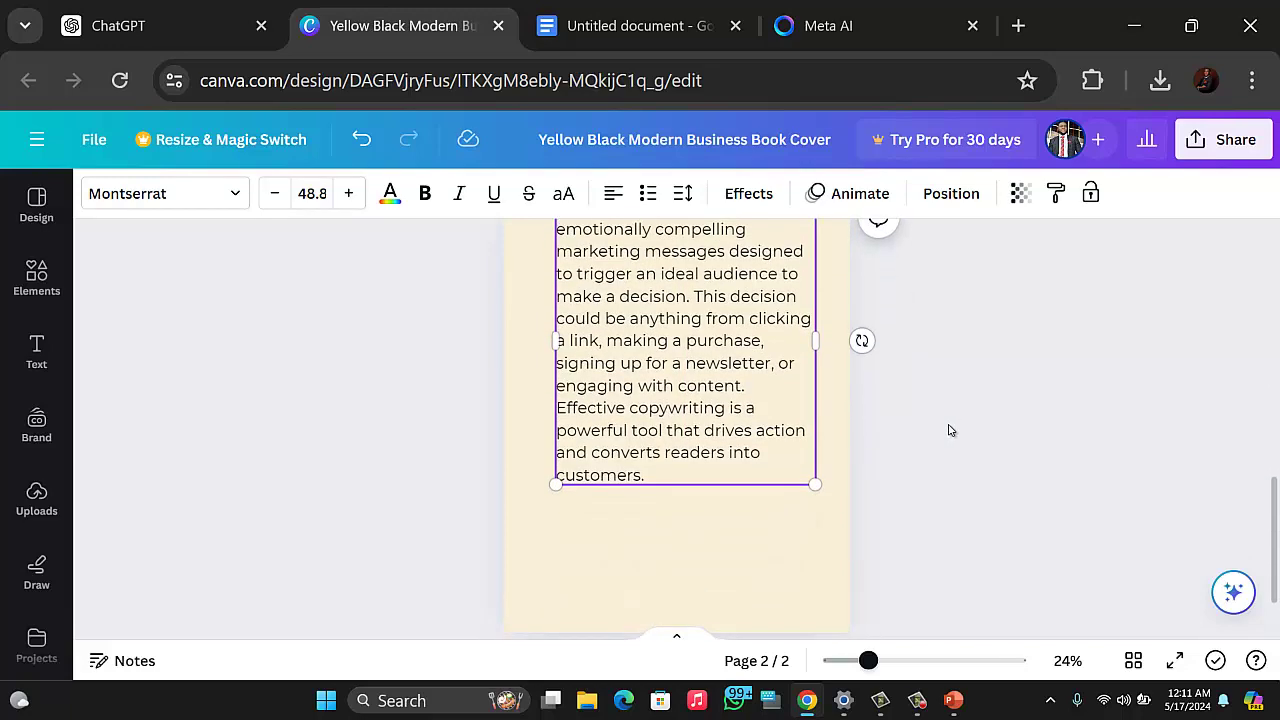
{"action": "scroll", "coordinate": [949, 429], "scroll_direction": "up", "scroll_amount": 2}
{"action": "left_click_drag", "start_coordinate": [675, 388], "coordinate": [670, 403]}
{"action": "left_click", "coordinate": [1008, 411]}
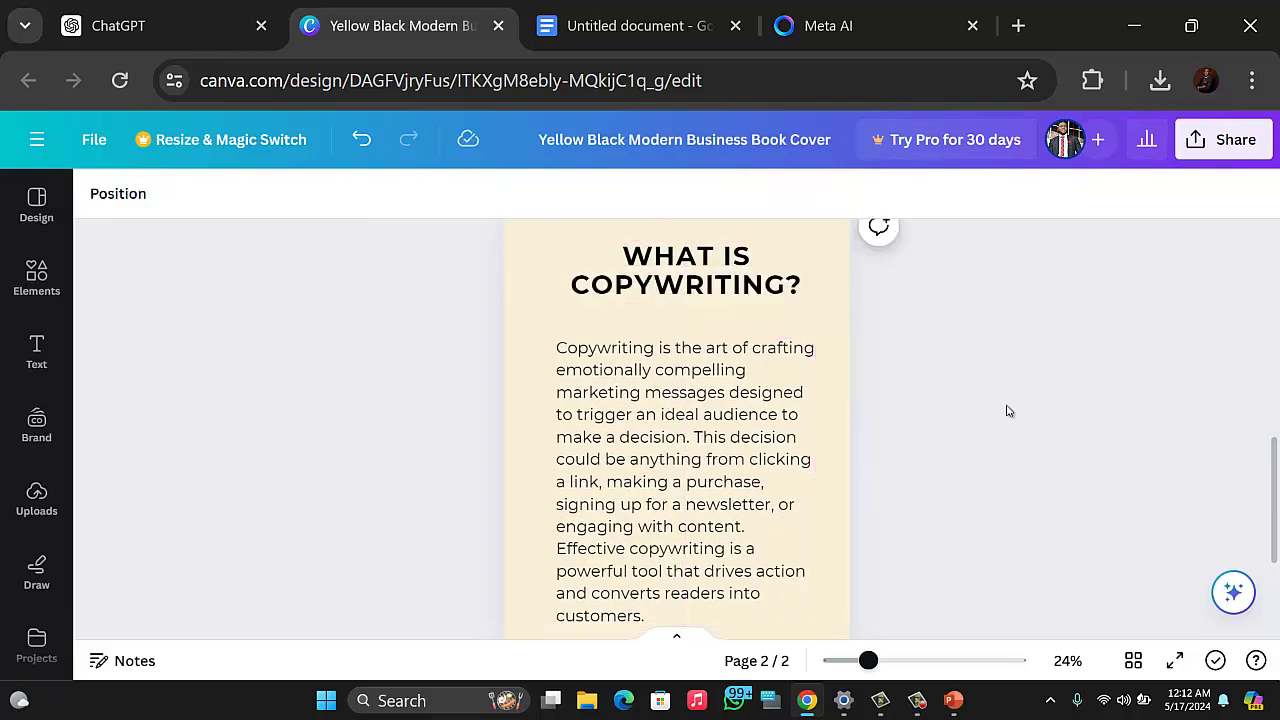
{"action": "scroll", "coordinate": [995, 408], "scroll_direction": "down", "scroll_amount": 2}
{"action": "scroll", "coordinate": [985, 410], "scroll_direction": "up", "scroll_amount": 3}
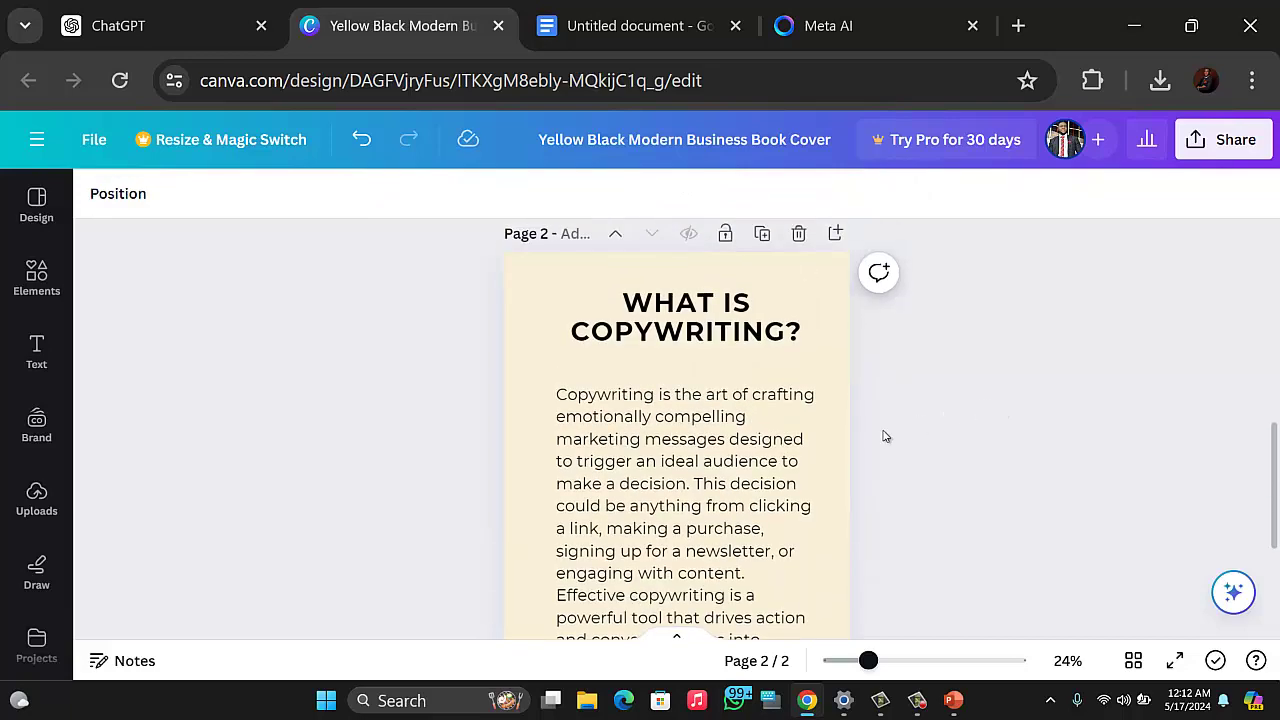
{"action": "scroll", "coordinate": [885, 435], "scroll_direction": "down", "scroll_amount": 1}
Step: Fine-tune the paragraph's position slightly upwards, keeping it centred under the heading, and check the page's layout
{"action": "left_click", "coordinate": [692, 410]}
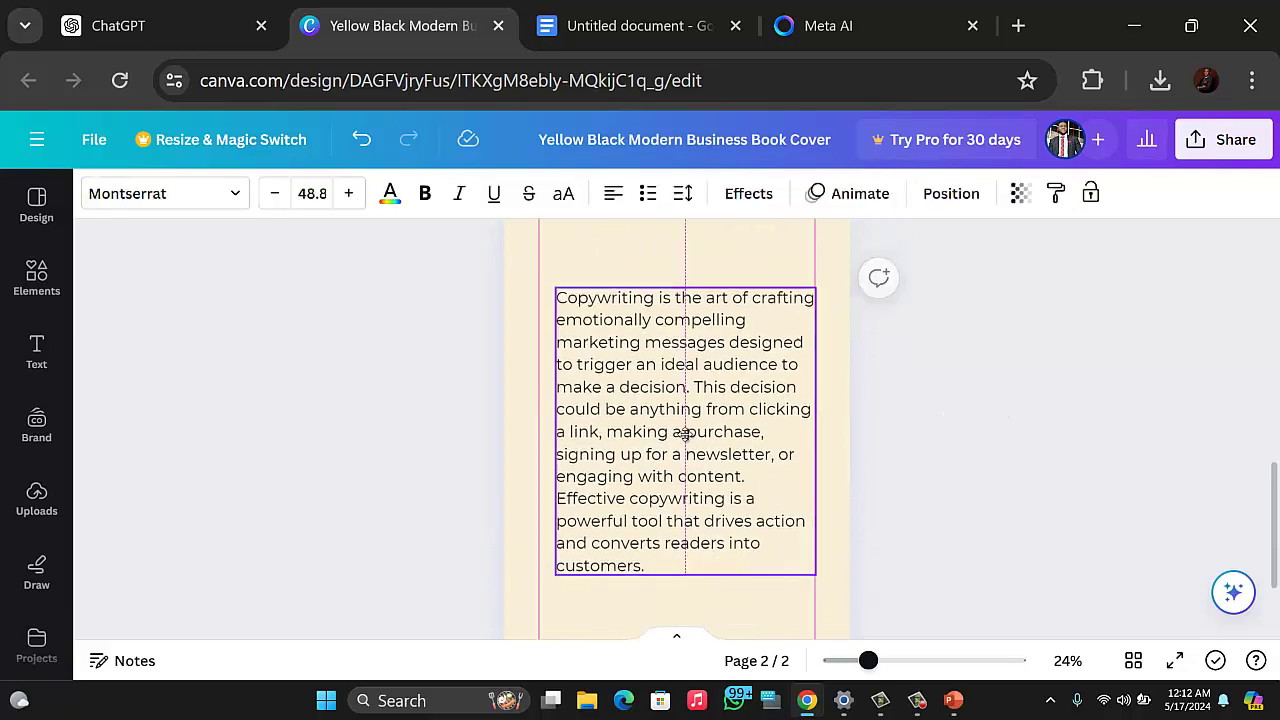
{"action": "left_click_drag", "start_coordinate": [695, 420], "coordinate": [687, 400]}
{"action": "scroll", "coordinate": [1007, 443], "scroll_direction": "up", "scroll_amount": 2}
{"action": "scroll", "coordinate": [1000, 446], "scroll_direction": "down", "scroll_amount": 1}
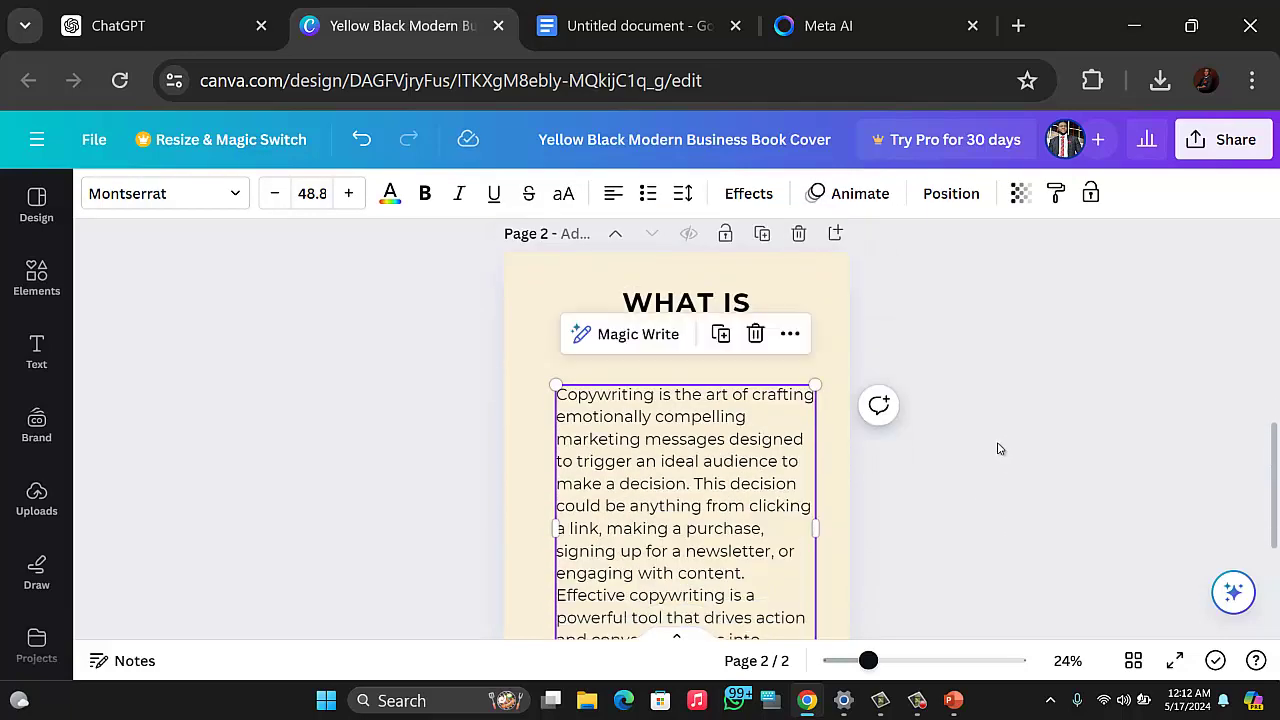
{"action": "scroll", "coordinate": [988, 454], "scroll_direction": "down", "scroll_amount": 2}
{"action": "scroll", "coordinate": [983, 456], "scroll_direction": "up", "scroll_amount": 3}
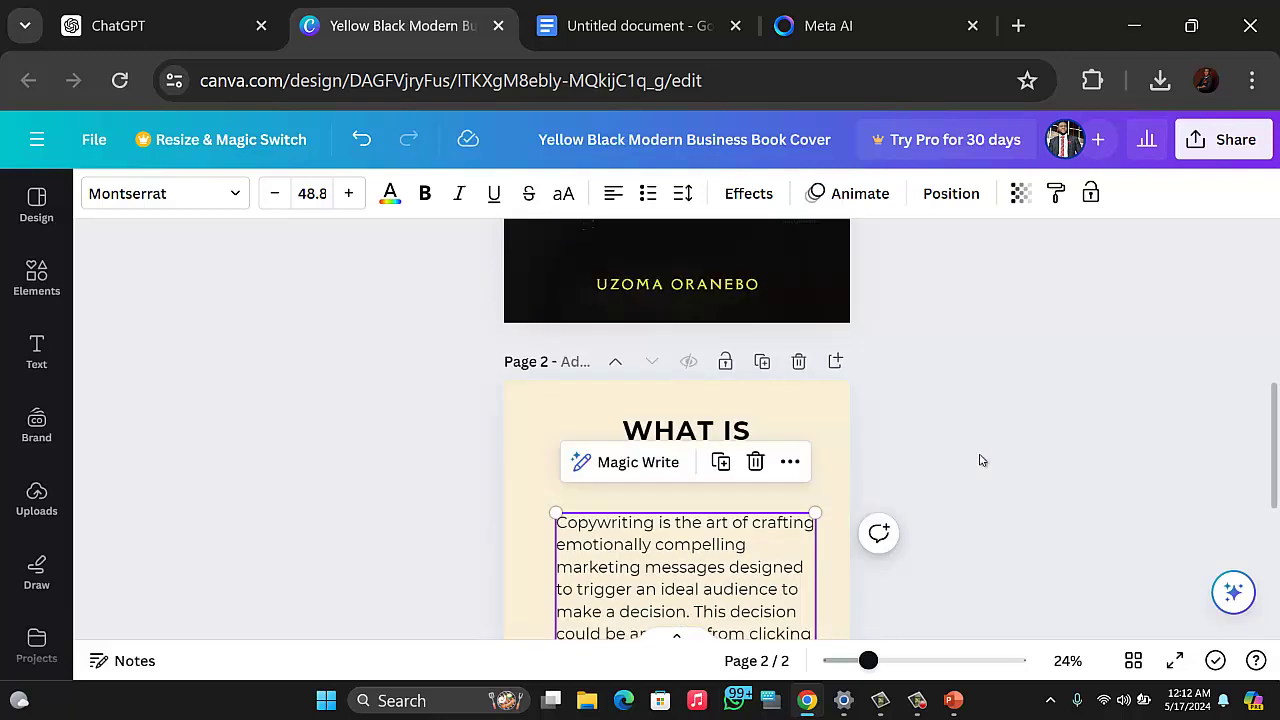
{"action": "mouse_move", "coordinate": [691, 537]}
{"action": "left_mouse_down"}
{"action": "mouse_move", "coordinate": [697, 521]}
{"action": "mouse_move", "coordinate": [688, 528]}
{"action": "mouse_move", "coordinate": [702, 530]}
{"action": "left_mouse_up"}
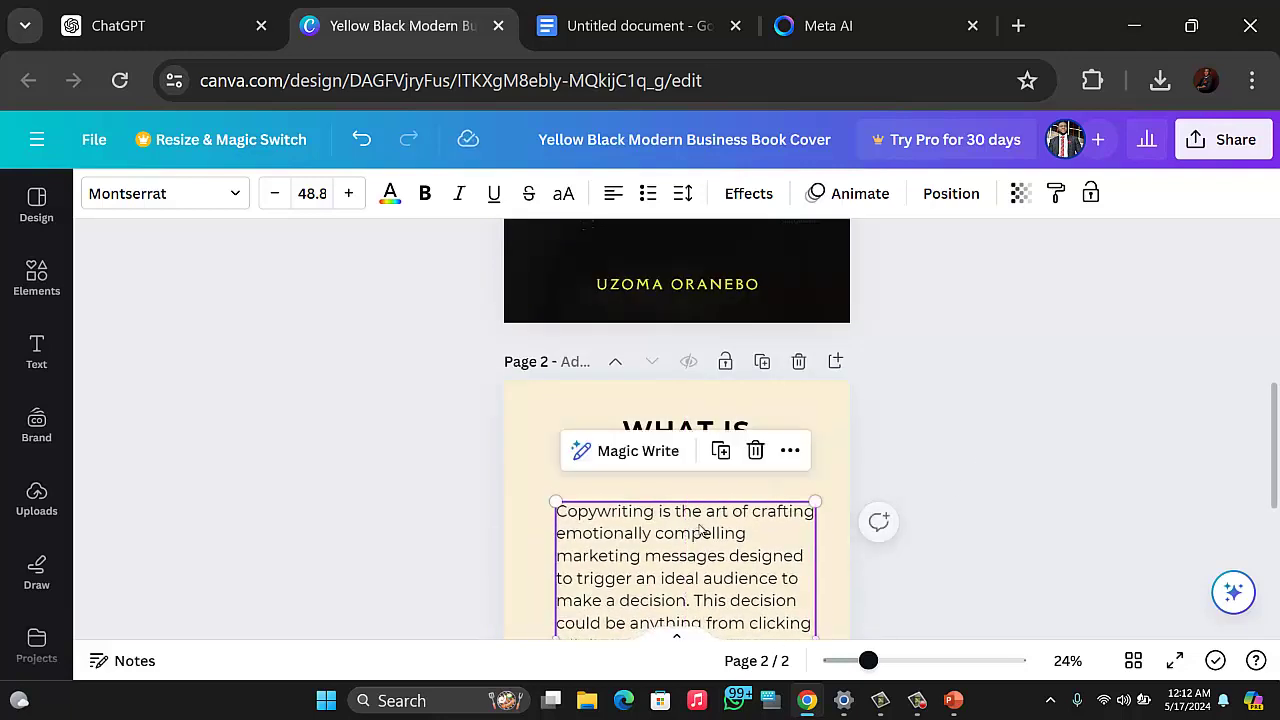
{"action": "left_click", "coordinate": [1026, 371]}
{"action": "scroll", "coordinate": [935, 428], "scroll_direction": "down", "scroll_amount": 4}
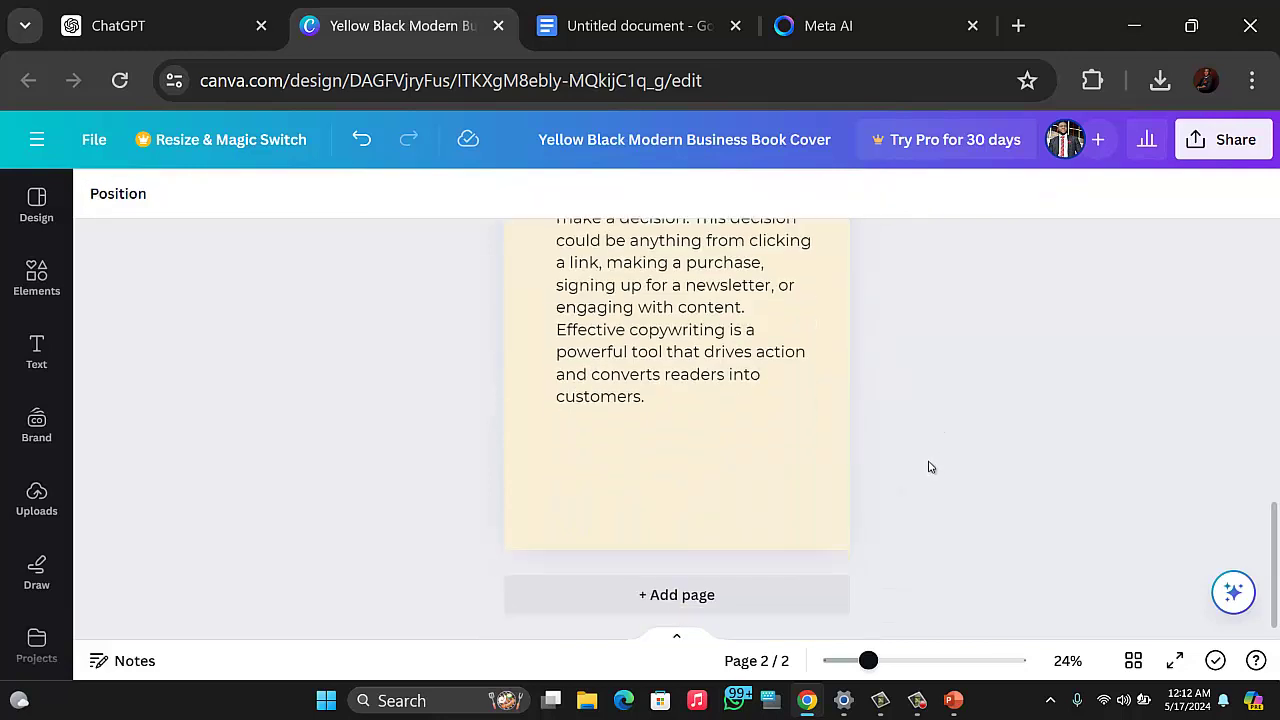
Step: Switch to Meta AI and start a new prompt
{"action": "left_click", "coordinate": [864, 23]}
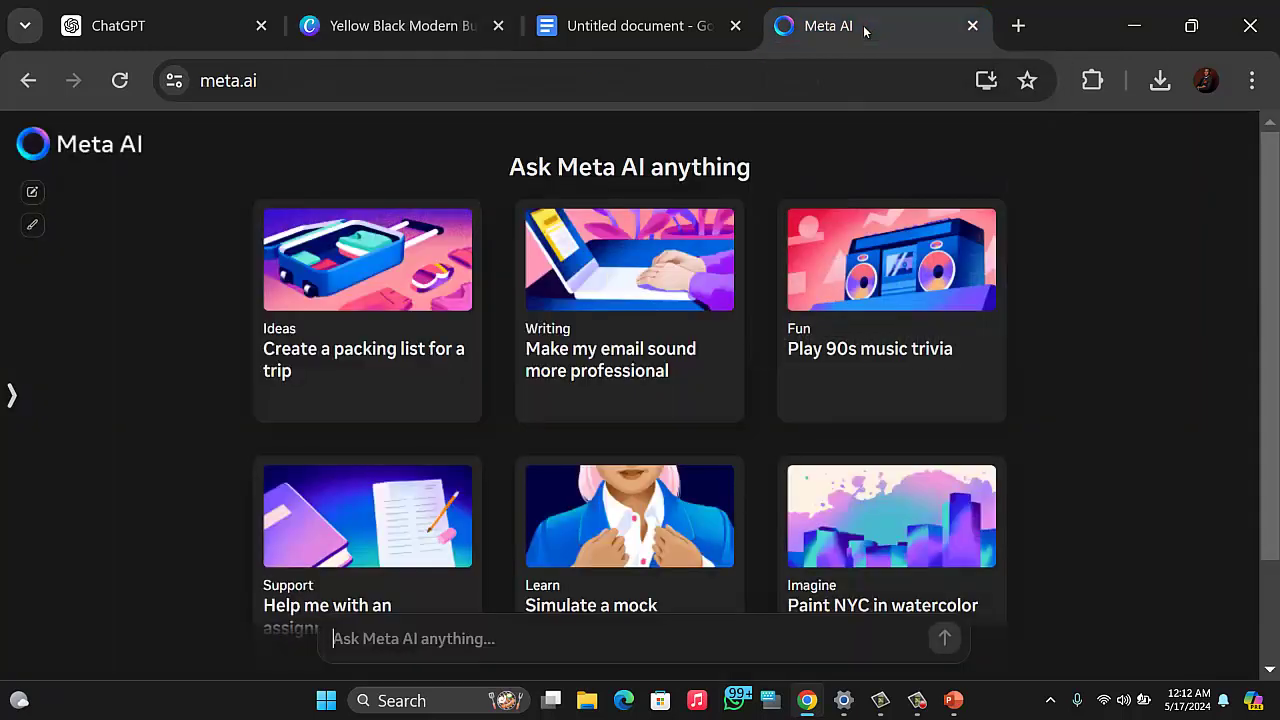
{"action": "left_click", "coordinate": [552, 634]}
{"action": "type", "text": "IMA"}
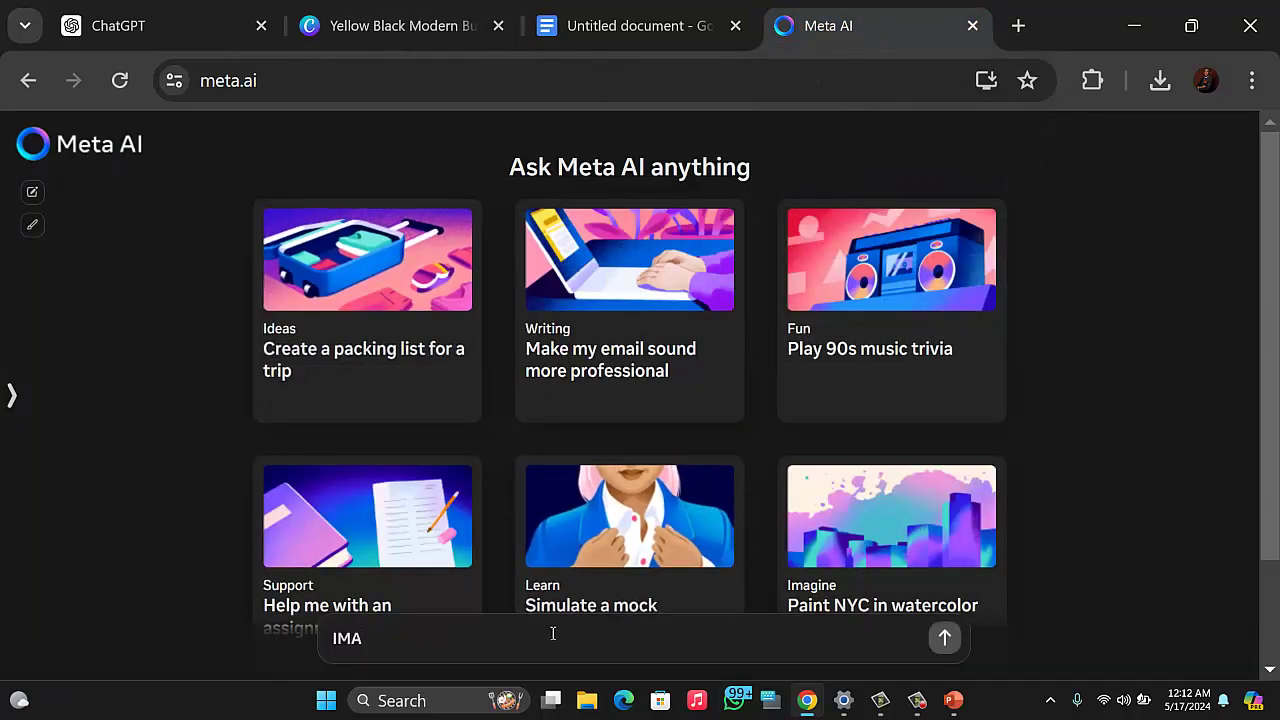
{"action": "key", "text": "BackSpace"}
{"action": "key", "text": "BackSpace"}
{"action": "type", "text": "ma"}
{"action": "key", "text": "BackSpace"}
{"action": "key", "text": "BackSpace"}
{"action": "key", "text": "BackSpace"}
{"action": "key", "text": "BackSpace"}
{"action": "key", "text": "BackSpace"}
Step: Send the prompt "i am writing a book titled copywriting in 3 minutes, imagine an image for the first page of the book that talks about copywriting definitions"
{"action": "type", "text": "i am writing a book"}
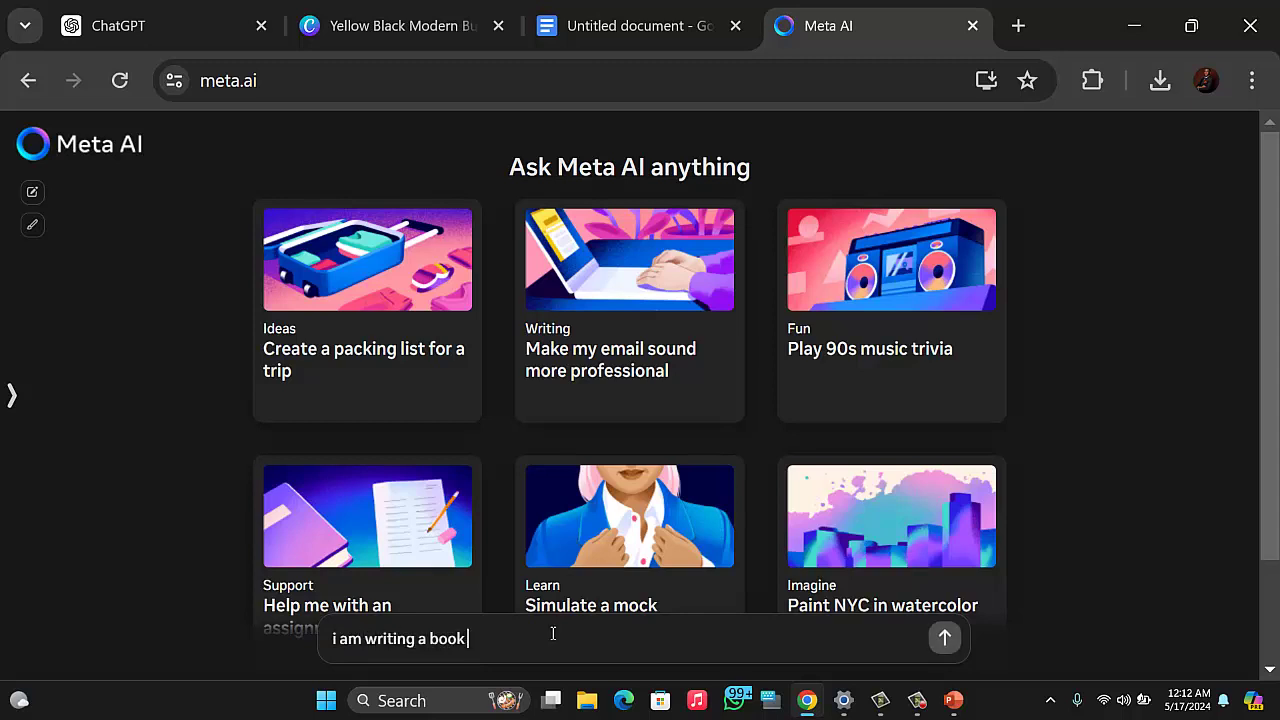
{"action": "type", "text": " titled copywriting in 3 minutes,"}
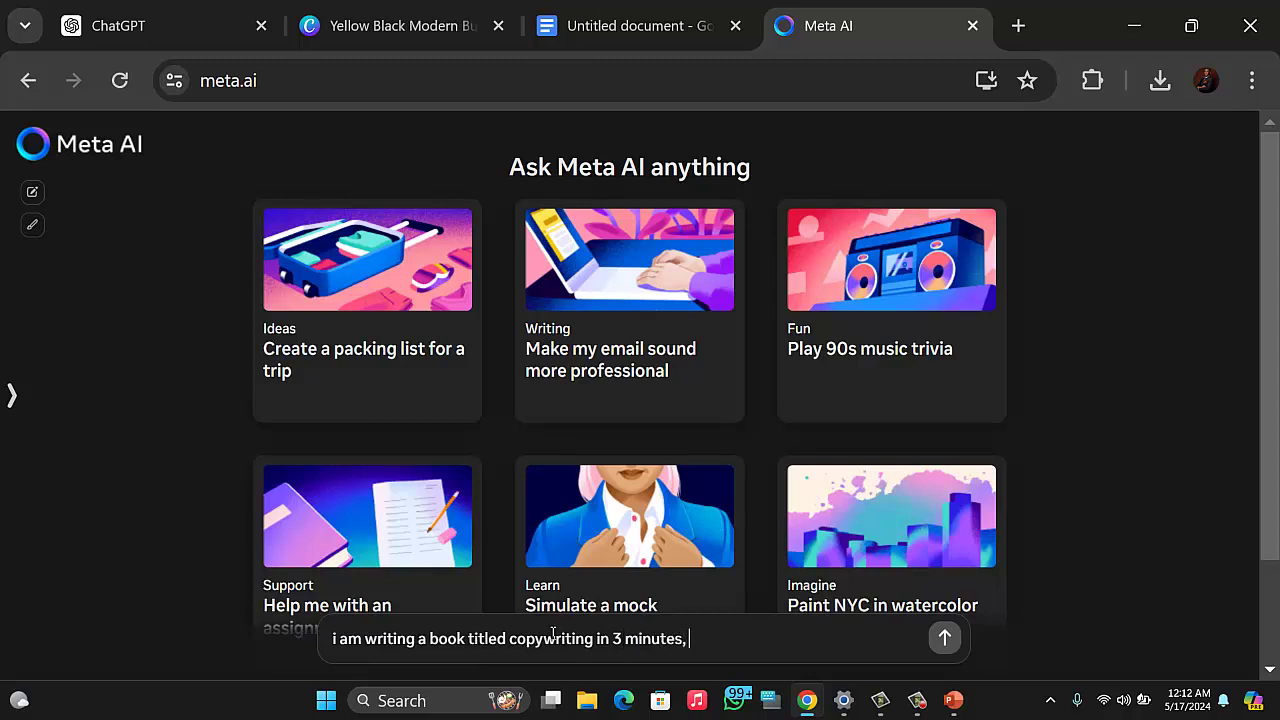
{"action": "type", "text": "imag"}
{"action": "type", "text": "ine an image for"}
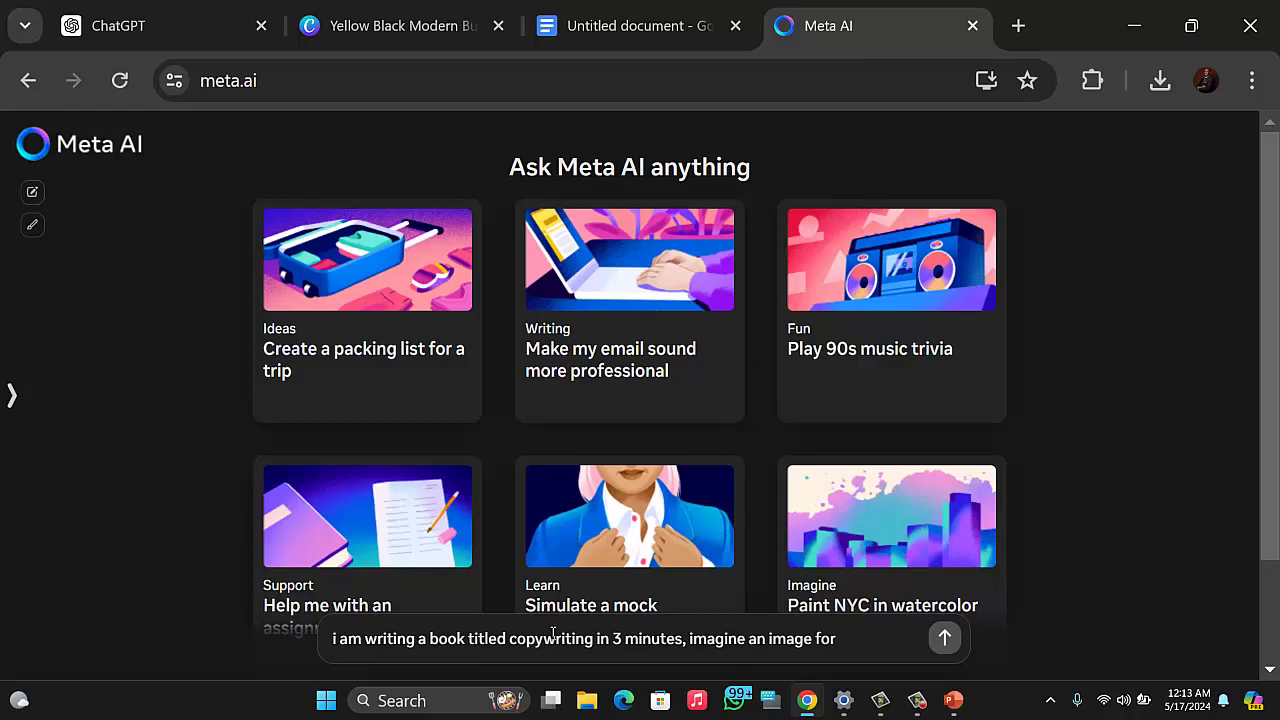
{"action": "type", "text": " the first page "}
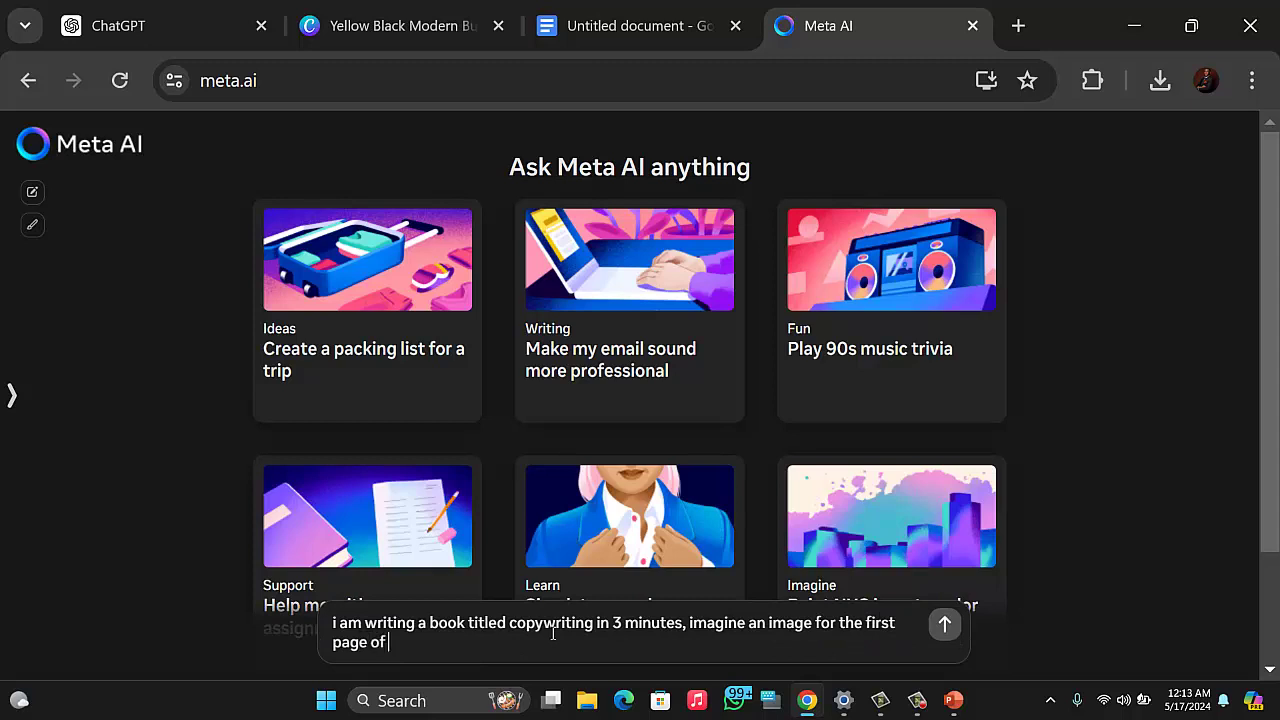
{"action": "type", "text": "of the book that ta"}
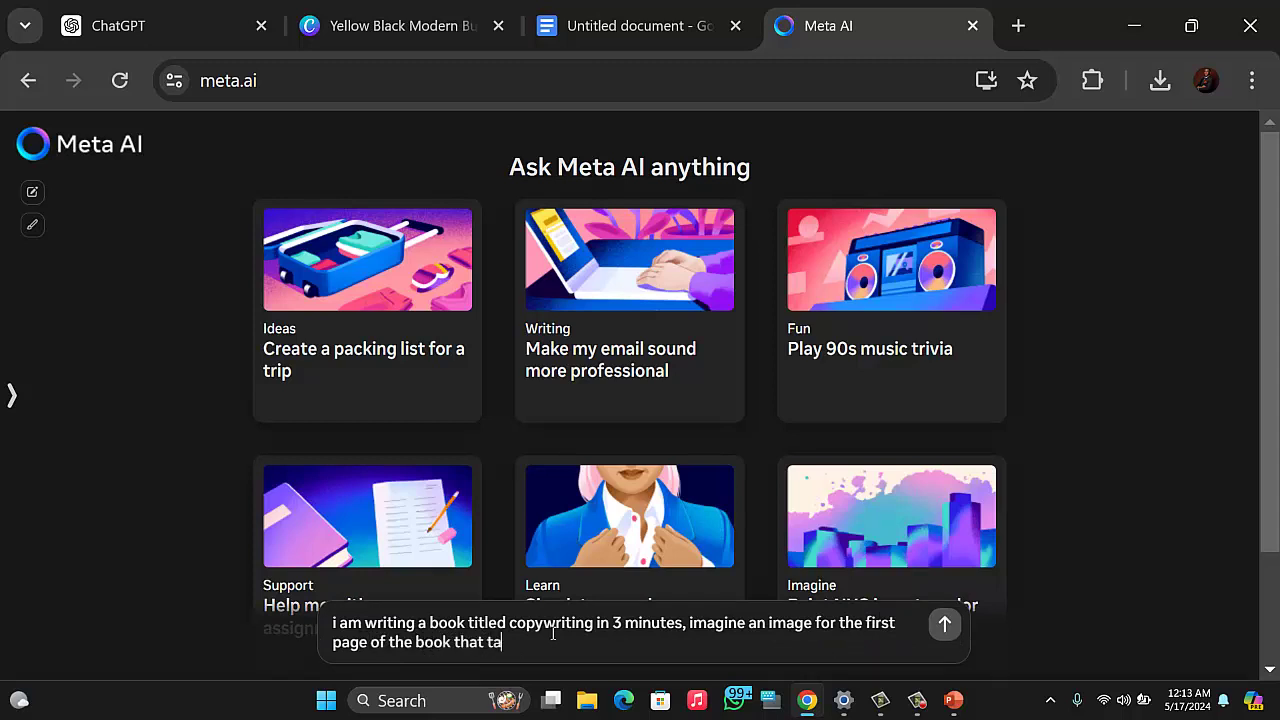
{"action": "type", "text": "lks about copyw"}
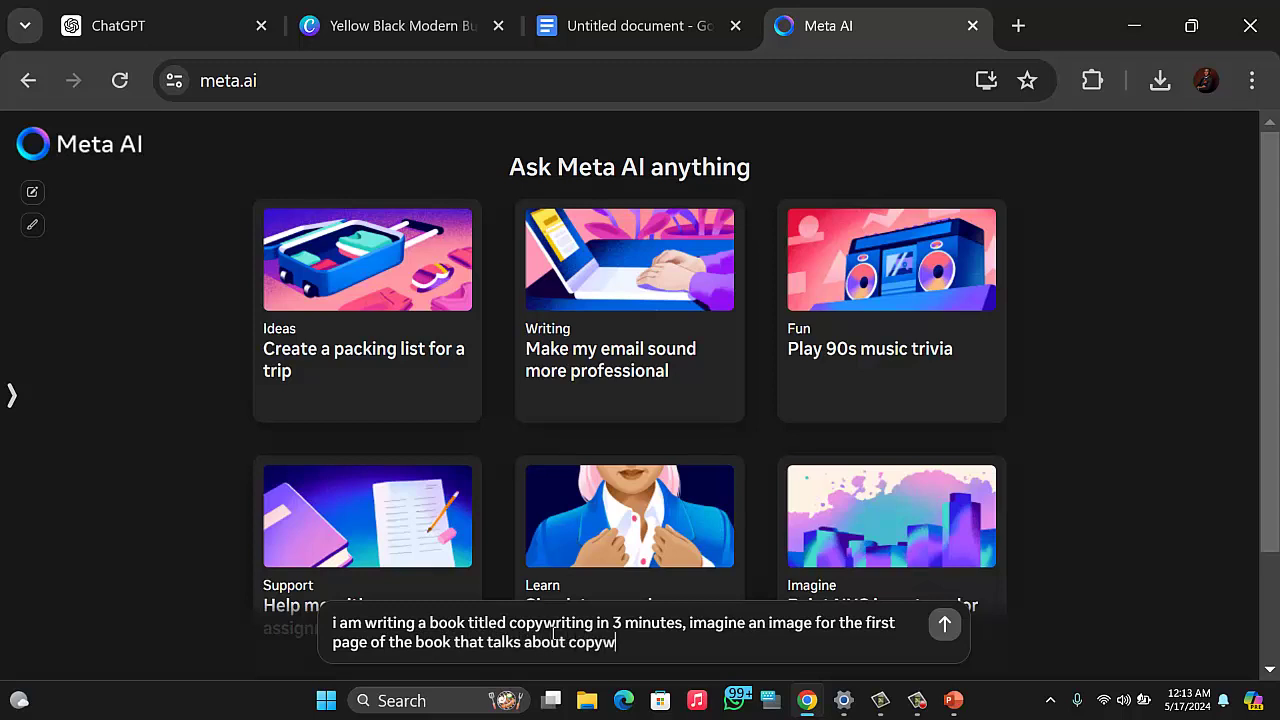
{"action": "type", "text": "riting definition"}
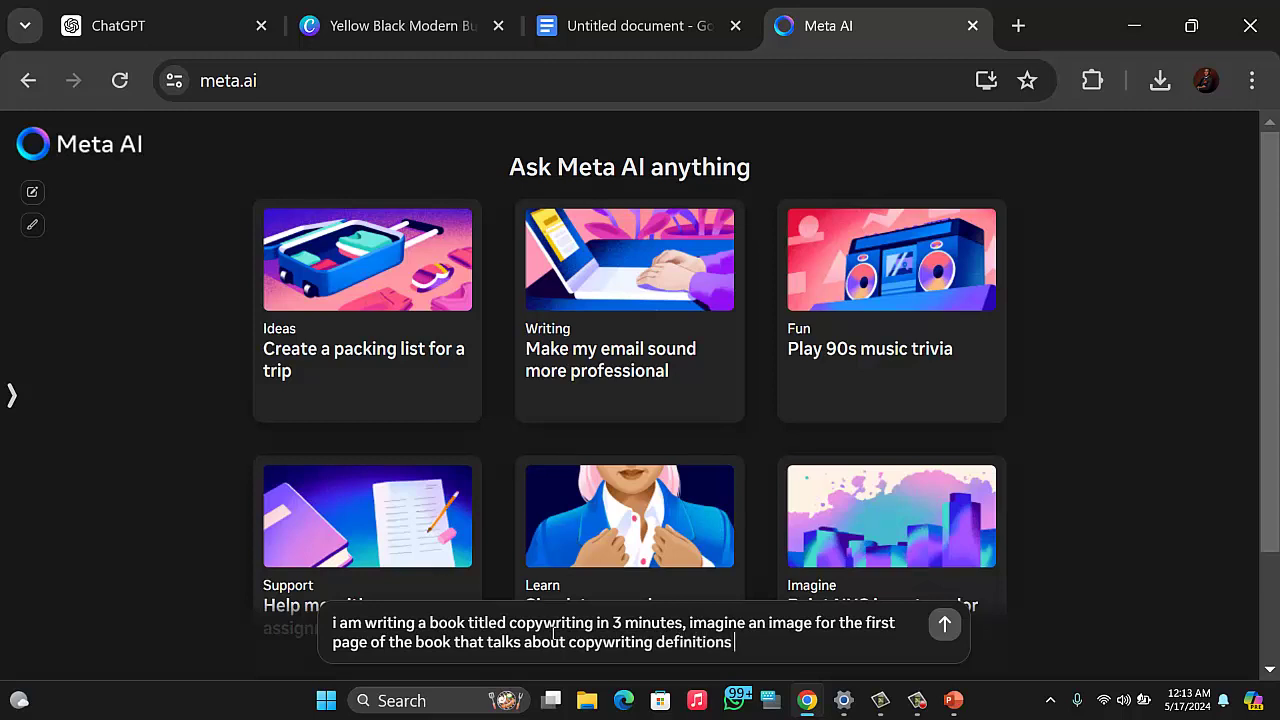
{"action": "type", "text": "s"}
{"action": "key", "text": "Return"}
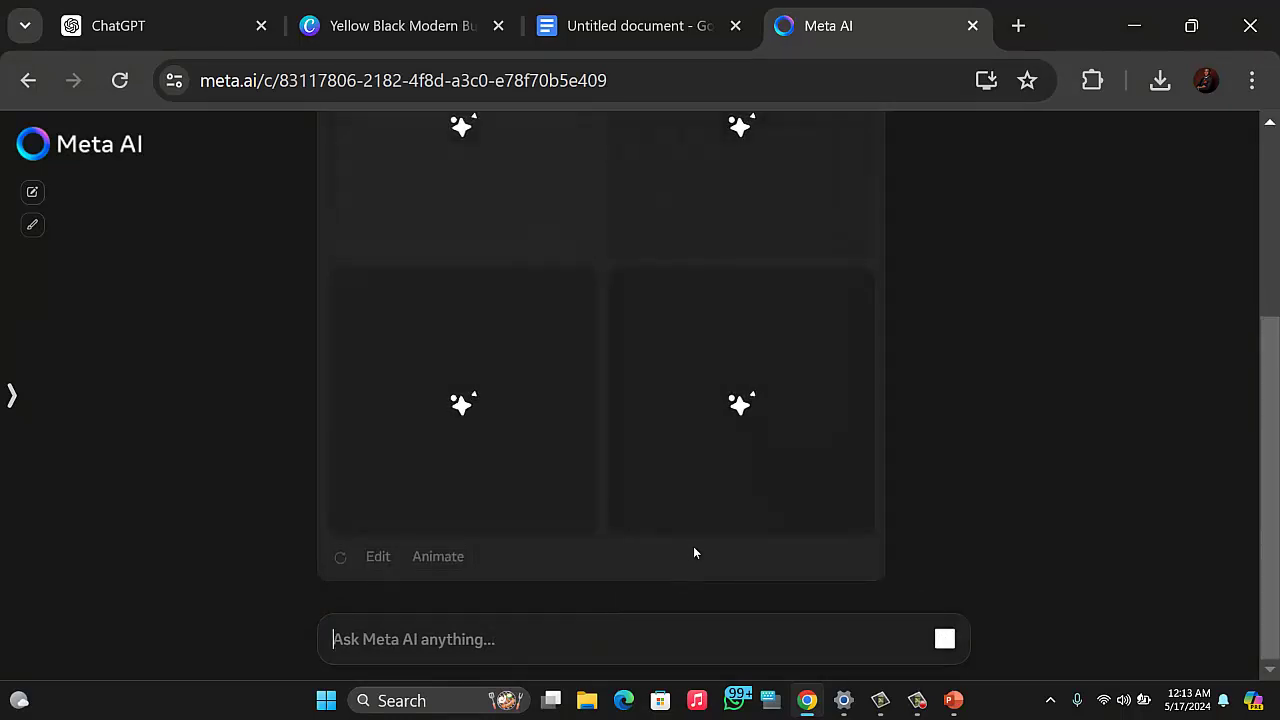
{"action": "scroll", "coordinate": [909, 554], "scroll_direction": "up", "scroll_amount": 5}
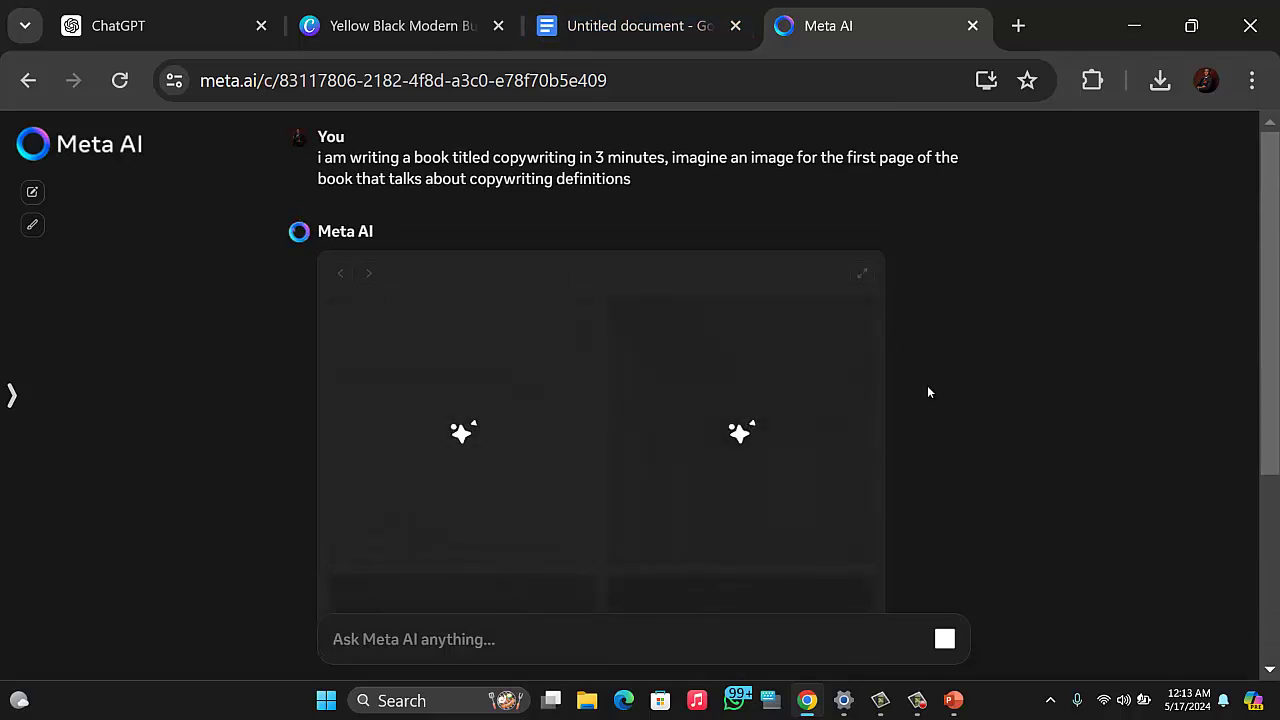
{"action": "left_click", "coordinate": [916, 702]}
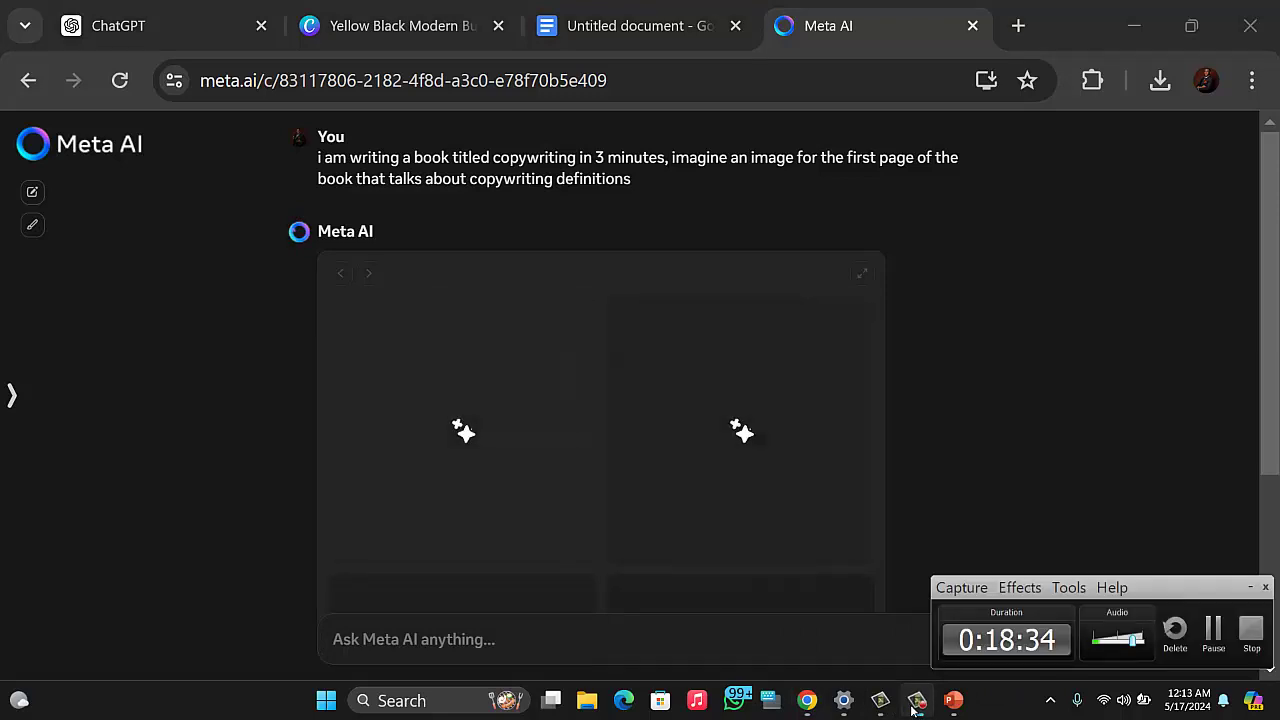
{"action": "left_click", "coordinate": [982, 557]}
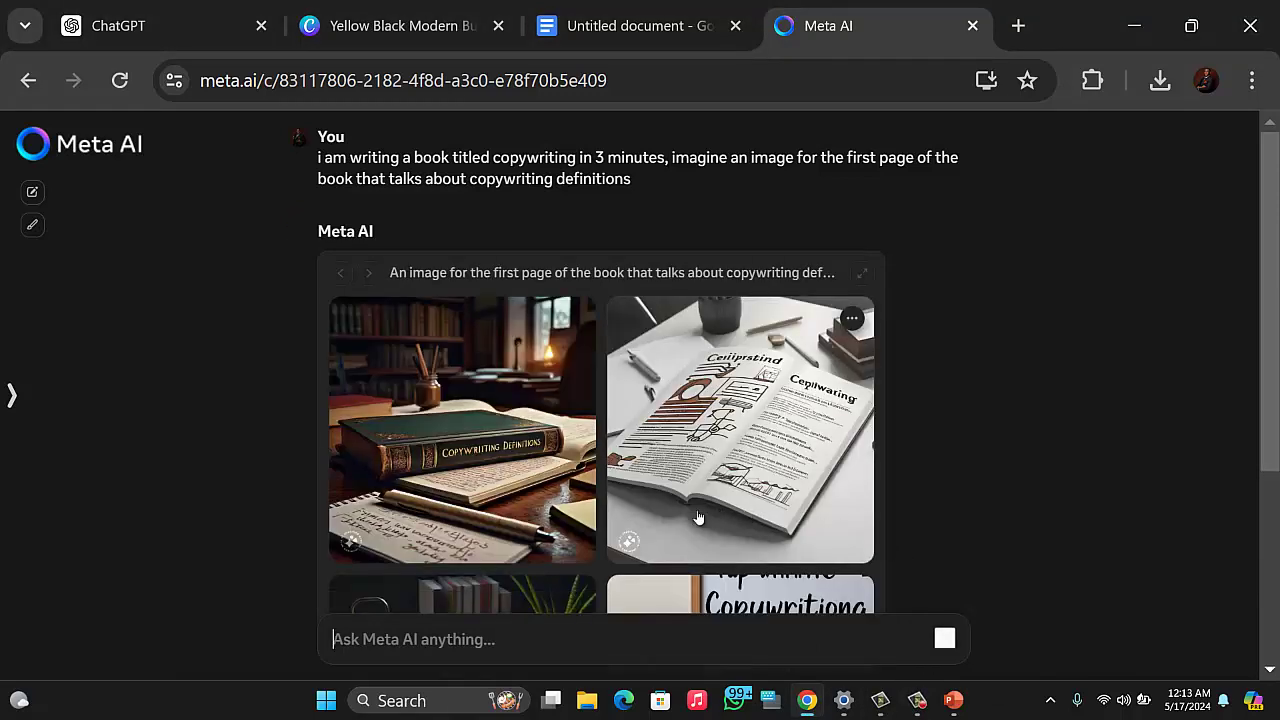
Step: Examine the four generated images to choose one for the copywriting definitions page
{"action": "scroll", "coordinate": [540, 492], "scroll_direction": "down", "scroll_amount": 3}
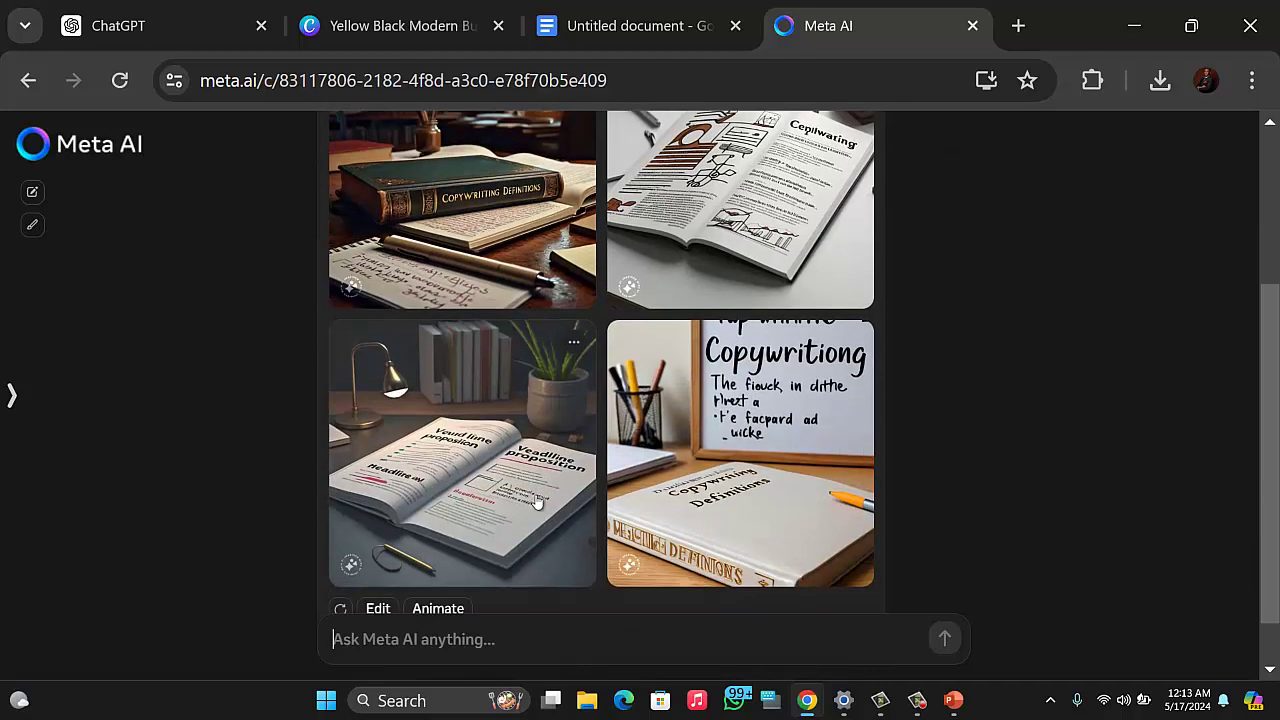
{"action": "scroll", "coordinate": [535, 505], "scroll_direction": "down", "scroll_amount": 1}
{"action": "scroll", "coordinate": [531, 512], "scroll_direction": "up", "scroll_amount": 3}
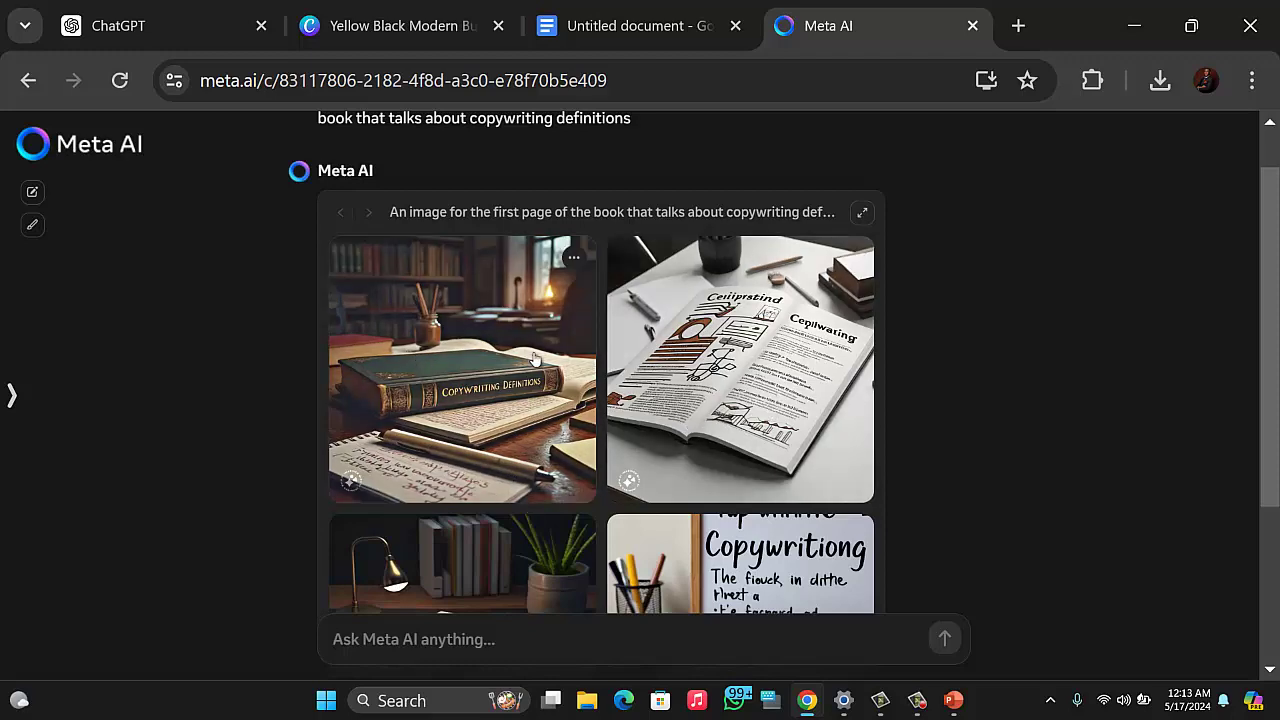
{"action": "scroll", "coordinate": [535, 360], "scroll_direction": "down", "scroll_amount": 3}
{"action": "scroll", "coordinate": [537, 362], "scroll_direction": "up", "scroll_amount": 1}
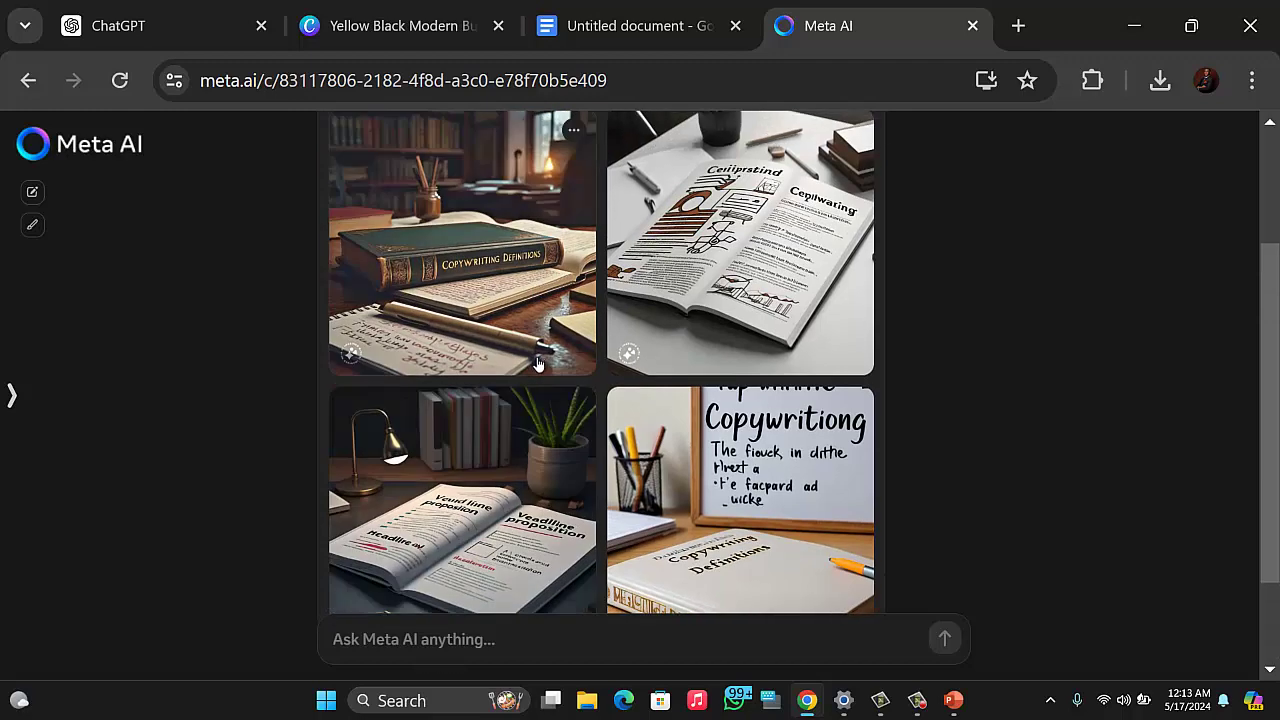
{"action": "scroll", "coordinate": [537, 363], "scroll_direction": "down", "scroll_amount": 1}
{"action": "scroll", "coordinate": [520, 372], "scroll_direction": "up", "scroll_amount": 2}
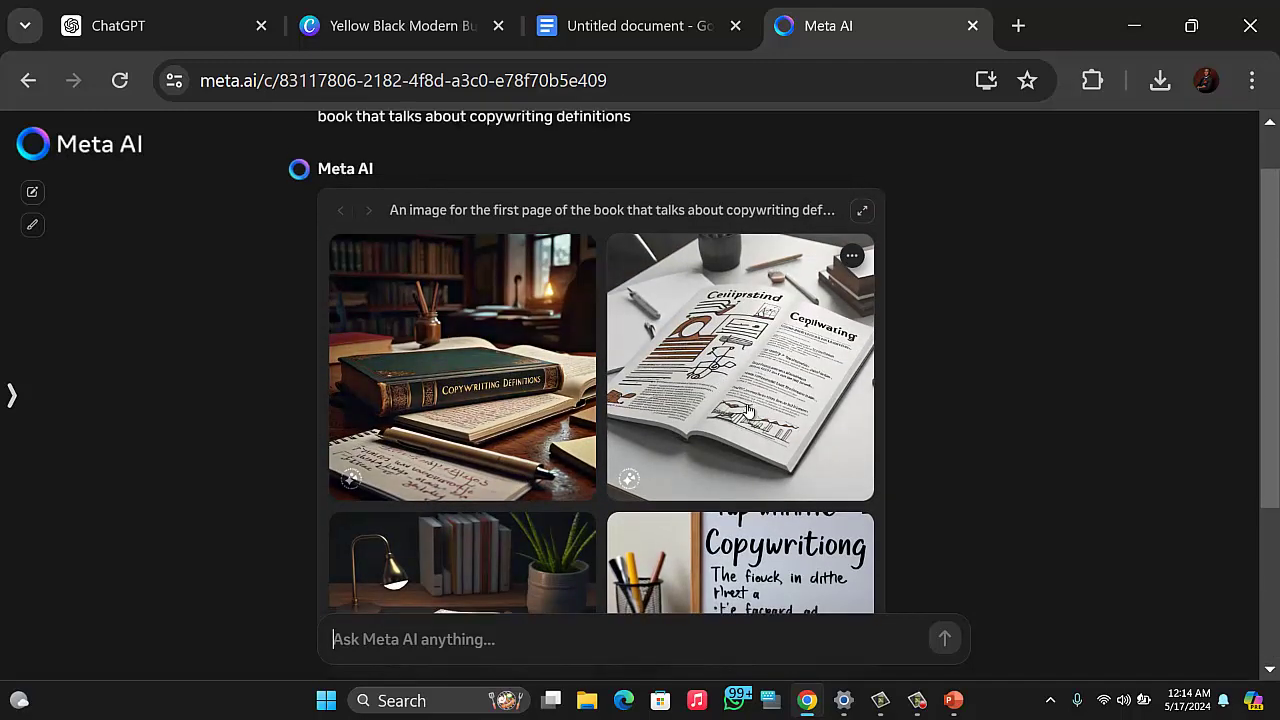
{"action": "scroll", "coordinate": [748, 410], "scroll_direction": "down", "scroll_amount": 1}
{"action": "scroll", "coordinate": [748, 440], "scroll_direction": "down", "scroll_amount": 1}
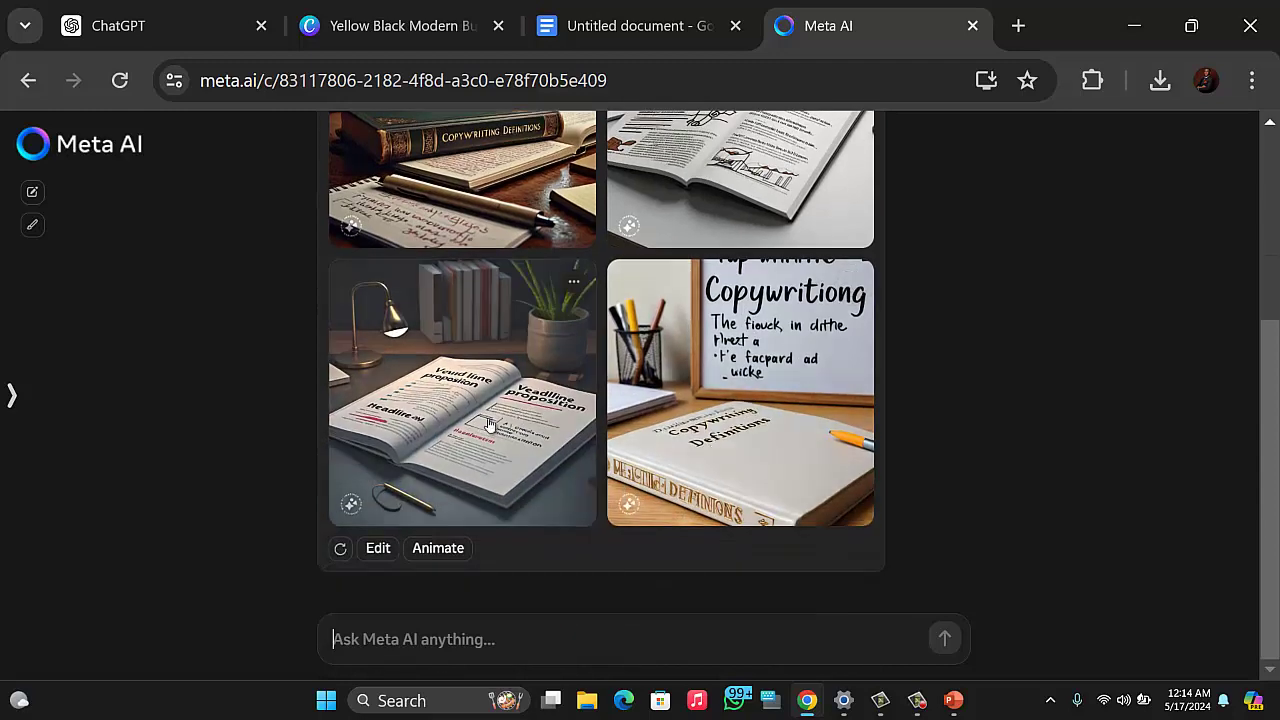
{"action": "scroll", "coordinate": [698, 366], "scroll_direction": "up", "scroll_amount": 3}
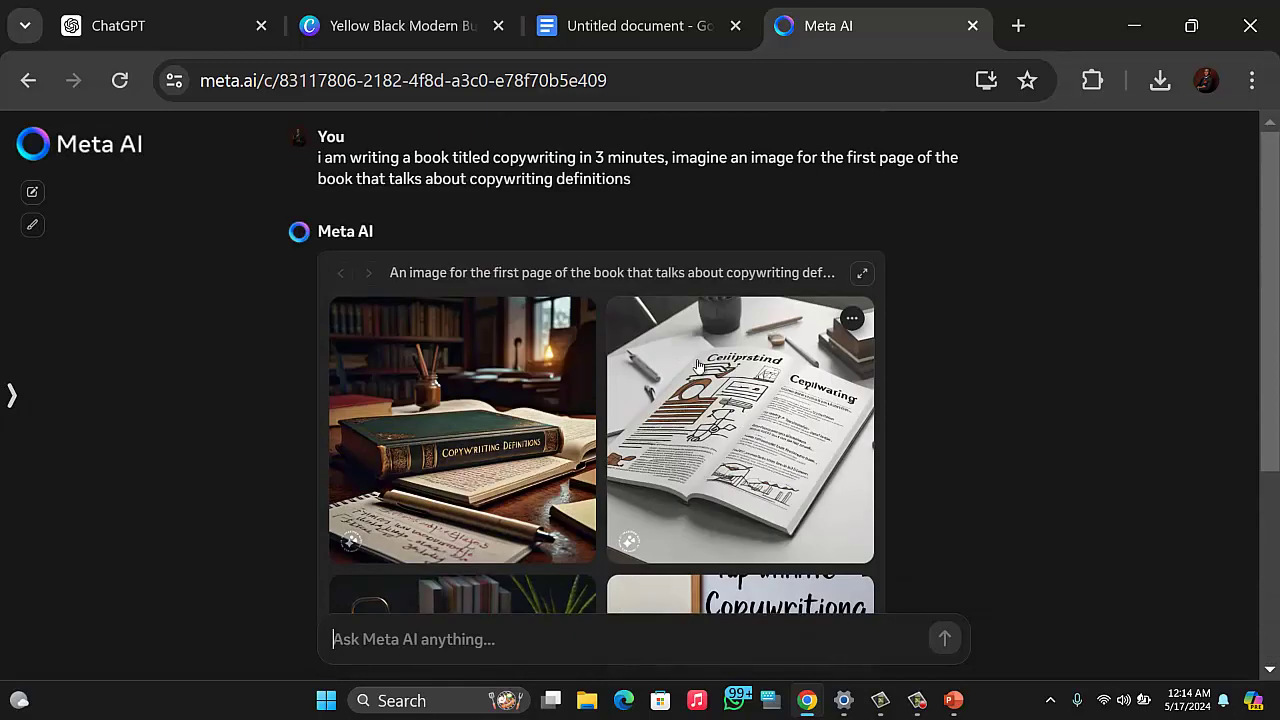
Step: Download the generated image of the green "Copywriting Definitions" book on a desk
{"action": "left_click", "coordinate": [482, 430]}
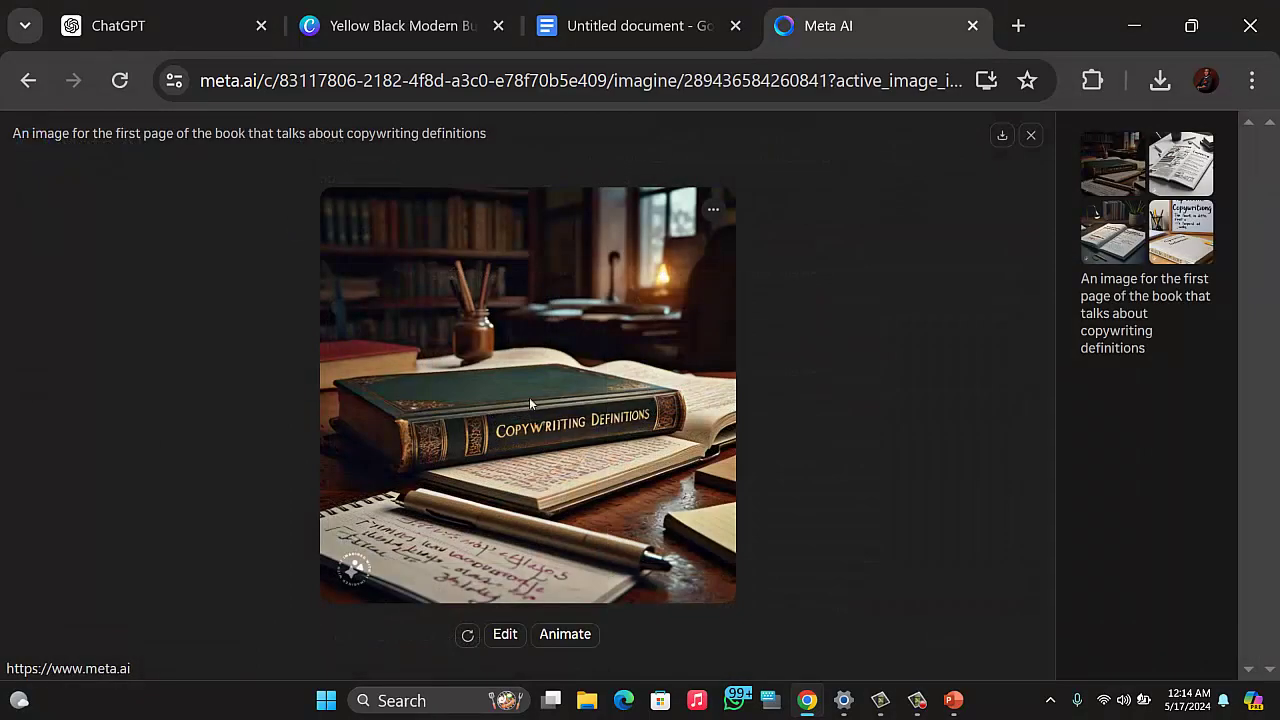
{"action": "left_click", "coordinate": [713, 212]}
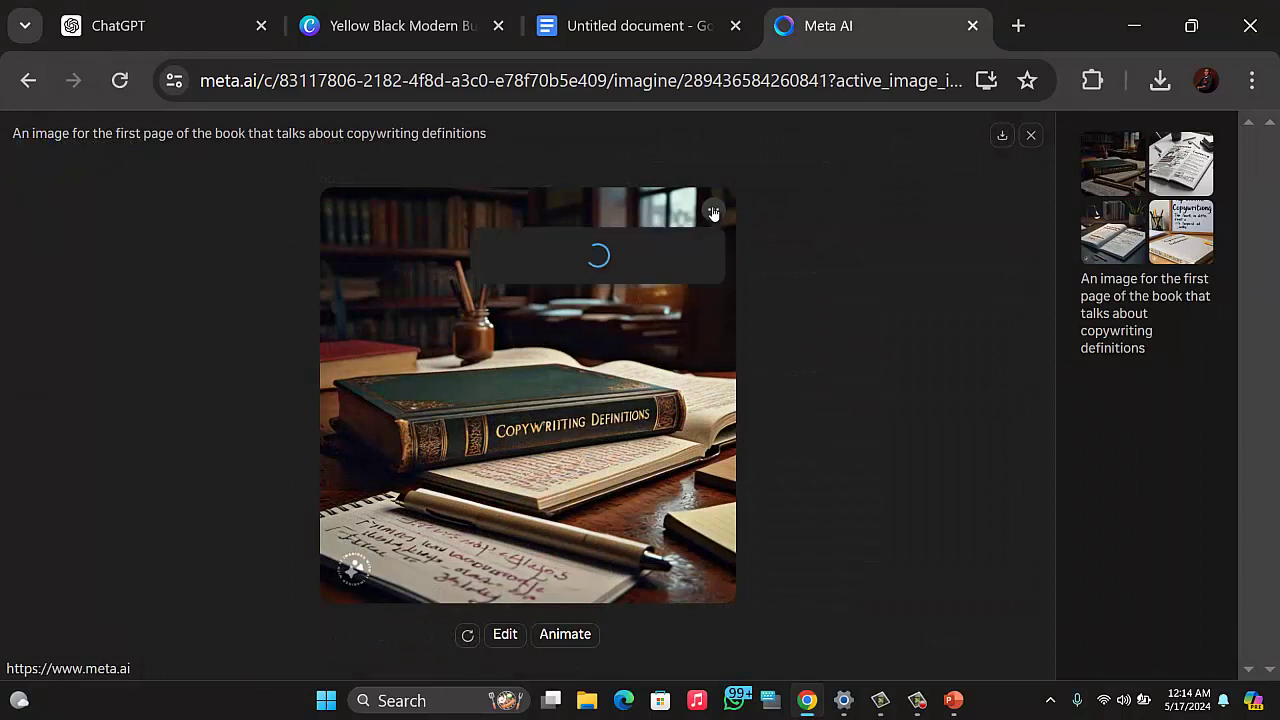
{"action": "left_click", "coordinate": [641, 256]}
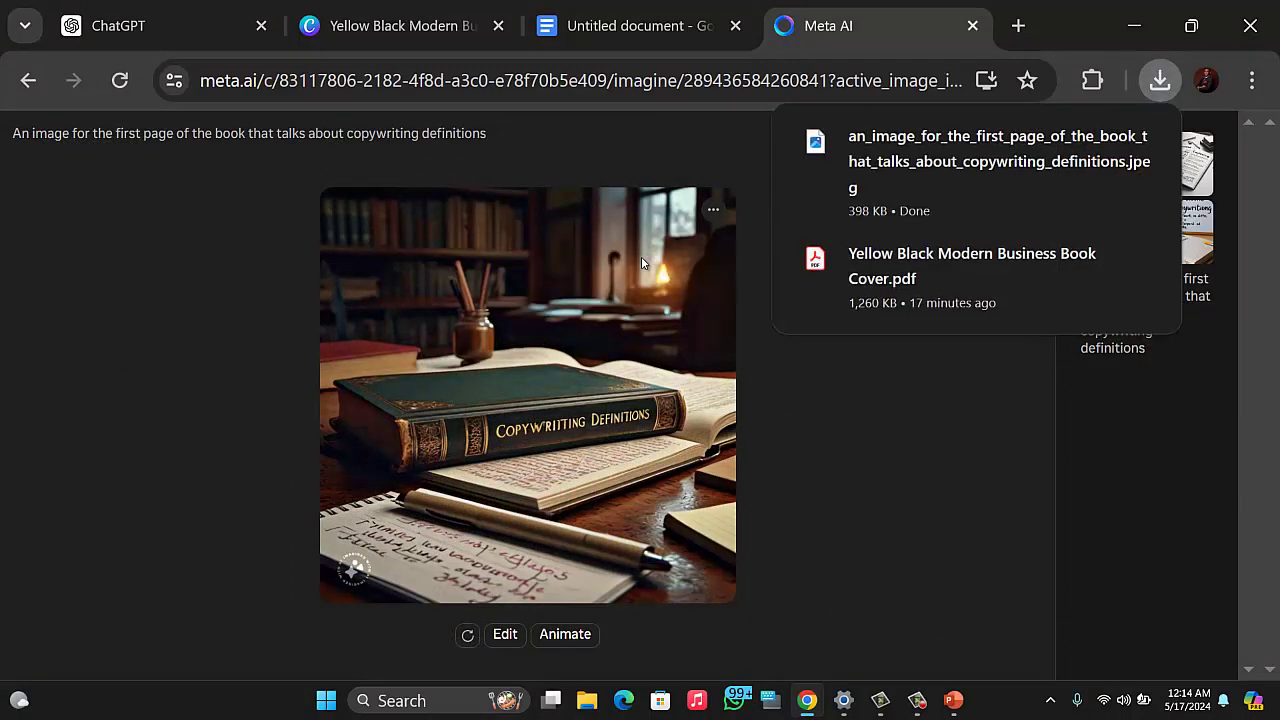
Step: Switch to the Canva book design and upload the downloaded copywriting definitions JPEG from the Downloads folder
{"action": "left_click", "coordinate": [386, 38]}
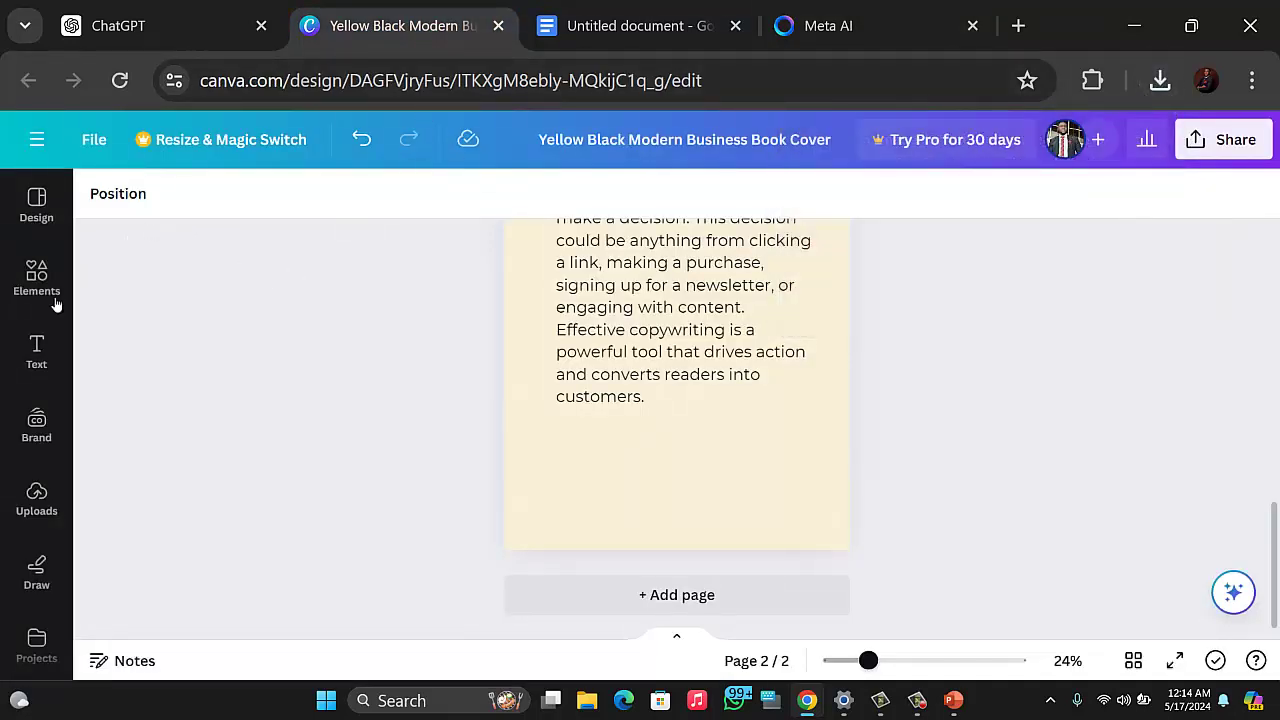
{"action": "left_click", "coordinate": [37, 500]}
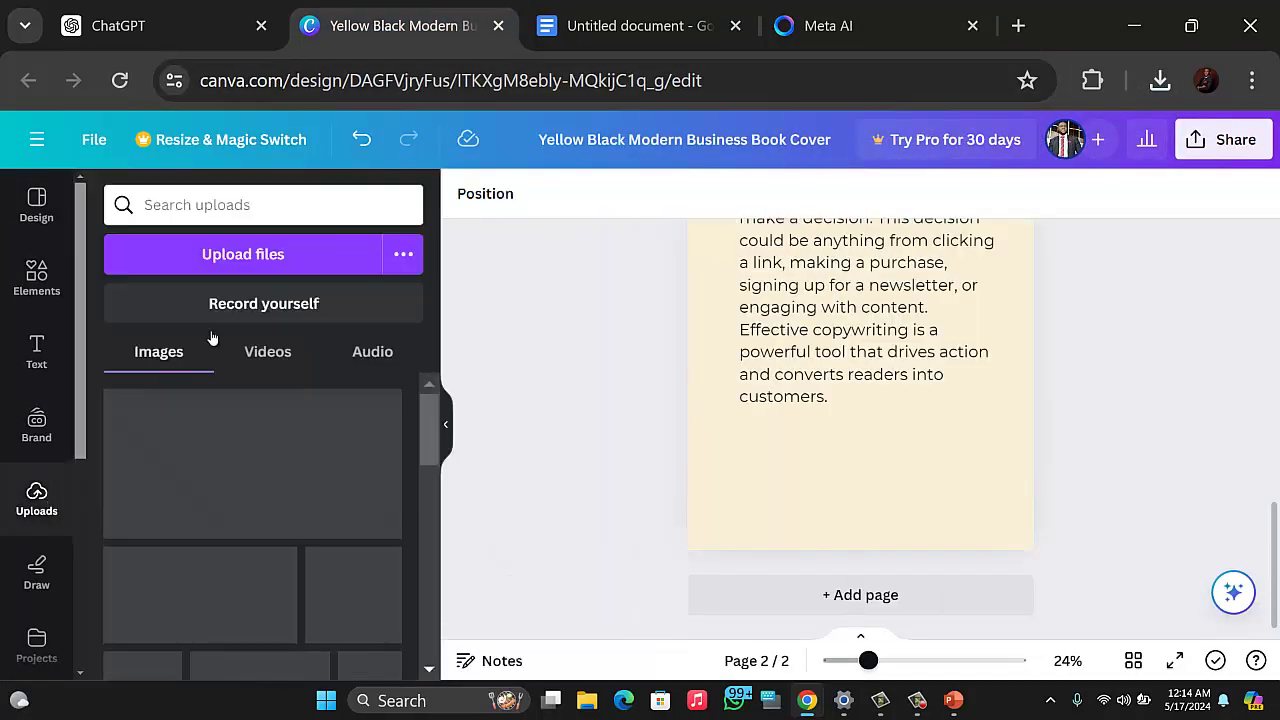
{"action": "left_click", "coordinate": [252, 262]}
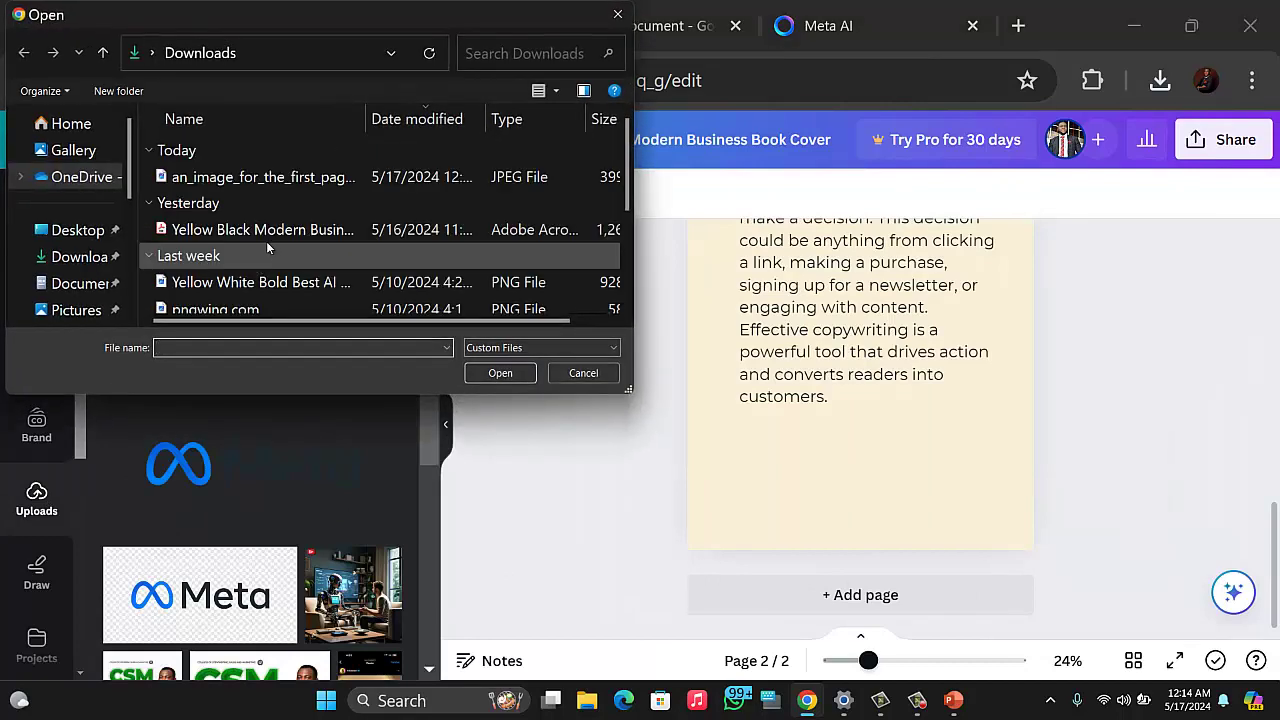
{"action": "left_click", "coordinate": [270, 178]}
{"action": "left_click", "coordinate": [500, 372]}
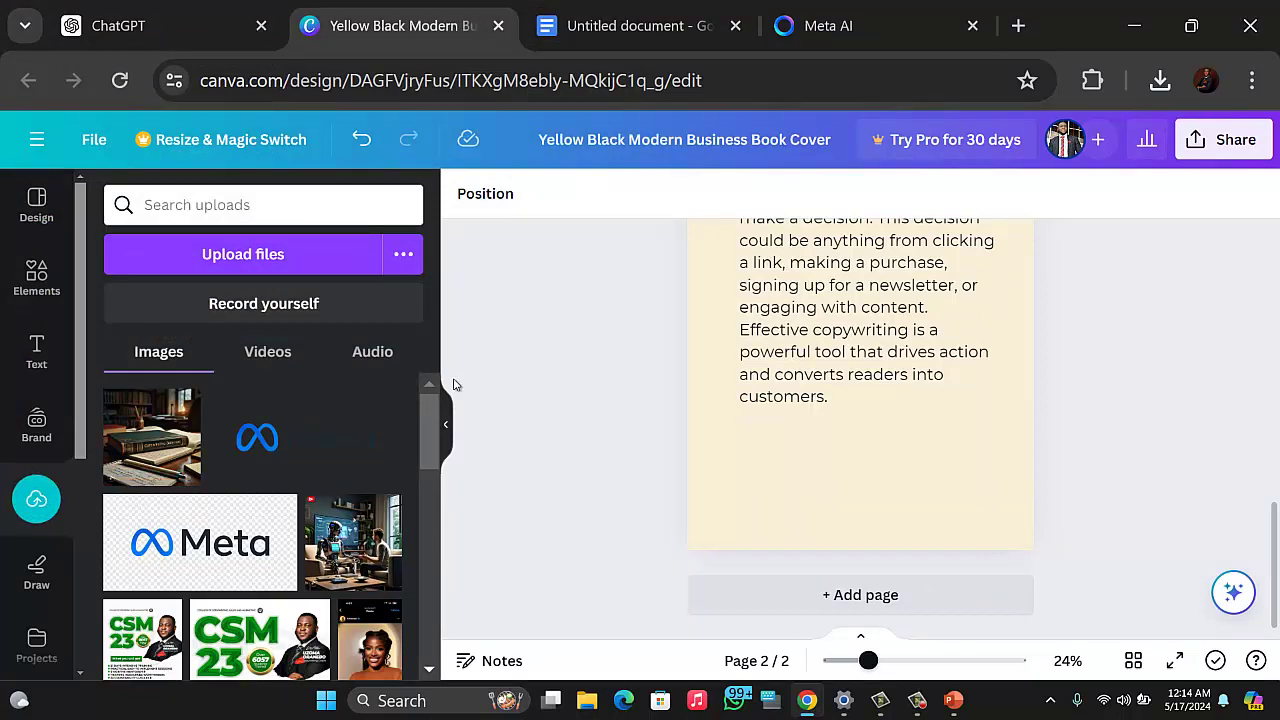
Step: Insert the uploaded book image on page 2, dismissing the image-editing options and collapsing the uploads
{"action": "left_click", "coordinate": [182, 406]}
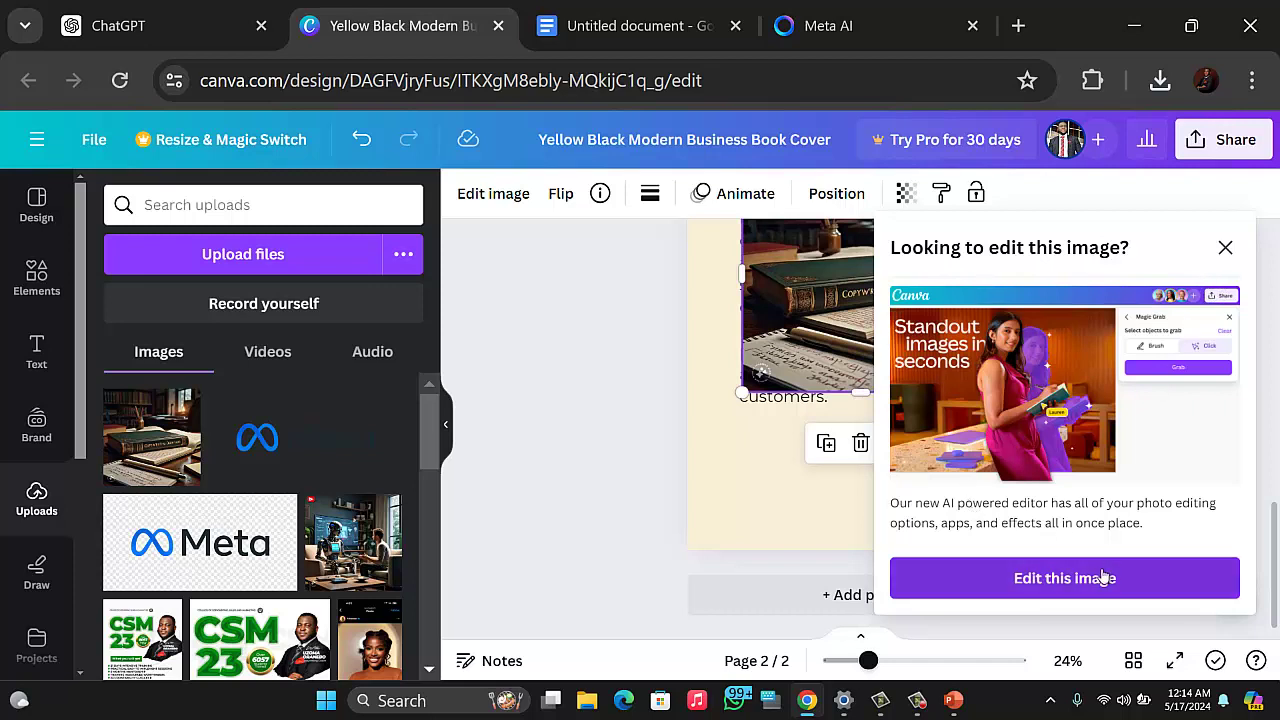
{"action": "left_click", "coordinate": [1005, 456]}
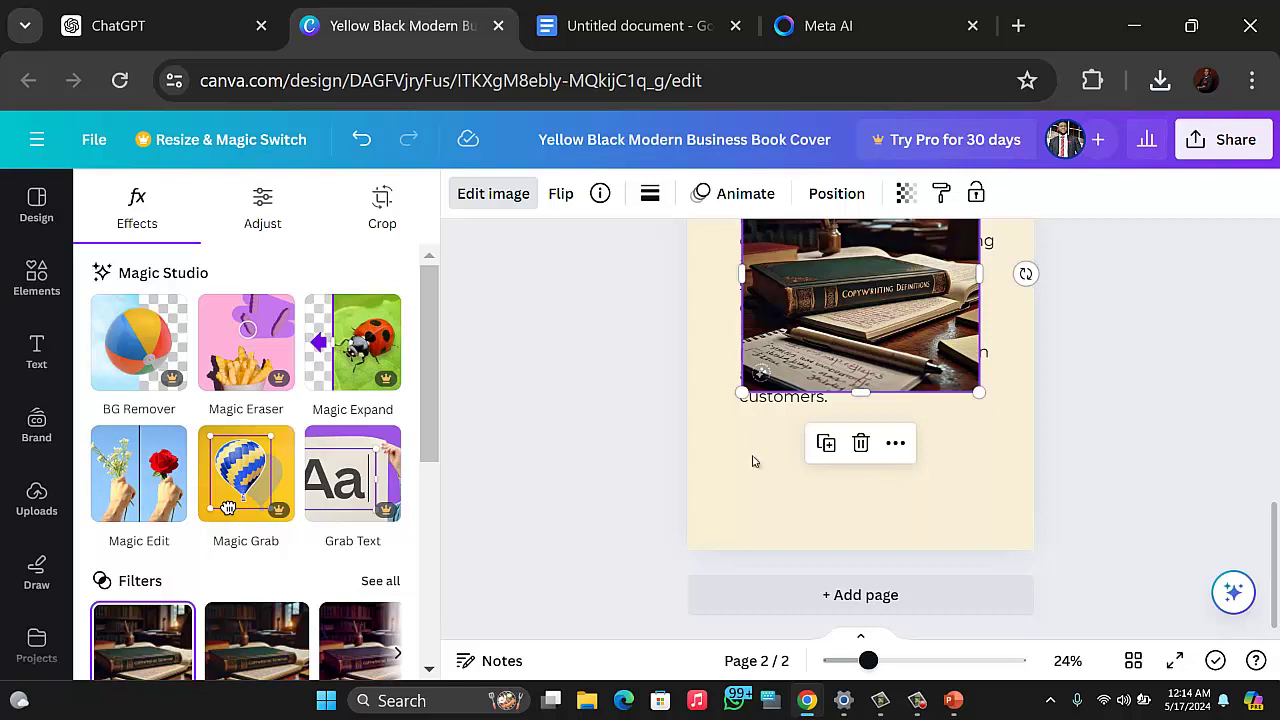
{"action": "key", "text": "Escape"}
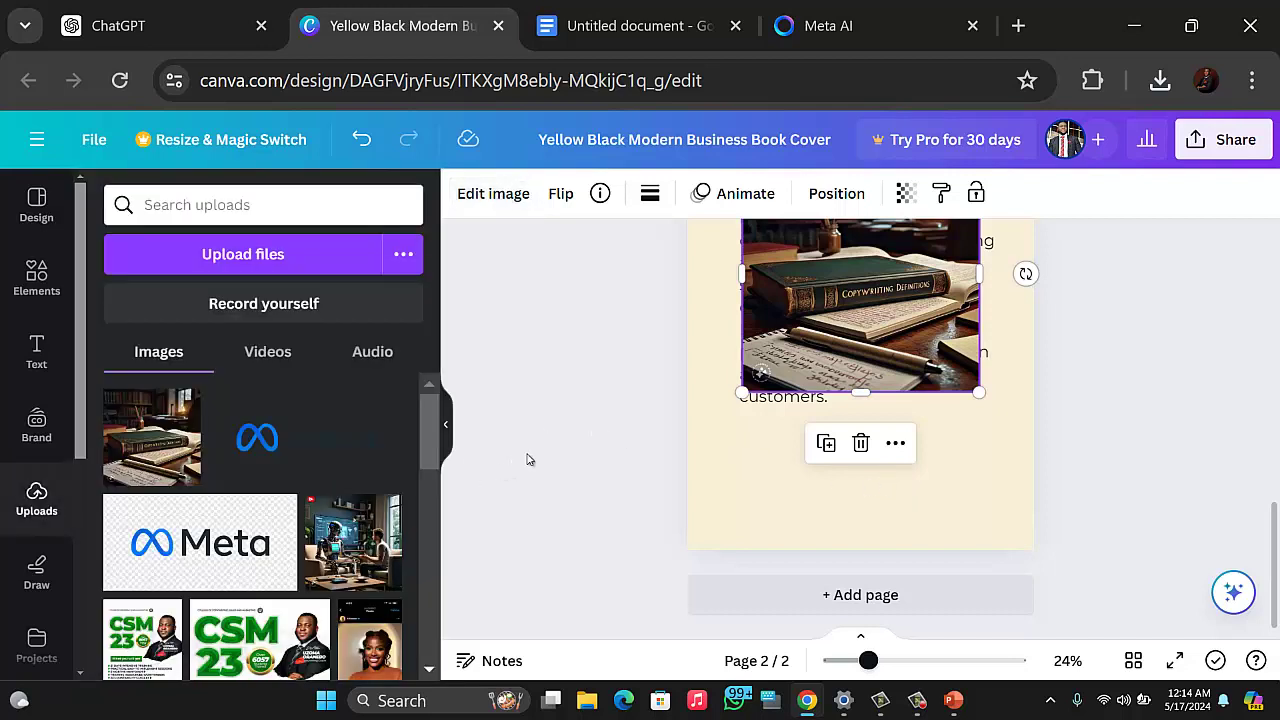
{"action": "left_click", "coordinate": [445, 426]}
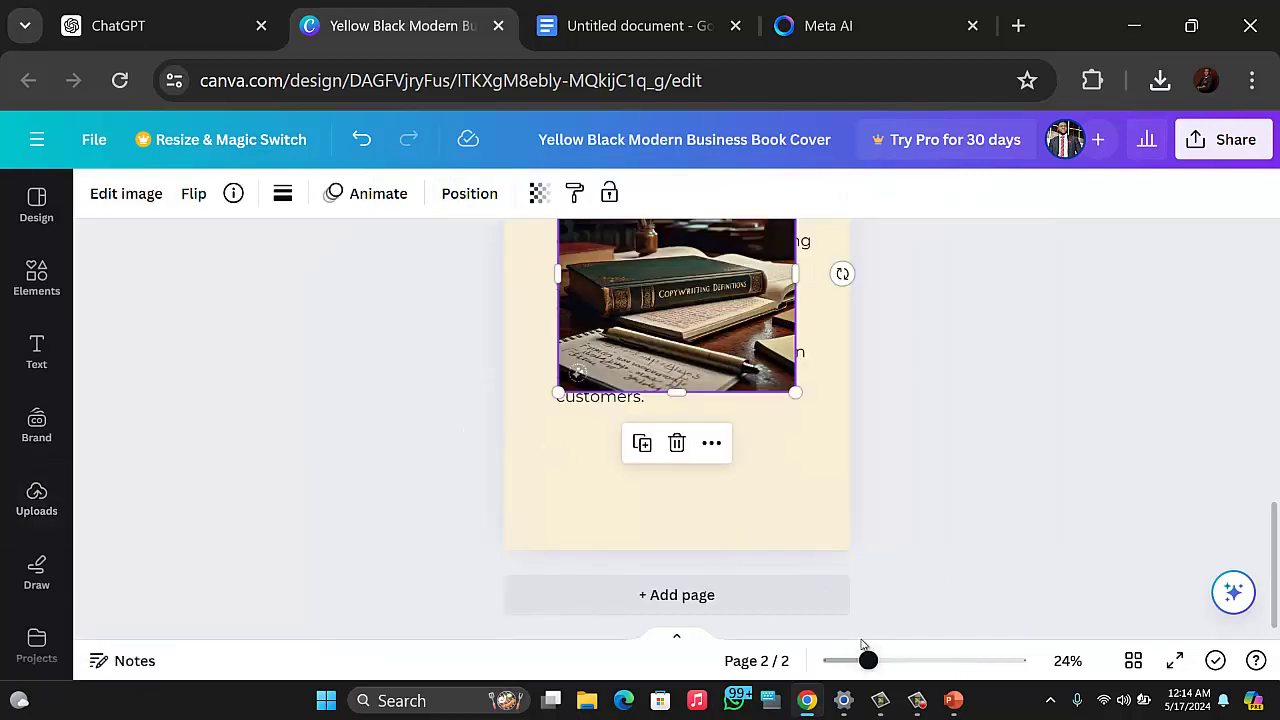
Step: Shrink the book image and position it below the body text in the lower right corner of page 2
{"action": "left_click_drag", "start_coordinate": [869, 661], "coordinate": [861, 661]}
{"action": "left_click_drag", "start_coordinate": [708, 364], "coordinate": [699, 430]}
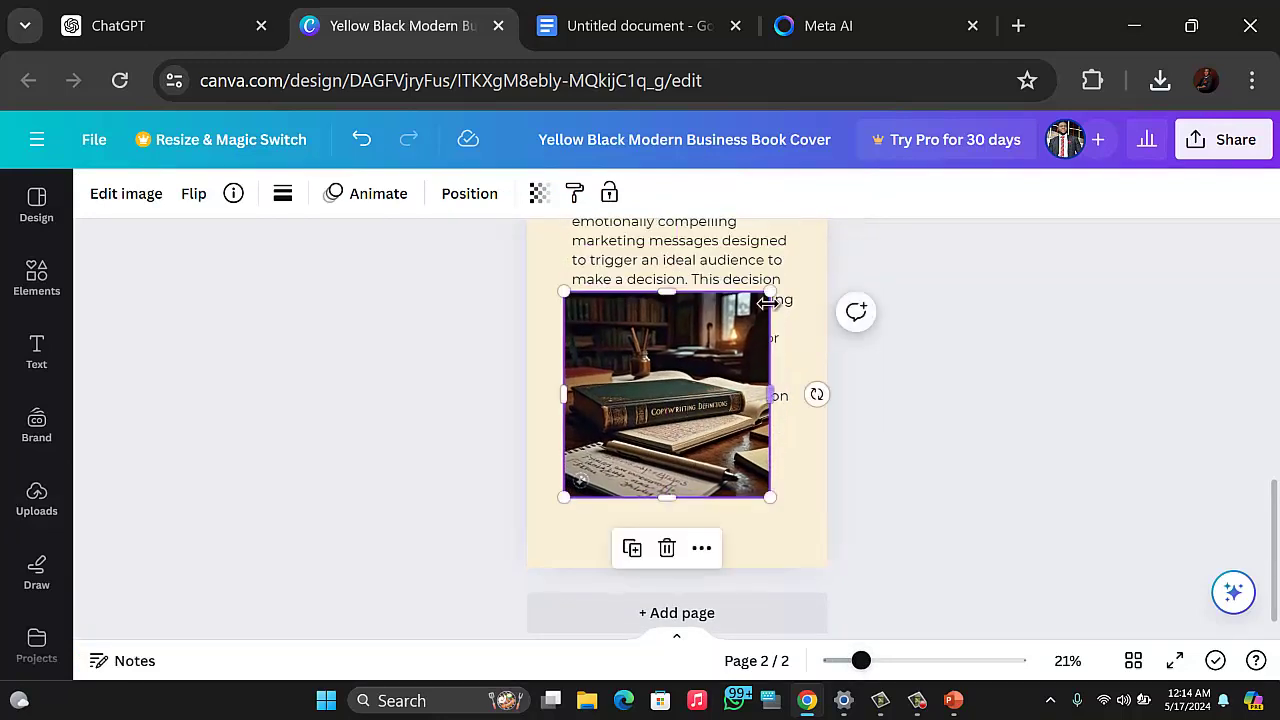
{"action": "left_click_drag", "start_coordinate": [769, 293], "coordinate": [686, 372]}
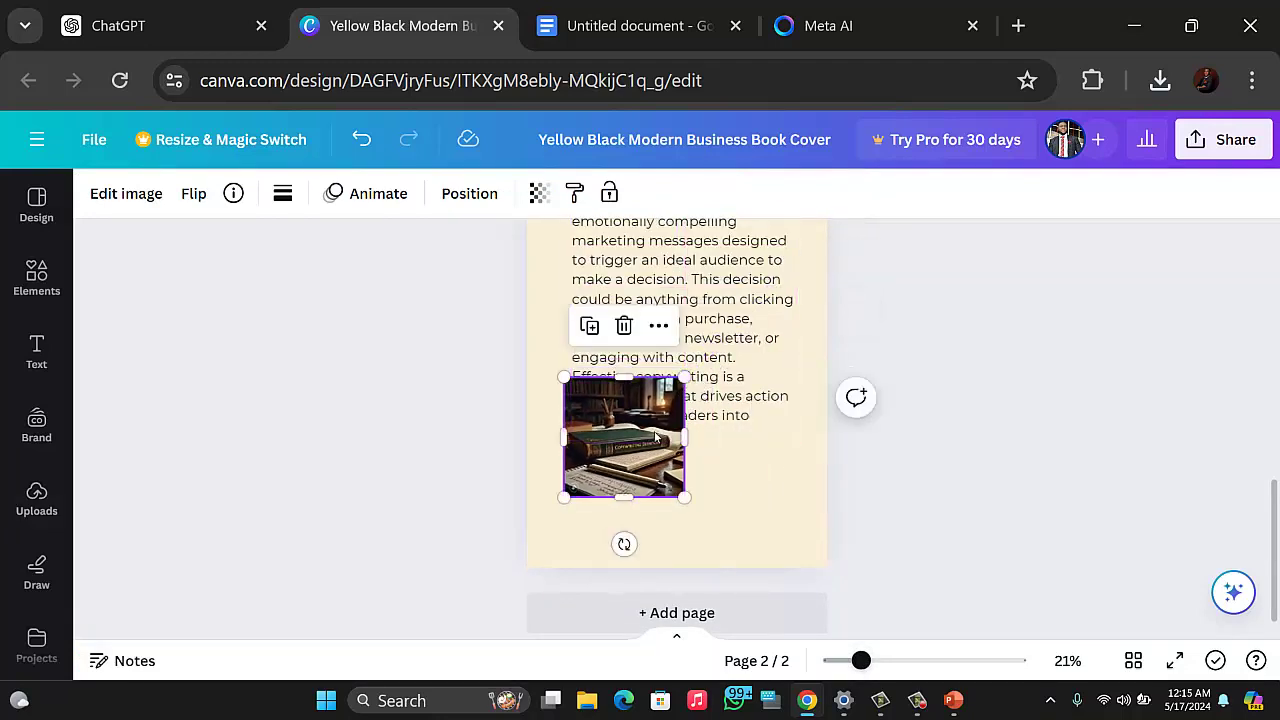
{"action": "left_click_drag", "start_coordinate": [639, 422], "coordinate": [740, 487]}
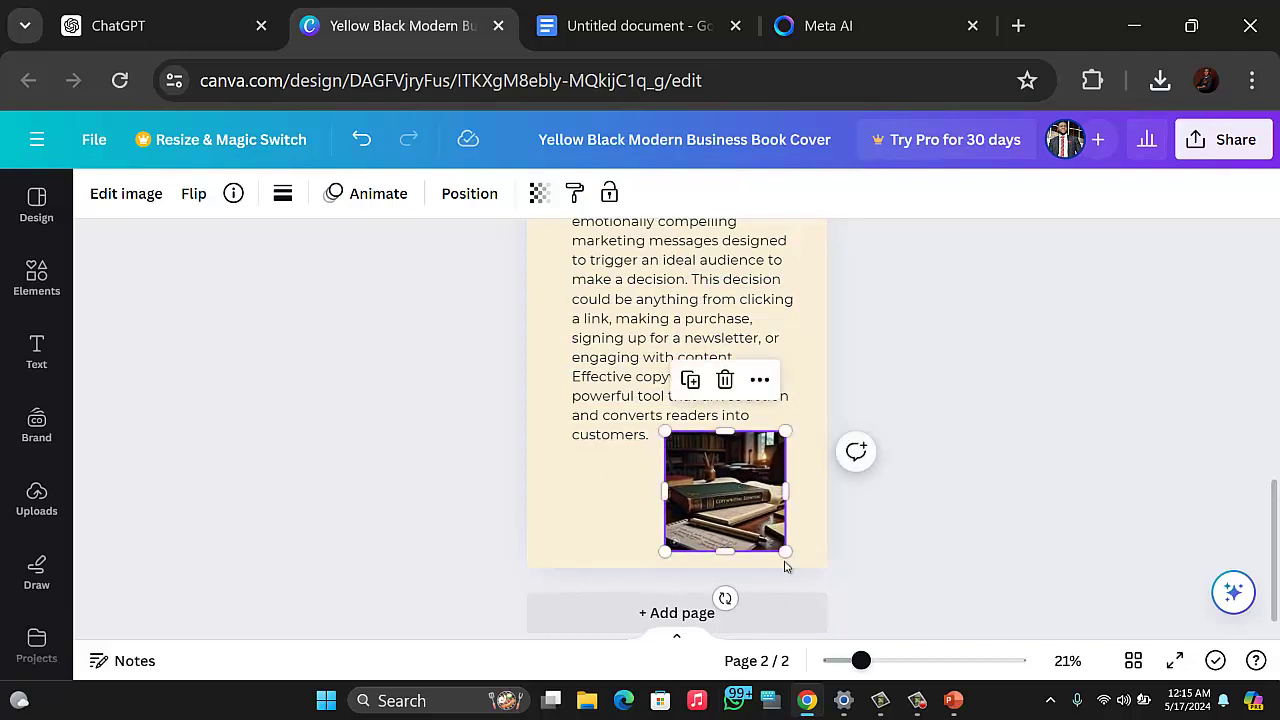
{"action": "left_click_drag", "start_coordinate": [783, 548], "coordinate": [762, 528]}
{"action": "left_click_drag", "start_coordinate": [728, 487], "coordinate": [765, 491]}
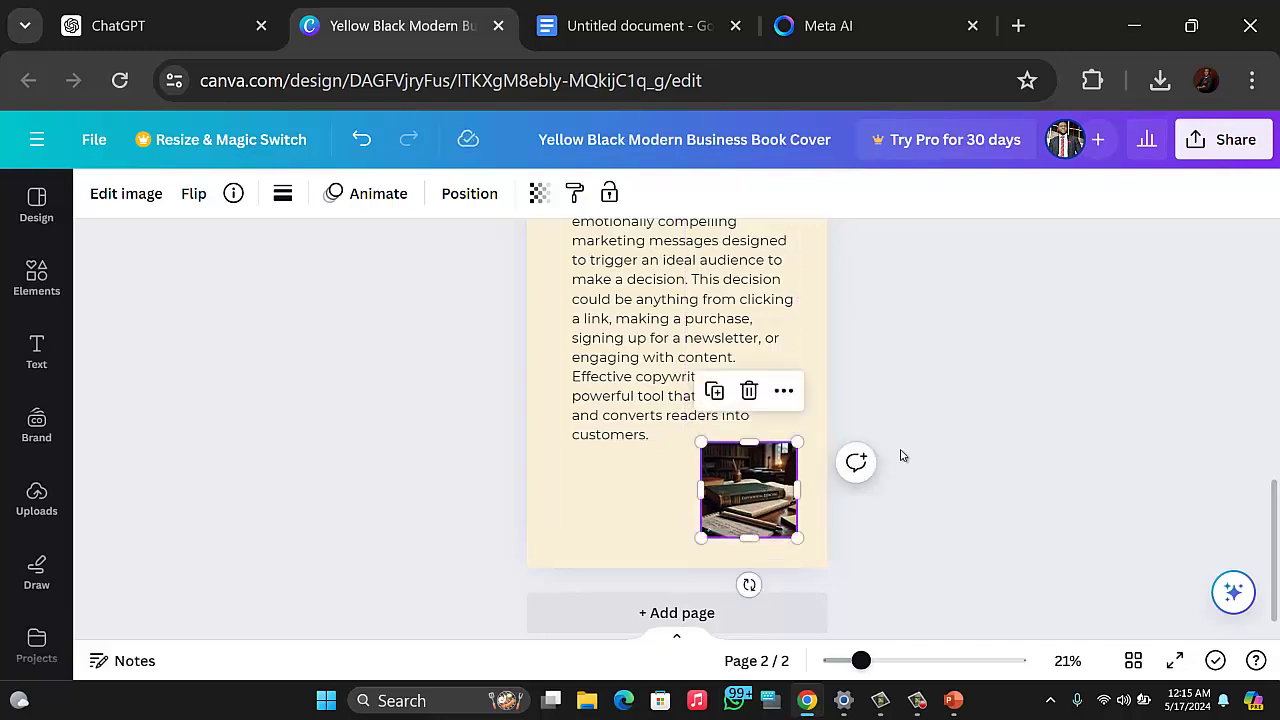
{"action": "left_click", "coordinate": [935, 451]}
Step: Examine the heading, body text and image placement on page 2 at a larger zoom
{"action": "scroll", "coordinate": [963, 428], "scroll_direction": "up", "scroll_amount": 3}
{"action": "scroll", "coordinate": [960, 423], "scroll_direction": "down", "scroll_amount": 3}
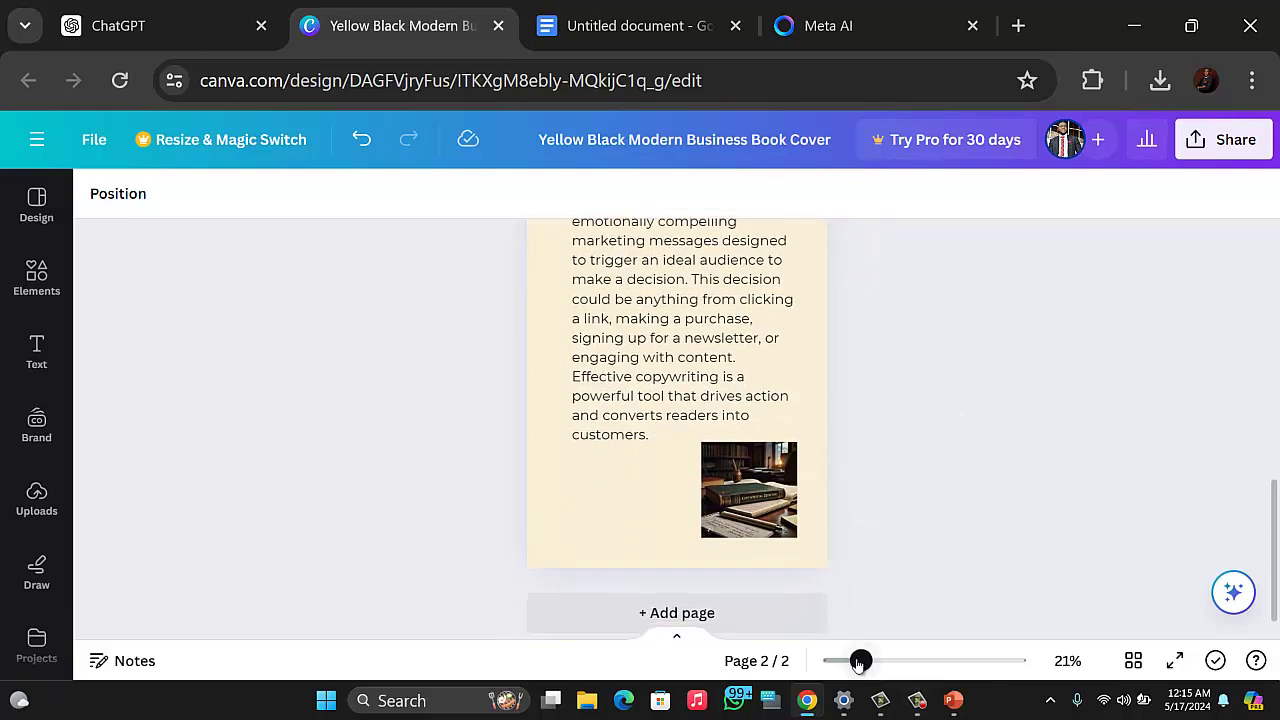
{"action": "left_click_drag", "start_coordinate": [862, 664], "coordinate": [903, 664]}
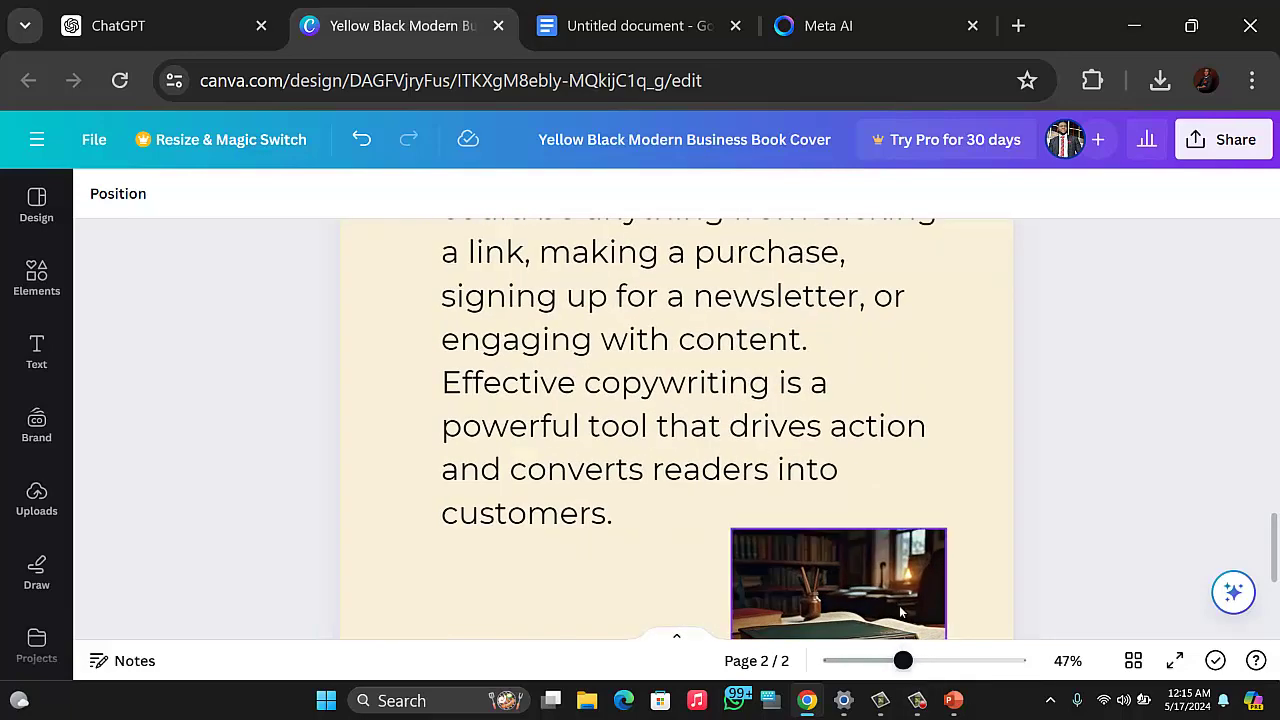
{"action": "scroll", "coordinate": [895, 571], "scroll_direction": "up", "scroll_amount": 3}
{"action": "scroll", "coordinate": [897, 570], "scroll_direction": "down", "scroll_amount": 2}
{"action": "scroll", "coordinate": [895, 571], "scroll_direction": "down", "scroll_amount": 3}
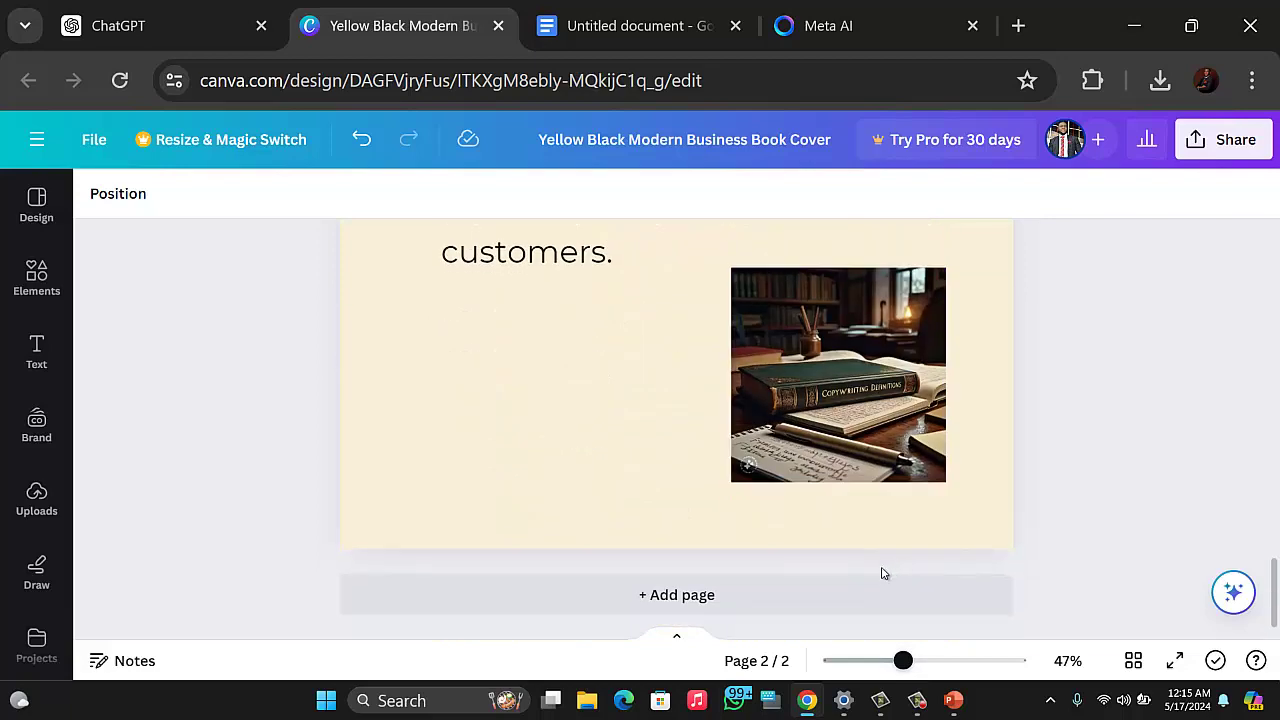
{"action": "scroll", "coordinate": [893, 560], "scroll_direction": "up", "scroll_amount": 1}
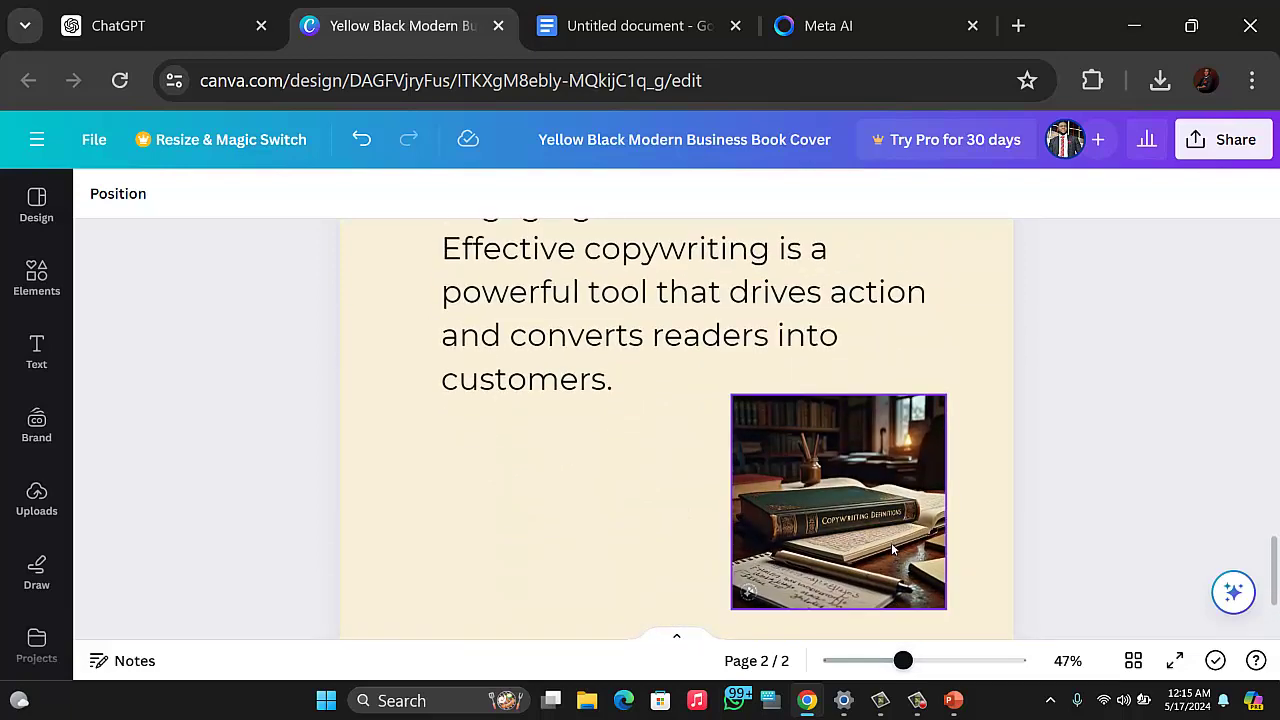
{"action": "scroll", "coordinate": [888, 546], "scroll_direction": "up", "scroll_amount": 6}
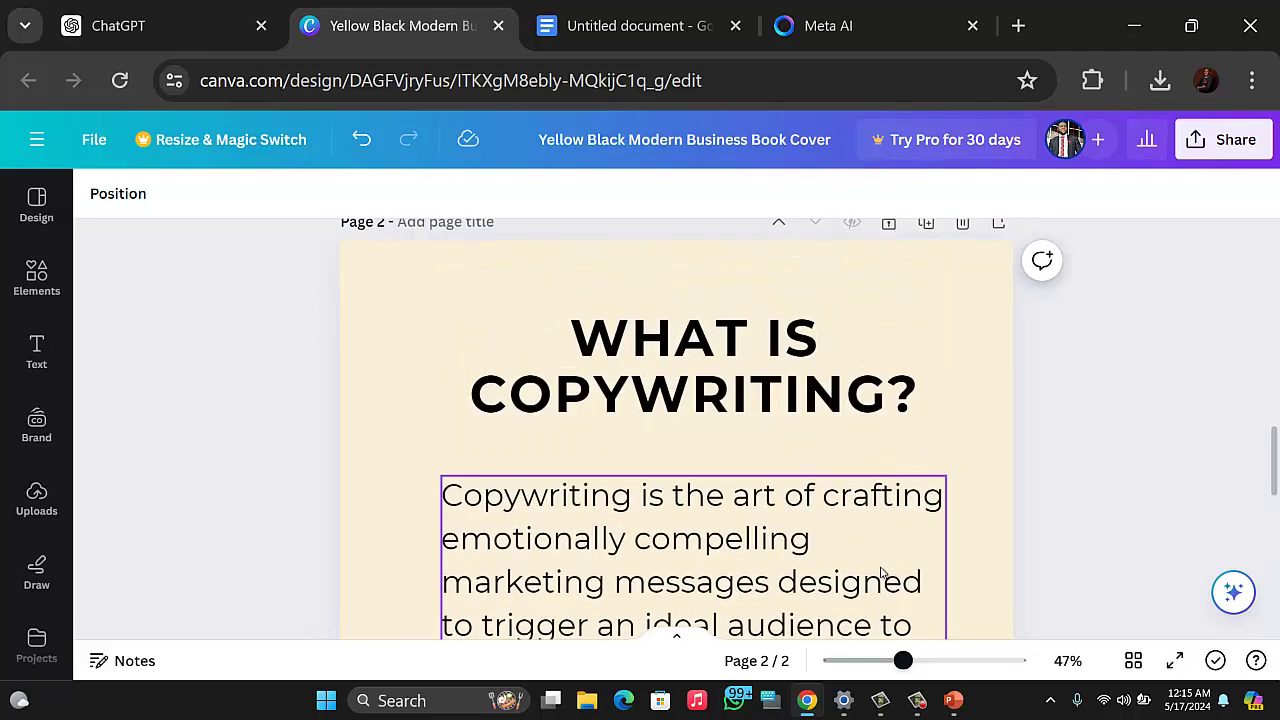
{"action": "scroll", "coordinate": [881, 568], "scroll_direction": "up", "scroll_amount": 4}
{"action": "scroll", "coordinate": [886, 565], "scroll_direction": "down", "scroll_amount": 10}
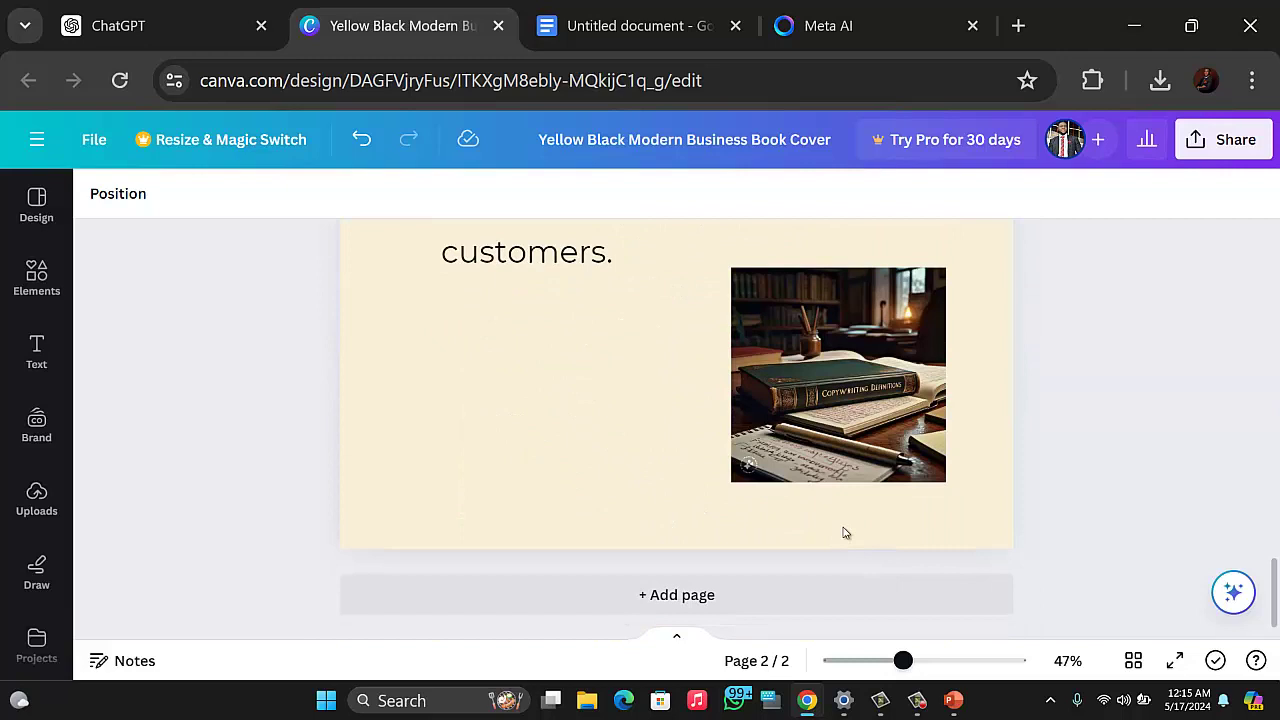
Step: Crop the bottom strip off the book image with the Freeform ratio and move the image slightly lower on page 2
{"action": "left_click", "coordinate": [880, 436]}
{"action": "double_click", "coordinate": [877, 436]}
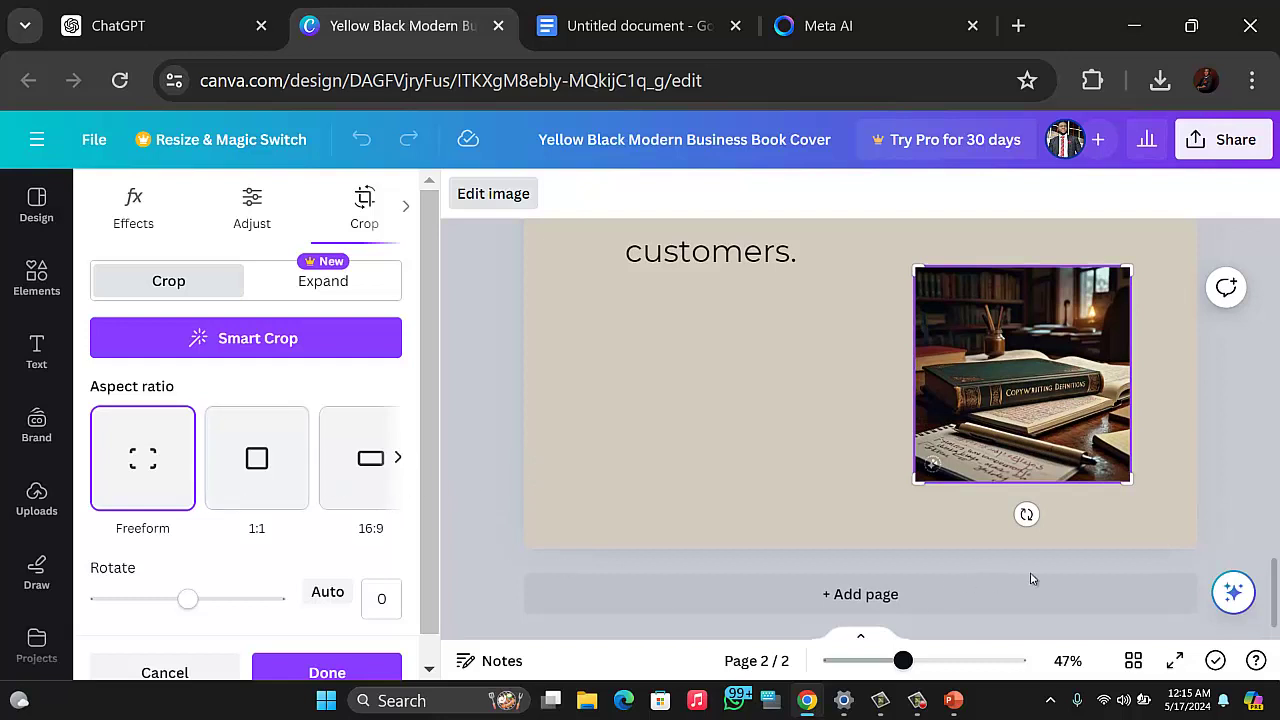
{"action": "left_click_drag", "start_coordinate": [918, 471], "coordinate": [890, 452]}
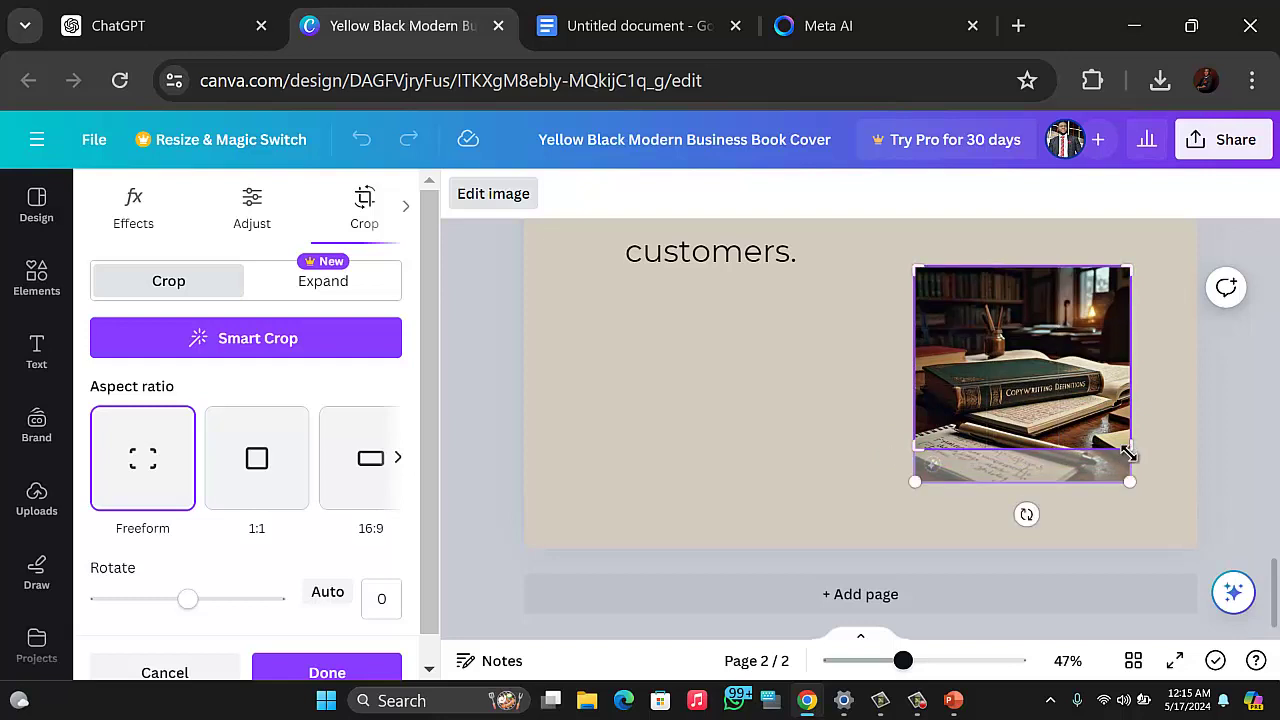
{"action": "left_click", "coordinate": [1174, 458]}
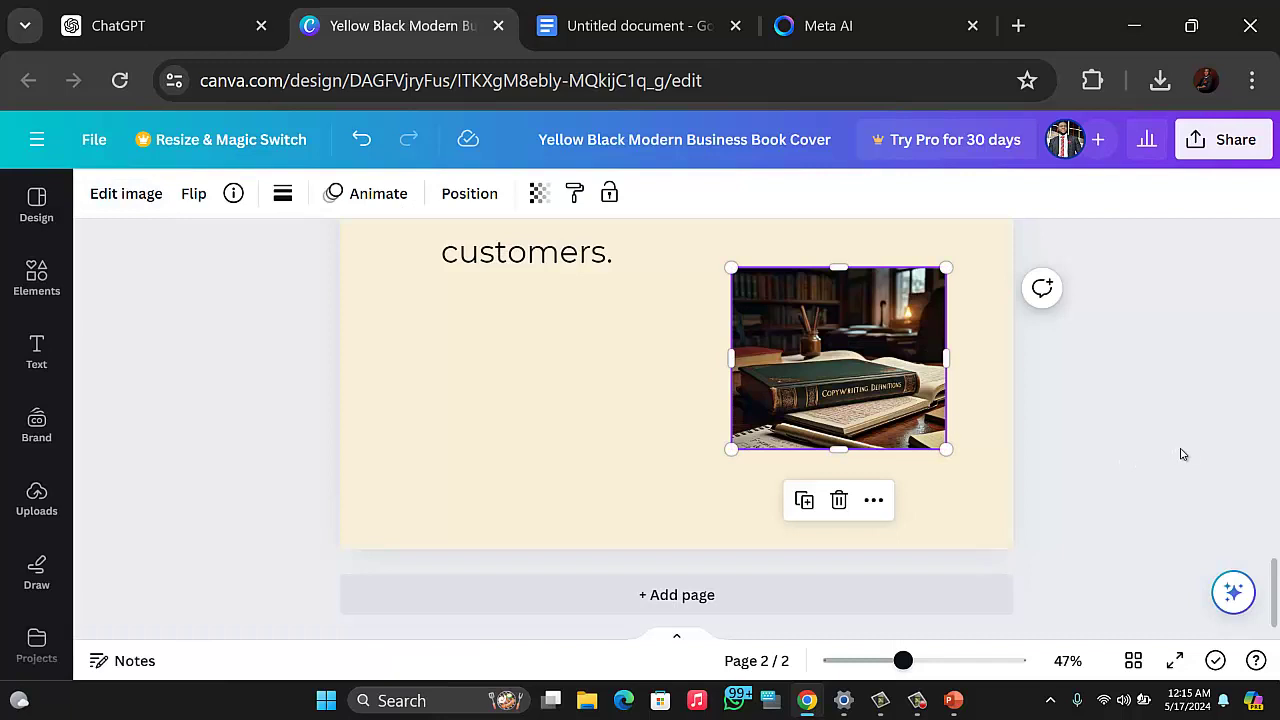
{"action": "left_click", "coordinate": [1165, 448]}
{"action": "mouse_move", "coordinate": [871, 415]}
{"action": "left_mouse_down"}
{"action": "mouse_move", "coordinate": [876, 455]}
{"action": "mouse_move", "coordinate": [875, 419]}
{"action": "mouse_move", "coordinate": [877, 430]}
{"action": "left_mouse_up"}
{"action": "left_click", "coordinate": [1088, 422]}
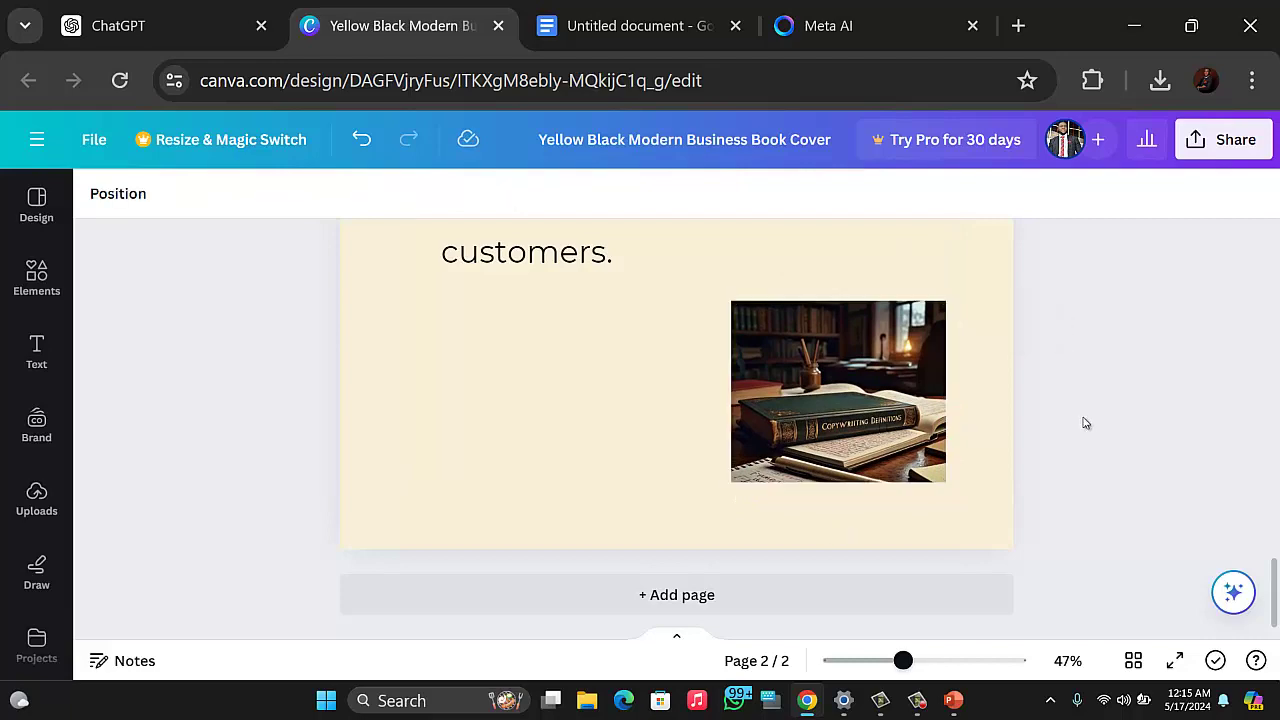
Step: Review the finished page 2 and duplicate it
{"action": "scroll", "coordinate": [1068, 432], "scroll_direction": "up", "scroll_amount": 10}
{"action": "scroll", "coordinate": [1046, 430], "scroll_direction": "down", "scroll_amount": 5}
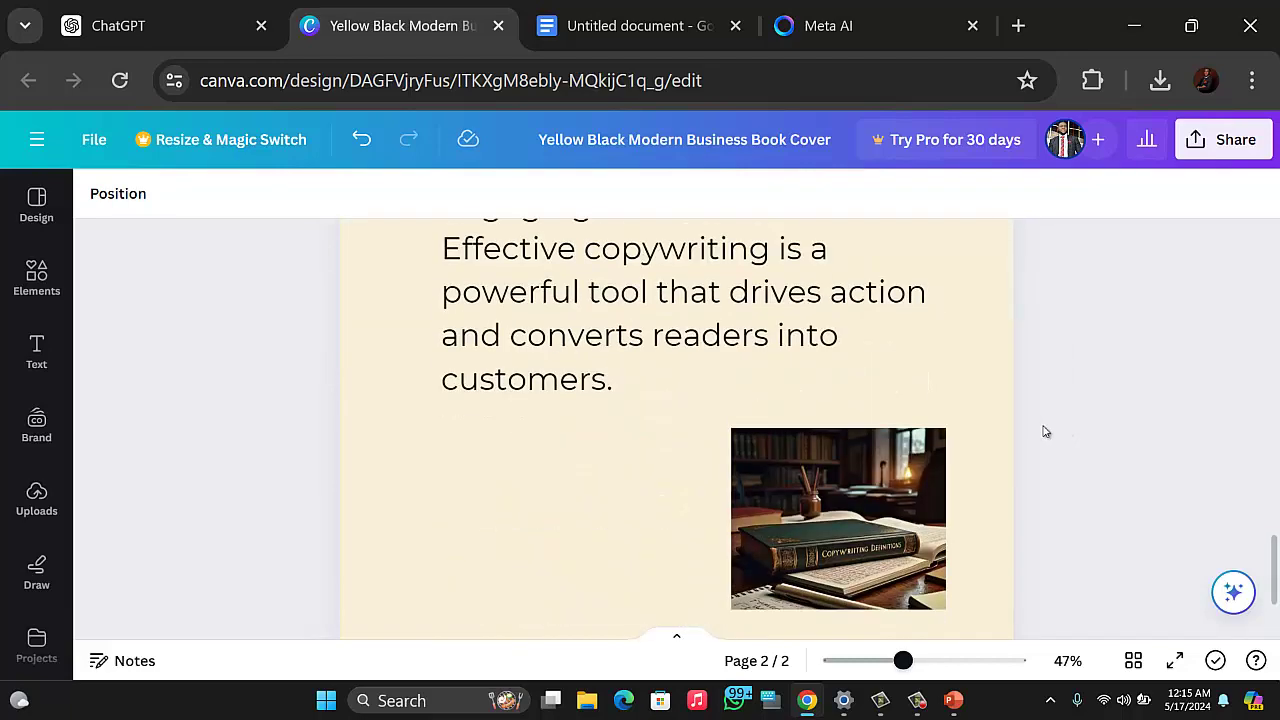
{"action": "scroll", "coordinate": [1046, 440], "scroll_direction": "up", "scroll_amount": 2}
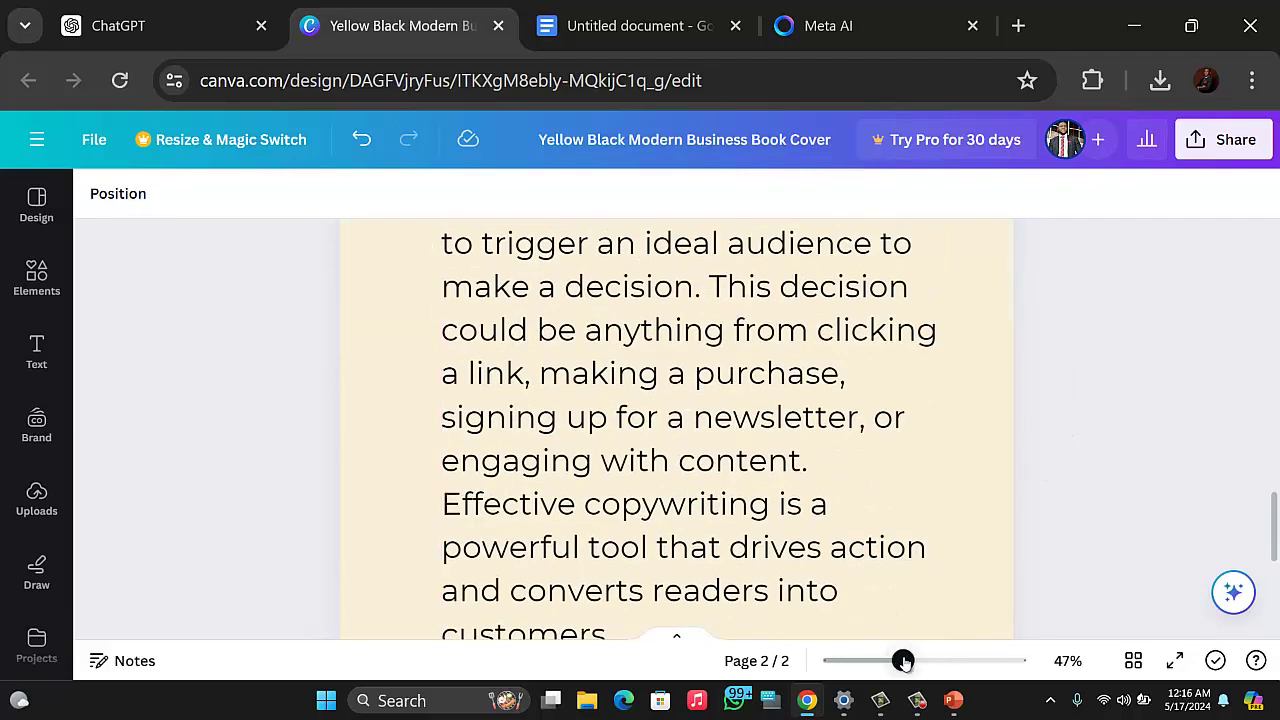
{"action": "left_click_drag", "start_coordinate": [903, 660], "coordinate": [863, 677]}
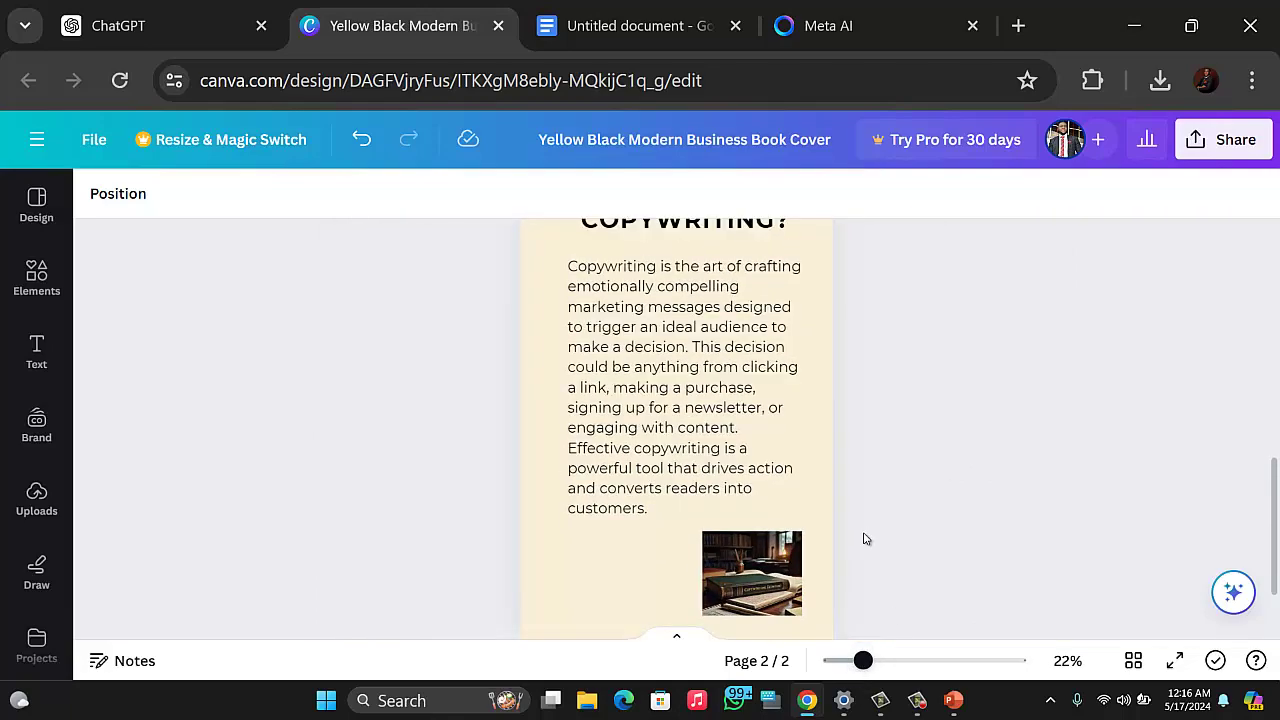
{"action": "scroll", "coordinate": [860, 533], "scroll_direction": "up", "scroll_amount": 3}
{"action": "left_click", "coordinate": [760, 386]}
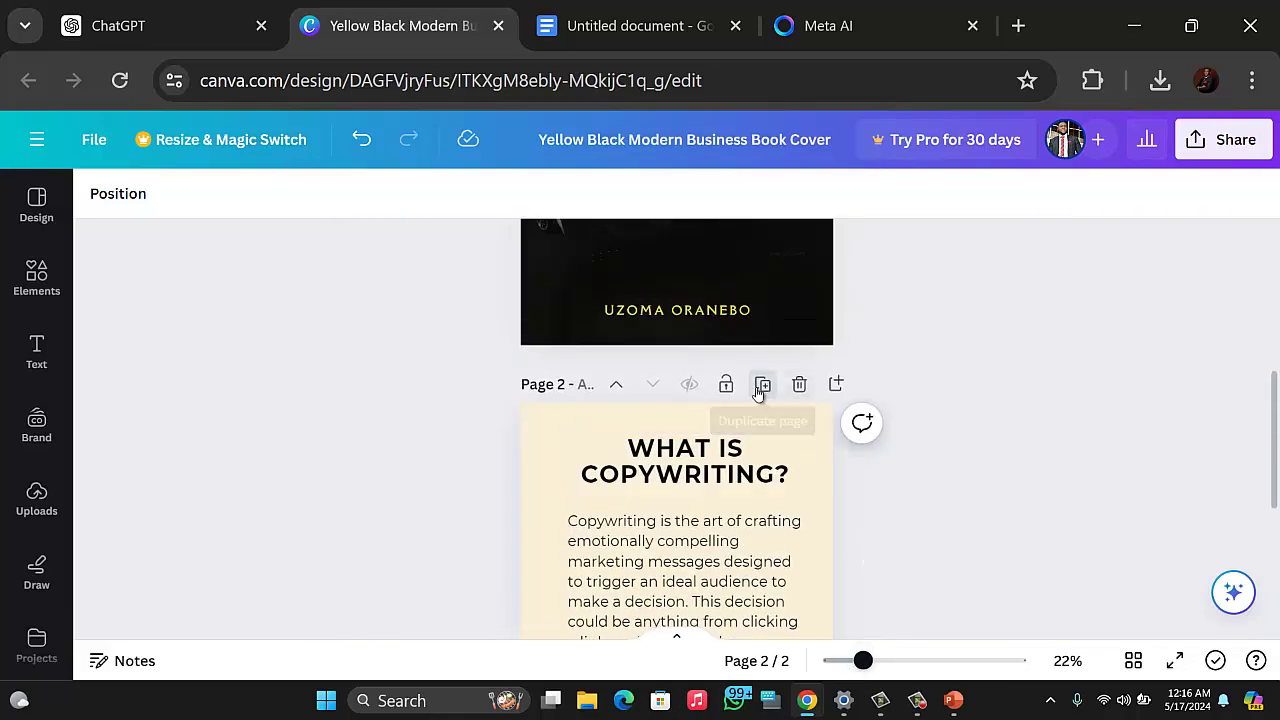
Step: Switch to the Google Docs document and copy the heading "My Journey from Mediocre Marketer to Successful Copywriter"
{"action": "scroll", "coordinate": [725, 492], "scroll_direction": "down", "scroll_amount": 3}
{"action": "scroll", "coordinate": [725, 492], "scroll_direction": "up", "scroll_amount": 5}
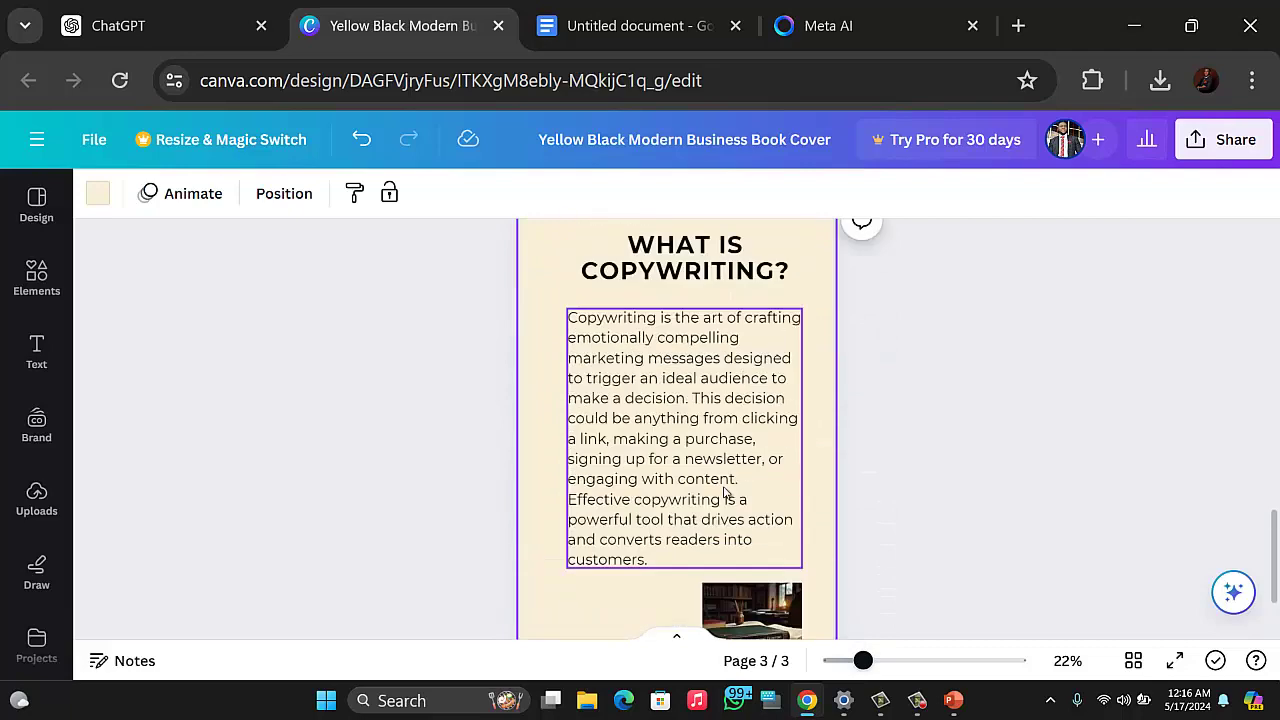
{"action": "left_click", "coordinate": [616, 25]}
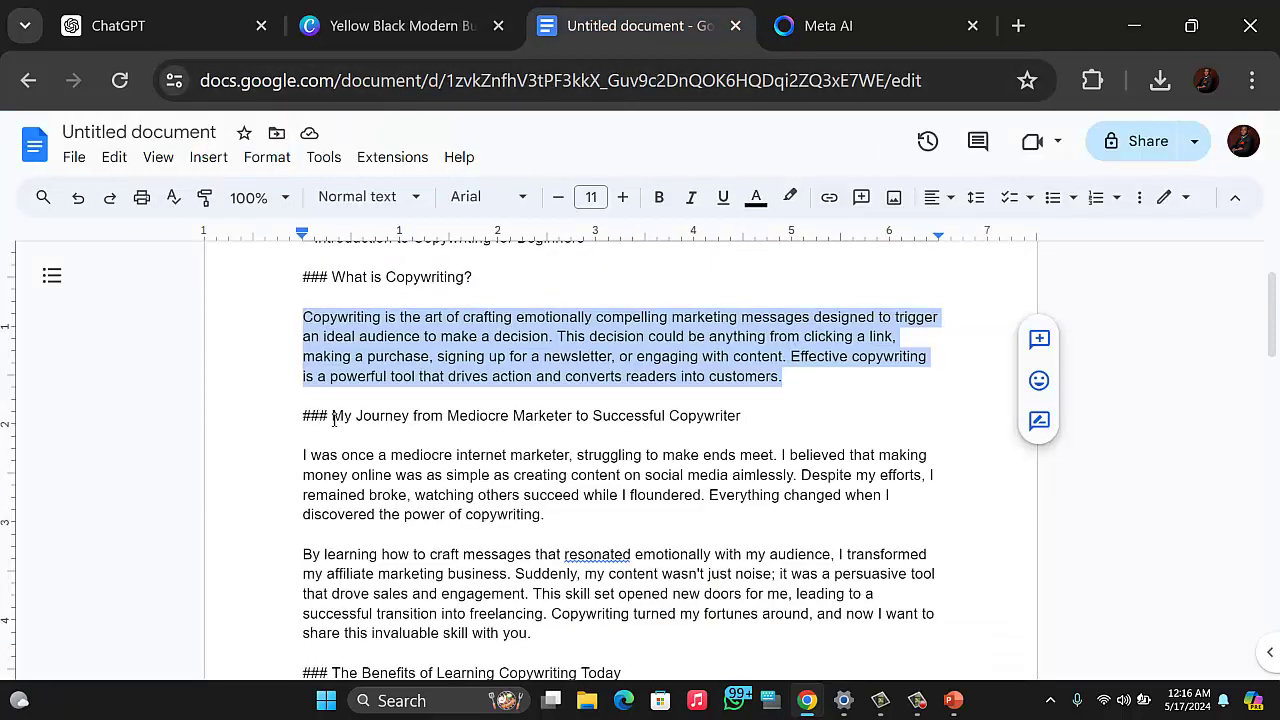
{"action": "left_click_drag", "start_coordinate": [336, 416], "coordinate": [728, 424]}
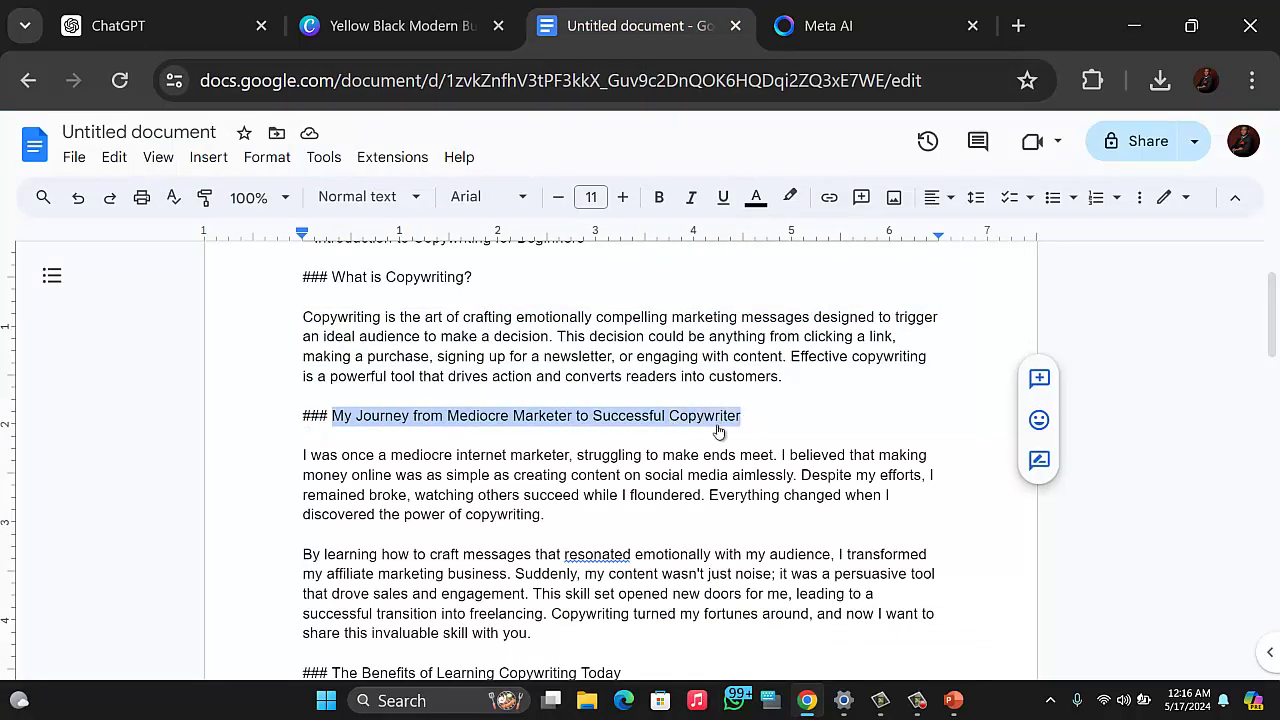
{"action": "right_click", "coordinate": [718, 430]}
{"action": "left_click", "coordinate": [769, 257]}
Step: Return to Canva and replace the page 3 heading with the copied "My Journey from Mediocre Marketer to Successful Copywriter"
{"action": "left_click", "coordinate": [436, 37]}
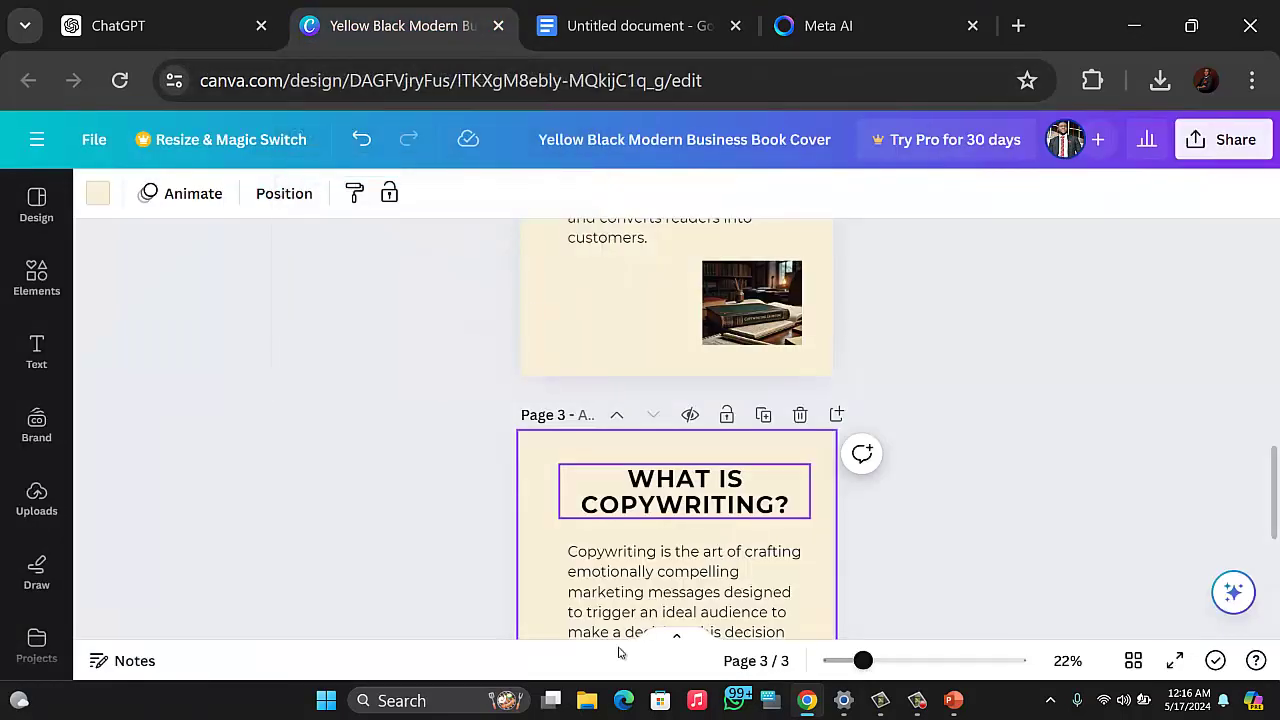
{"action": "left_click", "coordinate": [684, 486]}
{"action": "left_click", "coordinate": [686, 482]}
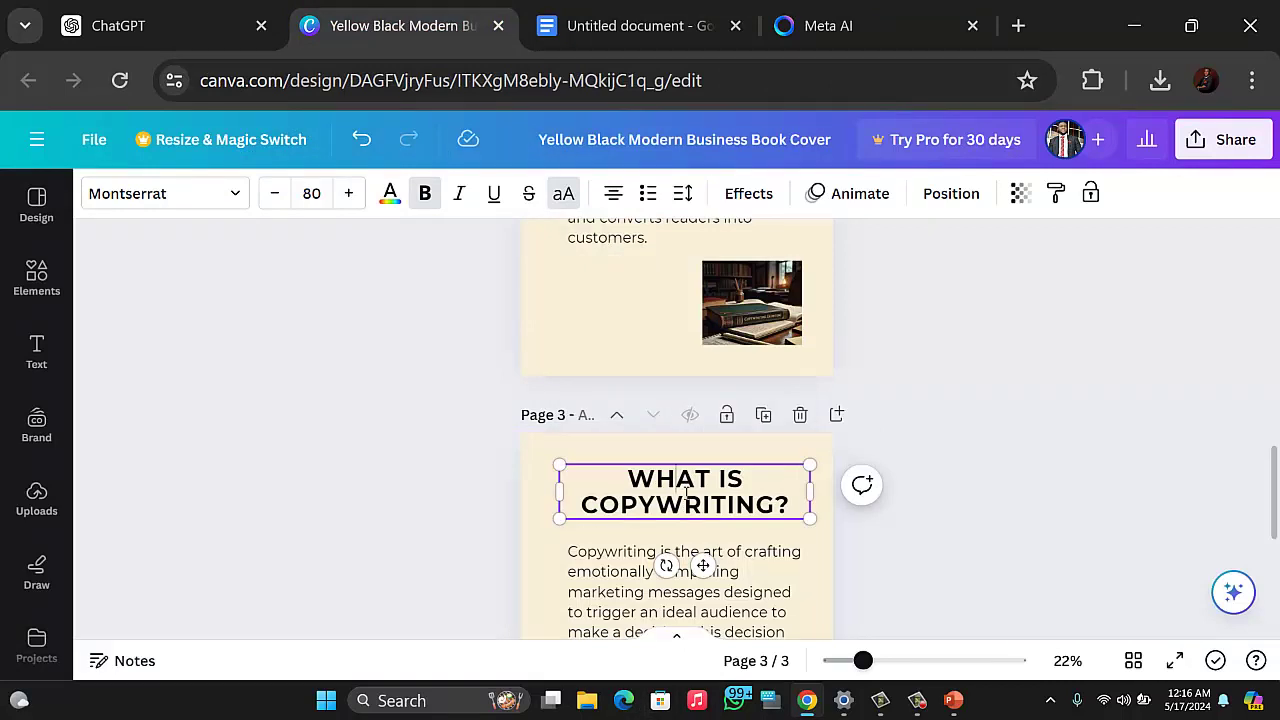
{"action": "key", "text": "ctrl+a"}
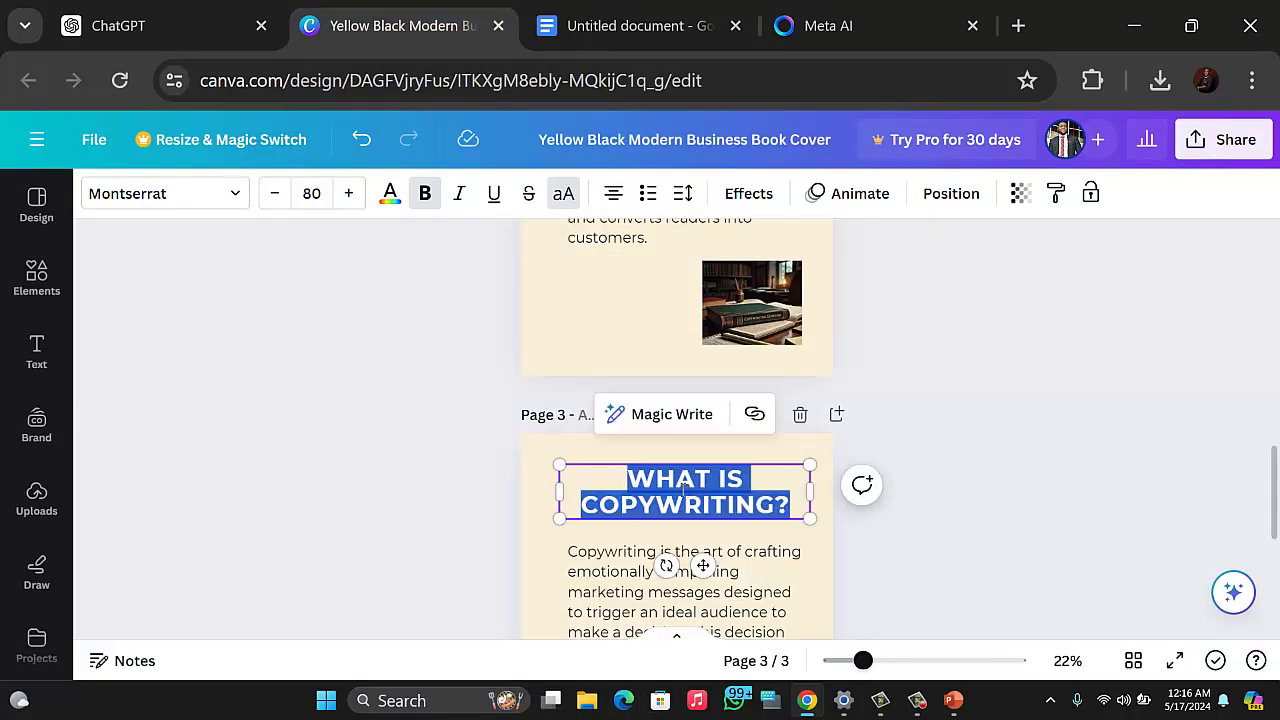
{"action": "key", "text": "ctrl+v"}
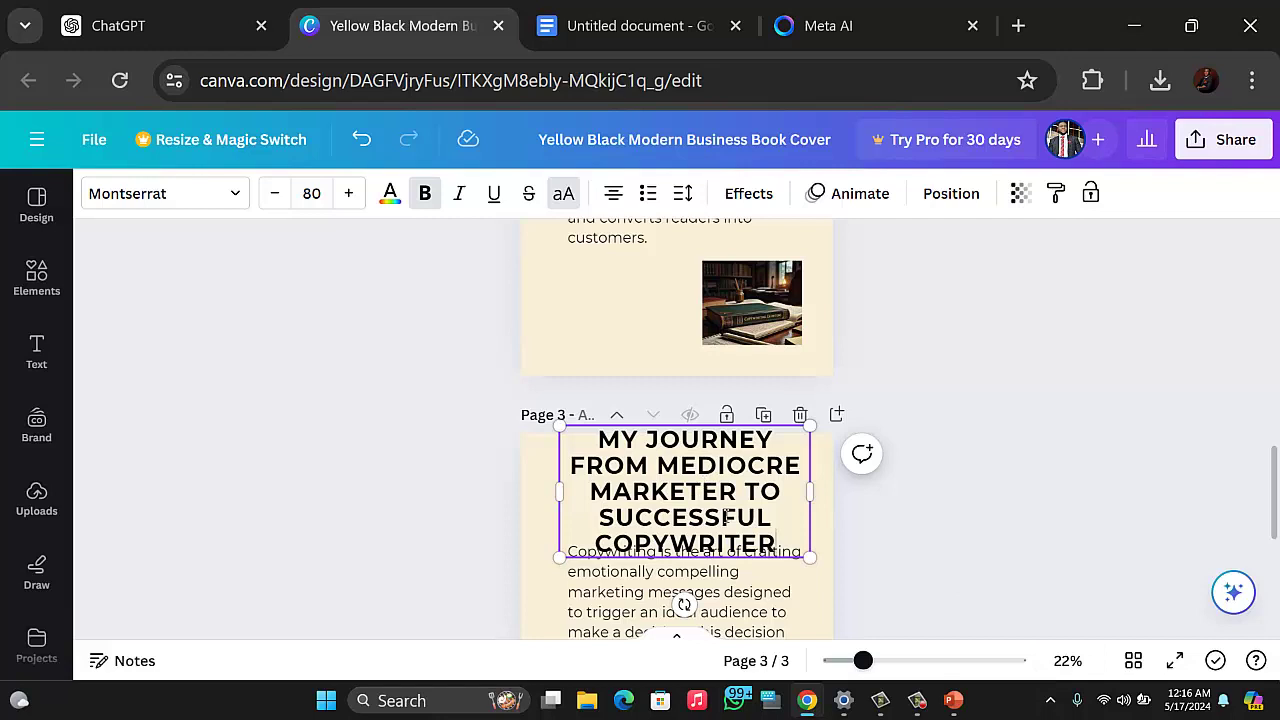
Step: Shrink the page 3 heading to about size 57.9, widen its box to fit three lines, and move it down above the body text
{"action": "left_click_drag", "start_coordinate": [810, 556], "coordinate": [741, 520]}
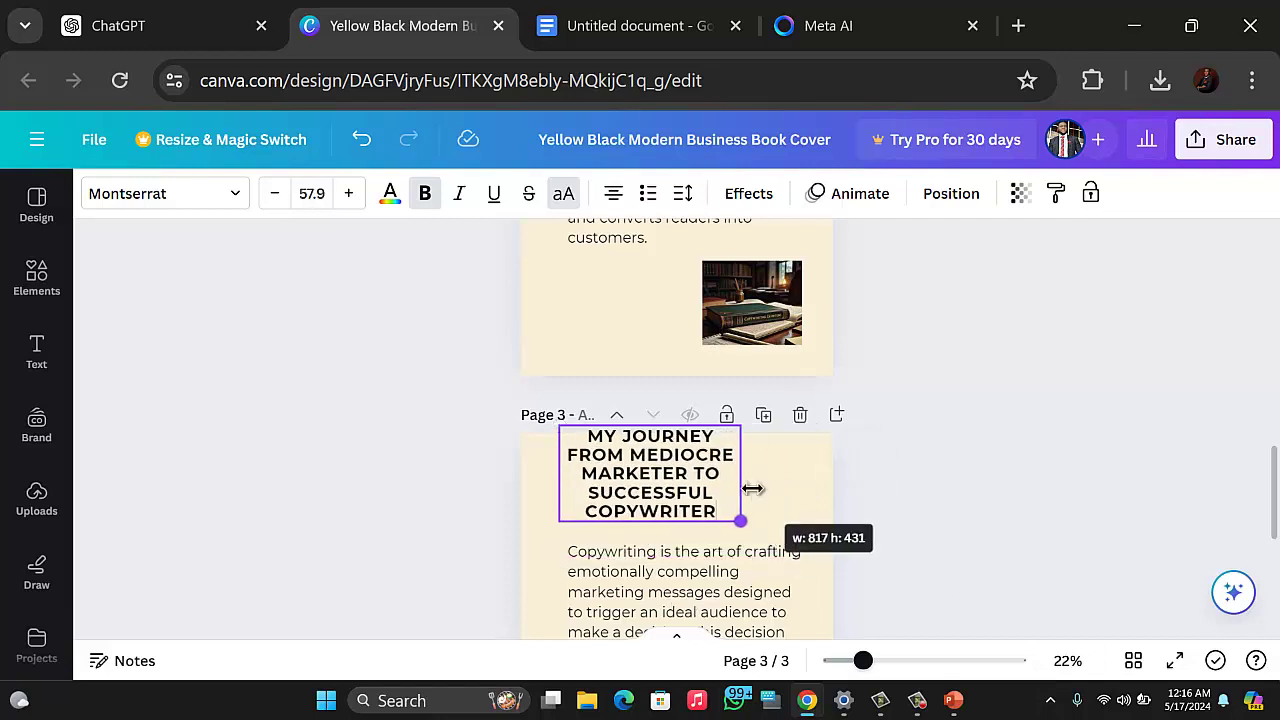
{"action": "left_click_drag", "start_coordinate": [688, 445], "coordinate": [682, 460]}
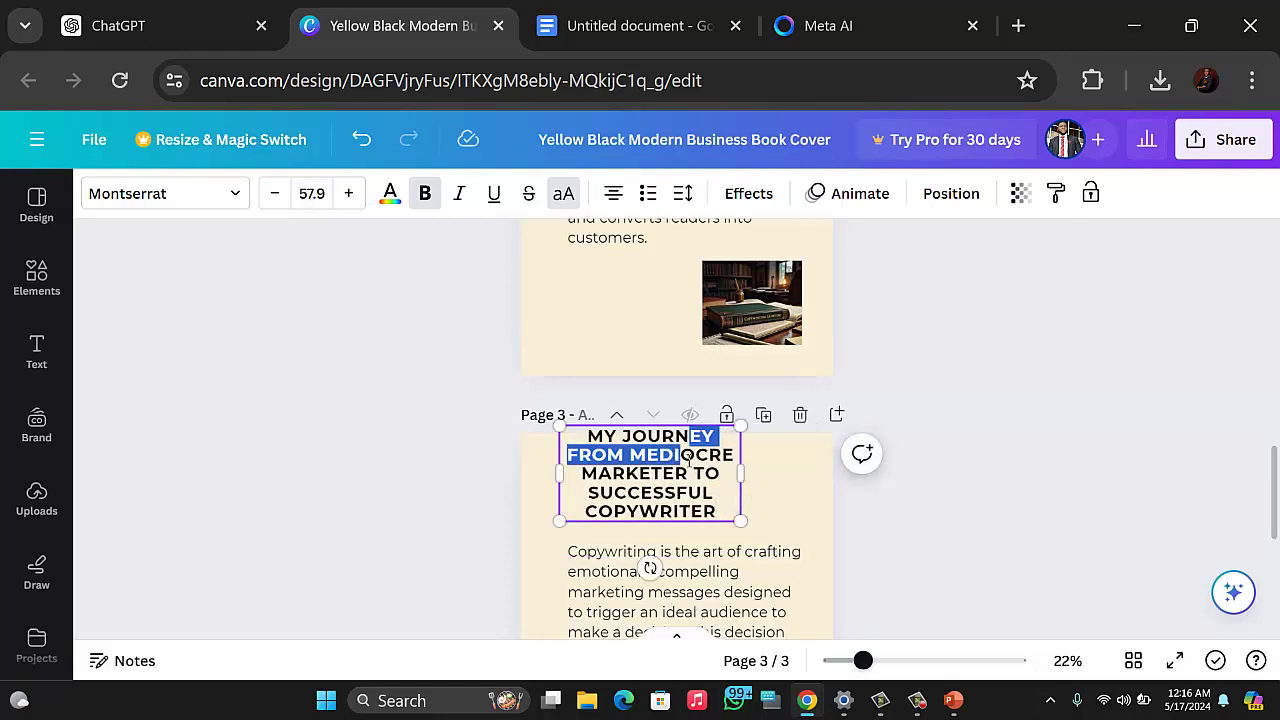
{"action": "left_click", "coordinate": [958, 476]}
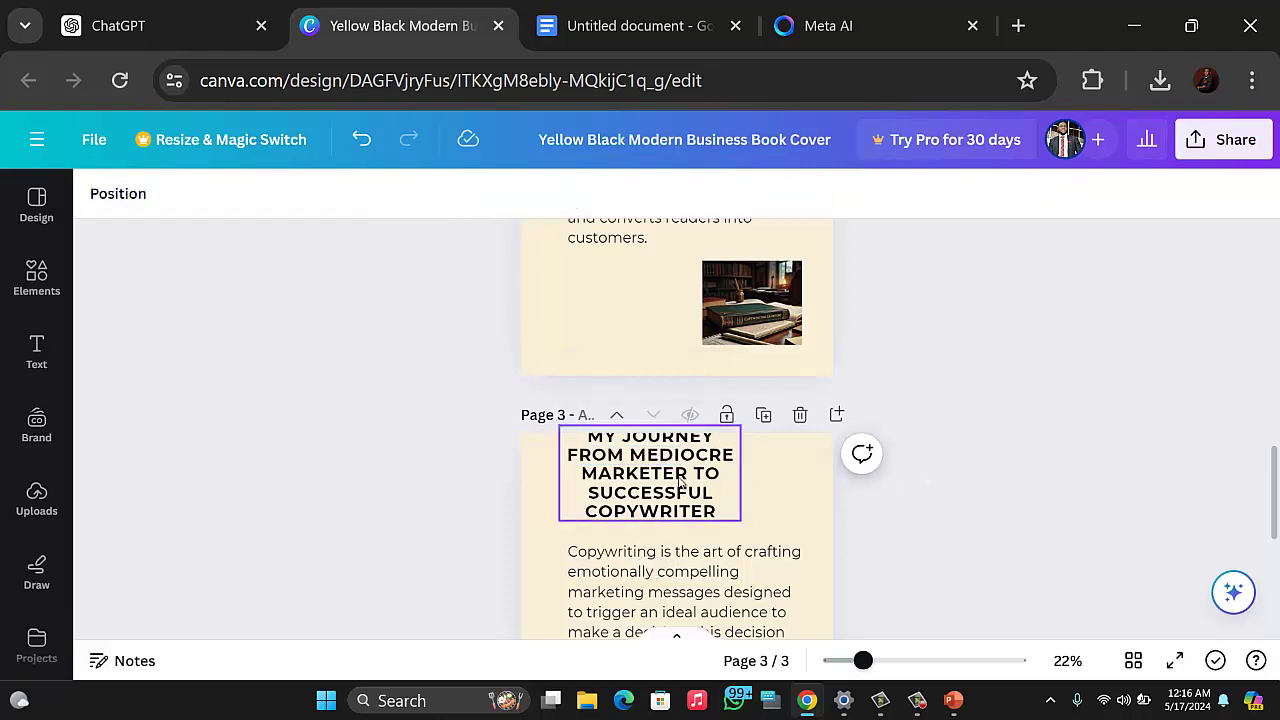
{"action": "left_click_drag", "start_coordinate": [705, 480], "coordinate": [833, 505]}
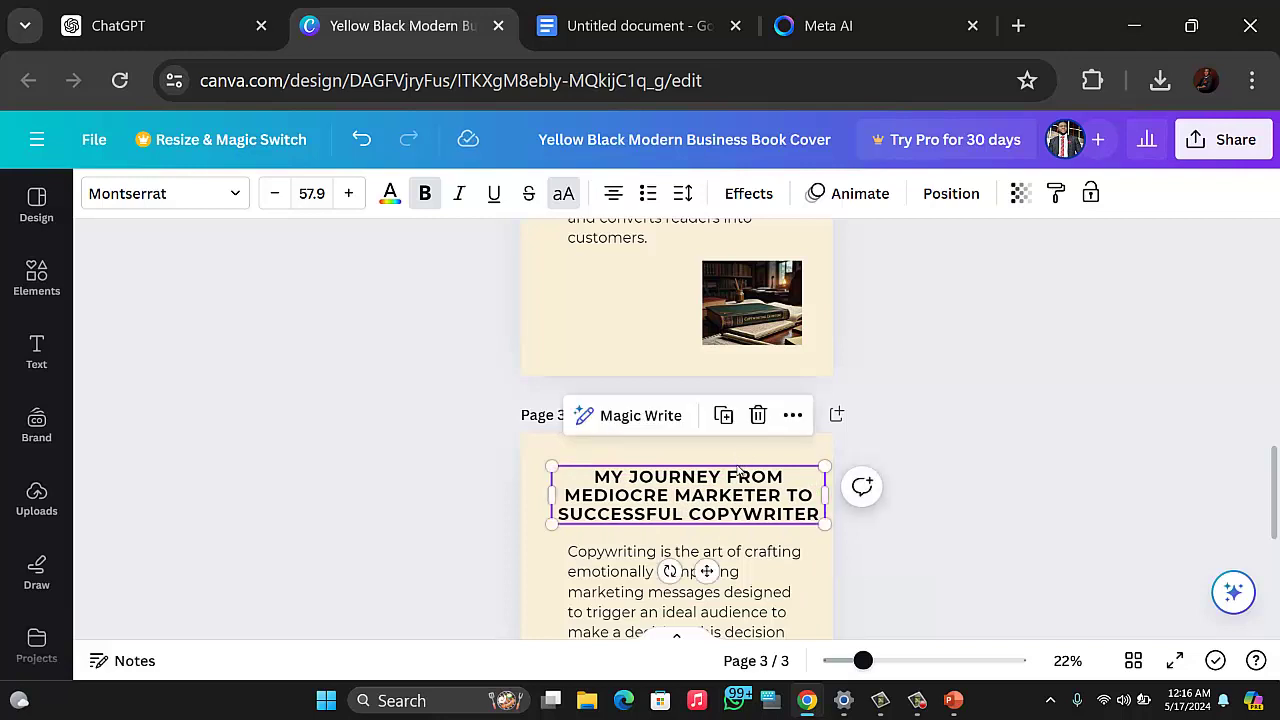
Step: Move the three-line heading slightly so it is centred horizontally on page 3, and check its spacing
{"action": "scroll", "coordinate": [940, 478], "scroll_direction": "down", "scroll_amount": 3}
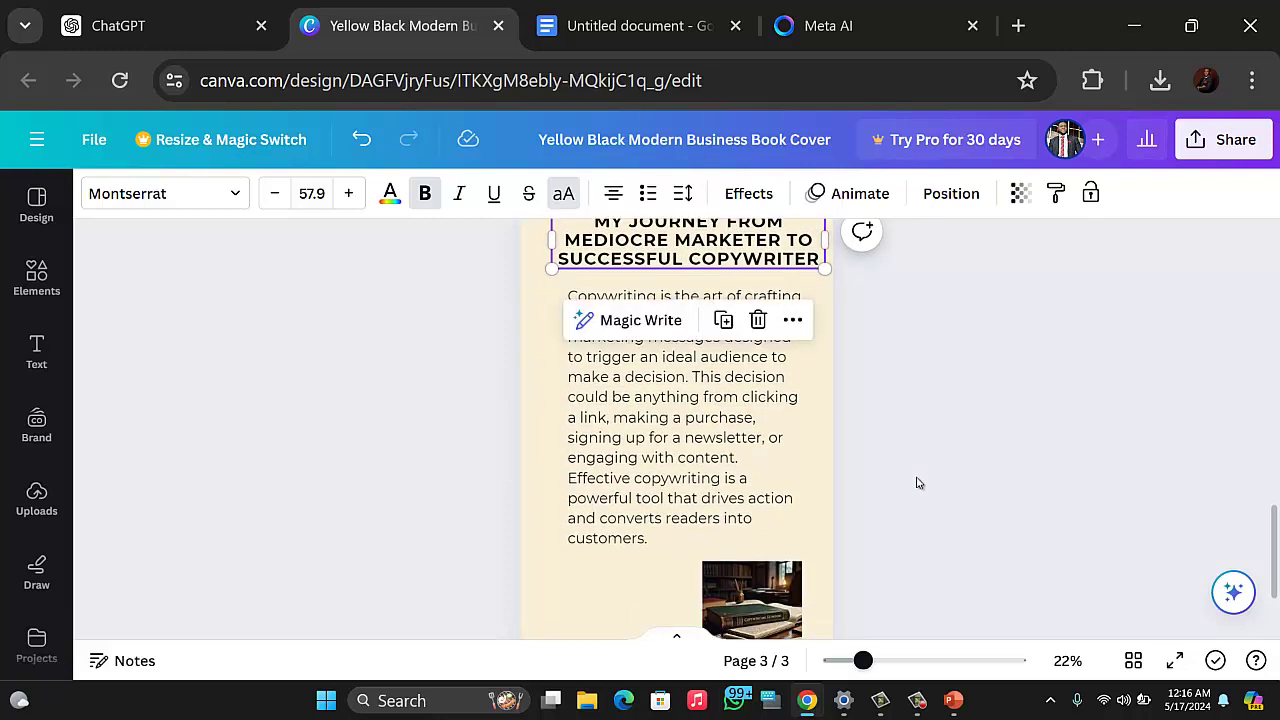
{"action": "scroll", "coordinate": [880, 476], "scroll_direction": "up", "scroll_amount": 1}
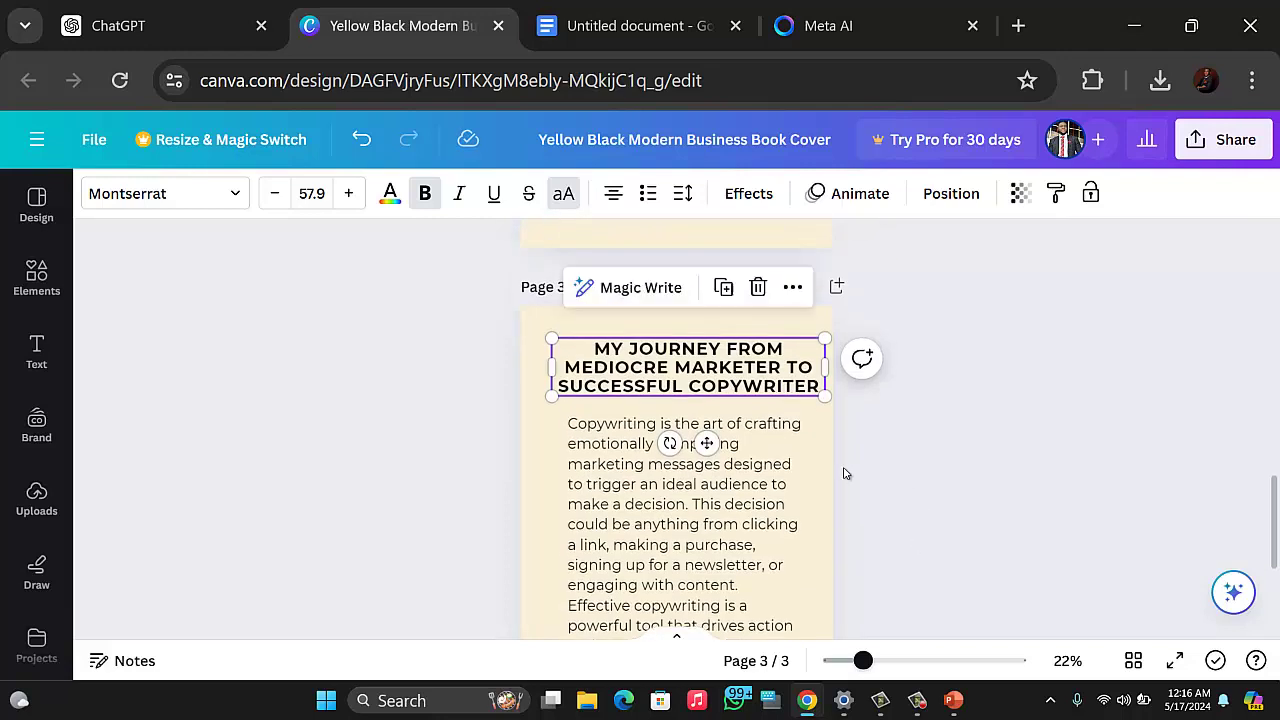
{"action": "double_click", "coordinate": [691, 342]}
{"action": "left_click", "coordinate": [693, 342]}
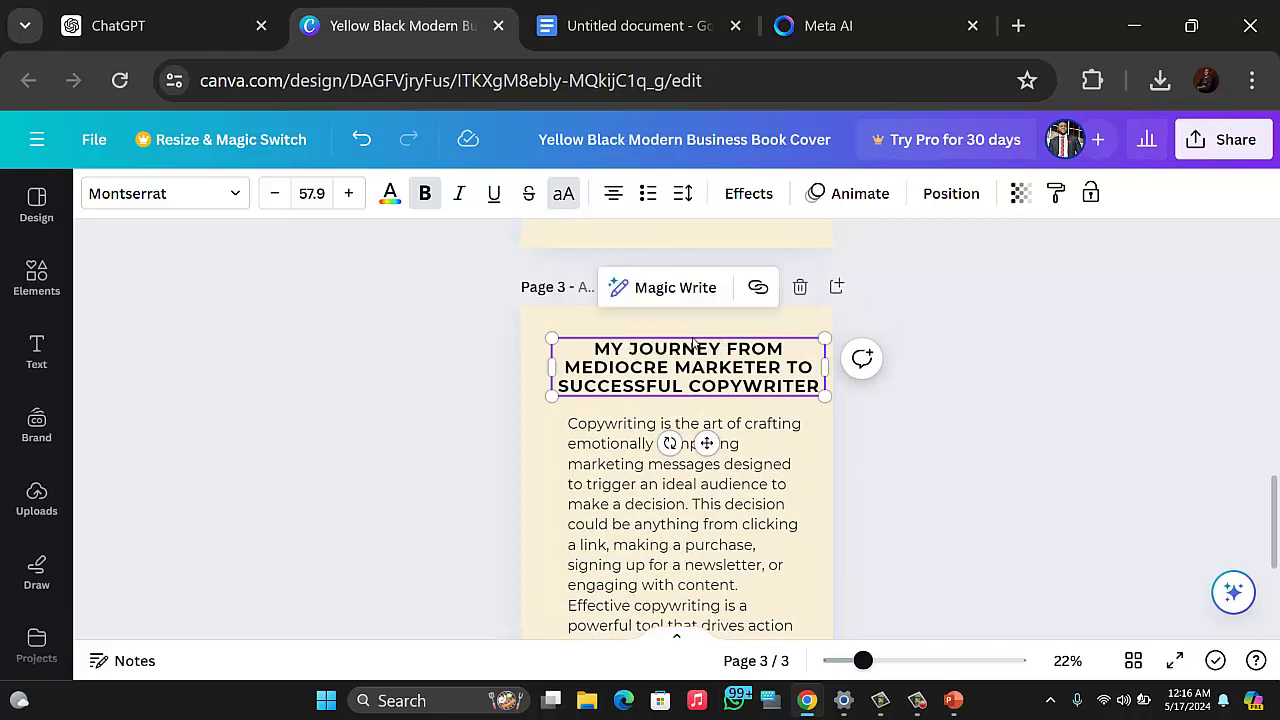
{"action": "left_click", "coordinate": [705, 335]}
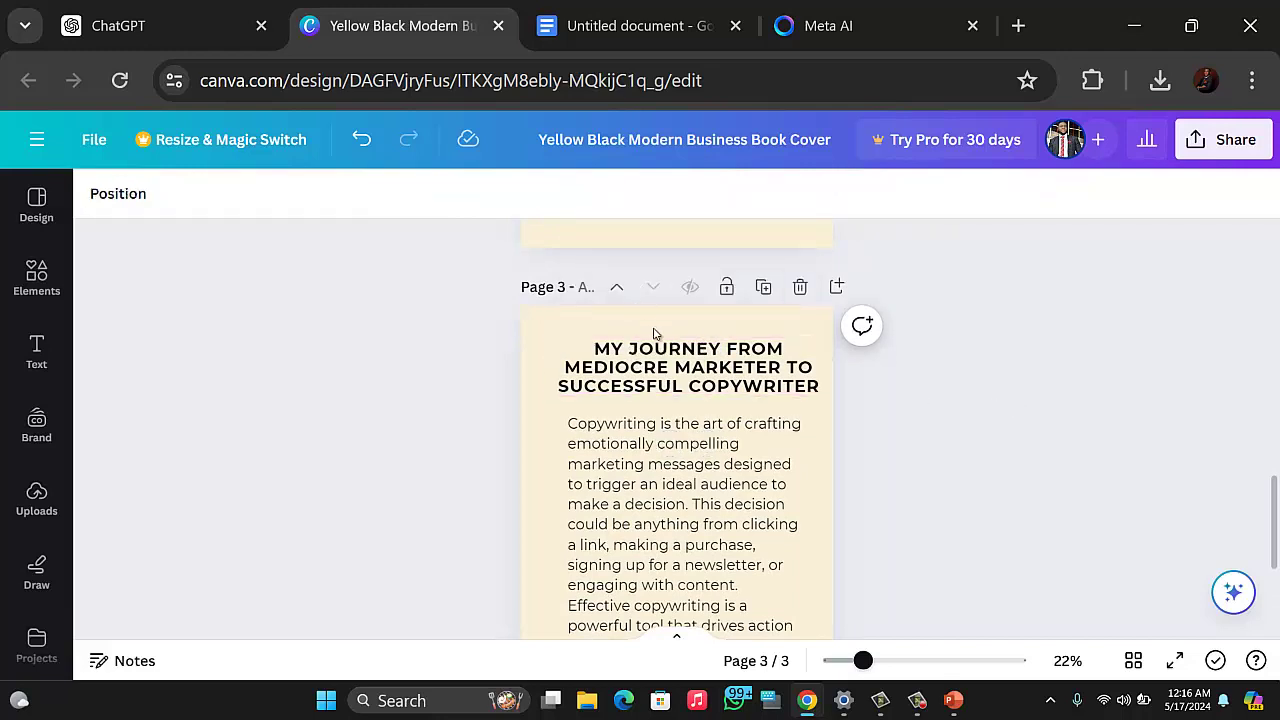
{"action": "left_click", "coordinate": [659, 340]}
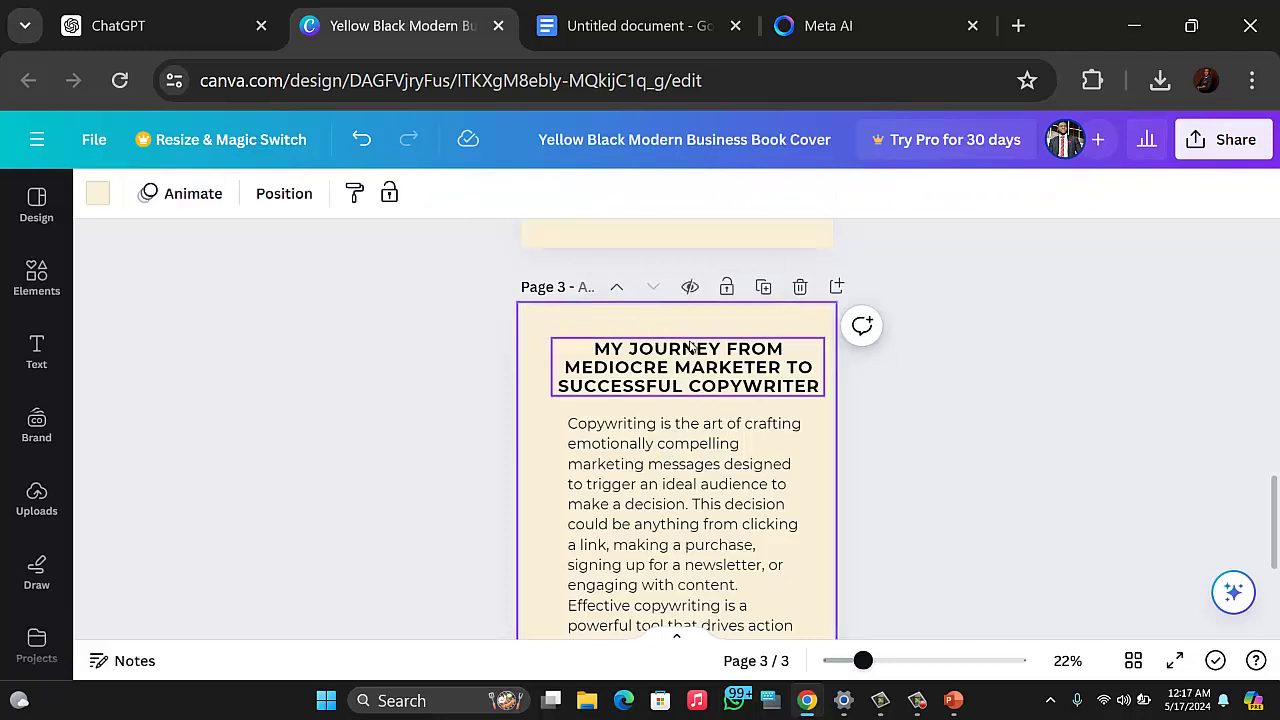
{"action": "left_click", "coordinate": [690, 345]}
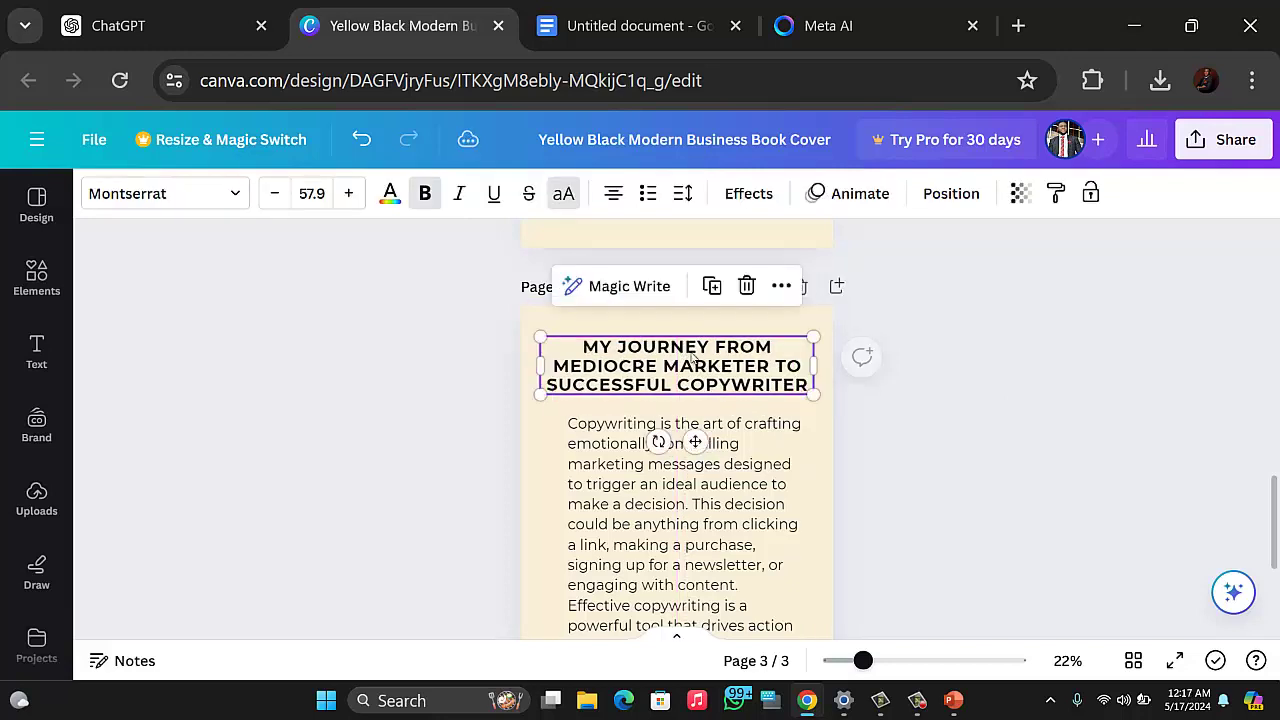
{"action": "left_click", "coordinate": [930, 375]}
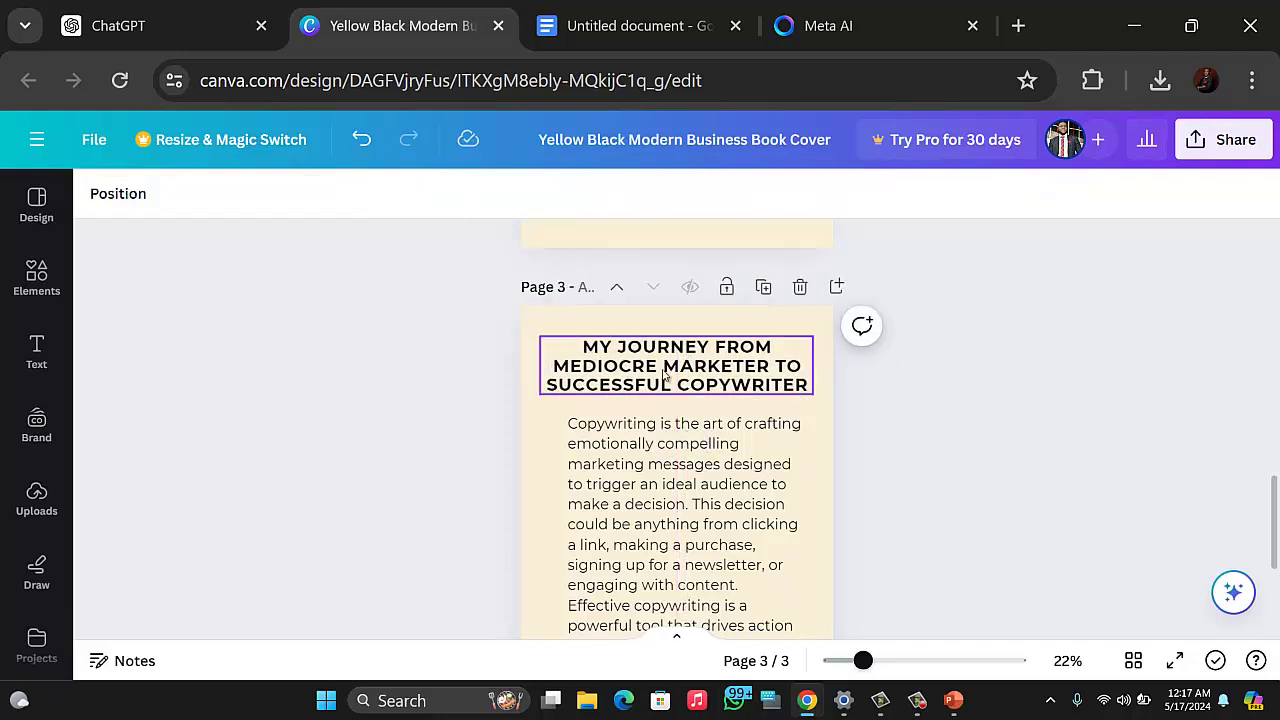
{"action": "scroll", "coordinate": [717, 368], "scroll_direction": "down", "scroll_amount": 1}
{"action": "scroll", "coordinate": [712, 385], "scroll_direction": "up", "scroll_amount": 2}
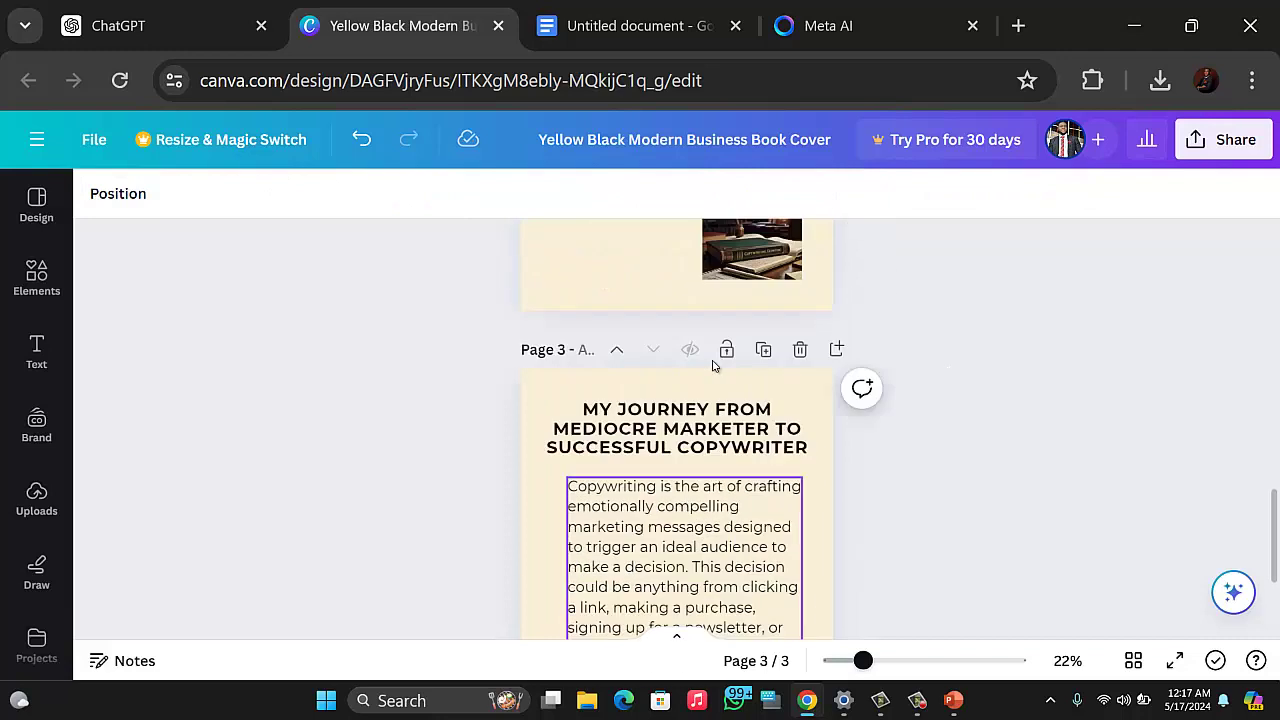
{"action": "scroll", "coordinate": [706, 396], "scroll_direction": "down", "scroll_amount": 1}
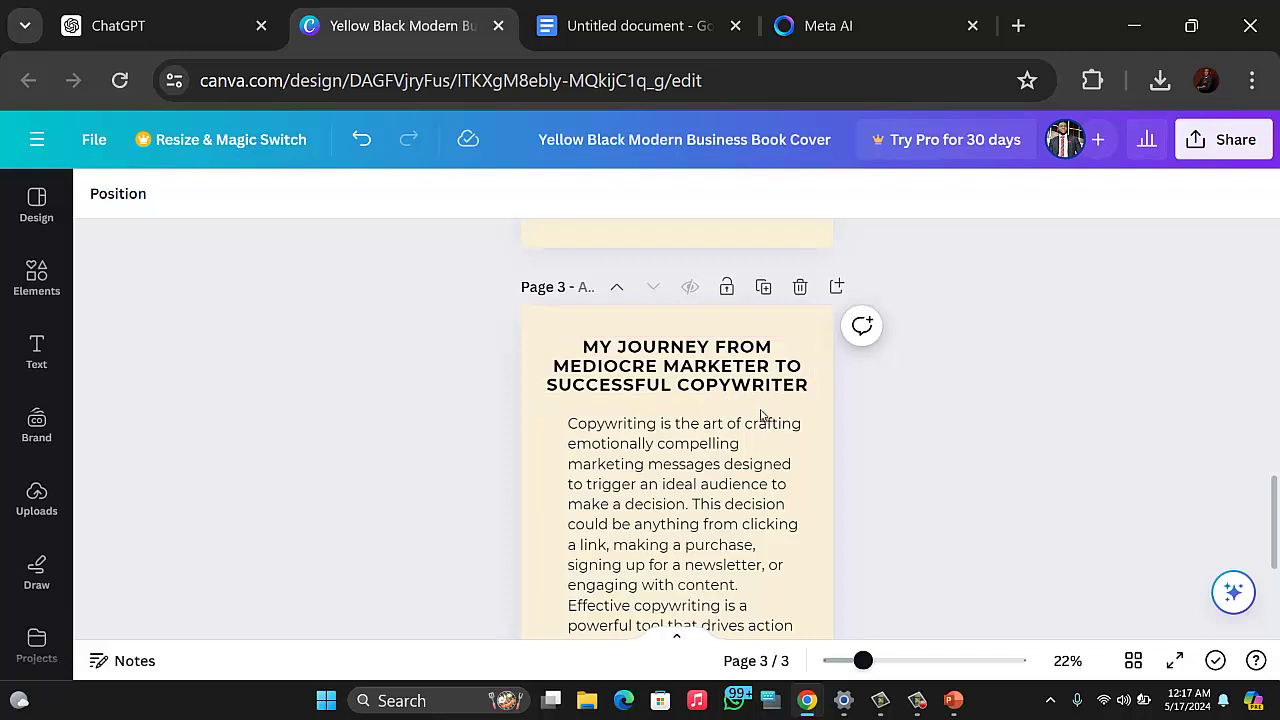
Step: Select the page 3 body text, switch to Google Docs and copy the paragraph beginning "I was once a mediocre internet marketer"
{"action": "scroll", "coordinate": [745, 435], "scroll_direction": "down", "scroll_amount": 2}
{"action": "left_click", "coordinate": [748, 440]}
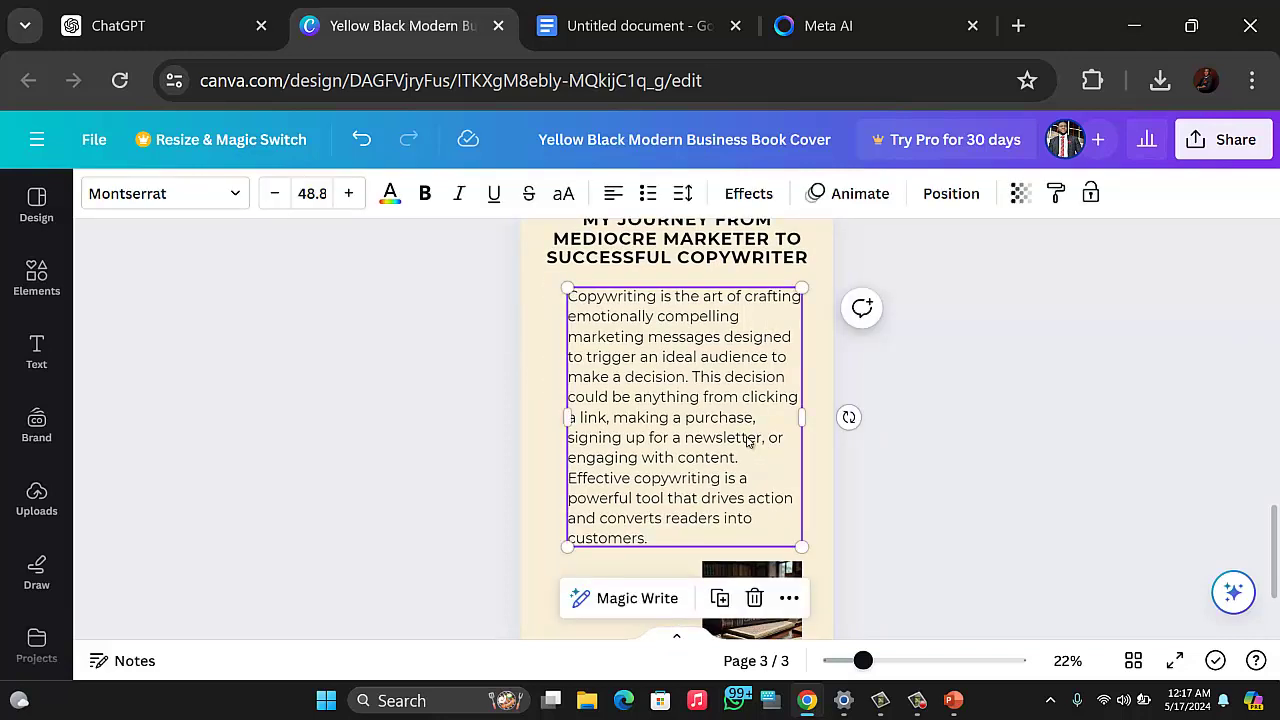
{"action": "left_click", "coordinate": [748, 437]}
{"action": "key", "text": "ctrl+a"}
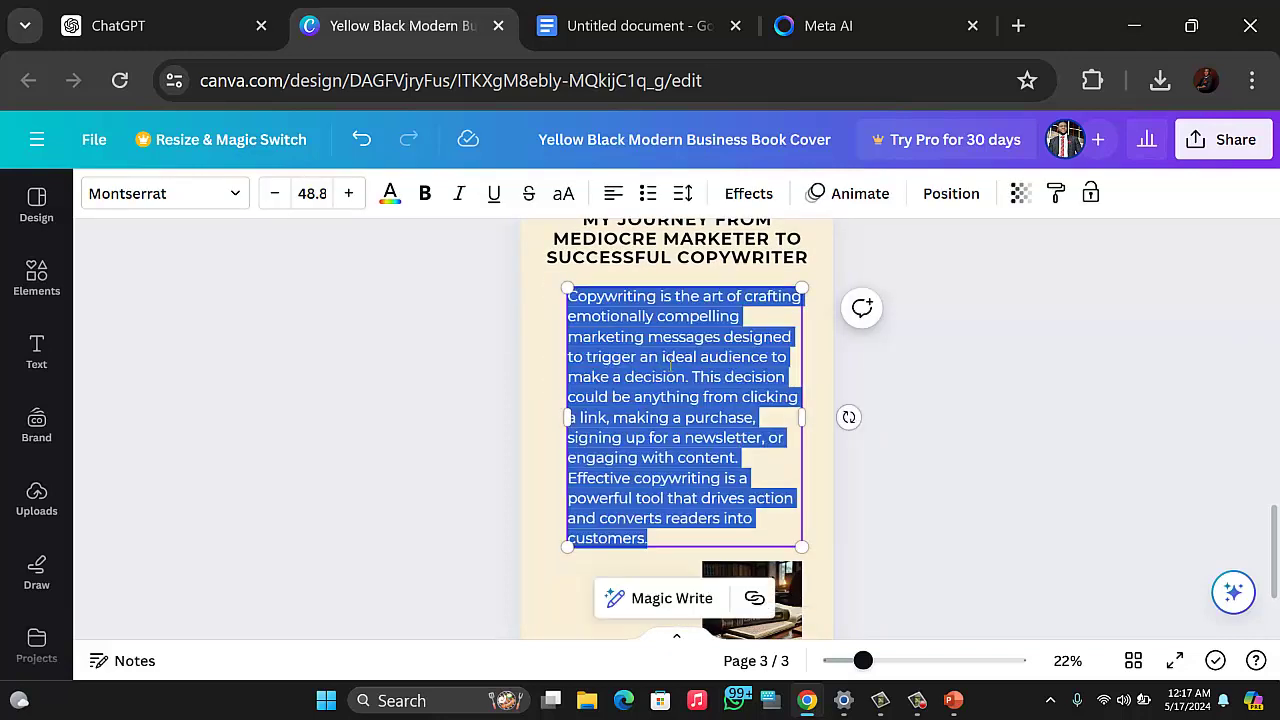
{"action": "left_click", "coordinate": [588, 40]}
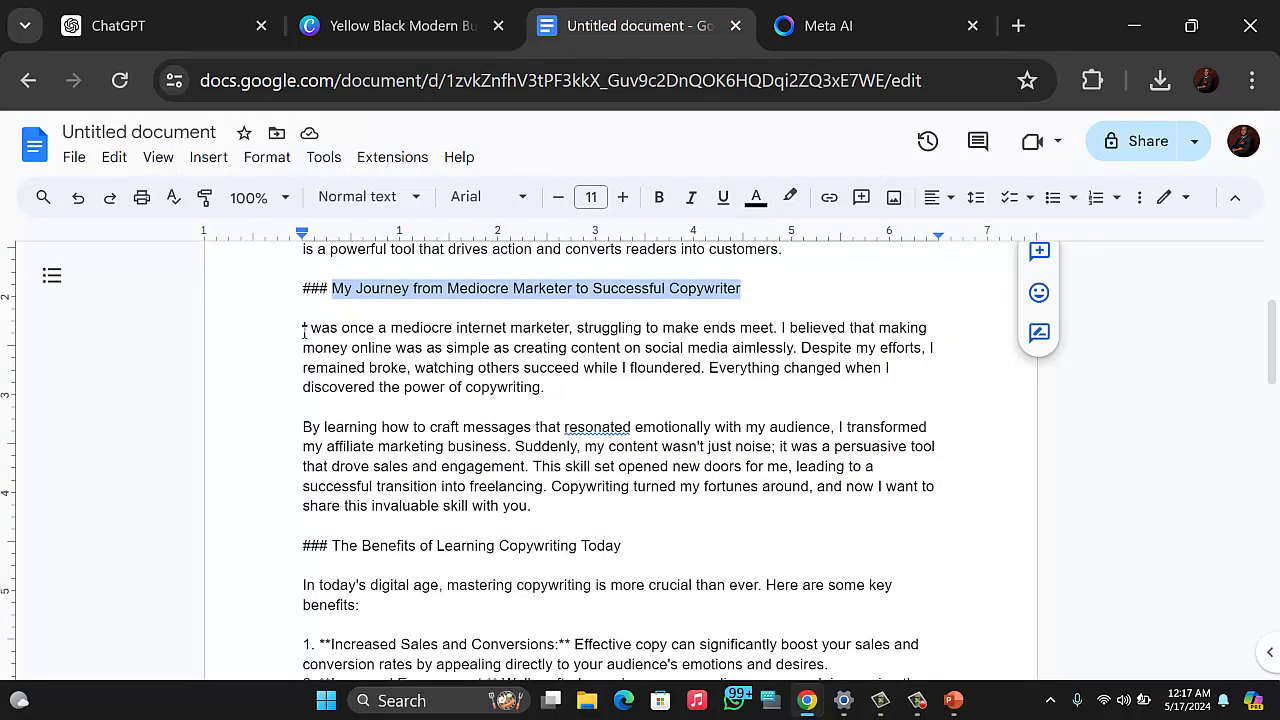
{"action": "left_click_drag", "start_coordinate": [304, 330], "coordinate": [547, 389]}
{"action": "key", "text": "ctrl+c"}
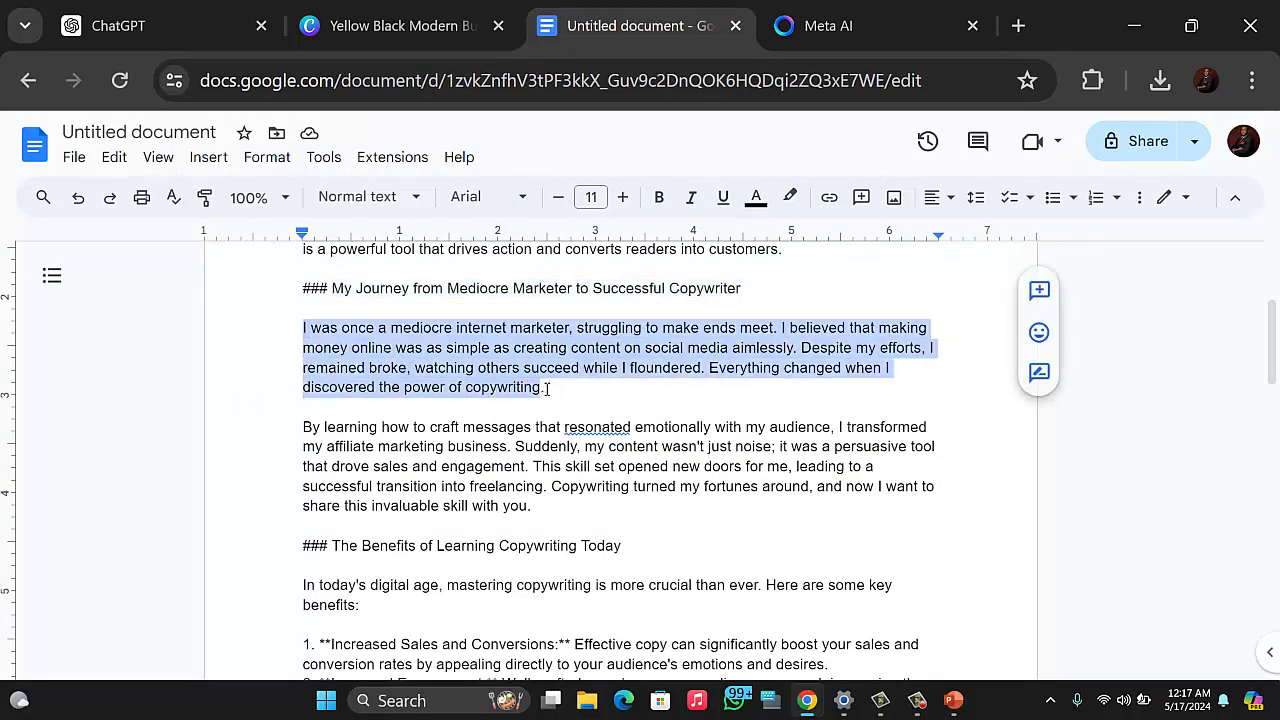
{"action": "right_click", "coordinate": [528, 376]}
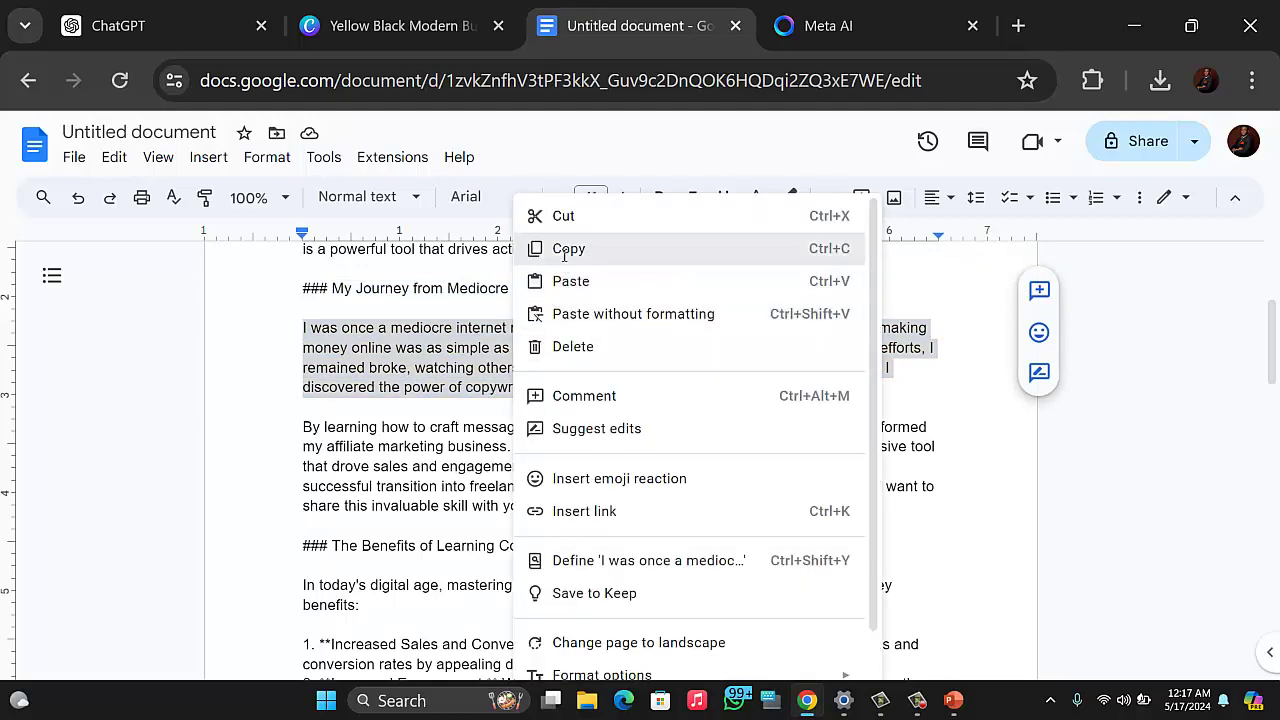
{"action": "left_click", "coordinate": [522, 249]}
Step: Return to Canva and replace the entire page 3 body text with the copied paragraph
{"action": "left_click", "coordinate": [508, 22]}
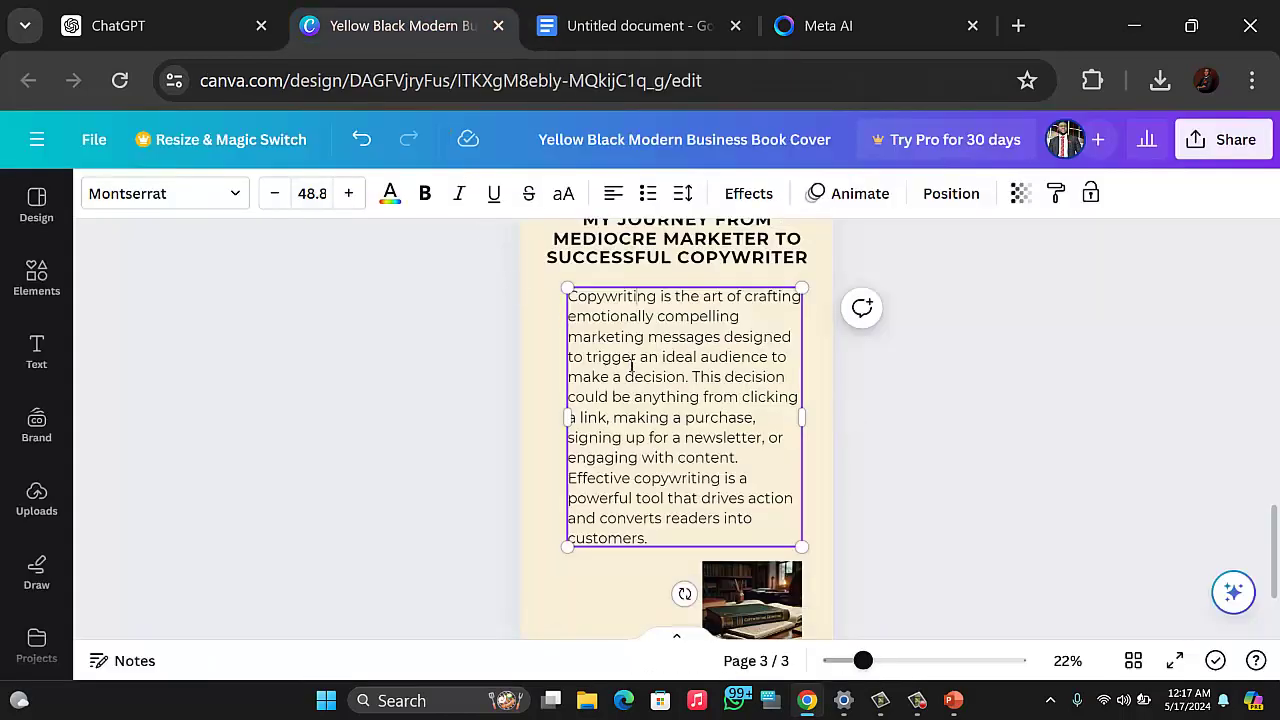
{"action": "double_click", "coordinate": [596, 362]}
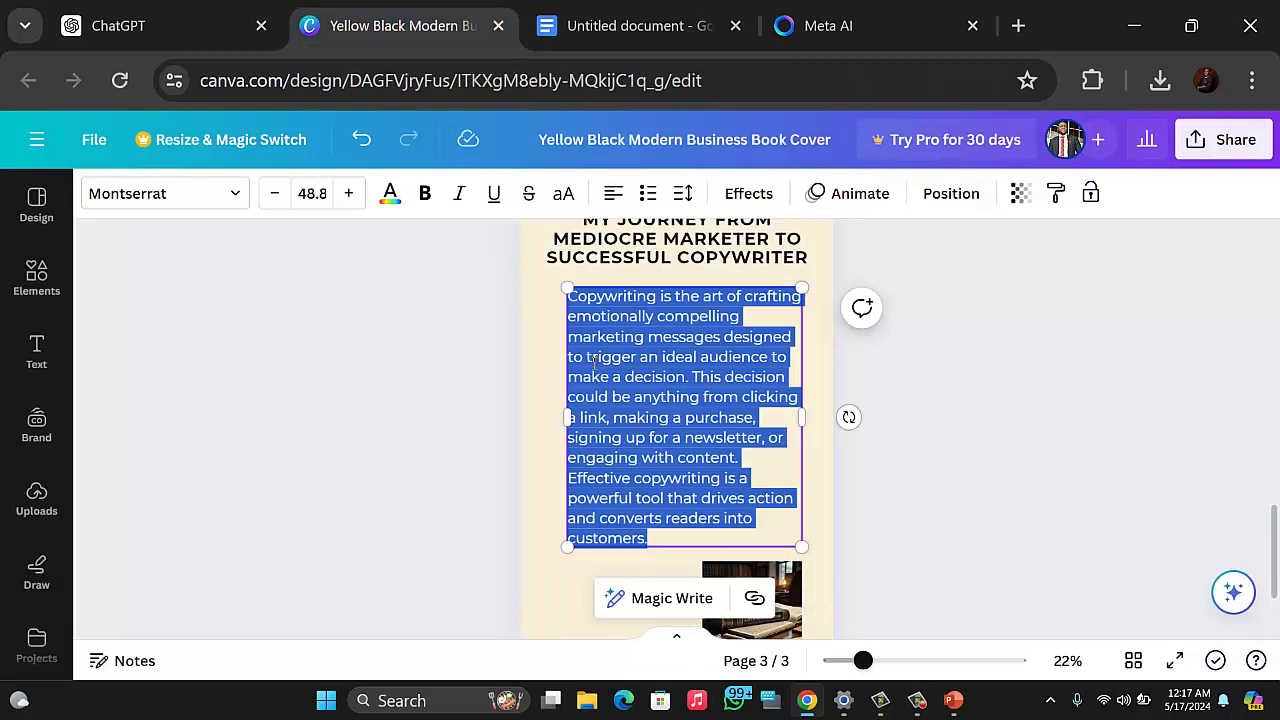
{"action": "key", "text": "ctrl+v"}
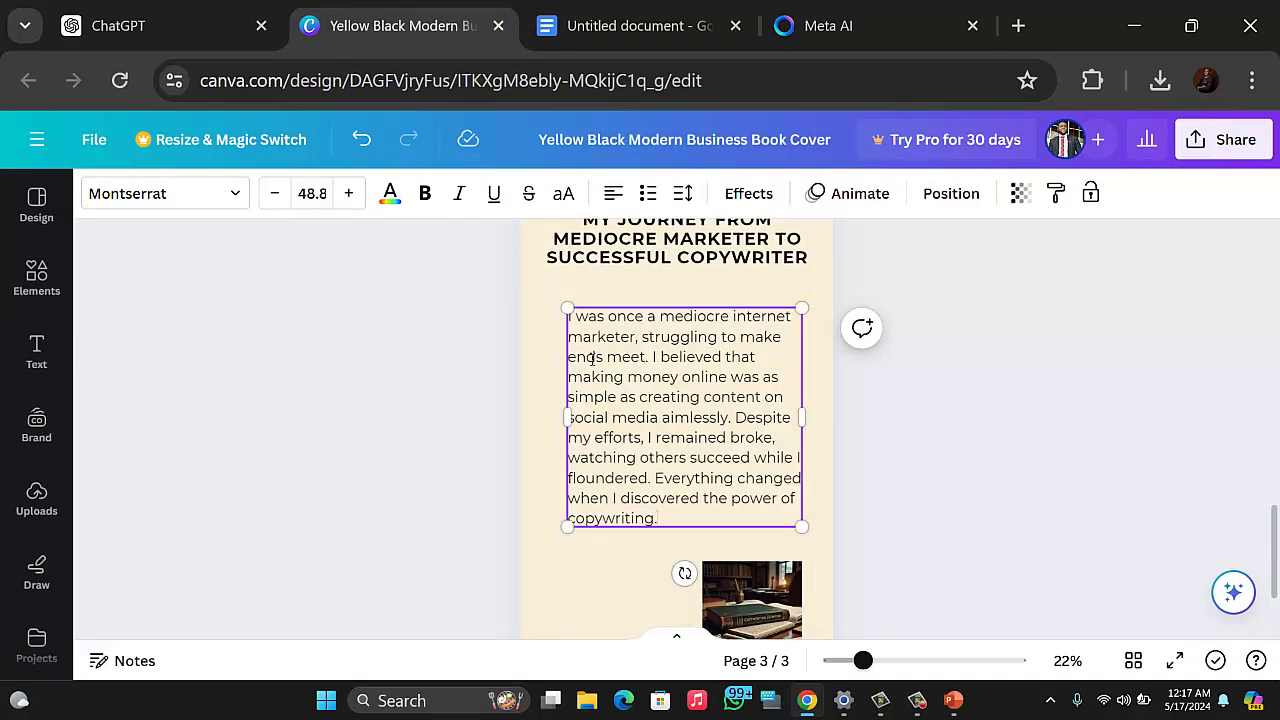
{"action": "left_click", "coordinate": [973, 430]}
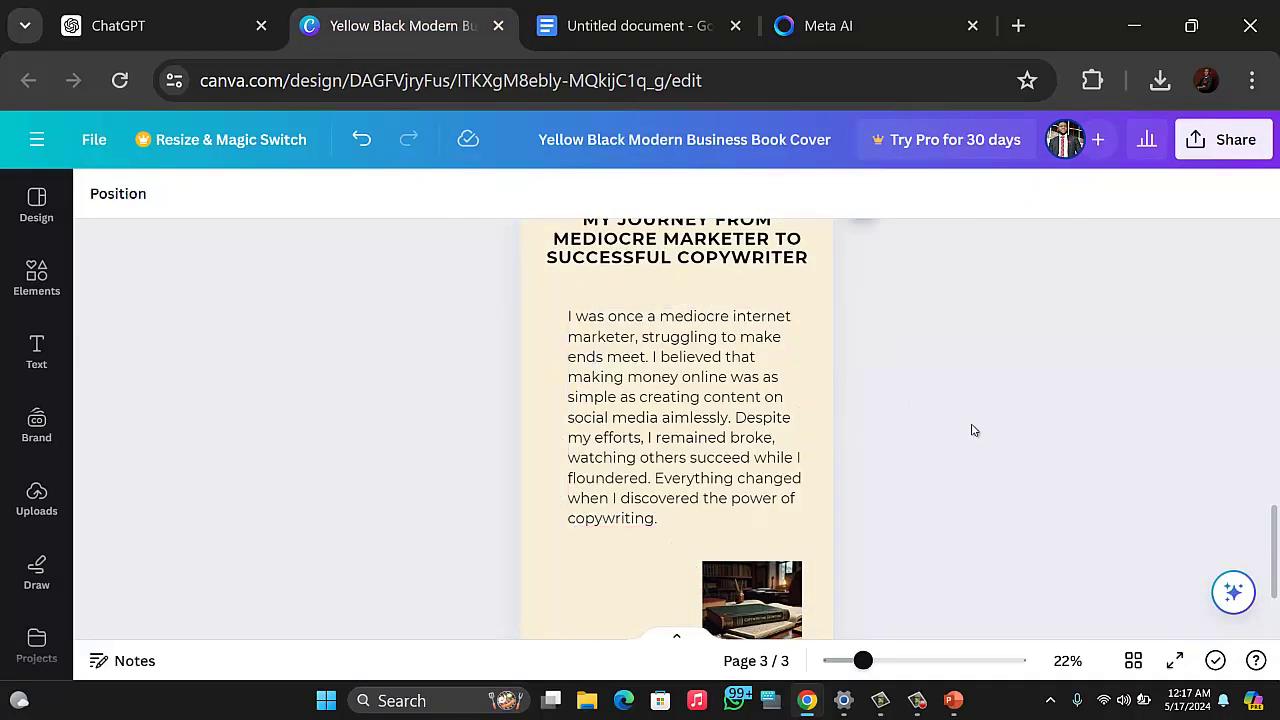
{"action": "scroll", "coordinate": [966, 430], "scroll_direction": "up", "scroll_amount": 3}
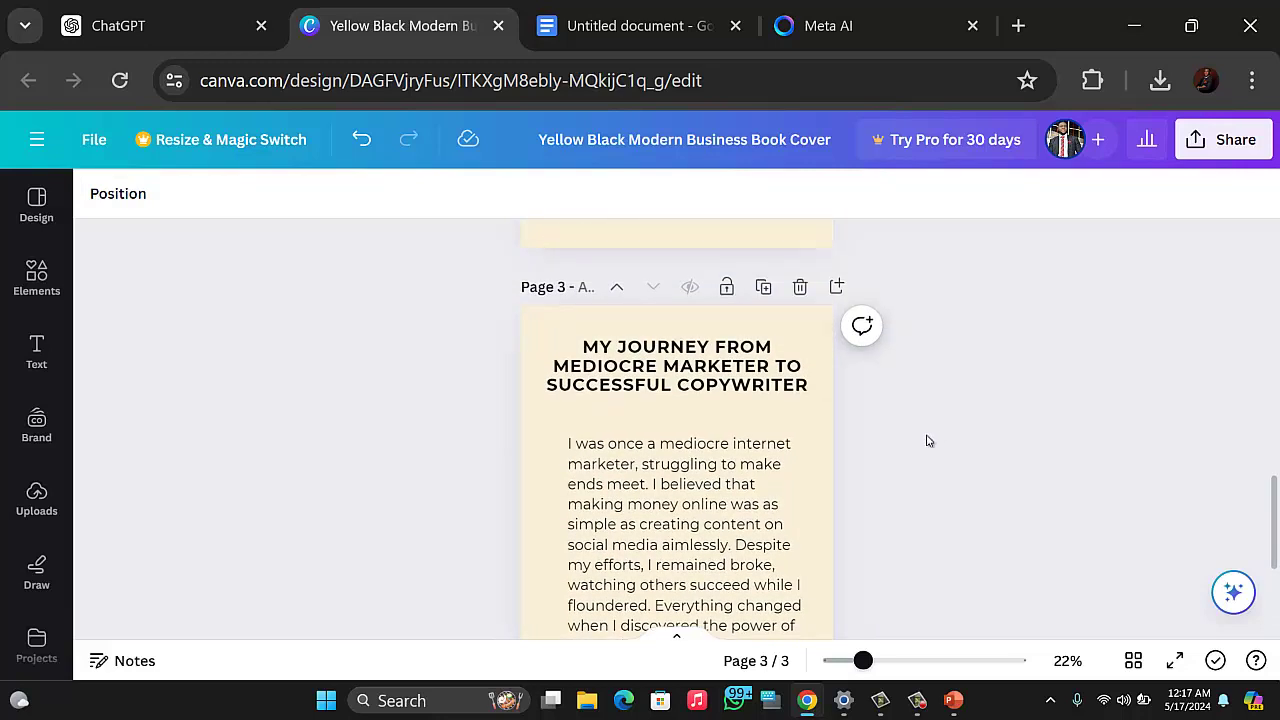
Step: Replace the book image at the bottom of page 3 with the uploaded photo of the man in a grey suit
{"action": "scroll", "coordinate": [927, 441], "scroll_direction": "down", "scroll_amount": 3}
{"action": "left_click", "coordinate": [751, 630]}
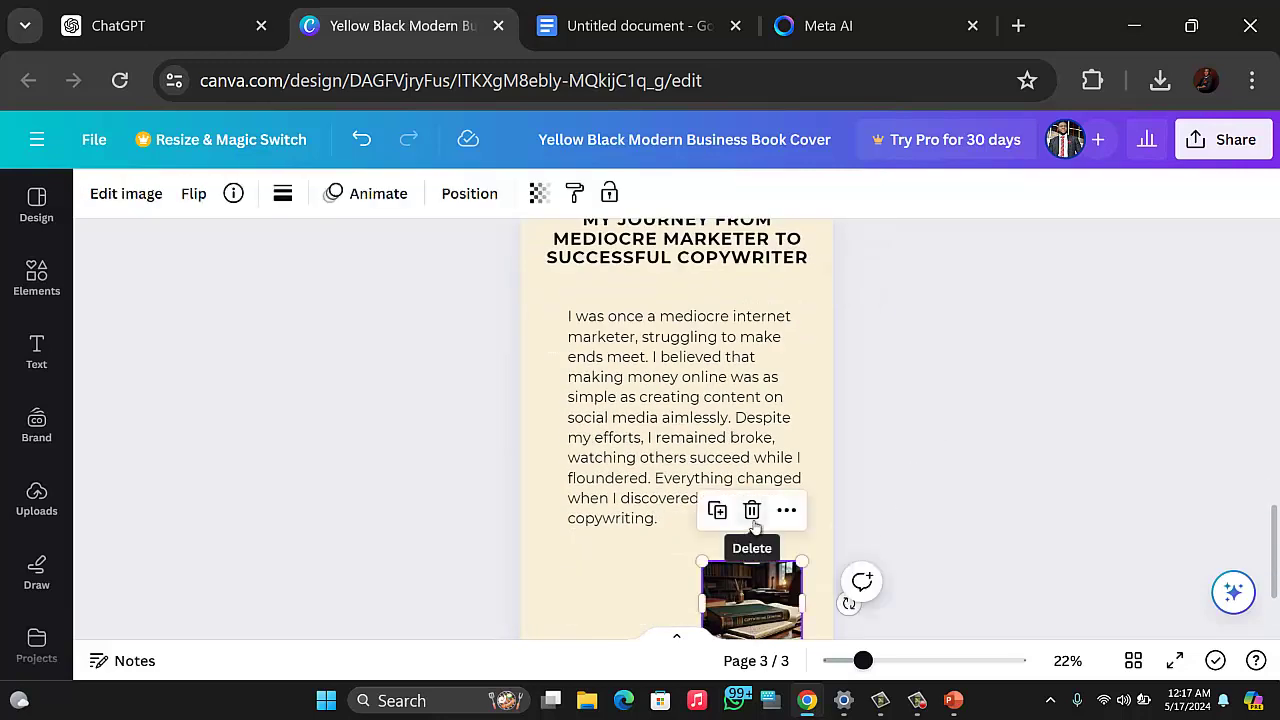
{"action": "left_click", "coordinate": [38, 500]}
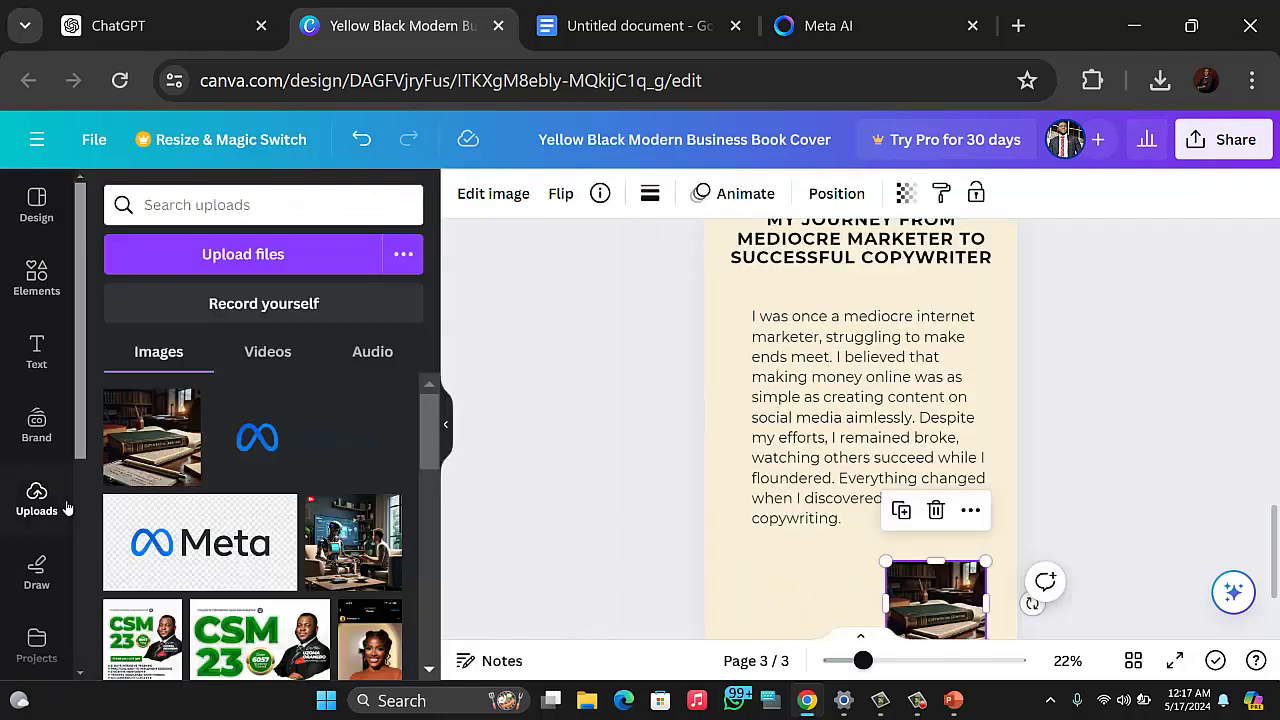
{"action": "left_click", "coordinate": [917, 700]}
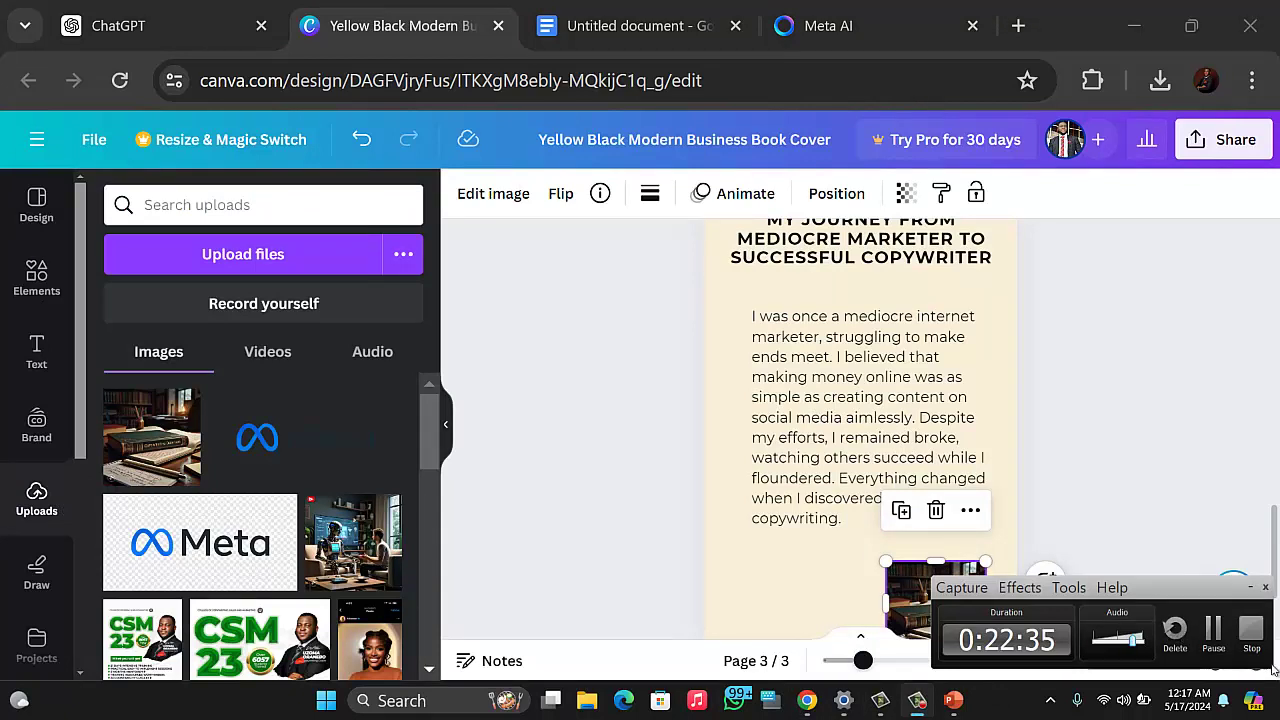
{"action": "left_click", "coordinate": [1213, 630]}
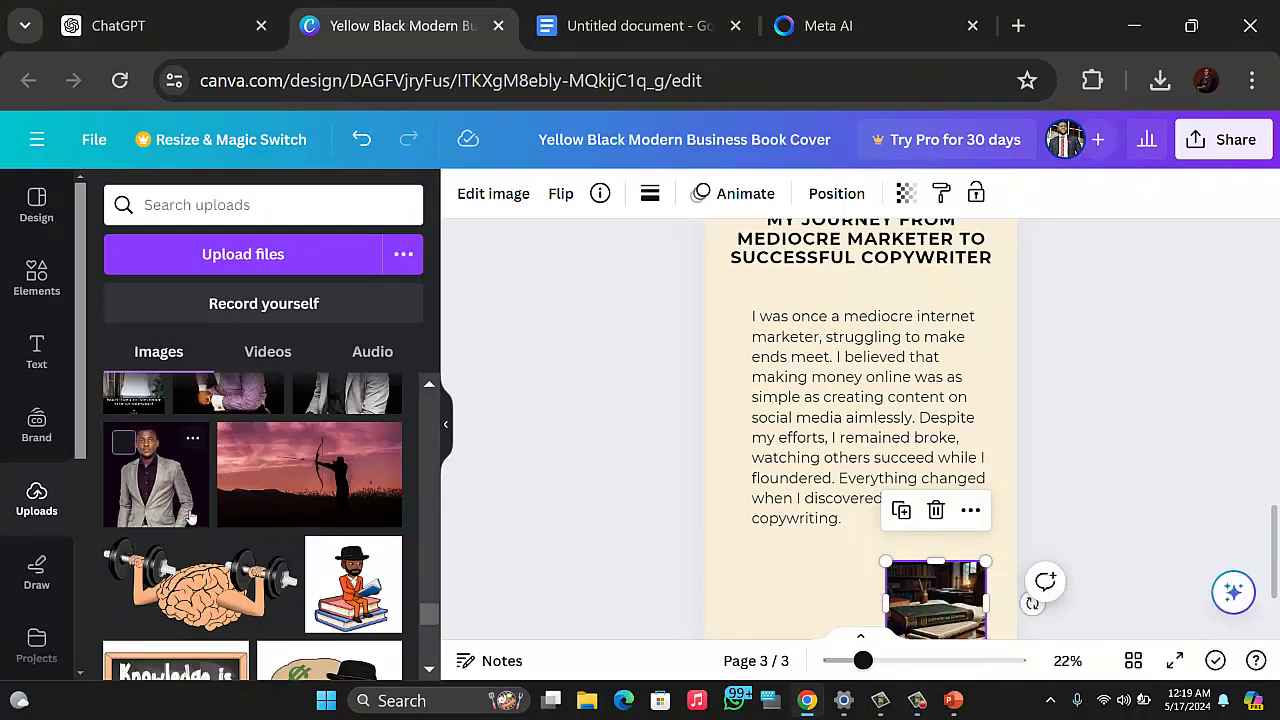
{"action": "left_click_drag", "start_coordinate": [185, 517], "coordinate": [903, 612]}
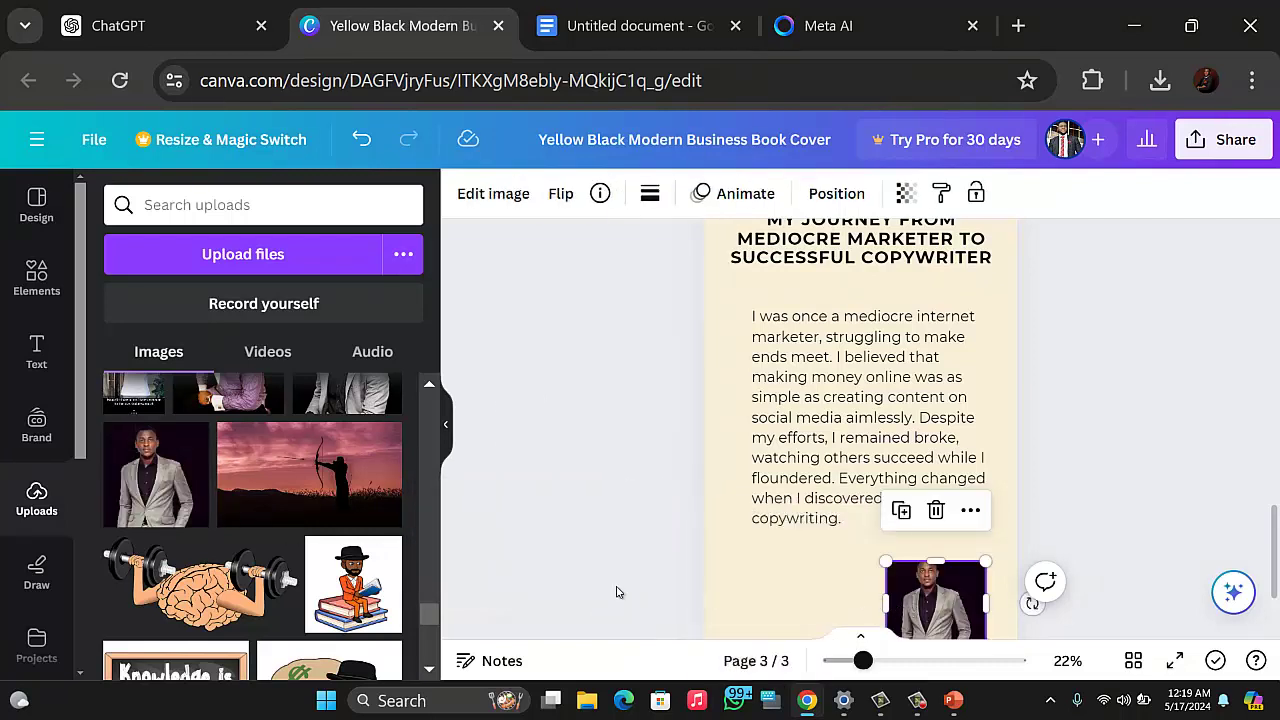
Step: Try to extend the lower edge of the page 3 photo downward, and undo the change
{"action": "scroll", "coordinate": [662, 598], "scroll_direction": "down", "scroll_amount": 2}
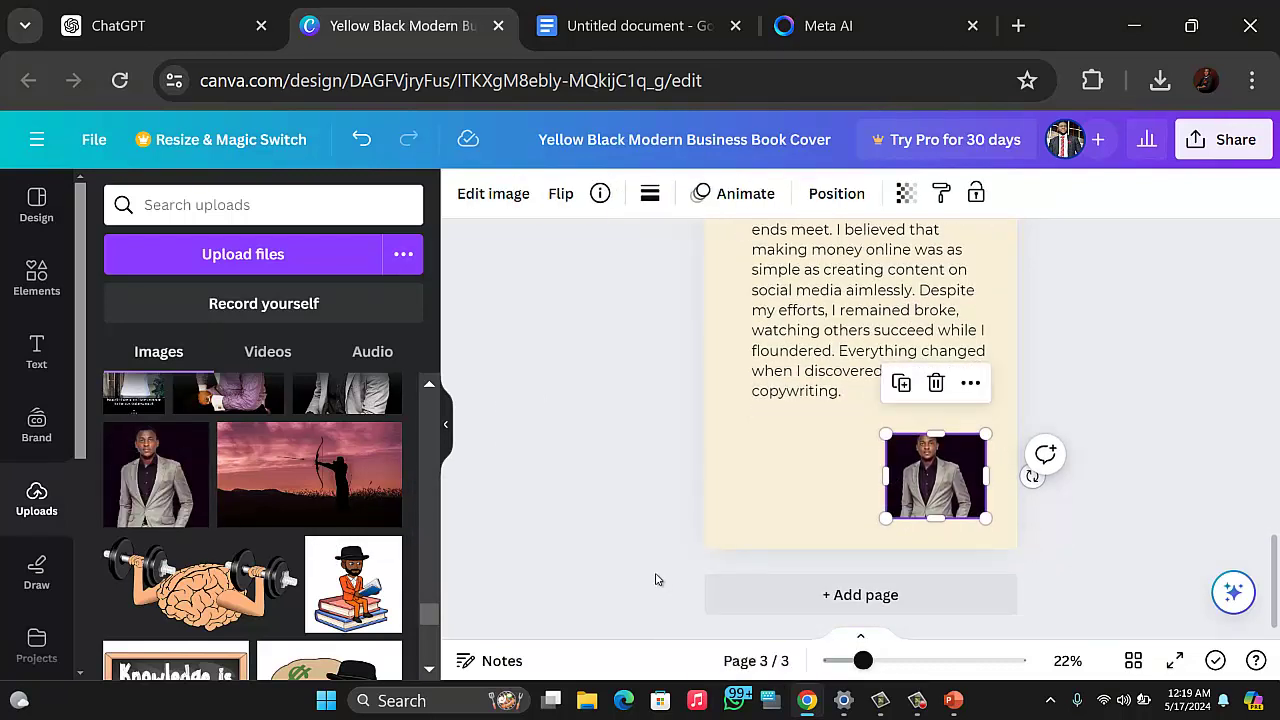
{"action": "scroll", "coordinate": [760, 600], "scroll_direction": "up", "scroll_amount": 2}
{"action": "scroll", "coordinate": [930, 600], "scroll_direction": "down", "scroll_amount": 2}
{"action": "left_click_drag", "start_coordinate": [931, 519], "coordinate": [931, 534]}
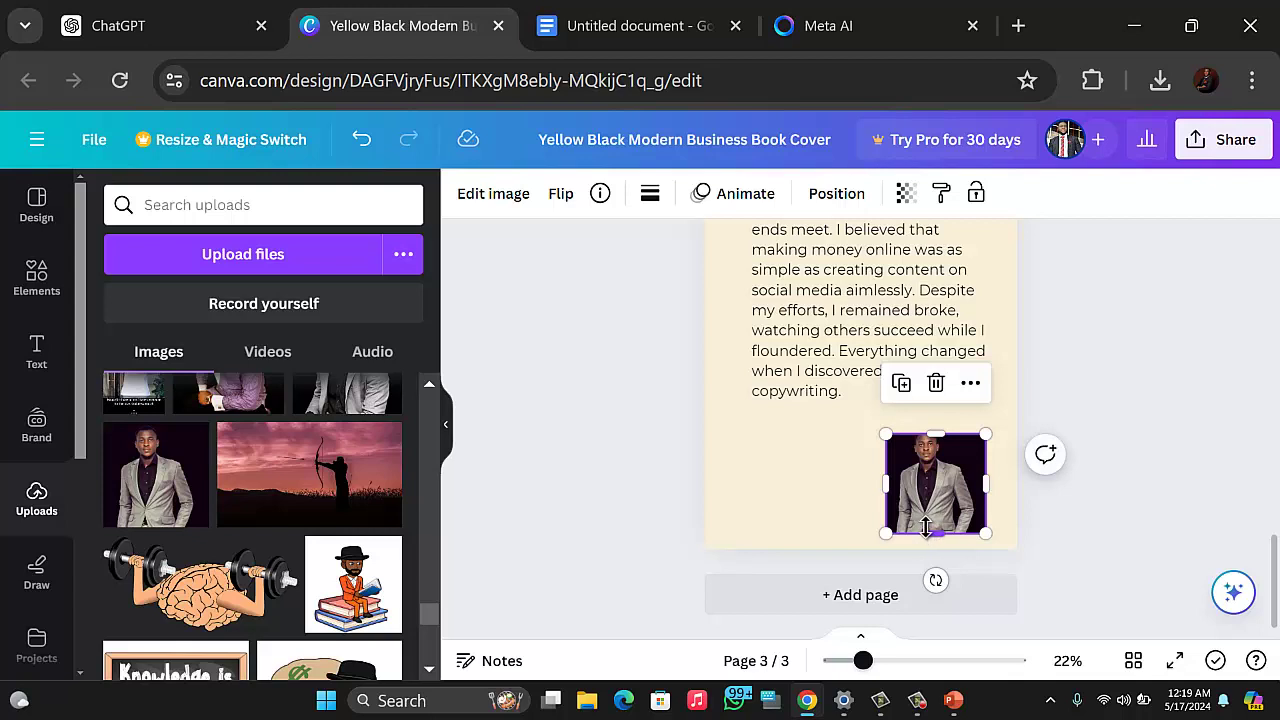
{"action": "key", "text": "ctrl+z"}
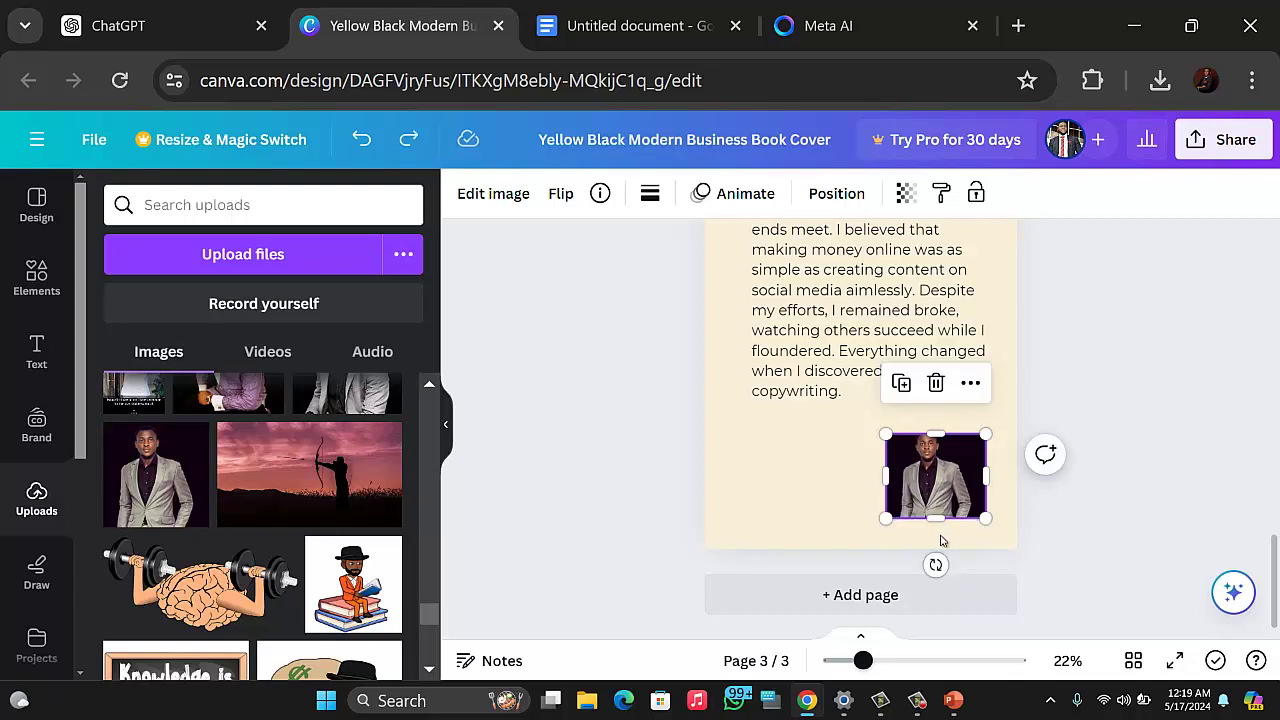
{"action": "left_click", "coordinate": [1145, 472]}
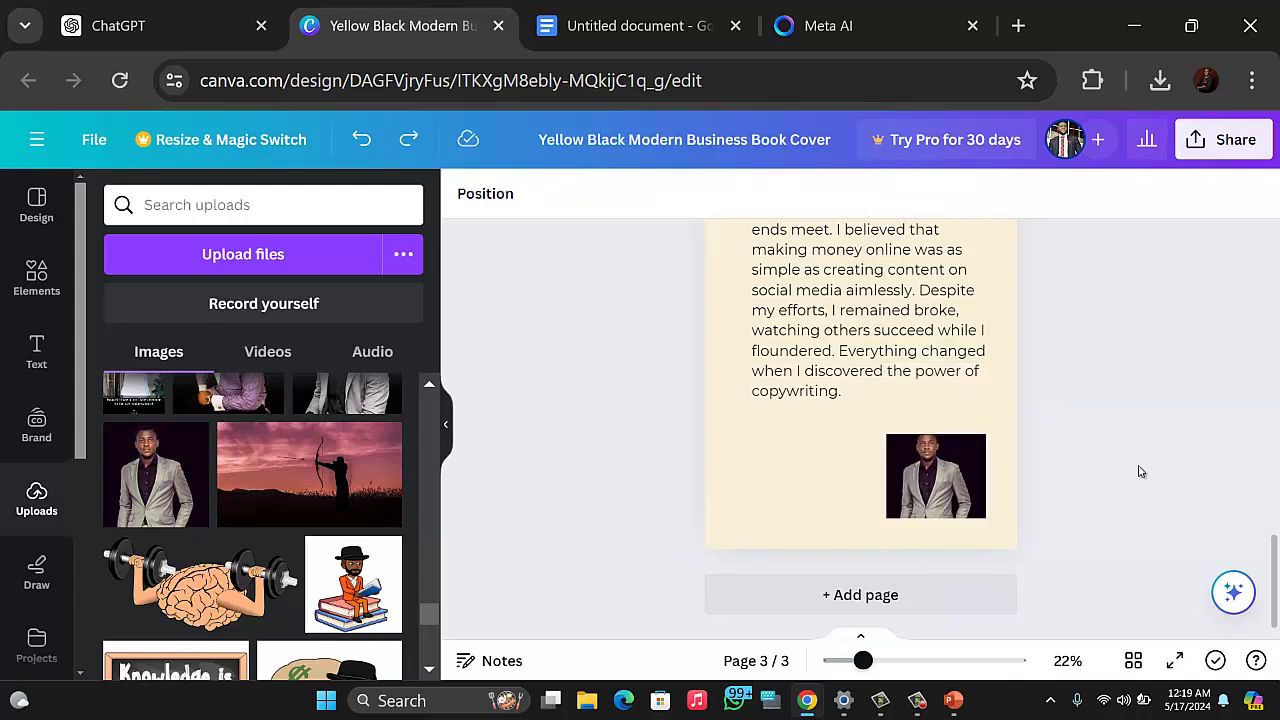
Step: Extend the upper edge of the page 3 photo slightly upward and check the page layout
{"action": "left_click", "coordinate": [920, 486]}
{"action": "left_click_drag", "start_coordinate": [938, 428], "coordinate": [942, 424]}
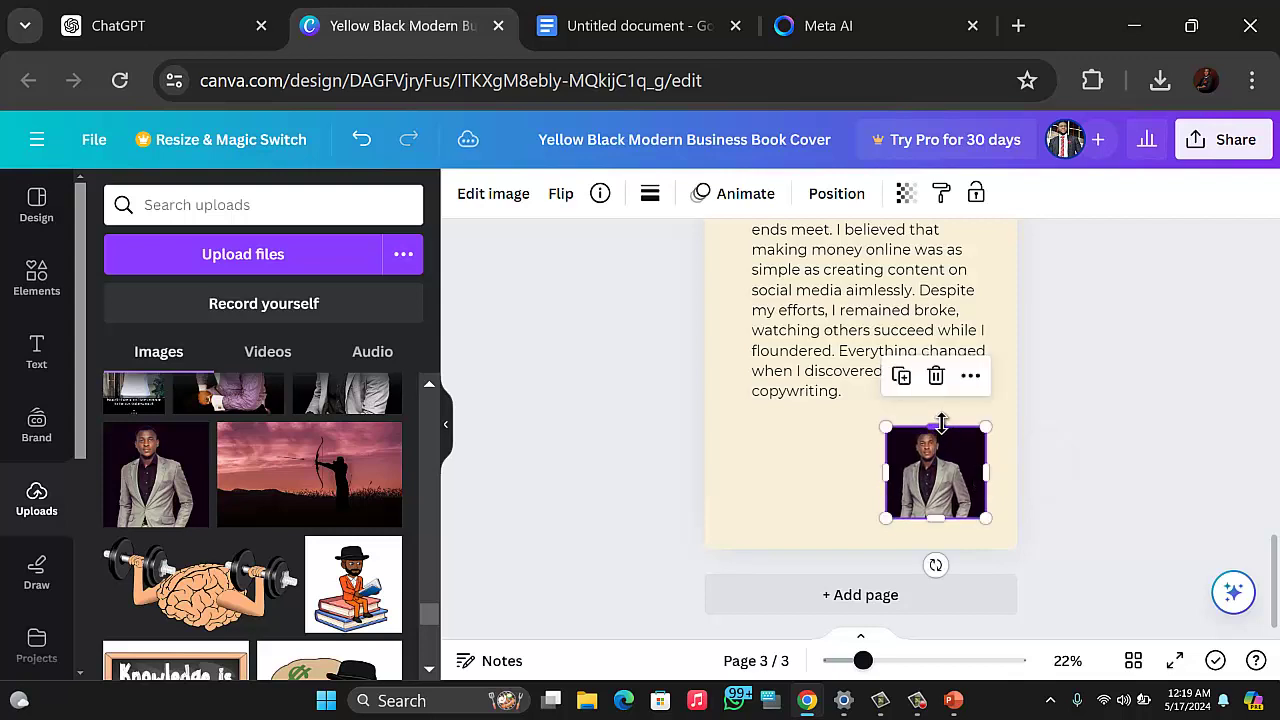
{"action": "left_click", "coordinate": [1081, 446]}
{"action": "scroll", "coordinate": [1057, 466], "scroll_direction": "up", "scroll_amount": 3}
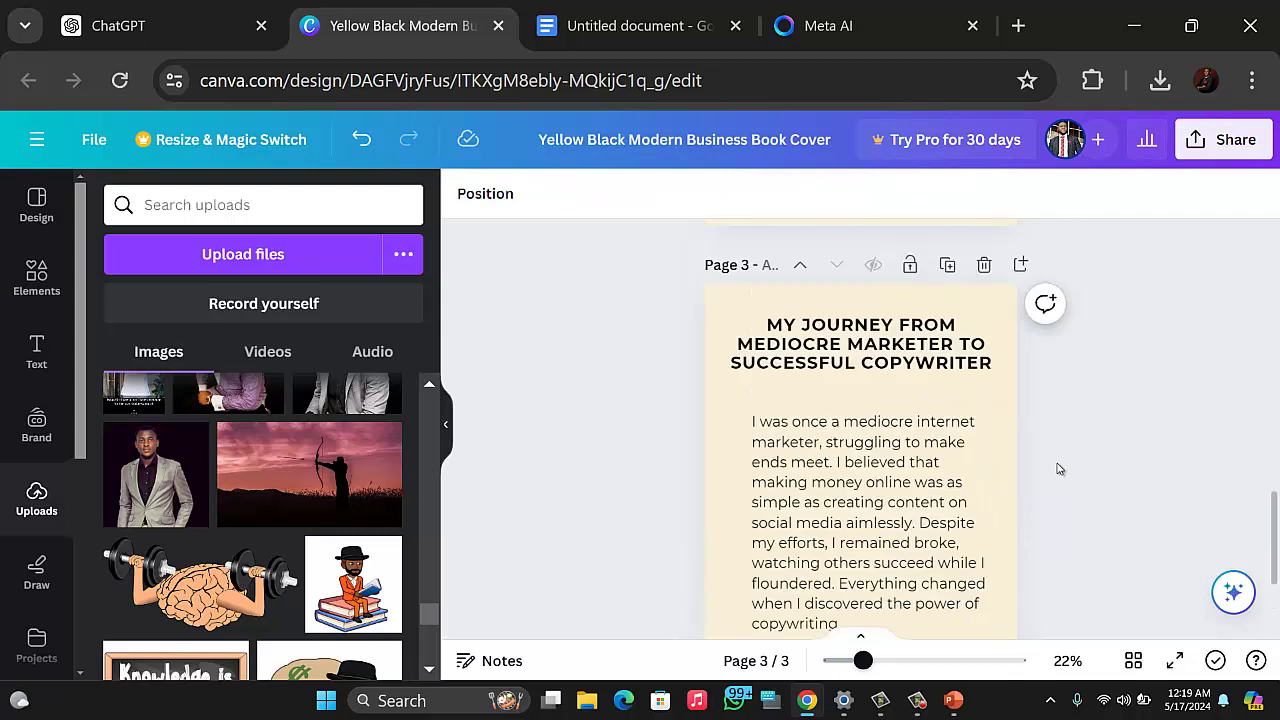
{"action": "scroll", "coordinate": [1034, 463], "scroll_direction": "down", "scroll_amount": 3}
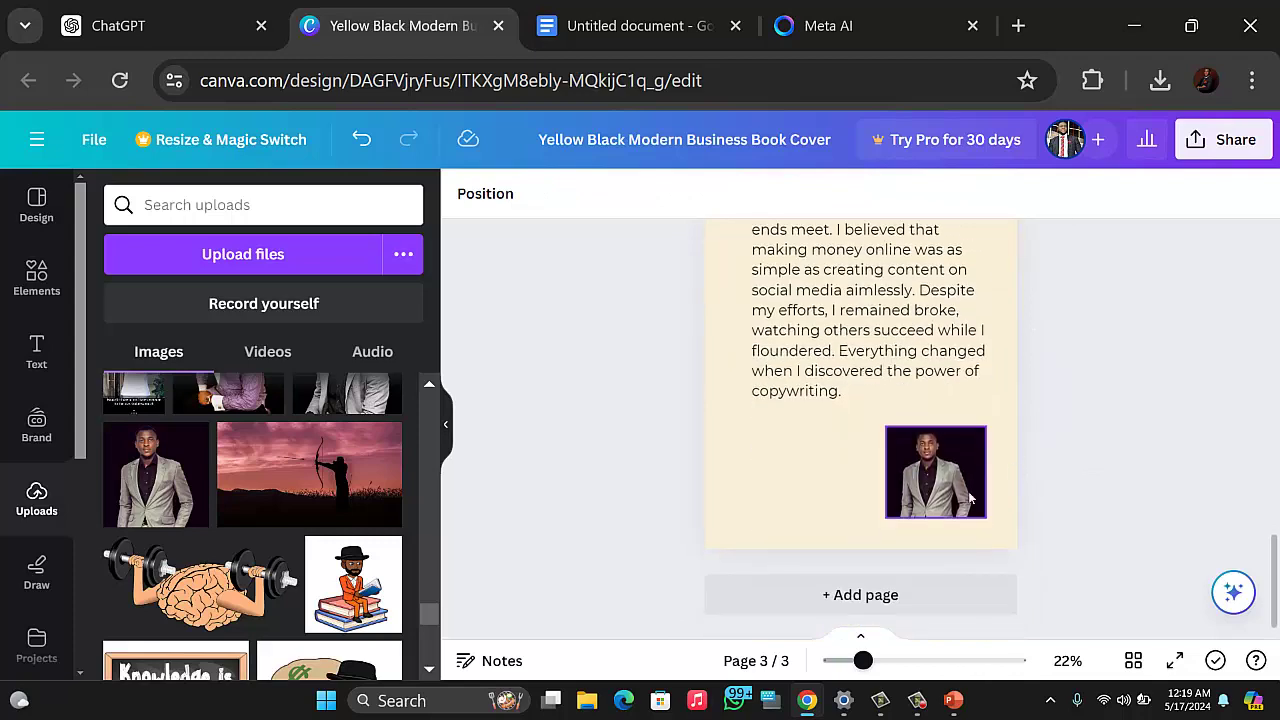
Step: Undo adding a blank page and duplicate page 3 instead as page 4
{"action": "left_click", "coordinate": [913, 595]}
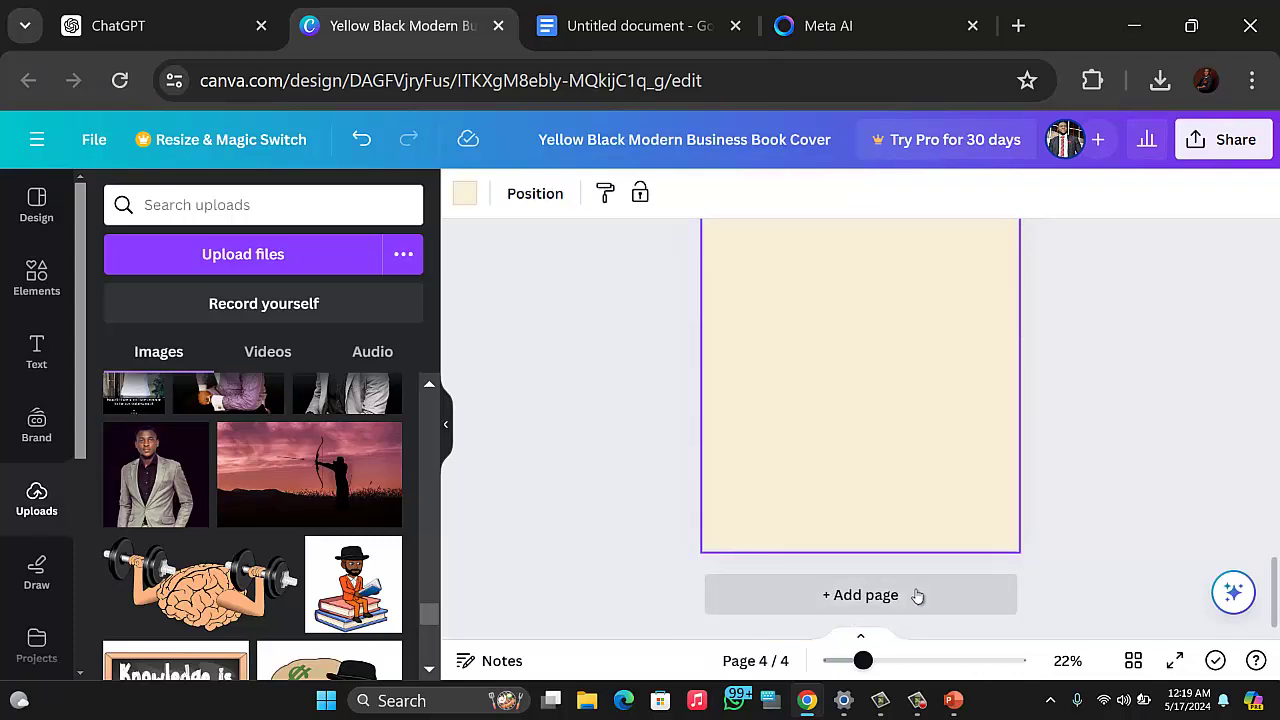
{"action": "key", "text": "ctrl+z"}
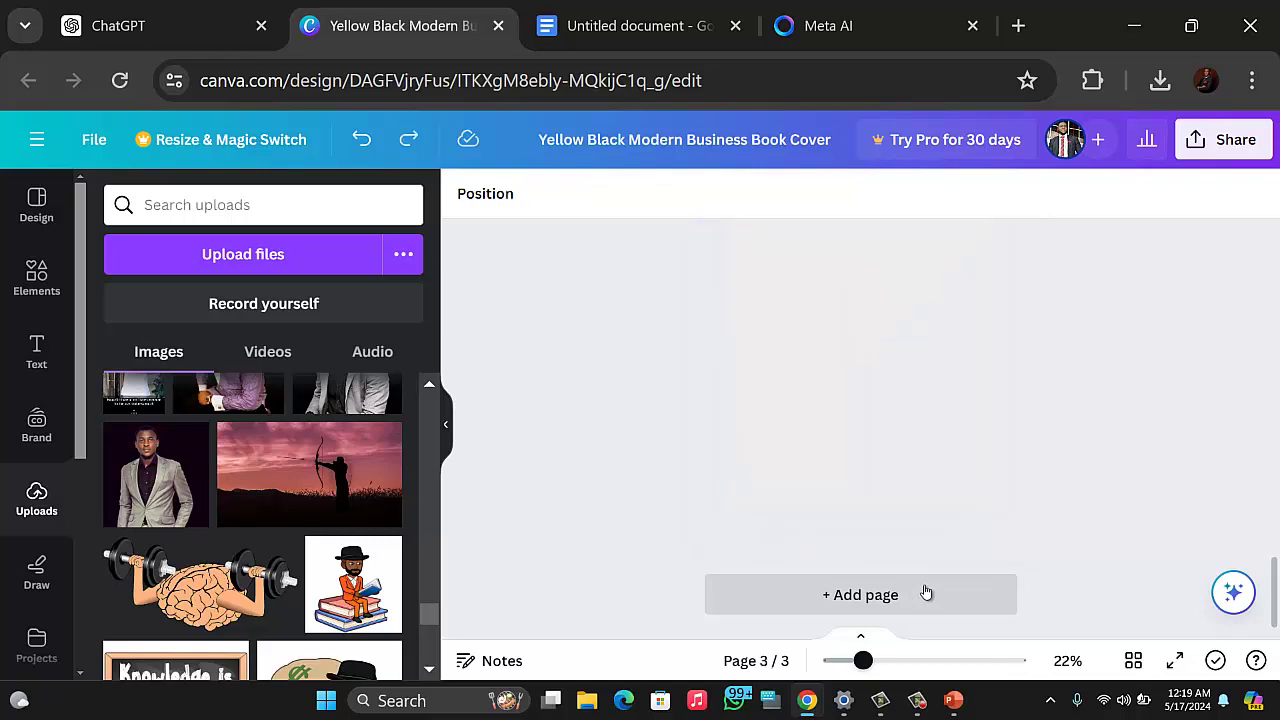
{"action": "scroll", "coordinate": [894, 515], "scroll_direction": "up", "scroll_amount": 2}
{"action": "scroll", "coordinate": [894, 515], "scroll_direction": "up", "scroll_amount": 2}
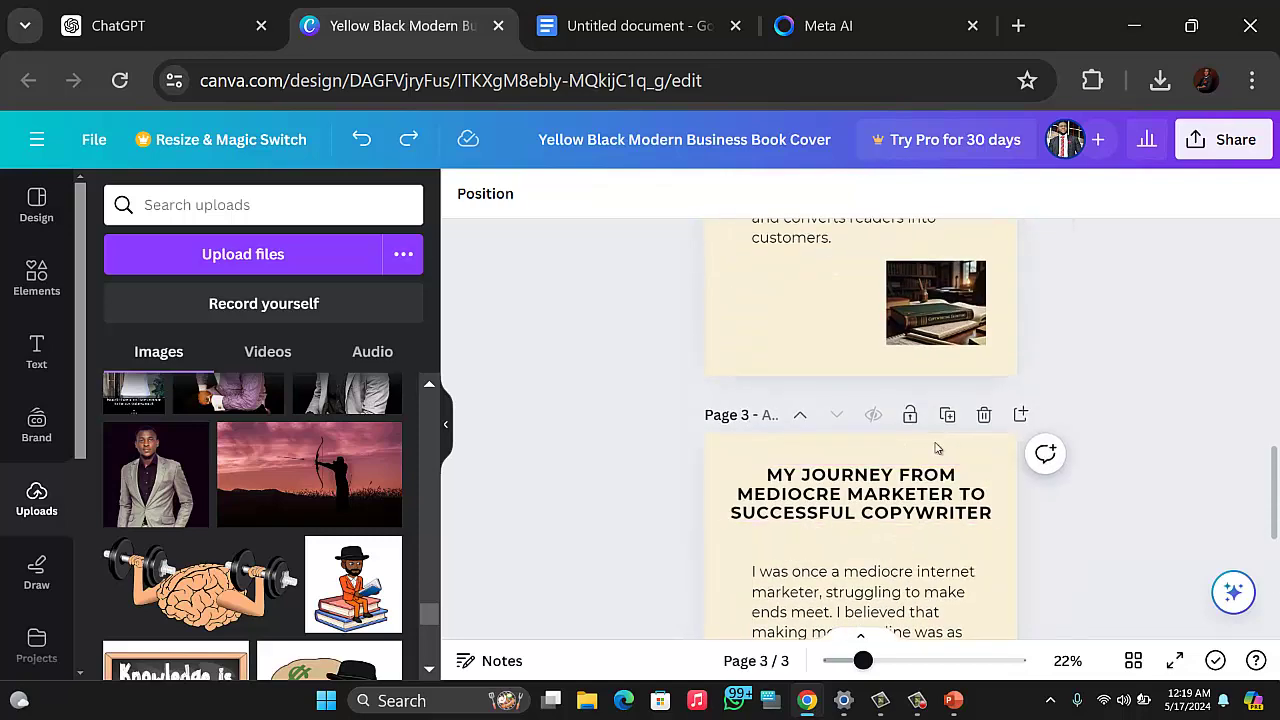
{"action": "left_click", "coordinate": [948, 415]}
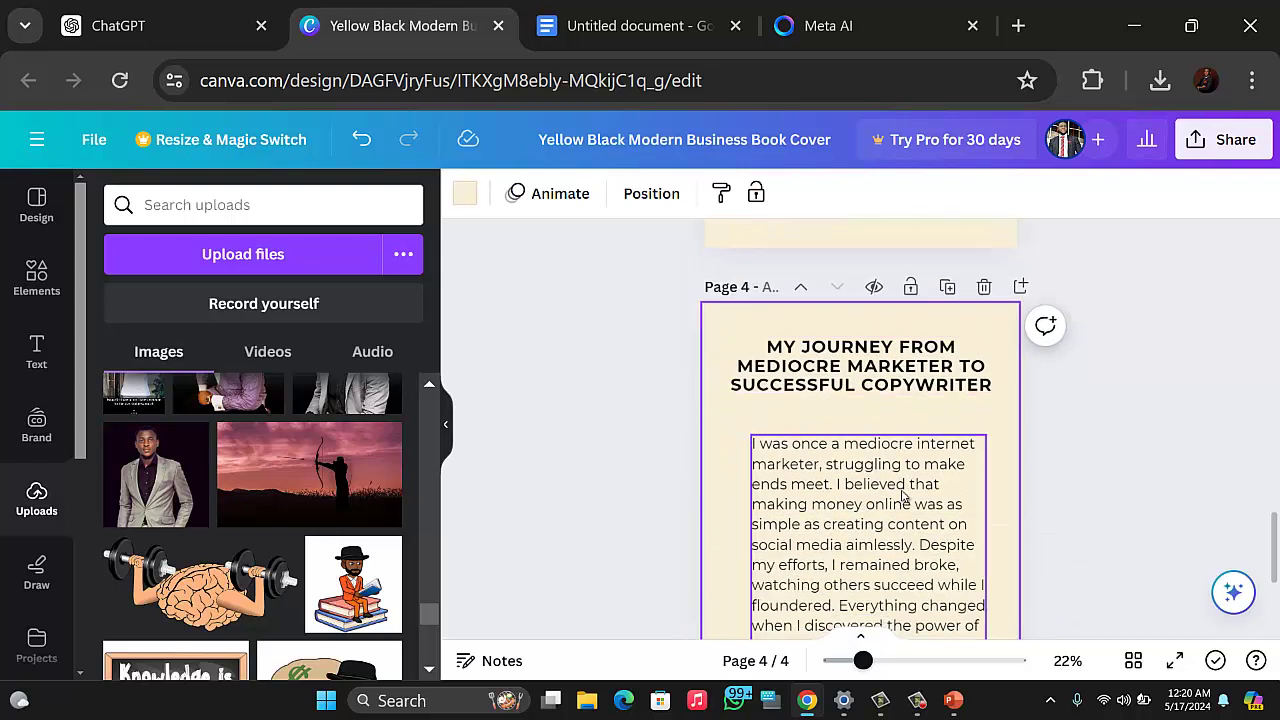
Step: Add "(CONTD)" as a new last line of the page 4 heading
{"action": "left_click", "coordinate": [987, 392]}
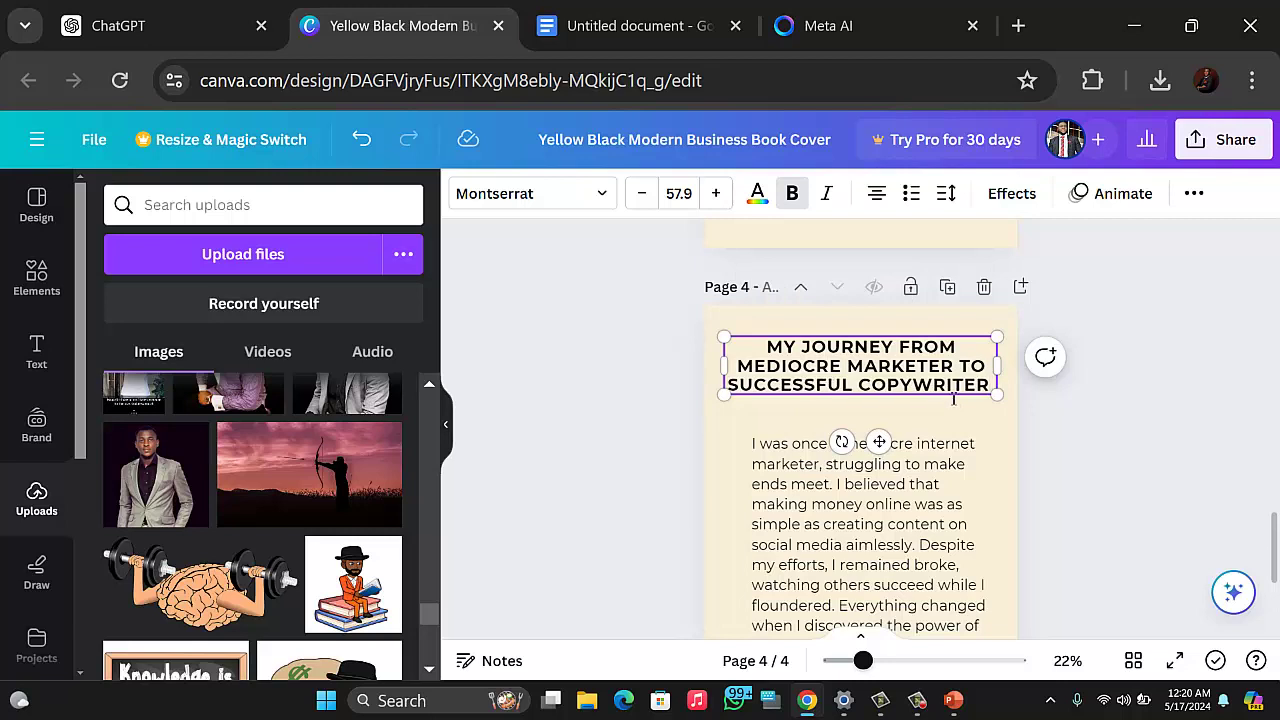
{"action": "left_click", "coordinate": [953, 398]}
{"action": "key", "text": "Return"}
{"action": "type", "text": "(CO"}
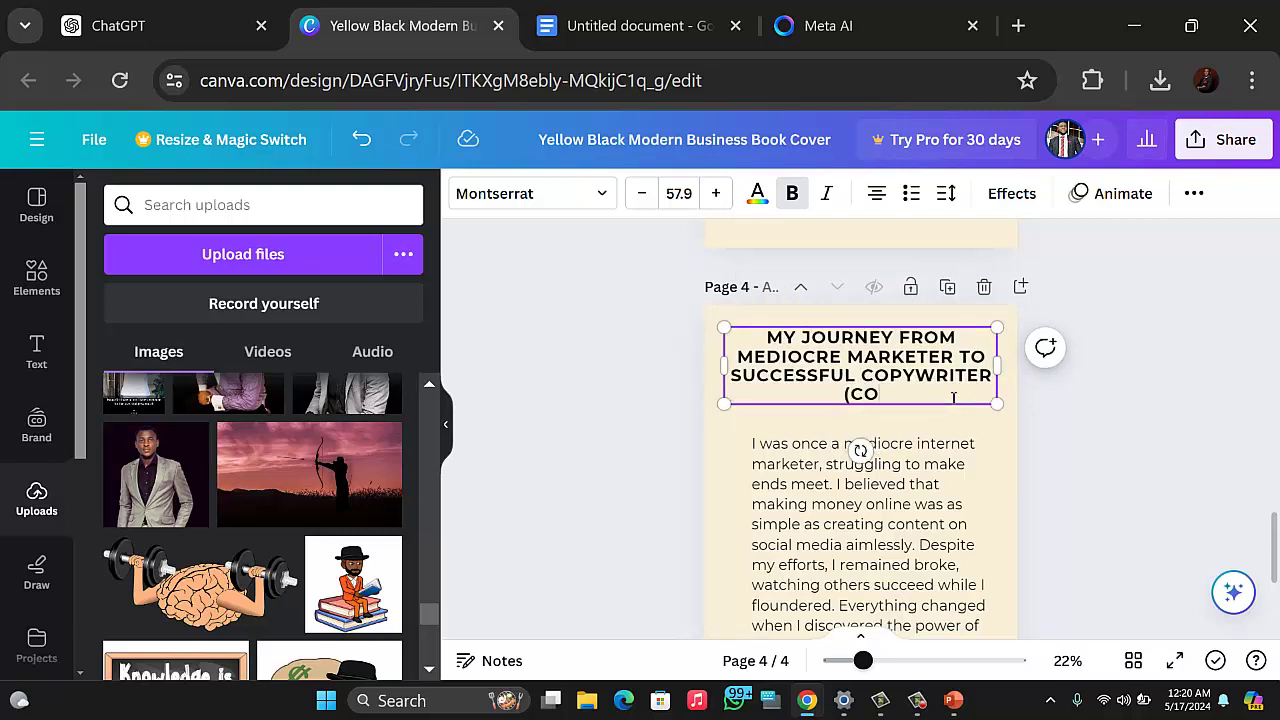
{"action": "type", "text": "NTD)"}
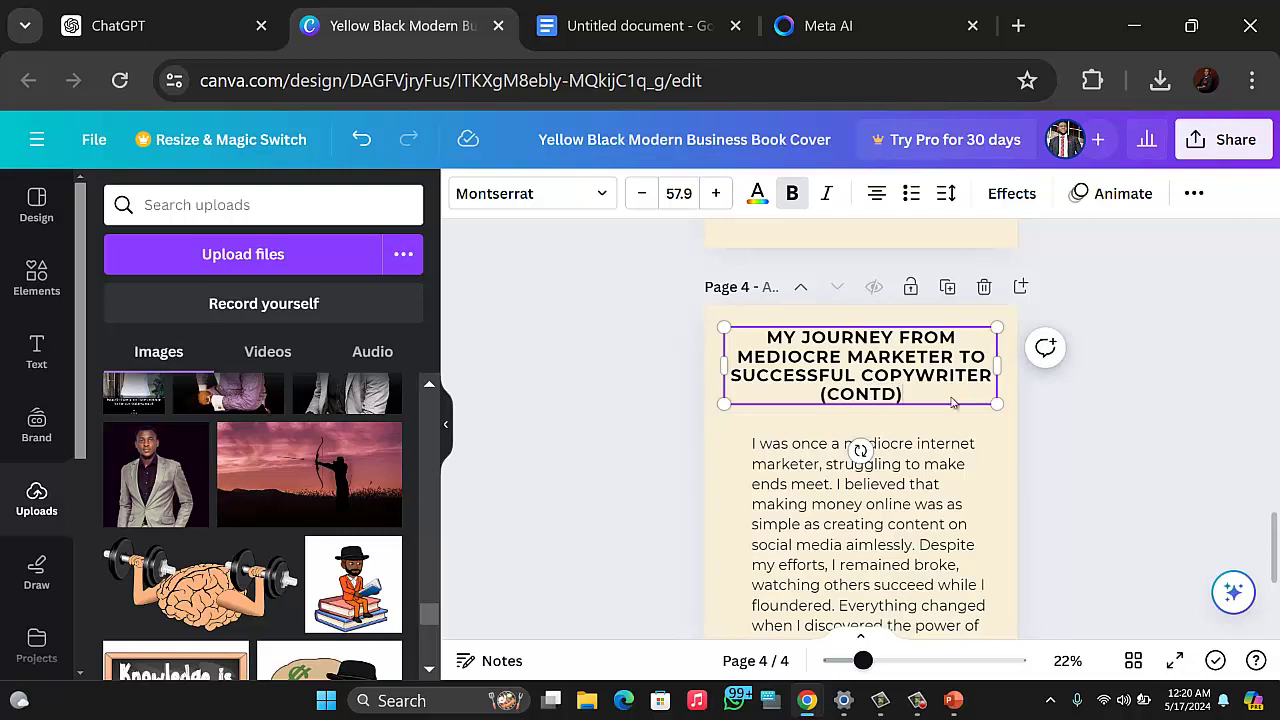
Step: Select the page 4 body text, switch to Google Docs and copy the paragraph beginning "By learning how to craft messages"
{"action": "left_click", "coordinate": [860, 549]}
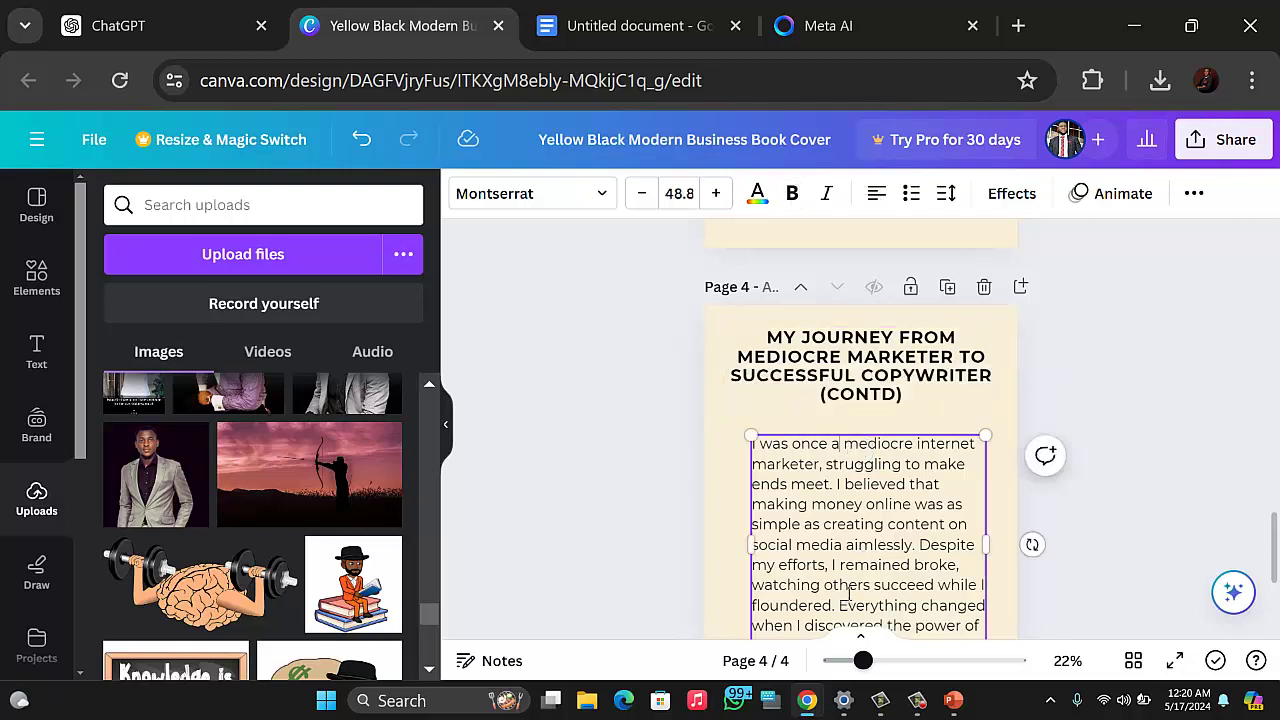
{"action": "triple_click", "coordinate": [848, 594]}
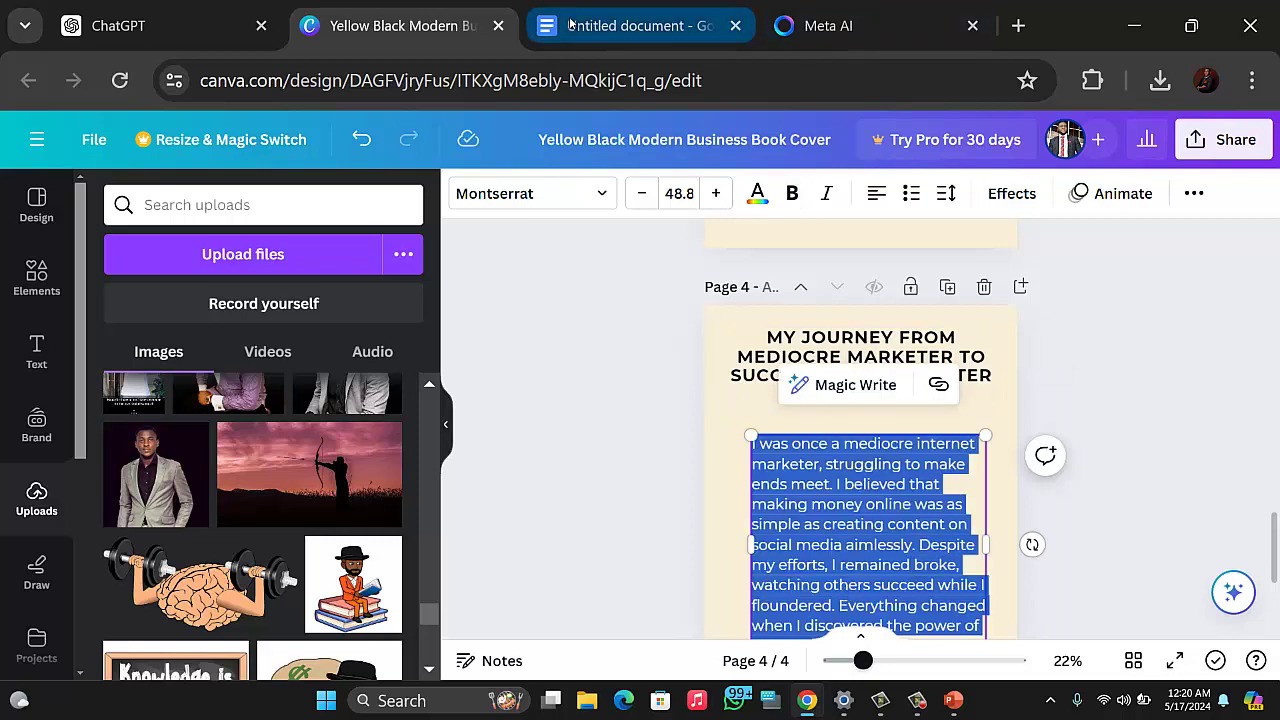
{"action": "left_click", "coordinate": [581, 30]}
{"action": "scroll", "coordinate": [331, 476], "scroll_direction": "down", "scroll_amount": 2}
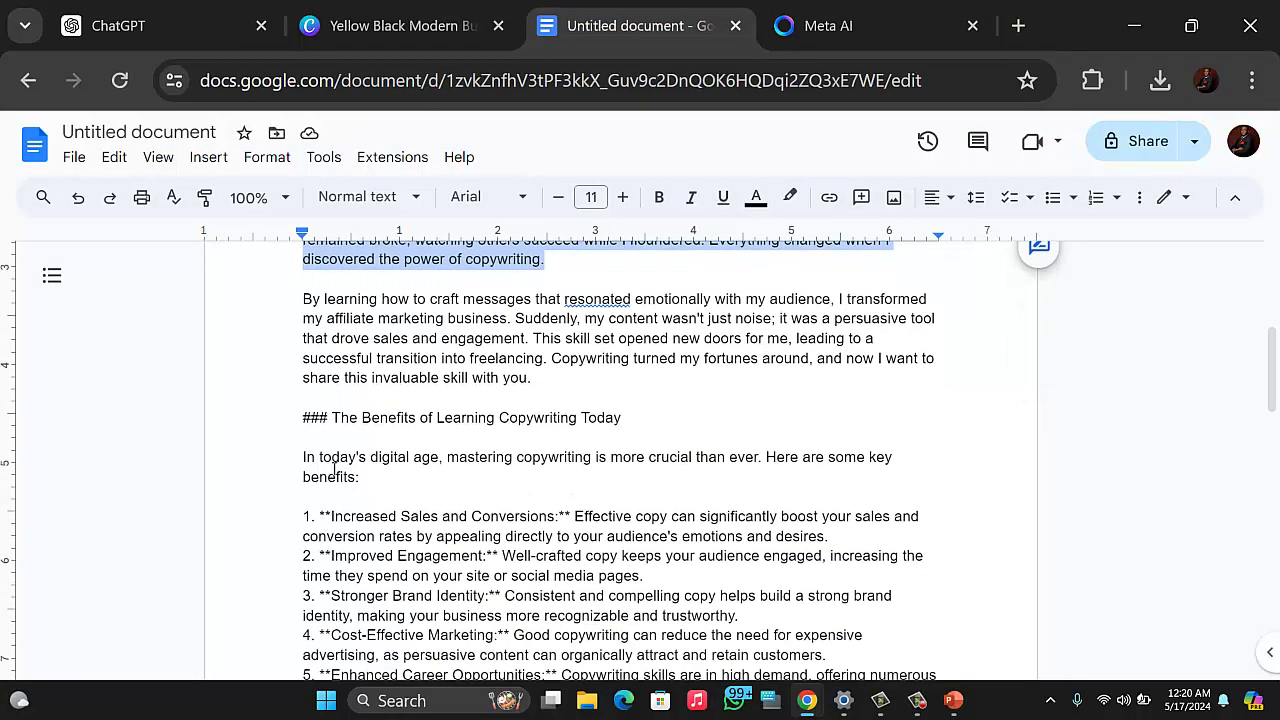
{"action": "left_click_drag", "start_coordinate": [296, 299], "coordinate": [532, 390]}
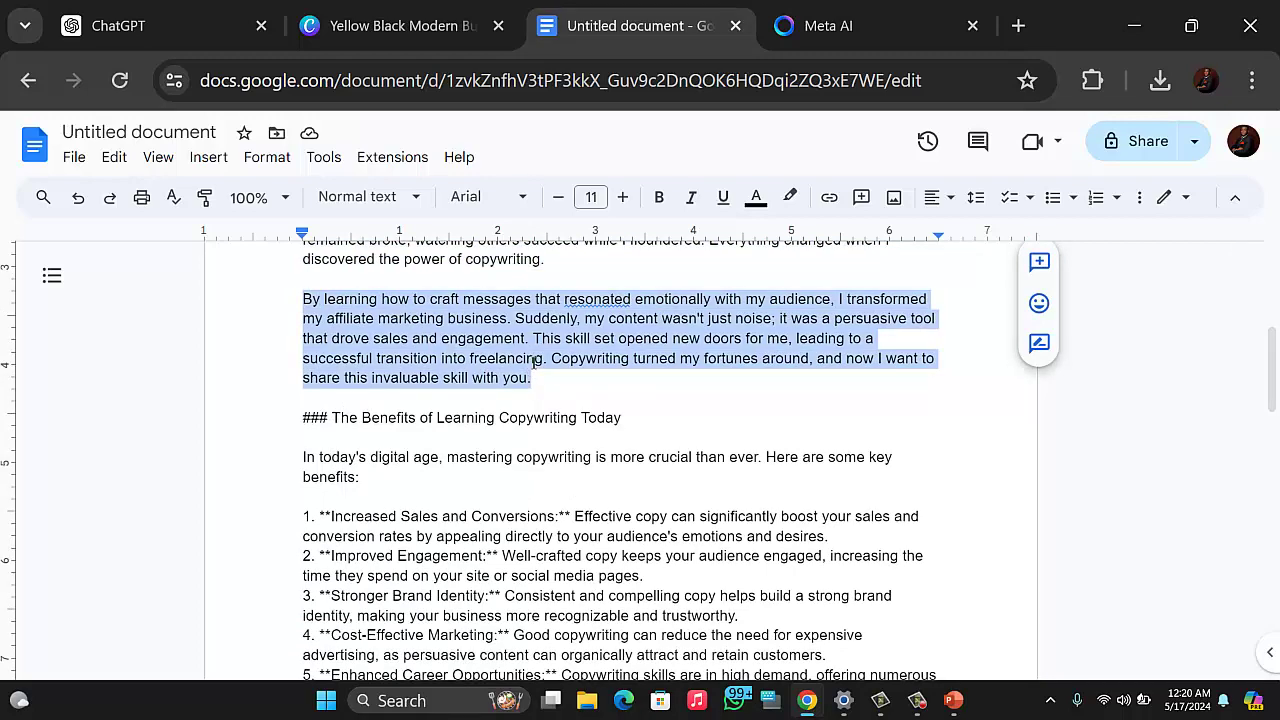
{"action": "right_click", "coordinate": [534, 362]}
{"action": "left_click", "coordinate": [570, 251]}
Step: Return to Canva and replace the entire page 4 body text with the copied paragraph
{"action": "left_click", "coordinate": [400, 26]}
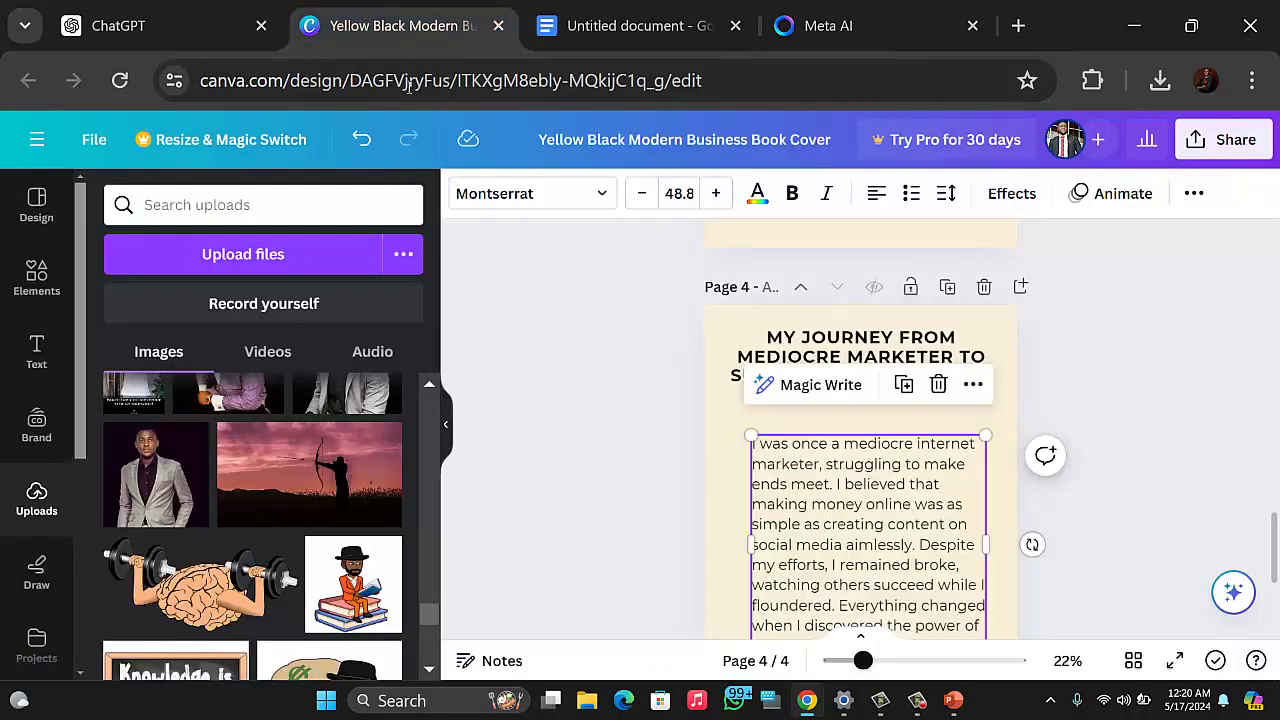
{"action": "left_click", "coordinate": [881, 537]}
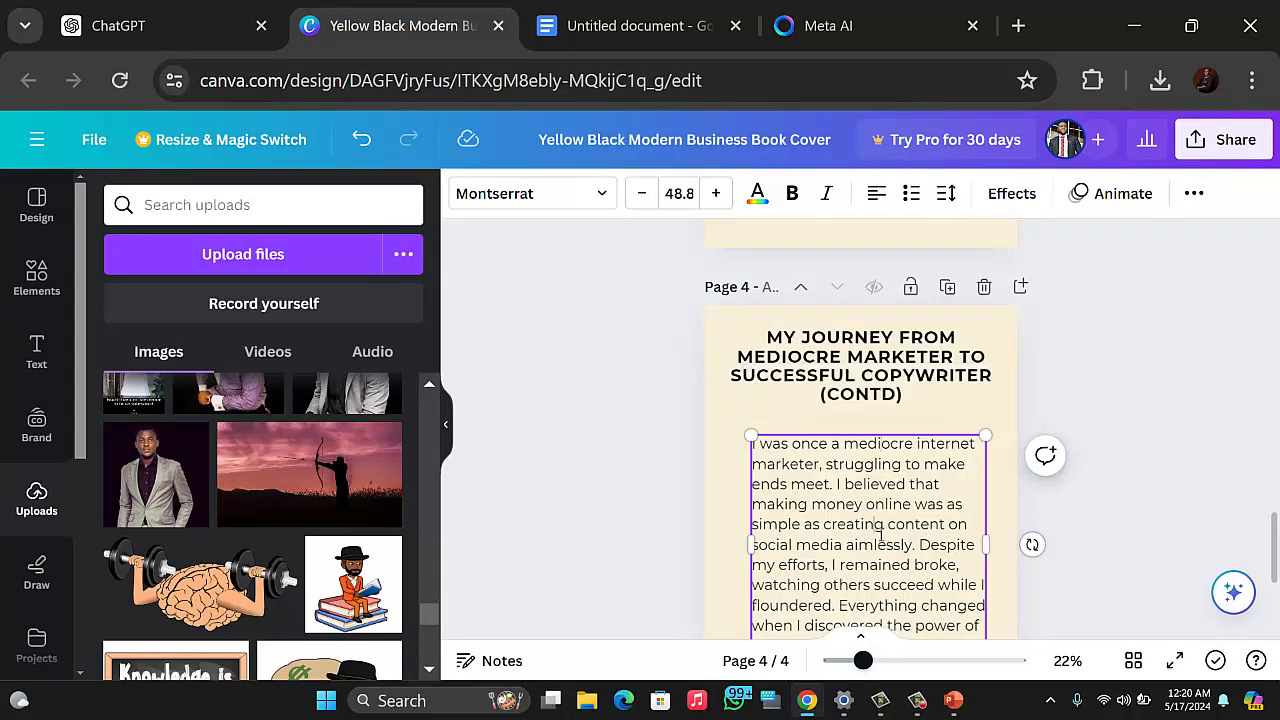
{"action": "key", "text": "ctrl+a"}
{"action": "key", "text": "ctrl+v"}
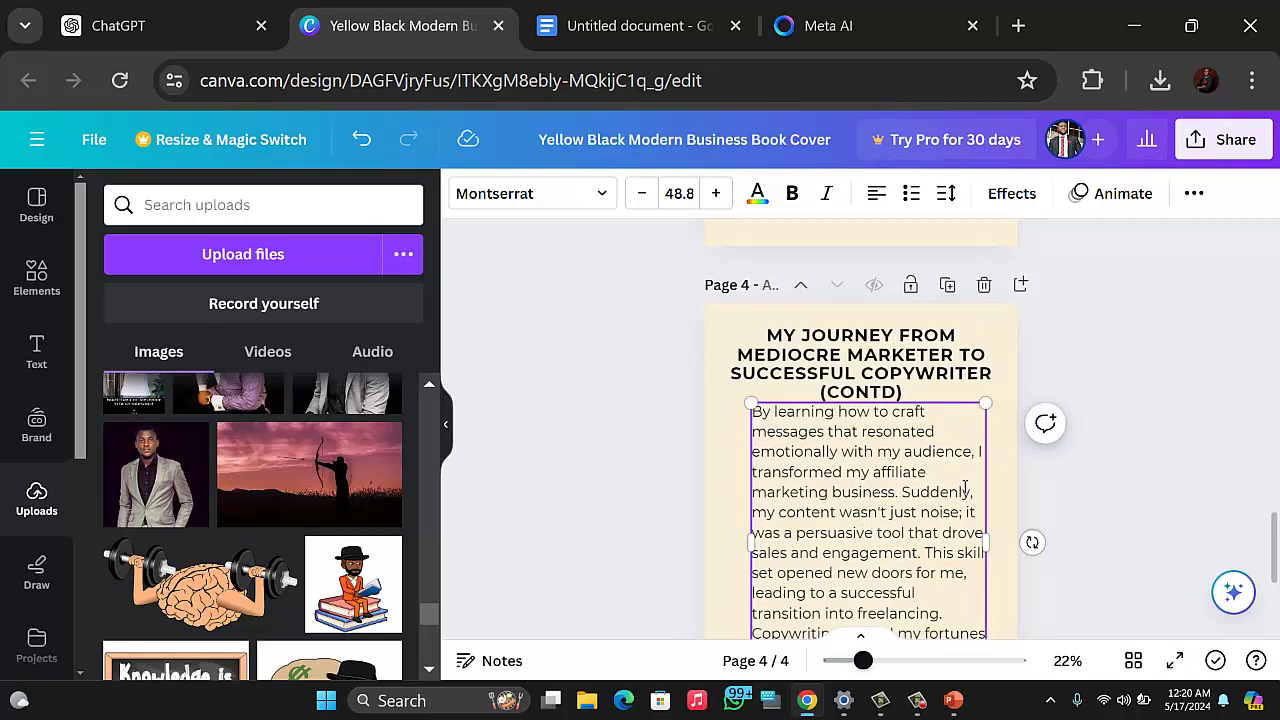
Step: Hide the uploads list and move the page 4 photo slightly down so it clears the body text
{"action": "scroll", "coordinate": [880, 460], "scroll_direction": "down", "scroll_amount": 3}
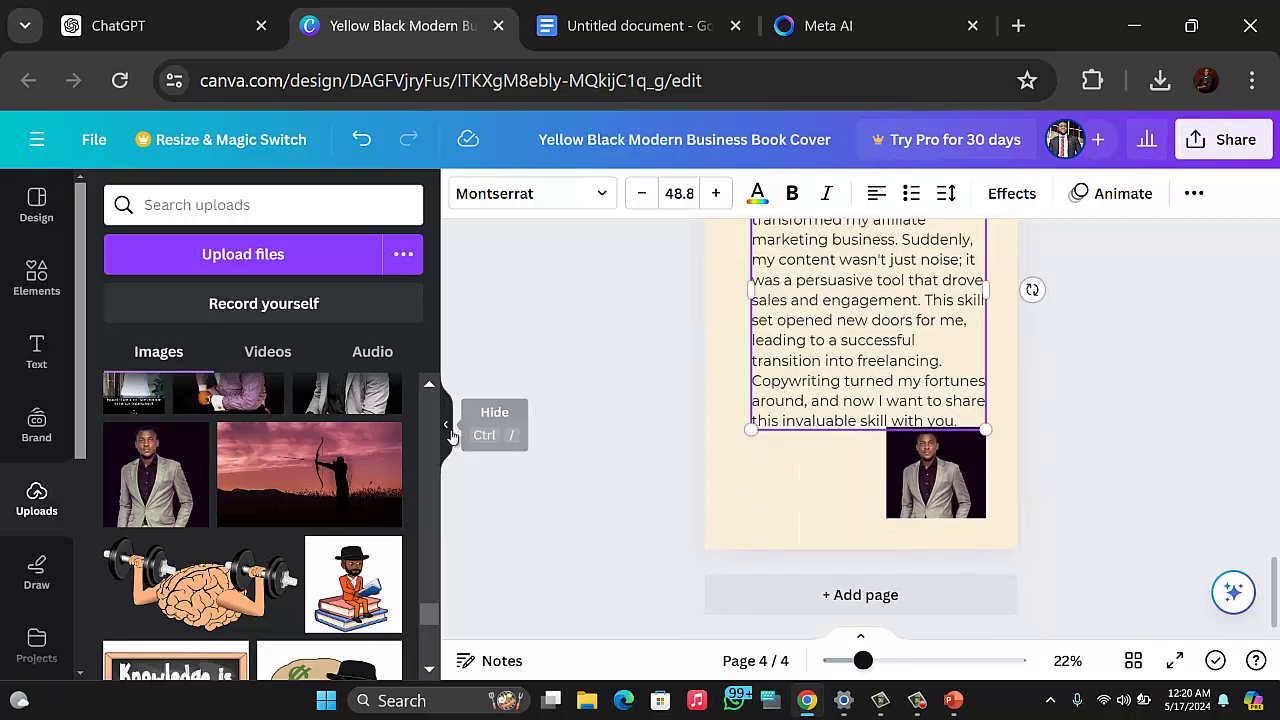
{"action": "left_click", "coordinate": [451, 436]}
{"action": "scroll", "coordinate": [657, 457], "scroll_direction": "up", "scroll_amount": 3}
{"action": "scroll", "coordinate": [659, 456], "scroll_direction": "down", "scroll_amount": 3}
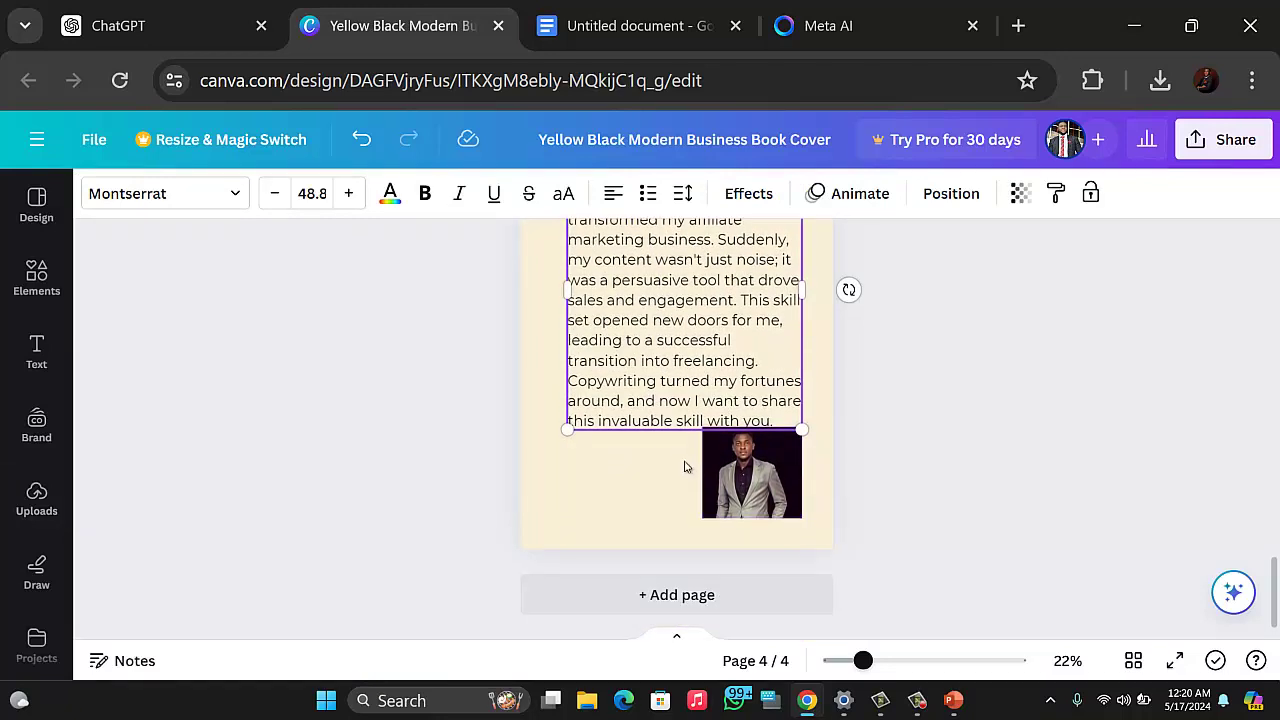
{"action": "left_click_drag", "start_coordinate": [716, 488], "coordinate": [720, 503]}
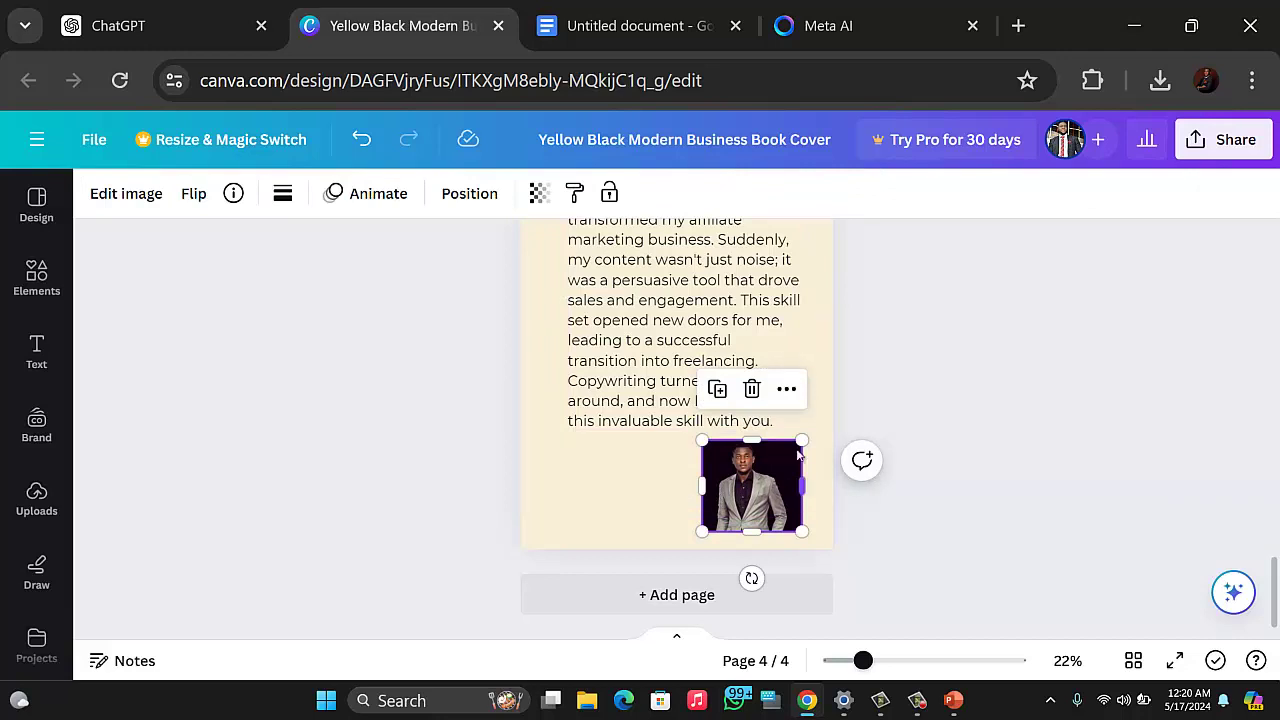
{"action": "left_click", "coordinate": [968, 475]}
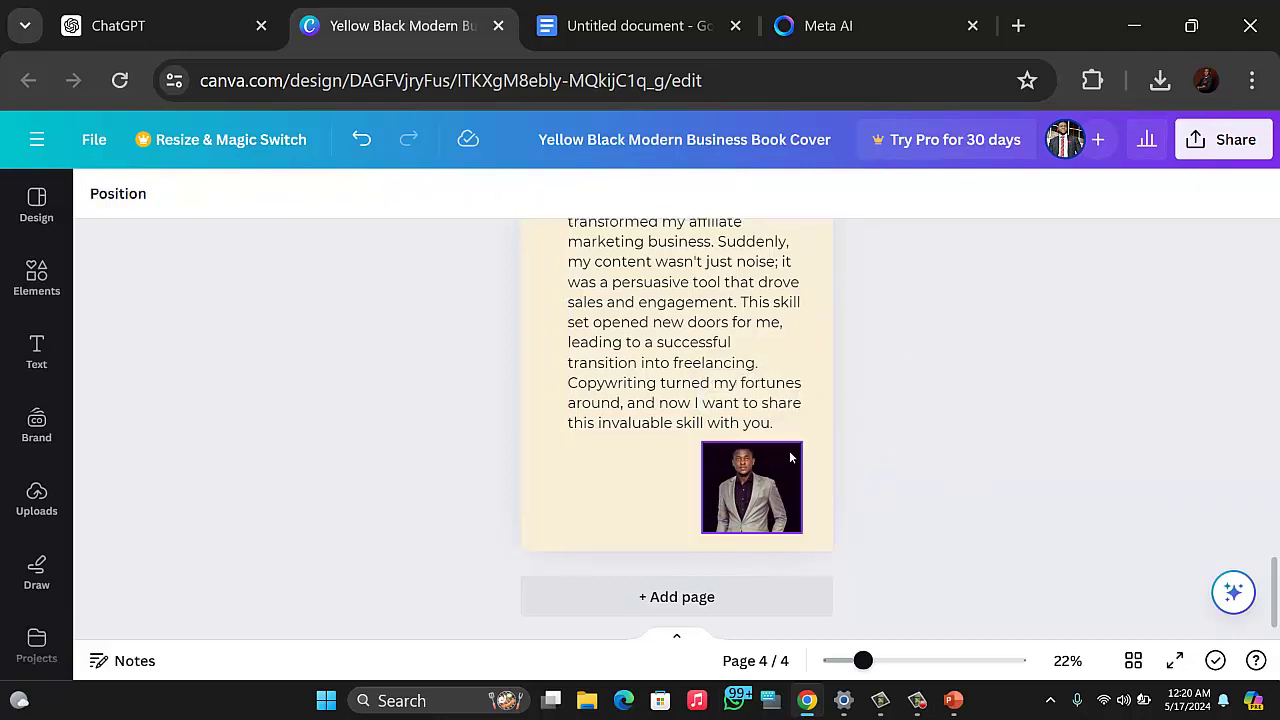
{"action": "scroll", "coordinate": [789, 450], "scroll_direction": "up", "scroll_amount": 2}
{"action": "scroll", "coordinate": [794, 578], "scroll_direction": "down", "scroll_amount": 2}
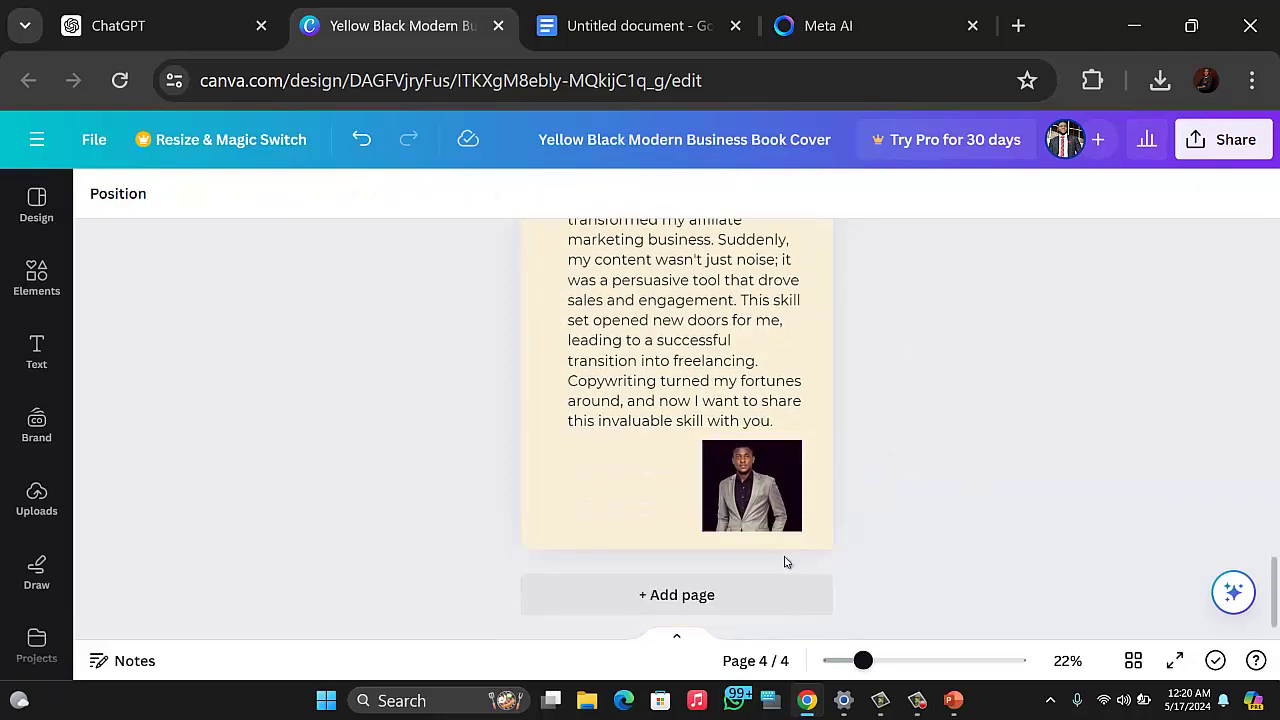
{"action": "left_click", "coordinate": [779, 513]}
{"action": "left_click_drag", "start_coordinate": [779, 513], "coordinate": [779, 517]}
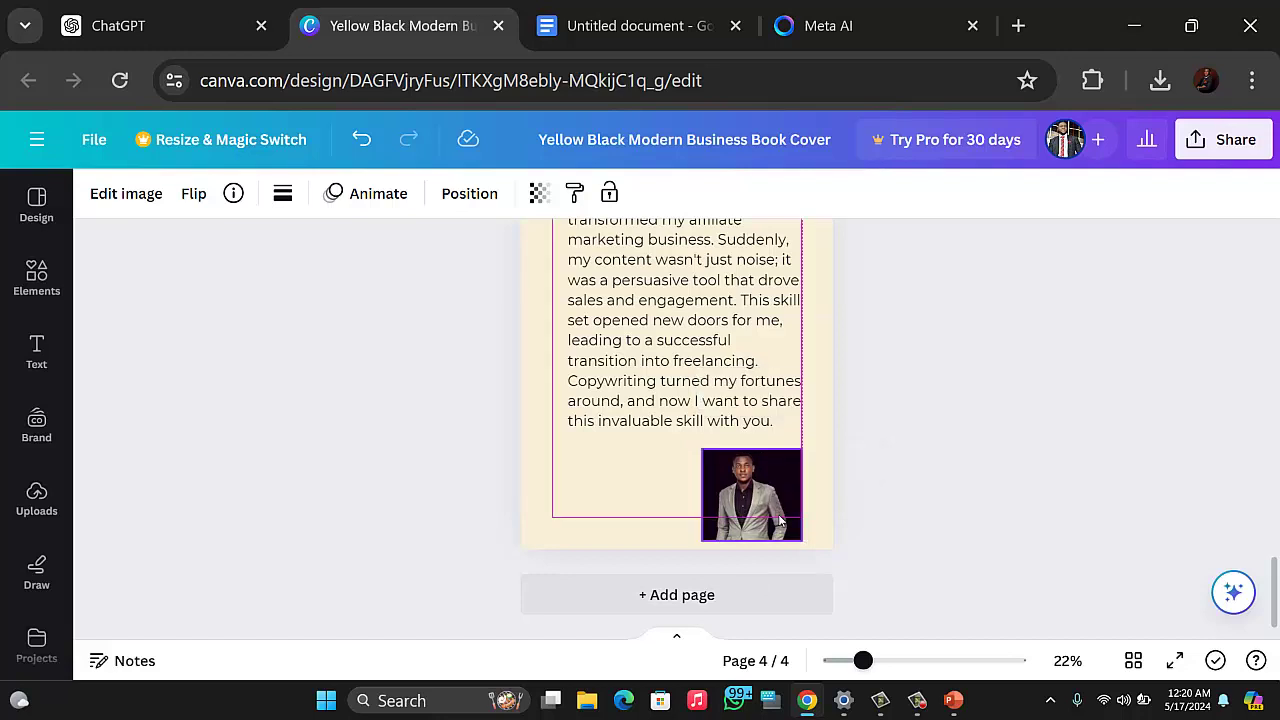
Step: Move the page 4 body text slightly down from the heading and check the spacing
{"action": "left_click", "coordinate": [686, 400]}
{"action": "left_click", "coordinate": [688, 410]}
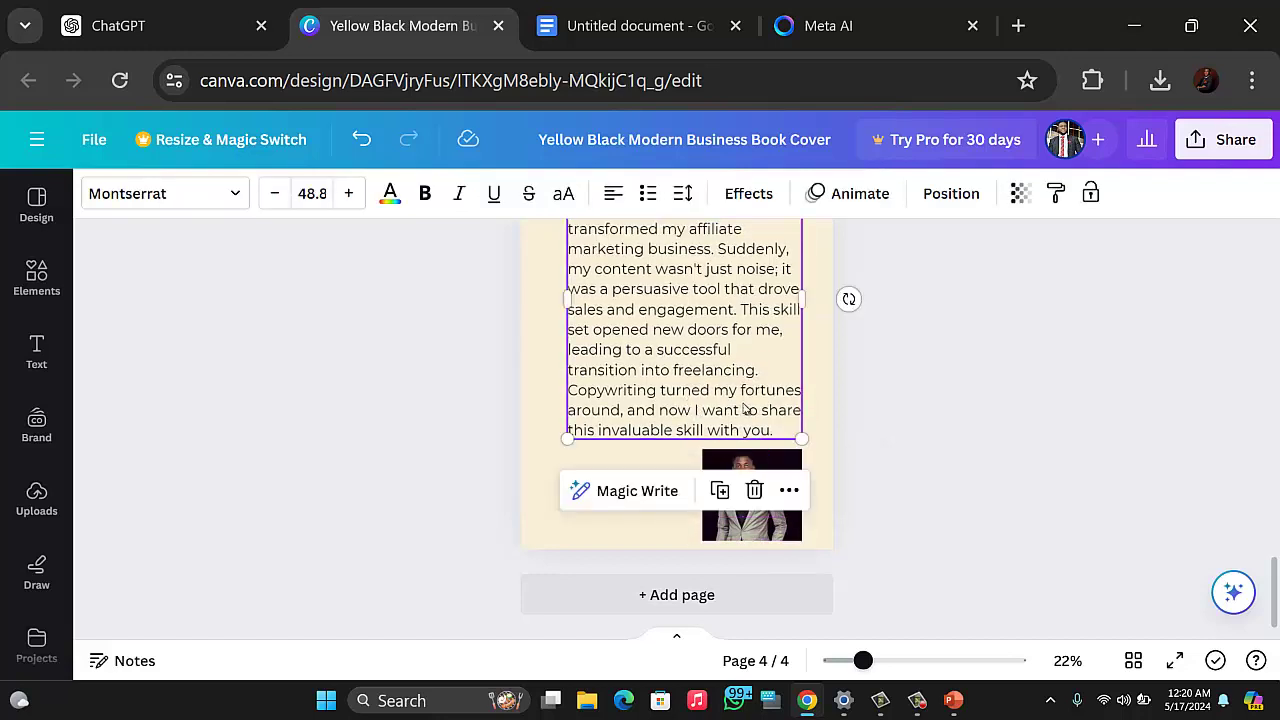
{"action": "left_click", "coordinate": [869, 389]}
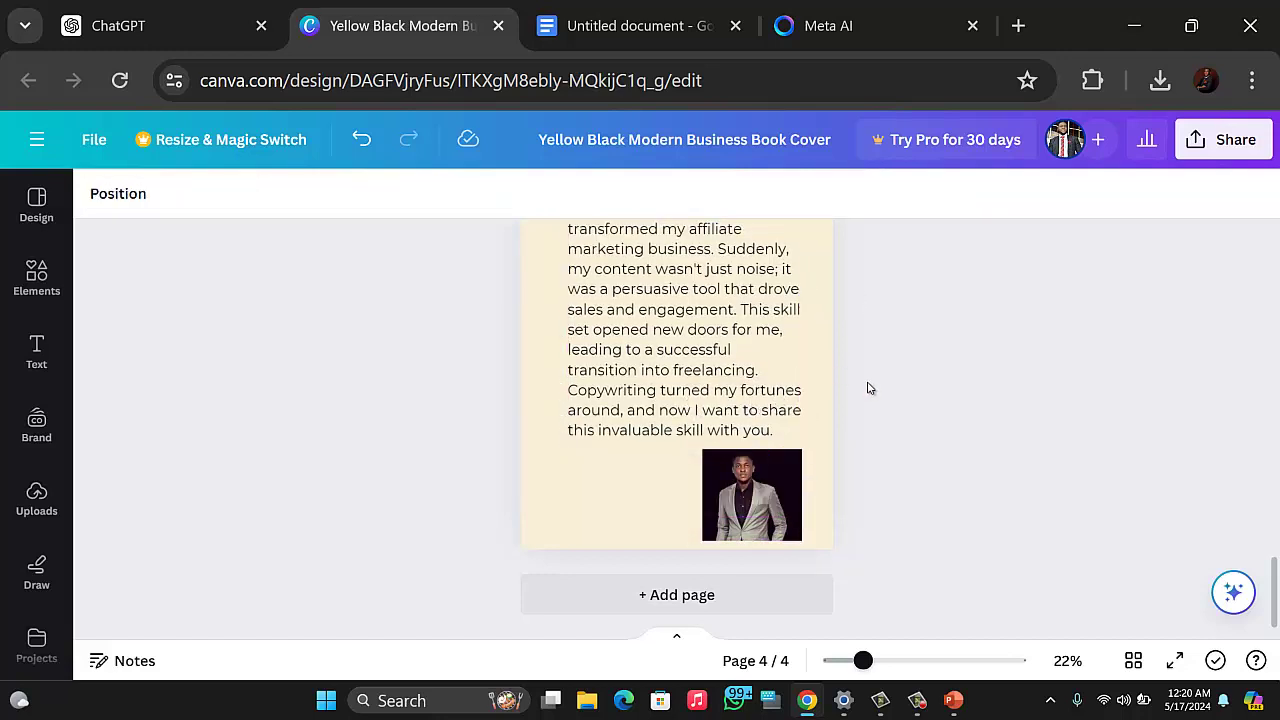
{"action": "scroll", "coordinate": [868, 389], "scroll_direction": "up", "scroll_amount": 3}
{"action": "scroll", "coordinate": [866, 389], "scroll_direction": "down", "scroll_amount": 5}
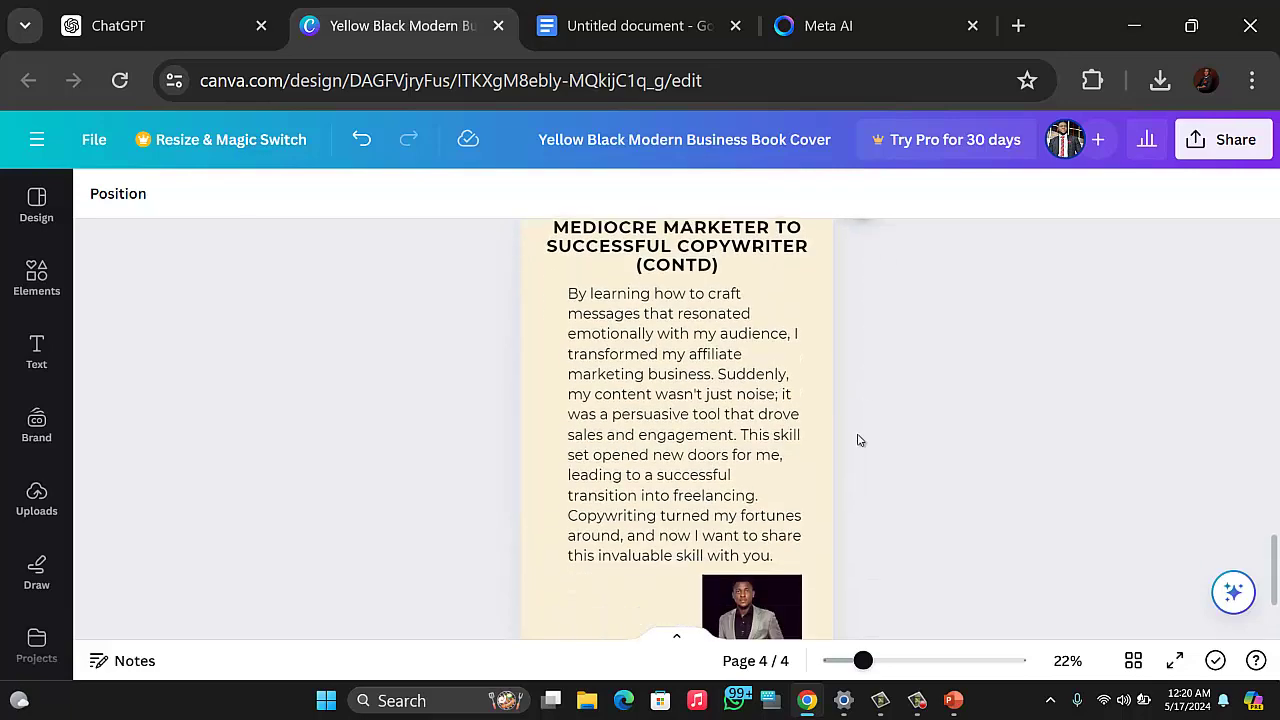
Step: Browse the uploaded images and add the portrait in a dark suit with a red pocket square on a brown background to page 4
{"action": "left_click", "coordinate": [775, 519]}
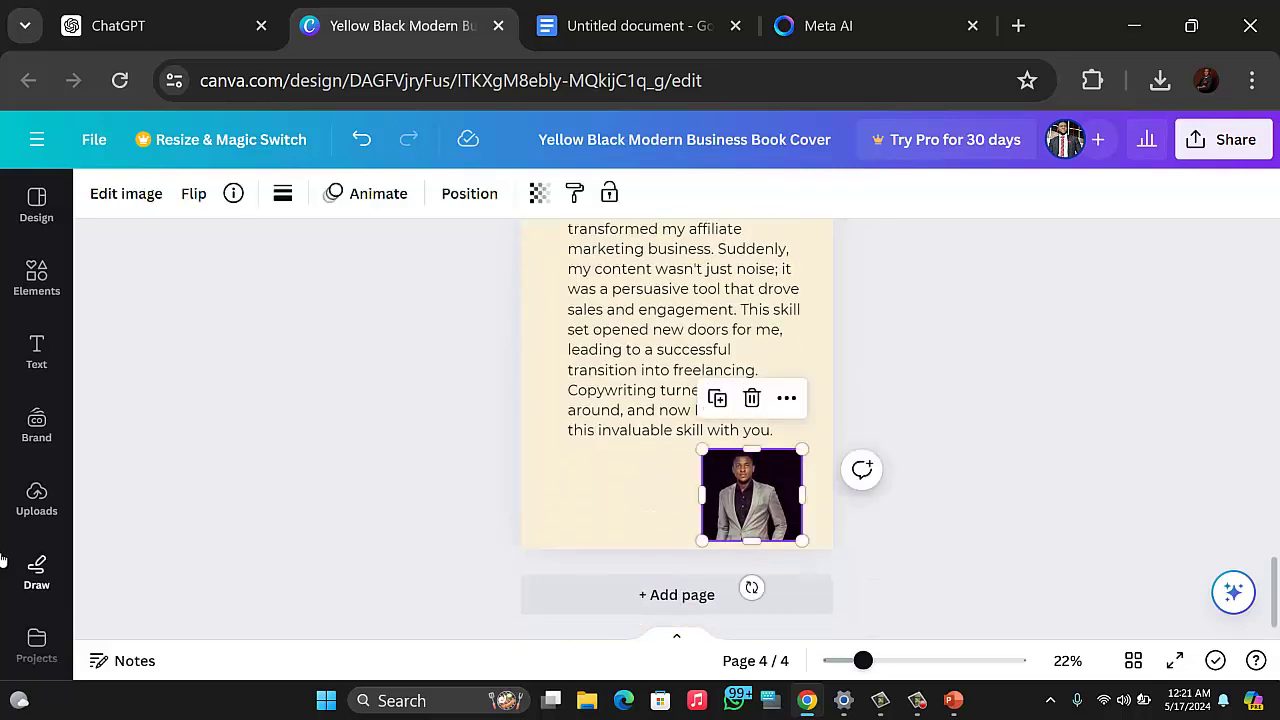
{"action": "left_click", "coordinate": [33, 522]}
{"action": "scroll", "coordinate": [130, 515], "scroll_direction": "down", "scroll_amount": 5}
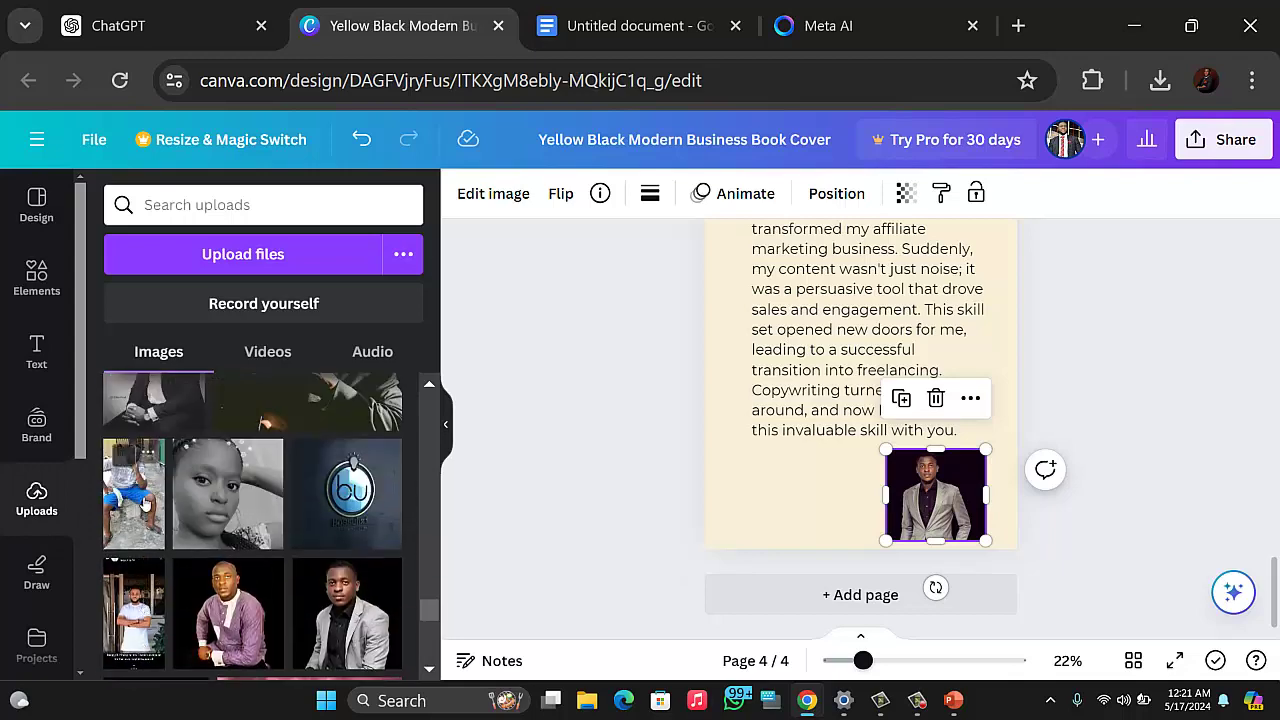
{"action": "scroll", "coordinate": [143, 505], "scroll_direction": "down", "scroll_amount": 5}
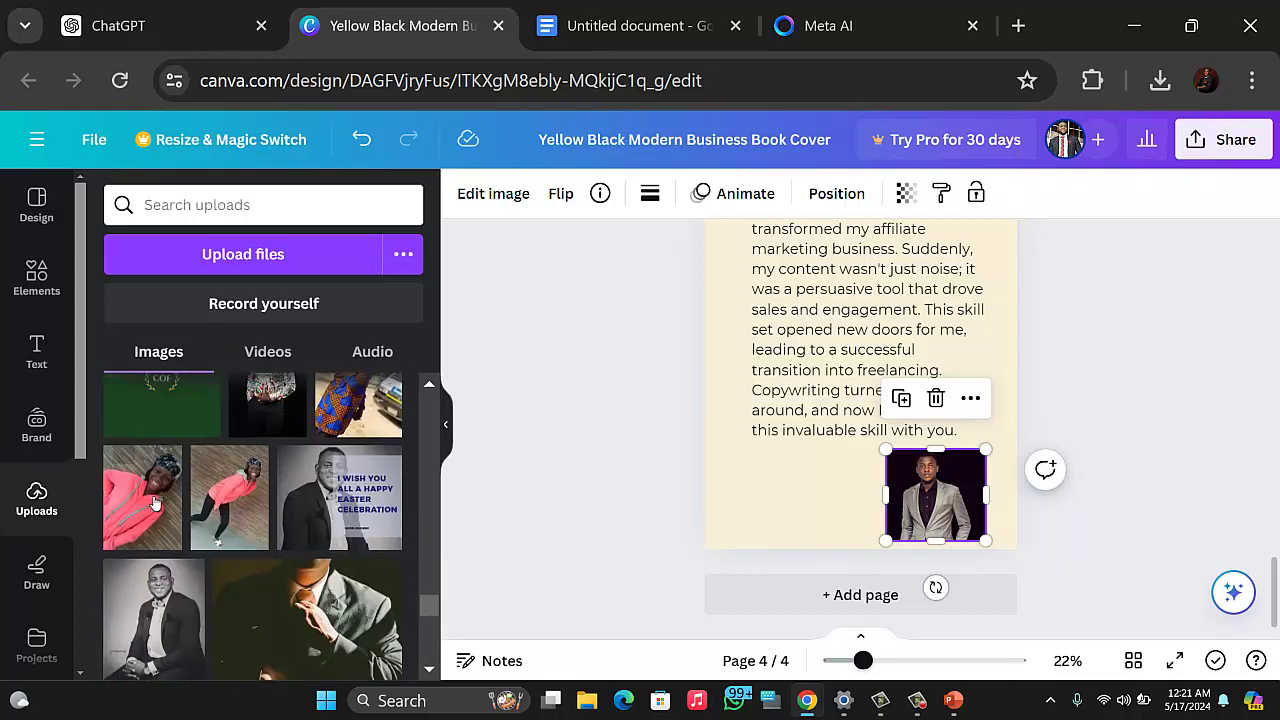
{"action": "scroll", "coordinate": [203, 563], "scroll_direction": "down", "scroll_amount": 2}
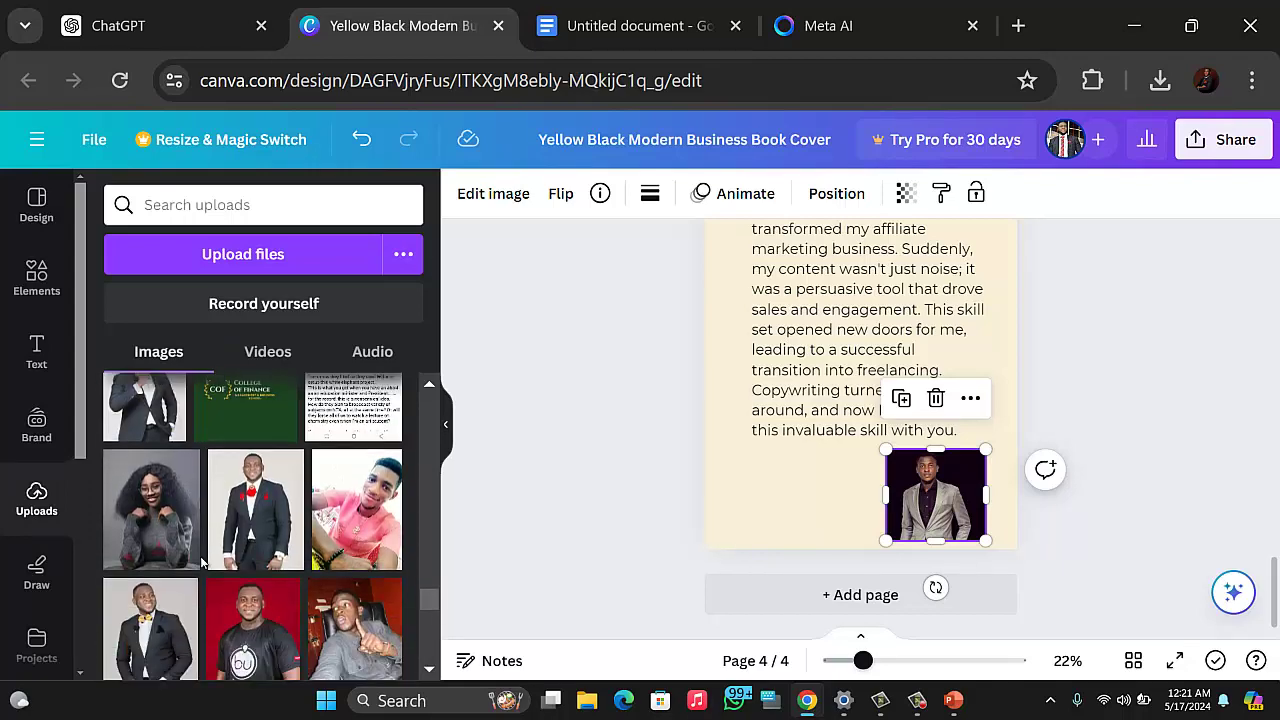
{"action": "scroll", "coordinate": [201, 575], "scroll_direction": "up", "scroll_amount": 5}
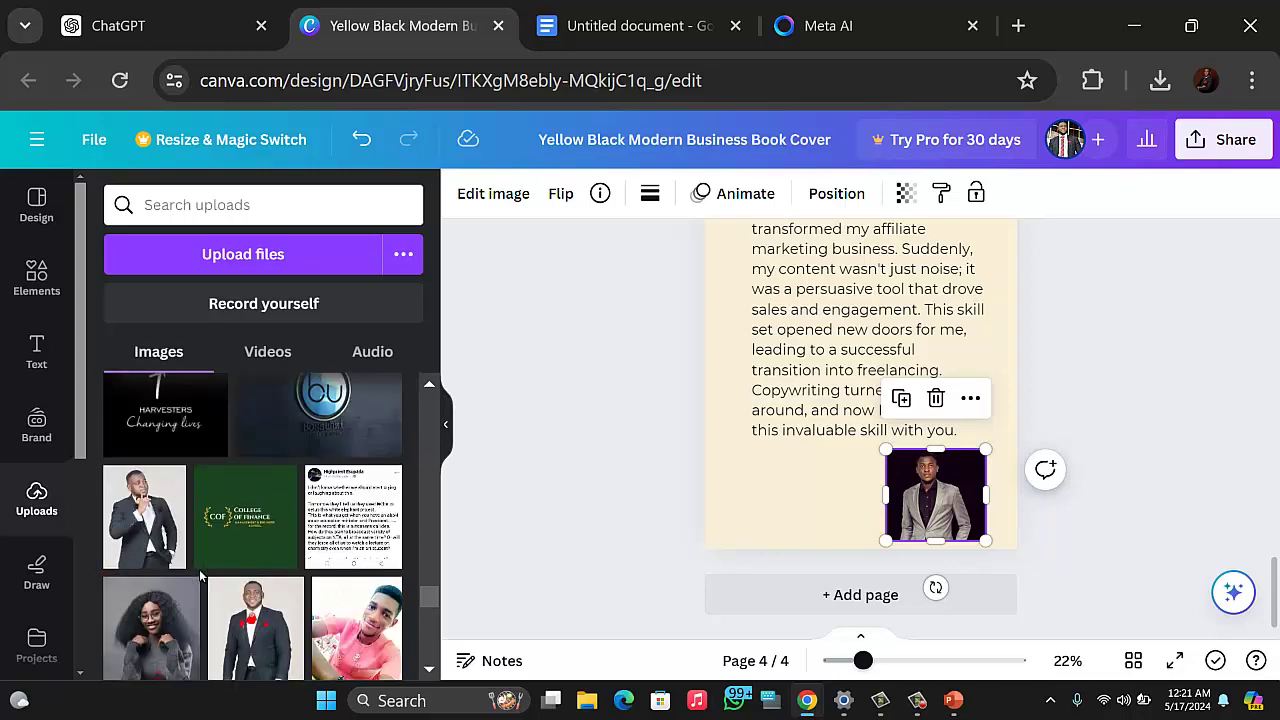
{"action": "scroll", "coordinate": [200, 567], "scroll_direction": "up", "scroll_amount": 3}
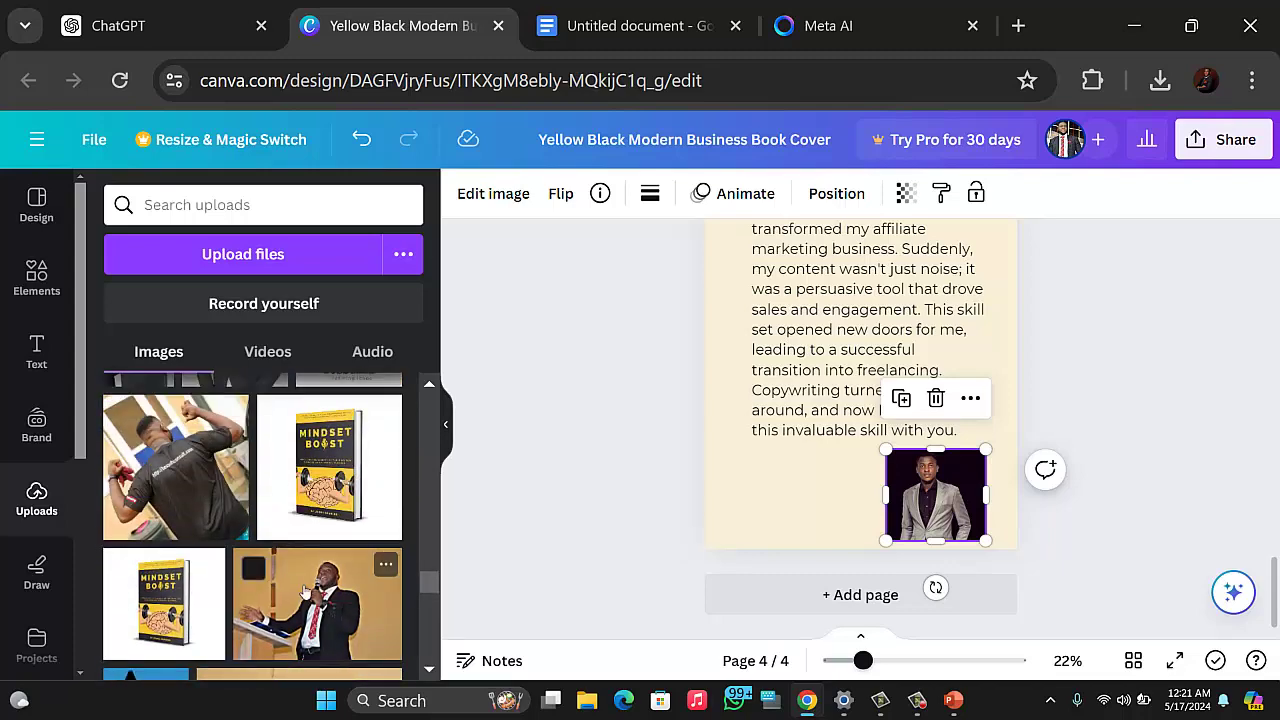
{"action": "scroll", "coordinate": [322, 578], "scroll_direction": "up", "scroll_amount": 3}
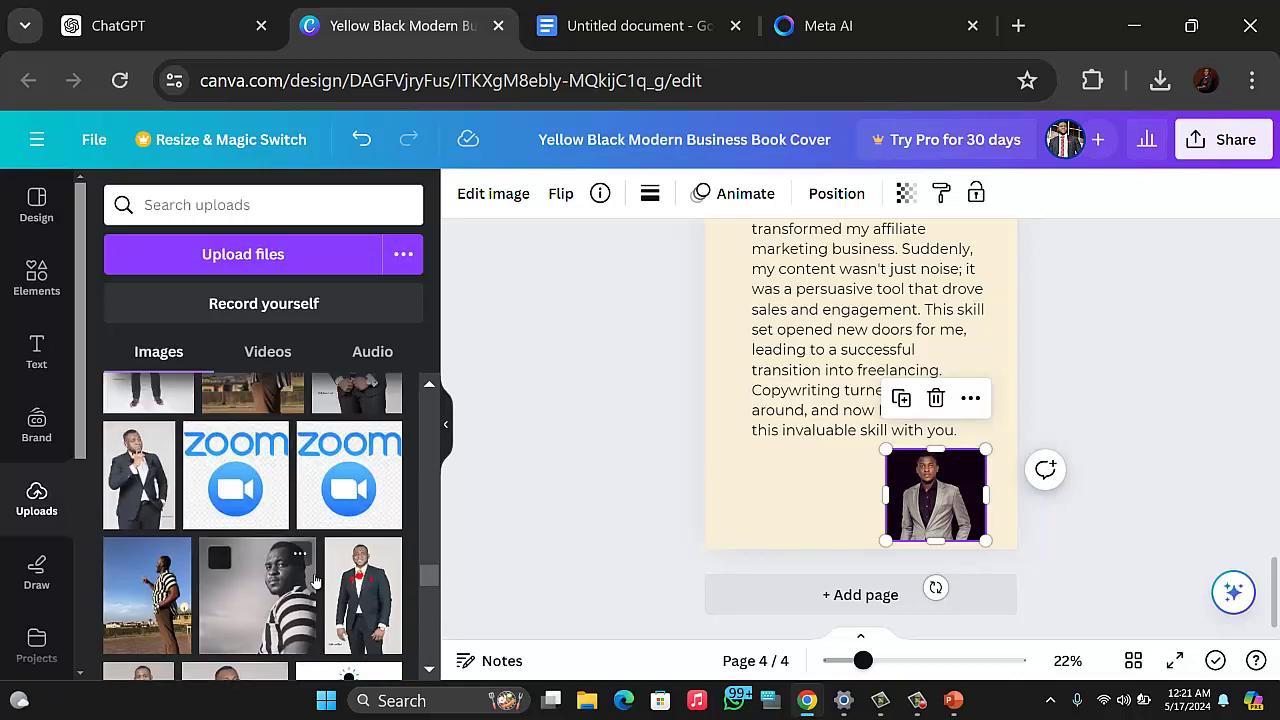
{"action": "scroll", "coordinate": [314, 580], "scroll_direction": "up", "scroll_amount": 5}
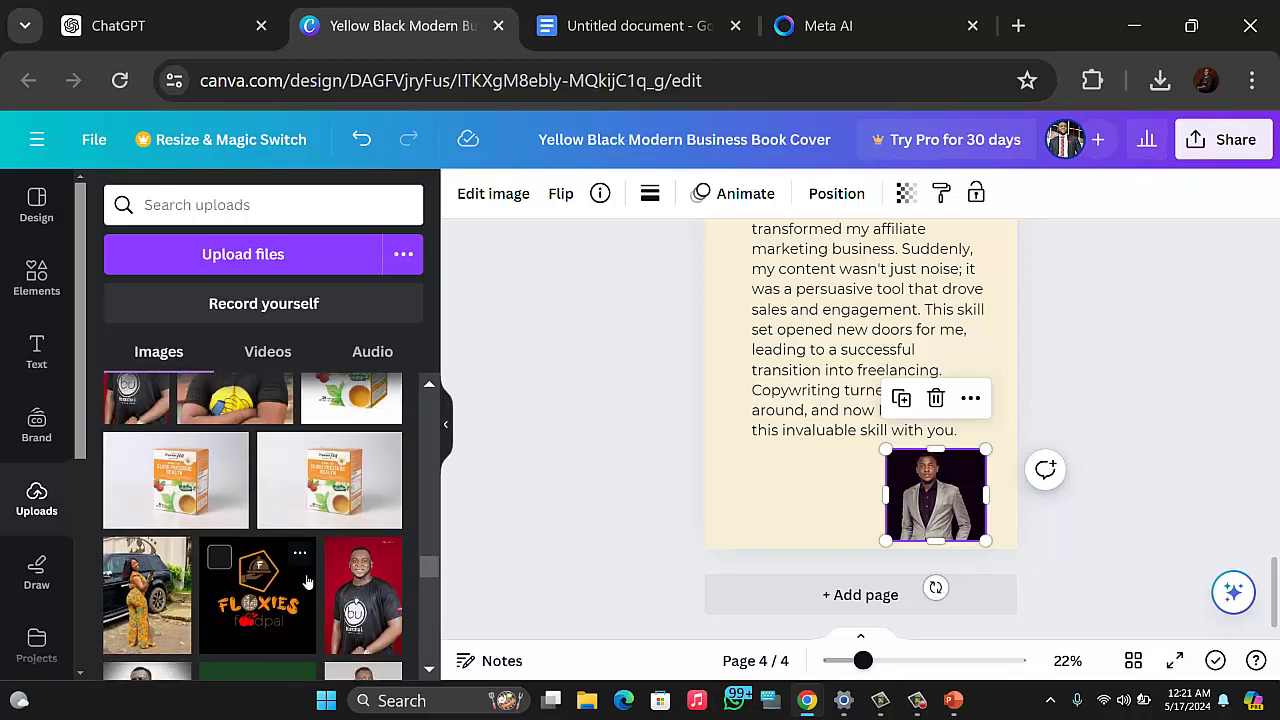
{"action": "scroll", "coordinate": [307, 582], "scroll_direction": "up", "scroll_amount": 6}
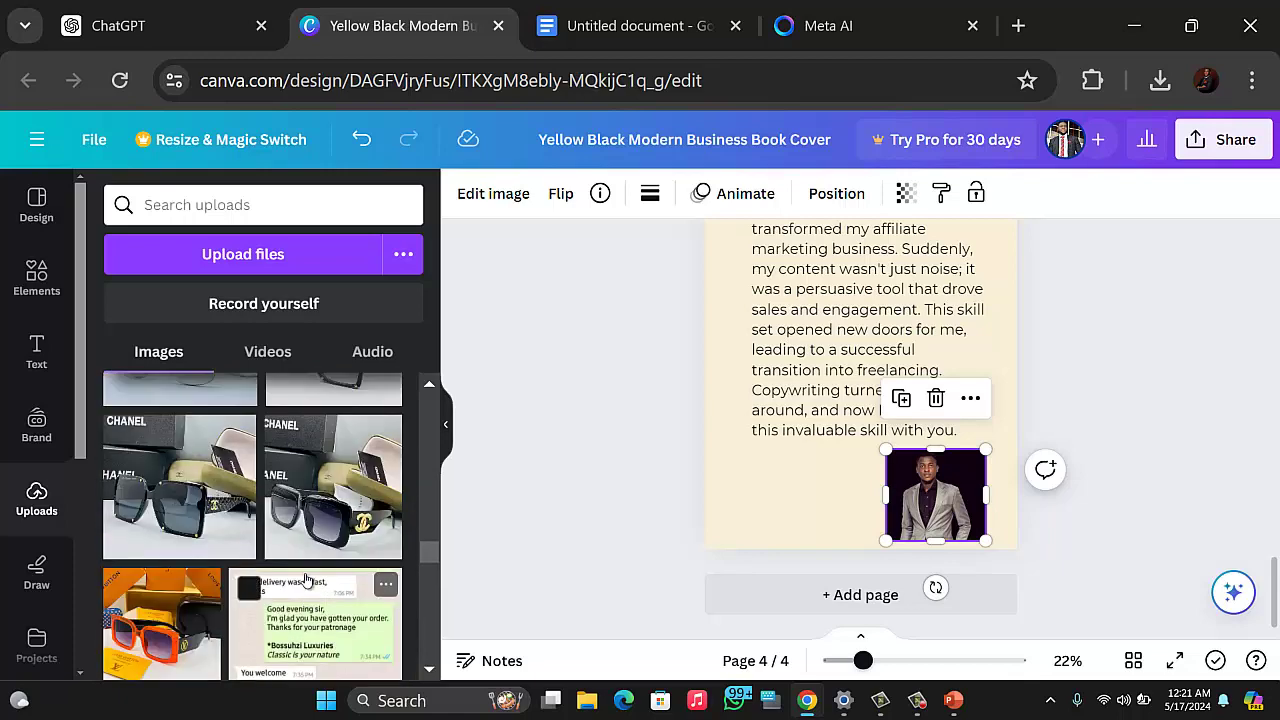
{"action": "scroll", "coordinate": [307, 580], "scroll_direction": "up", "scroll_amount": 6}
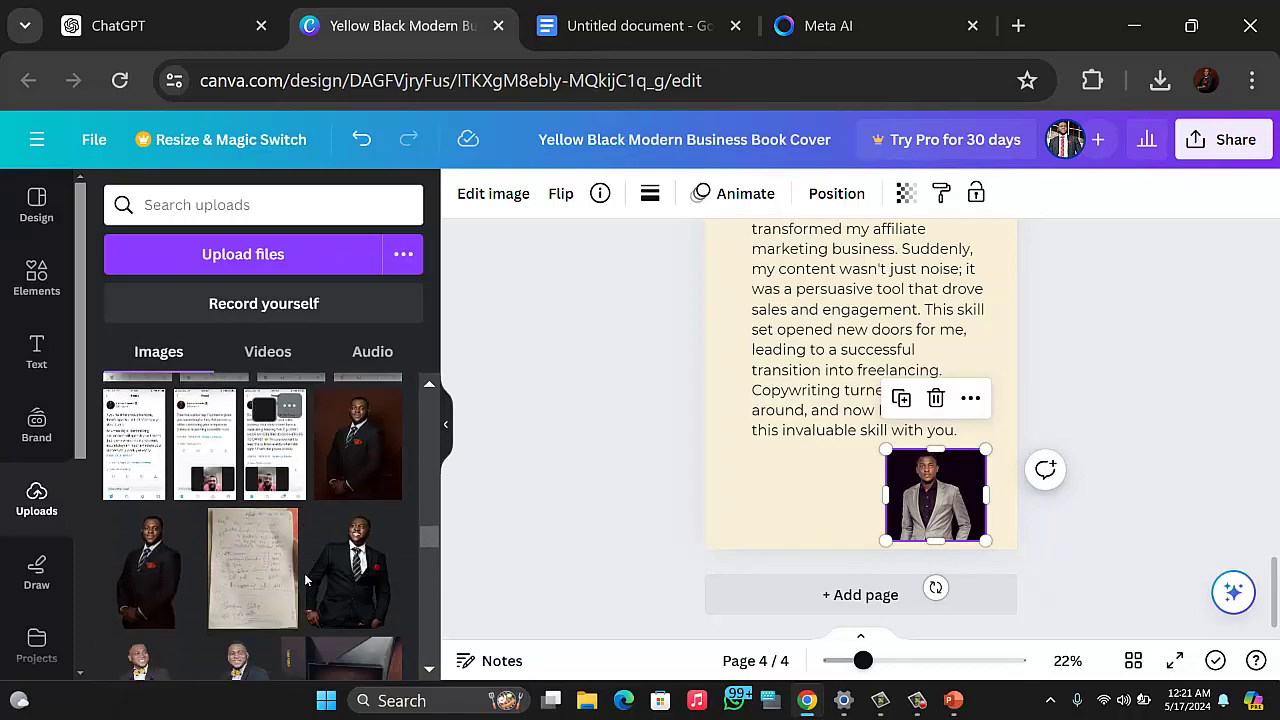
{"action": "scroll", "coordinate": [307, 580], "scroll_direction": "down", "scroll_amount": 2}
{"action": "scroll", "coordinate": [304, 580], "scroll_direction": "up", "scroll_amount": 4}
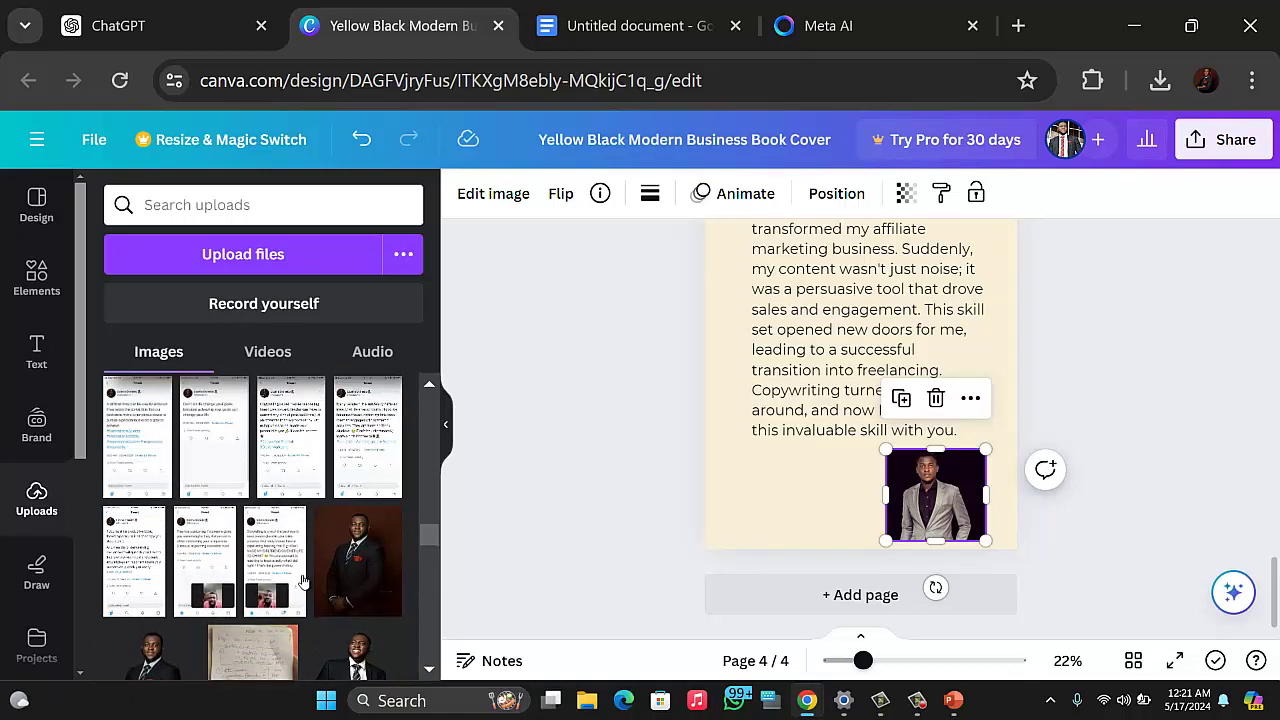
{"action": "left_click", "coordinate": [325, 580]}
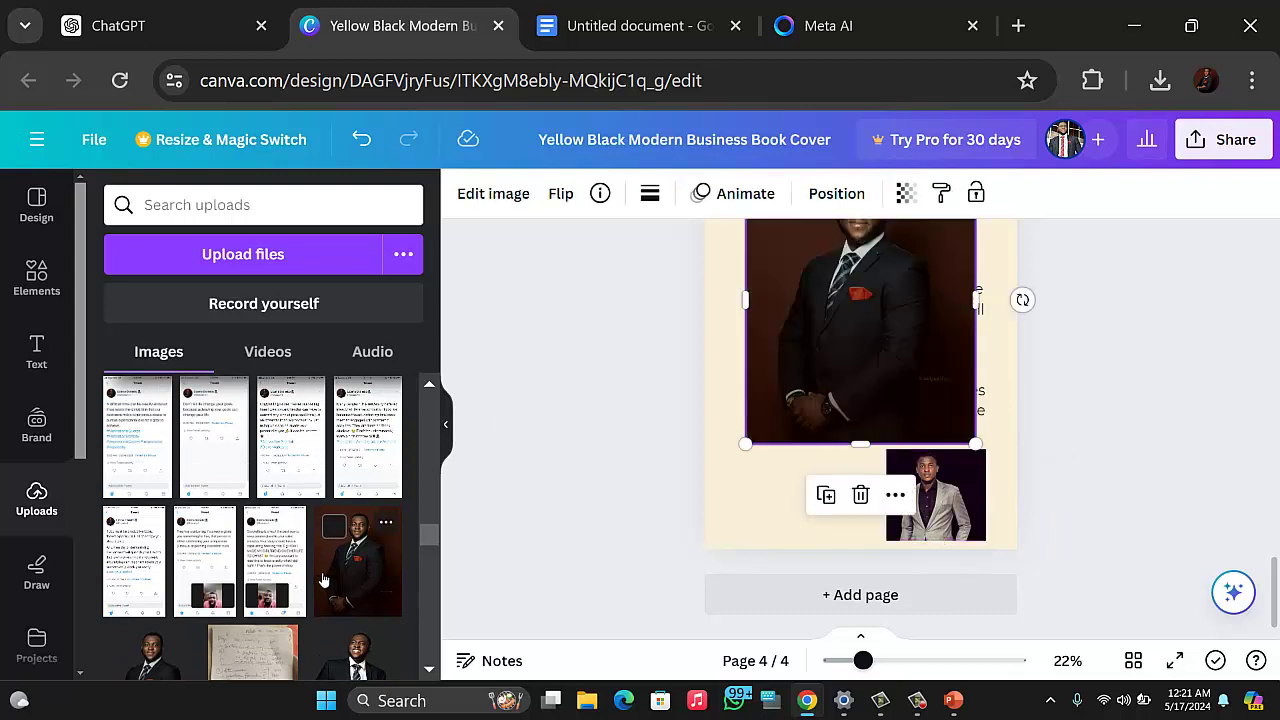
Step: Move the new portrait aside to uncover the old grey-suit photo on page 4 and delete the old photo
{"action": "left_click_drag", "start_coordinate": [802, 369], "coordinate": [628, 511]}
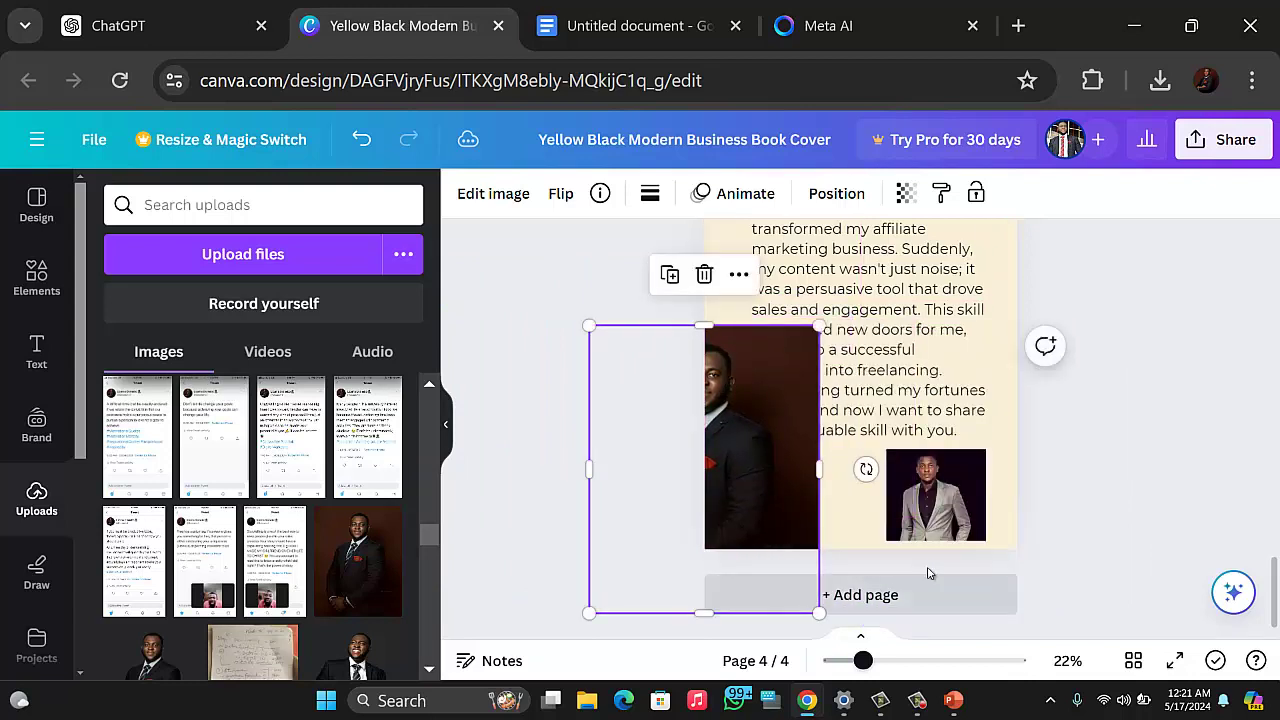
{"action": "right_click", "coordinate": [752, 506]}
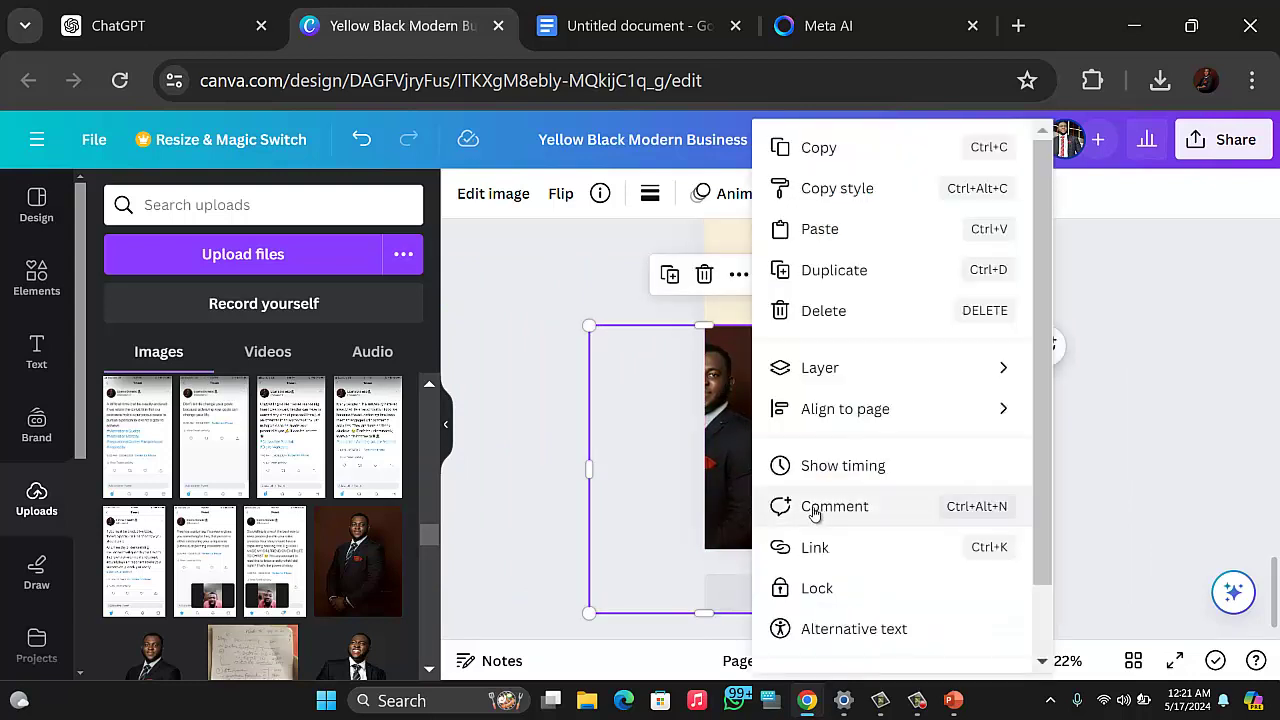
{"action": "left_click", "coordinate": [735, 505]}
{"action": "mouse_move", "coordinate": [762, 508]}
{"action": "left_mouse_down"}
{"action": "mouse_move", "coordinate": [863, 509]}
{"action": "mouse_move", "coordinate": [971, 594]}
{"action": "mouse_move", "coordinate": [989, 625]}
{"action": "mouse_move", "coordinate": [1065, 635]}
{"action": "mouse_move", "coordinate": [980, 580]}
{"action": "mouse_move", "coordinate": [729, 491]}
{"action": "mouse_move", "coordinate": [750, 495]}
{"action": "left_mouse_up"}
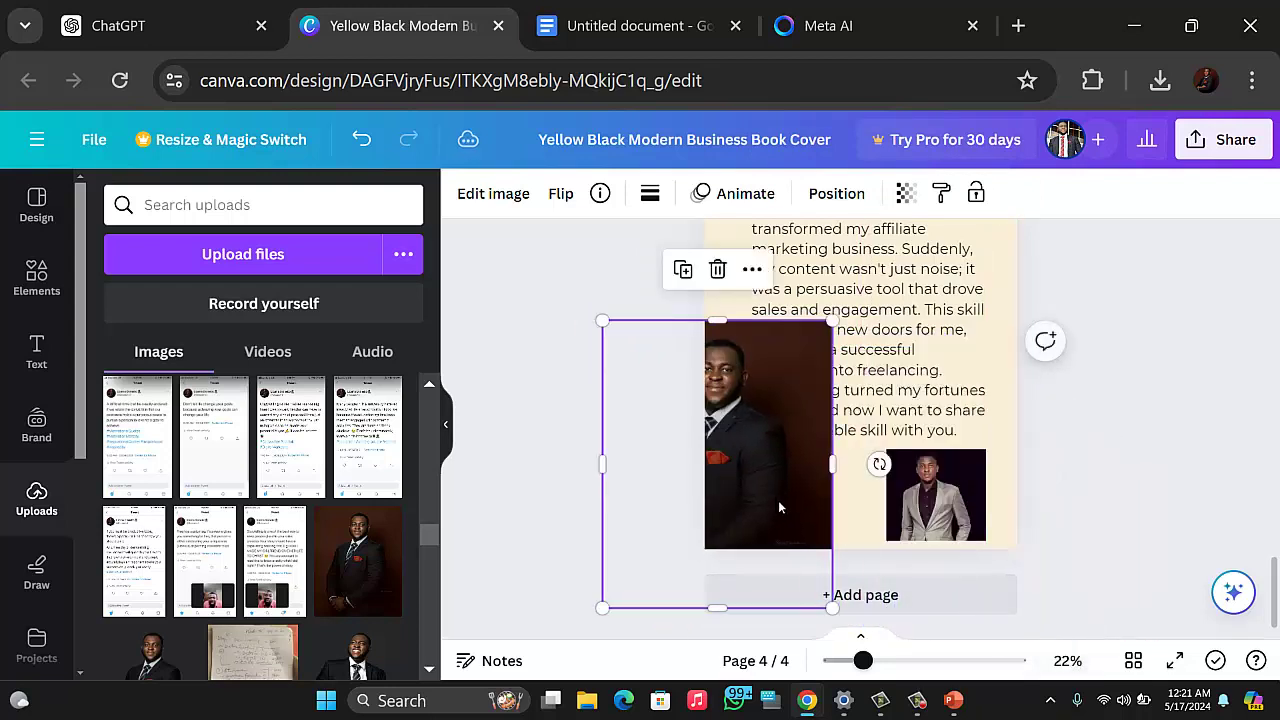
{"action": "left_click", "coordinate": [910, 527]}
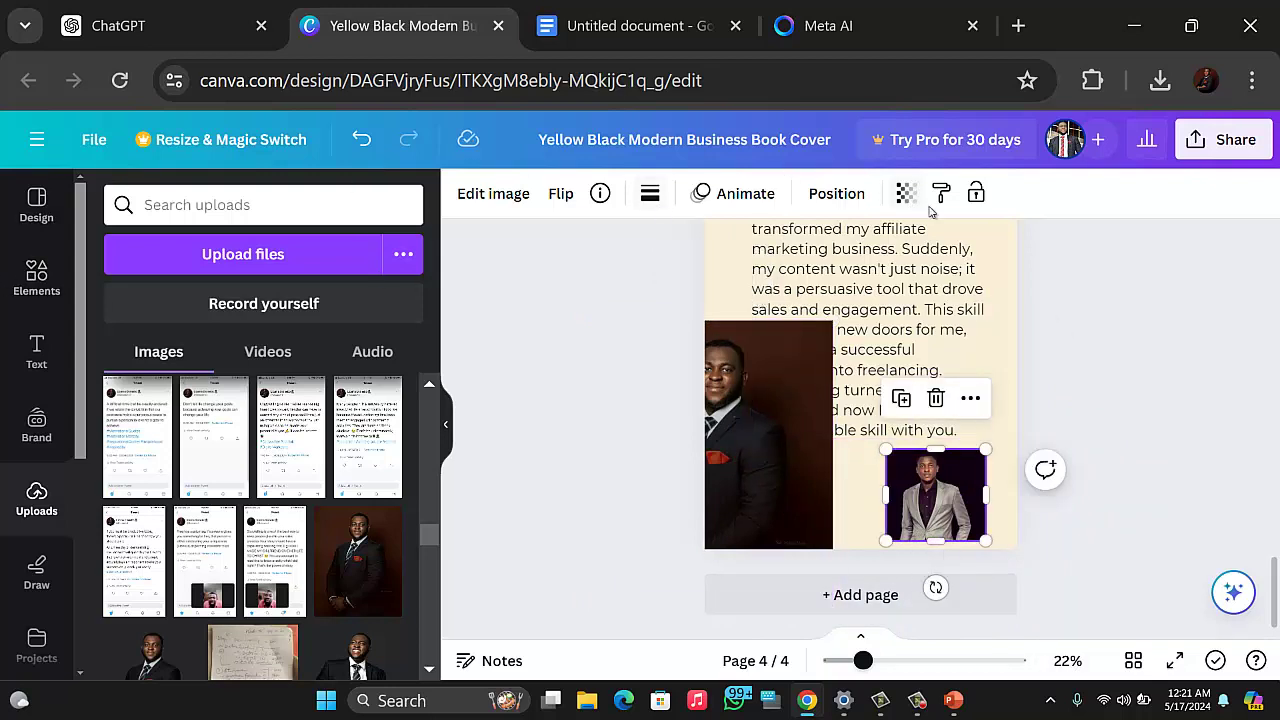
{"action": "left_click", "coordinate": [936, 398]}
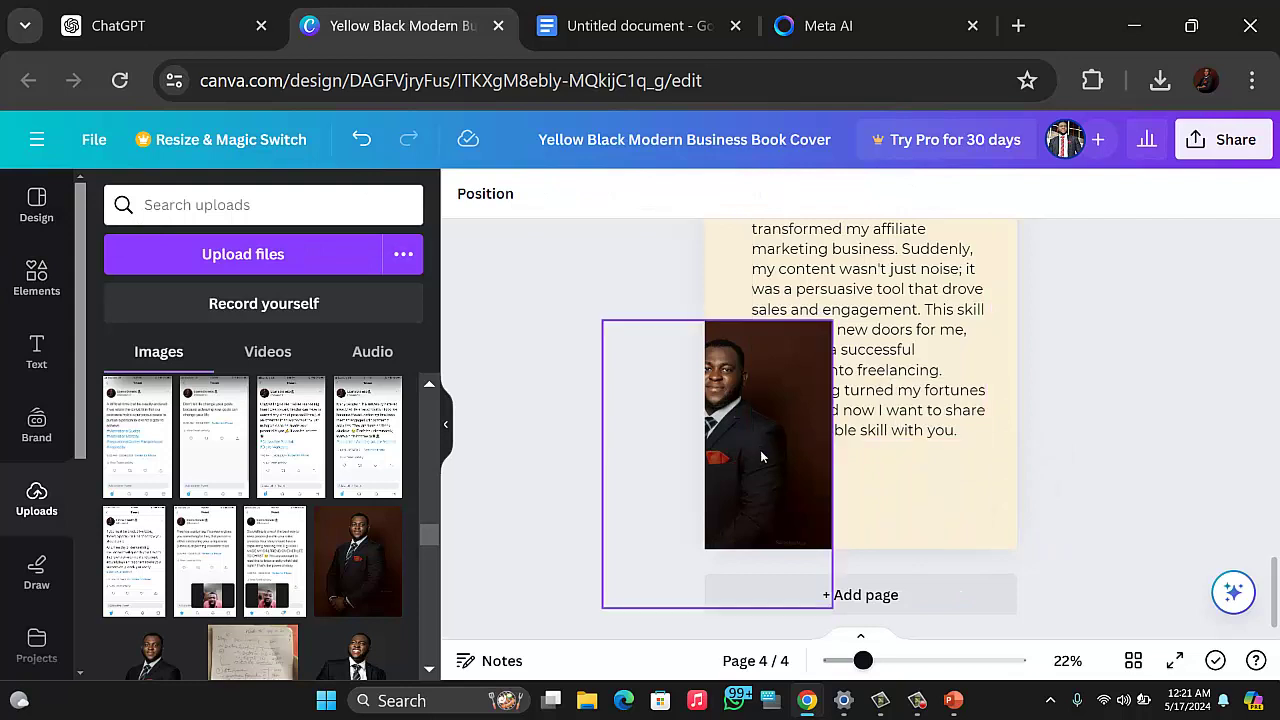
Step: Shrink the new portrait to fit below the end of the page 4 body text and crop off its lower part
{"action": "left_click_drag", "start_coordinate": [761, 457], "coordinate": [903, 451]}
{"action": "left_click_drag", "start_coordinate": [974, 331], "coordinate": [945, 500]}
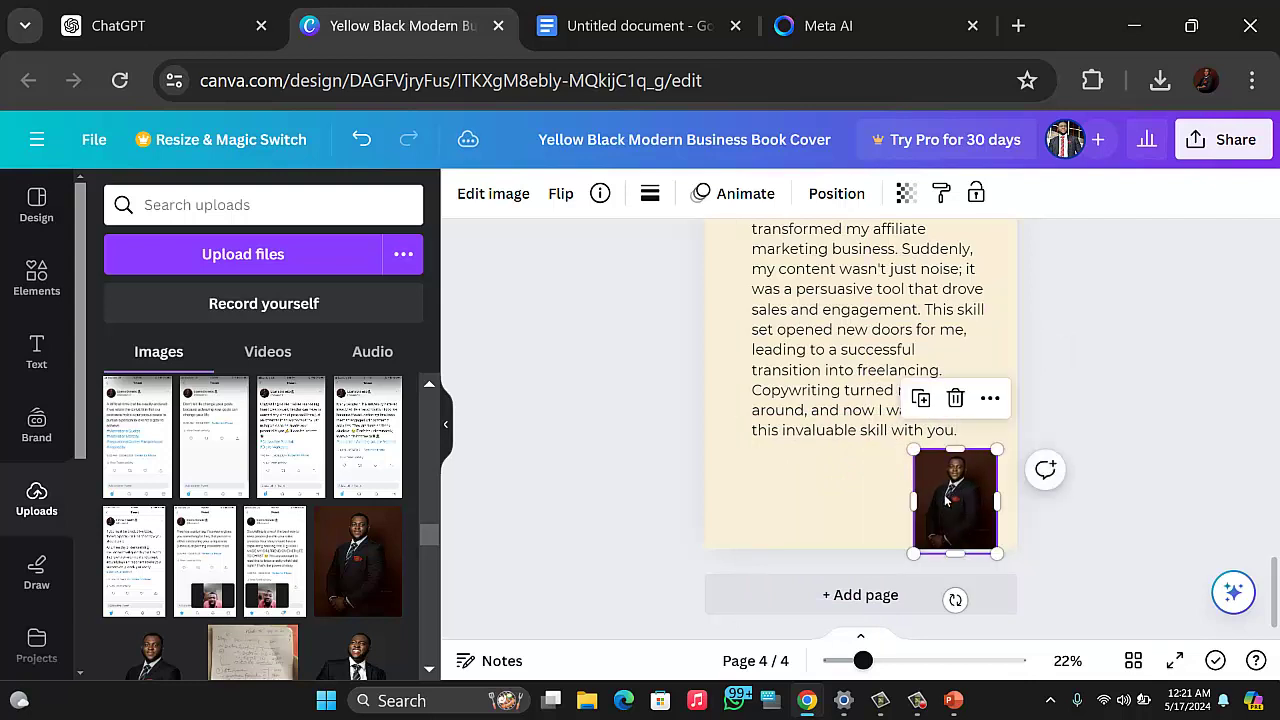
{"action": "double_click", "coordinate": [943, 494]}
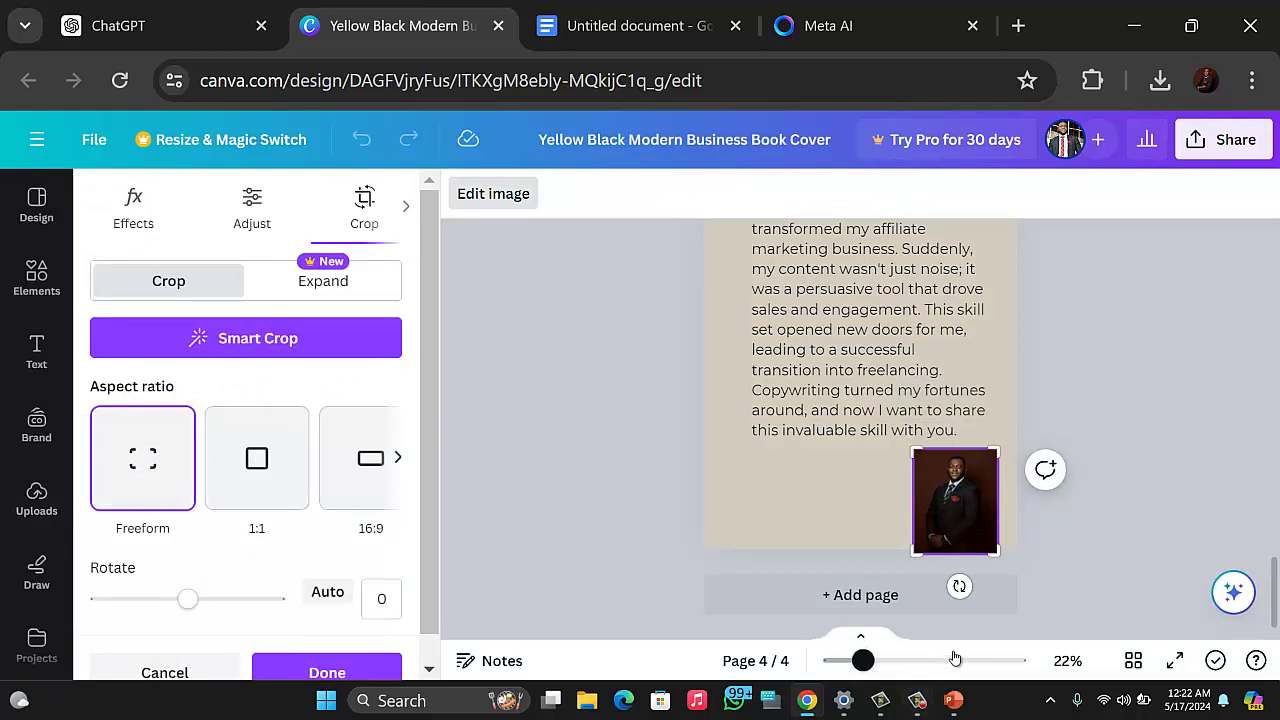
{"action": "mouse_move", "coordinate": [991, 548]}
{"action": "left_mouse_down"}
{"action": "mouse_move", "coordinate": [991, 517]}
{"action": "mouse_move", "coordinate": [1003, 527]}
{"action": "left_mouse_up"}
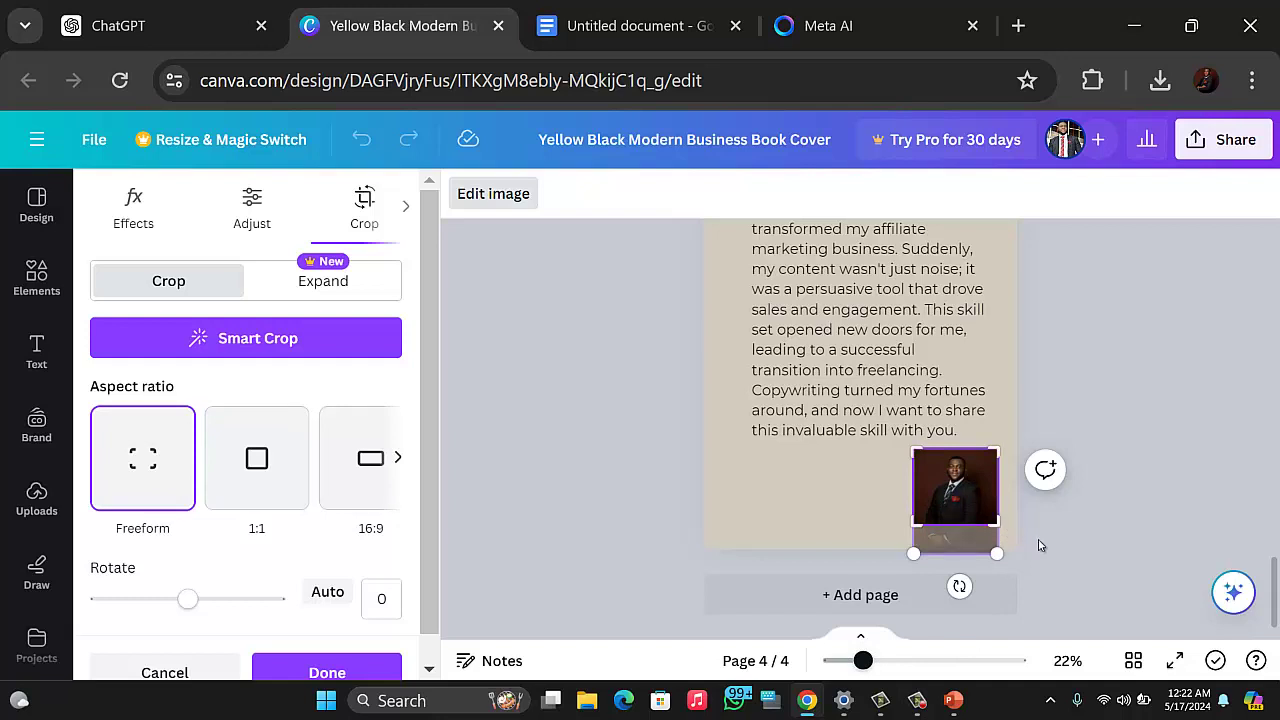
{"action": "left_click", "coordinate": [1020, 545]}
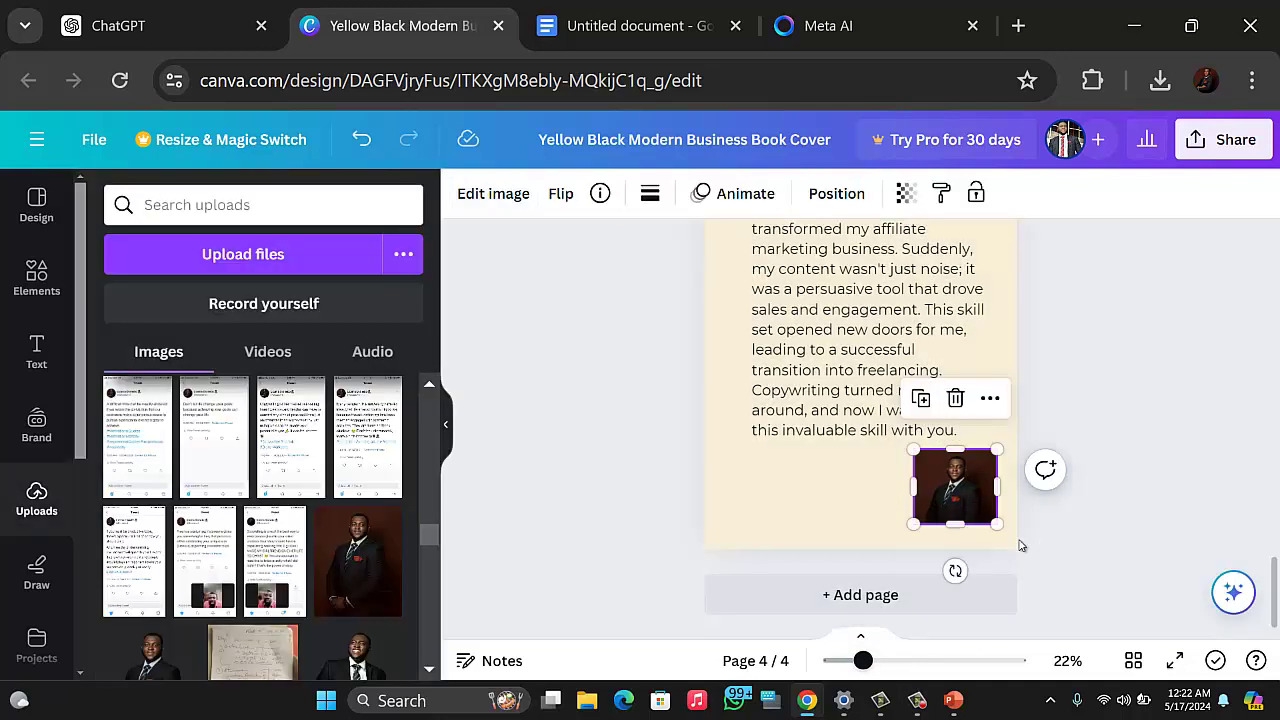
Step: Try to reposition the portrait within its crop frame, and shift the cropped photo slightly away from the page's right edge
{"action": "double_click", "coordinate": [971, 506]}
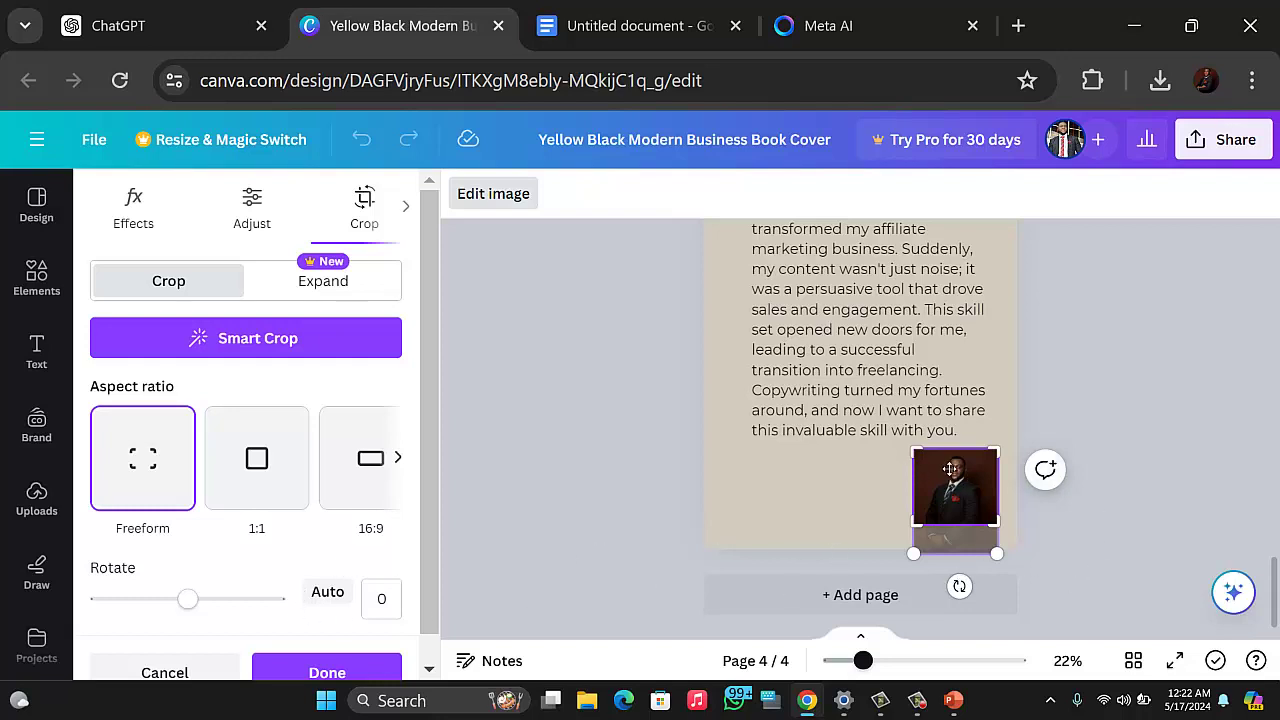
{"action": "left_click_drag", "start_coordinate": [951, 468], "coordinate": [957, 481]}
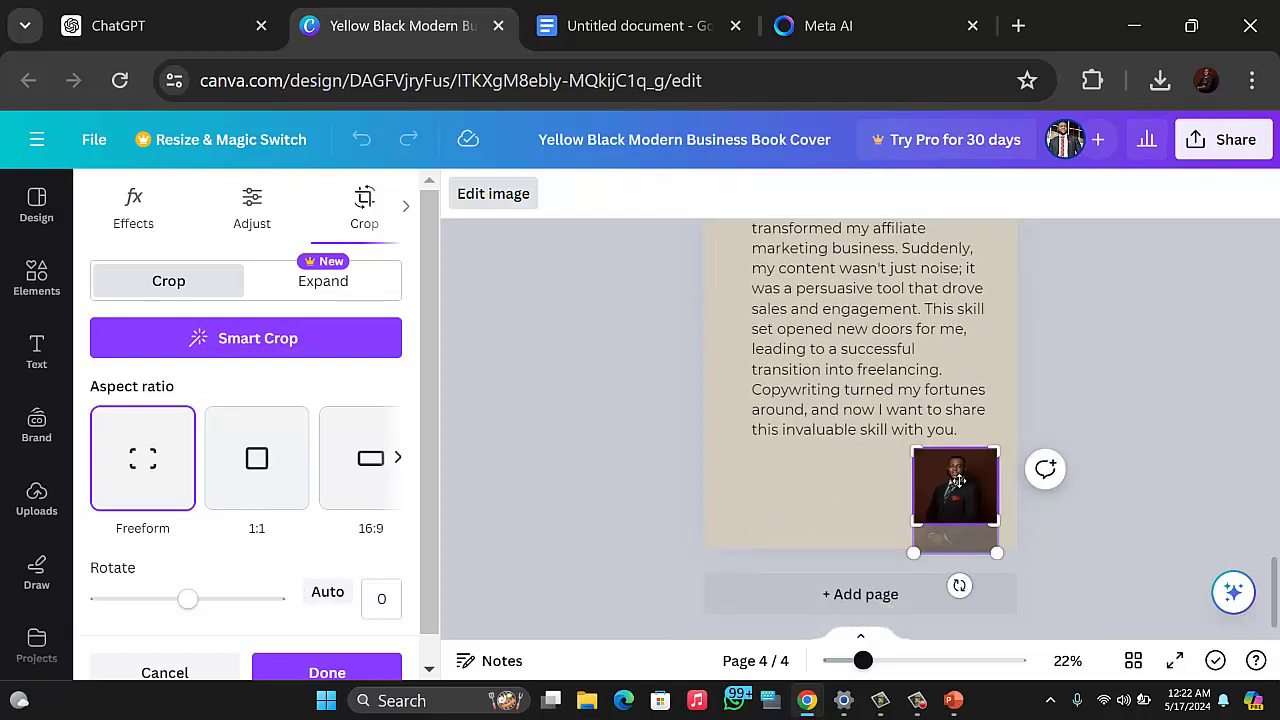
{"action": "left_click", "coordinate": [1111, 527]}
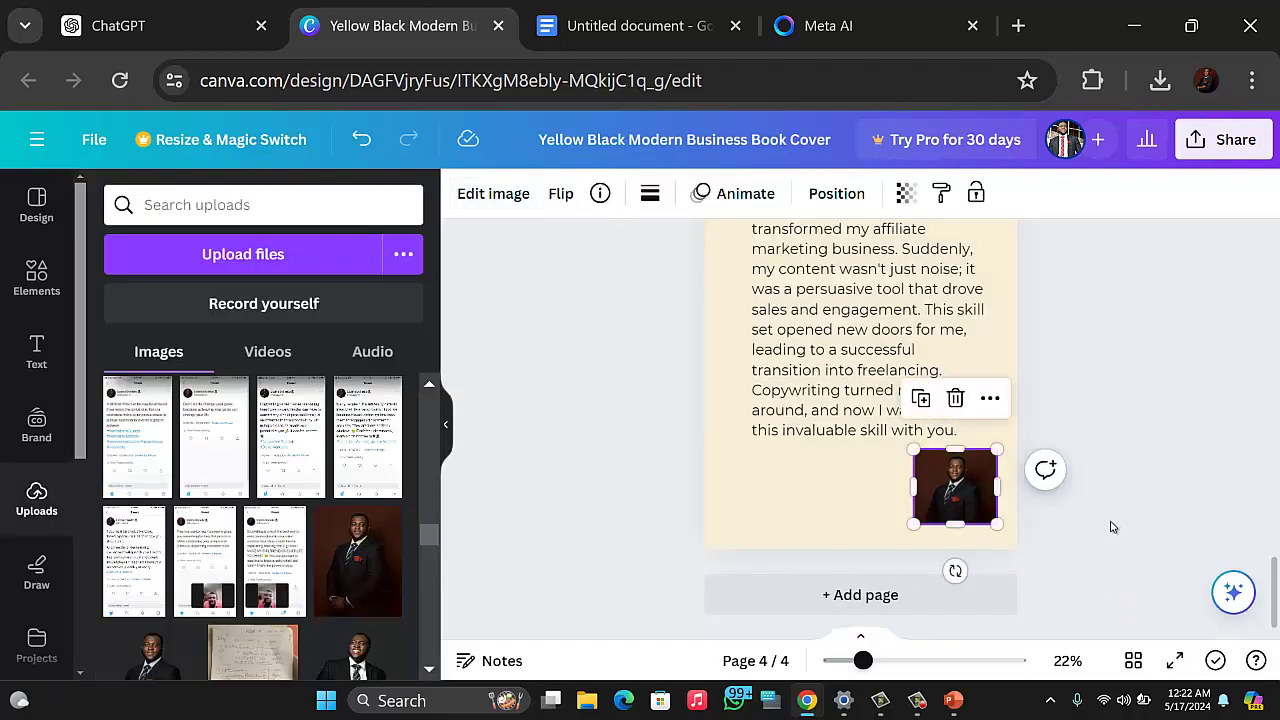
{"action": "left_click_drag", "start_coordinate": [950, 486], "coordinate": [937, 487]}
{"action": "left_click", "coordinate": [1148, 514]}
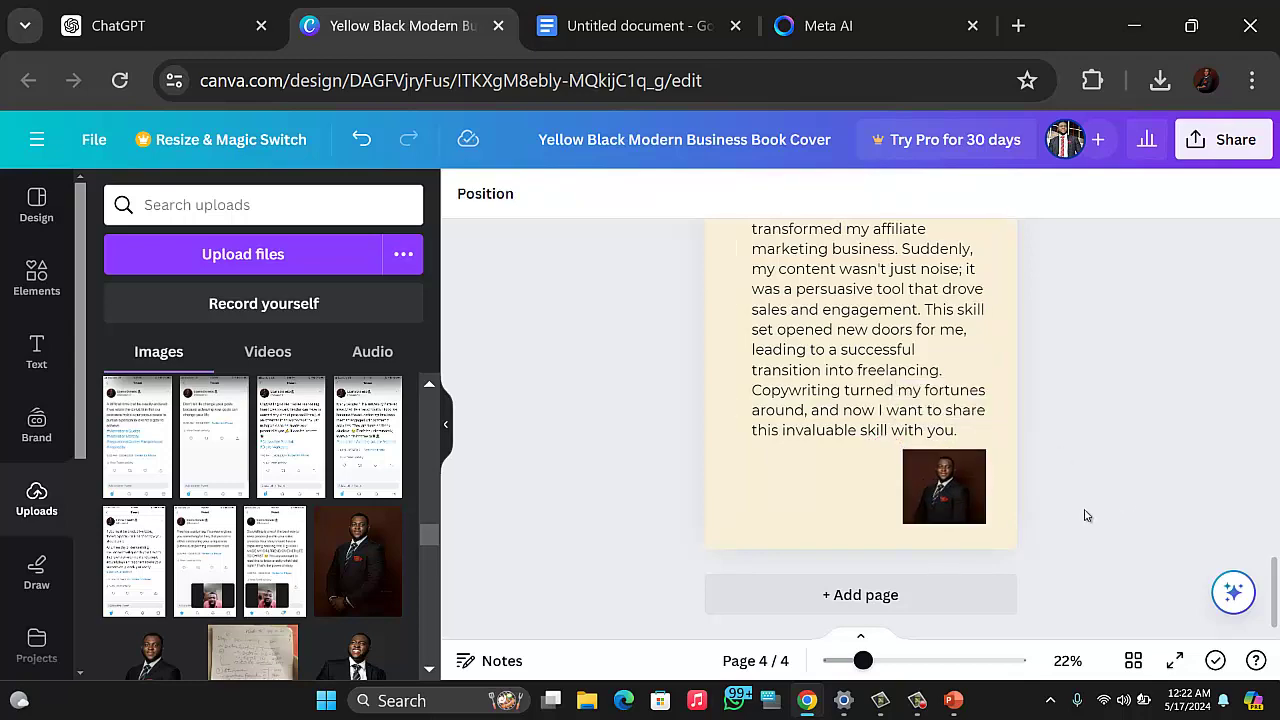
Step: Check the page 4 layout and duplicate the page as page 5
{"action": "scroll", "coordinate": [1087, 515], "scroll_direction": "up", "scroll_amount": 3}
{"action": "scroll", "coordinate": [1088, 515], "scroll_direction": "down", "scroll_amount": 3}
{"action": "scroll", "coordinate": [945, 420], "scroll_direction": "up", "scroll_amount": 3}
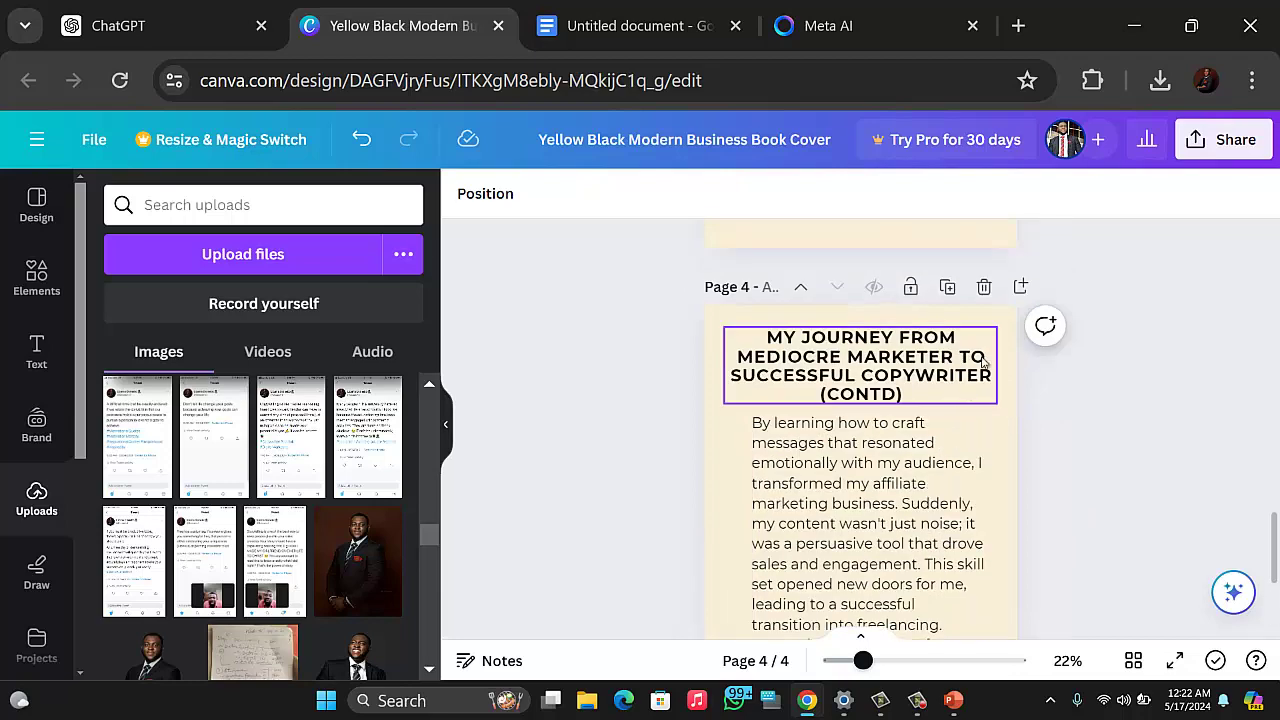
{"action": "left_click", "coordinate": [947, 288]}
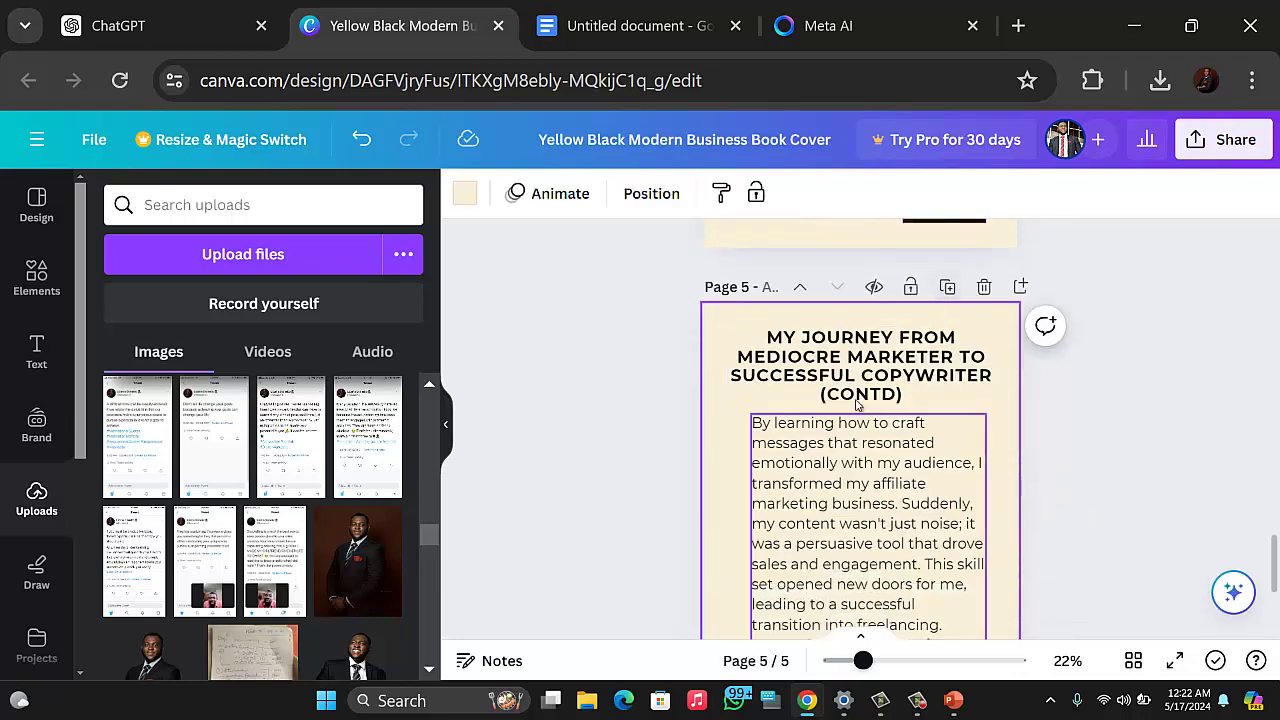
Step: Switch to Google Docs and copy the heading "The Benefits of Learning Copywriting Today" without its ### prefix
{"action": "left_click", "coordinate": [614, 28]}
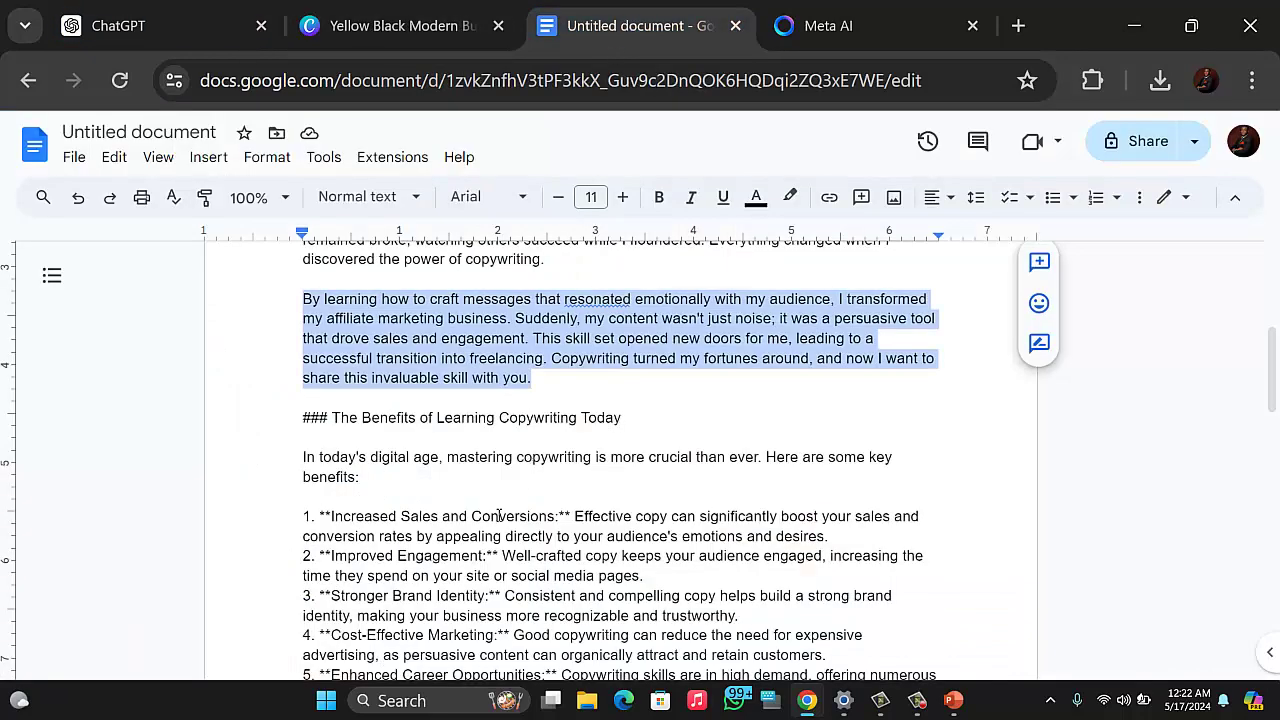
{"action": "left_click", "coordinate": [630, 423]}
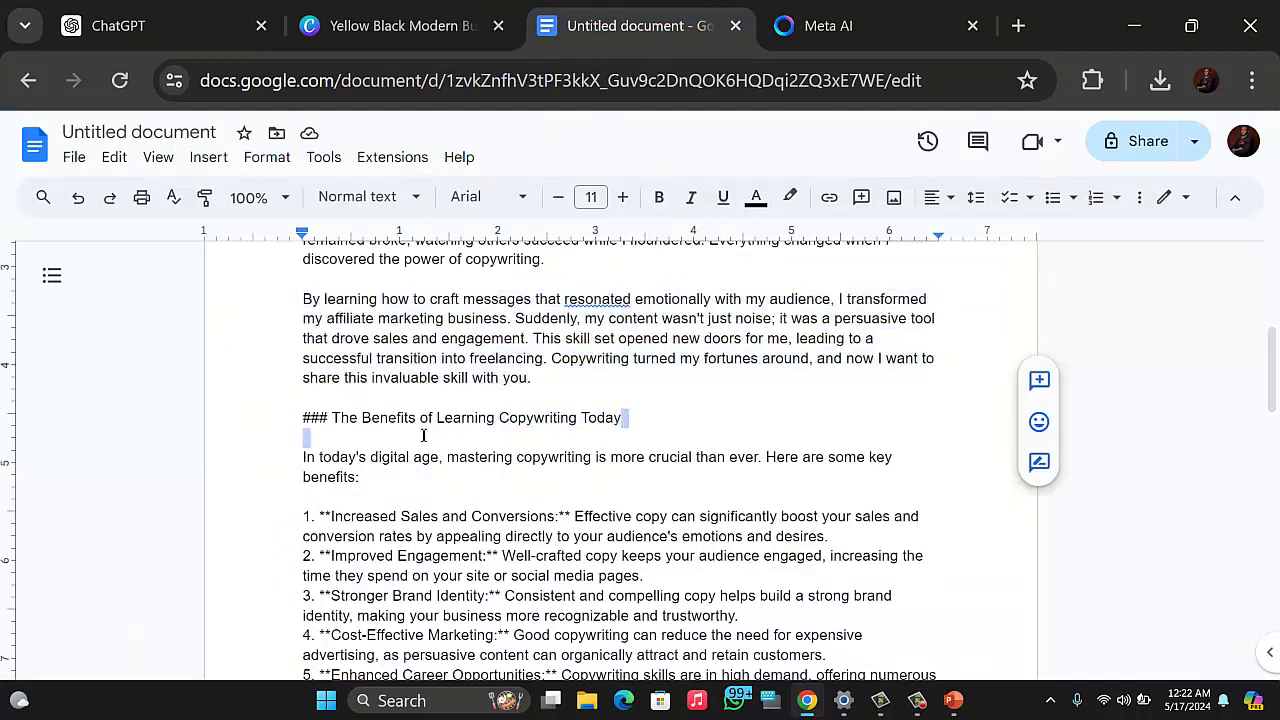
{"action": "left_click", "coordinate": [346, 423], "text": "shift"}
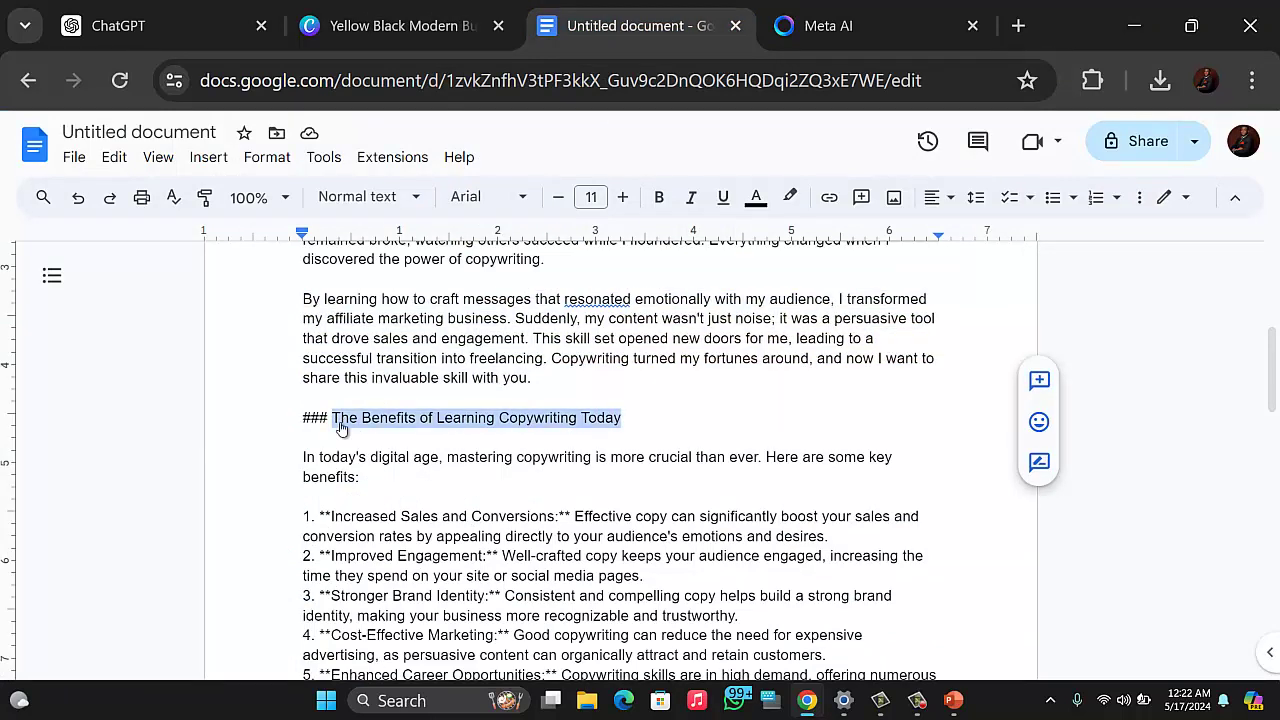
{"action": "right_click", "coordinate": [340, 428]}
{"action": "left_click", "coordinate": [414, 256]}
Step: Return to Canva and replace the page 5 heading with "THE BENEFITS OF LEARNING COPYWRITING TODAY"
{"action": "left_click", "coordinate": [447, 33]}
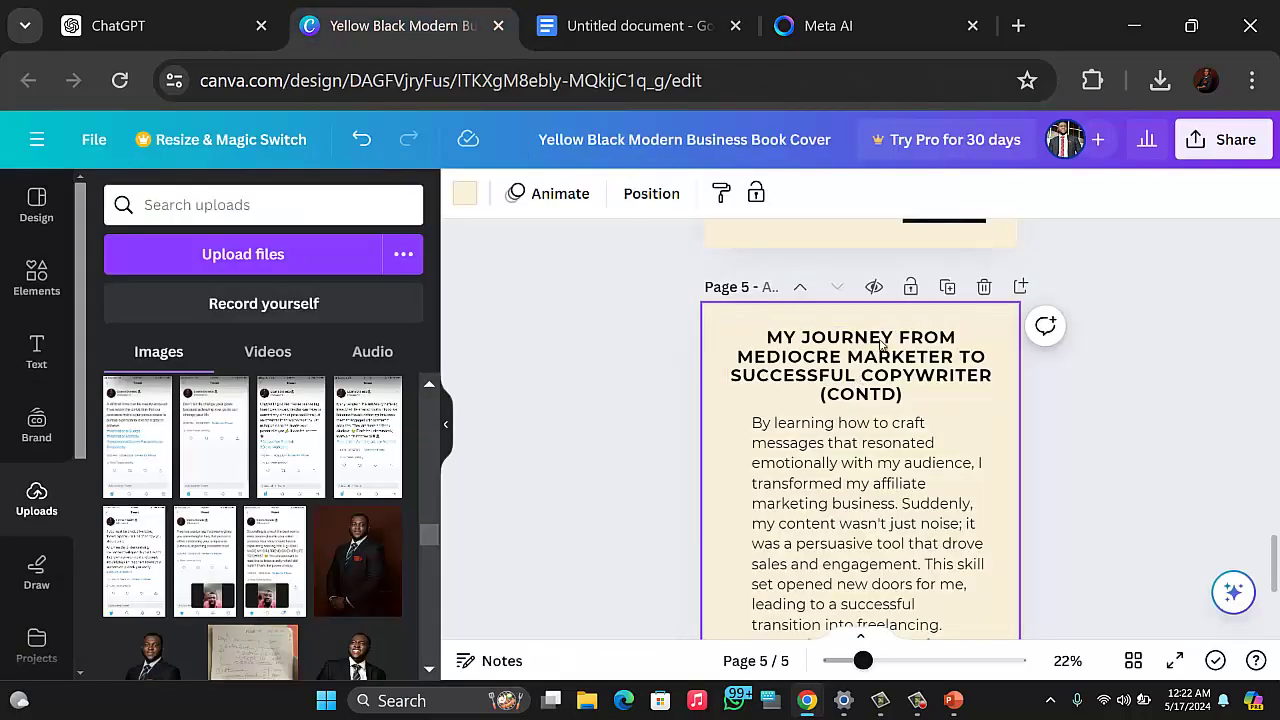
{"action": "left_click", "coordinate": [890, 388]}
{"action": "scroll", "coordinate": [890, 385], "scroll_direction": "up", "scroll_amount": 2}
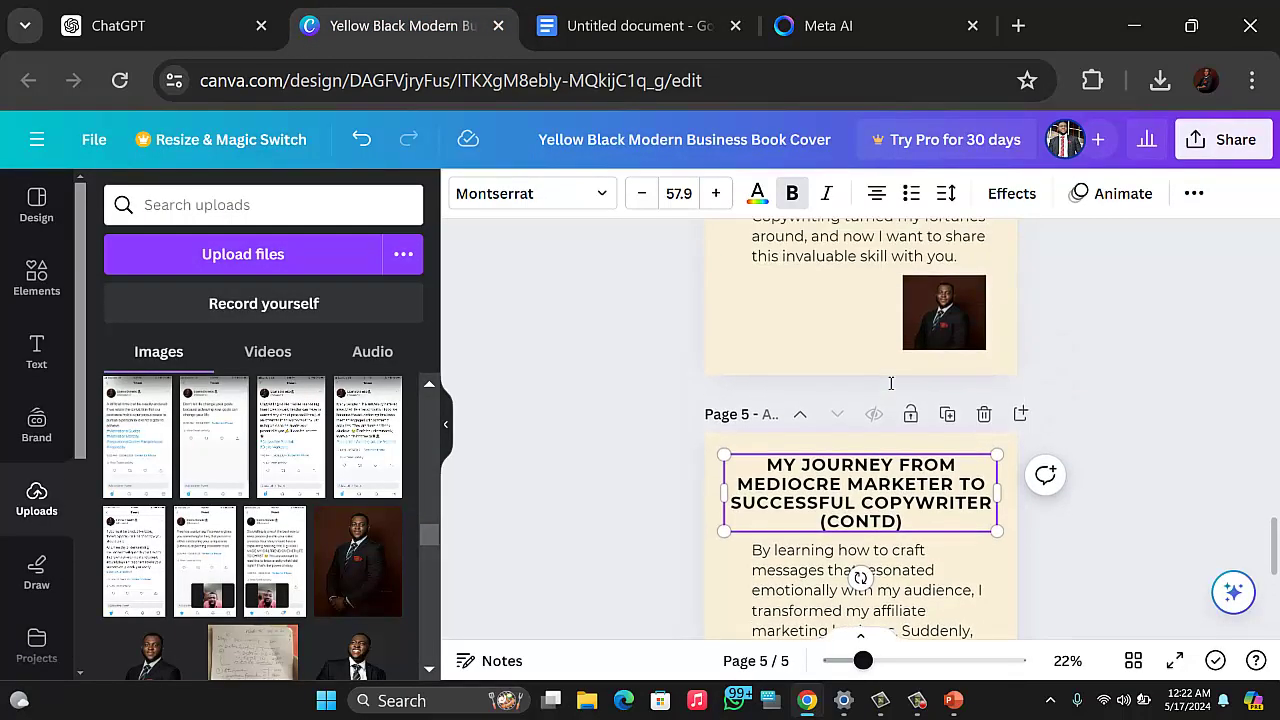
{"action": "scroll", "coordinate": [890, 383], "scroll_direction": "down", "scroll_amount": 4}
{"action": "scroll", "coordinate": [920, 365], "scroll_direction": "up", "scroll_amount": 2}
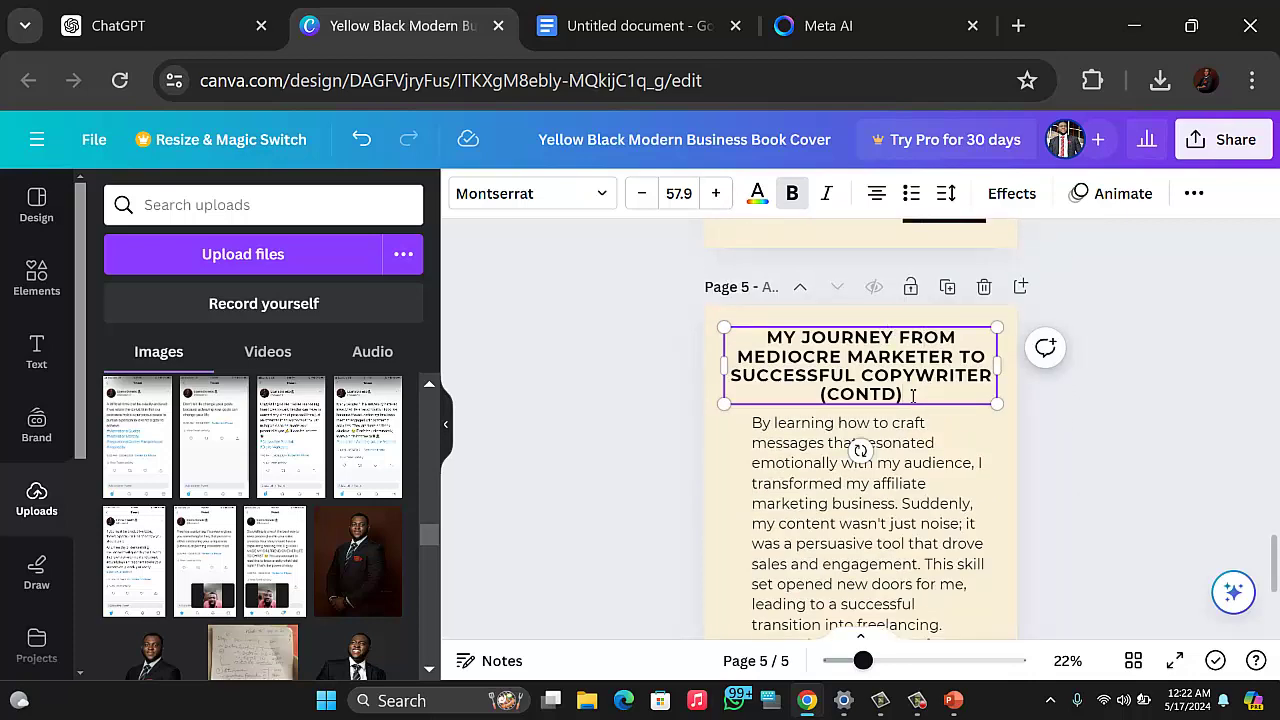
{"action": "double_click", "coordinate": [910, 395]}
{"action": "type", "text": "THE BENEFITS OF LEARNING COPYWRITING TODAY"}
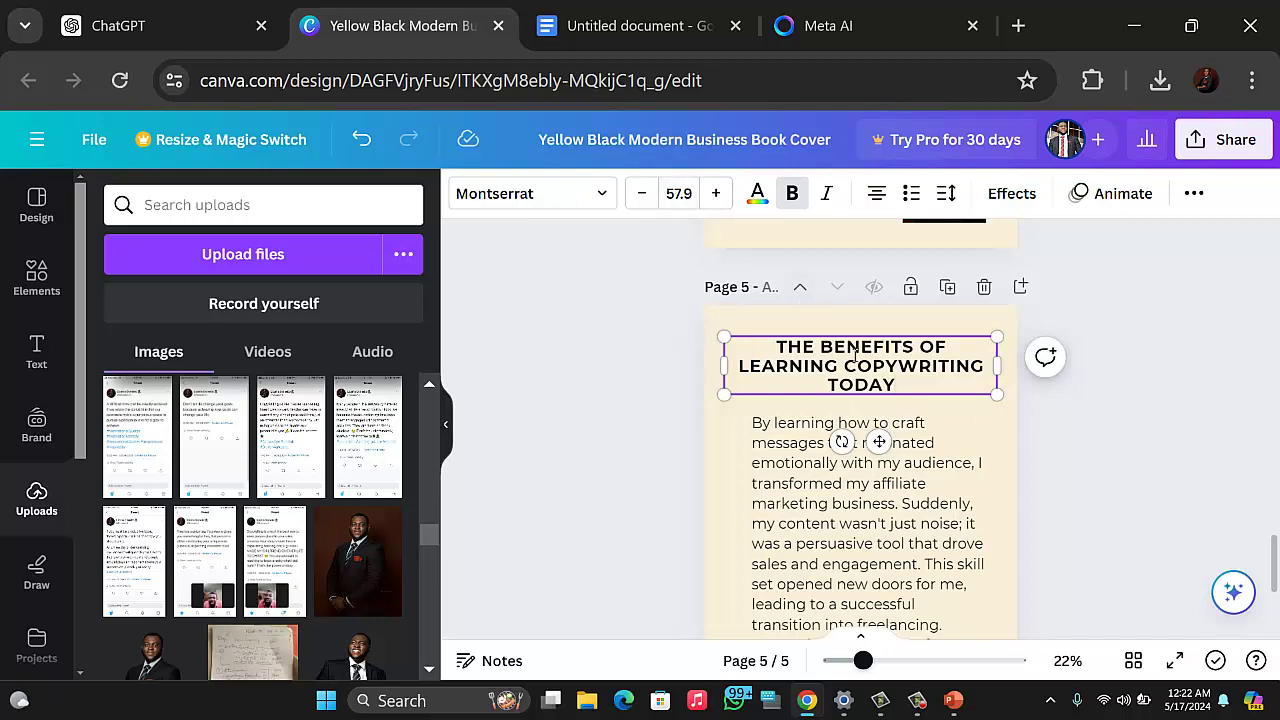
{"action": "scroll", "coordinate": [840, 344], "scroll_direction": "up", "scroll_amount": 10}
{"action": "scroll", "coordinate": [840, 344], "scroll_direction": "up", "scroll_amount": 3}
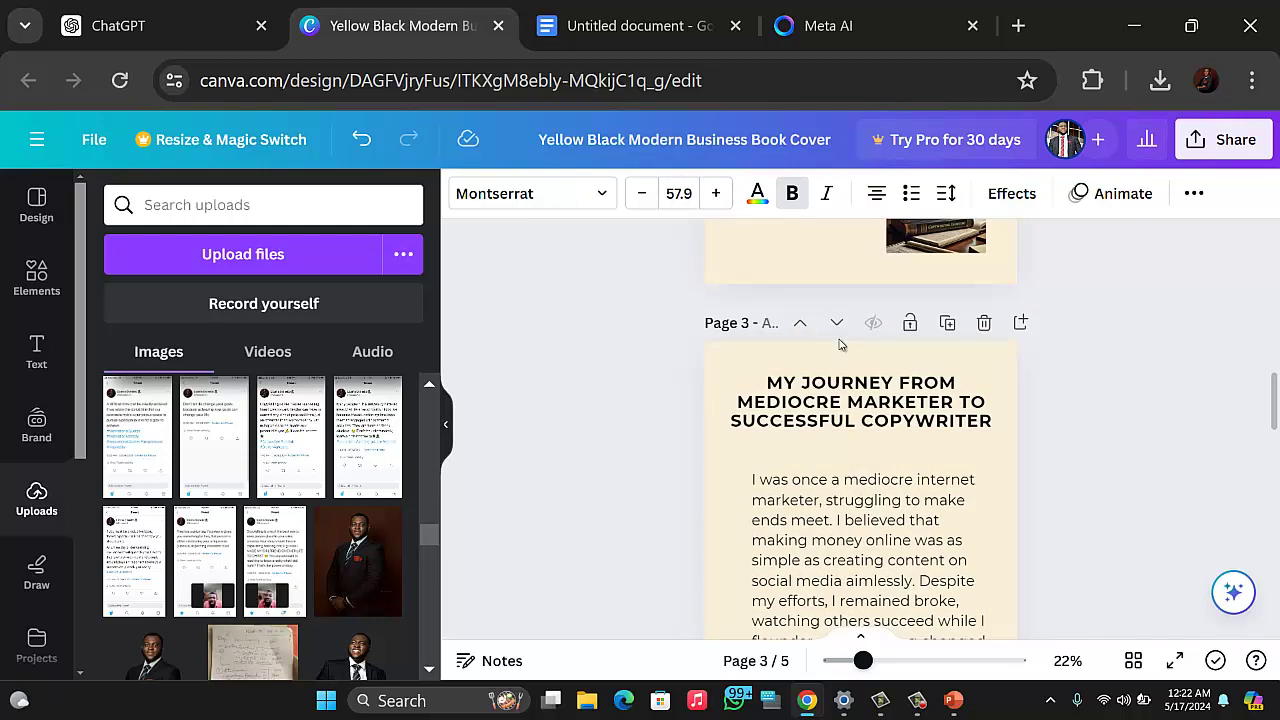
Step: Match the page 2 heading "WHAT IS COPYWRITING?" to the page 3 heading by setting its font size to 57.9
{"action": "left_click", "coordinate": [855, 405]}
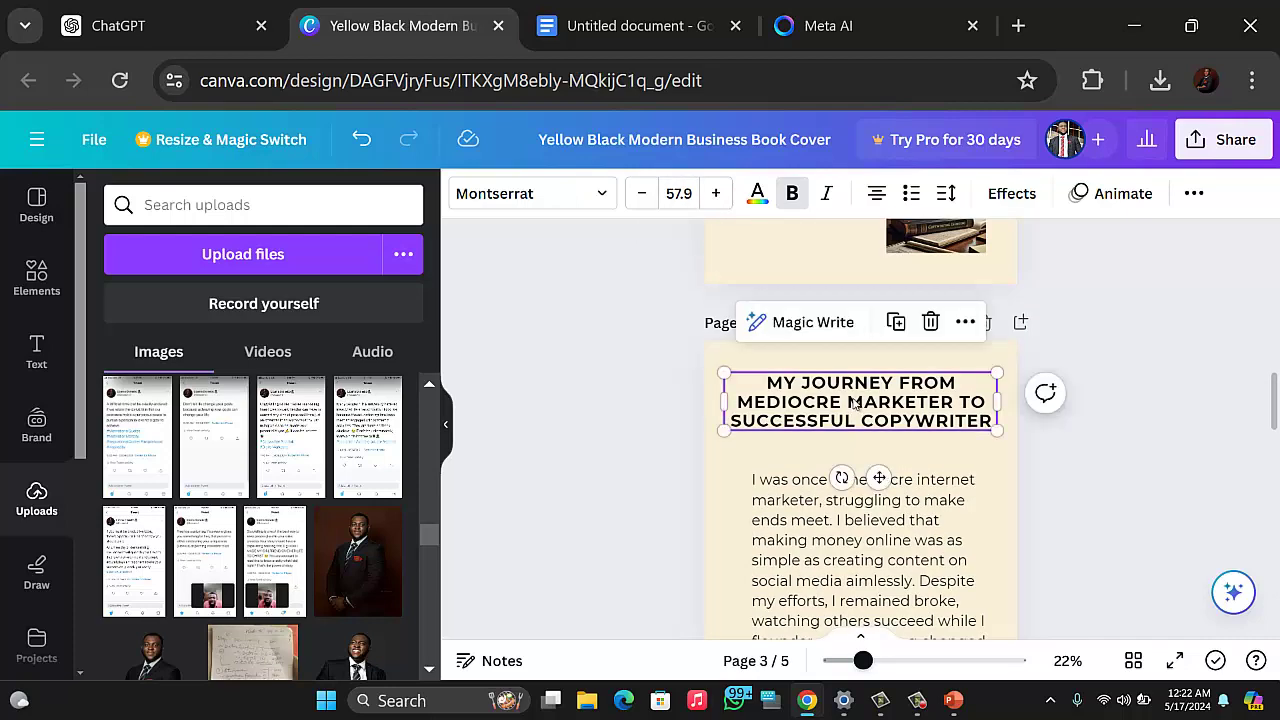
{"action": "scroll", "coordinate": [850, 405], "scroll_direction": "up", "scroll_amount": 5}
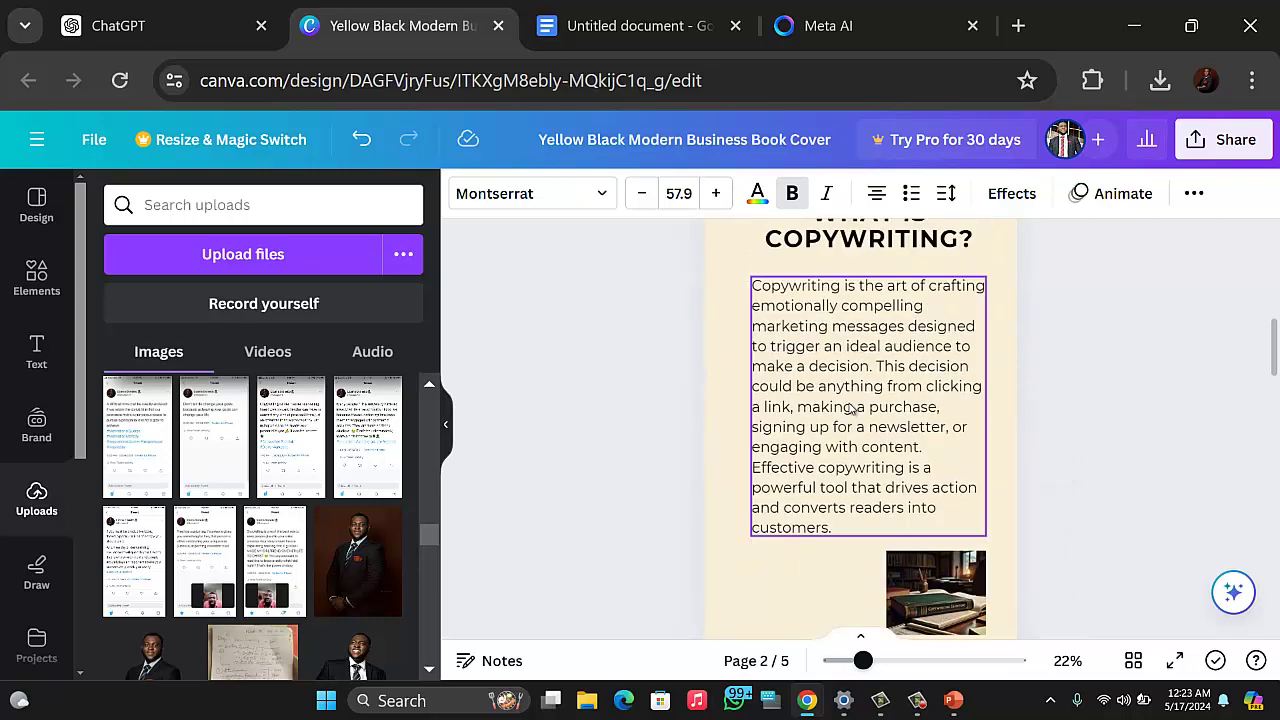
{"action": "left_click", "coordinate": [886, 353]}
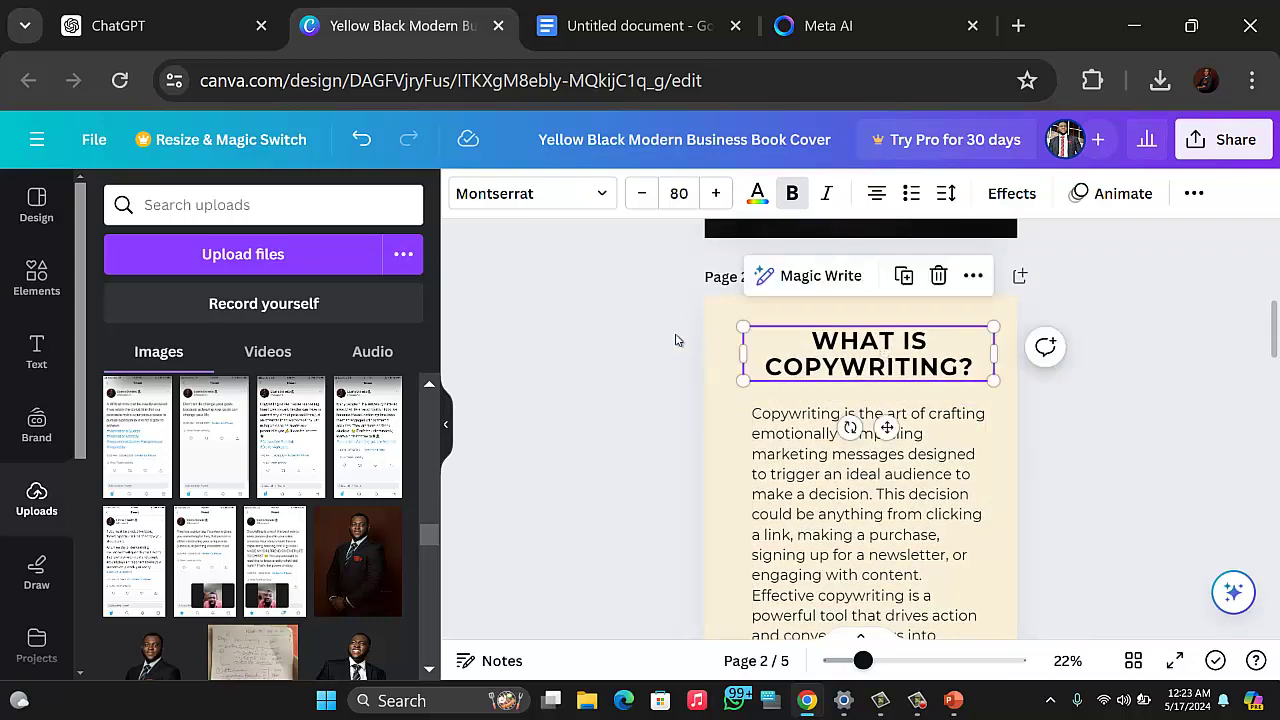
{"action": "left_click", "coordinate": [690, 203]}
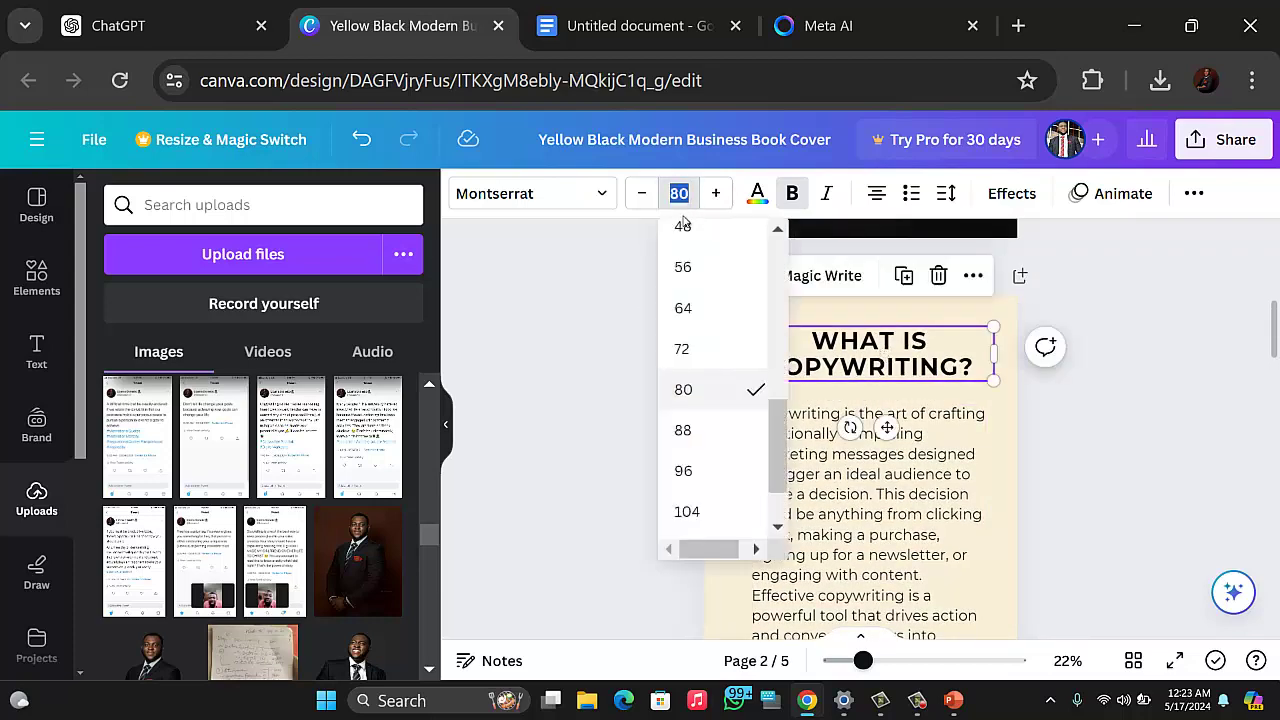
{"action": "type", "text": "57.9"}
{"action": "key", "text": "Return"}
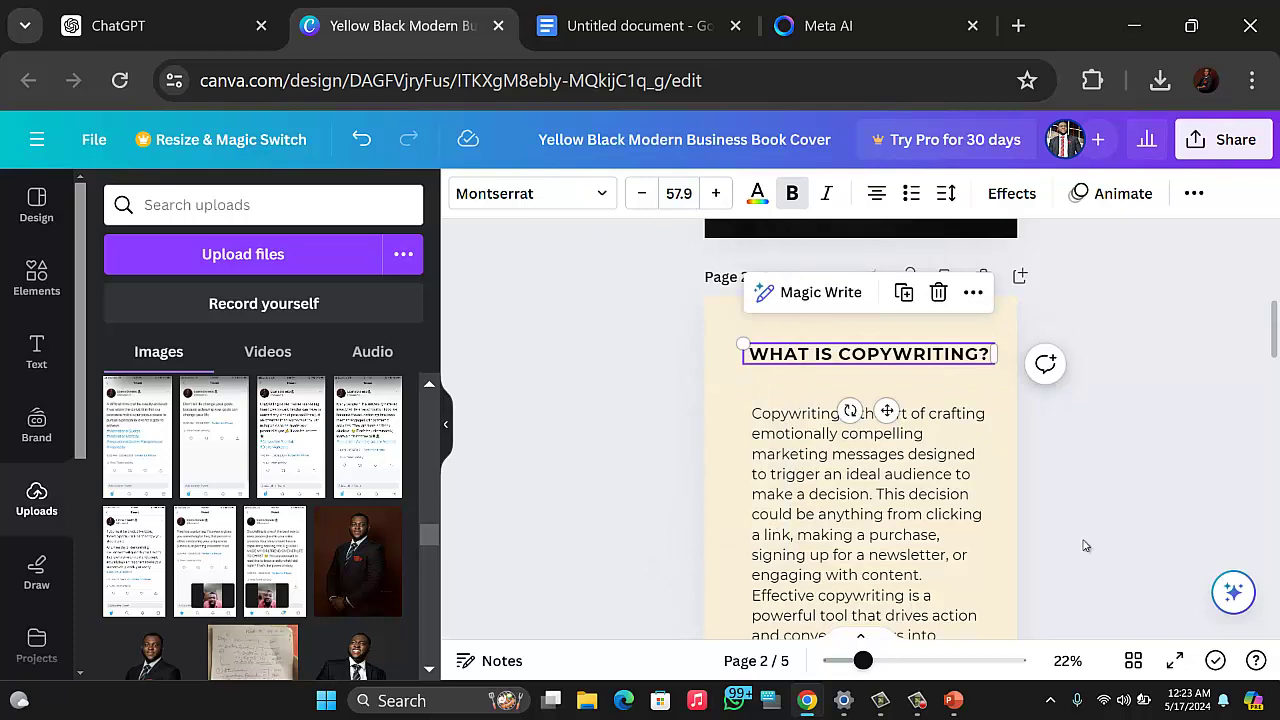
{"action": "left_click", "coordinate": [1213, 518]}
Step: Check the headings on the following pages and select all of the body text on page 5
{"action": "scroll", "coordinate": [1106, 514], "scroll_direction": "down", "scroll_amount": 10}
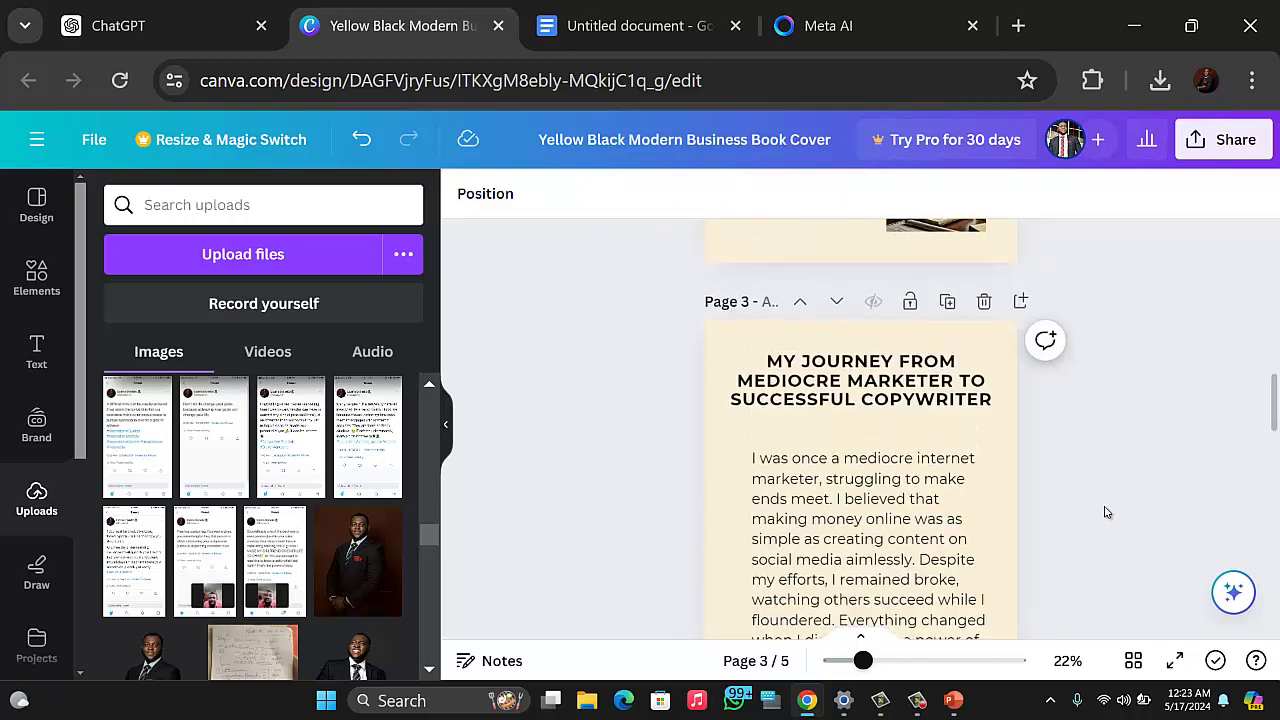
{"action": "scroll", "coordinate": [1082, 514], "scroll_direction": "up", "scroll_amount": 2}
{"action": "scroll", "coordinate": [1080, 516], "scroll_direction": "down", "scroll_amount": 9}
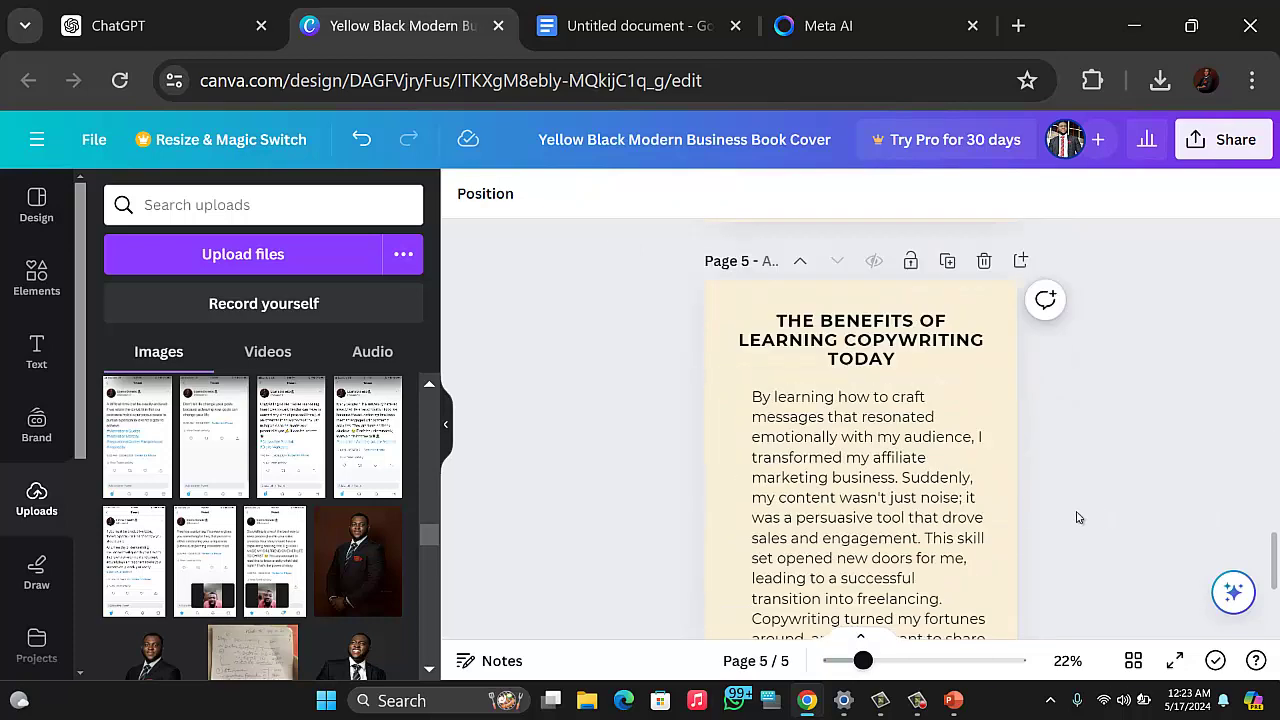
{"action": "scroll", "coordinate": [1076, 520], "scroll_direction": "up", "scroll_amount": 3}
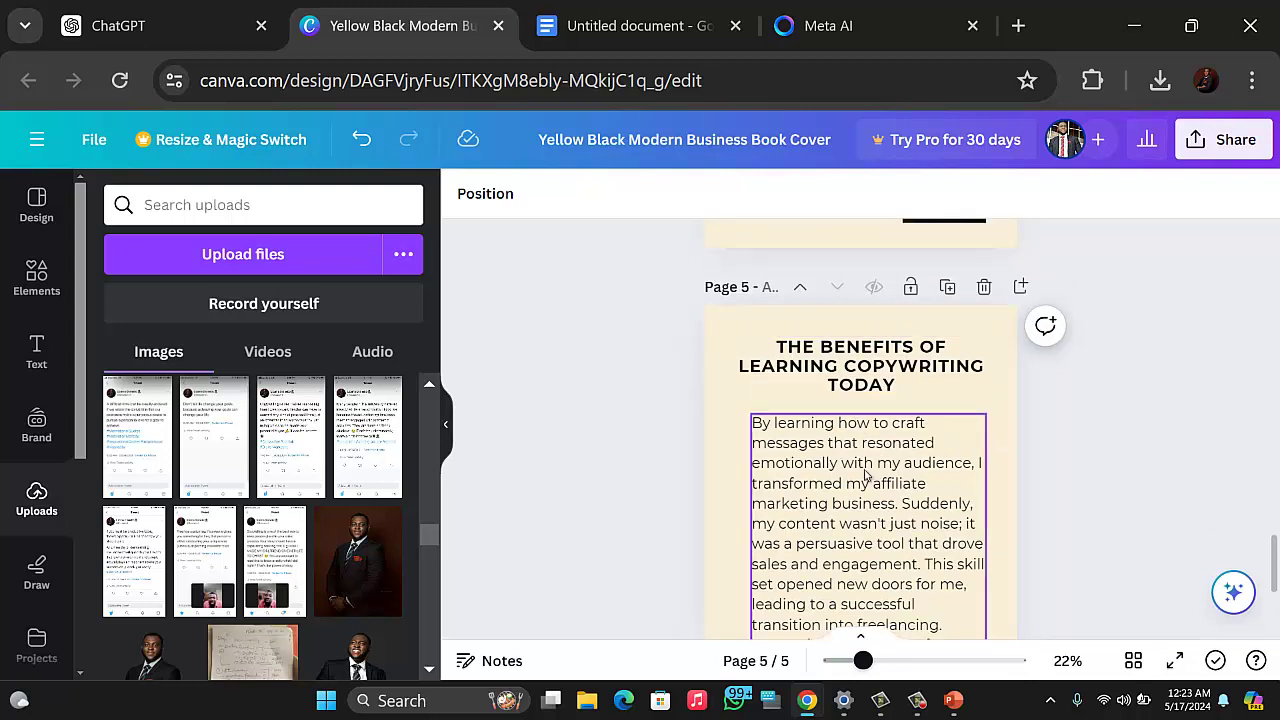
{"action": "left_click", "coordinate": [885, 478]}
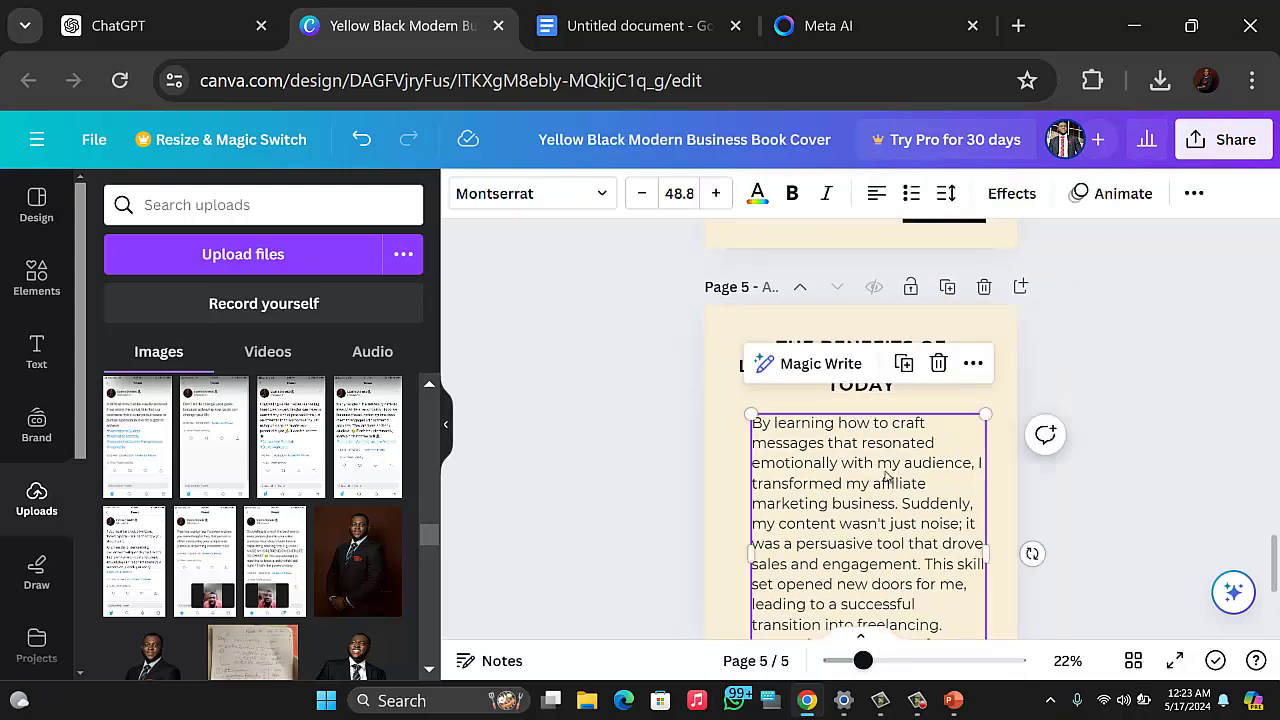
{"action": "key", "text": "ctrl+a"}
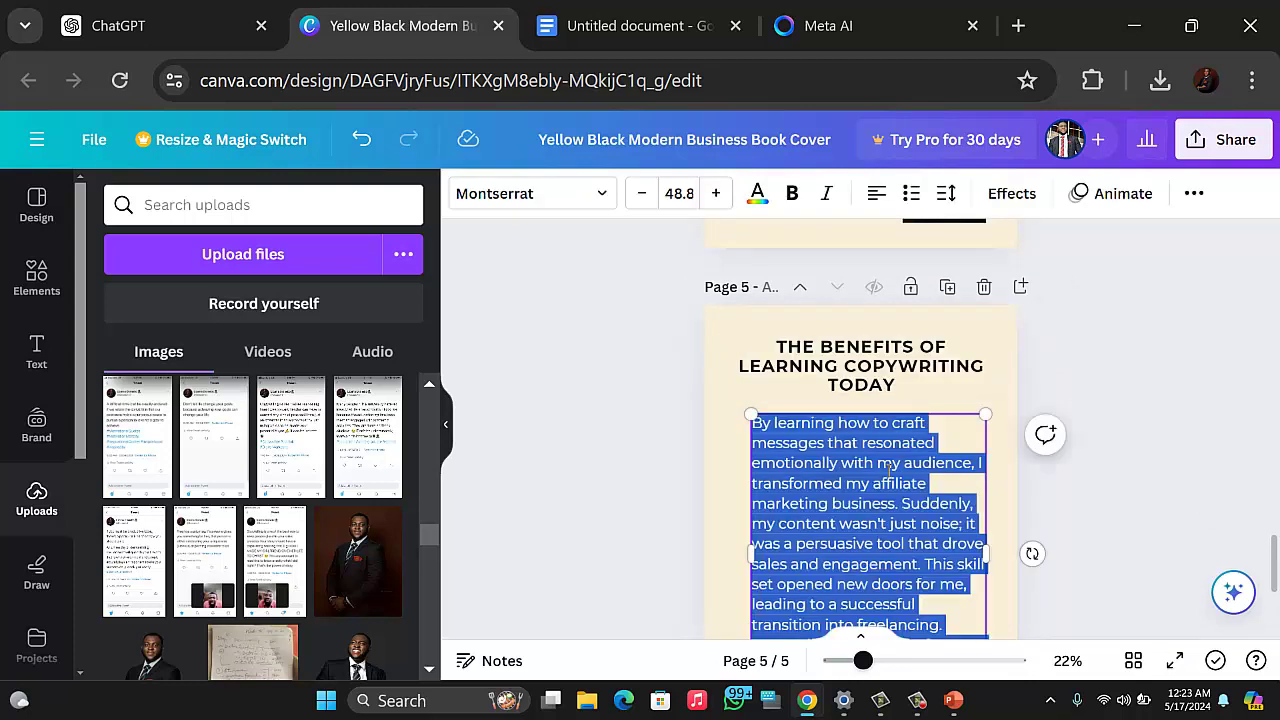
Step: Switch to Google Docs and insert a blank line after each of the first two numbered benefits
{"action": "key", "text": "ctrl+Tab"}
{"action": "scroll", "coordinate": [577, 330], "scroll_direction": "down", "scroll_amount": 3}
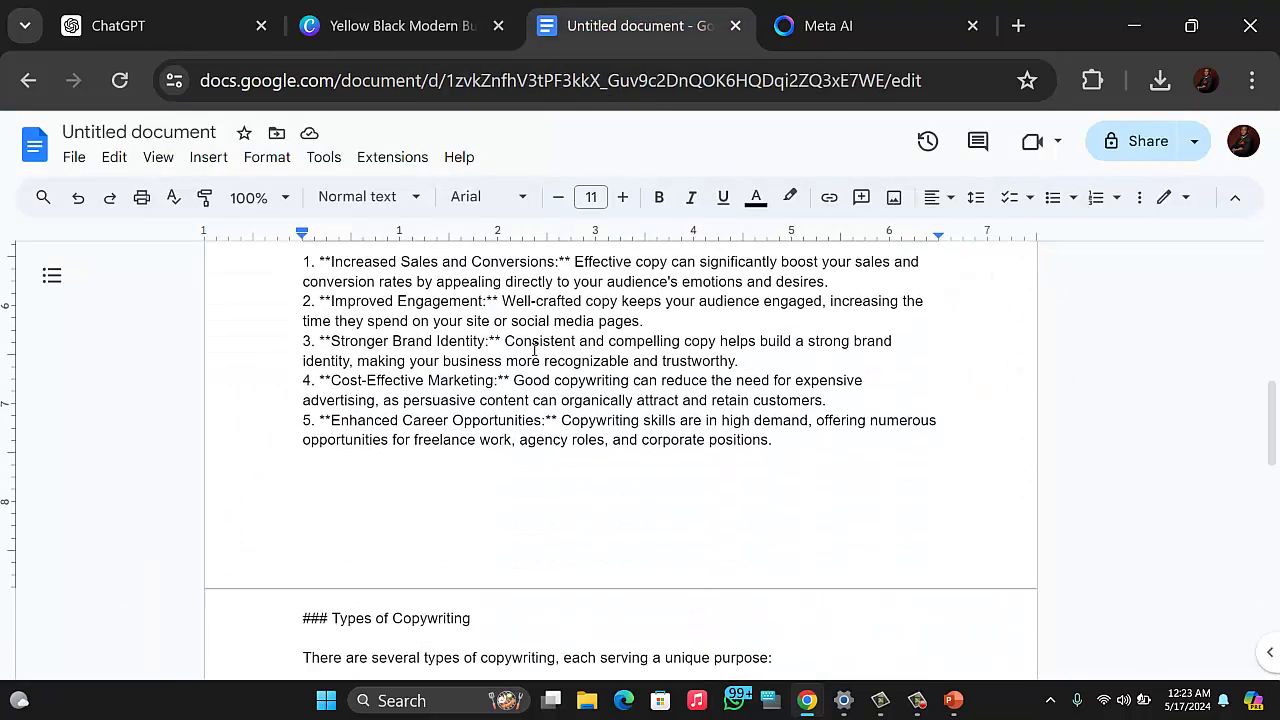
{"action": "scroll", "coordinate": [521, 359], "scroll_direction": "up", "scroll_amount": 1}
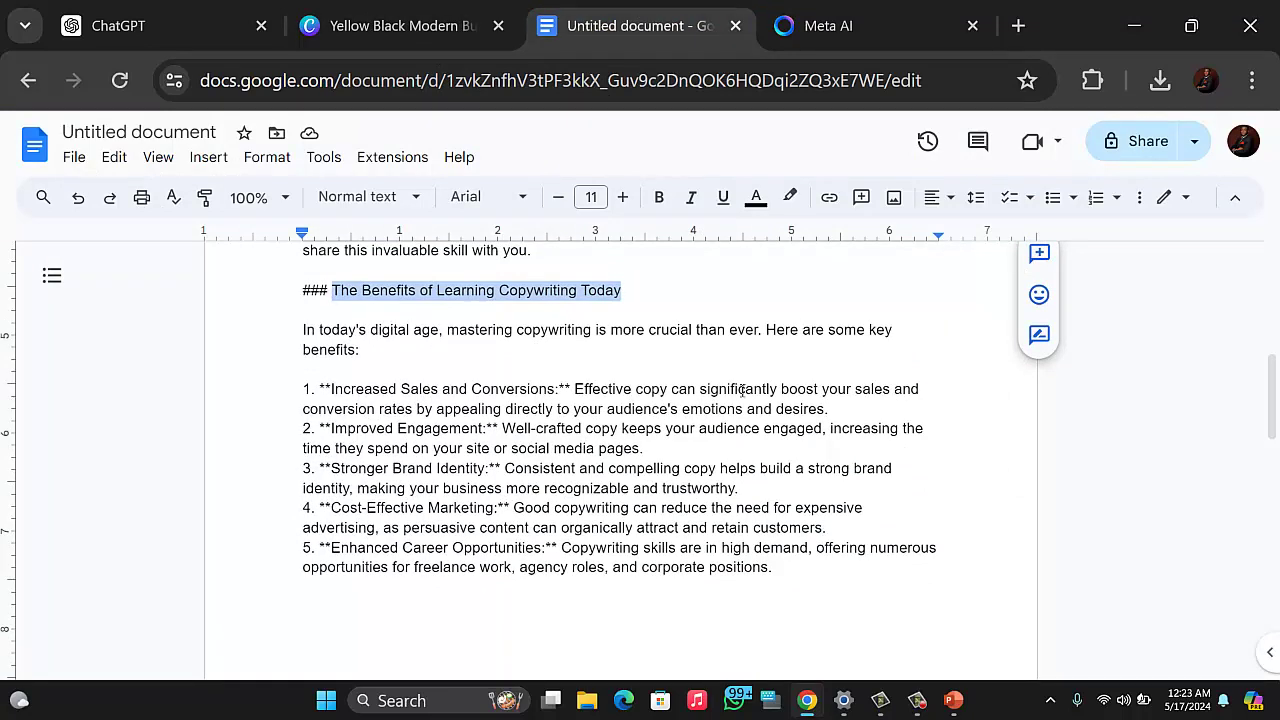
{"action": "left_click", "coordinate": [831, 409]}
{"action": "key", "text": "Return"}
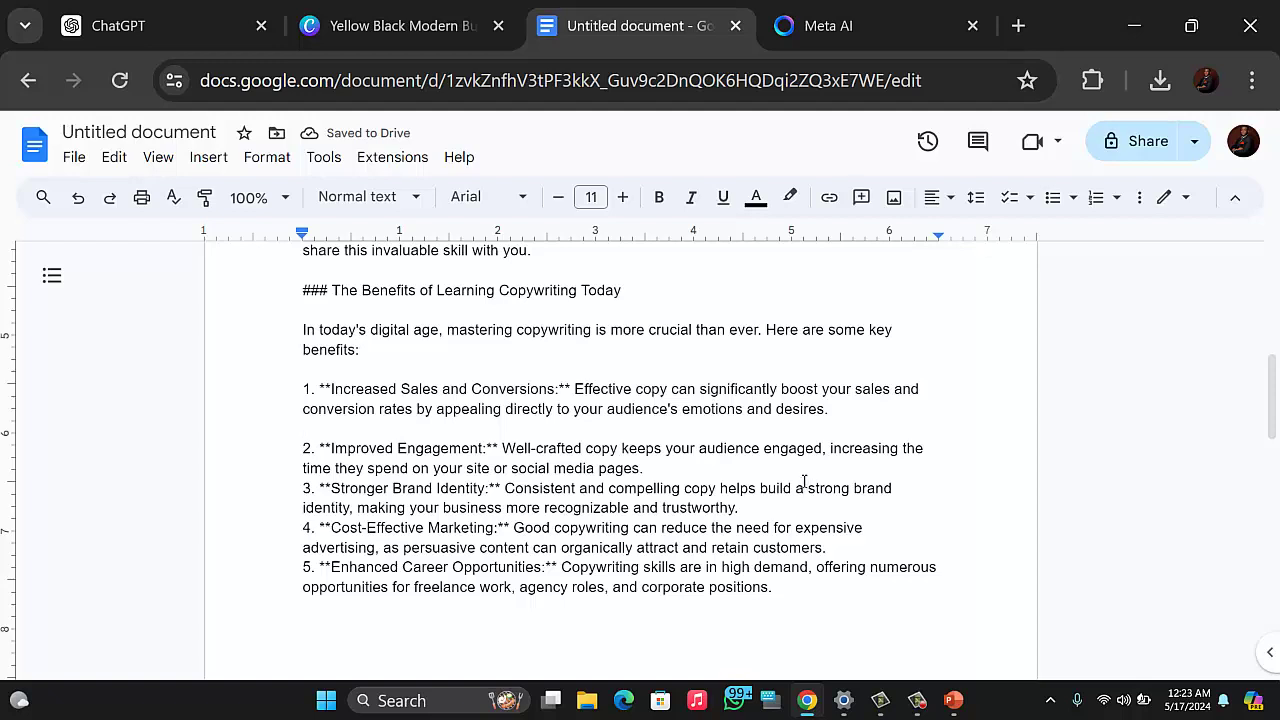
{"action": "key", "text": "Return"}
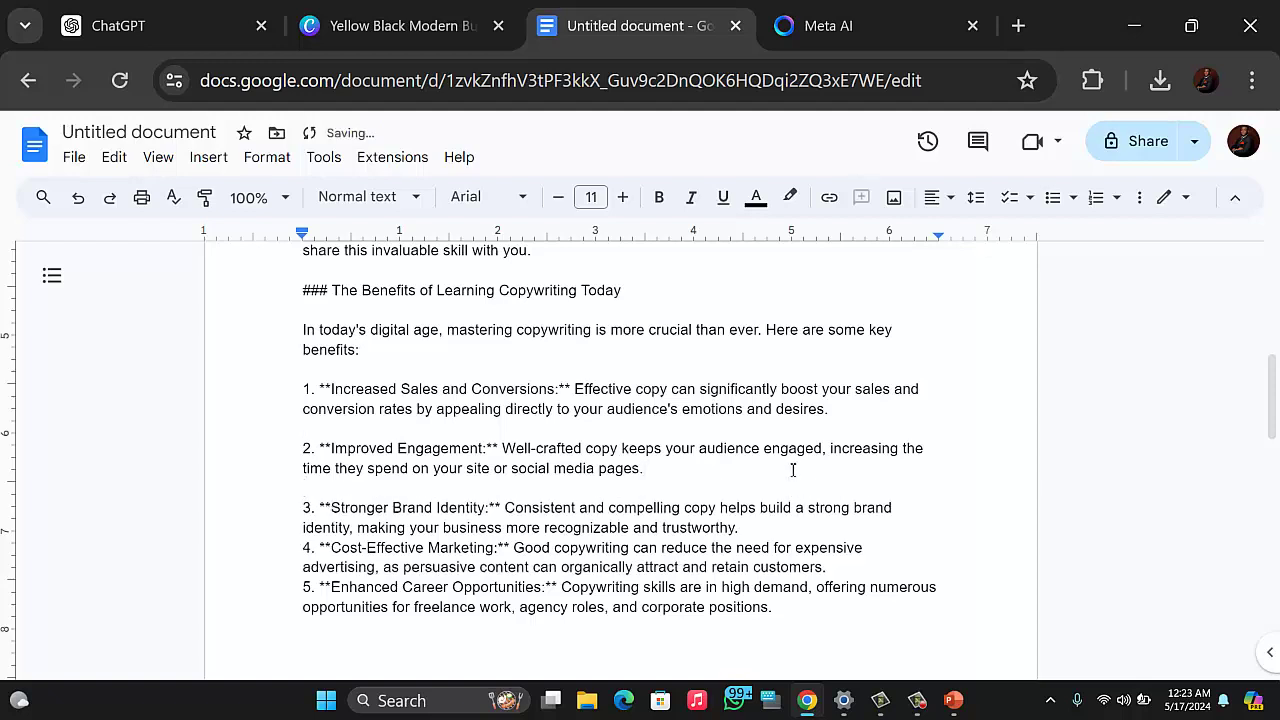
Step: Copy the first two benefits, "Increased Sales and Conversions" and "Improved Engagement", with their descriptions
{"action": "left_click_drag", "start_coordinate": [665, 470], "coordinate": [297, 393]}
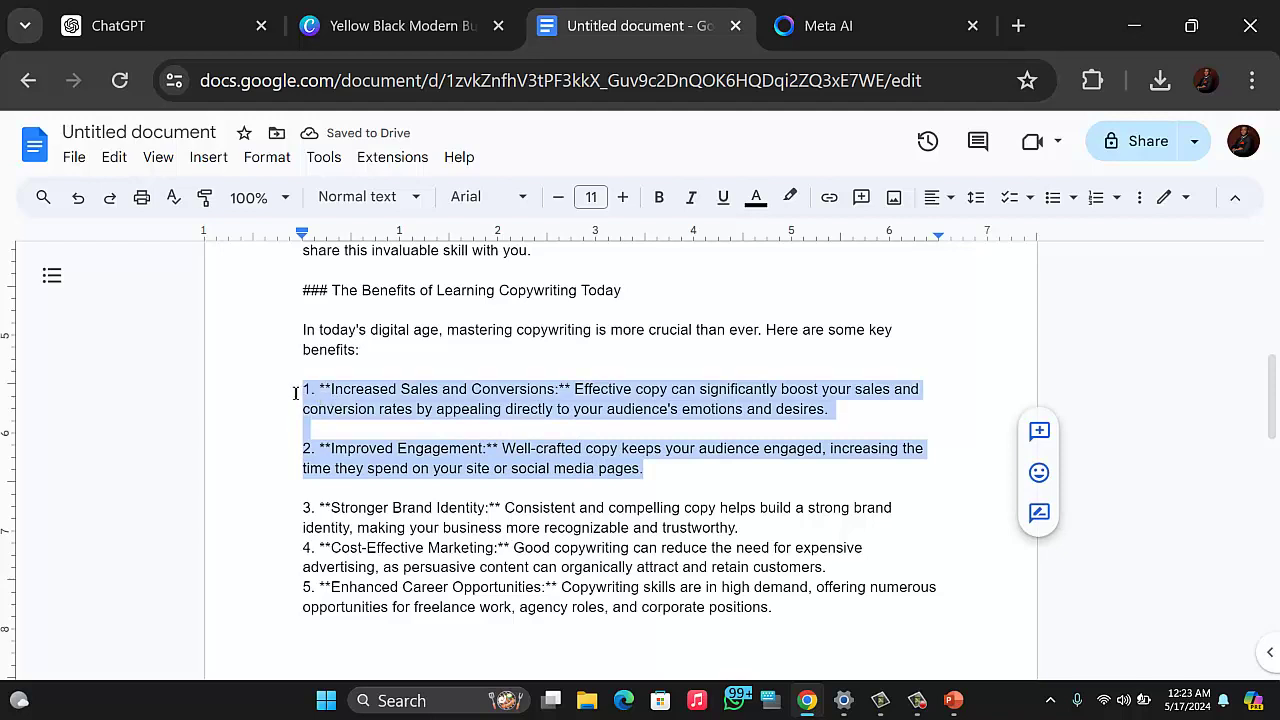
{"action": "right_click", "coordinate": [404, 421]}
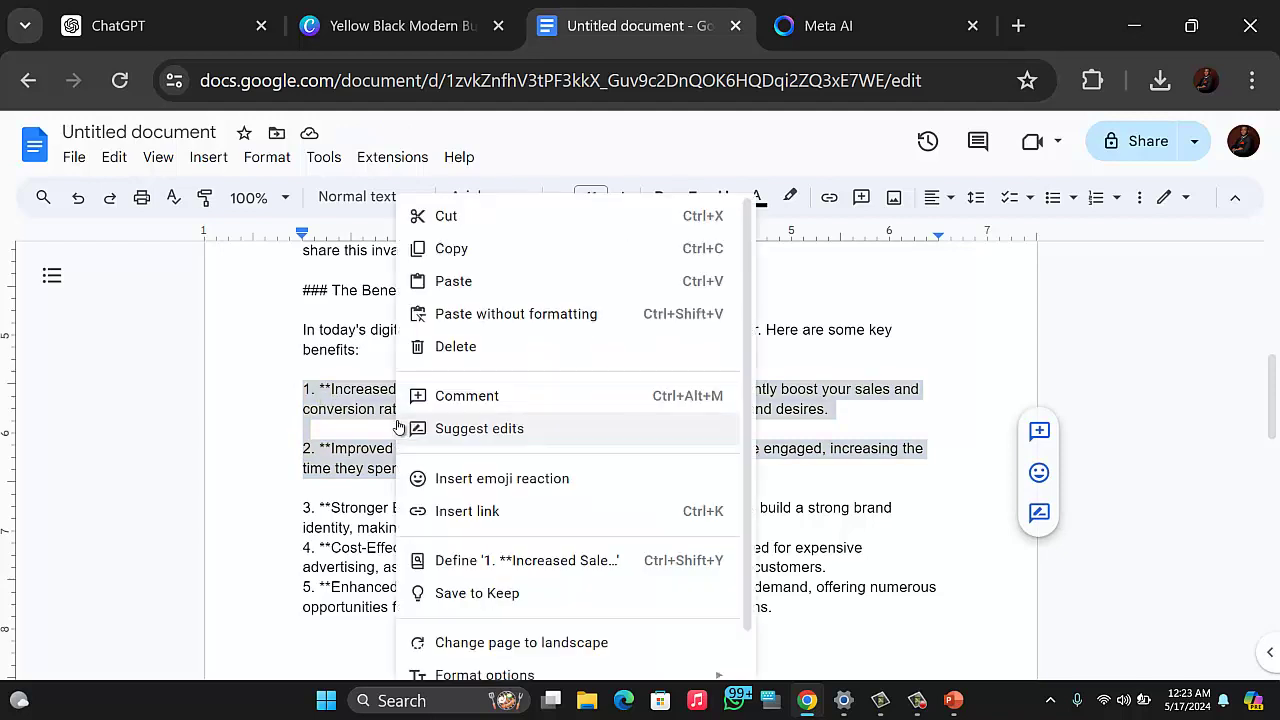
{"action": "left_click", "coordinate": [449, 246]}
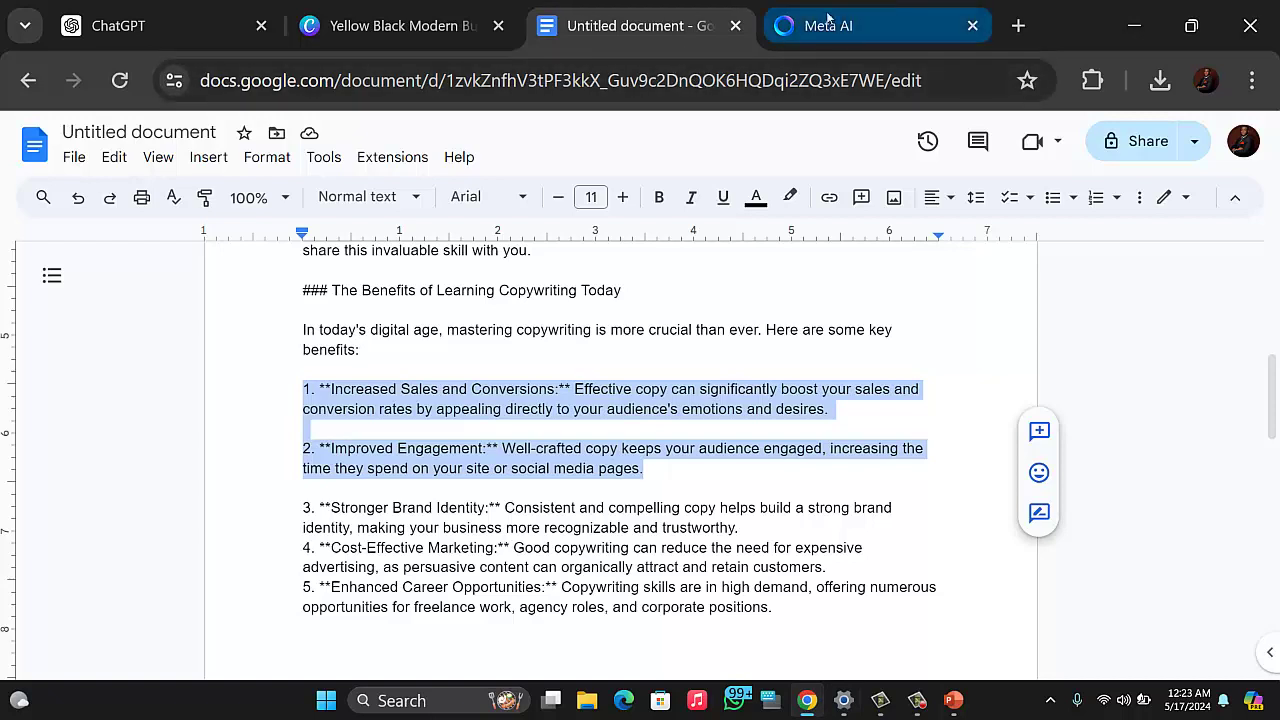
Step: Return to Canva and replace all of the page 5 body text with the two copied benefits
{"action": "left_click", "coordinate": [505, 27]}
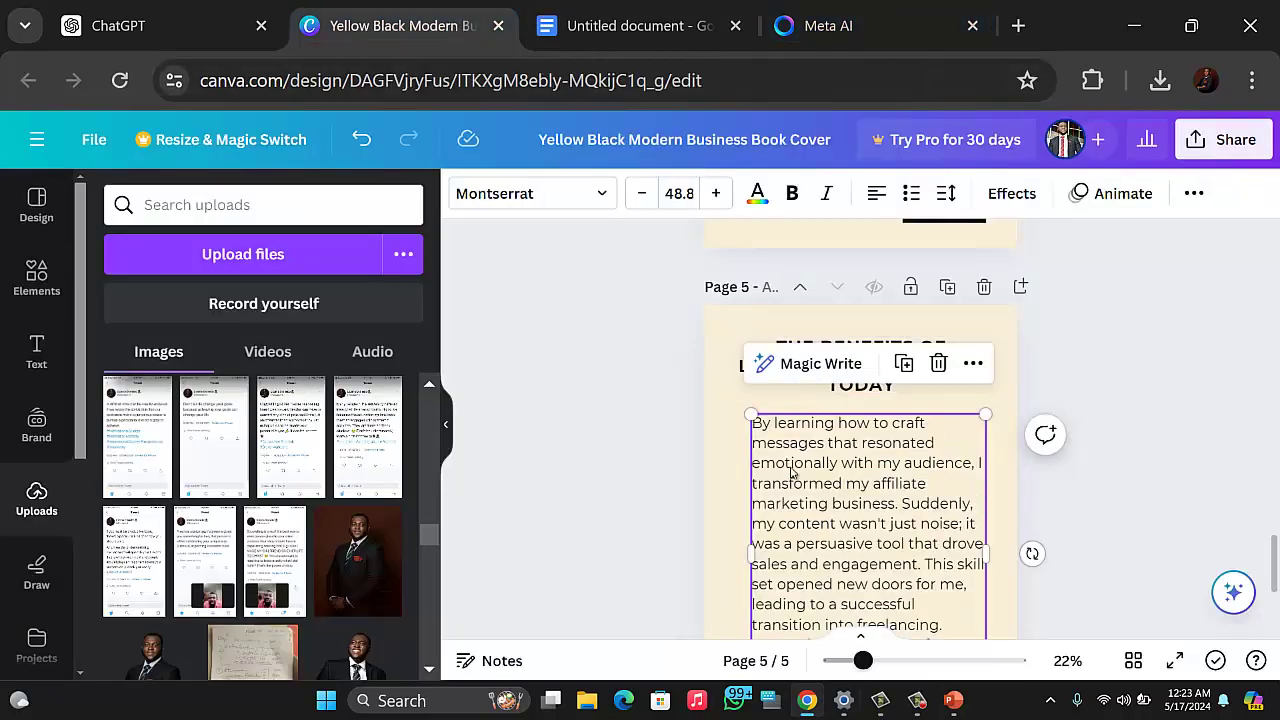
{"action": "left_click", "coordinate": [792, 469]}
{"action": "key", "text": "ctrl+a"}
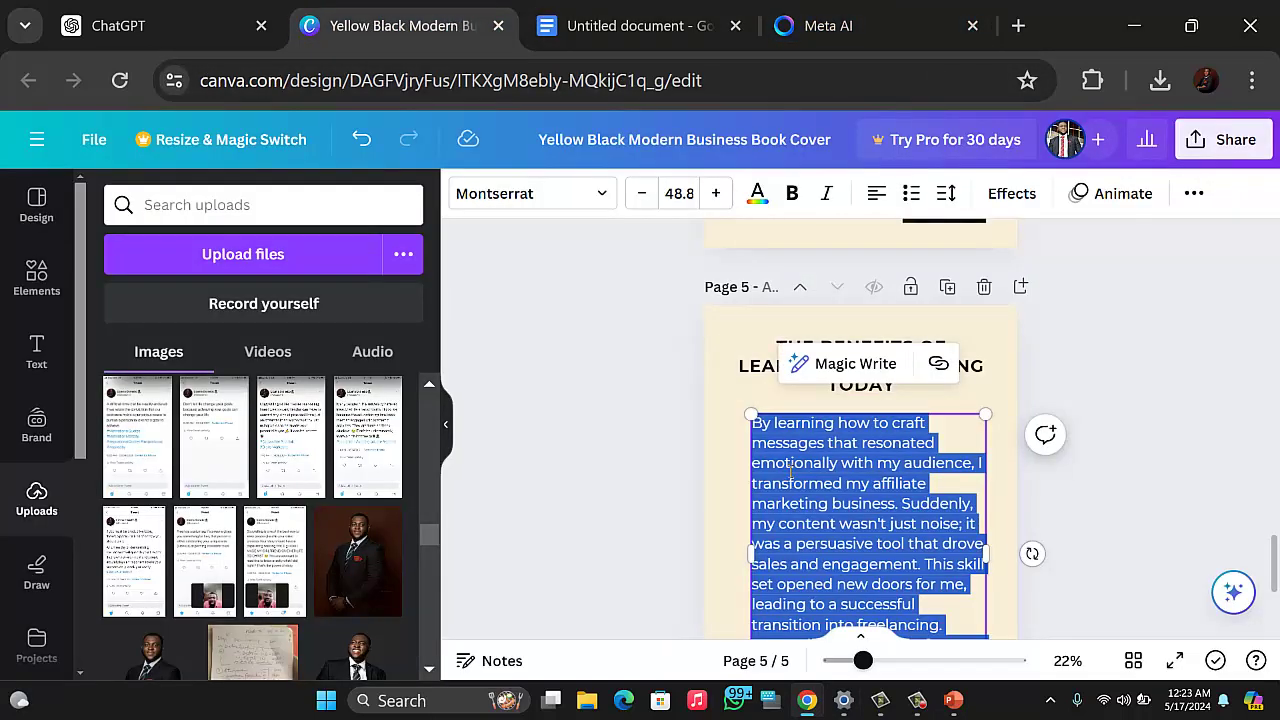
{"action": "key", "text": "ctrl+v"}
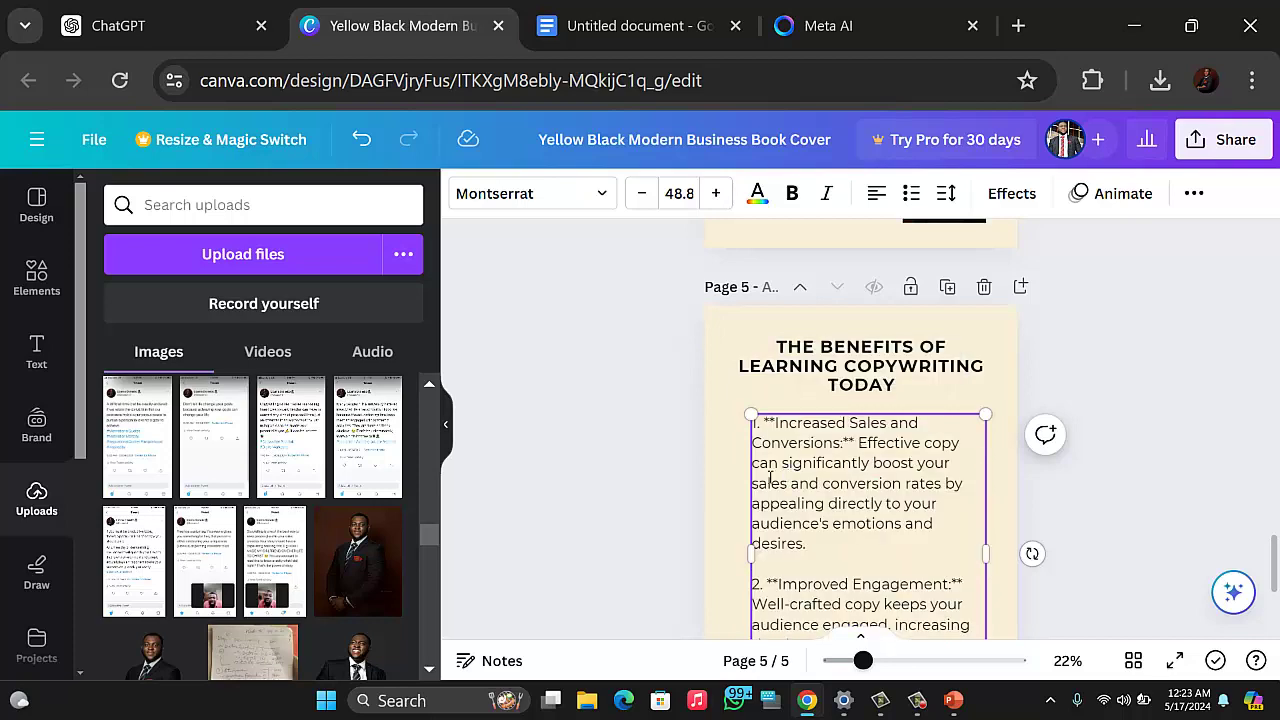
{"action": "scroll", "coordinate": [860, 600], "scroll_direction": "down", "scroll_amount": 2}
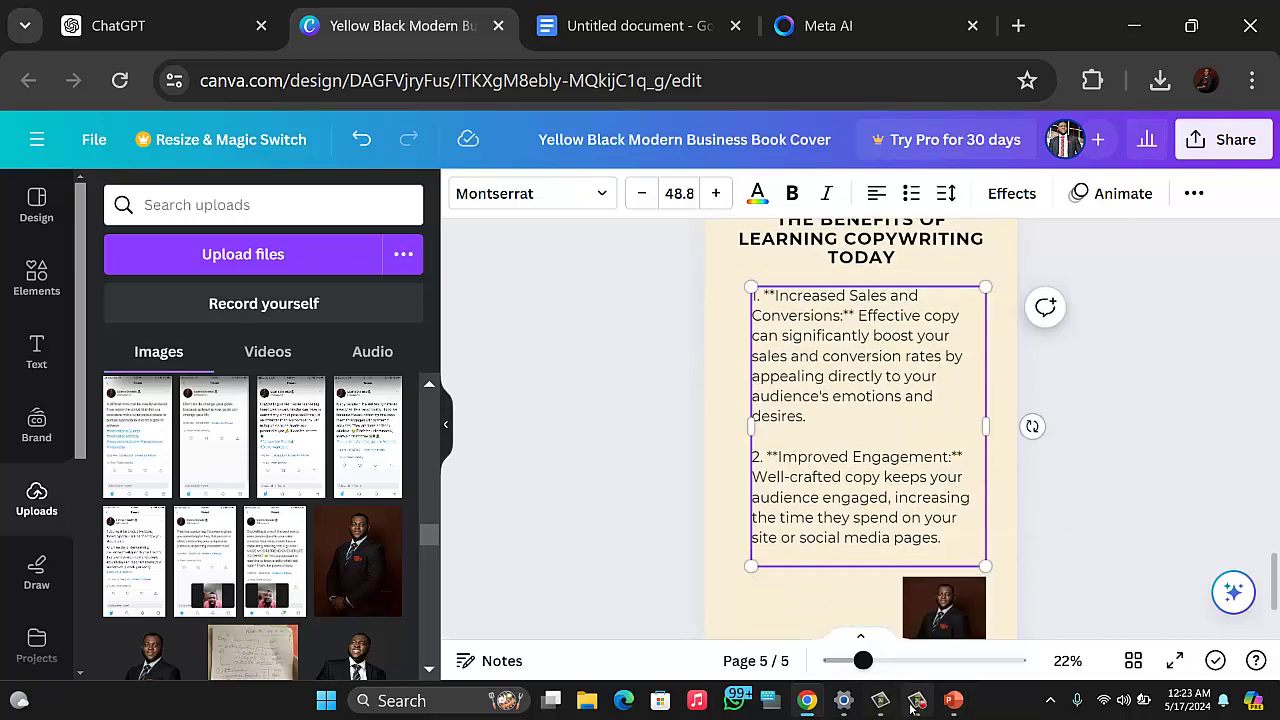
{"action": "mouse_move", "coordinate": [914, 706]}
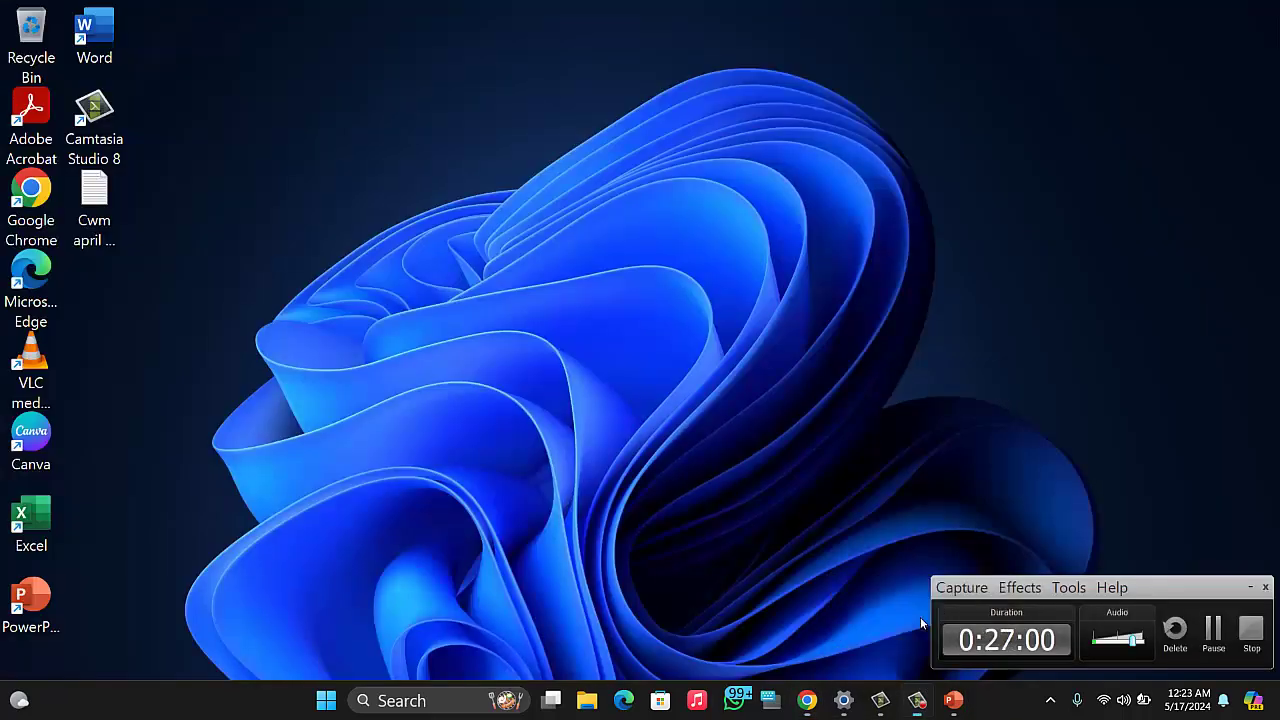
{"action": "left_click", "coordinate": [928, 622]}
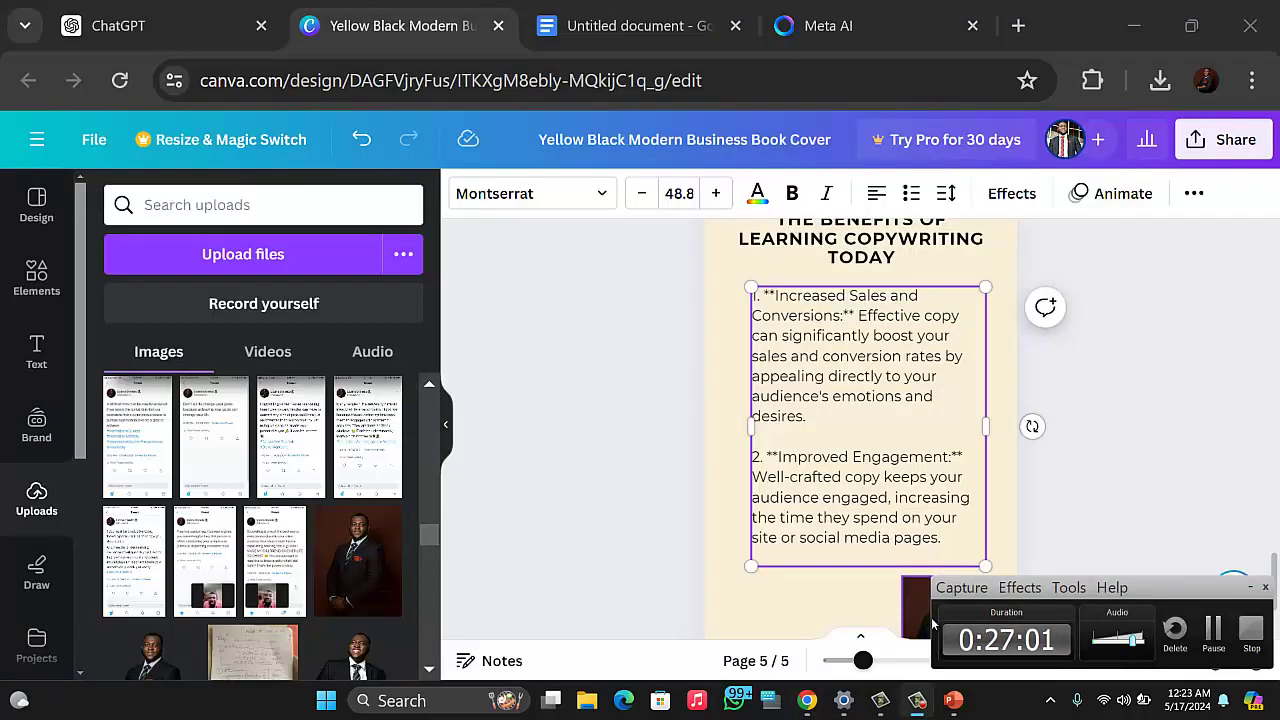
{"action": "left_click", "coordinate": [1213, 628]}
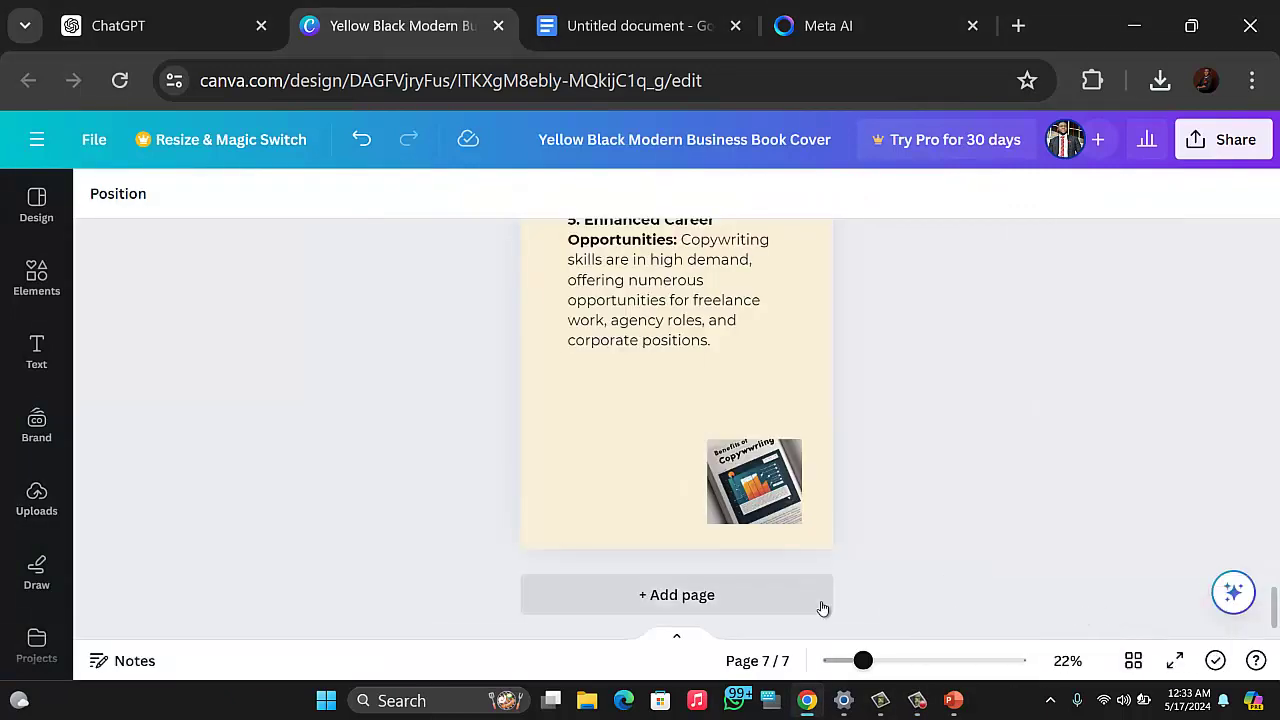
Step: Review the text and images on the benefits pages 5 to 7 at a larger view size
{"action": "scroll", "coordinate": [824, 604], "scroll_direction": "up", "scroll_amount": 5}
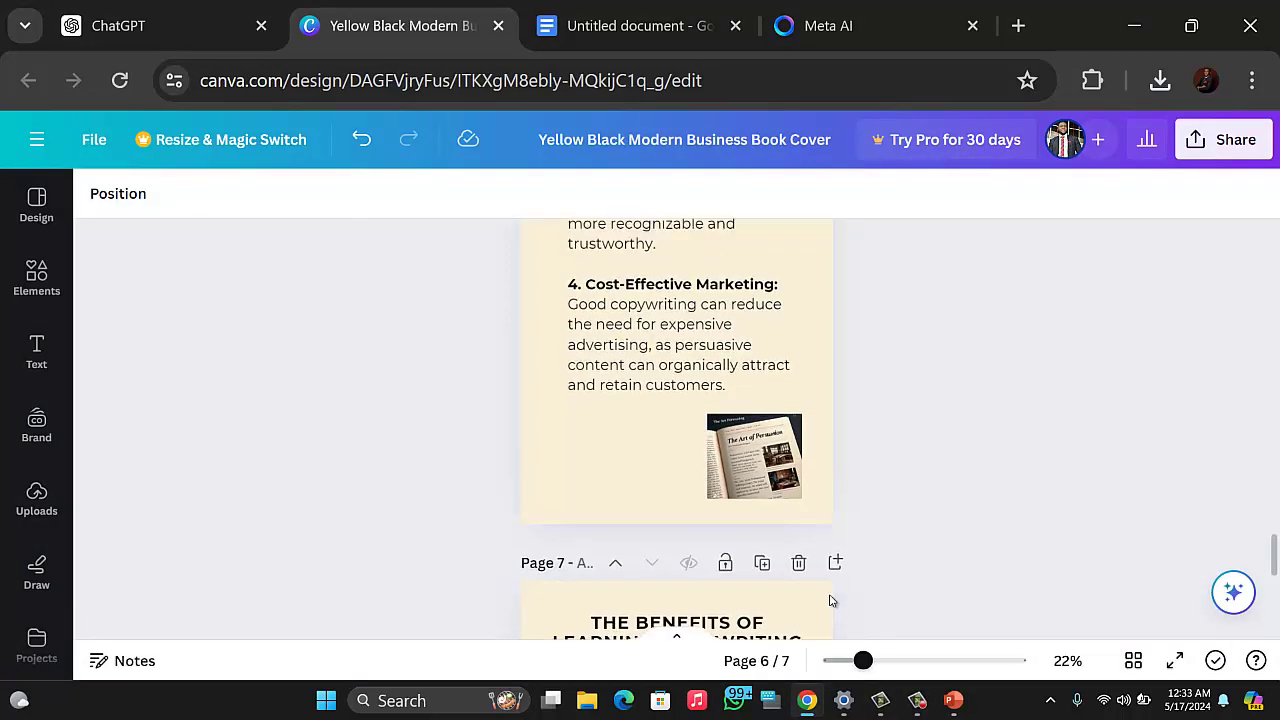
{"action": "scroll", "coordinate": [829, 600], "scroll_direction": "up", "scroll_amount": 8}
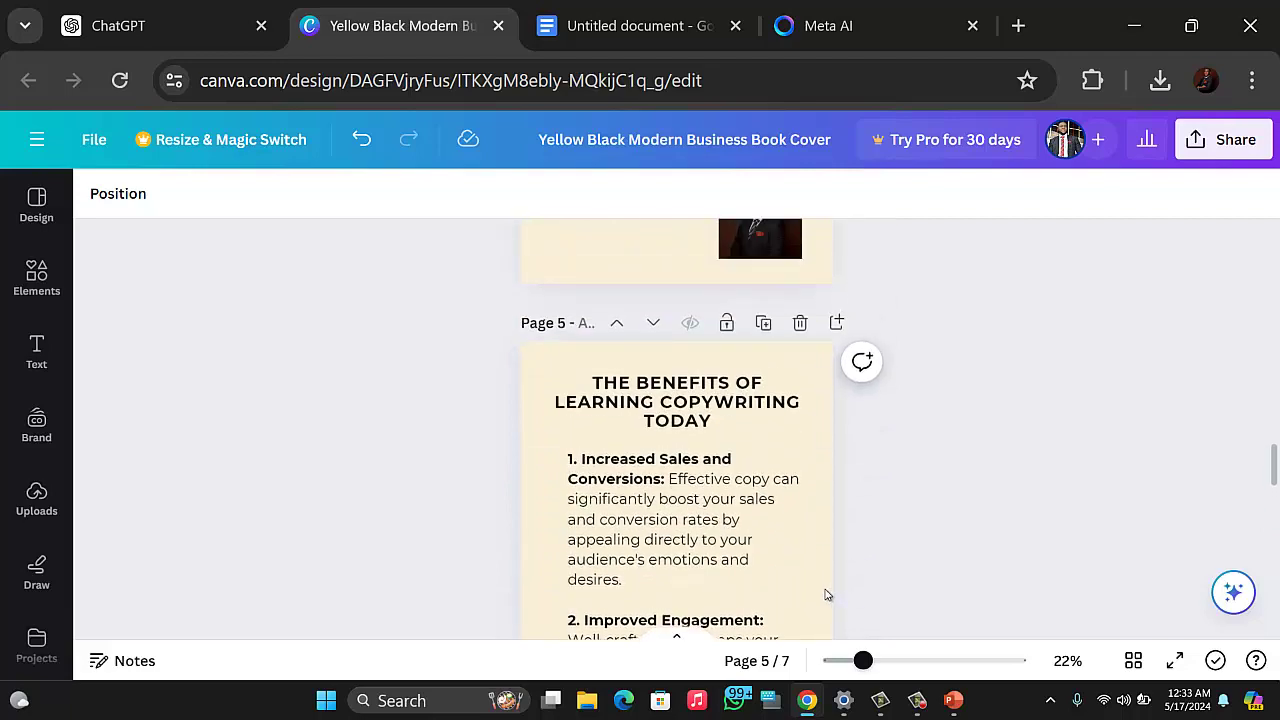
{"action": "scroll", "coordinate": [808, 579], "scroll_direction": "up", "scroll_amount": 2}
{"action": "scroll", "coordinate": [806, 577], "scroll_direction": "down", "scroll_amount": 4}
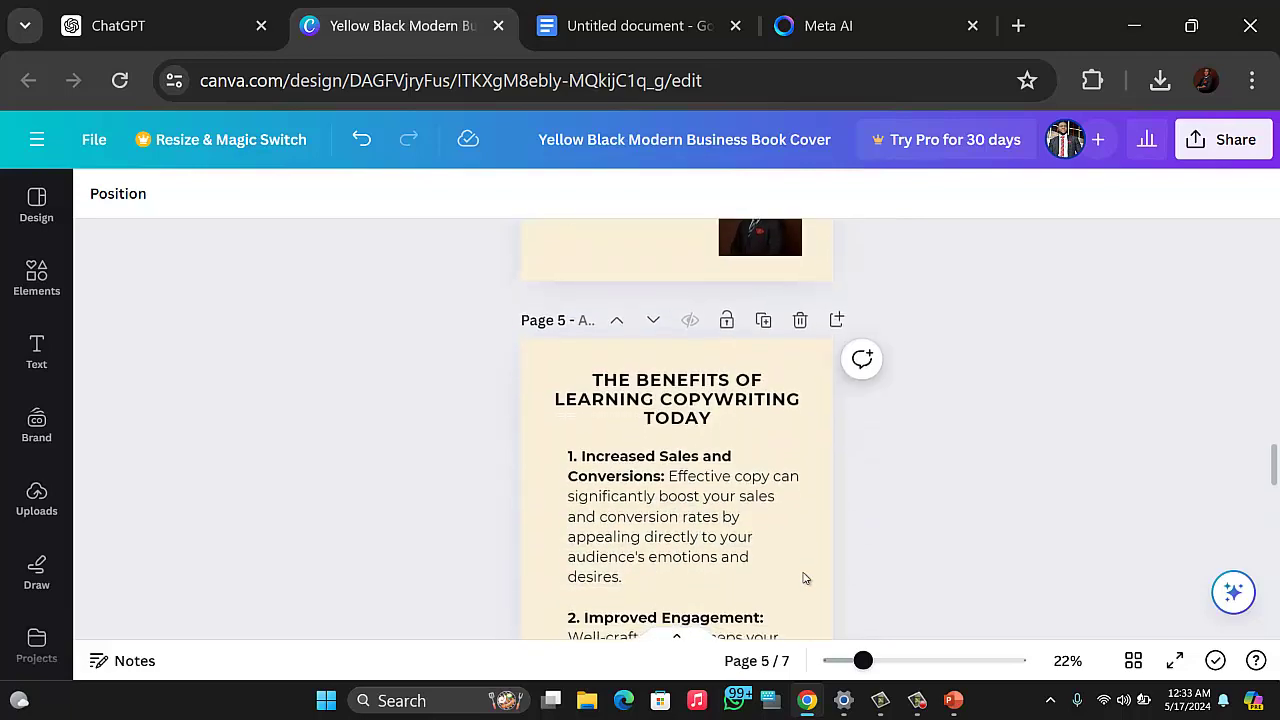
{"action": "left_click_drag", "start_coordinate": [868, 660], "coordinate": [890, 660]}
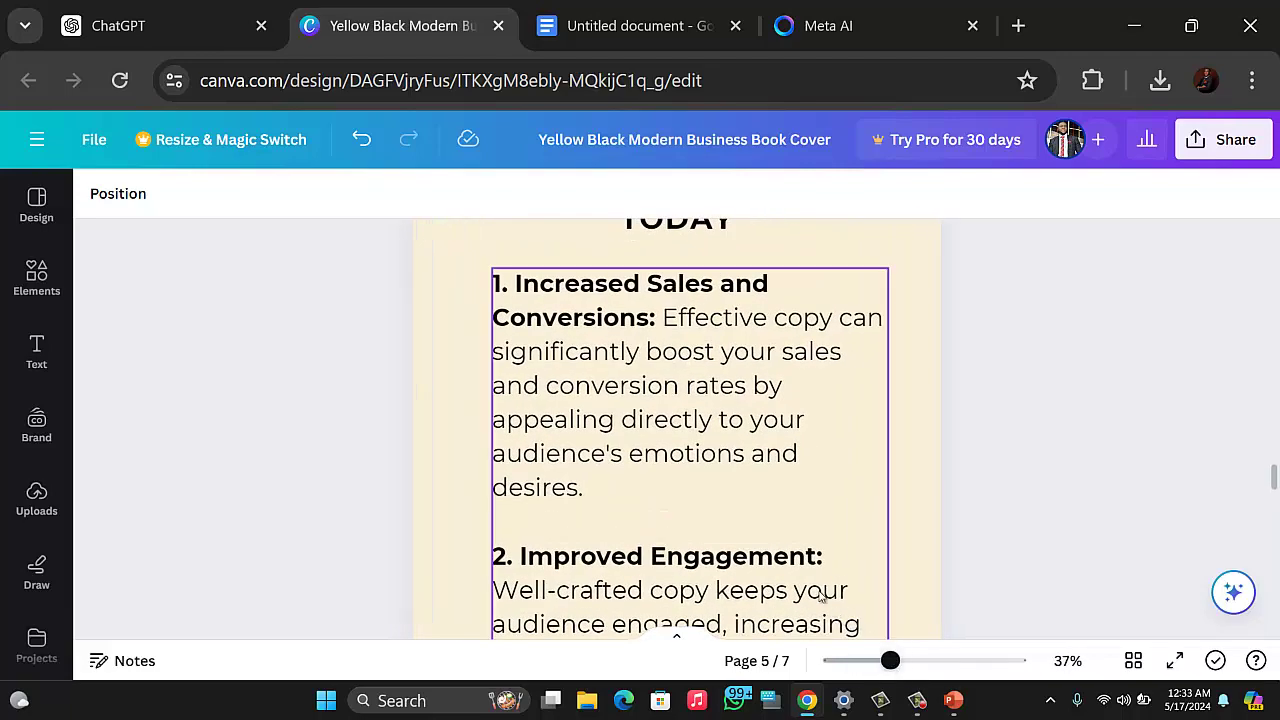
{"action": "scroll", "coordinate": [818, 593], "scroll_direction": "down", "scroll_amount": 12}
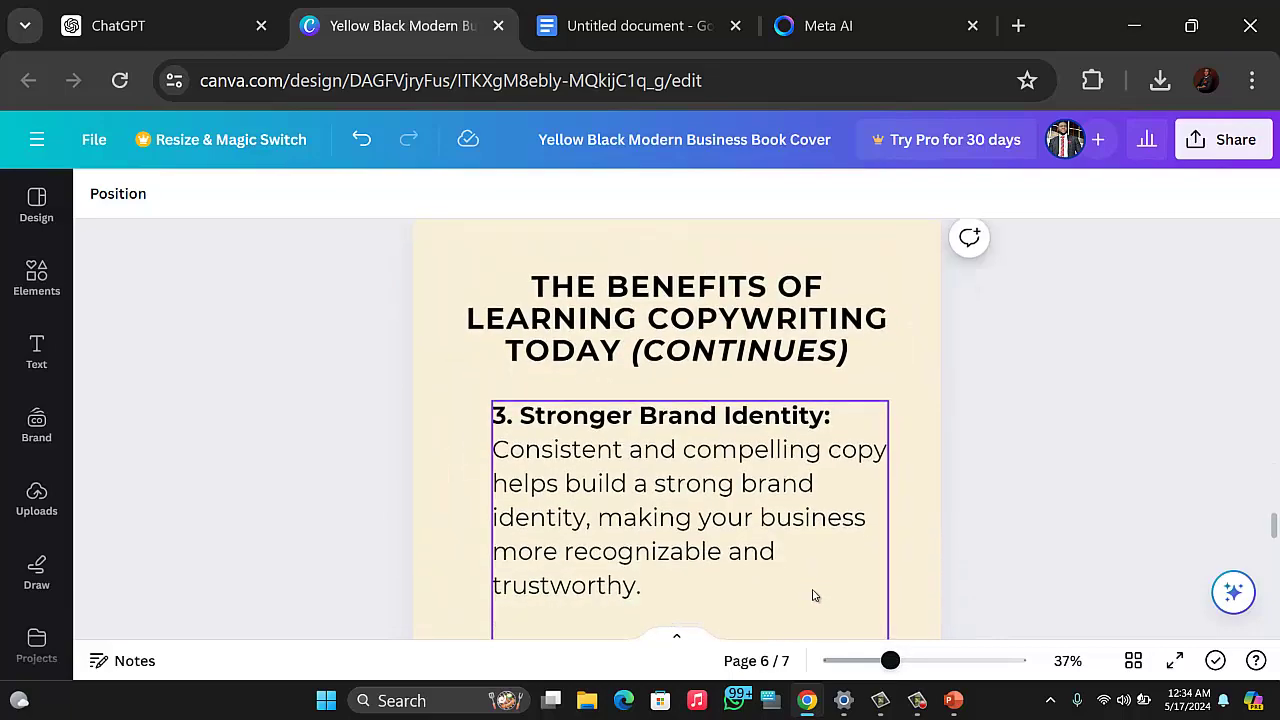
{"action": "scroll", "coordinate": [812, 595], "scroll_direction": "down", "scroll_amount": 3}
{"action": "scroll", "coordinate": [810, 594], "scroll_direction": "up", "scroll_amount": 8}
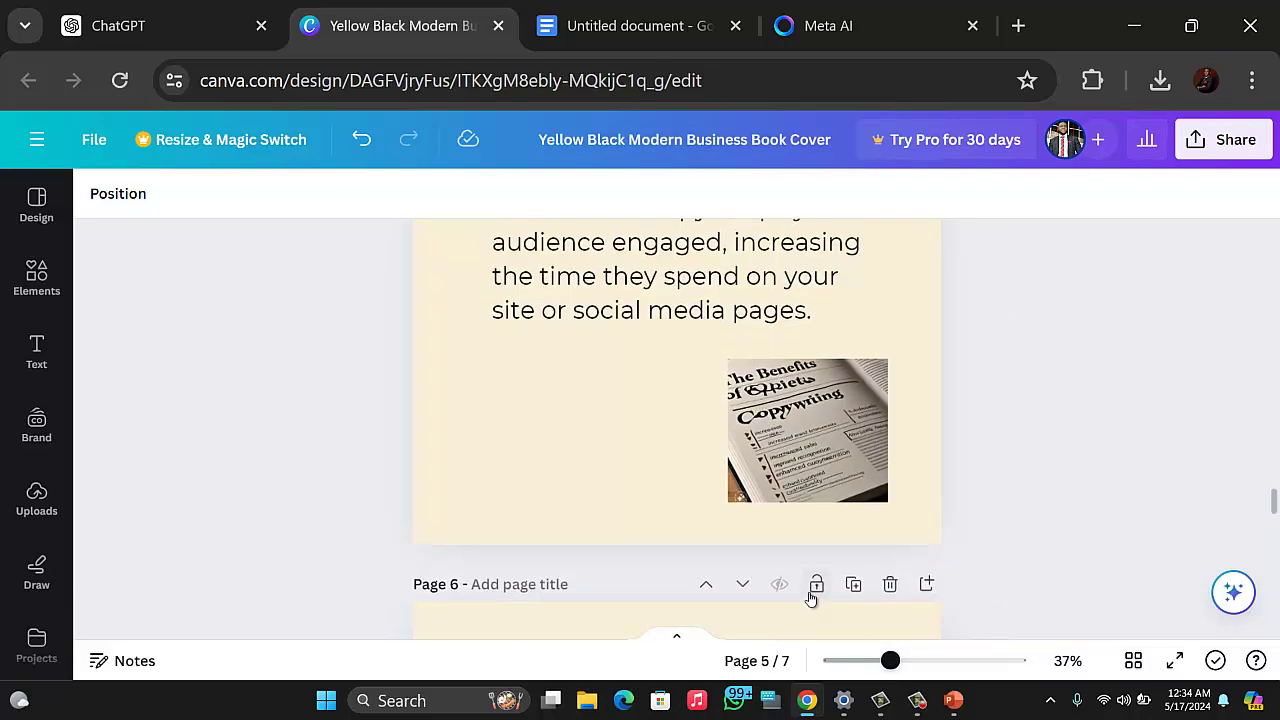
{"action": "scroll", "coordinate": [808, 594], "scroll_direction": "down", "scroll_amount": 4}
{"action": "scroll", "coordinate": [810, 597], "scroll_direction": "down", "scroll_amount": 8}
{"action": "scroll", "coordinate": [812, 600], "scroll_direction": "down", "scroll_amount": 5}
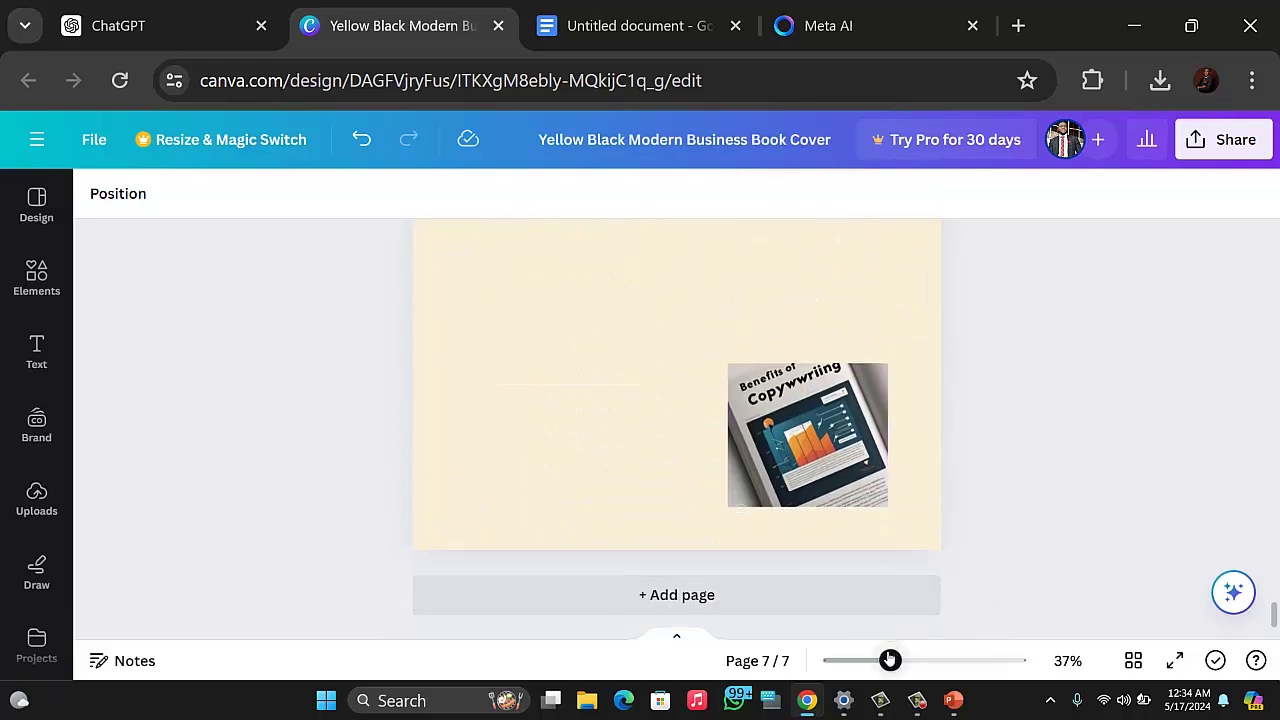
Step: Check the page 7 layout and duplicate the page as page 8
{"action": "scroll", "coordinate": [812, 620], "scroll_direction": "up", "scroll_amount": 10}
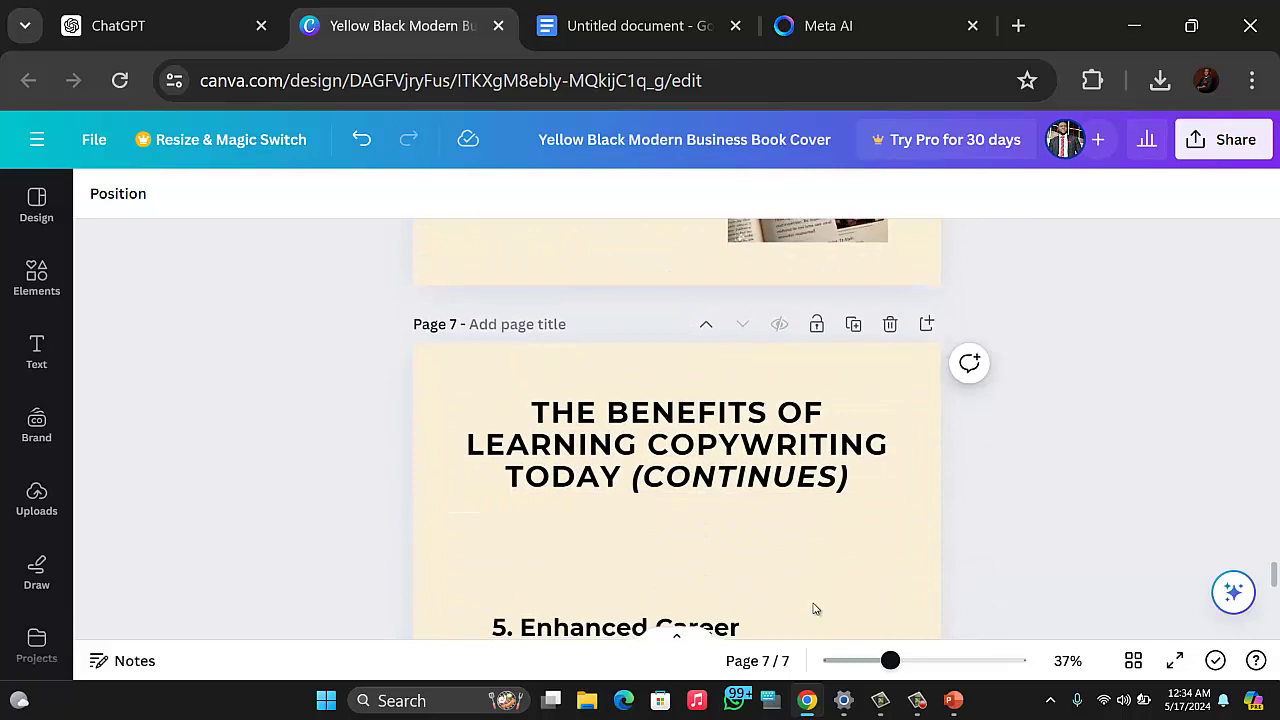
{"action": "scroll", "coordinate": [814, 607], "scroll_direction": "down", "scroll_amount": 3}
{"action": "scroll", "coordinate": [820, 594], "scroll_direction": "up", "scroll_amount": 4}
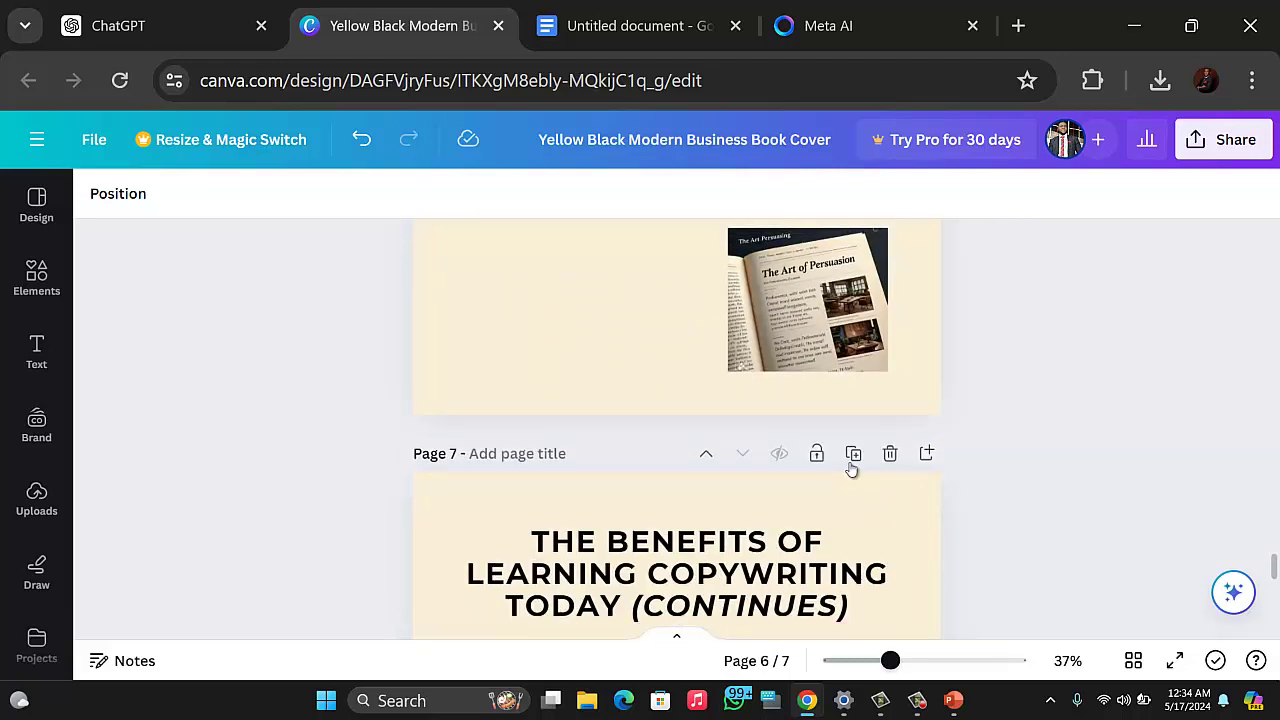
{"action": "left_click", "coordinate": [852, 460]}
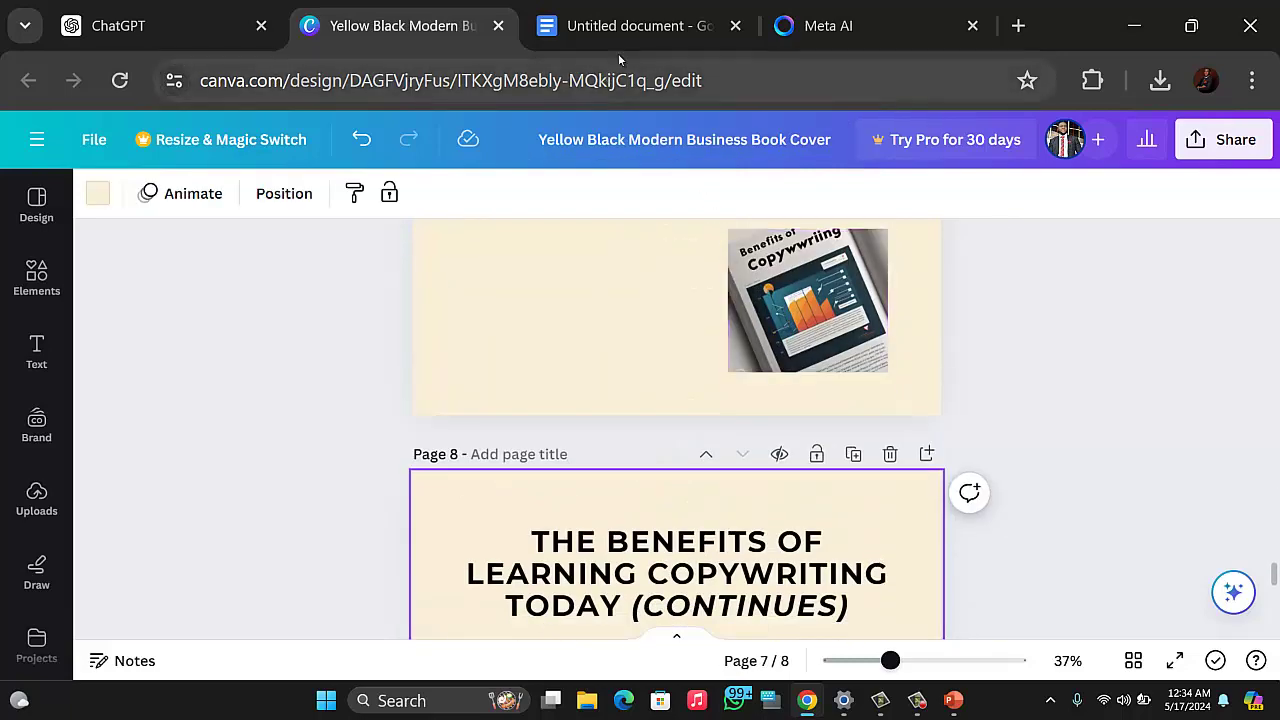
Step: Review the remaining Google Docs sections on the types of copywriting and the course offer, and return to page 8 in Canva
{"action": "left_click", "coordinate": [645, 26]}
{"action": "scroll", "coordinate": [614, 308], "scroll_direction": "down", "scroll_amount": 5}
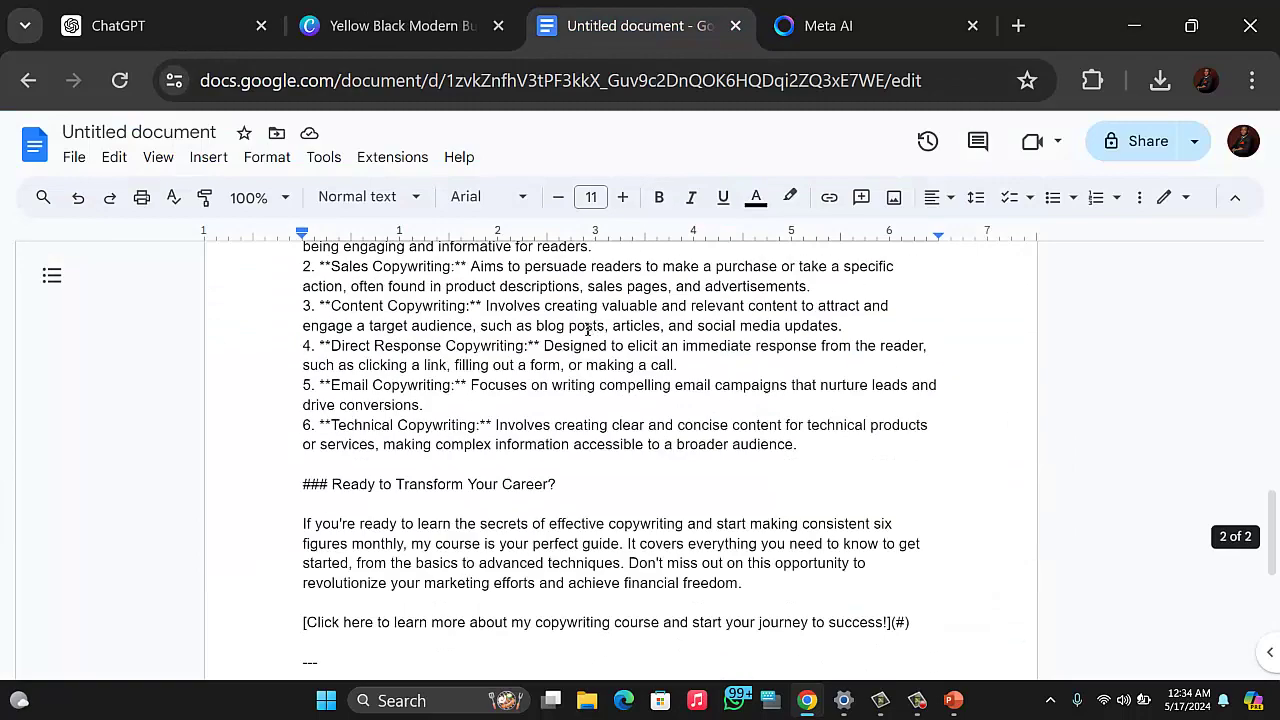
{"action": "scroll", "coordinate": [484, 467], "scroll_direction": "up", "scroll_amount": 3}
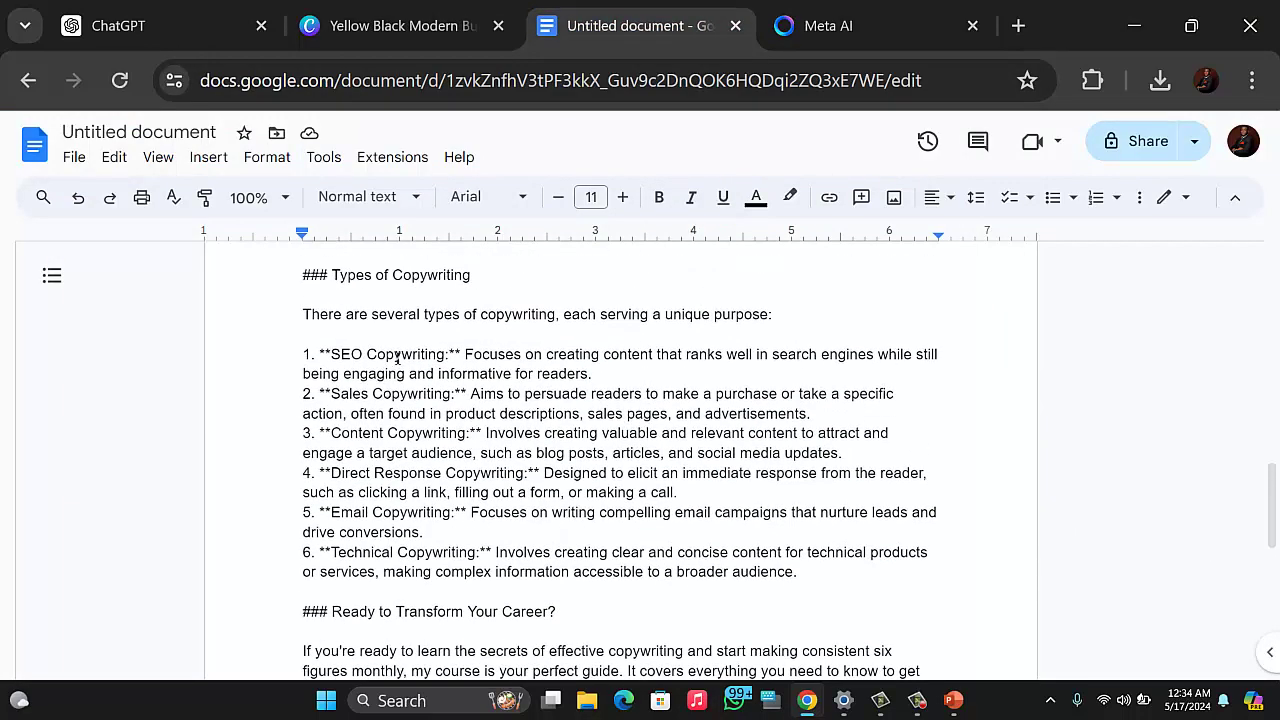
{"action": "scroll", "coordinate": [427, 445], "scroll_direction": "down", "scroll_amount": 5}
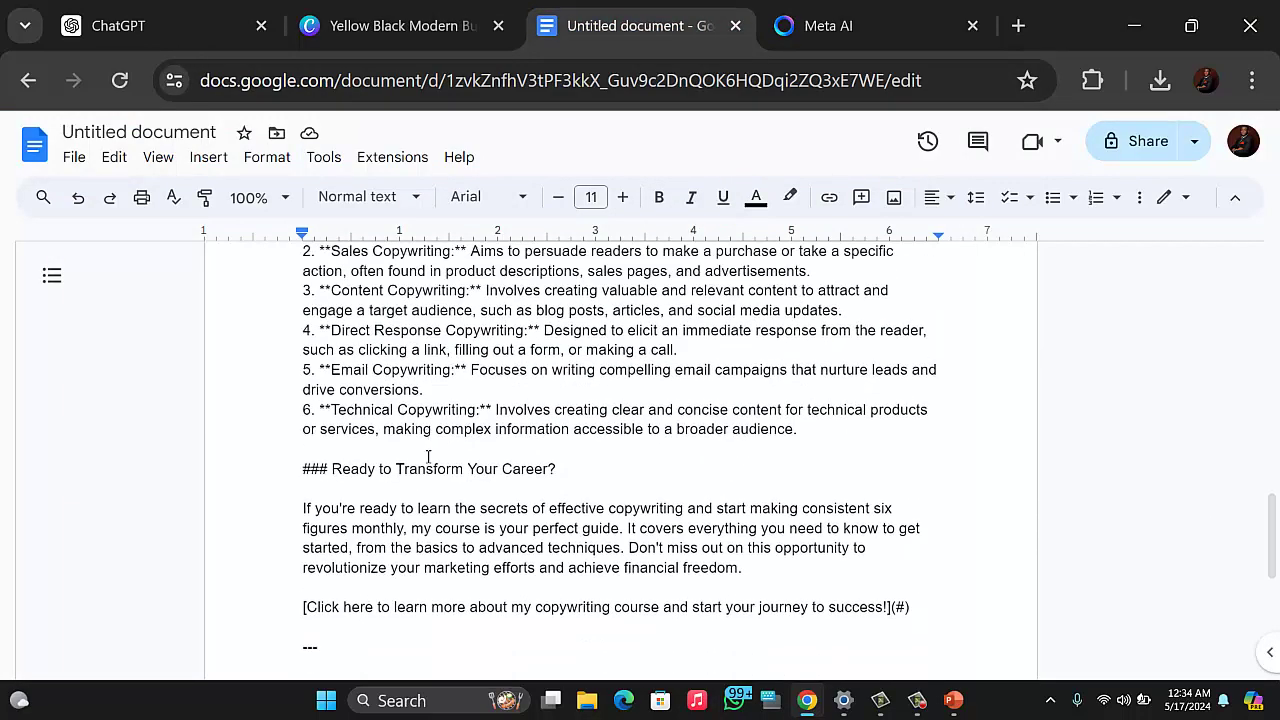
{"action": "scroll", "coordinate": [424, 450], "scroll_direction": "up", "scroll_amount": 3}
{"action": "scroll", "coordinate": [426, 445], "scroll_direction": "up", "scroll_amount": 3}
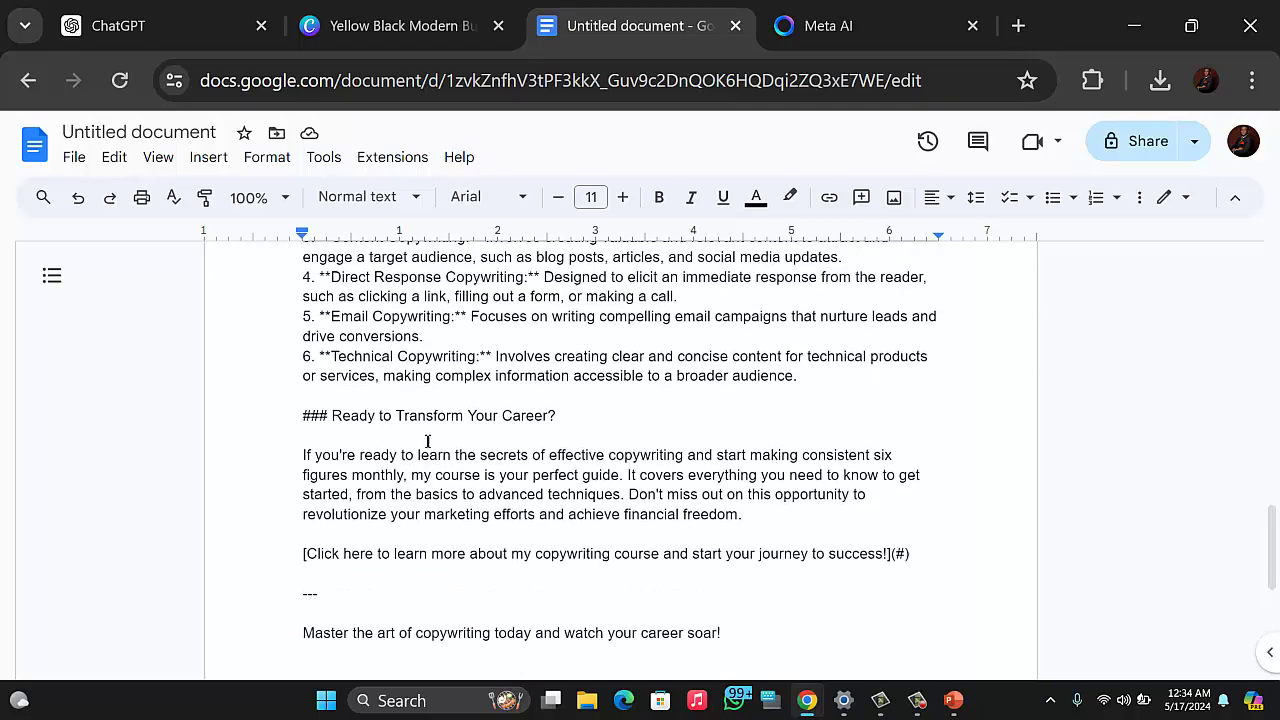
{"action": "scroll", "coordinate": [664, 428], "scroll_direction": "up", "scroll_amount": 4}
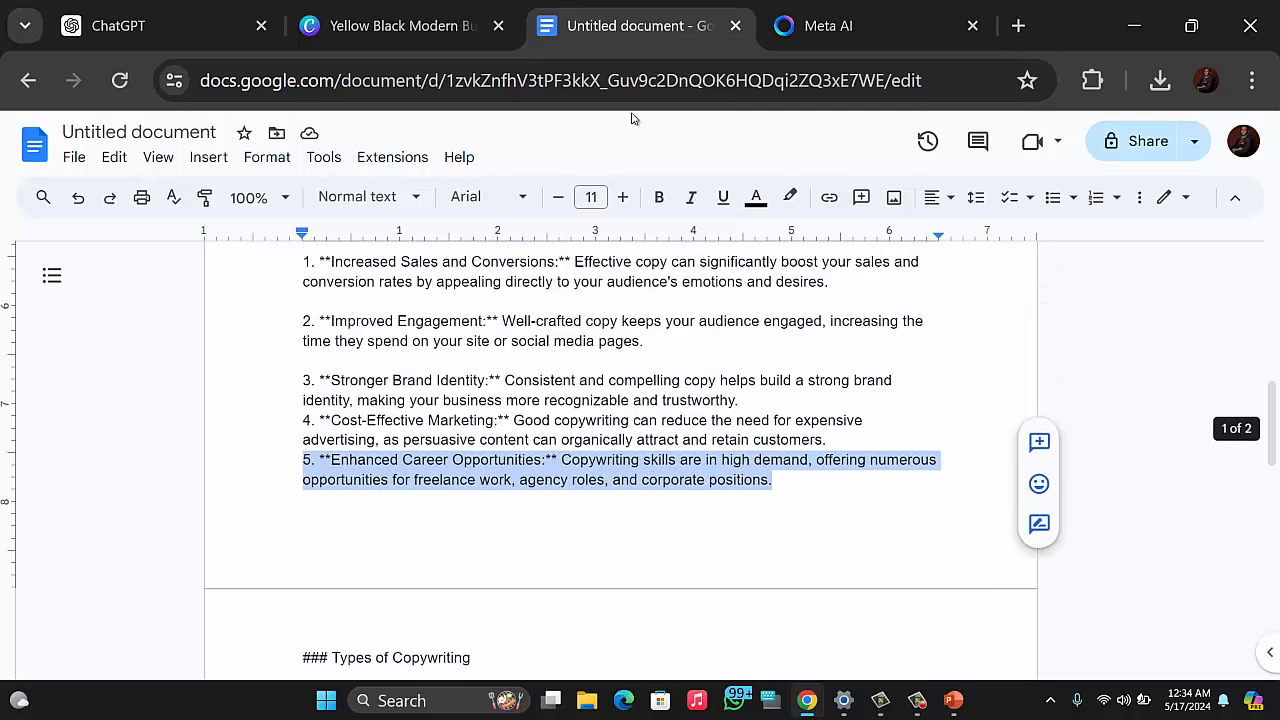
{"action": "left_click", "coordinate": [427, 44]}
{"action": "scroll", "coordinate": [754, 453], "scroll_direction": "down", "scroll_amount": 4}
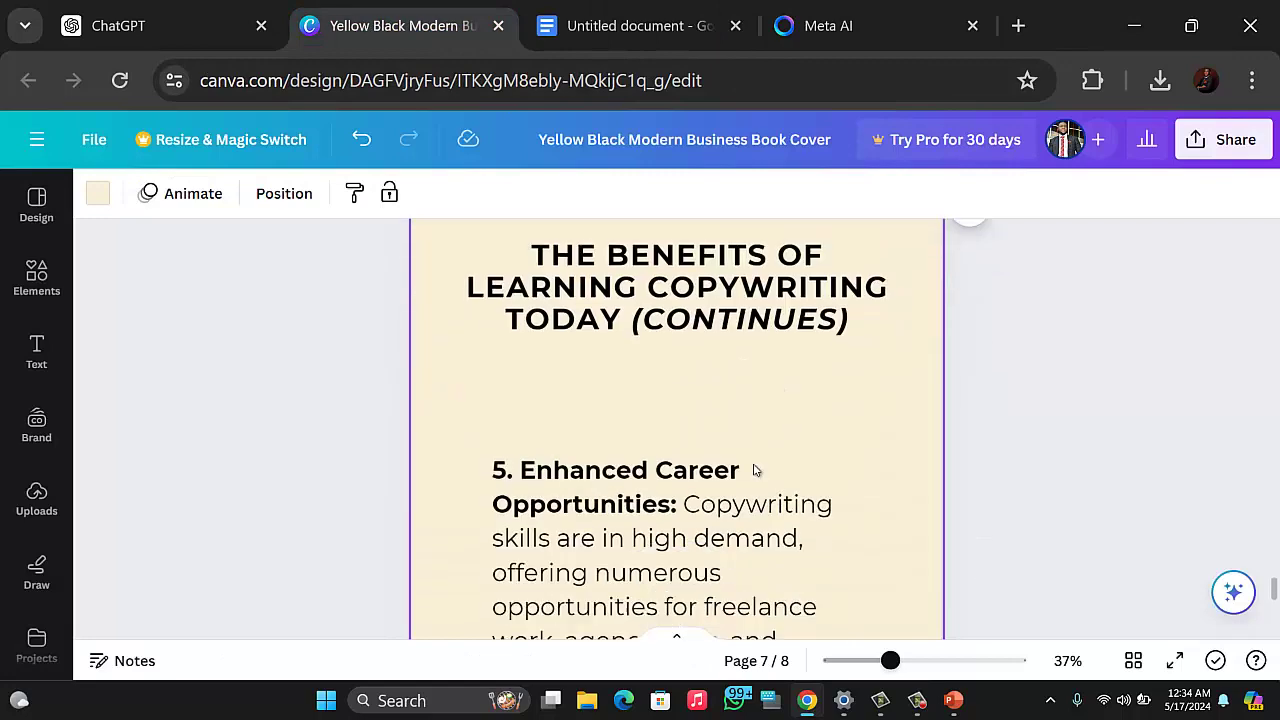
{"action": "mouse_move", "coordinate": [918, 705]}
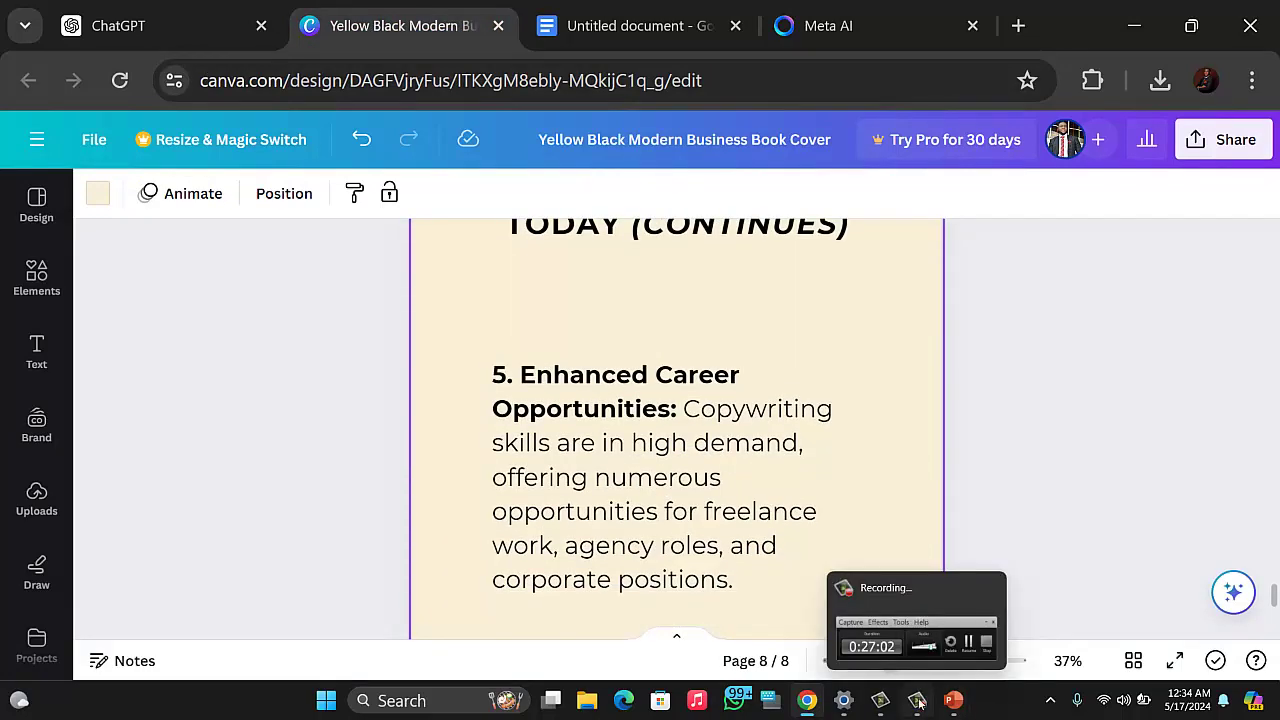
{"action": "left_click", "coordinate": [925, 640]}
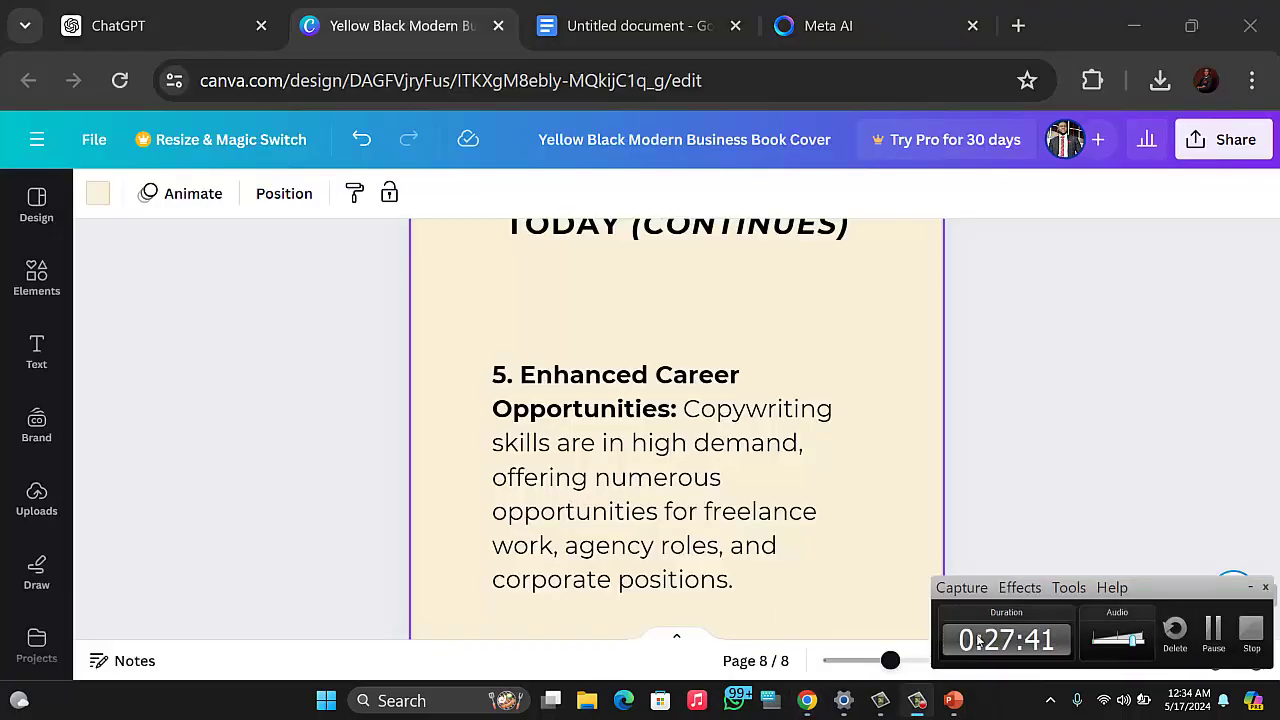
{"action": "left_click", "coordinate": [1210, 632]}
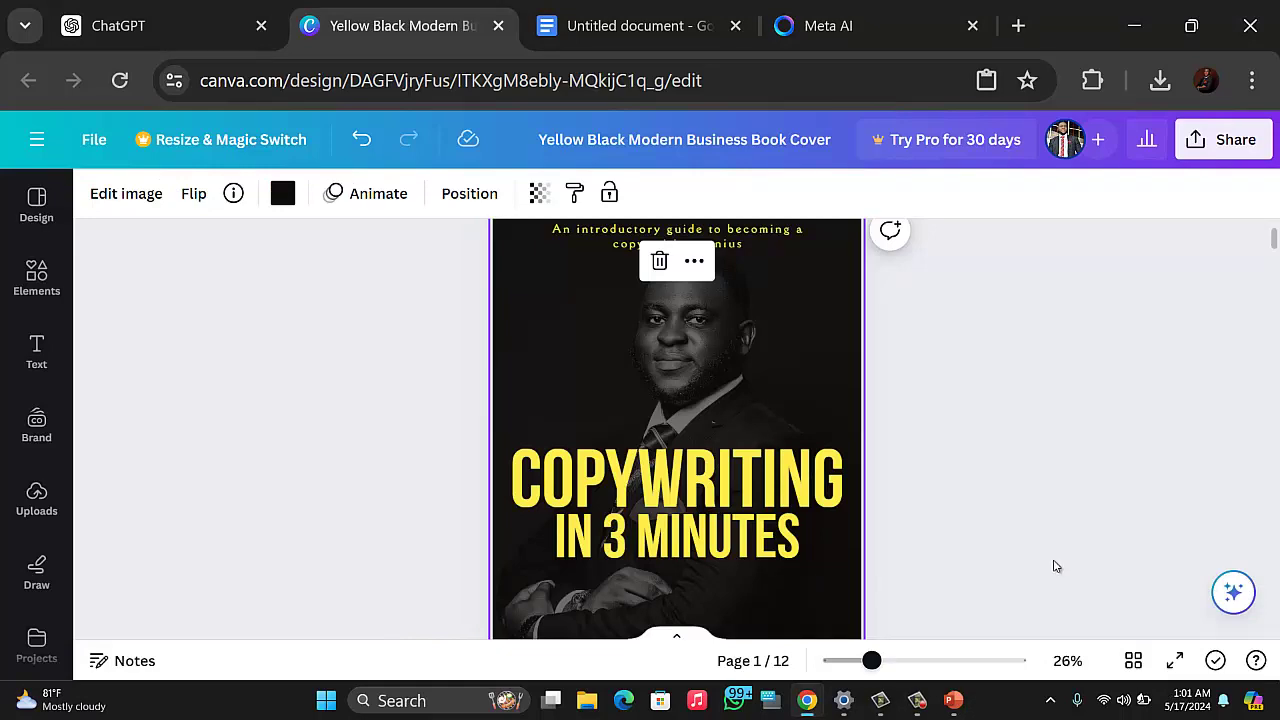
Step: Look through the e-book pages from the cover to the third benefits page
{"action": "scroll", "coordinate": [940, 480], "scroll_direction": "up", "scroll_amount": 1}
{"action": "scroll", "coordinate": [964, 466], "scroll_direction": "down", "scroll_amount": 8}
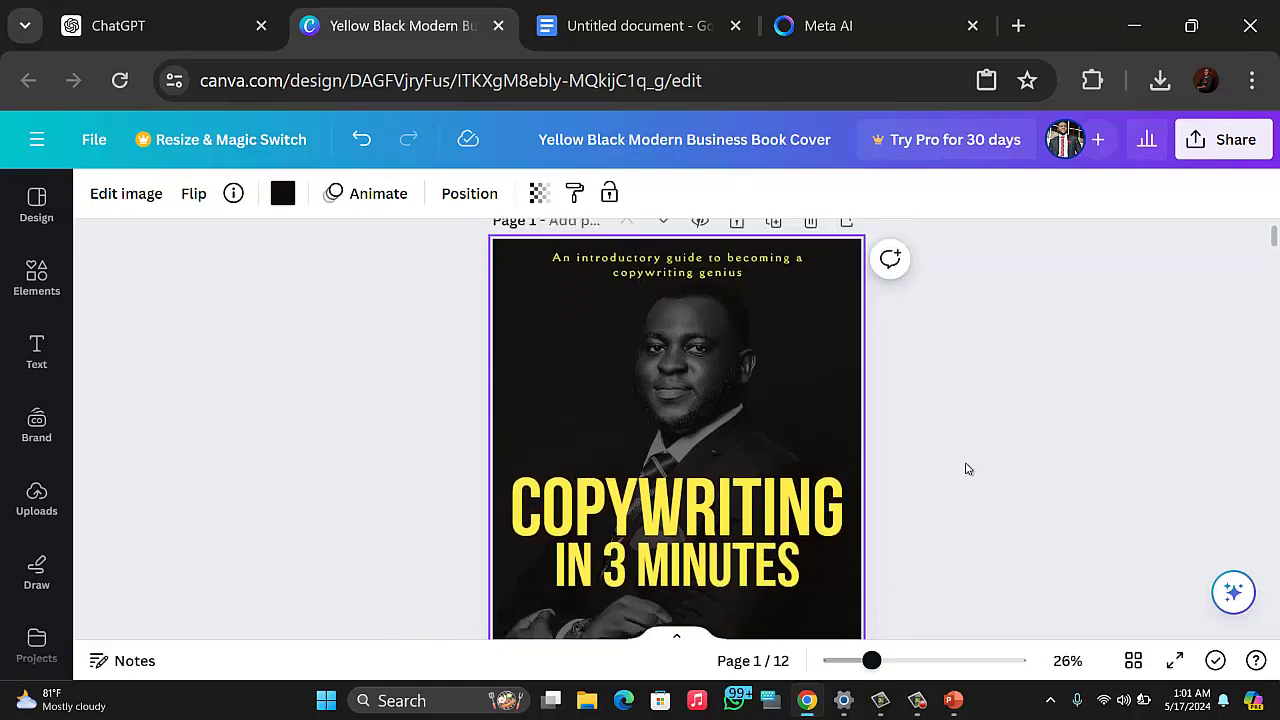
{"action": "scroll", "coordinate": [966, 469], "scroll_direction": "down", "scroll_amount": 10}
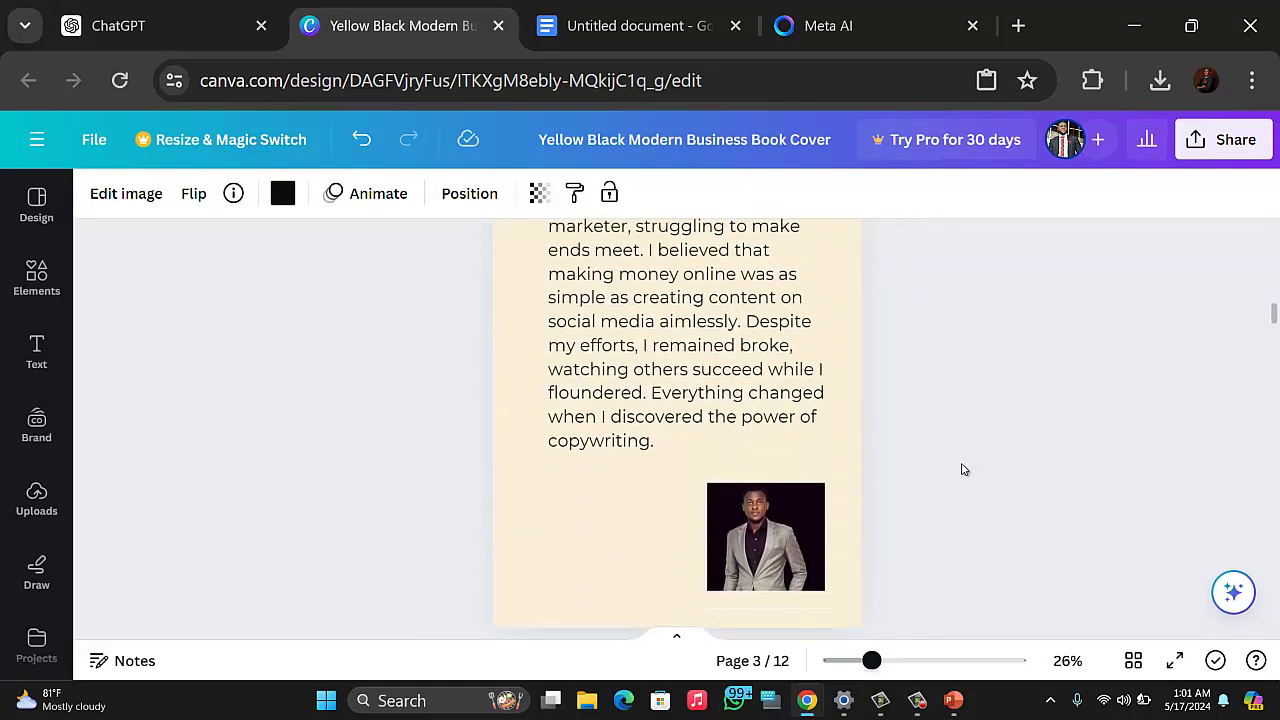
{"action": "scroll", "coordinate": [960, 470], "scroll_direction": "up", "scroll_amount": 8}
{"action": "scroll", "coordinate": [960, 470], "scroll_direction": "down", "scroll_amount": 10}
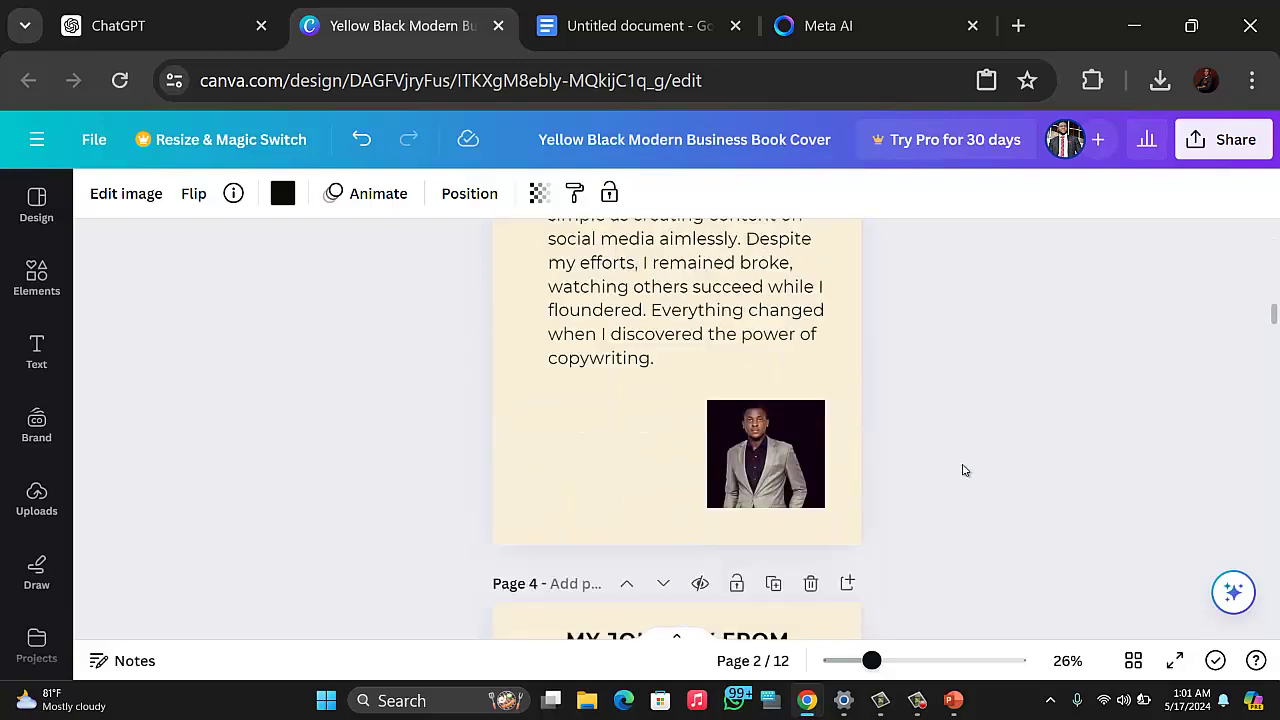
{"action": "scroll", "coordinate": [966, 482], "scroll_direction": "down", "scroll_amount": 12}
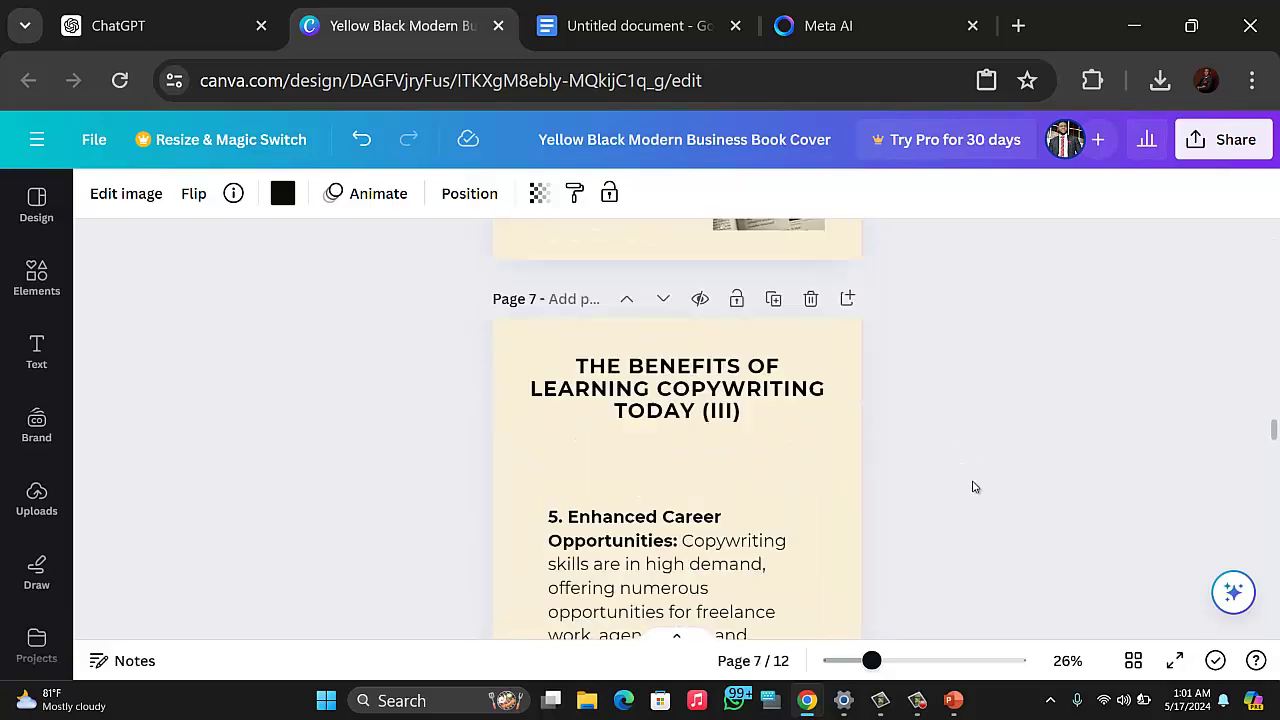
Step: Present the e-book in full screen and go back to the cover page
{"action": "left_click", "coordinate": [1175, 661]}
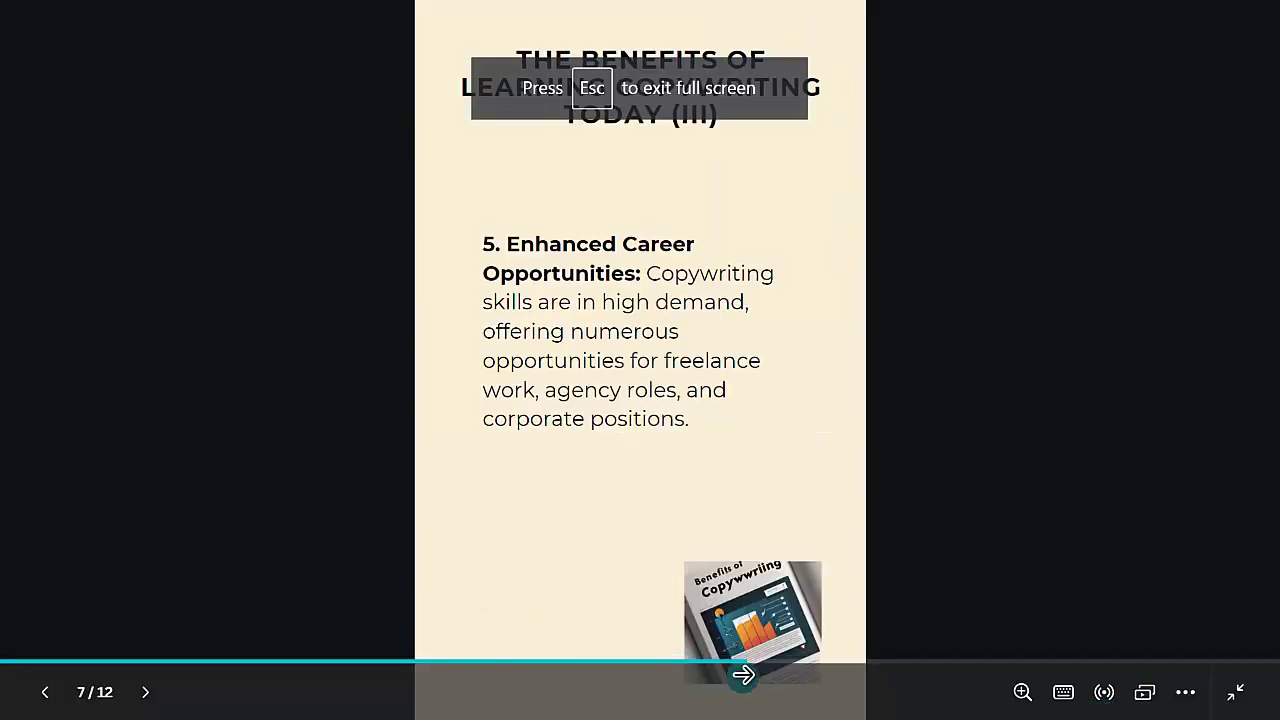
{"action": "left_click", "coordinate": [46, 691]}
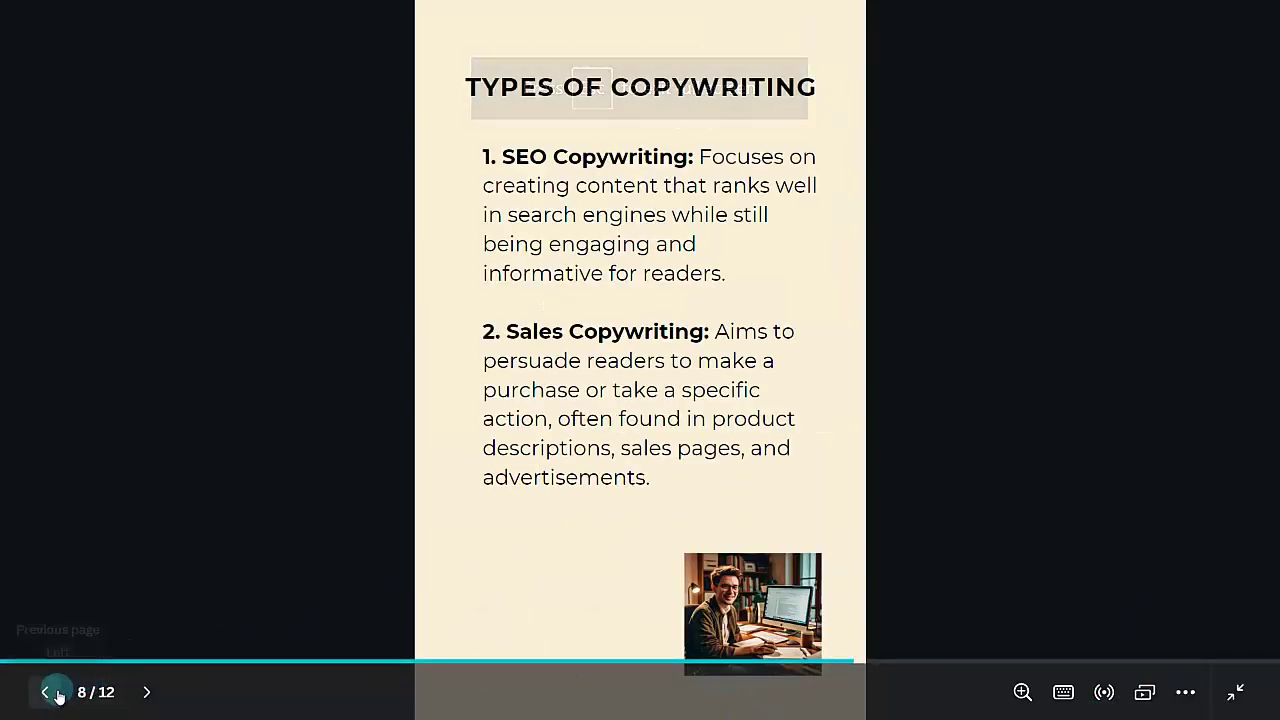
{"action": "left_click", "coordinate": [46, 691]}
{"action": "left_click", "coordinate": [46, 691]}
{"action": "left_click", "coordinate": [46, 691]}
{"action": "left_click", "coordinate": [46, 691]}
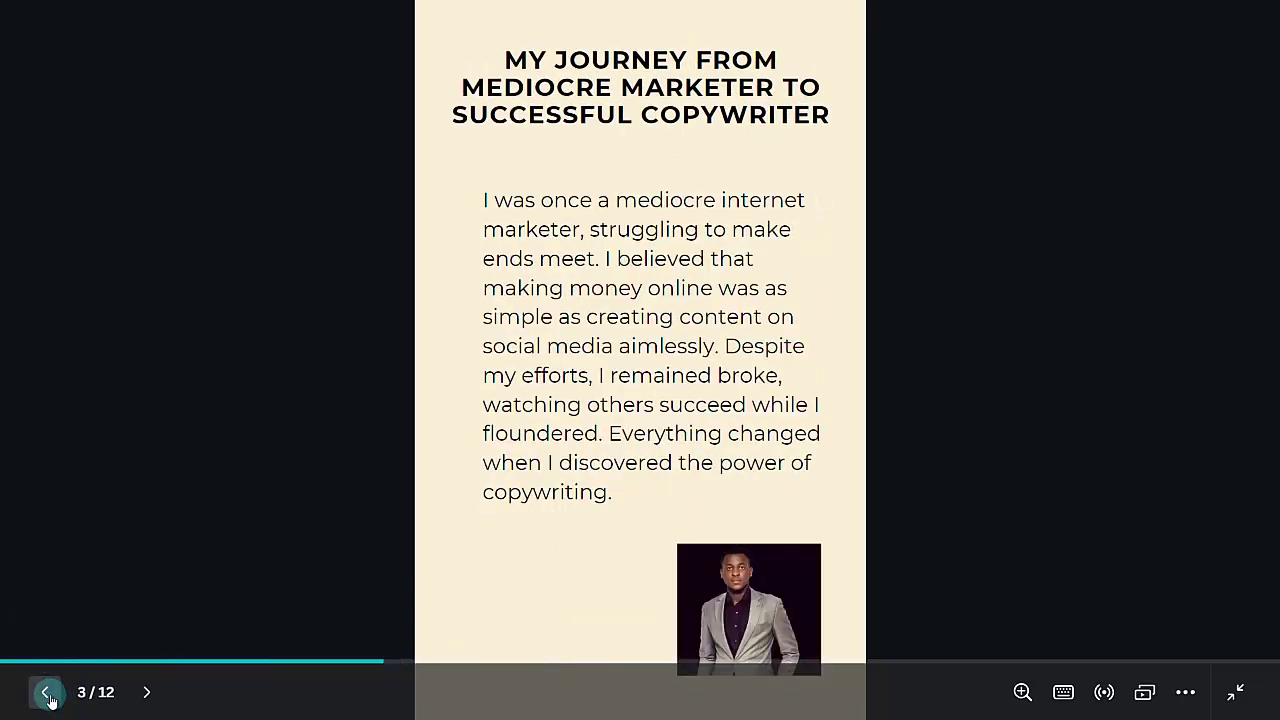
{"action": "left_click", "coordinate": [46, 691]}
{"action": "left_click", "coordinate": [46, 691]}
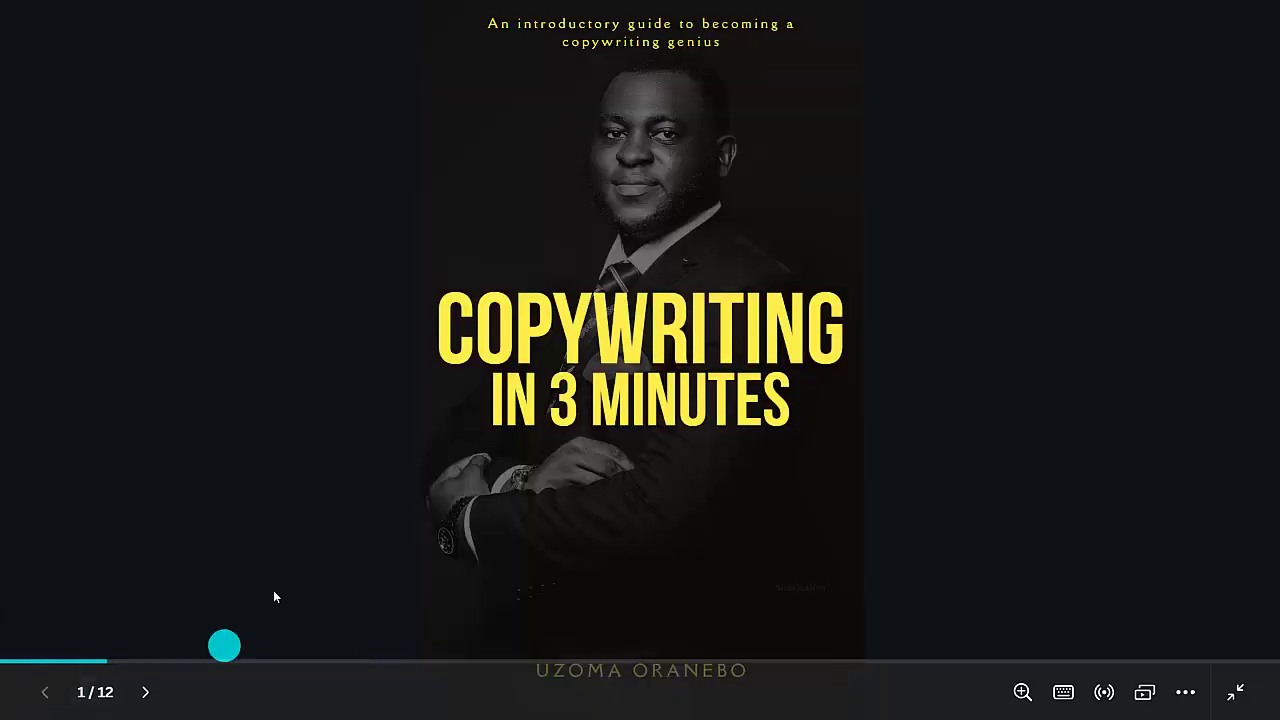
{"action": "left_click", "coordinate": [665, 421]}
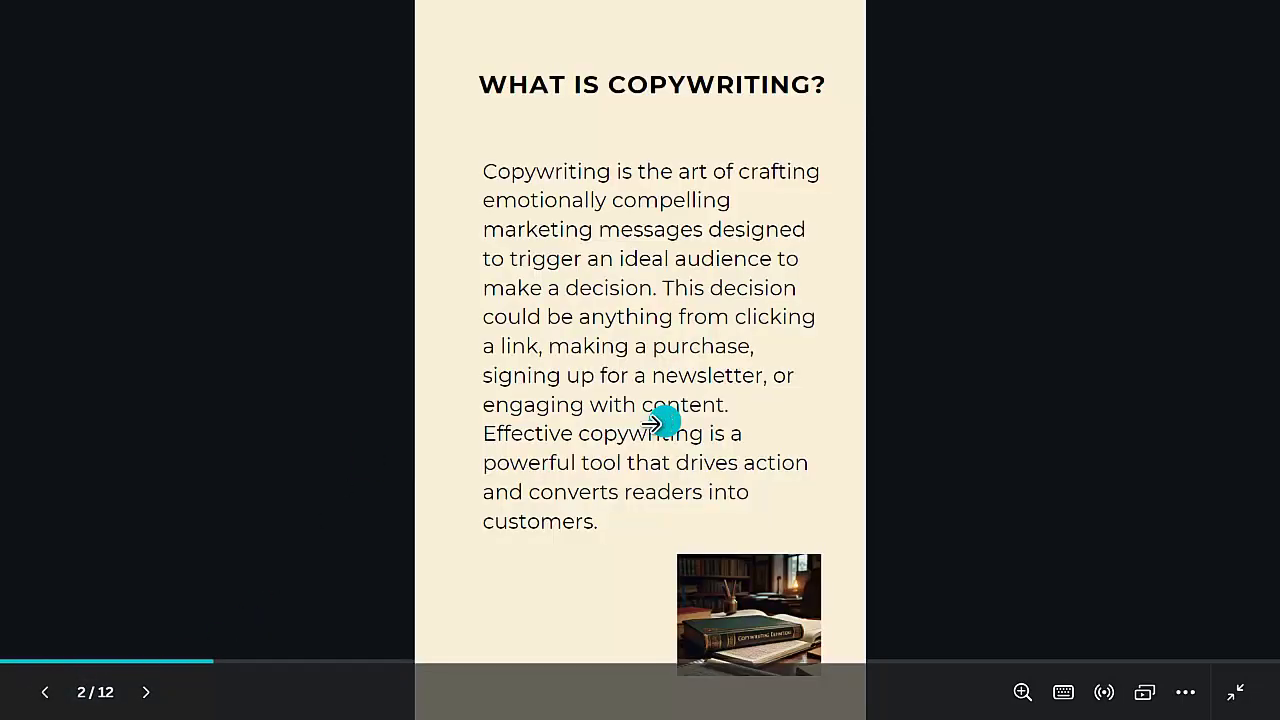
{"action": "left_click", "coordinate": [46, 691]}
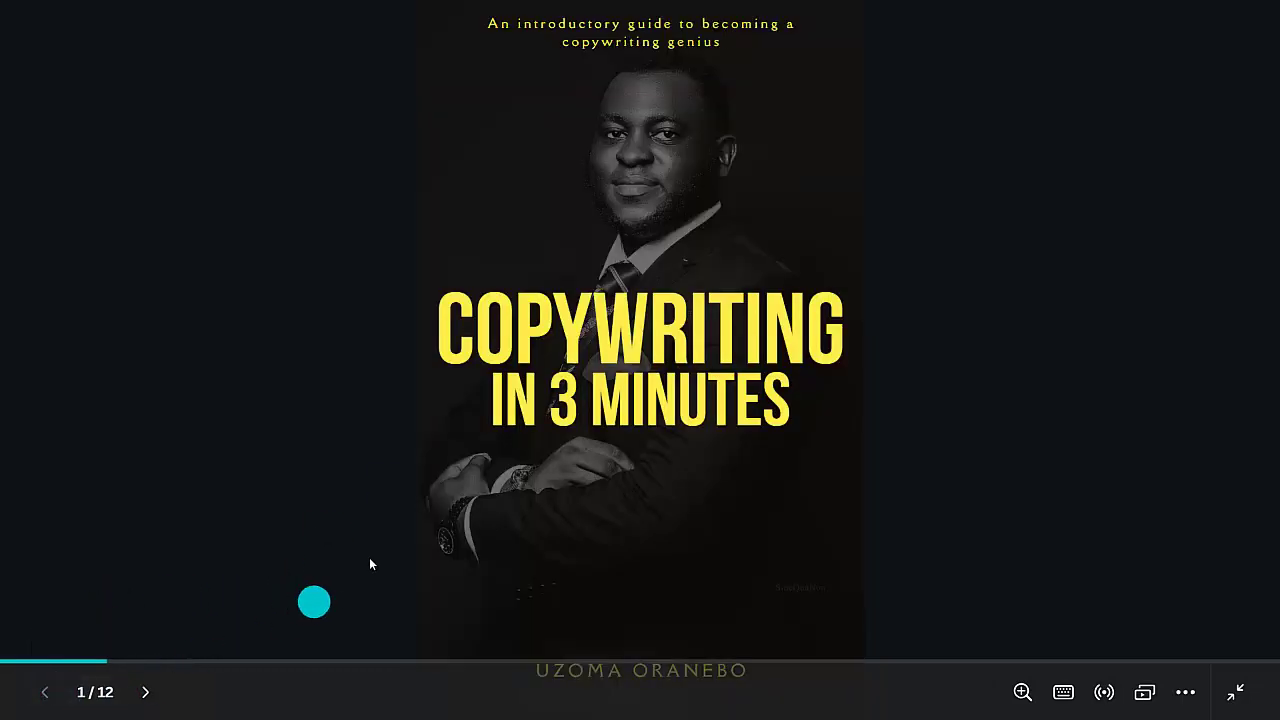
Step: Page forward through the full-screen e-book from the cover to the last page, checking headings, text and images
{"action": "left_click", "coordinate": [482, 490]}
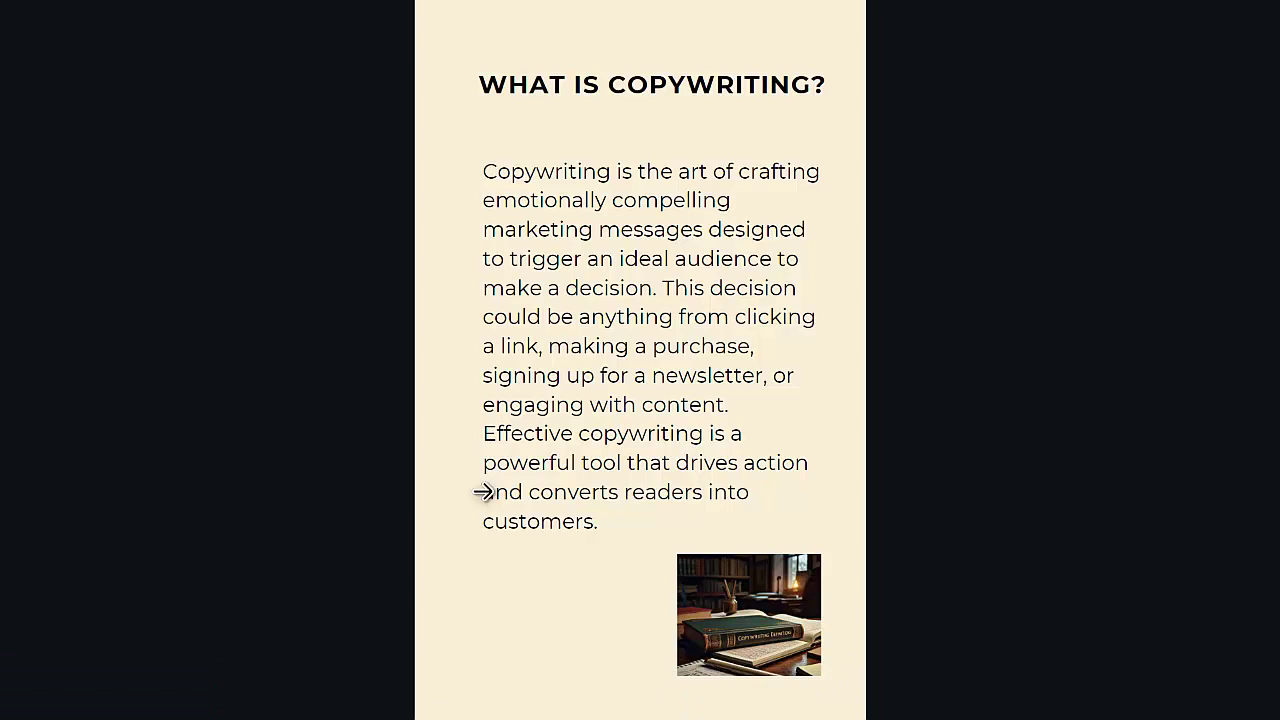
{"action": "left_click", "coordinate": [482, 491]}
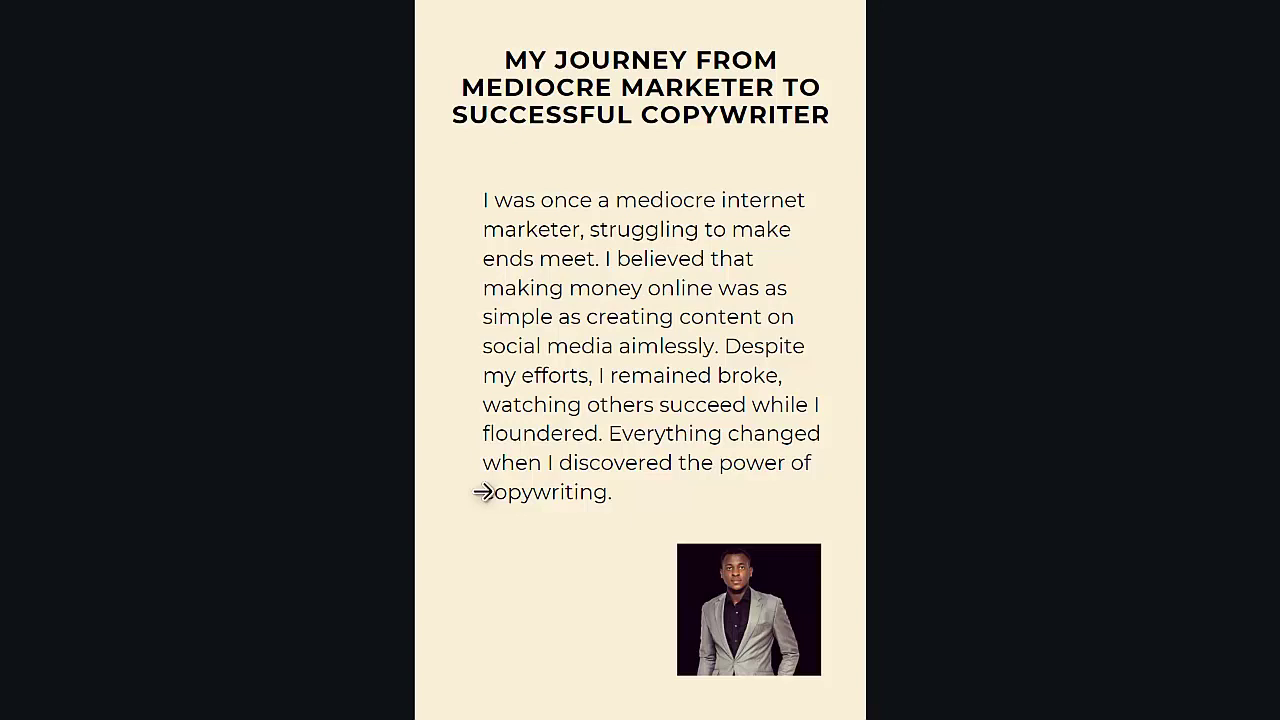
{"action": "left_click", "coordinate": [482, 491]}
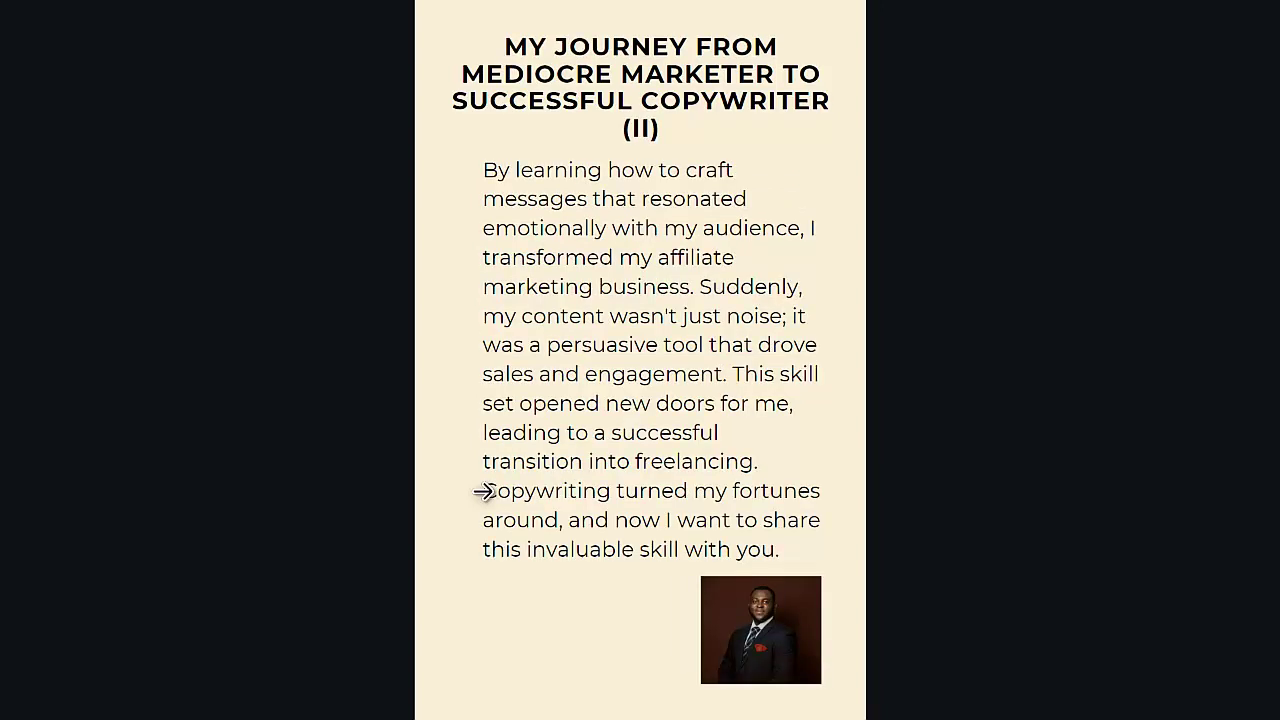
{"action": "left_click", "coordinate": [482, 491]}
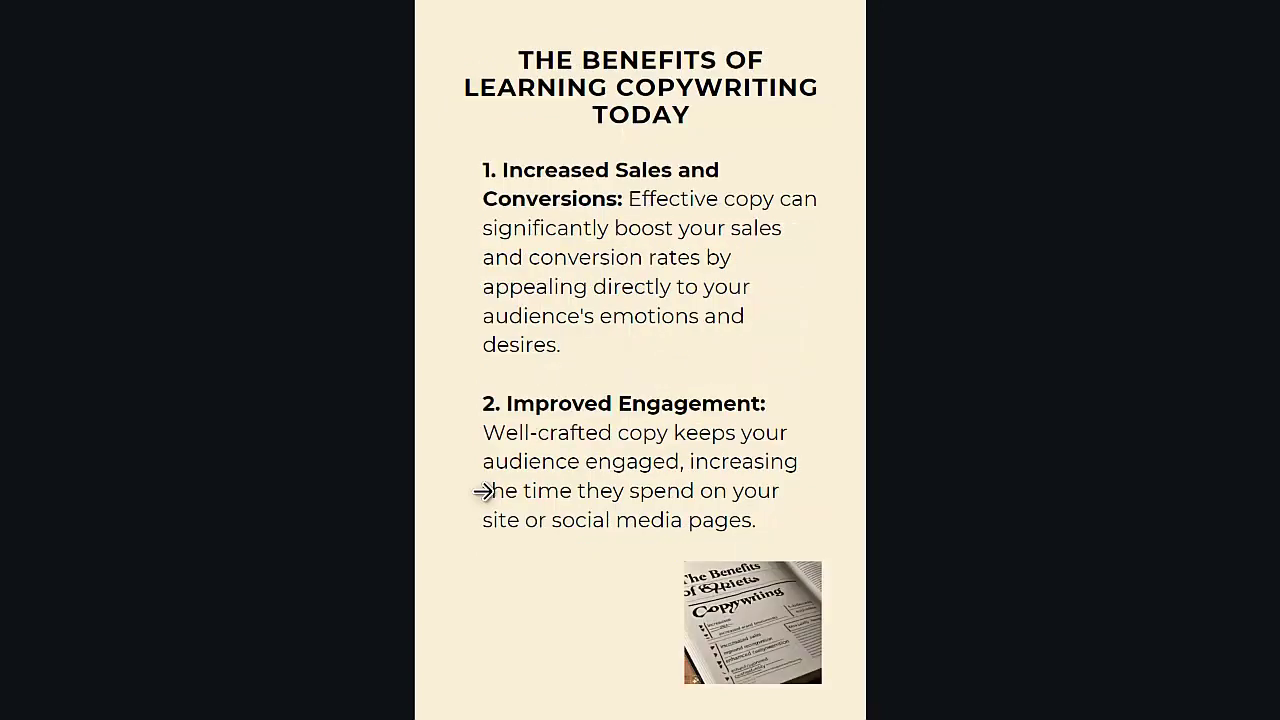
{"action": "left_click", "coordinate": [482, 491]}
{"action": "left_click", "coordinate": [483, 491]}
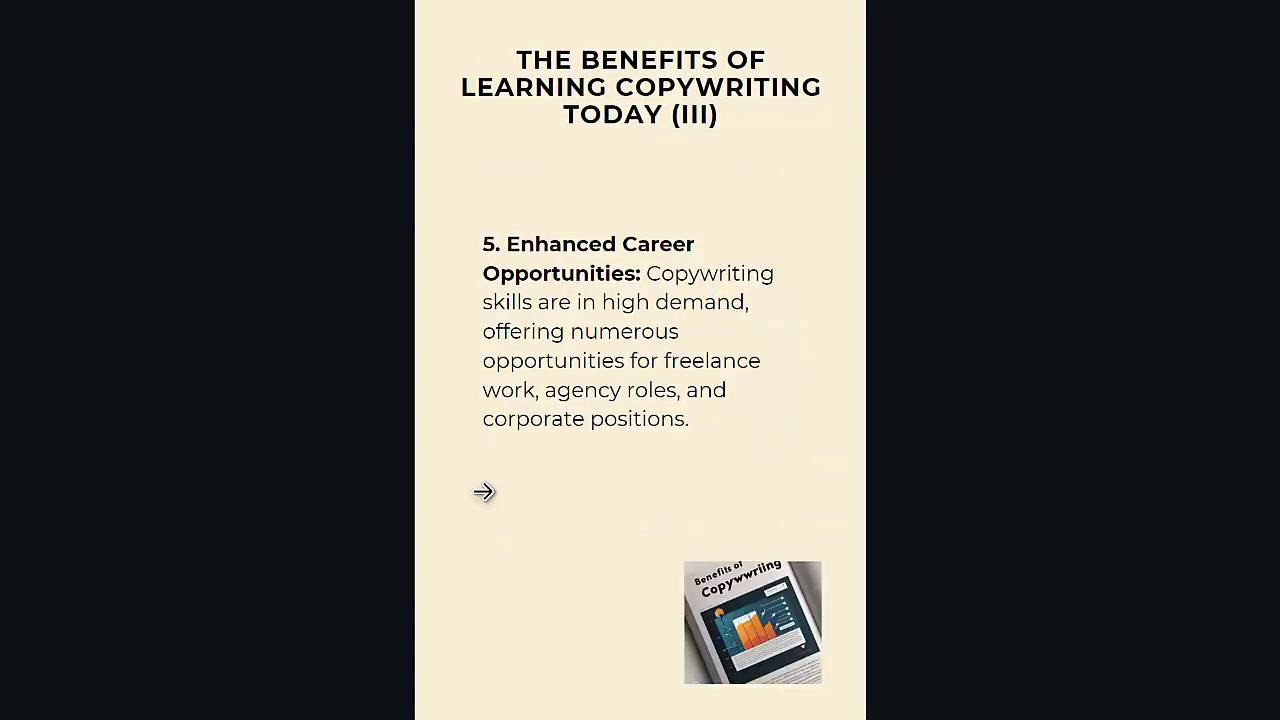
{"action": "left_click", "coordinate": [483, 491]}
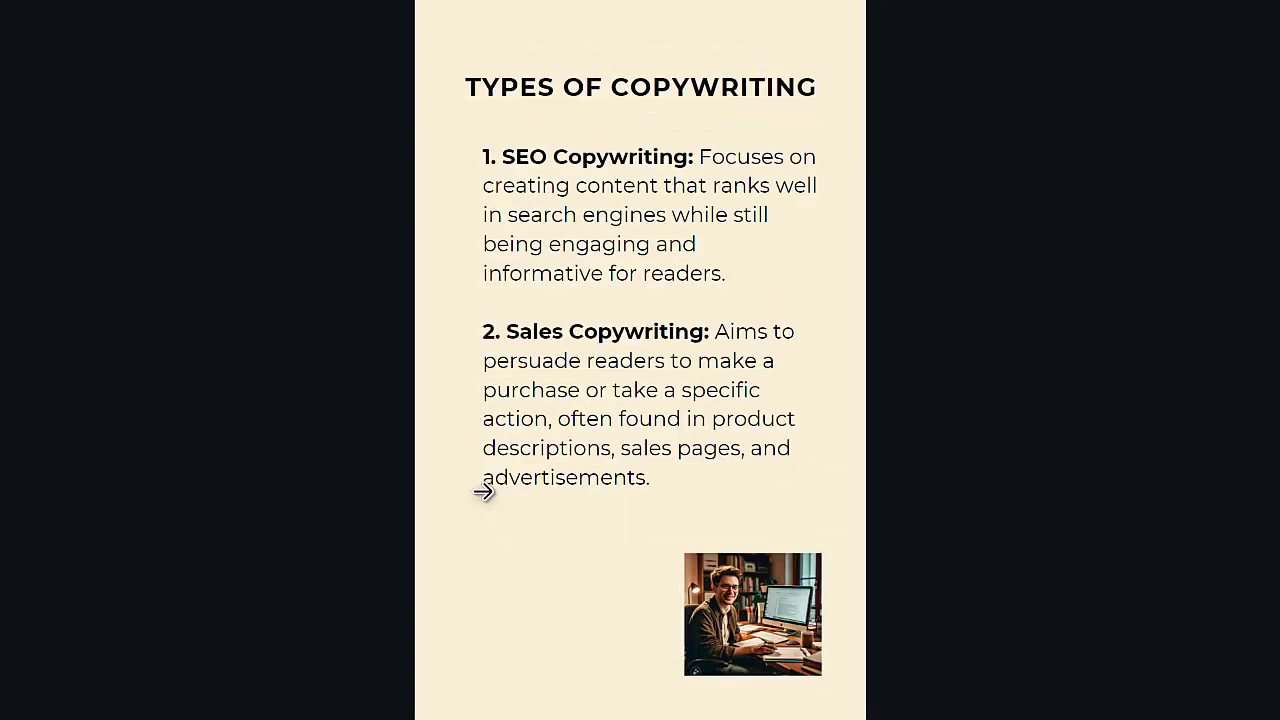
{"action": "left_click", "coordinate": [483, 491]}
{"action": "left_click", "coordinate": [483, 491]}
{"action": "left_click", "coordinate": [483, 491]}
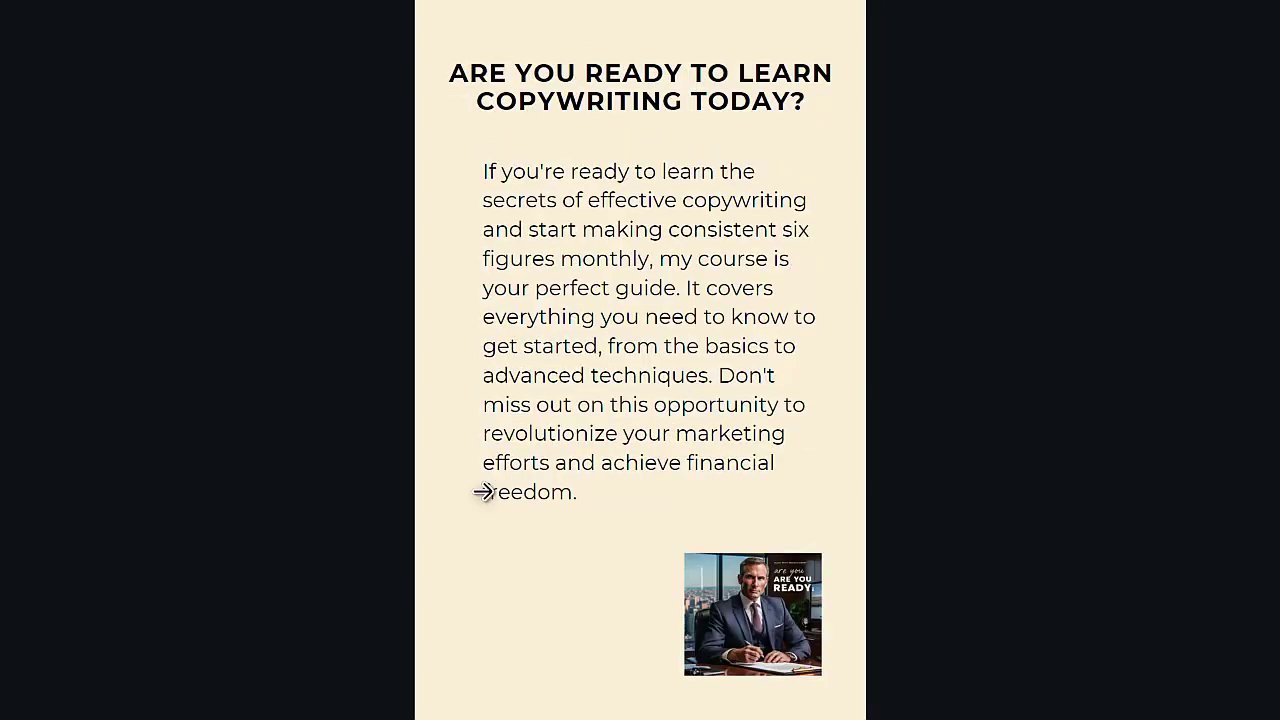
{"action": "left_click", "coordinate": [483, 491]}
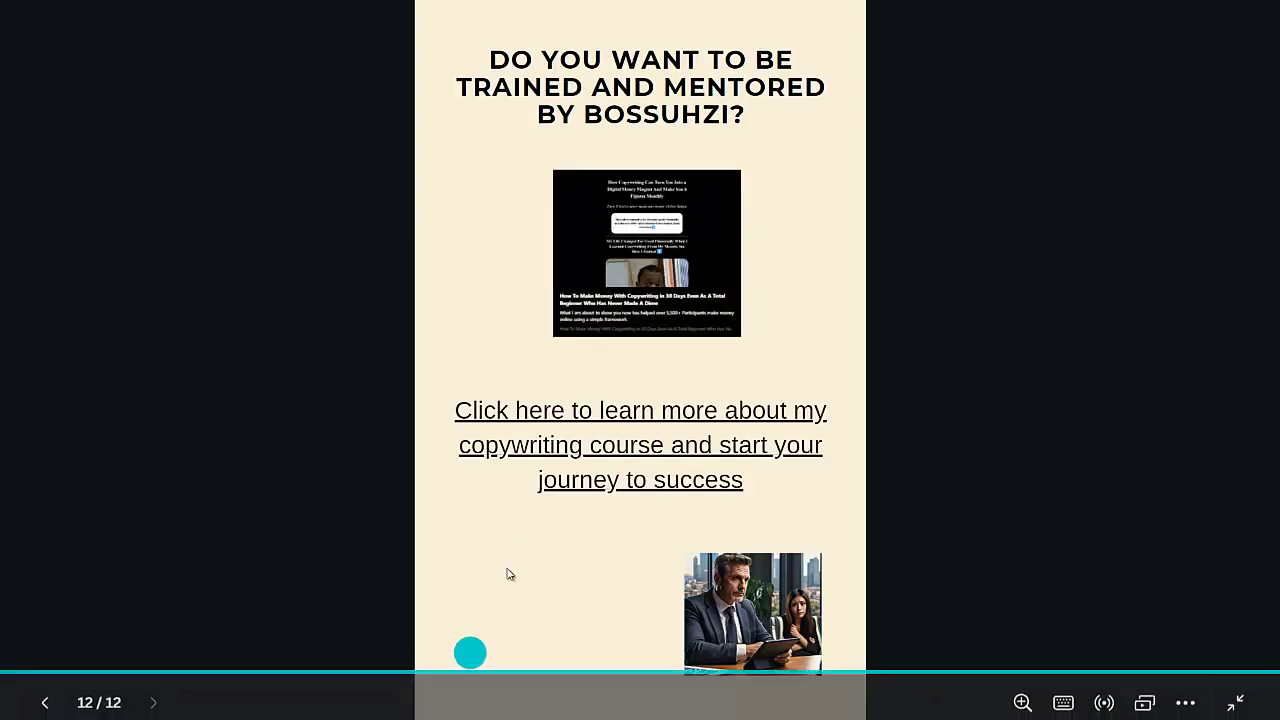
Step: Test the copywriting course link on the last page, look over the landing page and return to the Canva design
{"action": "left_click", "coordinate": [594, 422]}
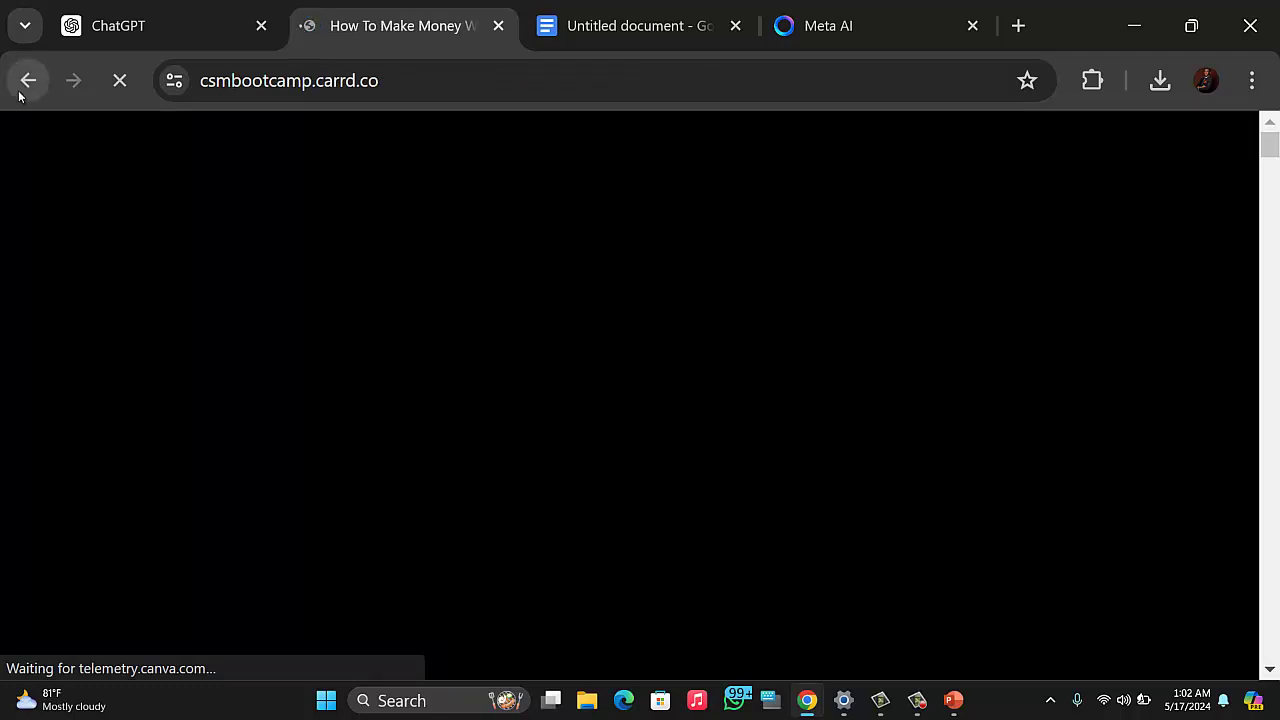
{"action": "scroll", "coordinate": [487, 291], "scroll_direction": "down", "scroll_amount": 4}
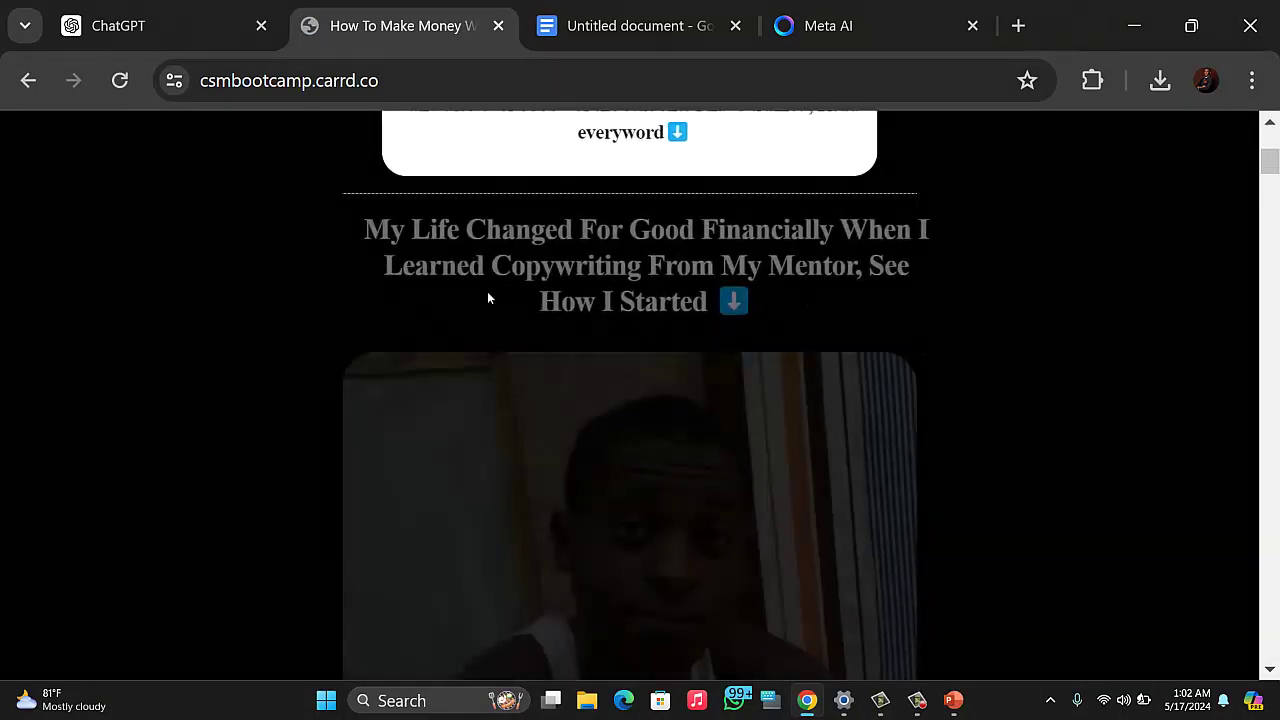
{"action": "scroll", "coordinate": [487, 291], "scroll_direction": "up", "scroll_amount": 4}
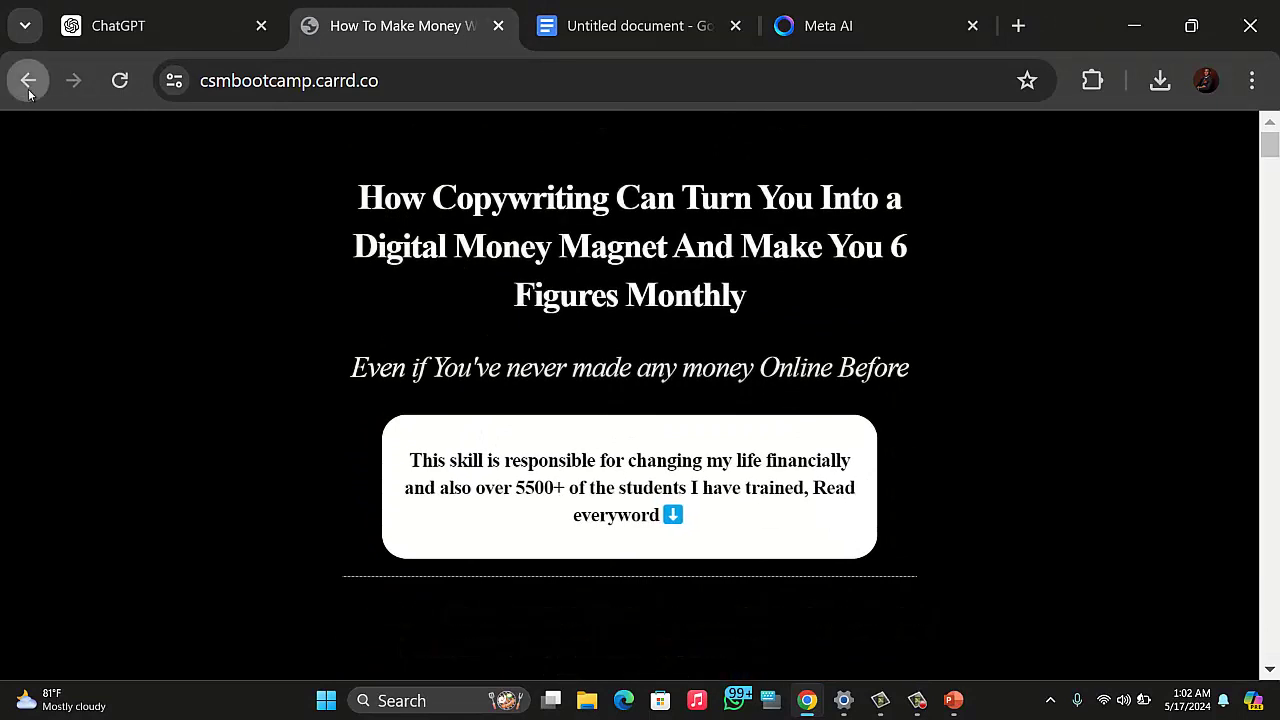
{"action": "left_click", "coordinate": [28, 82]}
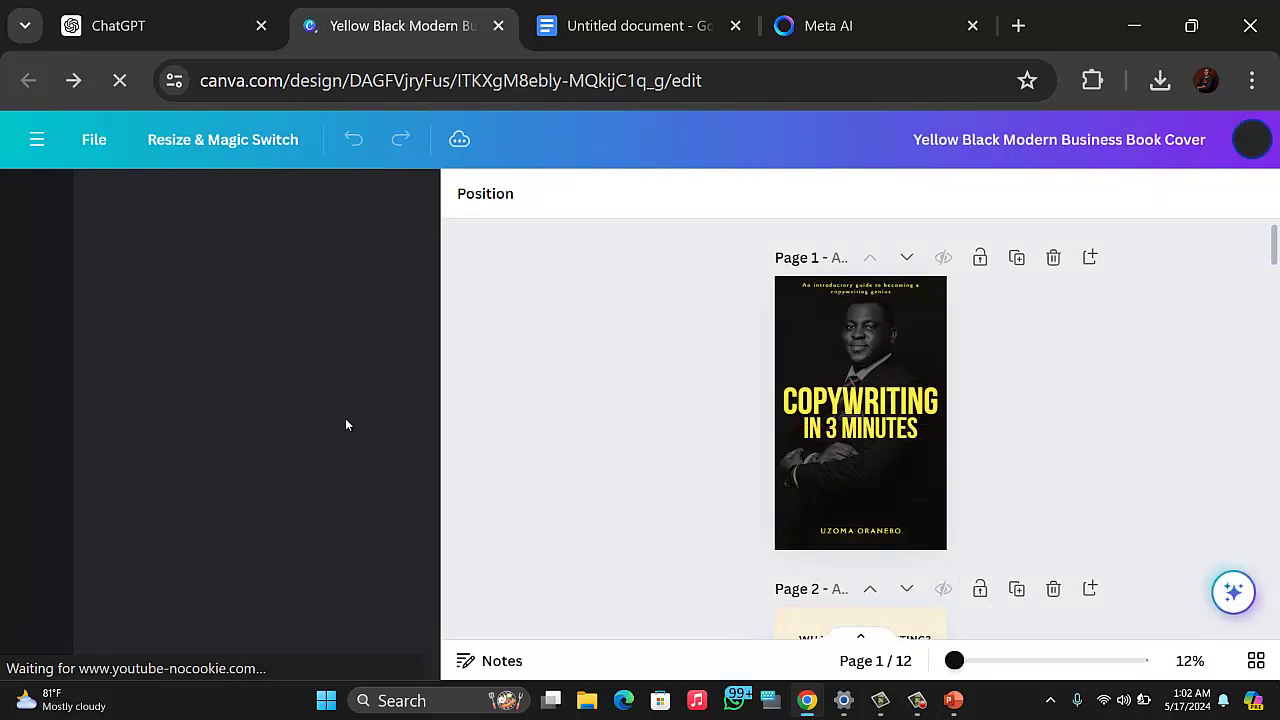
Step: Hide the templates side panel and check the reloaded e-book pages down to page 12 and back up
{"action": "left_click", "coordinate": [448, 425]}
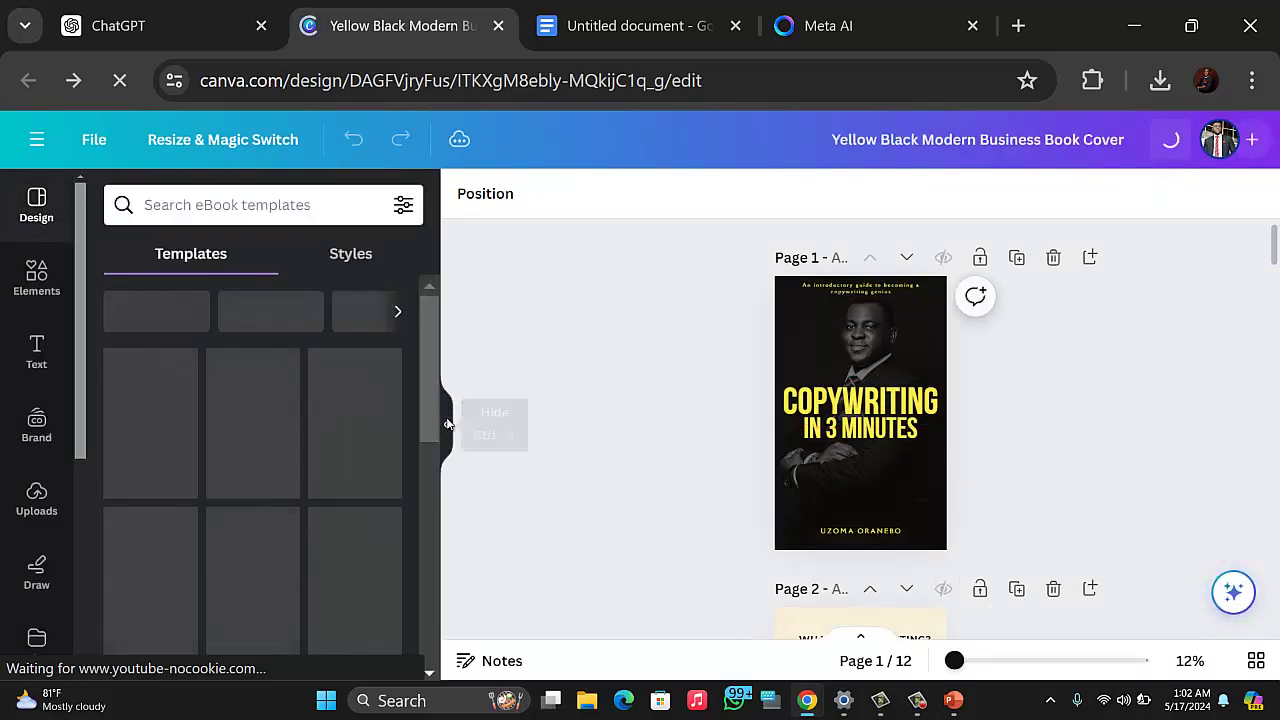
{"action": "scroll", "coordinate": [780, 520], "scroll_direction": "down", "scroll_amount": 6}
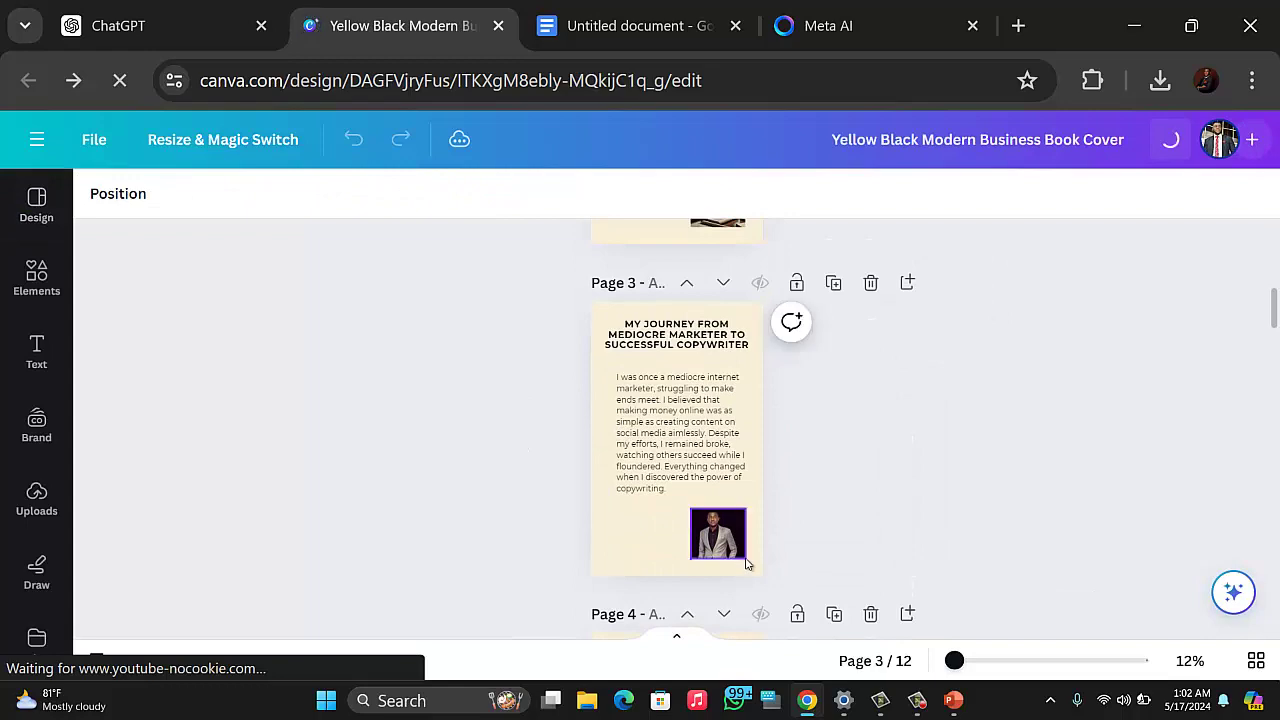
{"action": "scroll", "coordinate": [760, 489], "scroll_direction": "down", "scroll_amount": 8}
{"action": "scroll", "coordinate": [760, 489], "scroll_direction": "down", "scroll_amount": 12}
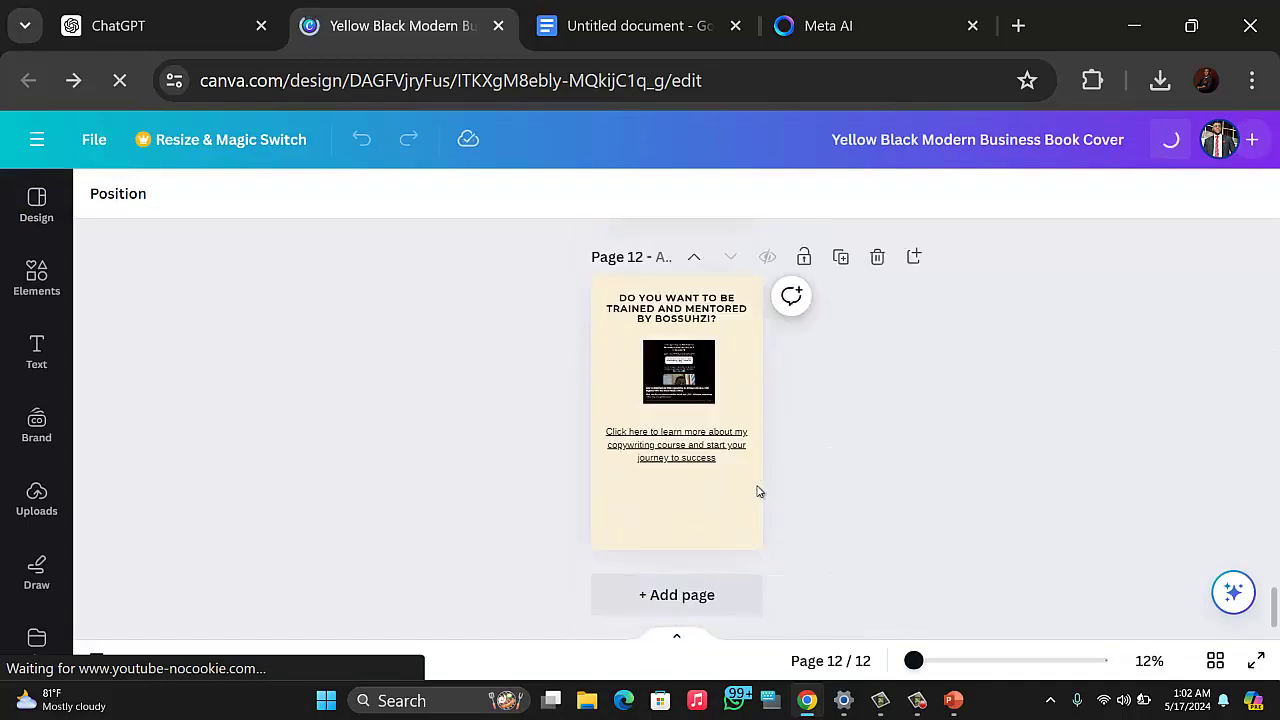
{"action": "scroll", "coordinate": [755, 493], "scroll_direction": "up", "scroll_amount": 15}
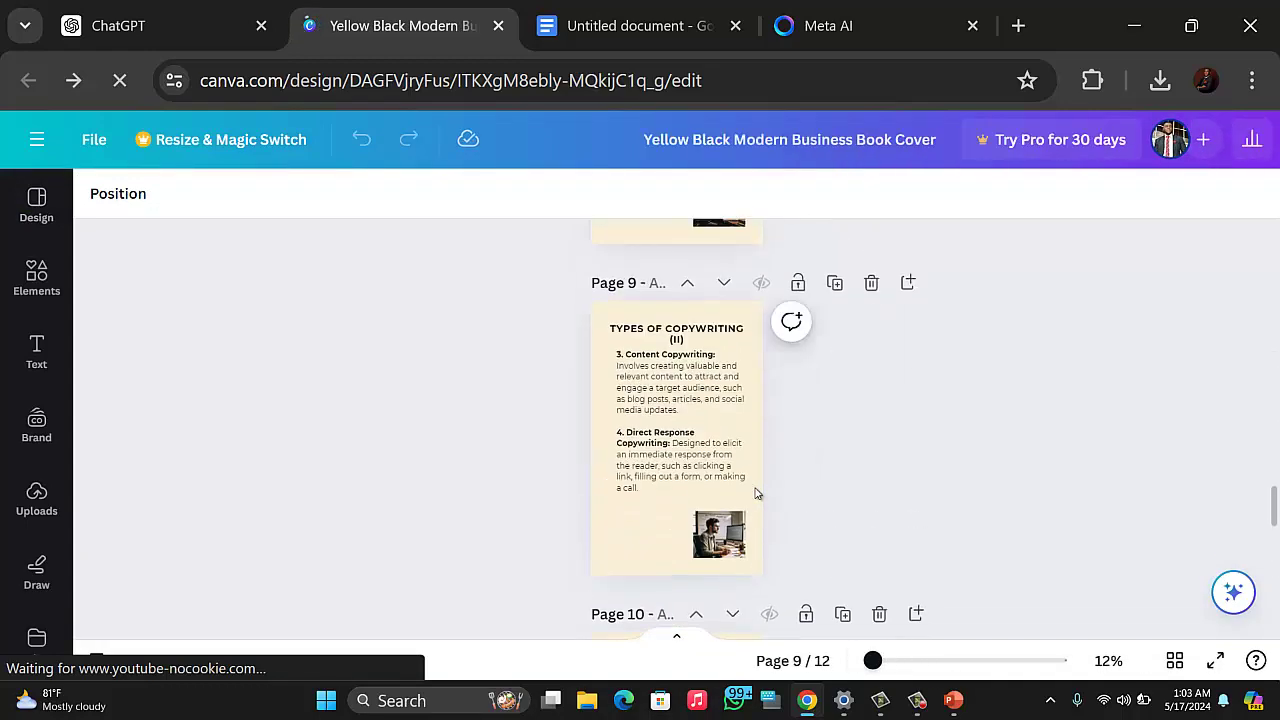
Step: Download all 12 pages of the e-book from Canva as a PDF Standard file
{"action": "scroll", "coordinate": [755, 489], "scroll_direction": "up", "scroll_amount": 6}
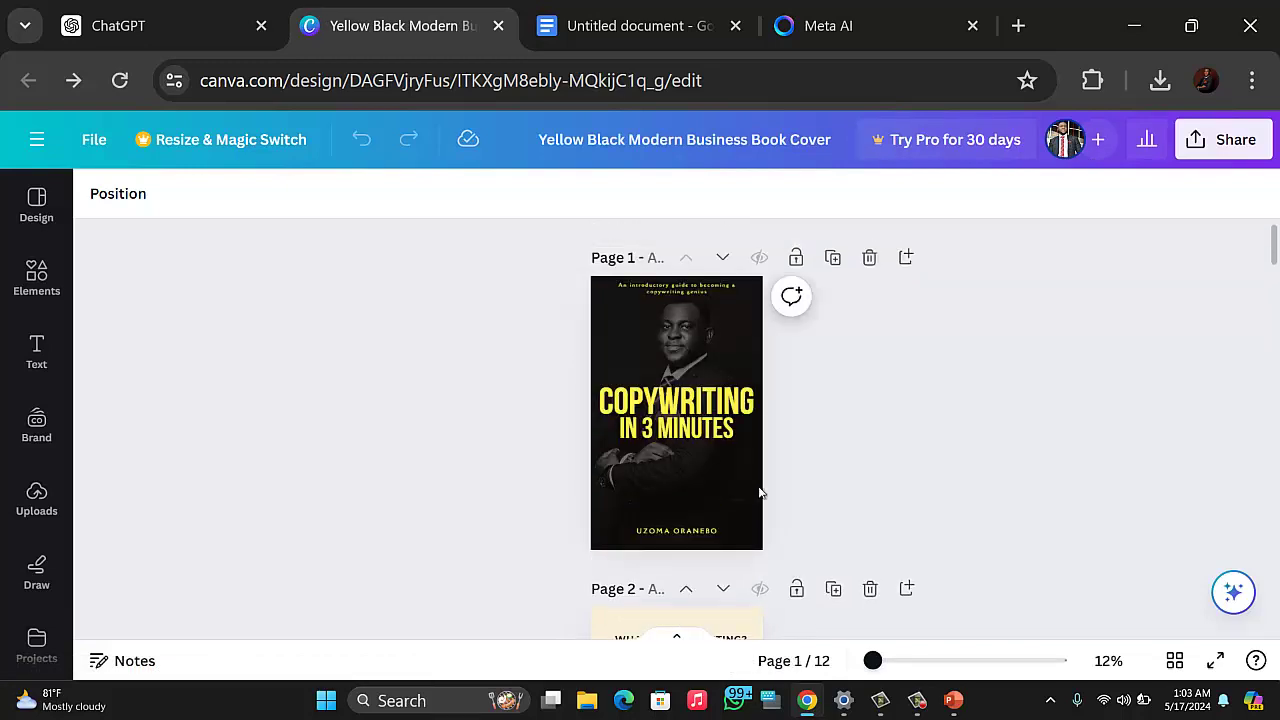
{"action": "left_click", "coordinate": [1197, 150]}
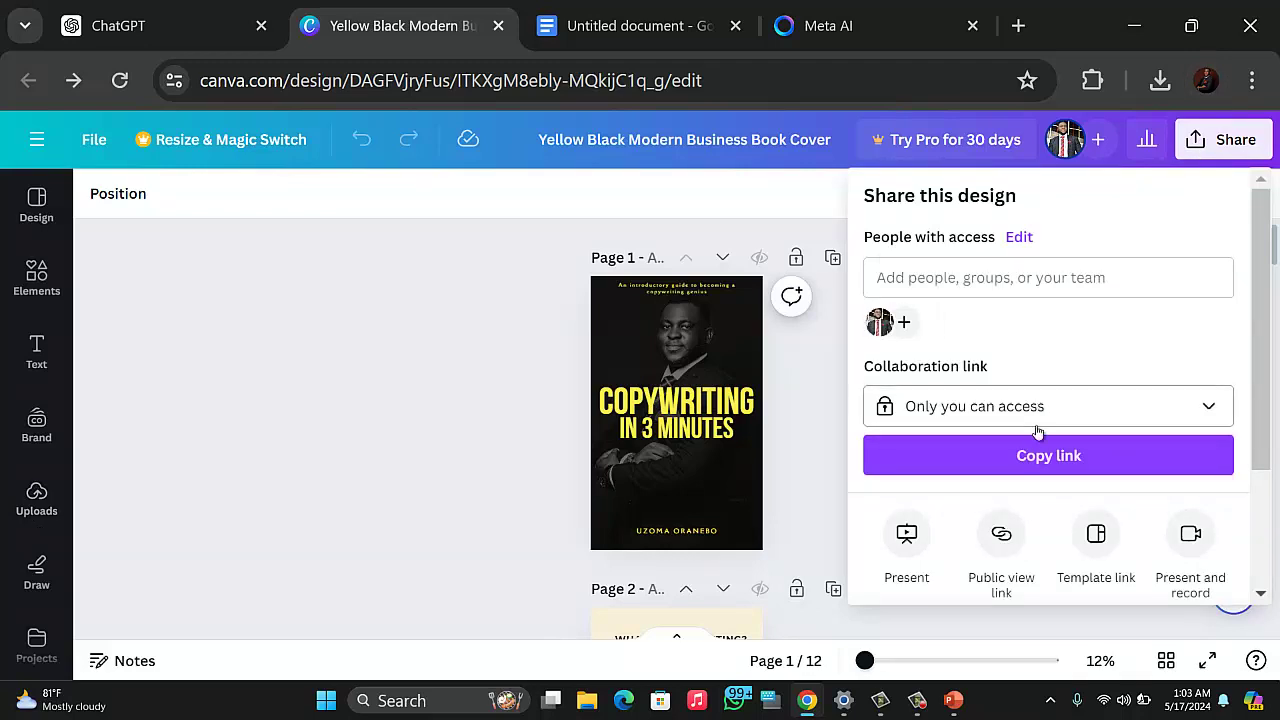
{"action": "scroll", "coordinate": [1268, 450], "scroll_direction": "down", "scroll_amount": 2}
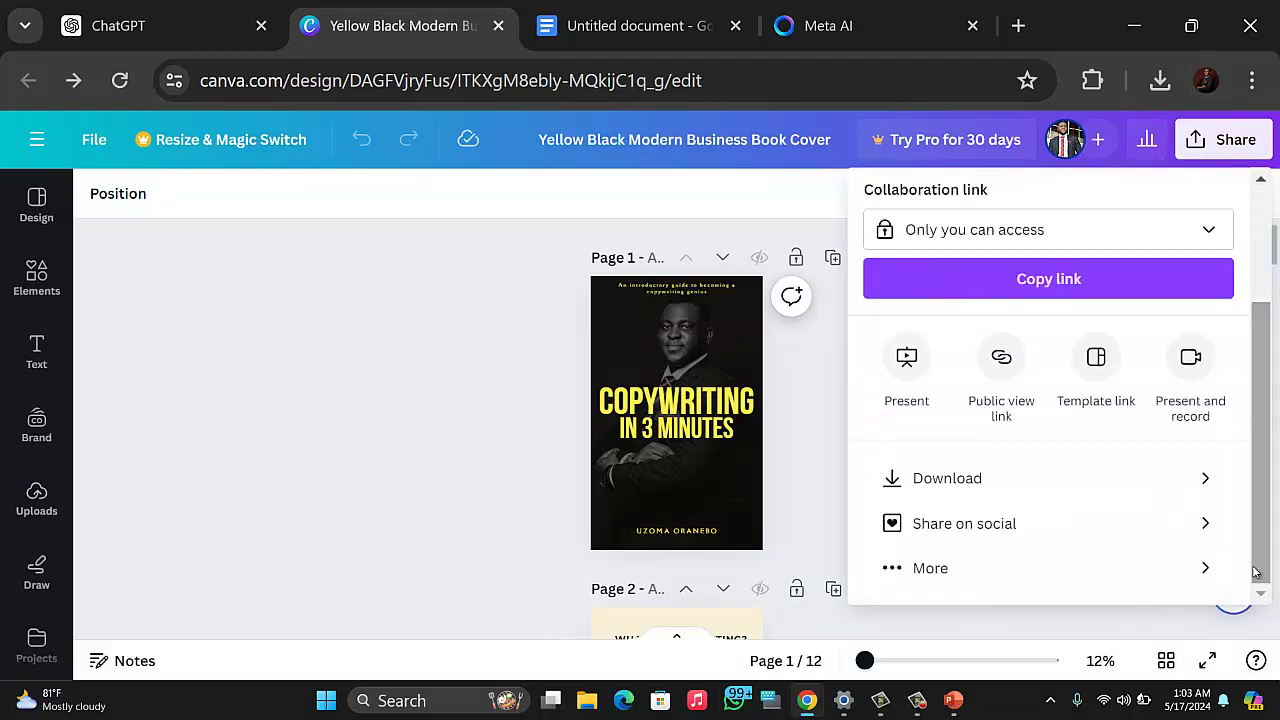
{"action": "left_click", "coordinate": [1170, 492]}
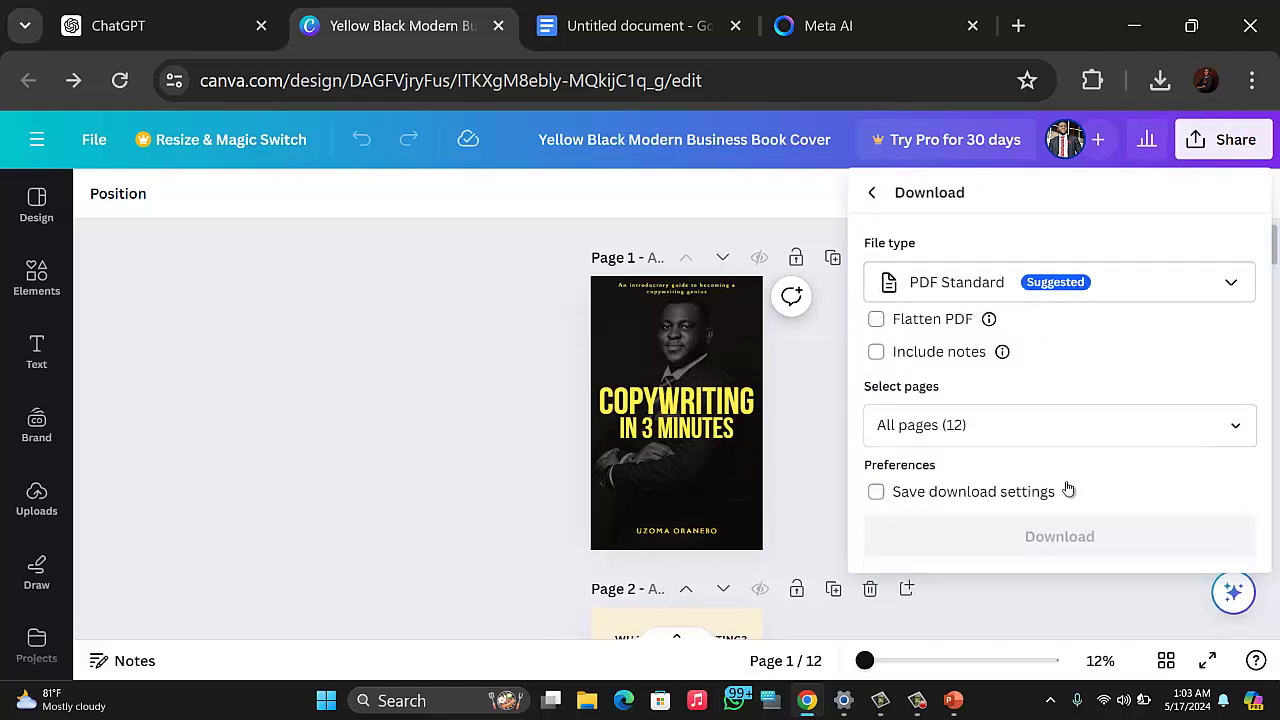
{"action": "left_click", "coordinate": [1056, 292]}
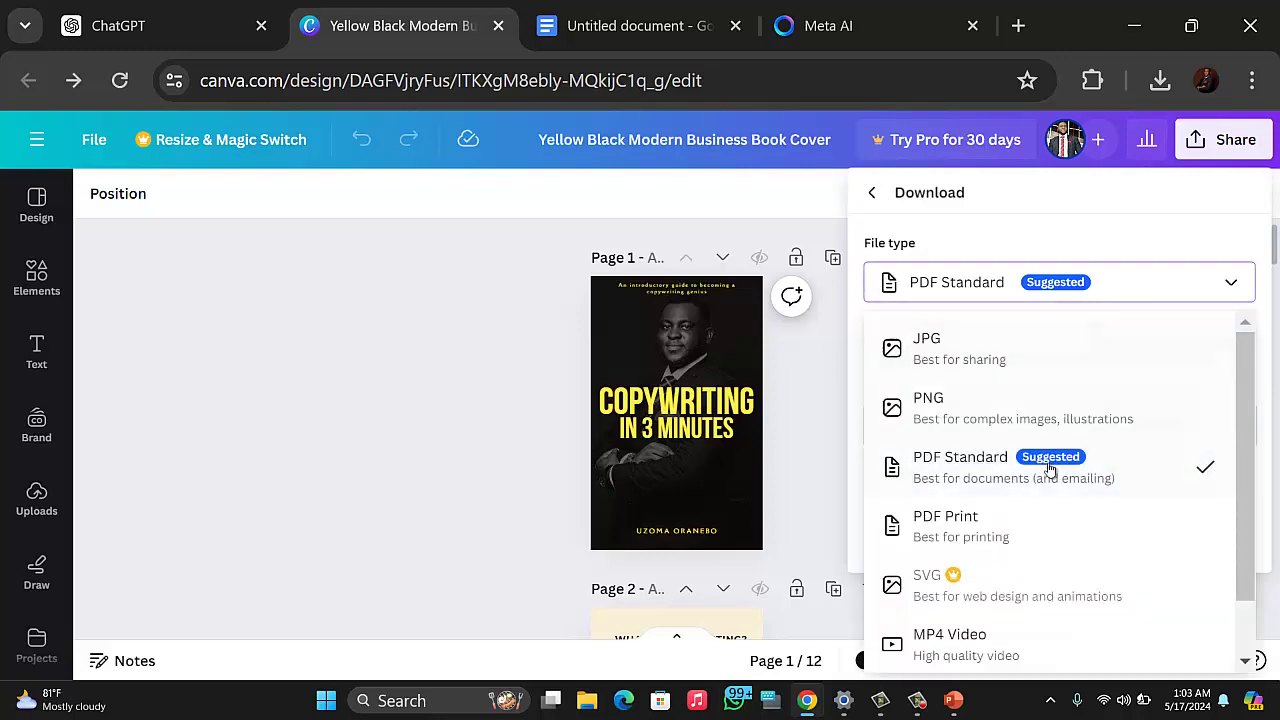
{"action": "left_click", "coordinate": [966, 422]}
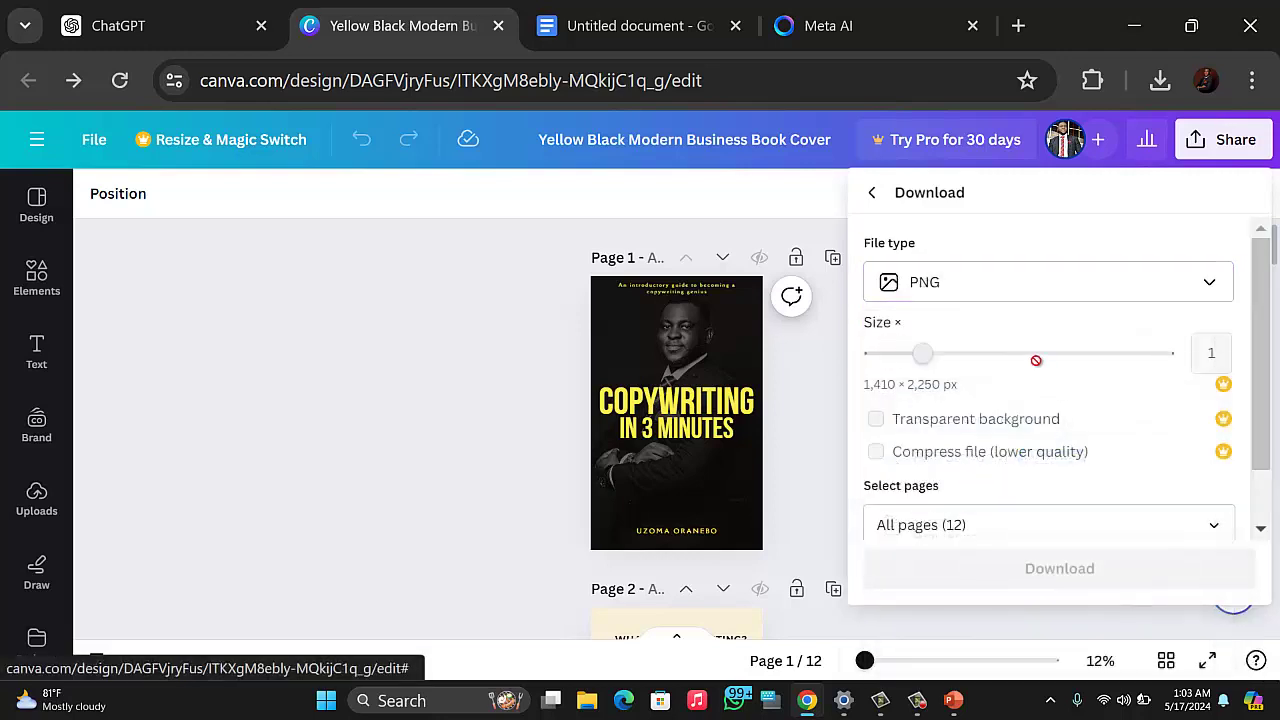
{"action": "left_click", "coordinate": [988, 289]}
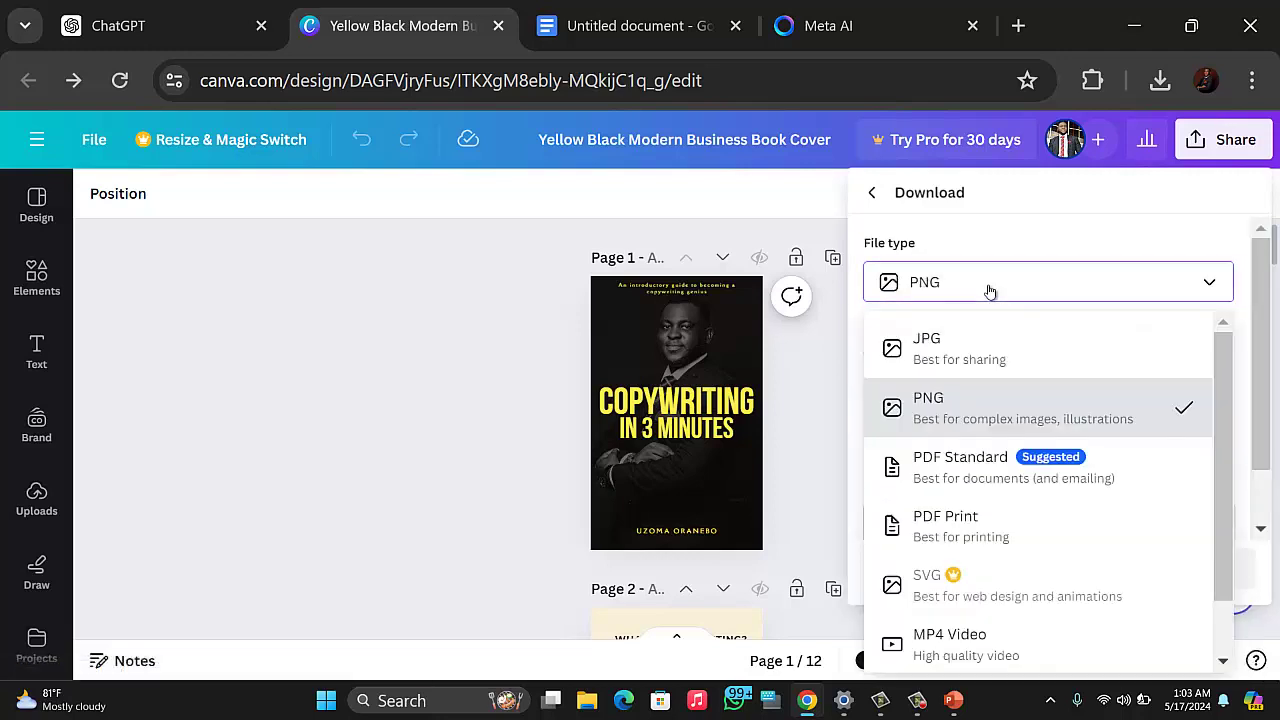
{"action": "left_click", "coordinate": [1005, 478]}
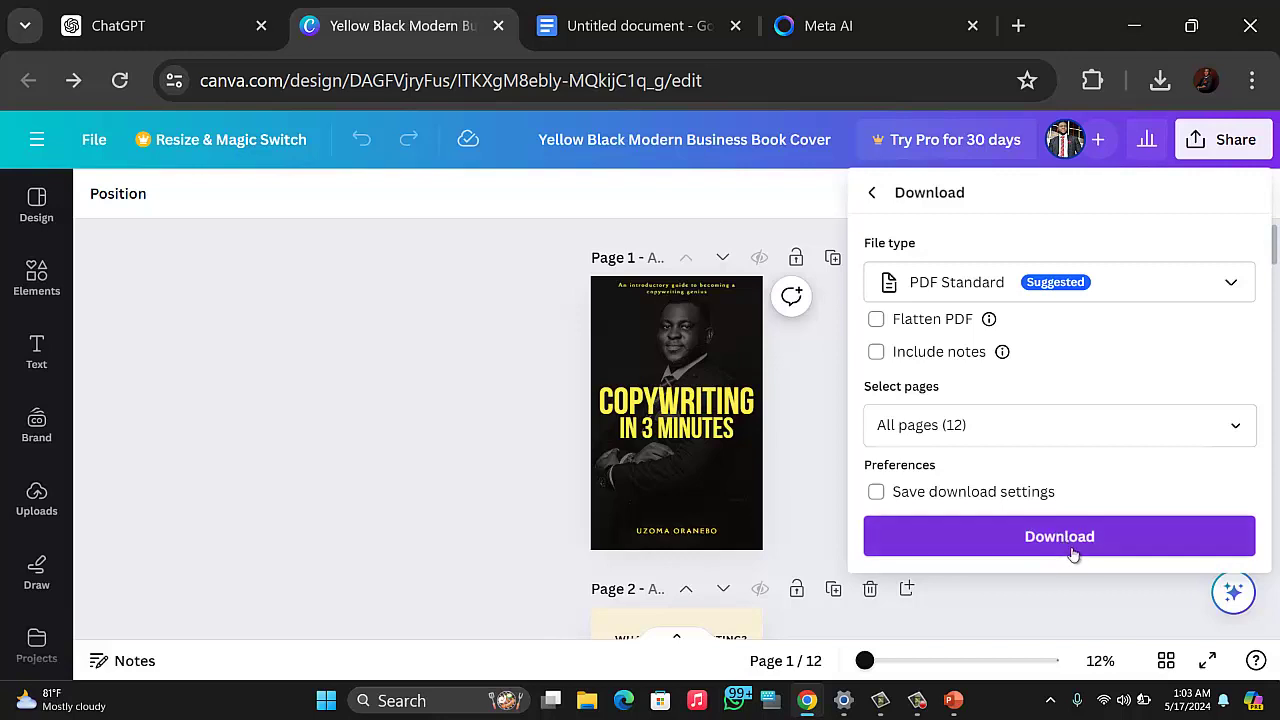
{"action": "left_click", "coordinate": [1060, 537]}
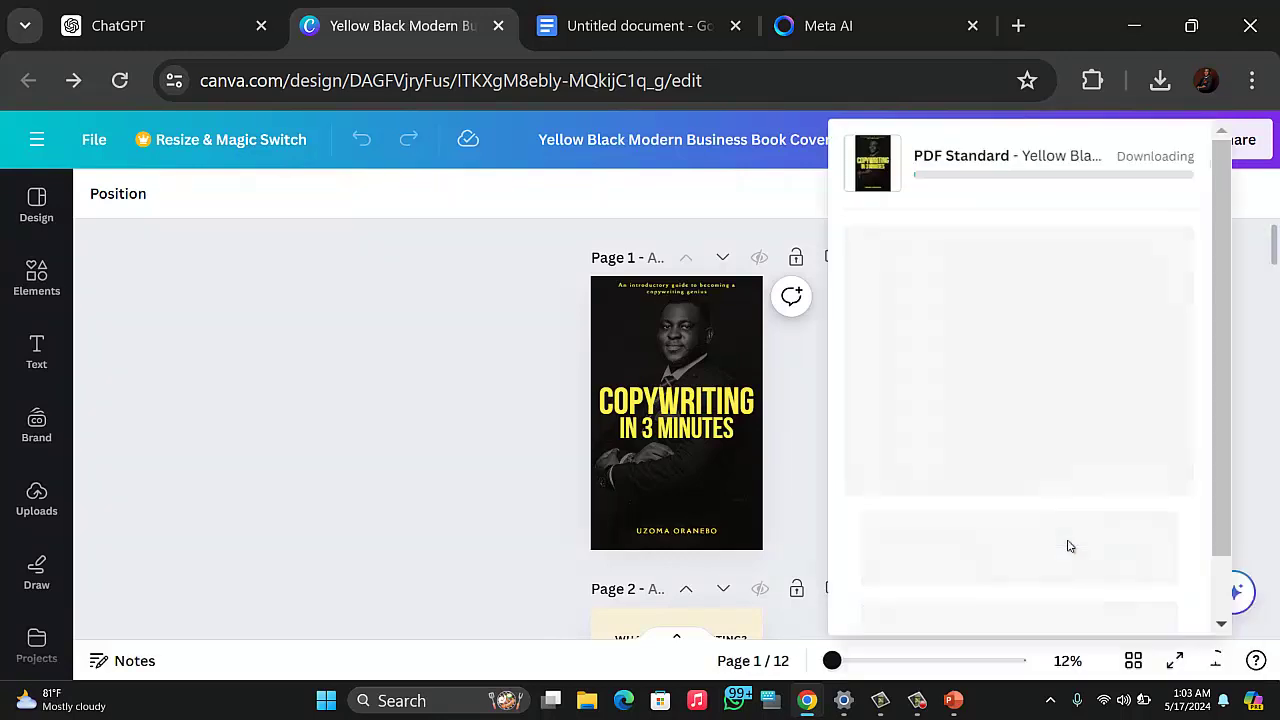
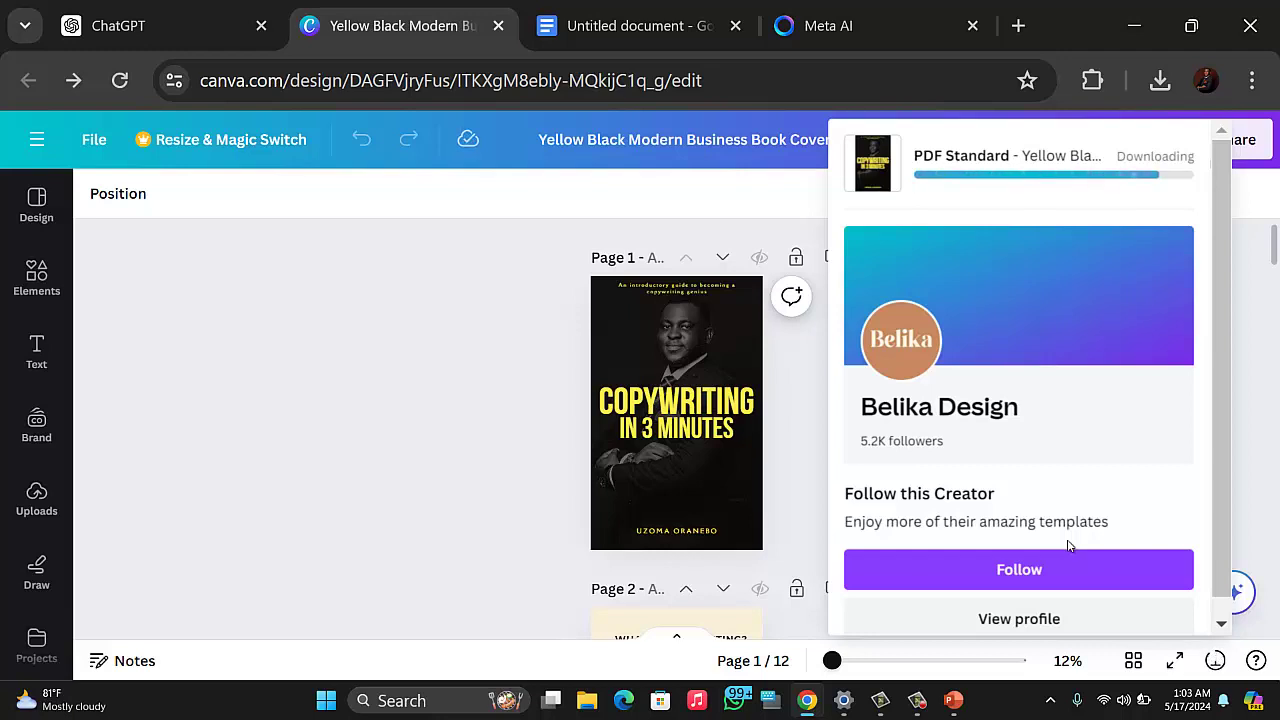
Step: Switch from the browser to File Explorer and open the Downloads folder
{"action": "left_click", "coordinate": [918, 700]}
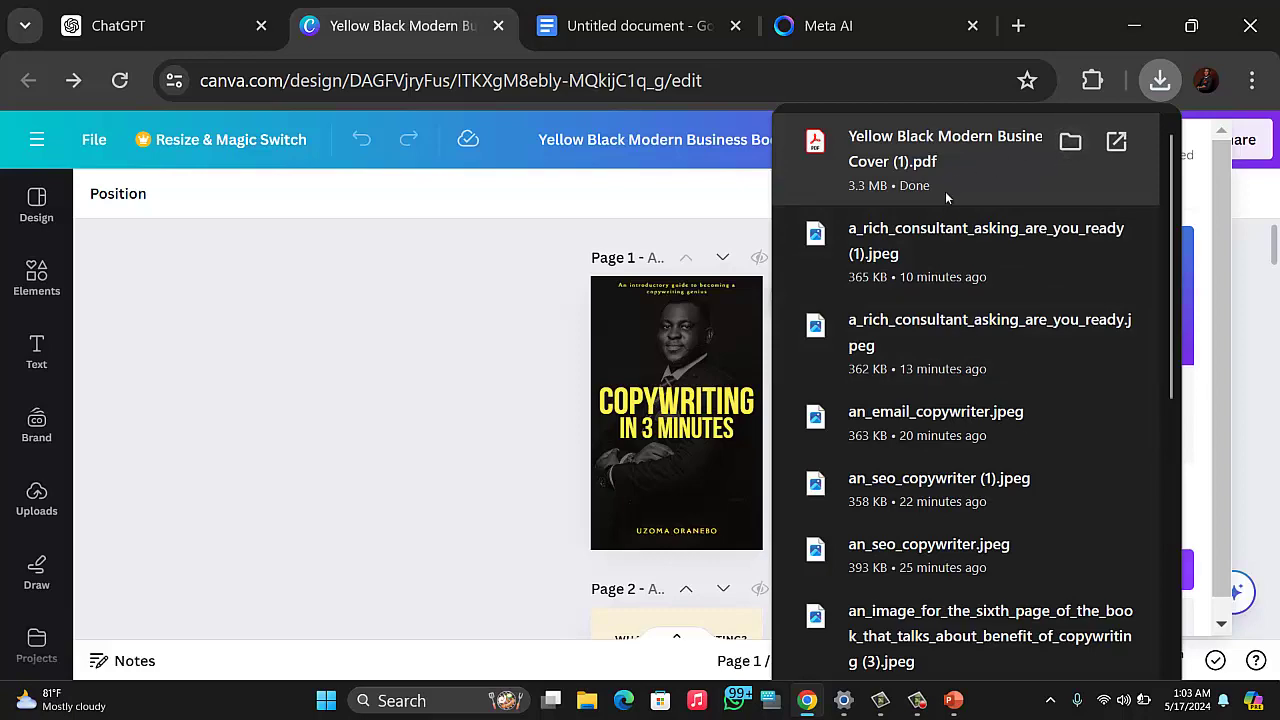
{"action": "key", "text": "super+d"}
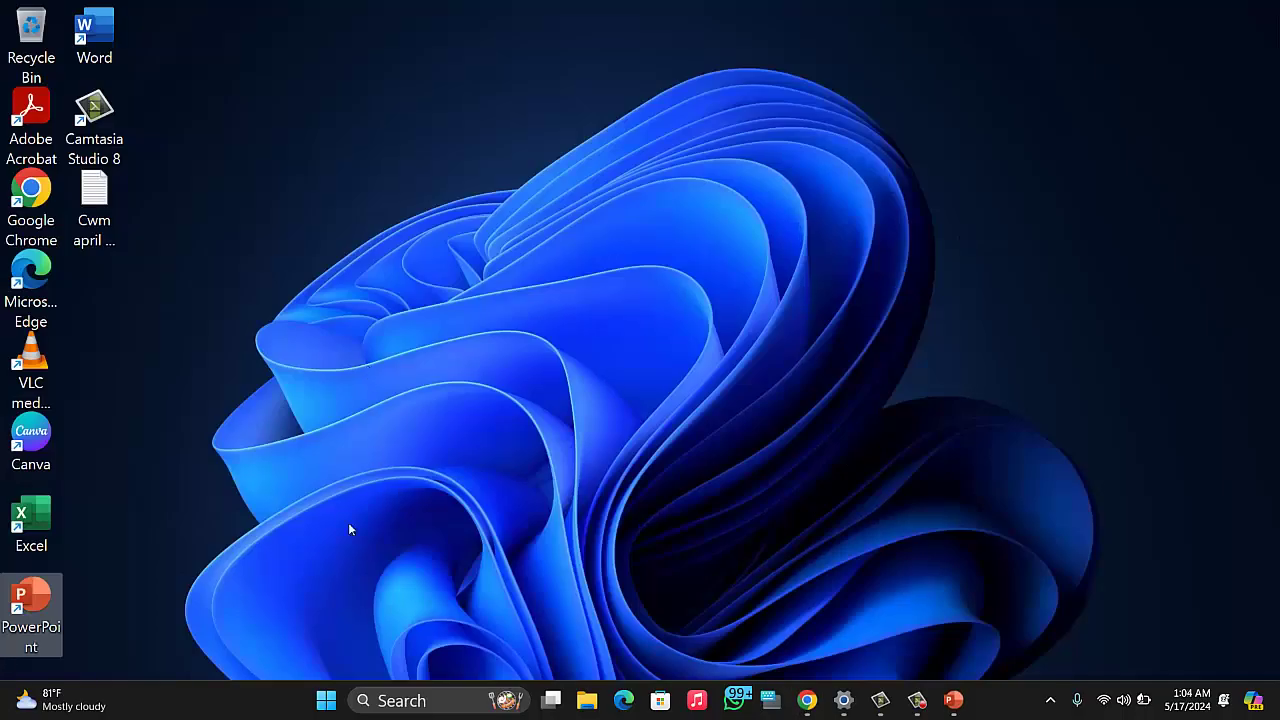
{"action": "left_click", "coordinate": [587, 700]}
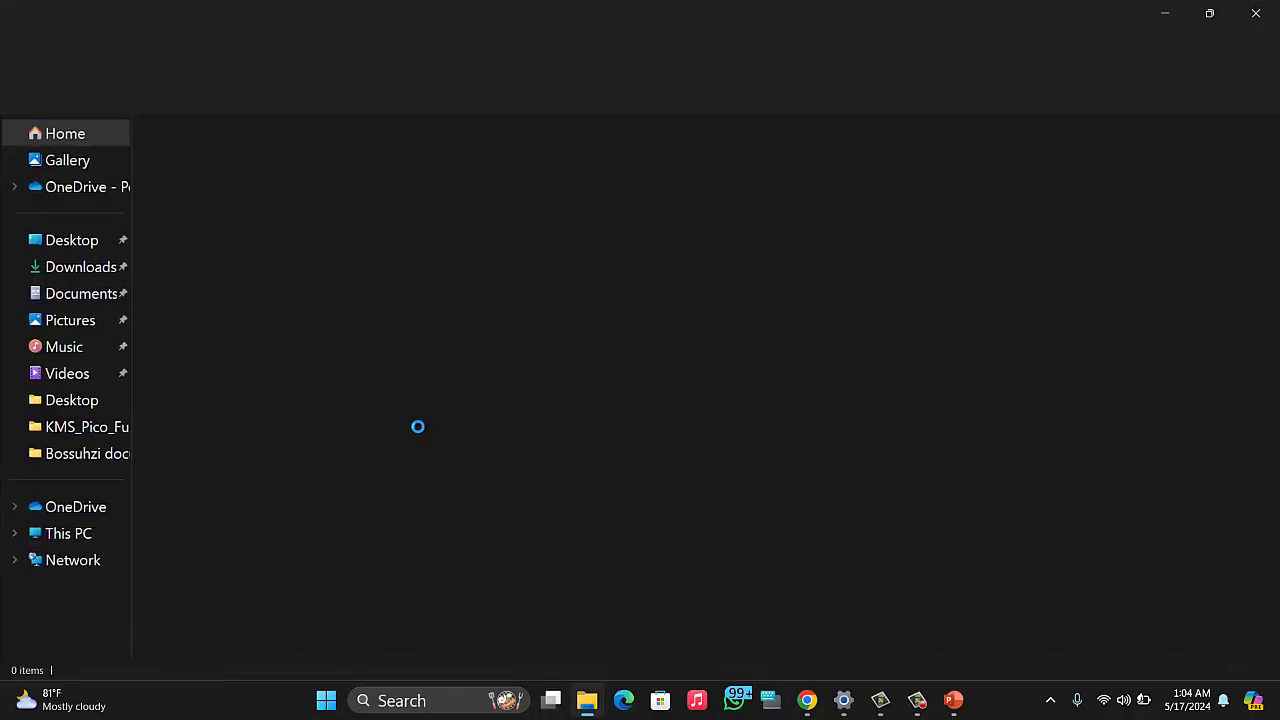
{"action": "left_click", "coordinate": [80, 266]}
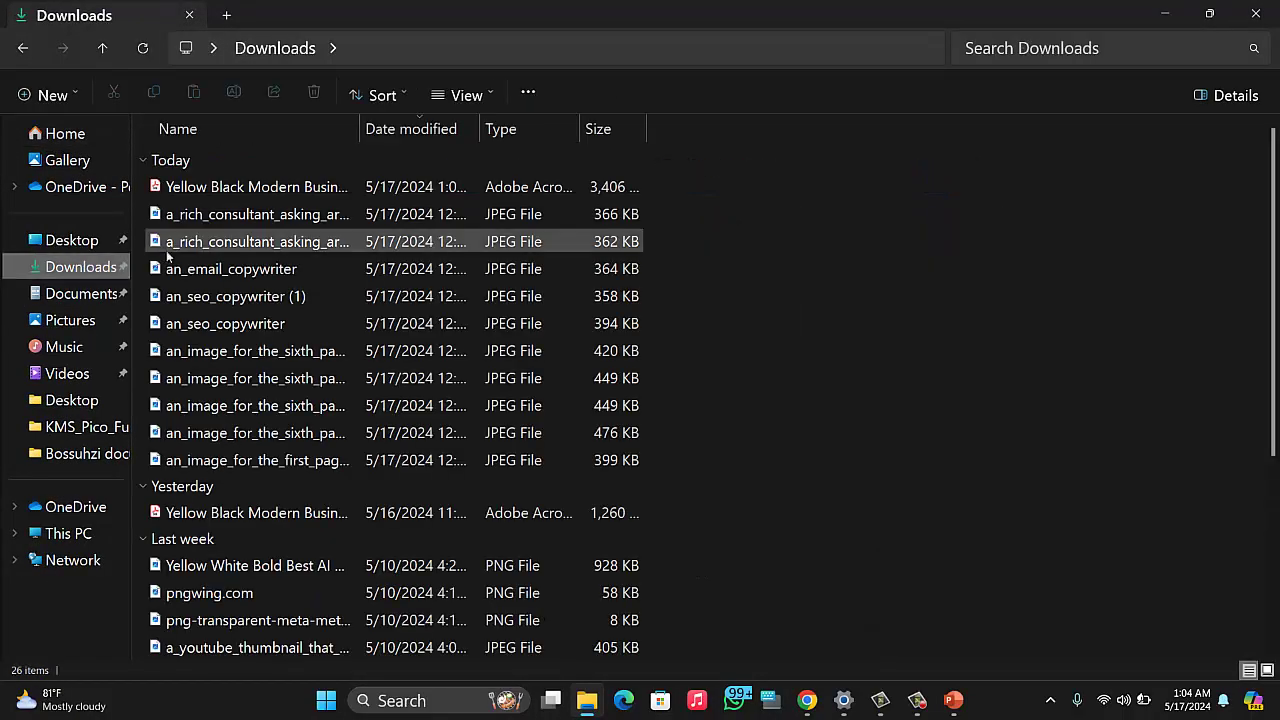
Step: Rename the newly downloaded e-book PDF as COPYWRITING IN 3 MINUTES
{"action": "left_click", "coordinate": [227, 196]}
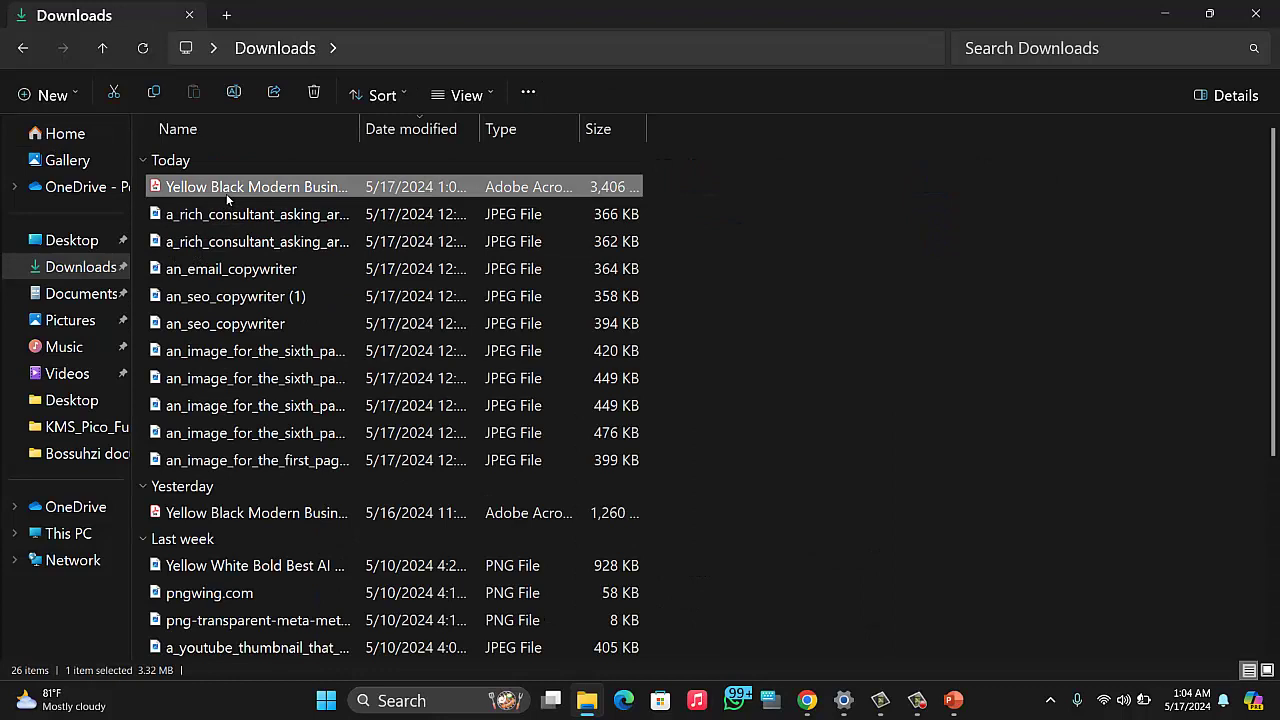
{"action": "right_click", "coordinate": [232, 195]}
{"action": "mouse_move", "coordinate": [298, 545]}
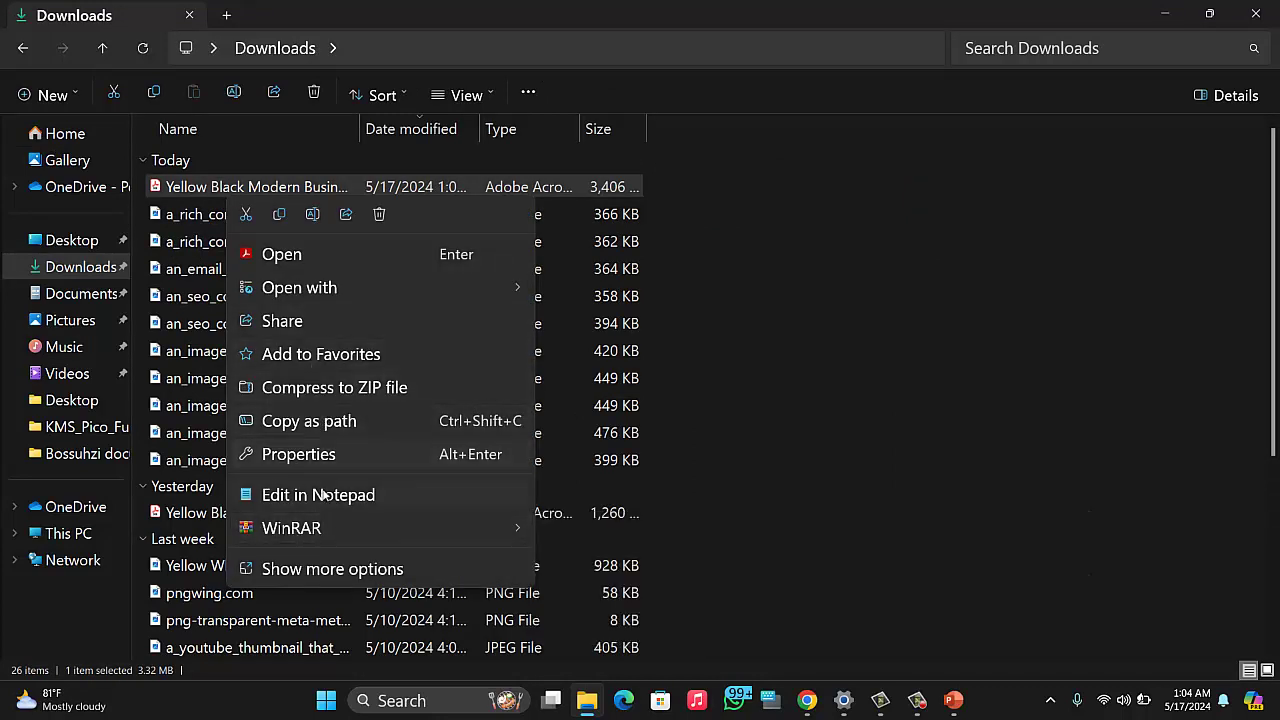
{"action": "left_click", "coordinate": [370, 570]}
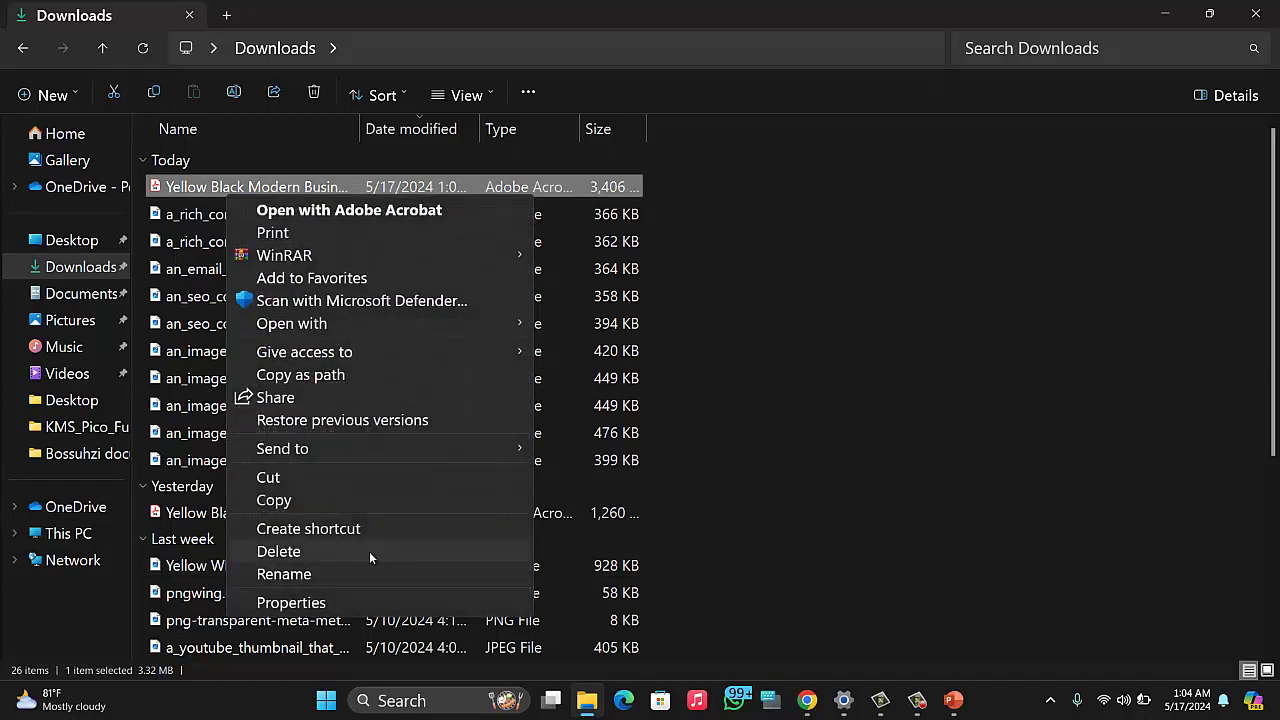
{"action": "left_click", "coordinate": [322, 572]}
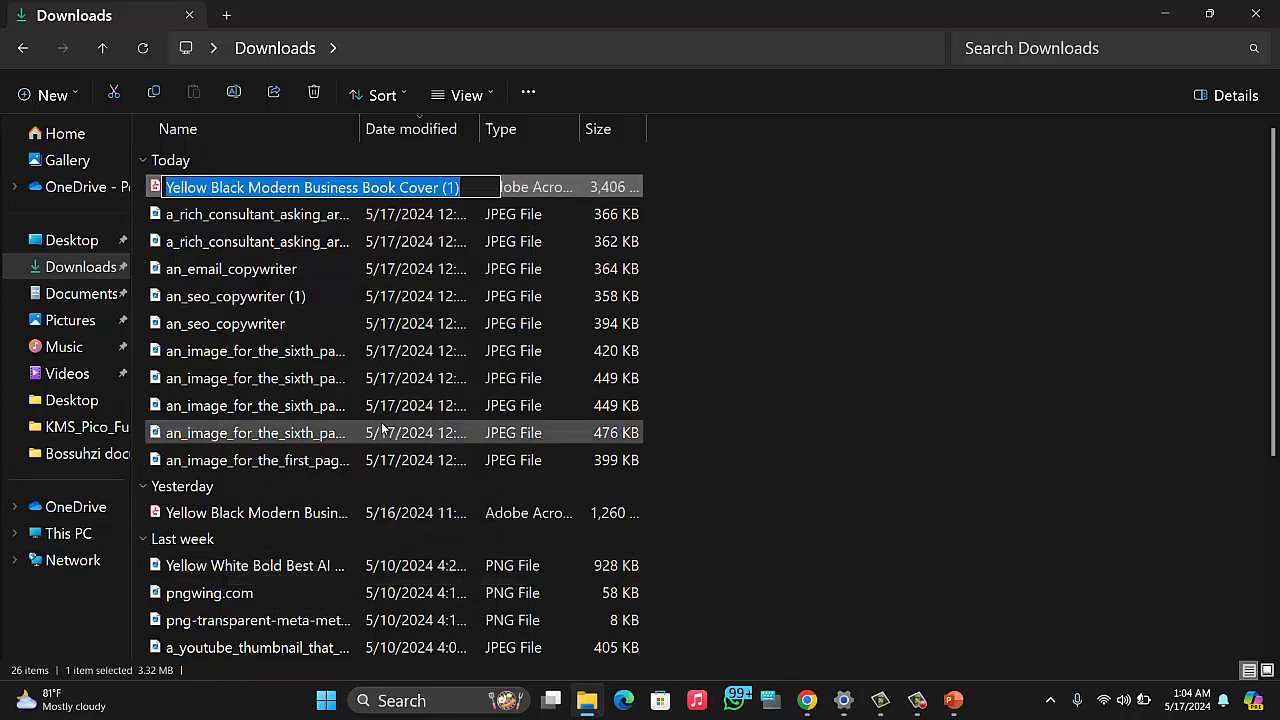
{"action": "key", "text": "BackSpace"}
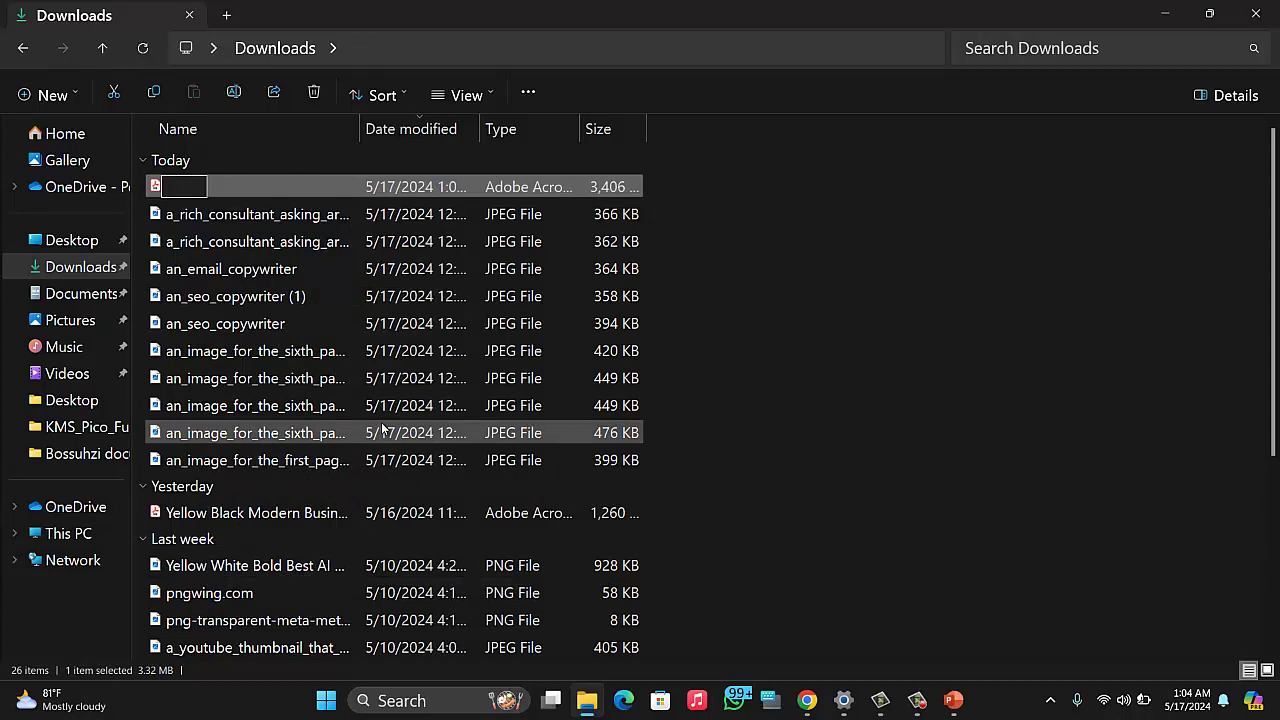
{"action": "type", "text": "COP"}
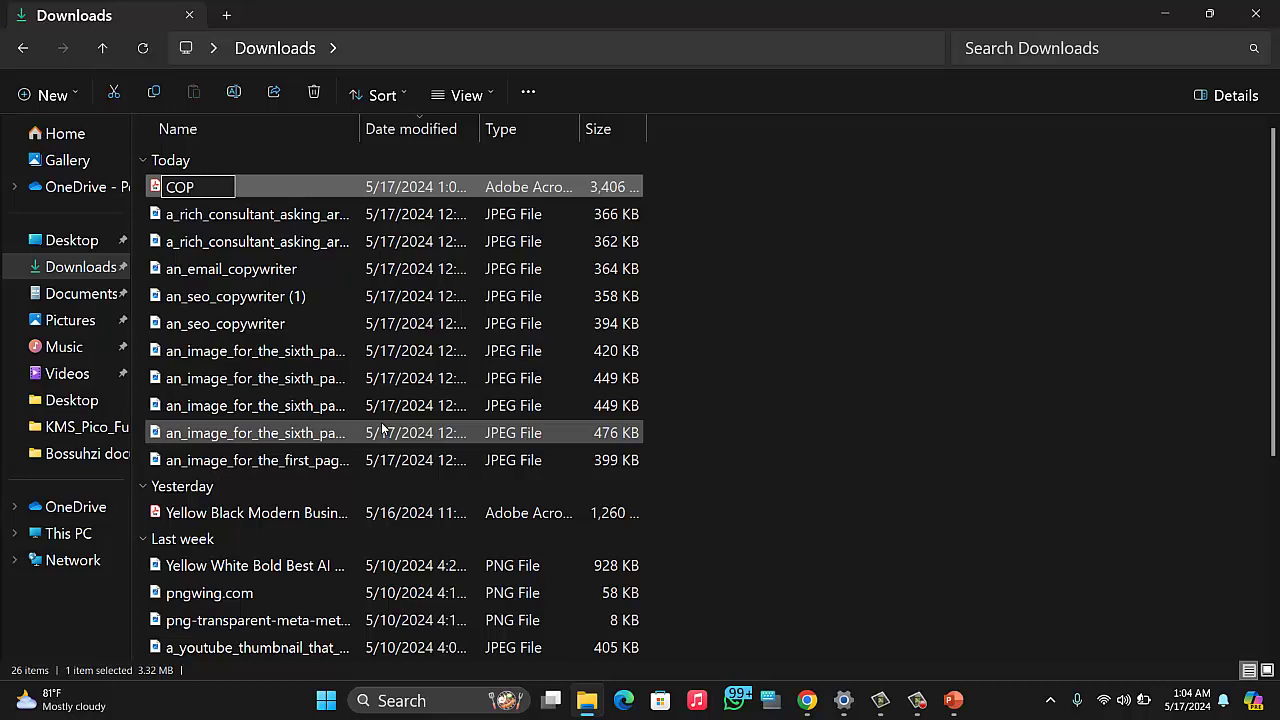
{"action": "type", "text": "YWRITI"}
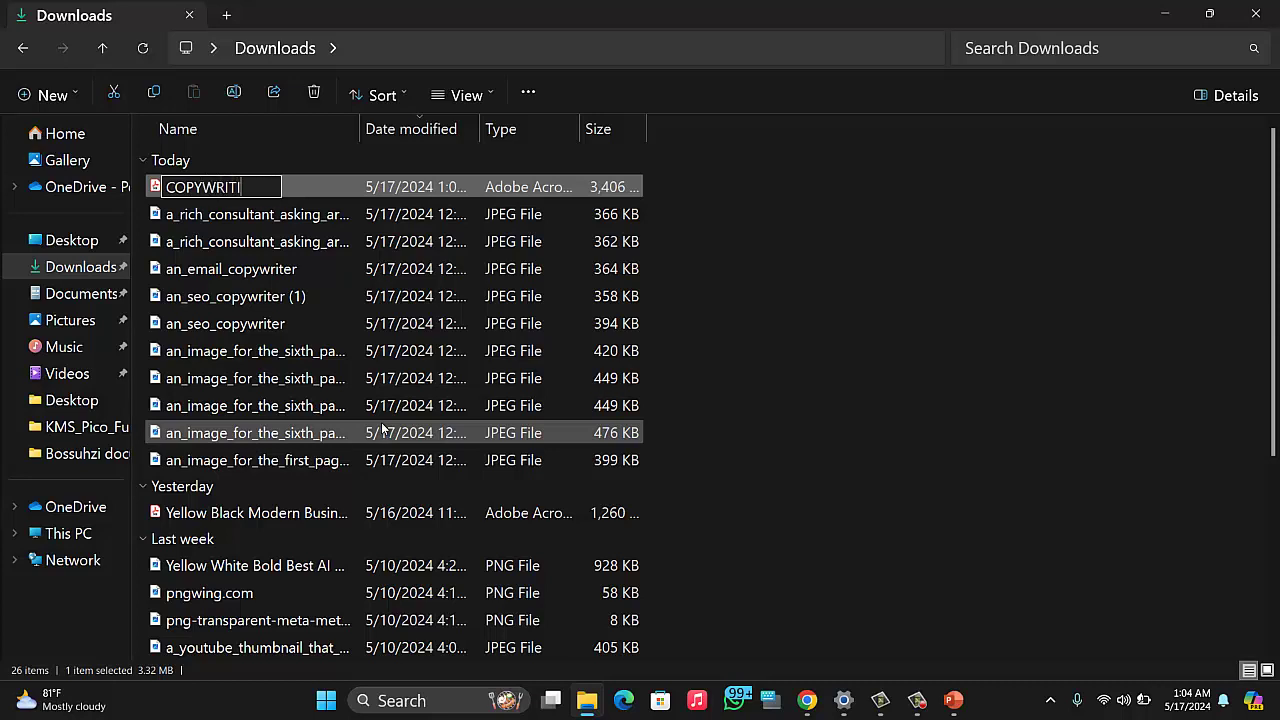
{"action": "type", "text": "NG IN 3"}
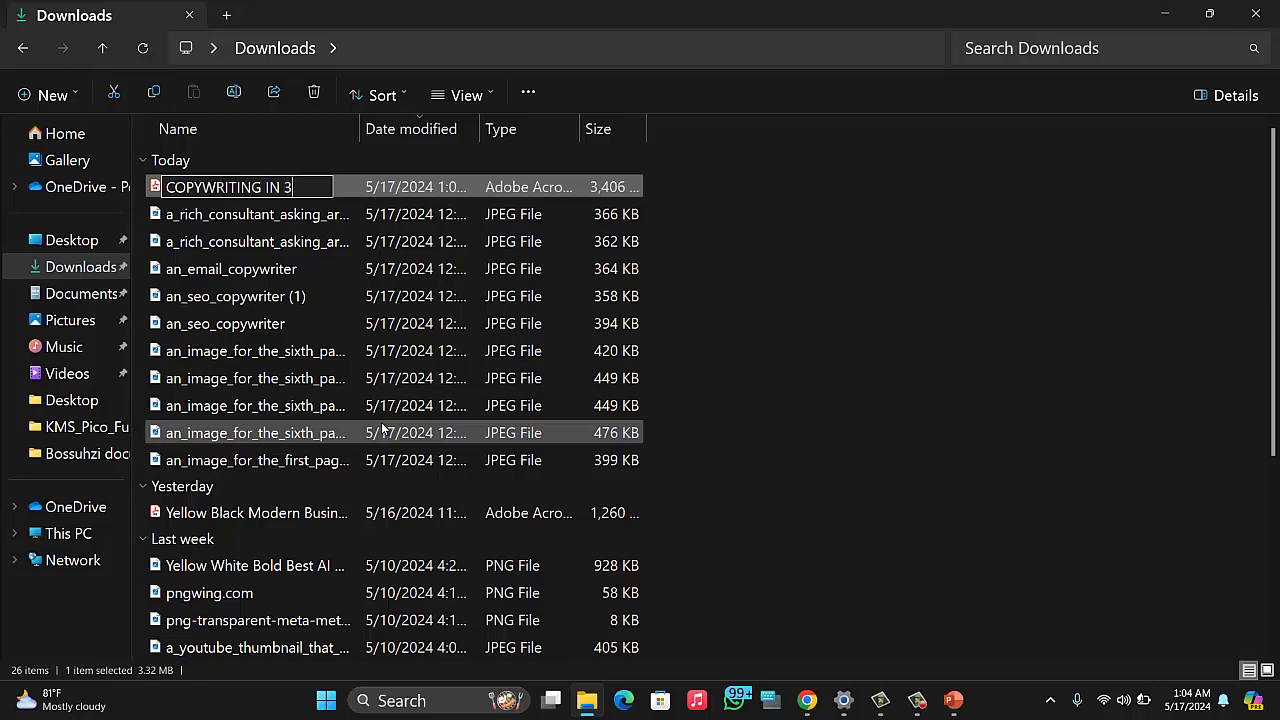
{"action": "type", "text": " MINUTES"}
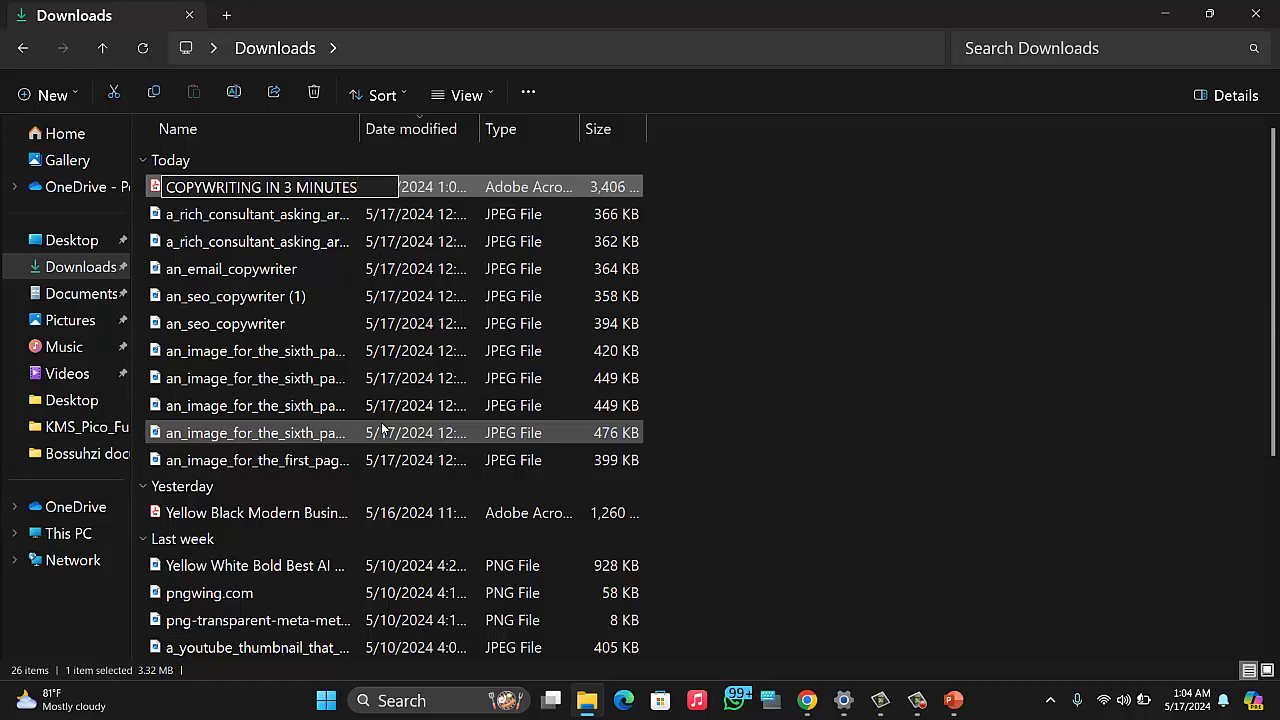
{"action": "key", "text": "Return"}
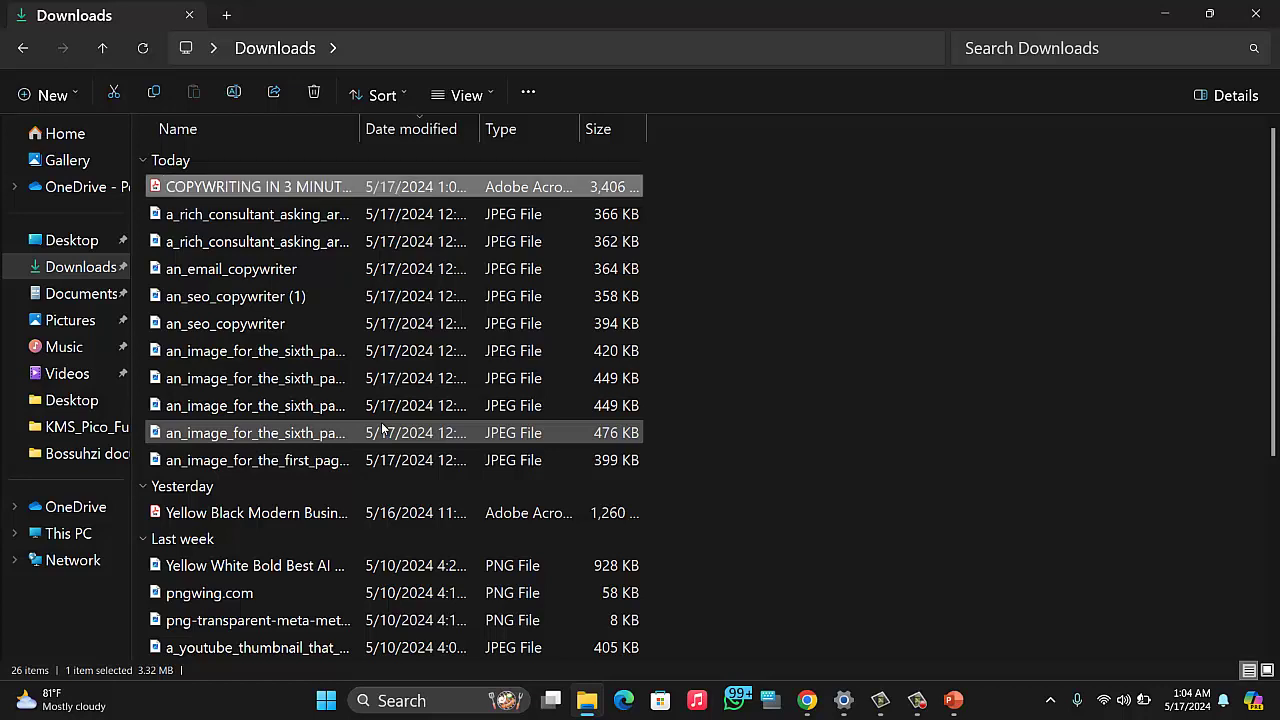
Step: Extend the e-book PDF's file name with BY and the author's full name after COPYWRITING IN 3 MINUTES
{"action": "right_click", "coordinate": [291, 189]}
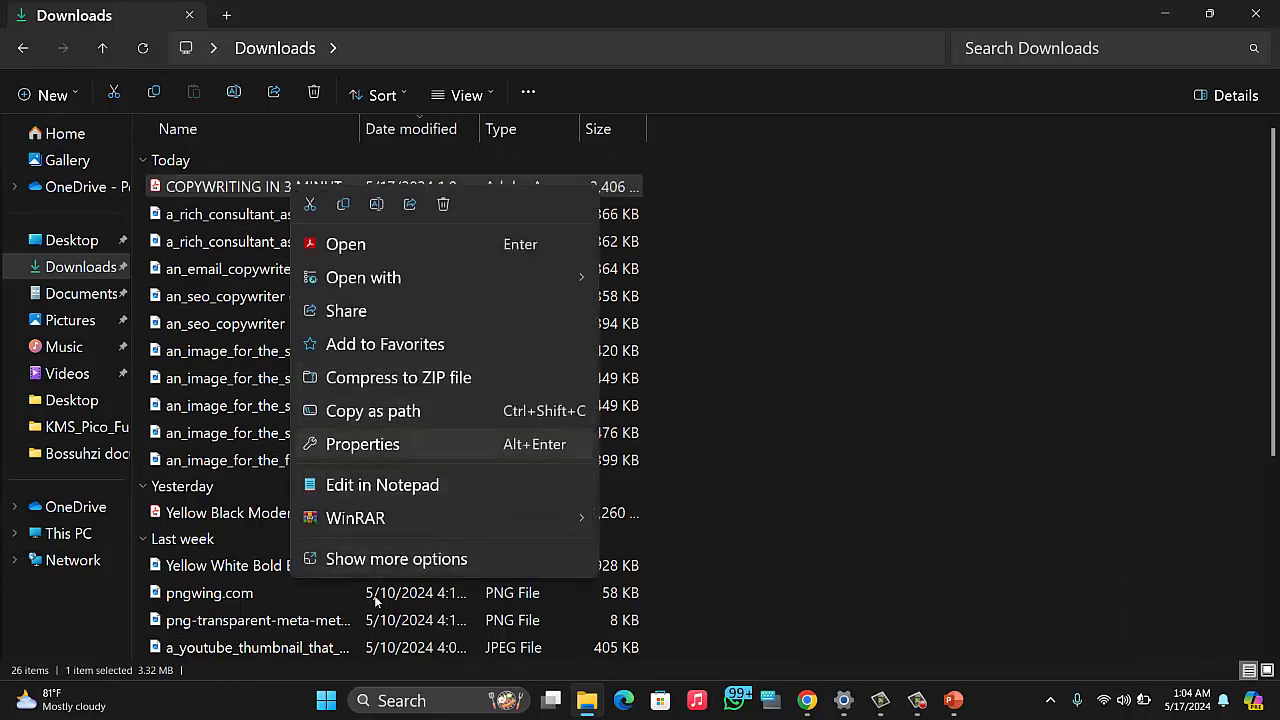
{"action": "left_click", "coordinate": [387, 568]}
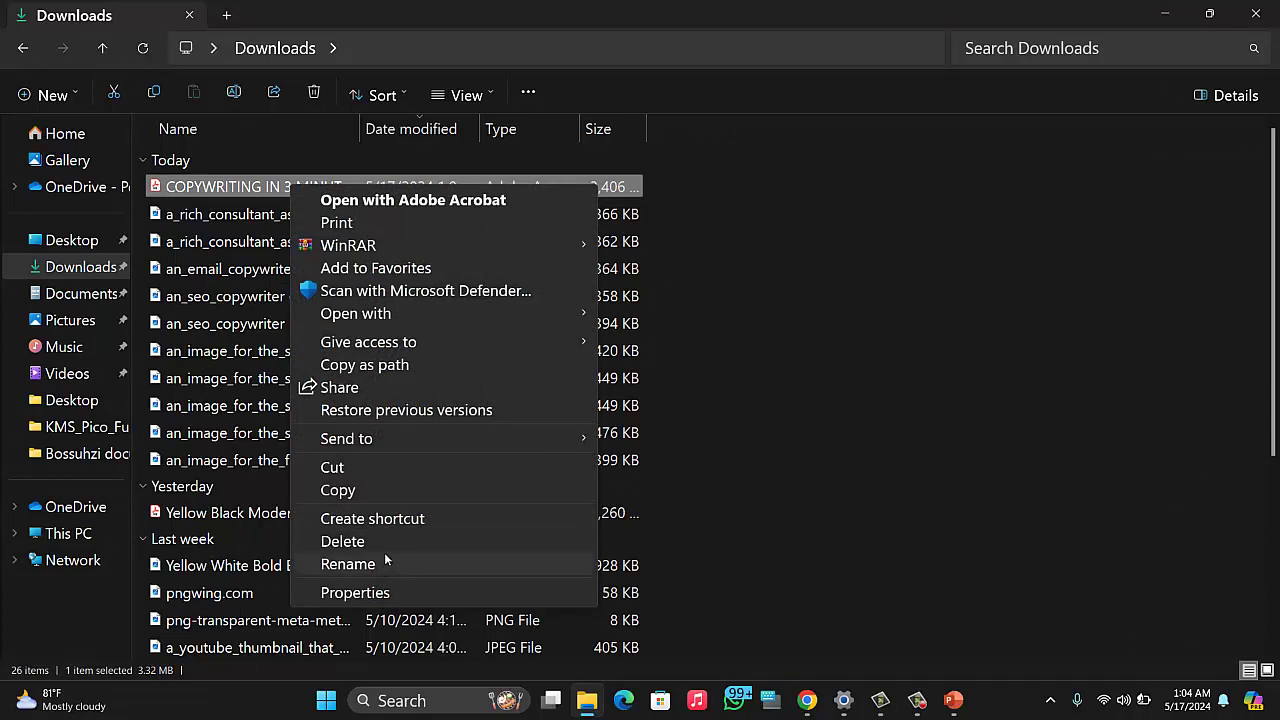
{"action": "left_click", "coordinate": [380, 565]}
{"action": "left_click", "coordinate": [372, 188]}
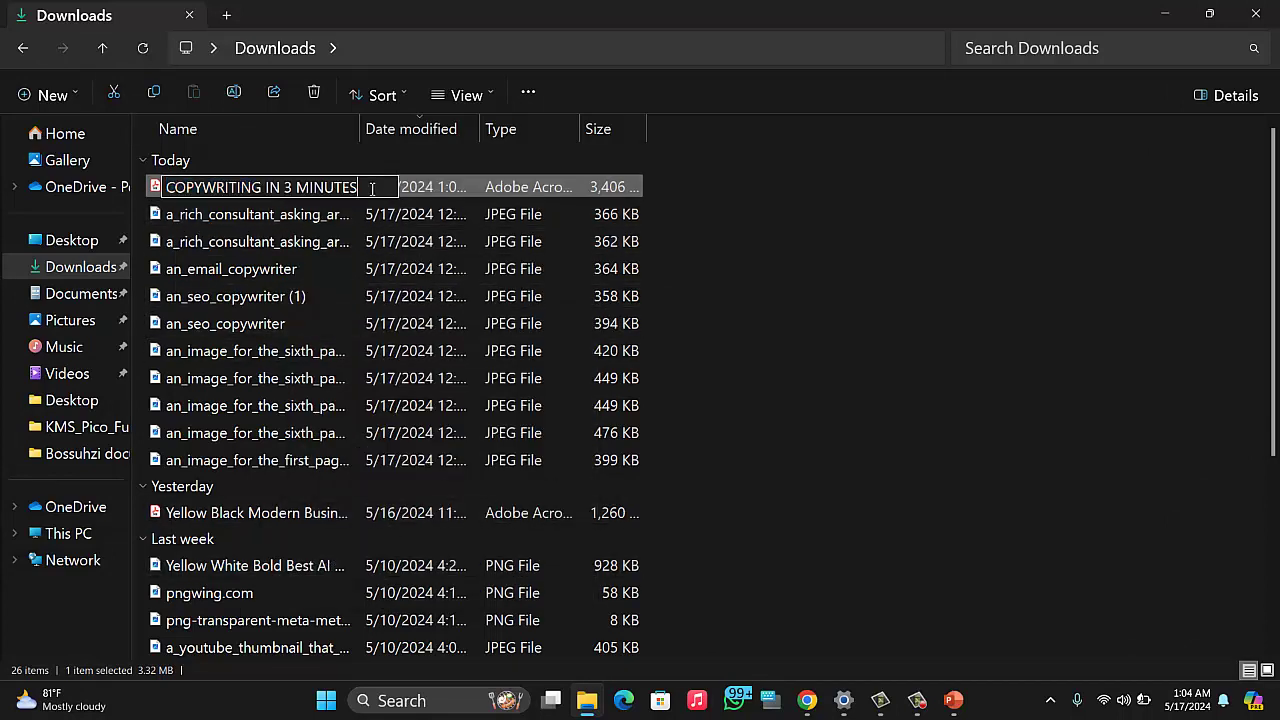
{"action": "type", "text": "BY"}
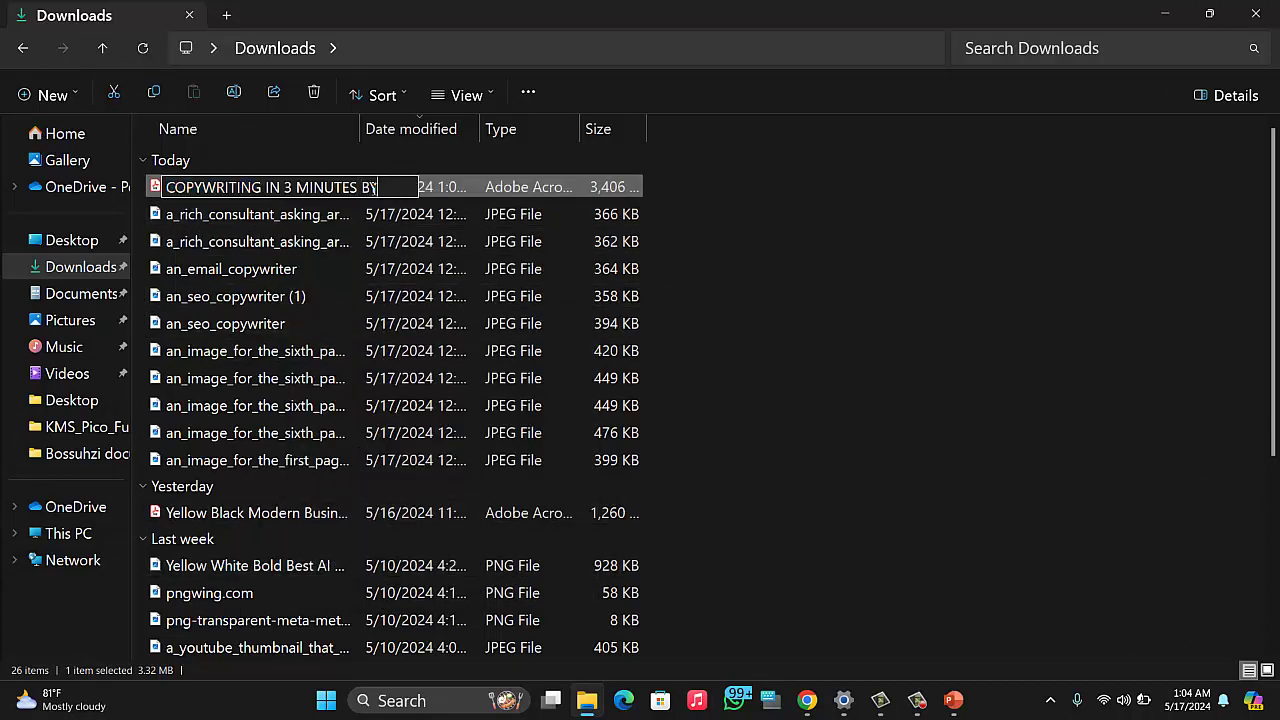
{"action": "type", "text": " UZOMA"}
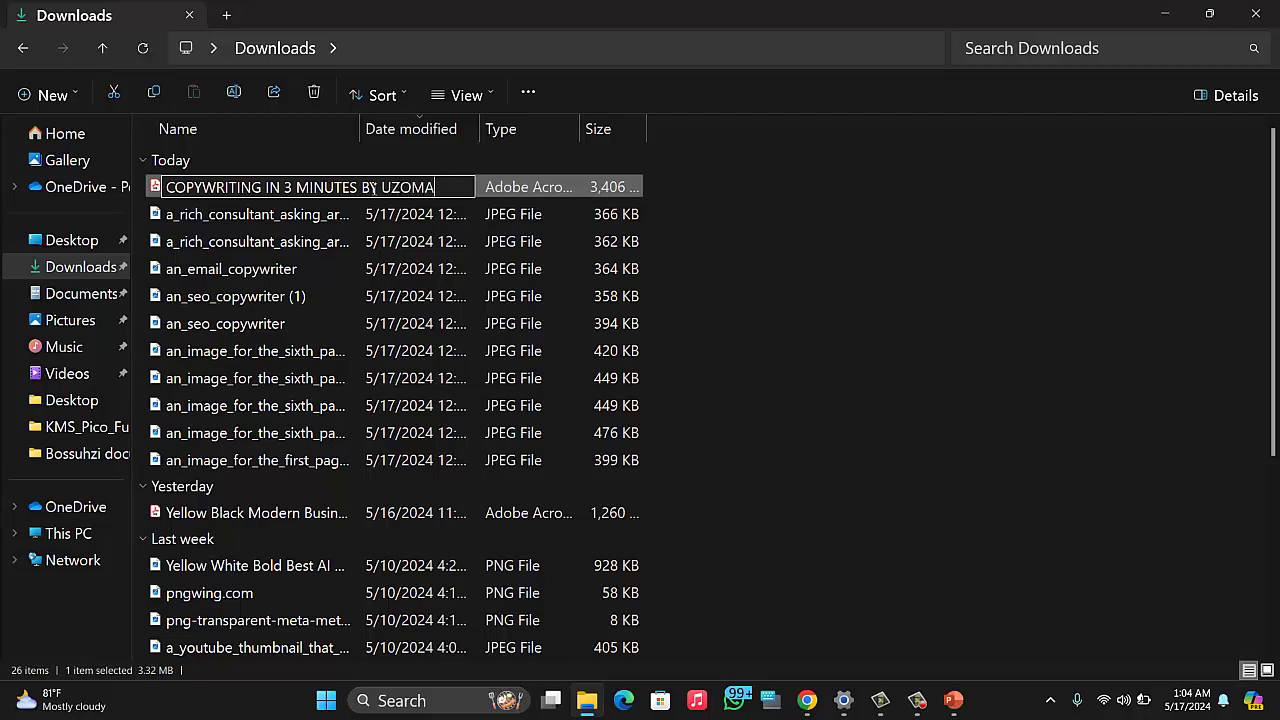
{"action": "type", "text": " OR"}
{"action": "type", "text": "ANEBO"}
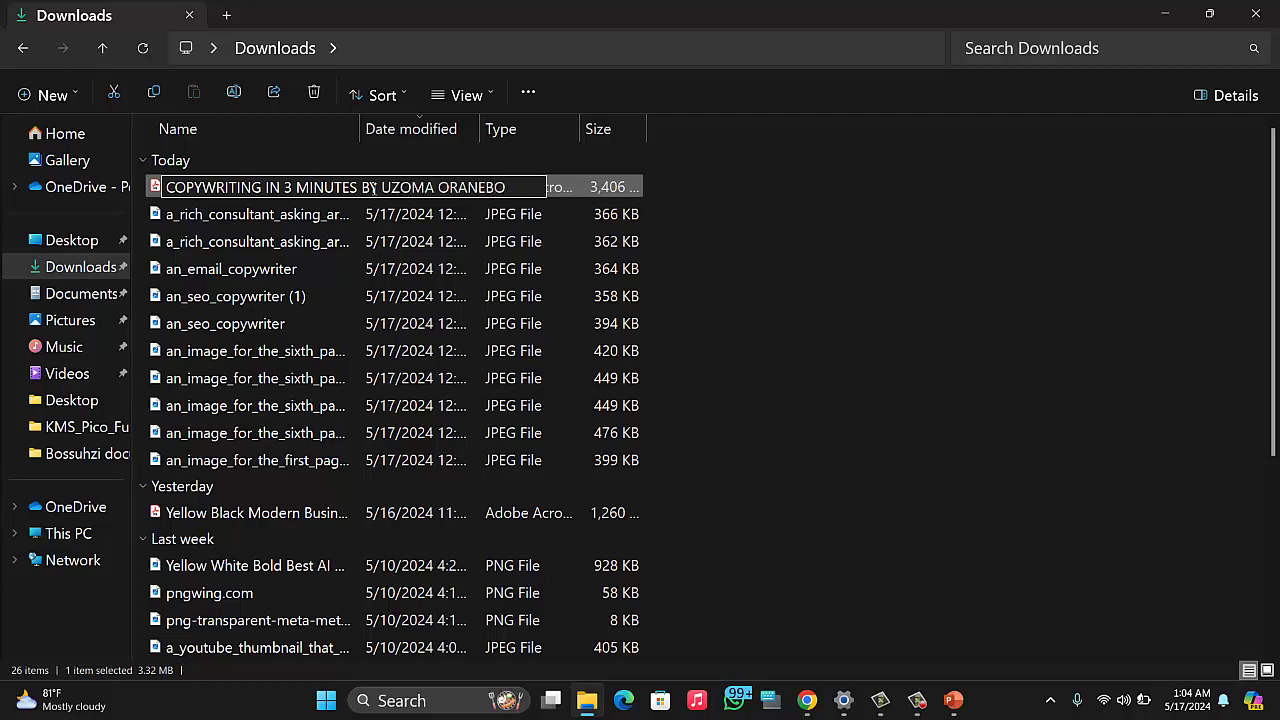
{"action": "key", "text": "Return"}
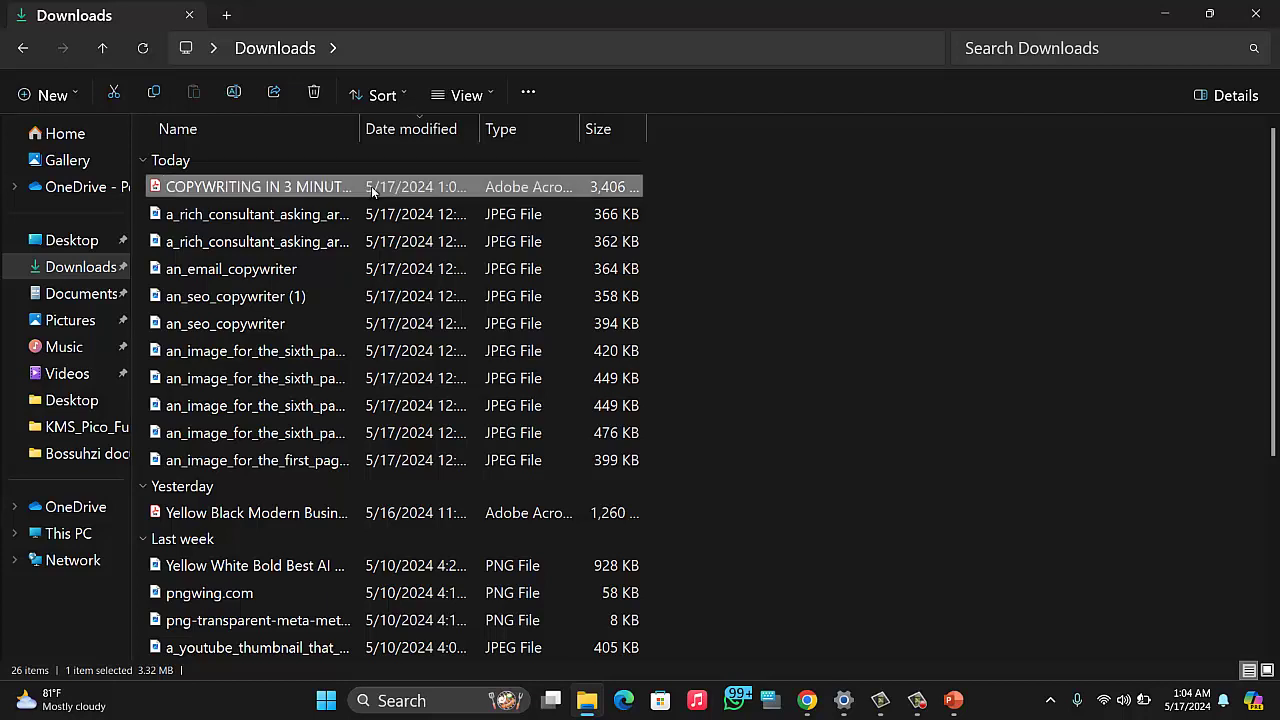
Step: Open the renamed e-book PDF from Downloads in Adobe Acrobat and close the All tools pane
{"action": "double_click", "coordinate": [260, 188]}
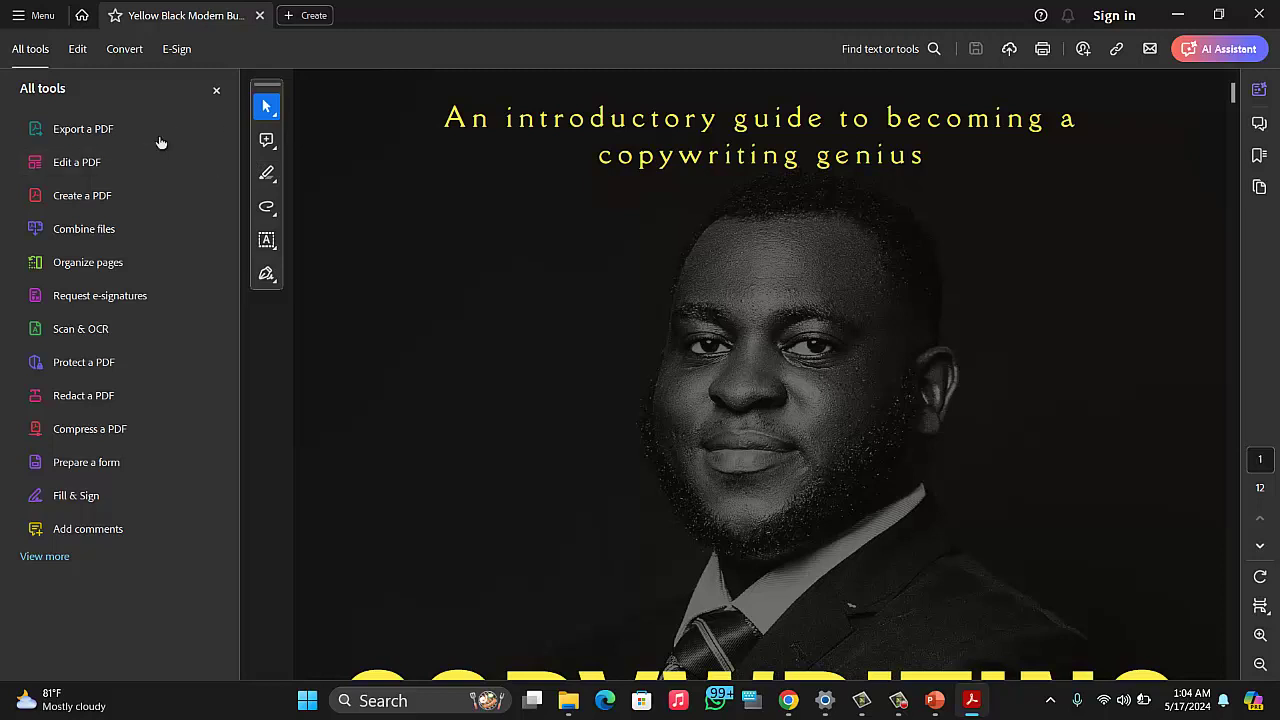
{"action": "left_click", "coordinate": [216, 90]}
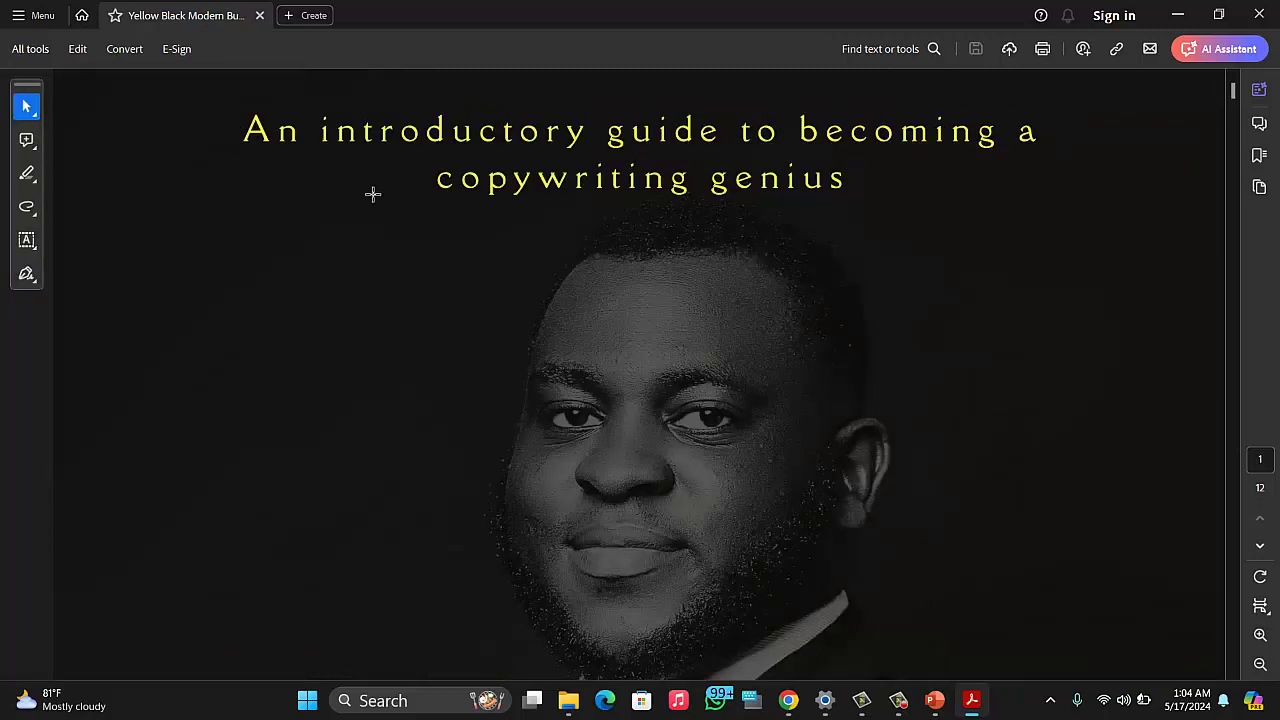
{"action": "scroll", "coordinate": [774, 597], "scroll_direction": "down", "scroll_amount": 1}
{"action": "scroll", "coordinate": [768, 594], "scroll_direction": "up", "scroll_amount": 1}
Step: Review the e-book PDF page by page from the cover through page 12, checking the headings, text and images
{"action": "scroll", "coordinate": [909, 349], "scroll_direction": "down", "scroll_amount": 10}
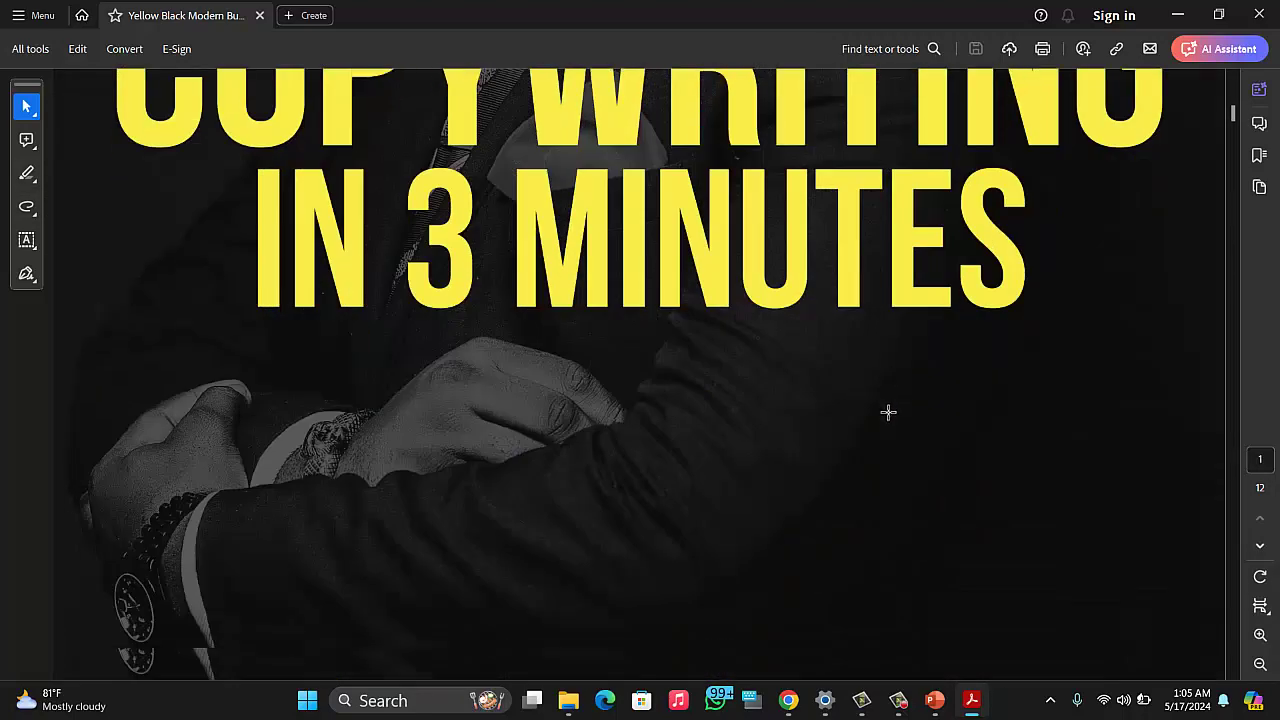
{"action": "scroll", "coordinate": [888, 415], "scroll_direction": "down", "scroll_amount": 12}
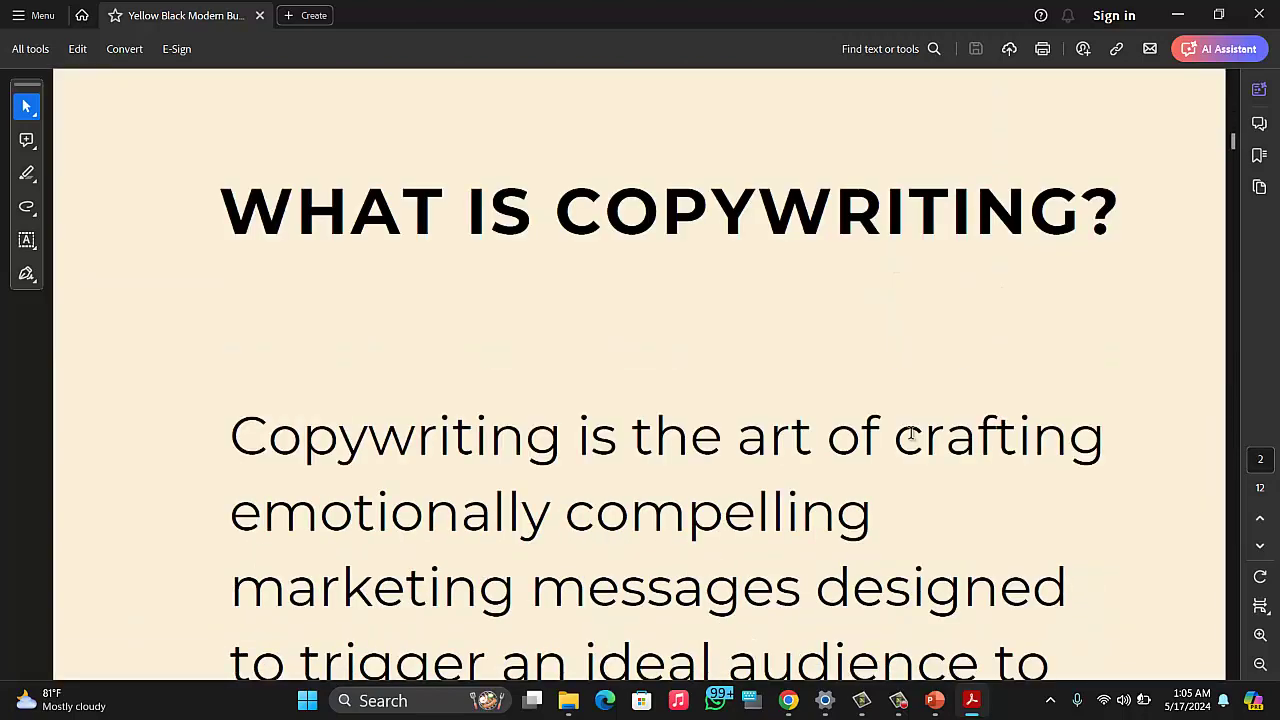
{"action": "scroll", "coordinate": [912, 437], "scroll_direction": "down", "scroll_amount": 8}
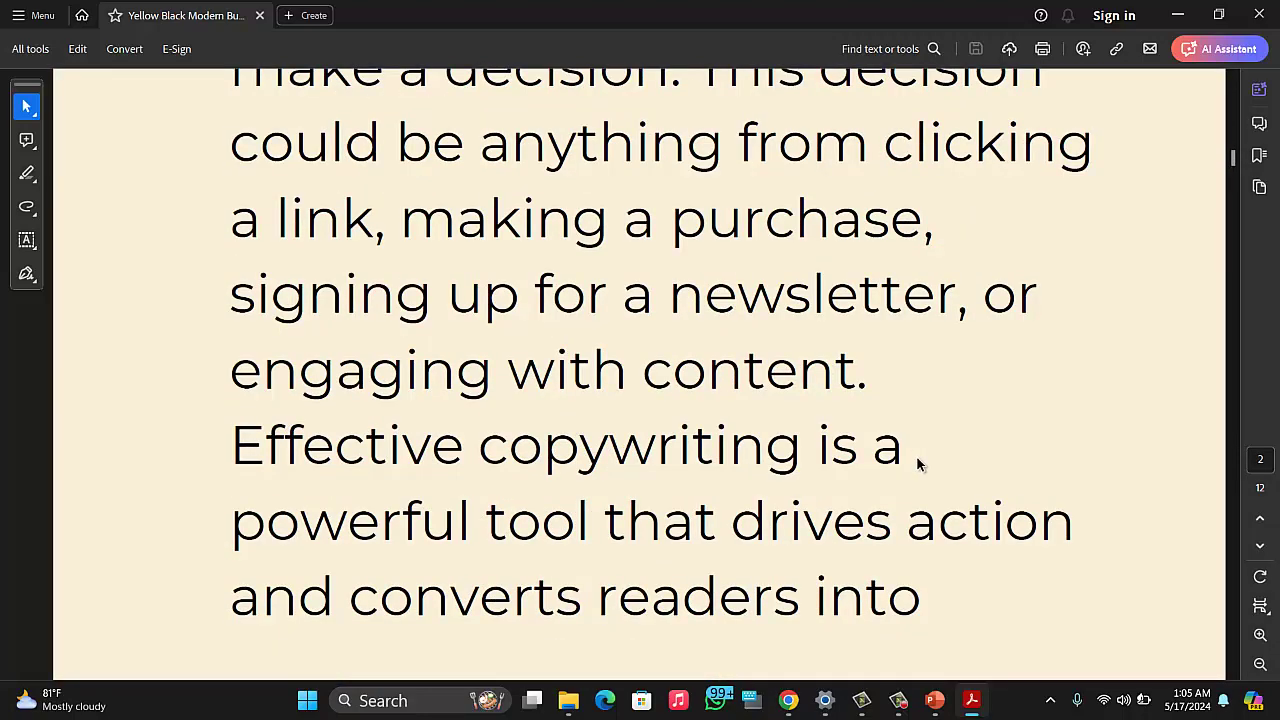
{"action": "scroll", "coordinate": [918, 462], "scroll_direction": "down", "scroll_amount": 10}
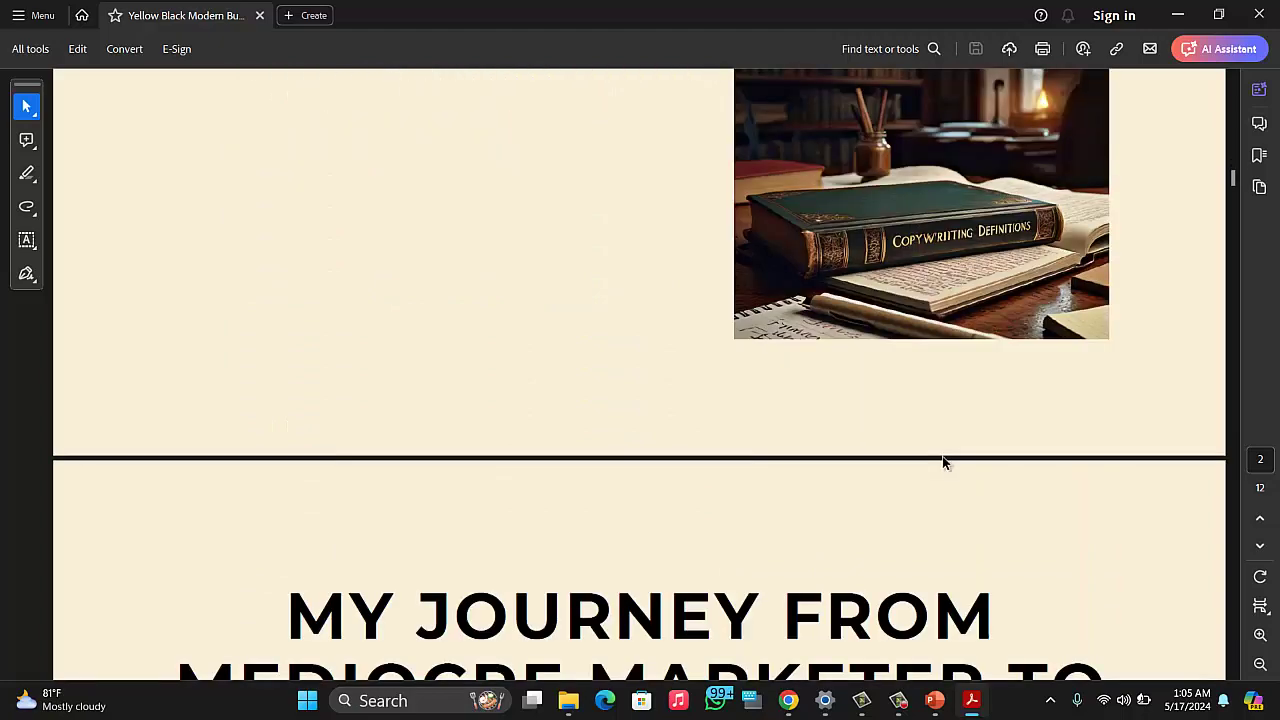
{"action": "scroll", "coordinate": [943, 462], "scroll_direction": "down", "scroll_amount": 10}
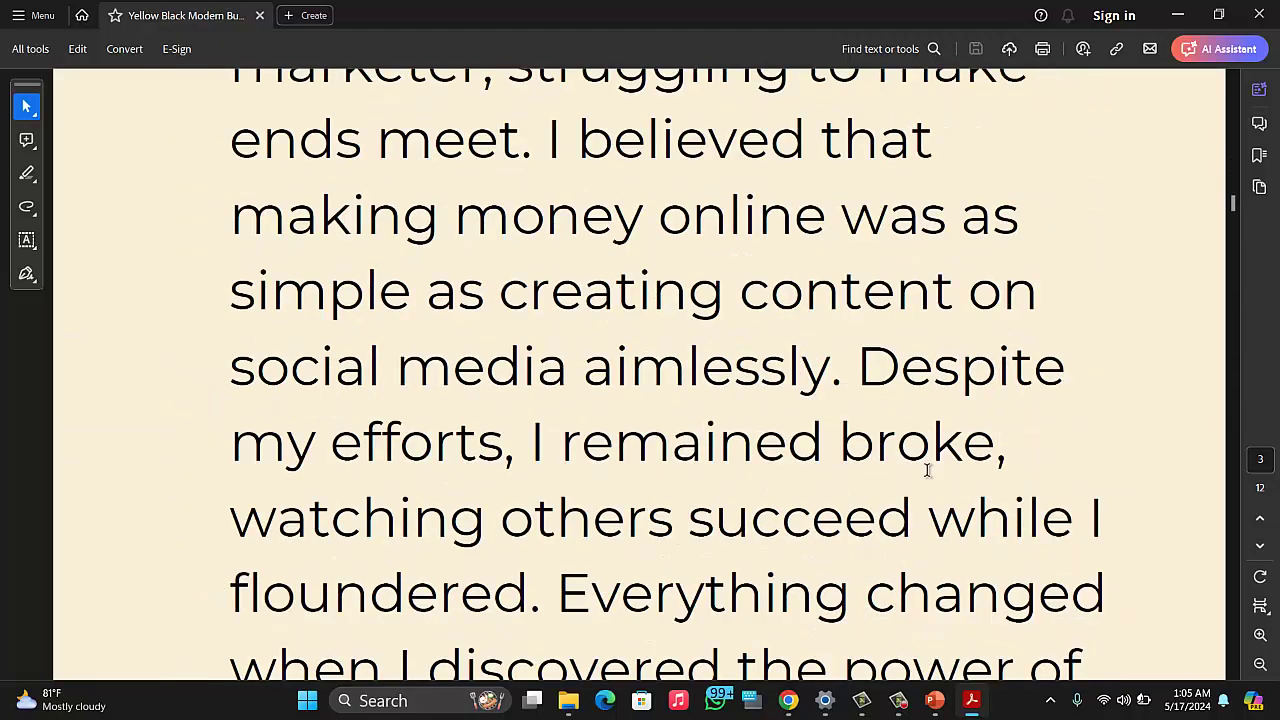
{"action": "scroll", "coordinate": [927, 470], "scroll_direction": "down", "scroll_amount": 10}
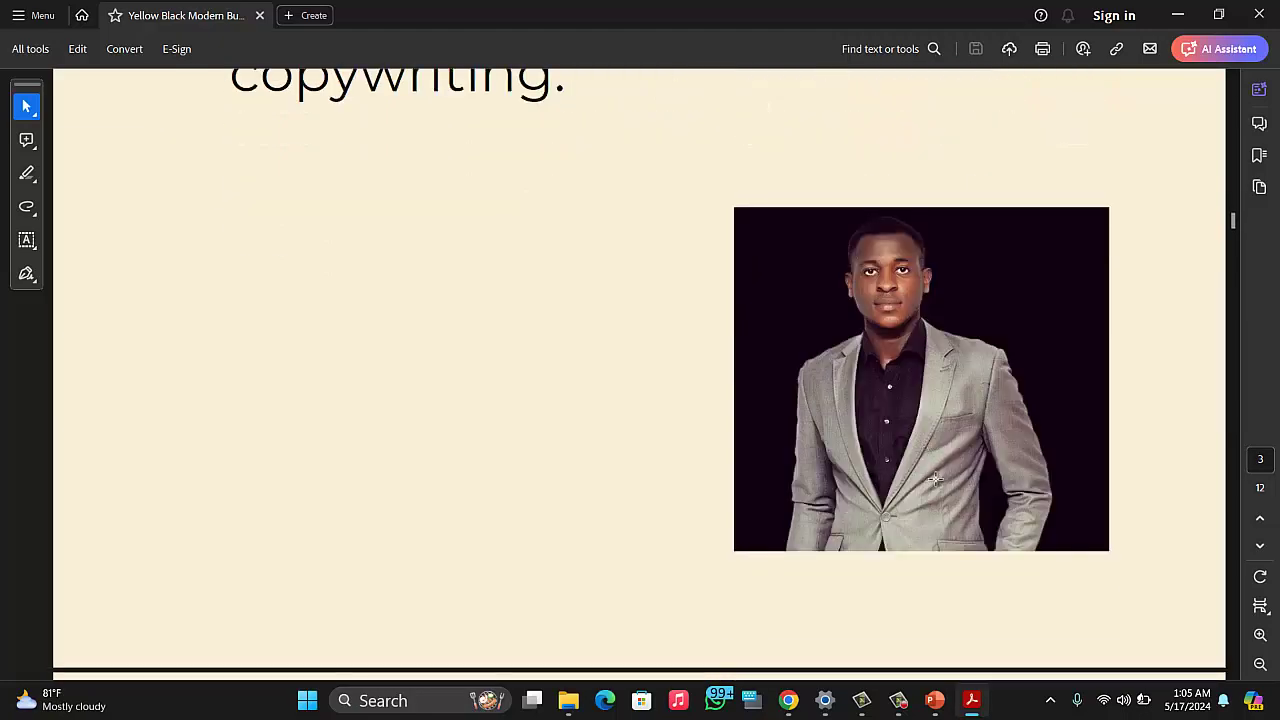
{"action": "scroll", "coordinate": [935, 480], "scroll_direction": "down", "scroll_amount": 10}
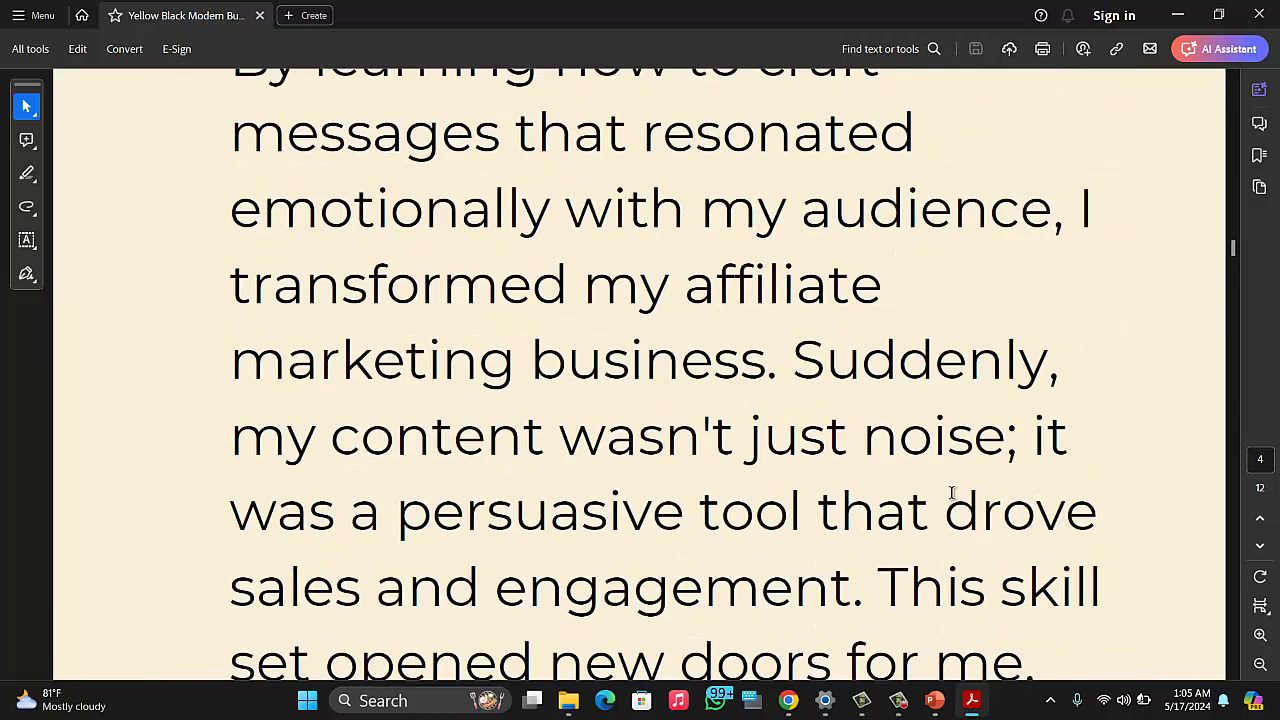
{"action": "scroll", "coordinate": [952, 492], "scroll_direction": "down", "scroll_amount": 10}
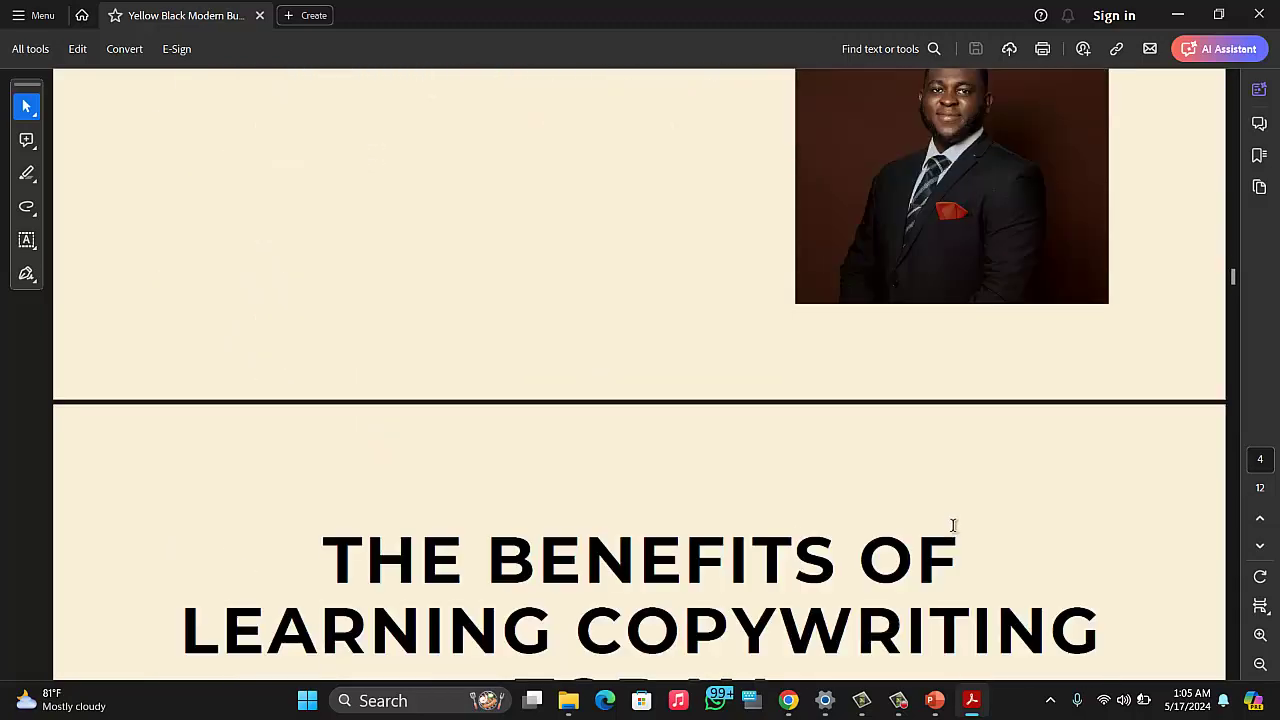
{"action": "scroll", "coordinate": [953, 525], "scroll_direction": "down", "scroll_amount": 10}
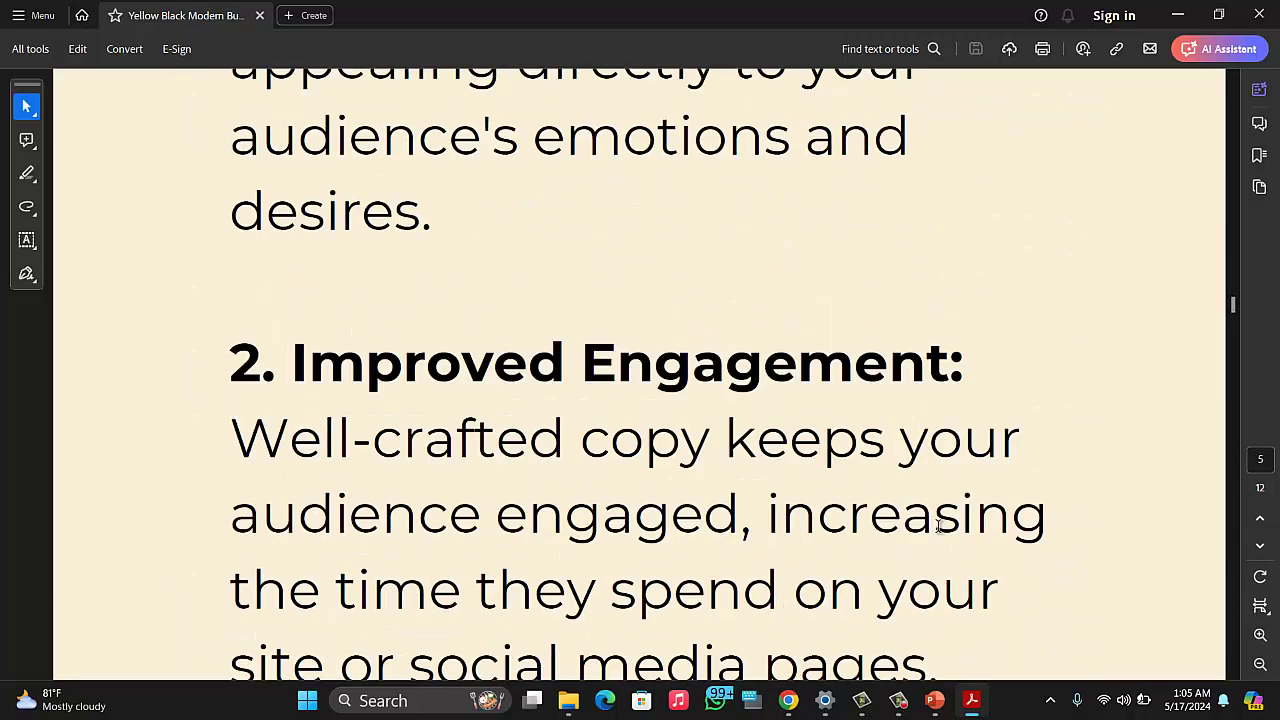
{"action": "scroll", "coordinate": [940, 528], "scroll_direction": "down", "scroll_amount": 10}
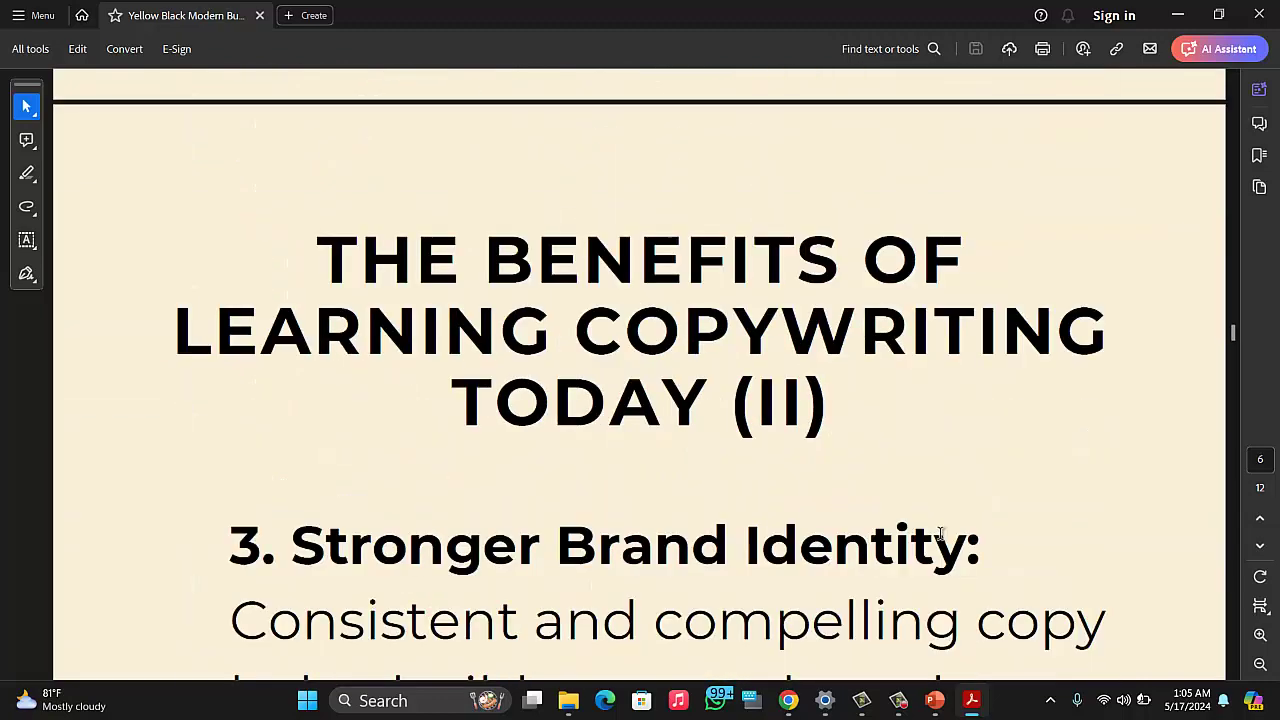
{"action": "scroll", "coordinate": [940, 533], "scroll_direction": "down", "scroll_amount": 10}
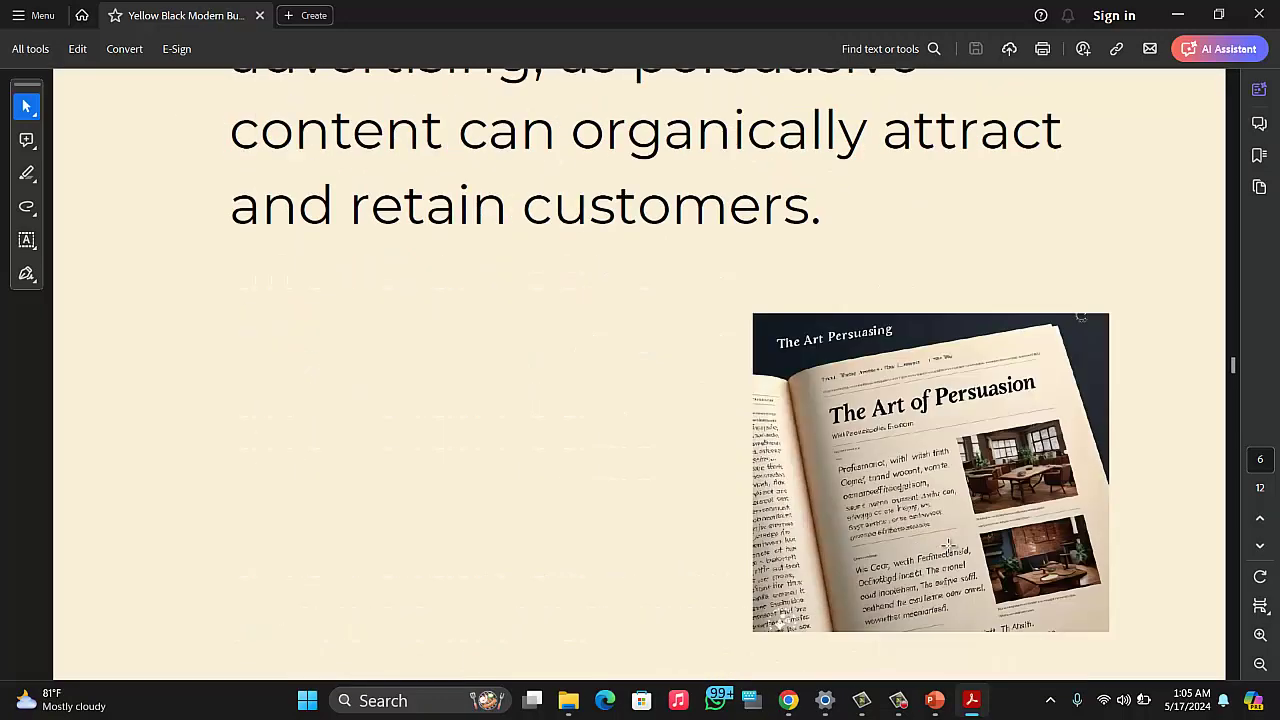
{"action": "scroll", "coordinate": [940, 550], "scroll_direction": "down", "scroll_amount": 10}
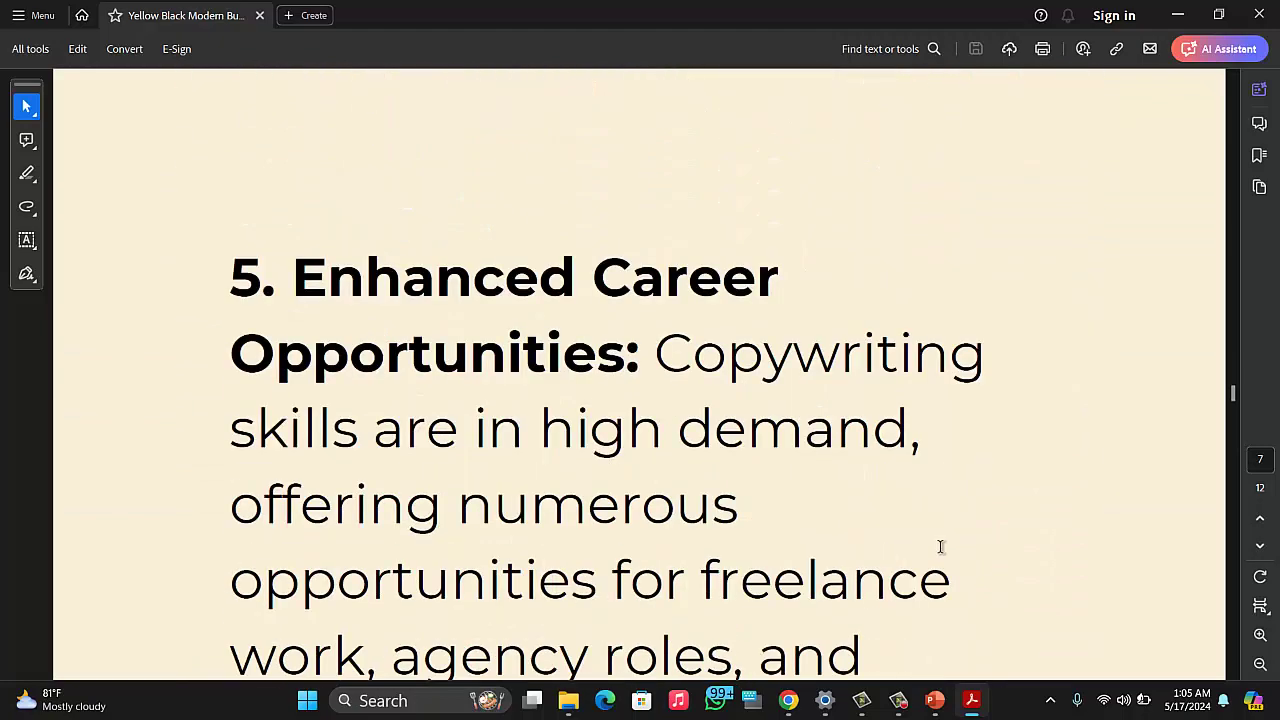
{"action": "scroll", "coordinate": [940, 548], "scroll_direction": "down", "scroll_amount": 10}
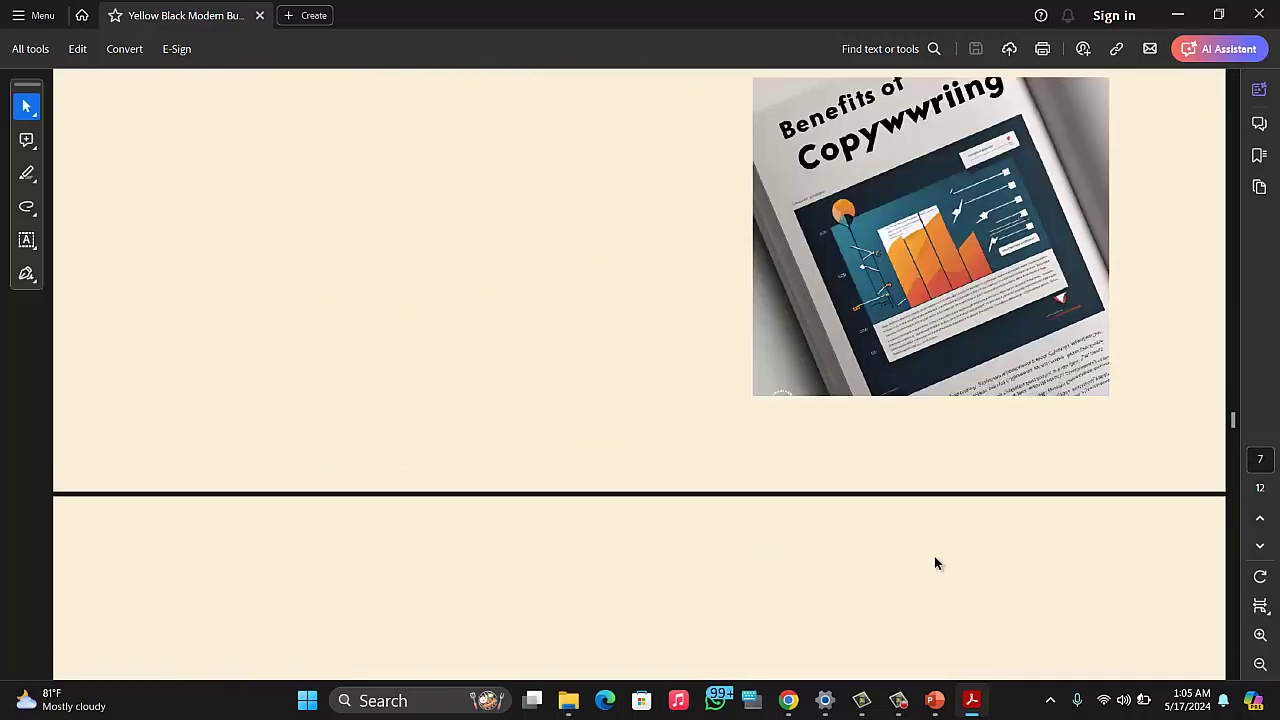
{"action": "scroll", "coordinate": [940, 558], "scroll_direction": "down", "scroll_amount": 10}
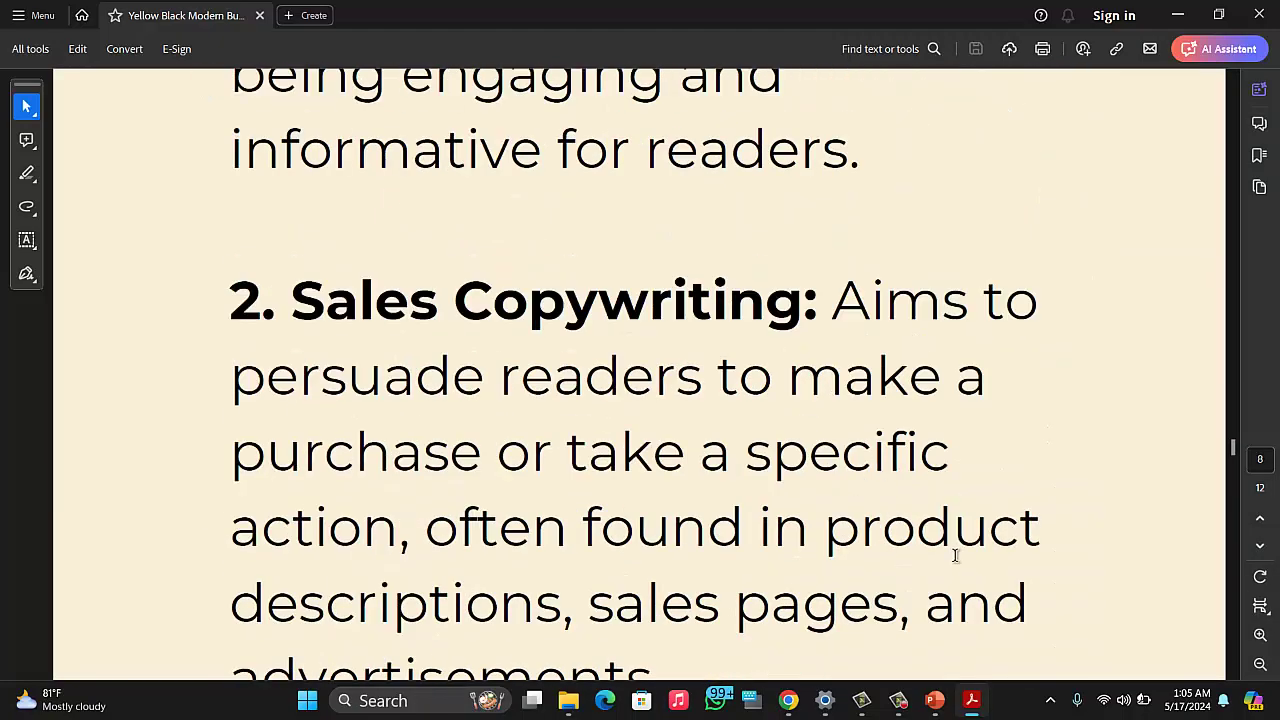
{"action": "scroll", "coordinate": [955, 556], "scroll_direction": "down", "scroll_amount": 10}
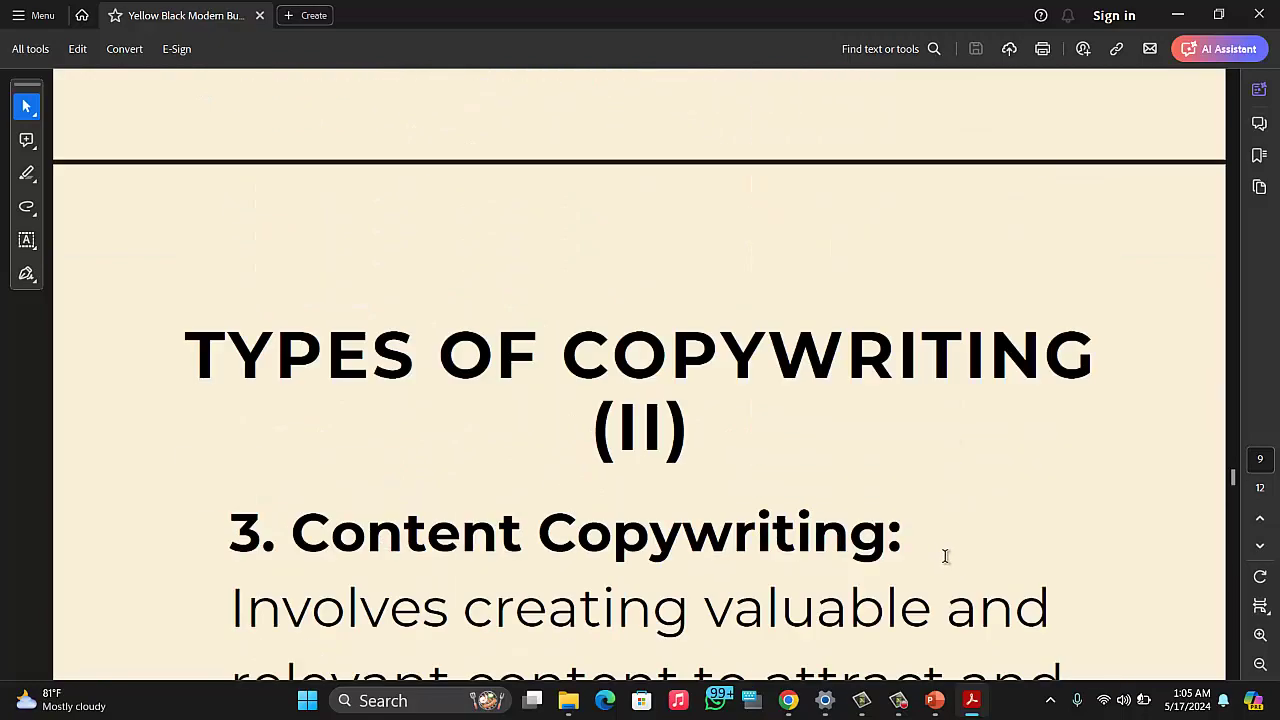
{"action": "scroll", "coordinate": [945, 556], "scroll_direction": "down", "scroll_amount": 10}
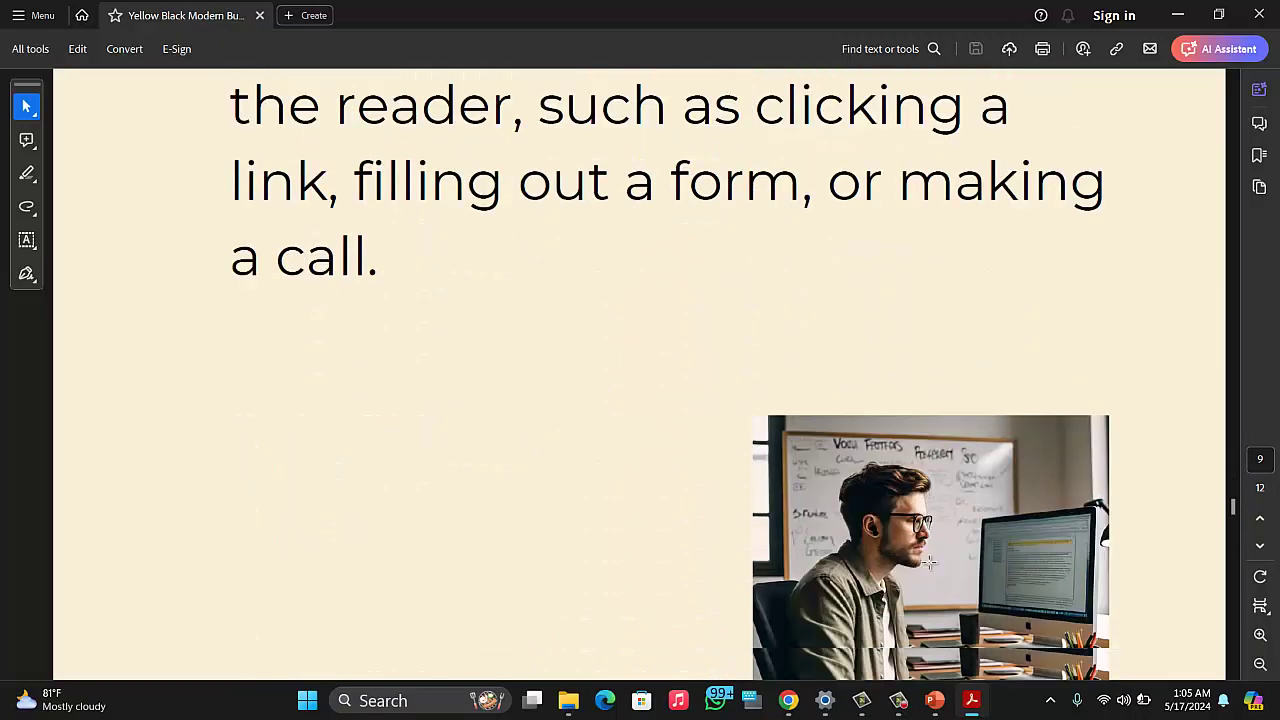
{"action": "scroll", "coordinate": [930, 562], "scroll_direction": "down", "scroll_amount": 10}
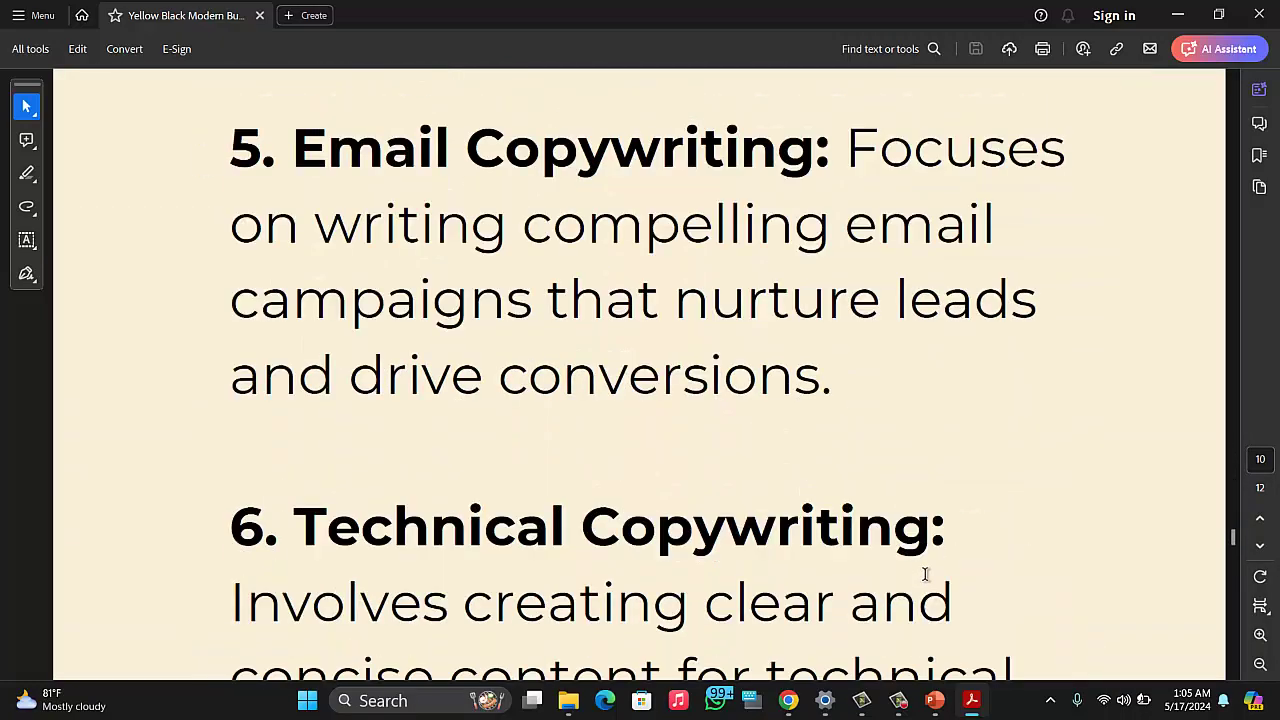
{"action": "scroll", "coordinate": [930, 575], "scroll_direction": "down", "scroll_amount": 10}
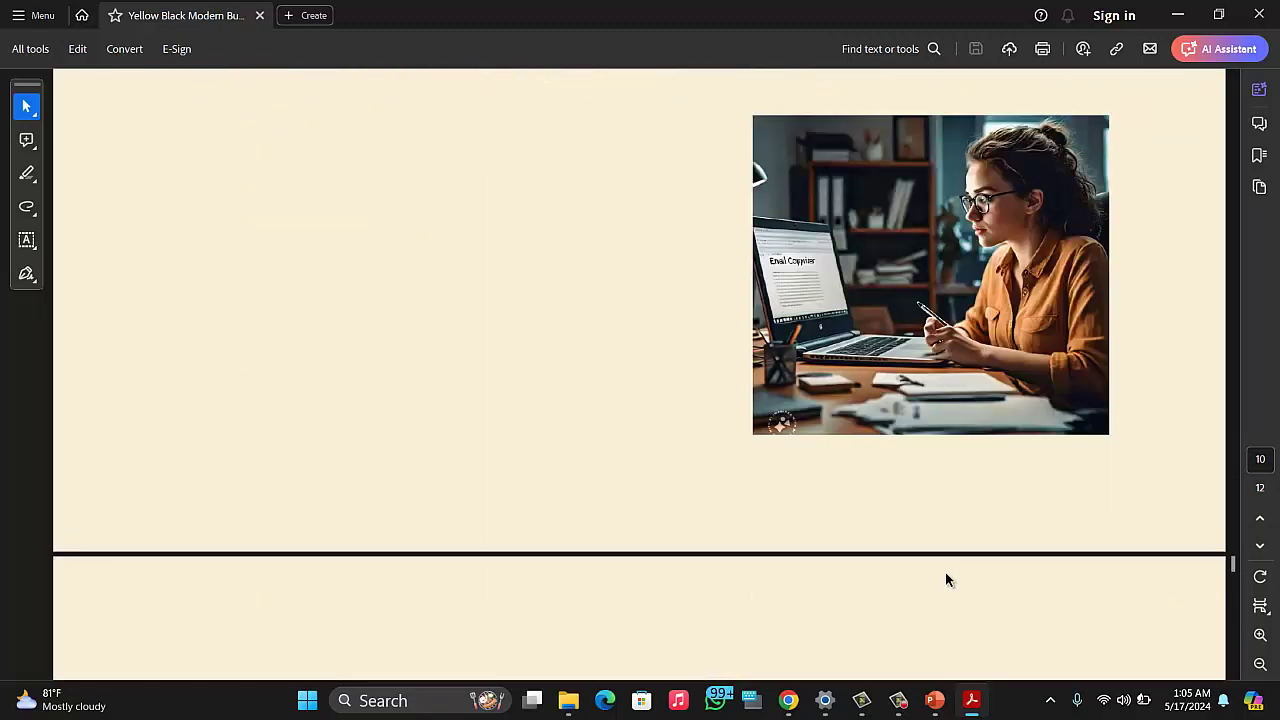
{"action": "scroll", "coordinate": [947, 580], "scroll_direction": "down", "scroll_amount": 10}
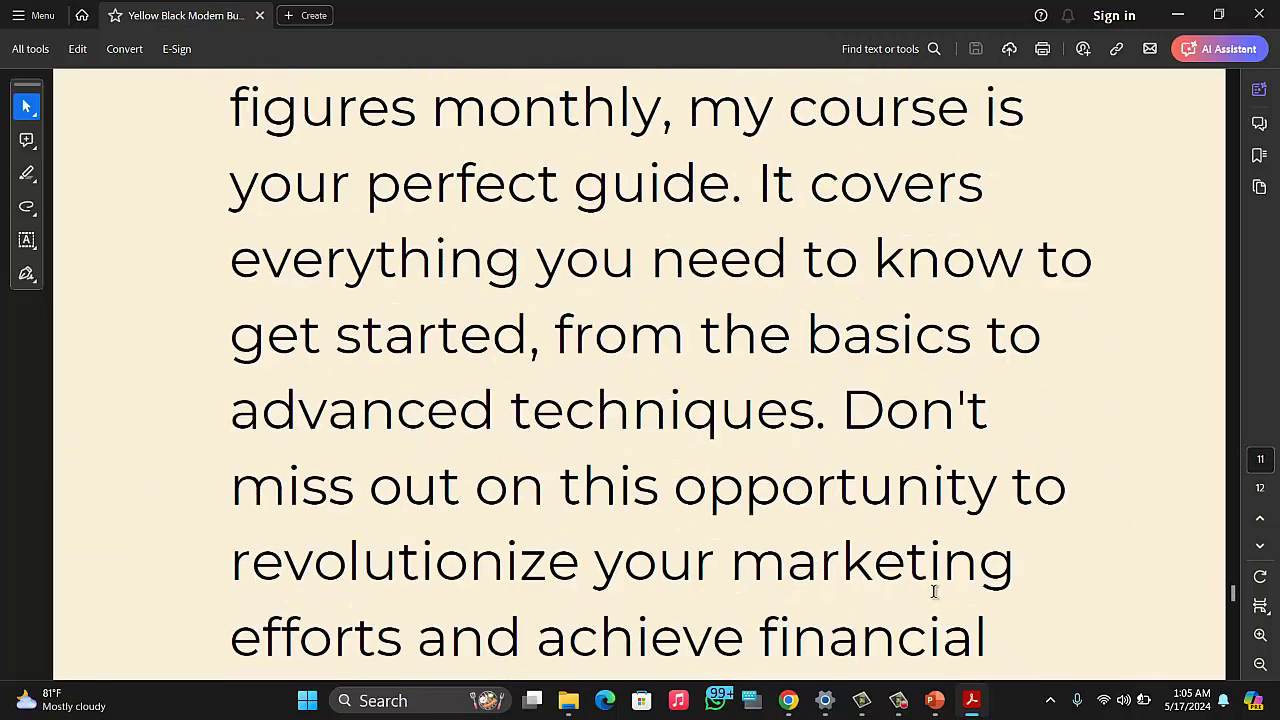
{"action": "scroll", "coordinate": [936, 591], "scroll_direction": "down", "scroll_amount": 10}
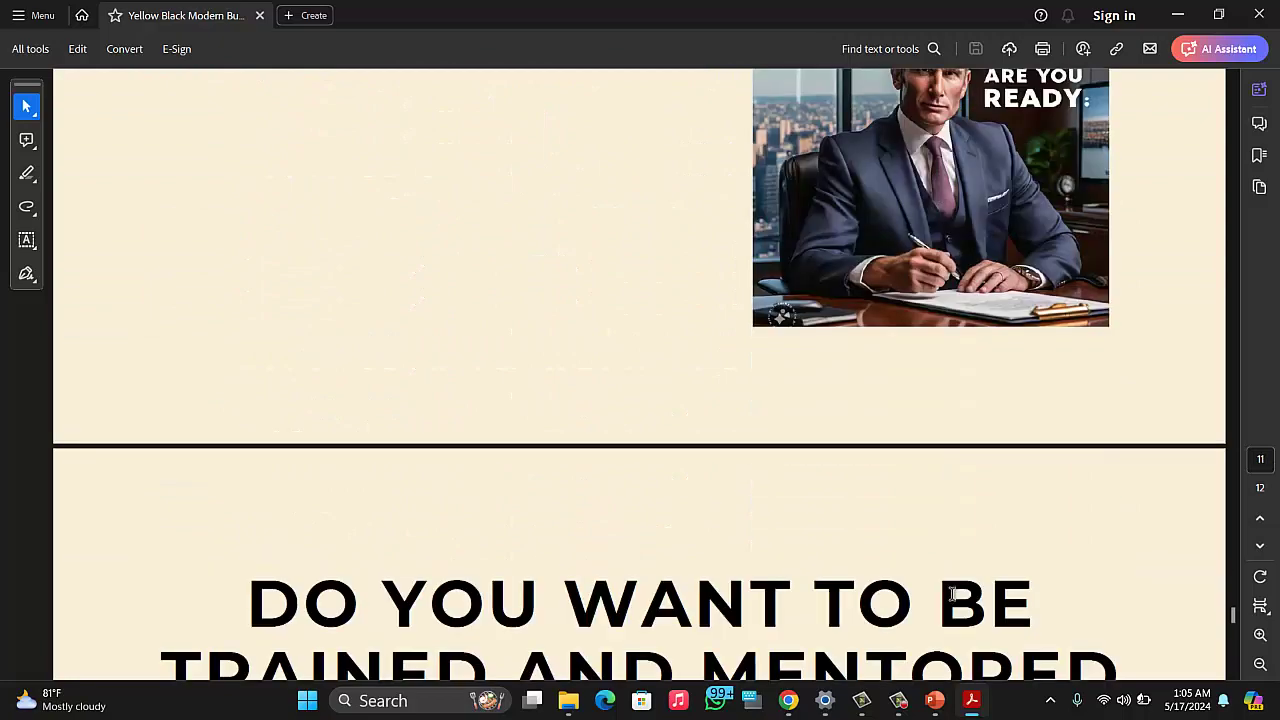
{"action": "scroll", "coordinate": [953, 594], "scroll_direction": "down", "scroll_amount": 10}
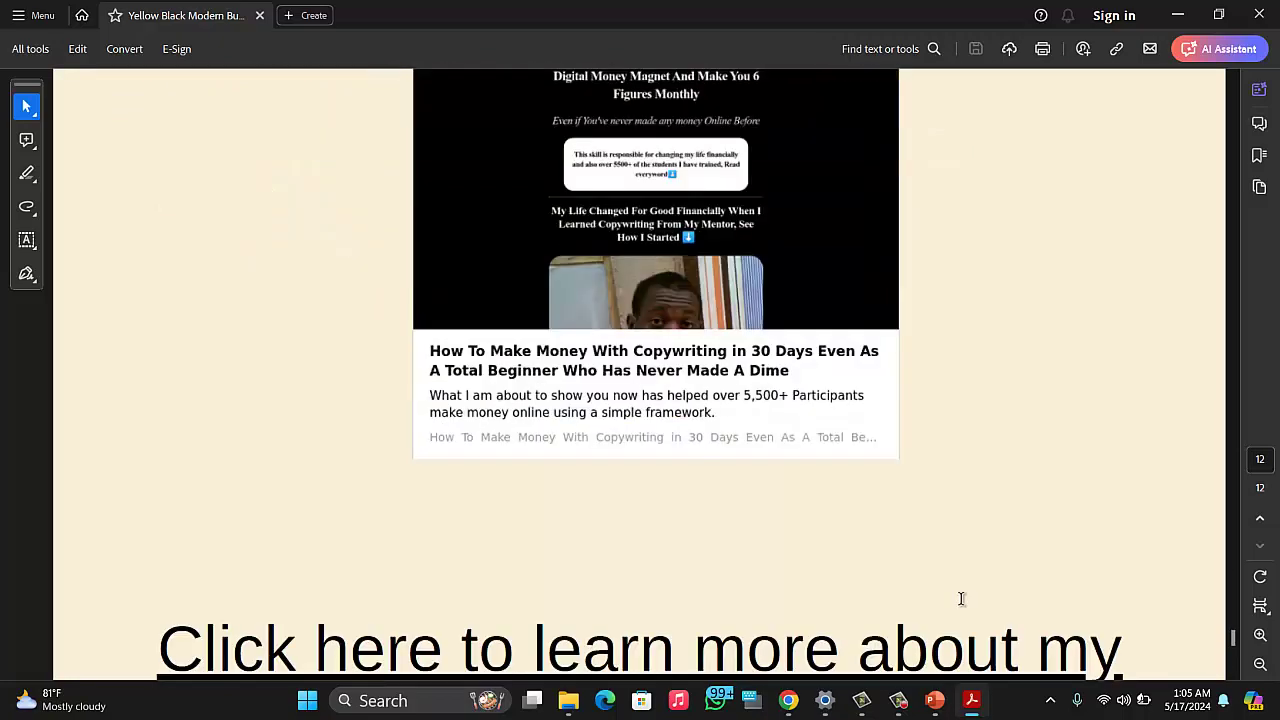
{"action": "scroll", "coordinate": [961, 598], "scroll_direction": "down", "scroll_amount": 3}
{"action": "scroll", "coordinate": [960, 600], "scroll_direction": "down", "scroll_amount": 5}
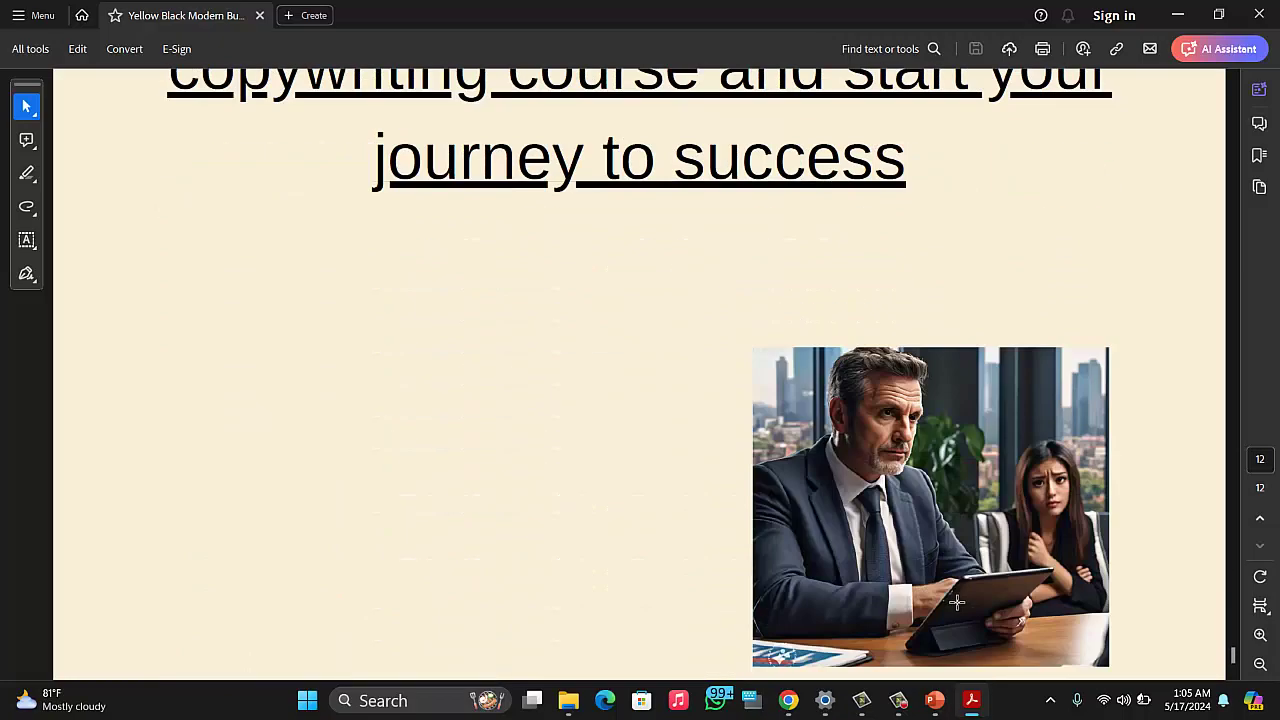
Step: Check whether the course preview image on page 12 works as a link
{"action": "scroll", "coordinate": [960, 598], "scroll_direction": "up", "scroll_amount": 10}
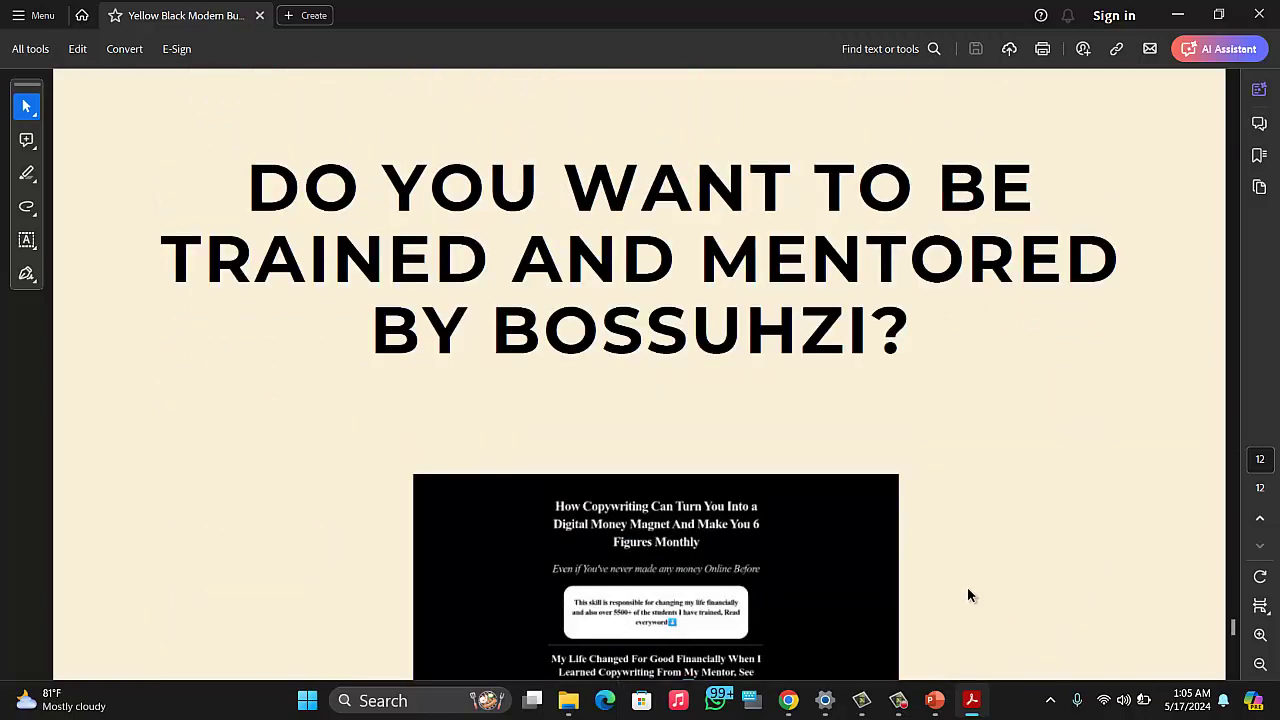
{"action": "scroll", "coordinate": [957, 589], "scroll_direction": "down", "scroll_amount": 3}
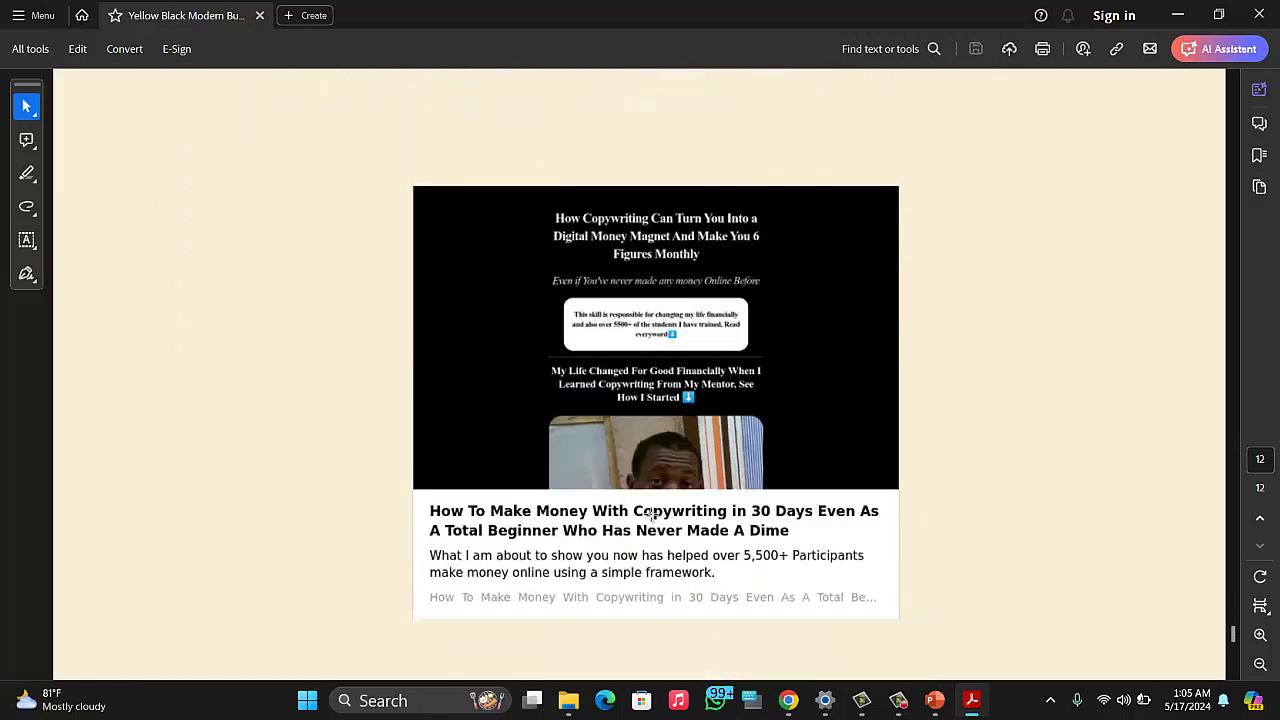
{"action": "left_click", "coordinate": [577, 568]}
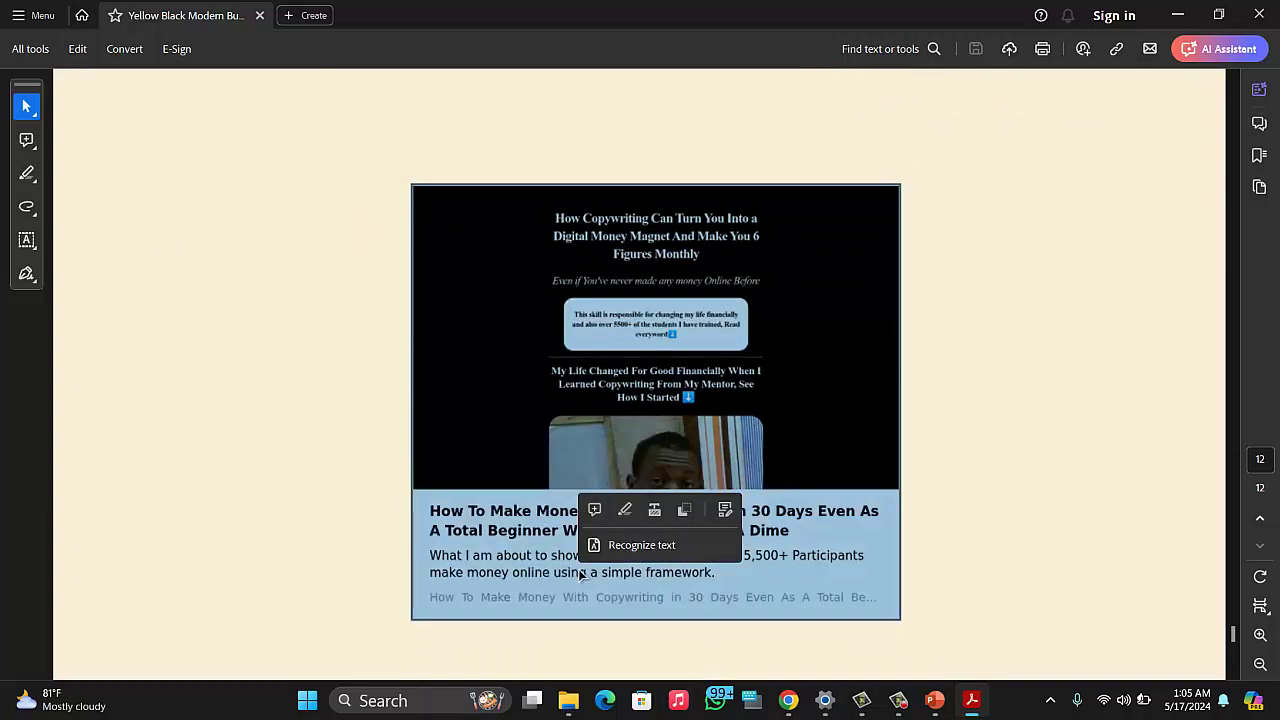
{"action": "left_click", "coordinate": [813, 577]}
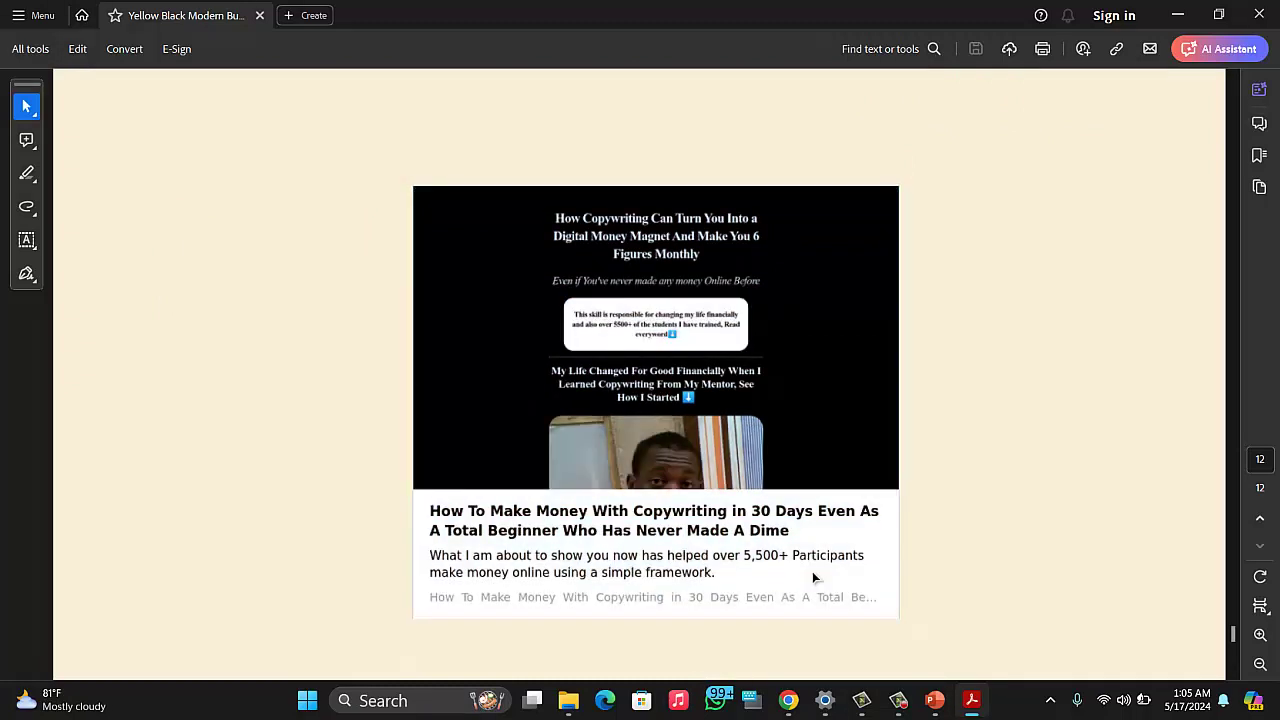
{"action": "left_click", "coordinate": [812, 571]}
{"action": "scroll", "coordinate": [802, 548], "scroll_direction": "down", "scroll_amount": 3}
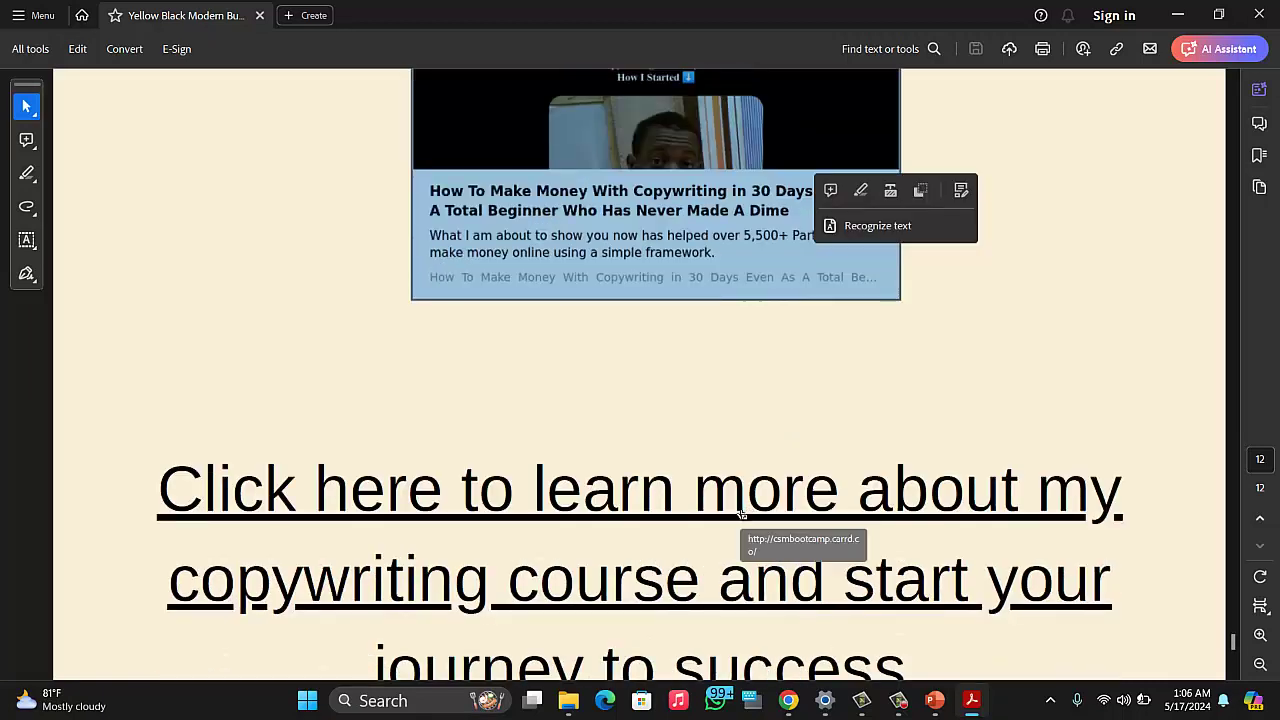
{"action": "scroll", "coordinate": [643, 216], "scroll_direction": "up", "scroll_amount": 2}
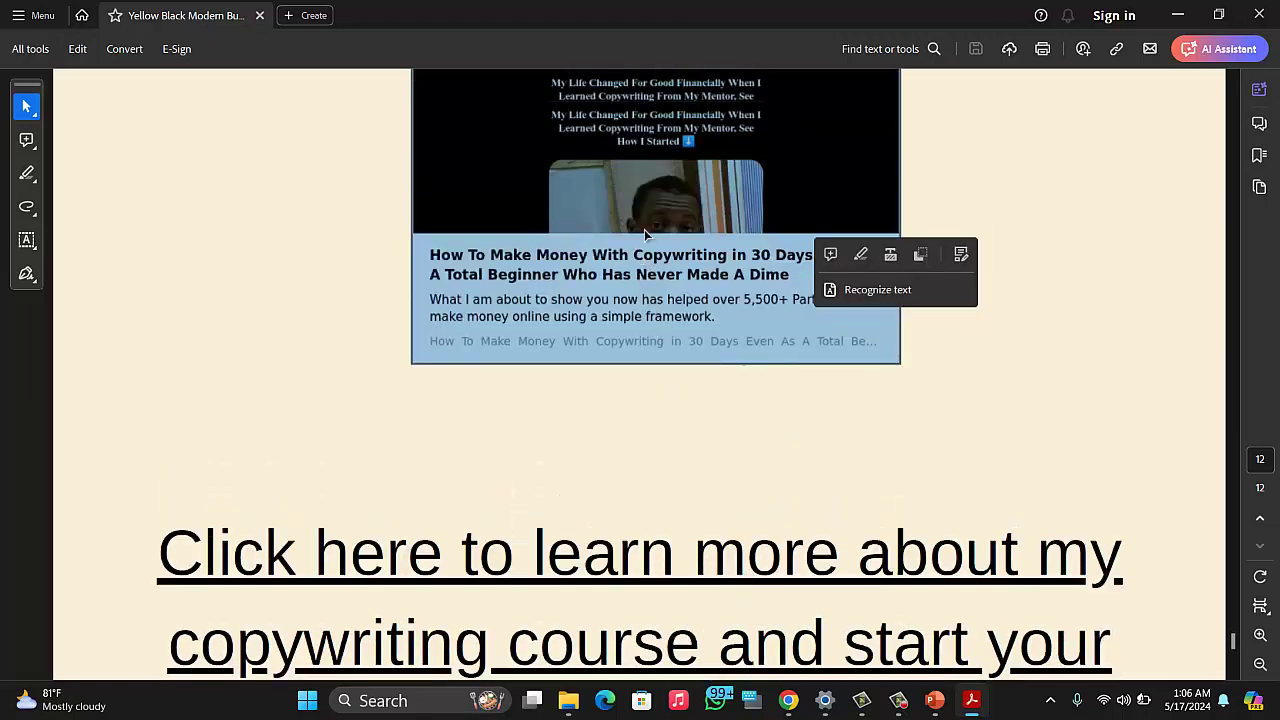
{"action": "left_click", "coordinate": [650, 227]}
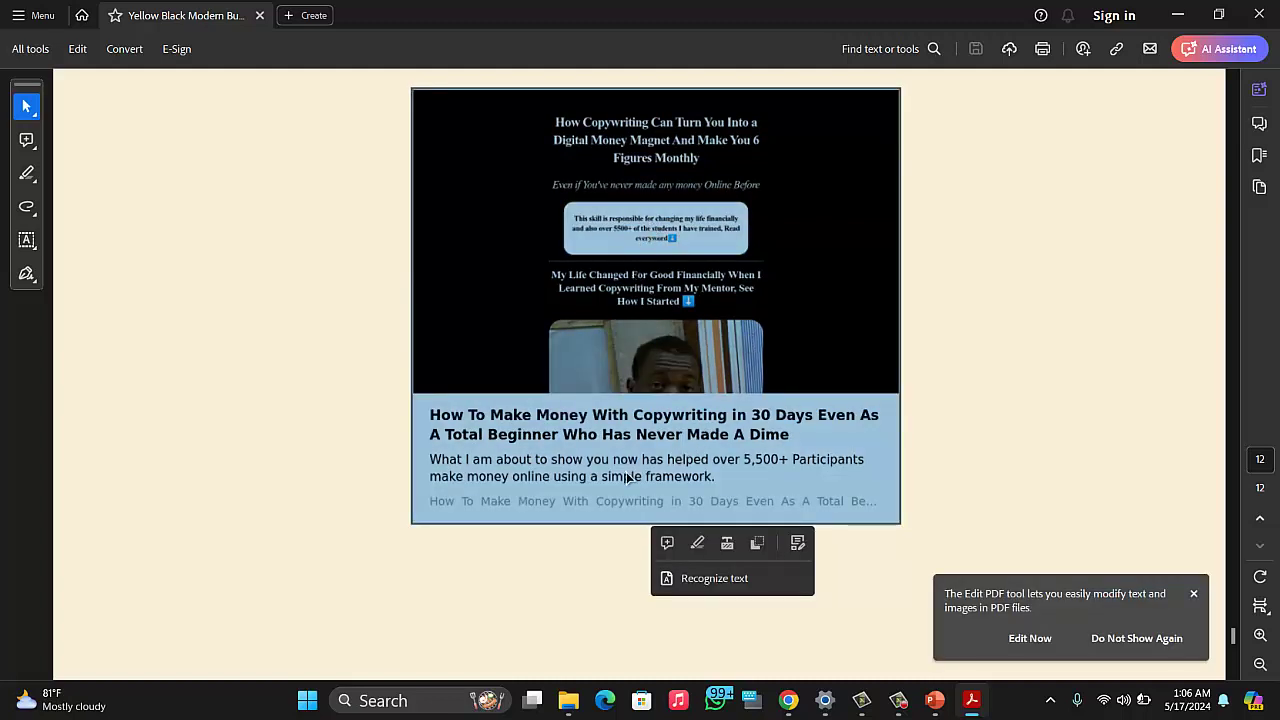
Step: Test the underlined copywriting course link on page 12, allowing the connection to csmbootcamp.carrd.co, and switch back from the browser to Adobe Acrobat
{"action": "scroll", "coordinate": [628, 478], "scroll_direction": "down", "scroll_amount": 3}
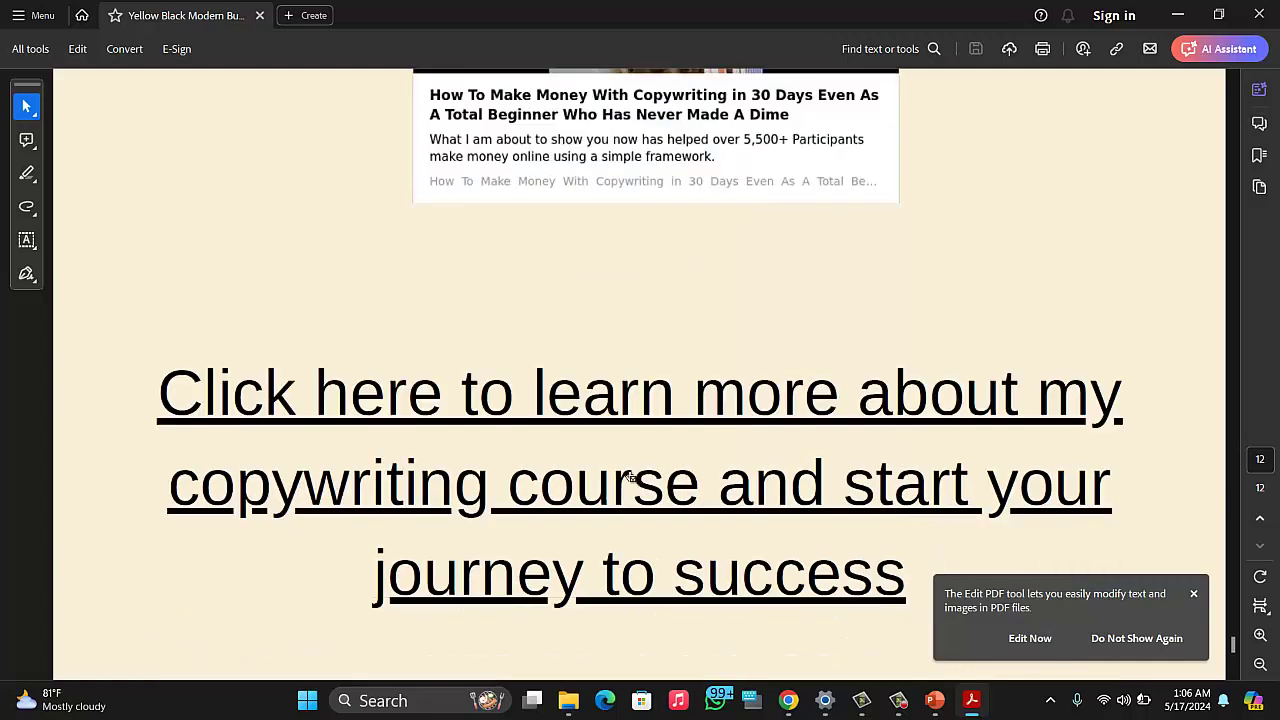
{"action": "left_click", "coordinate": [613, 466]}
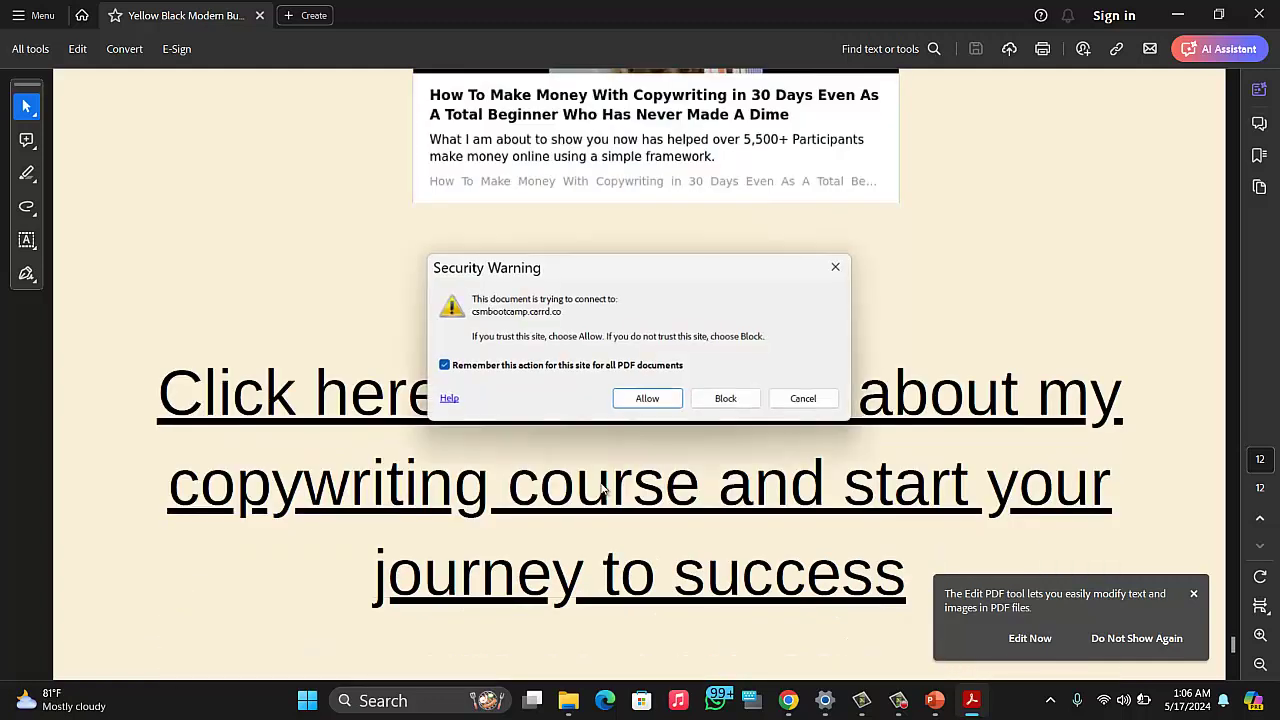
{"action": "left_click", "coordinate": [650, 398]}
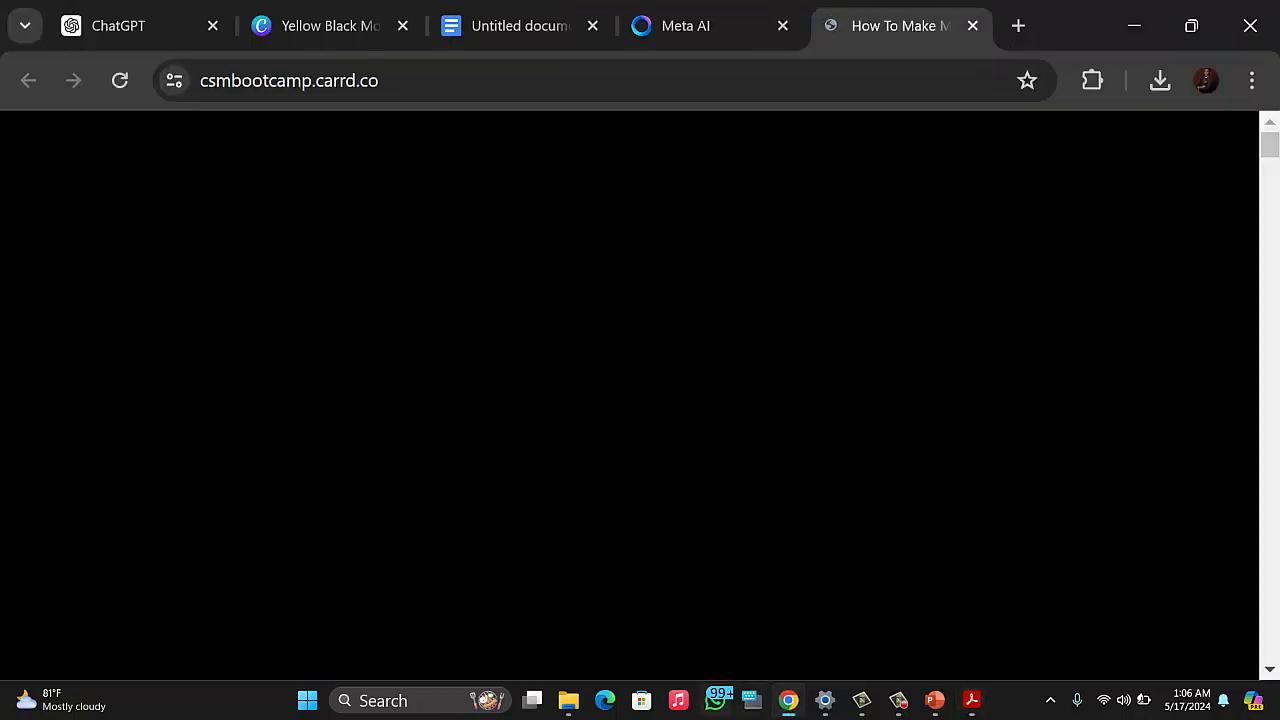
{"action": "left_click", "coordinate": [970, 612]}
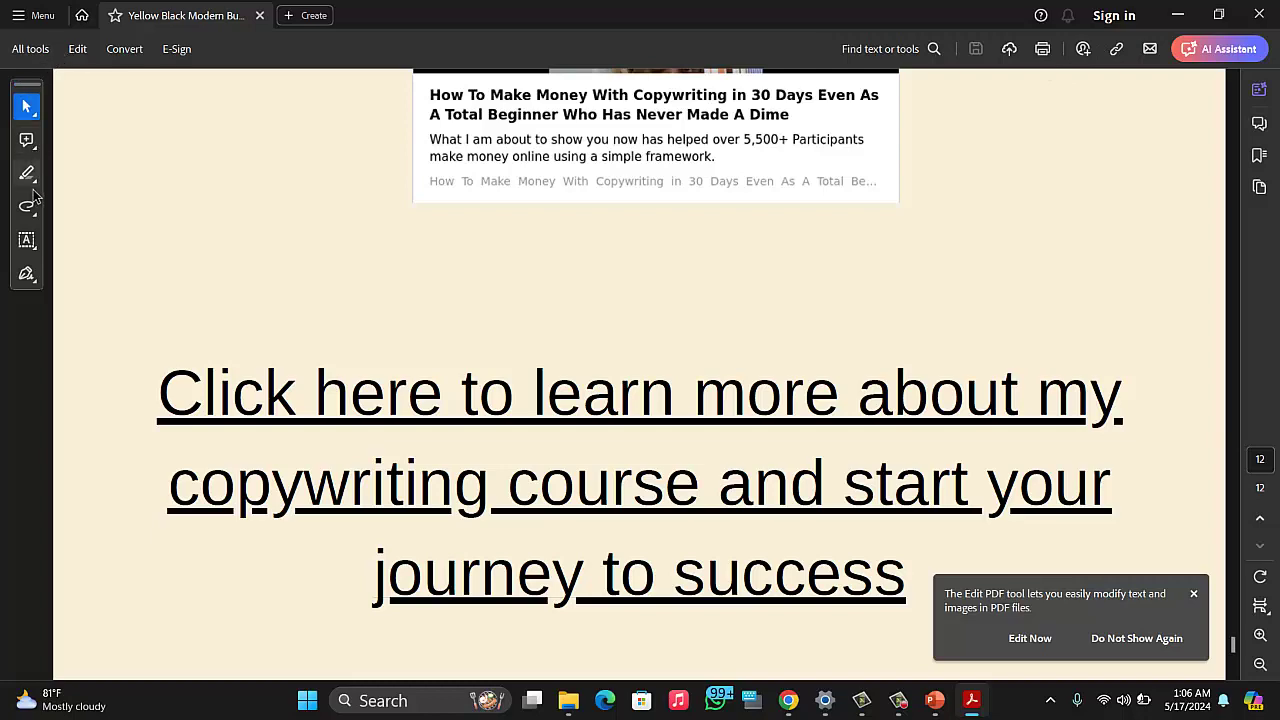
Step: Look over the end of page 12 once more and page back through the e-book to the cover
{"action": "scroll", "coordinate": [125, 143], "scroll_direction": "up", "scroll_amount": 3}
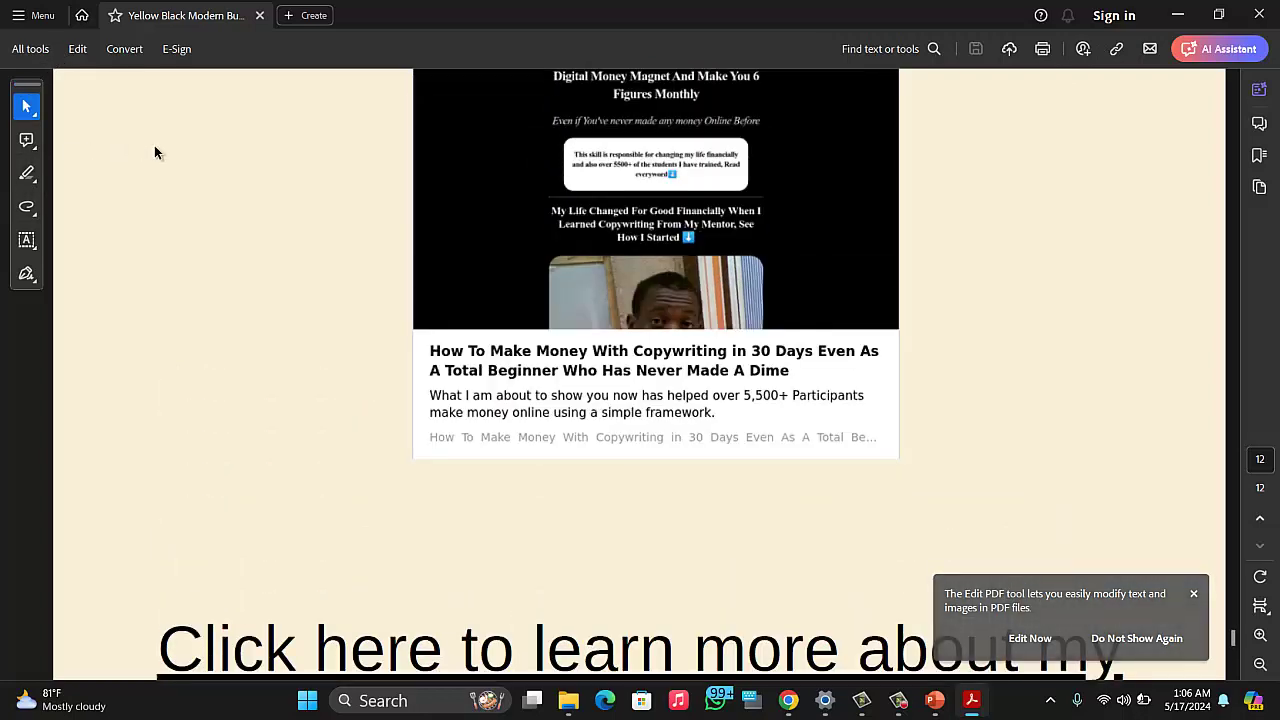
{"action": "scroll", "coordinate": [154, 145], "scroll_direction": "down", "scroll_amount": 6}
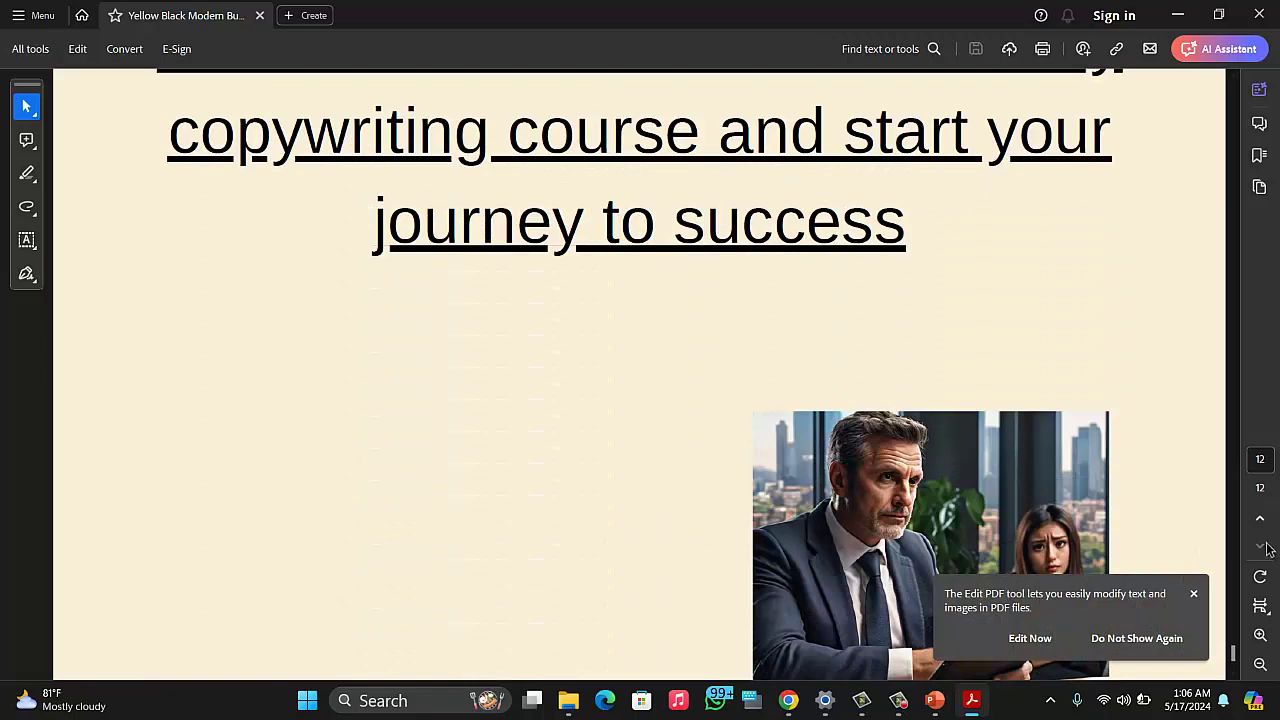
{"action": "left_click", "coordinate": [1259, 524]}
{"action": "left_click", "coordinate": [1259, 524]}
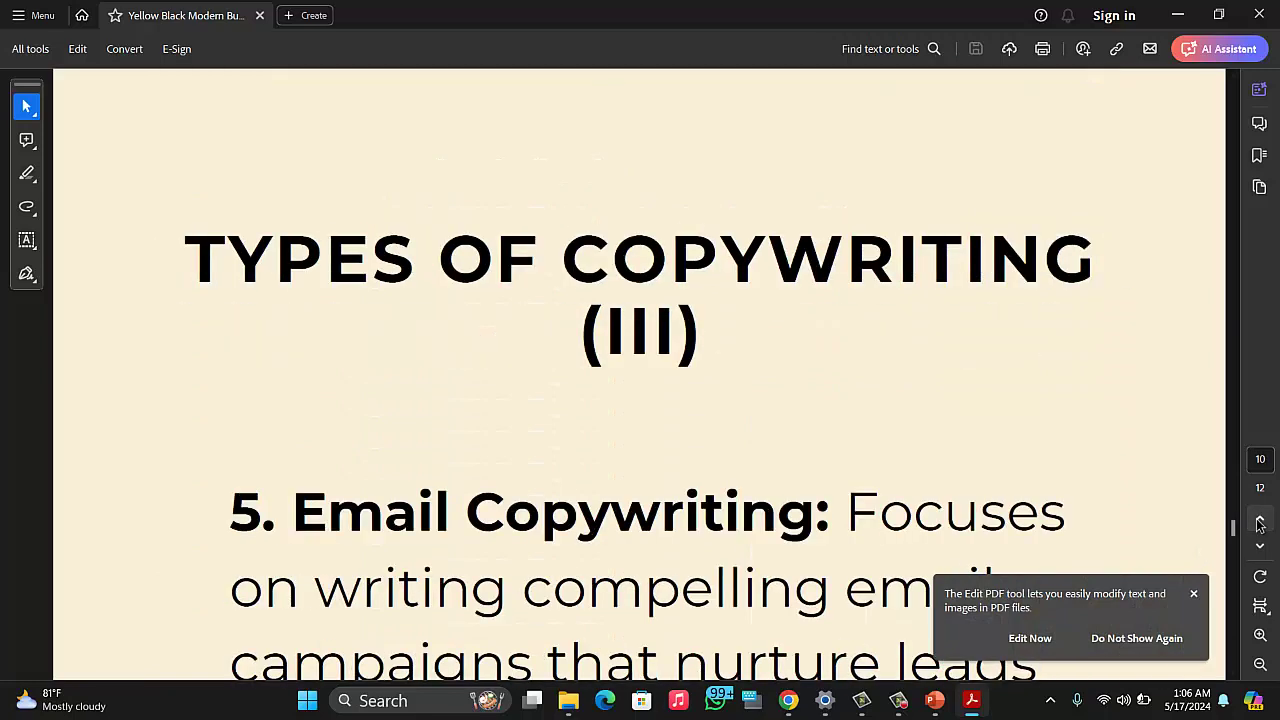
{"action": "left_click", "coordinate": [1259, 524]}
{"action": "left_click", "coordinate": [1259, 524]}
{"action": "left_click", "coordinate": [1259, 525]}
{"action": "left_click", "coordinate": [1259, 524]}
{"action": "left_click", "coordinate": [1259, 524]}
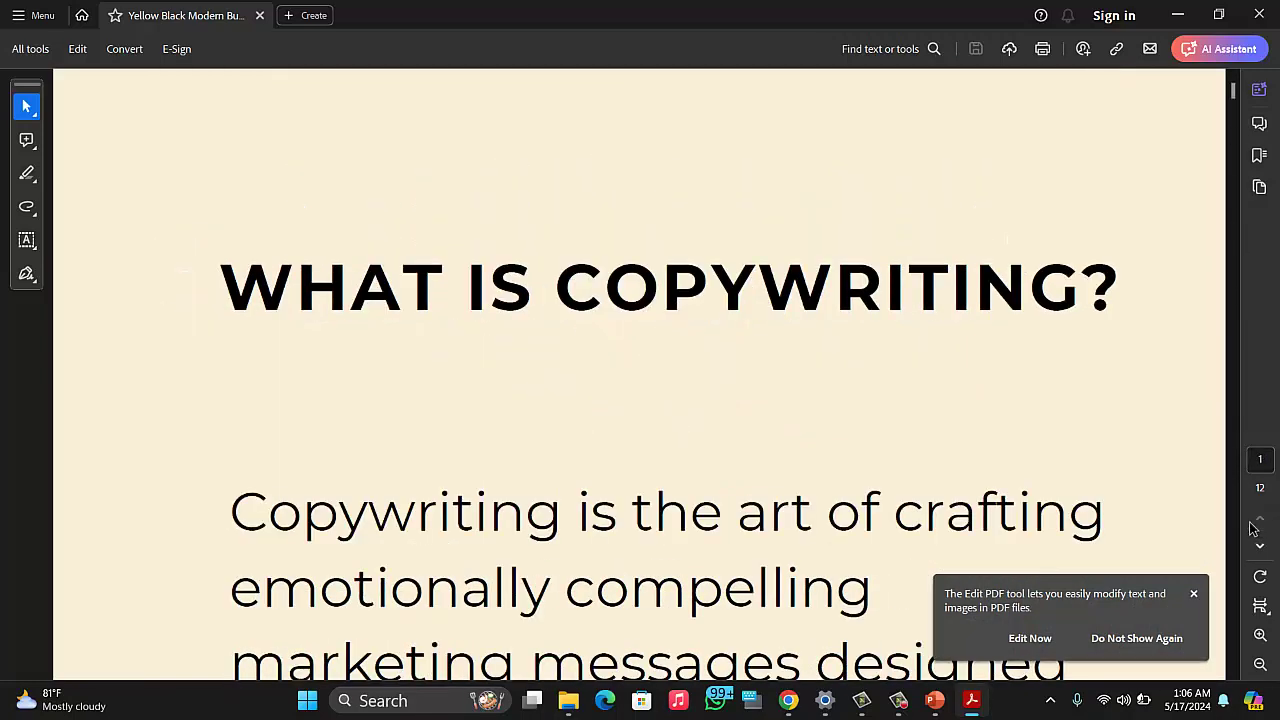
{"action": "left_click", "coordinate": [1259, 524]}
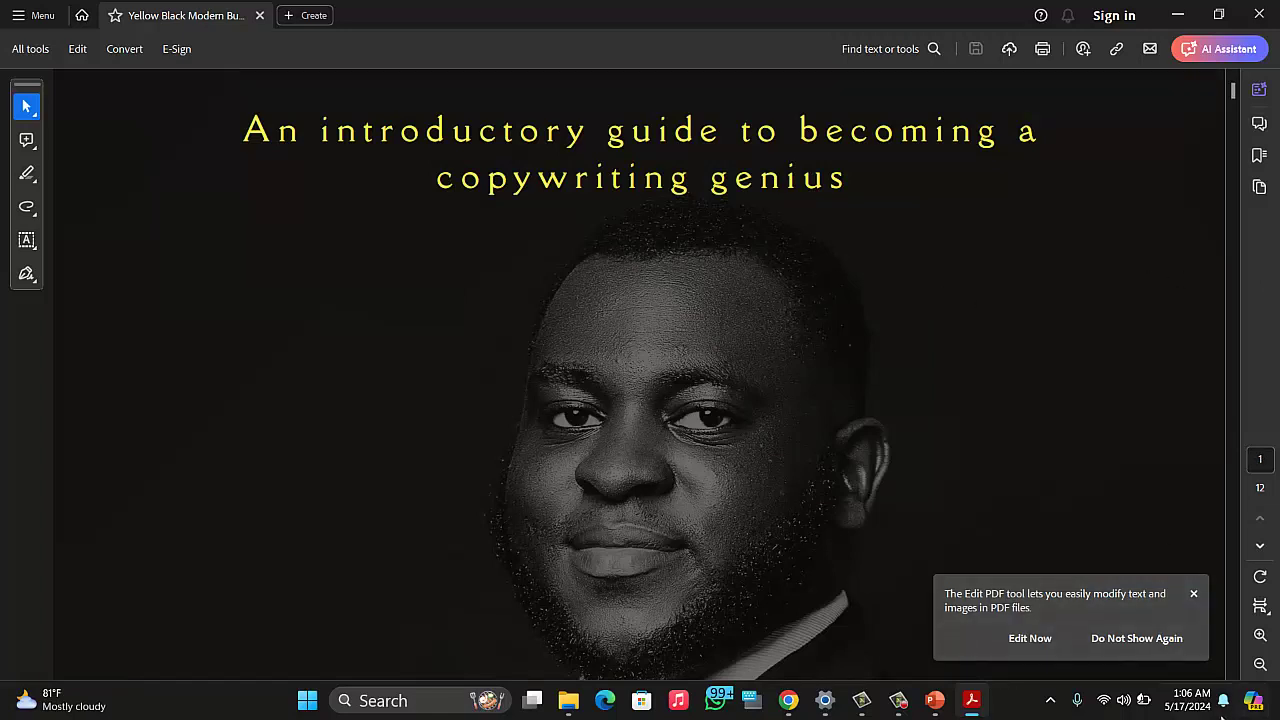
Step: Zoom the PDF out to 6.25% and skim the e-book's pages from the cover onward as a small-scale overview
{"action": "left_click", "coordinate": [1260, 664]}
{"action": "left_click", "coordinate": [1260, 664]}
{"action": "left_click", "coordinate": [1260, 664]}
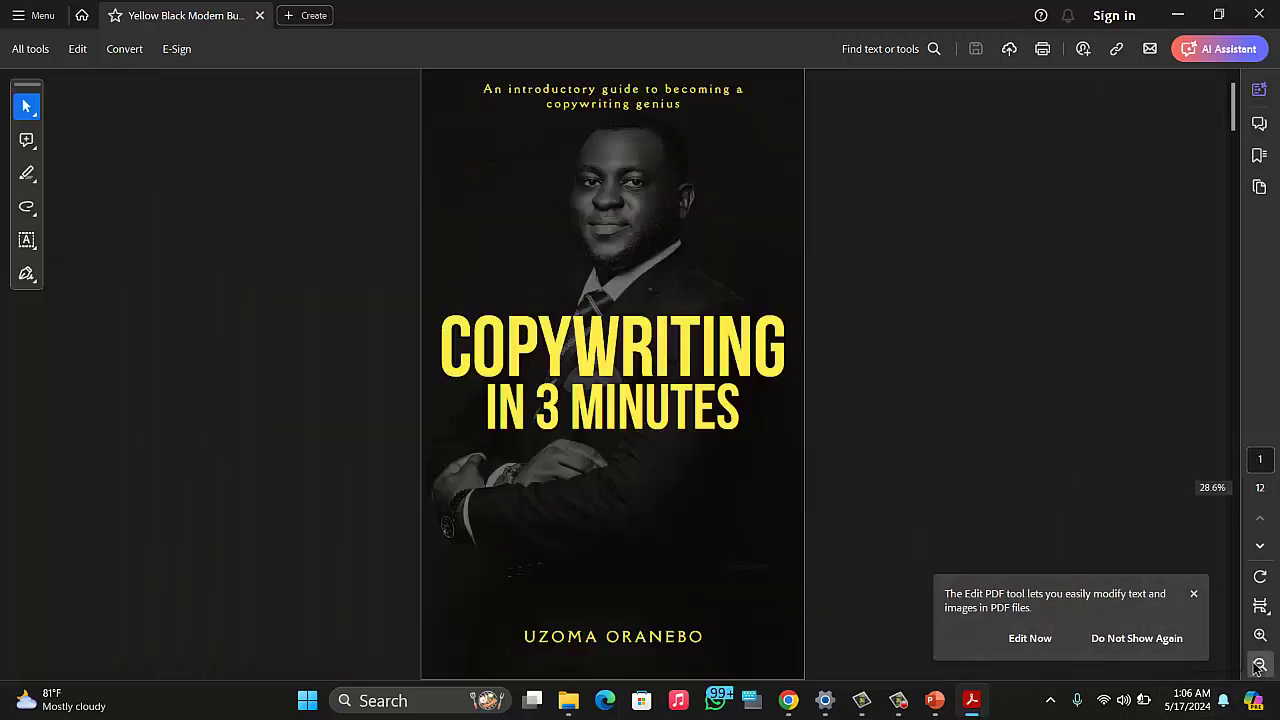
{"action": "left_click", "coordinate": [1260, 664]}
{"action": "scroll", "coordinate": [829, 354], "scroll_direction": "down", "scroll_amount": 10}
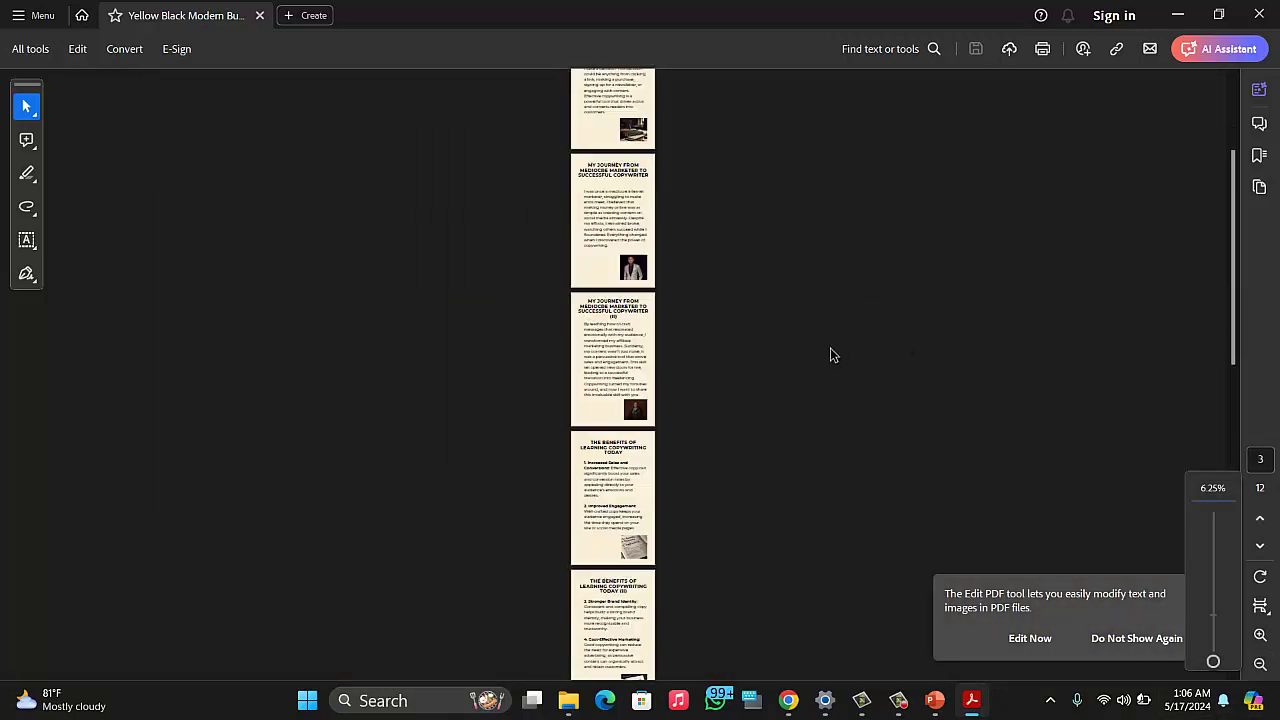
{"action": "scroll", "coordinate": [812, 366], "scroll_direction": "up", "scroll_amount": 2}
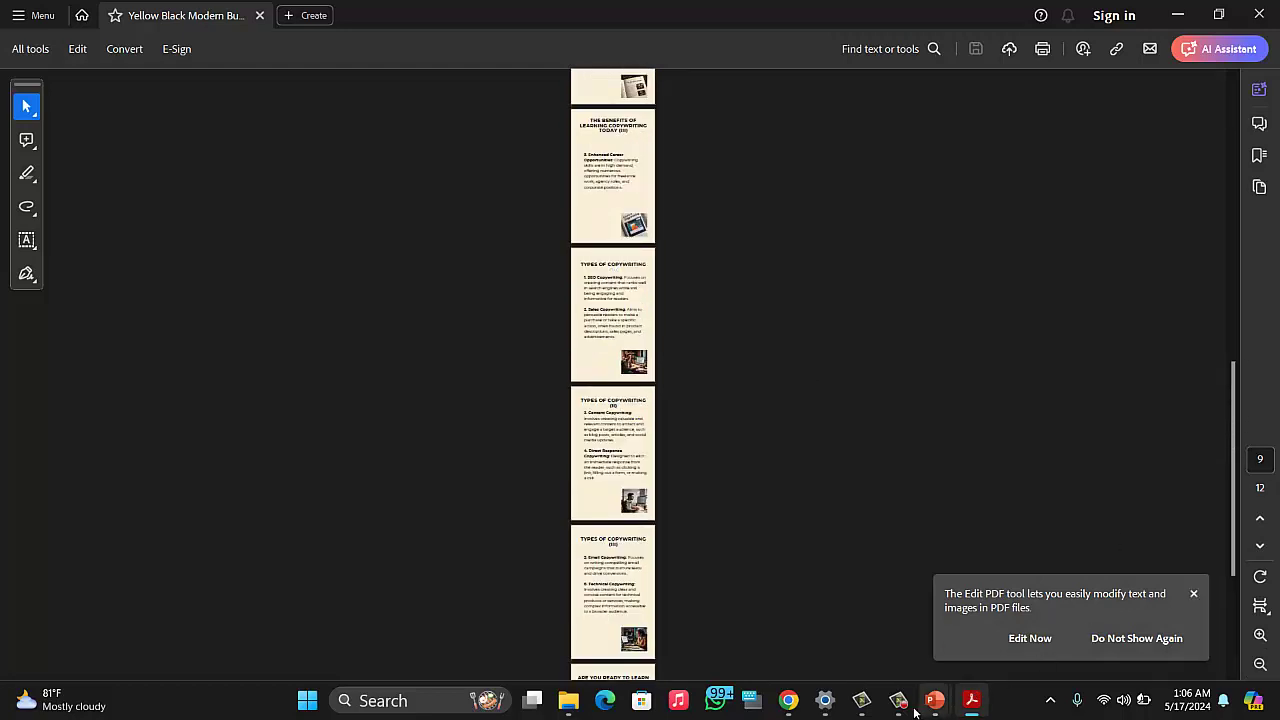
{"action": "mouse_move", "coordinate": [900, 700]}
{"action": "left_click", "coordinate": [930, 626]}
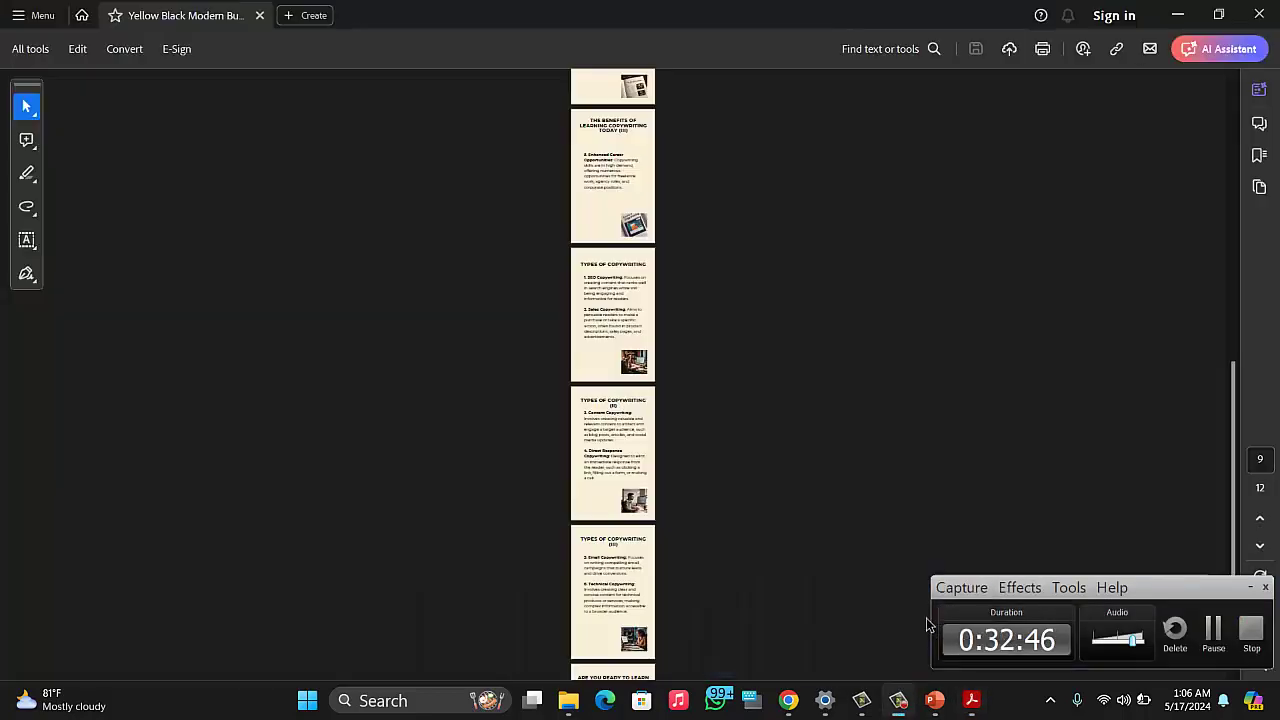